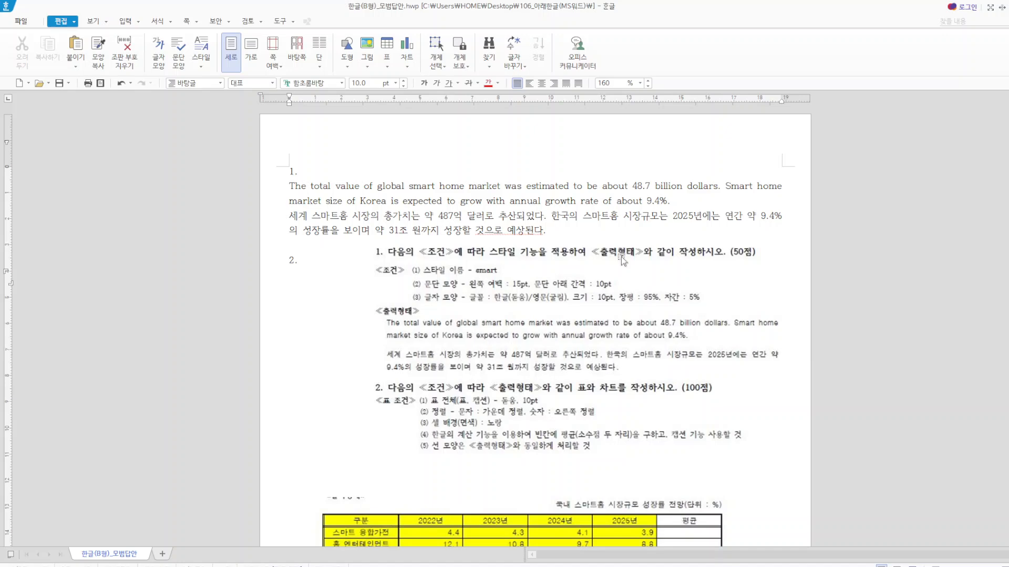
# - Check the page setup and look through the pages of the model answer document
pyautogui.press('F7')
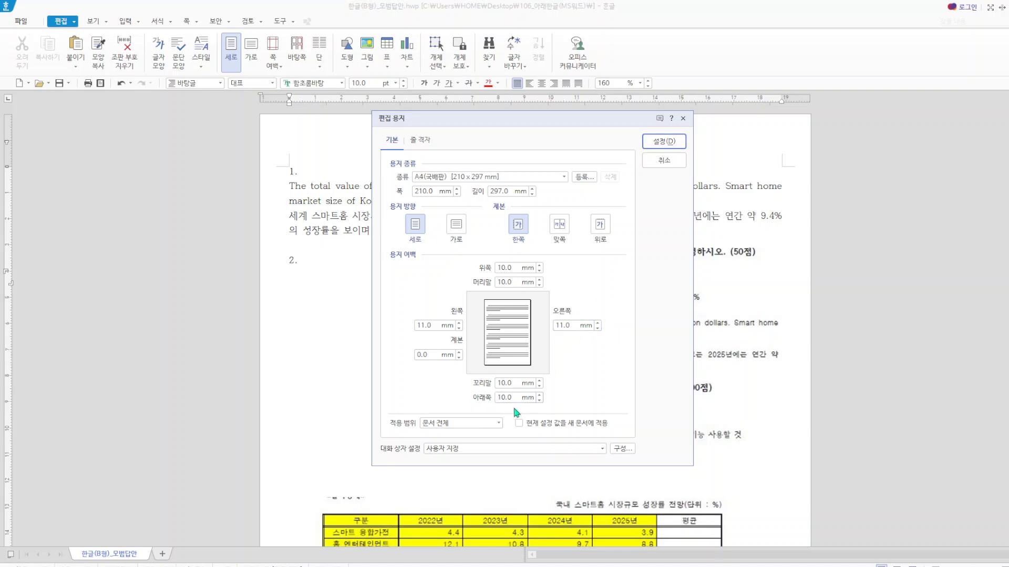
pyautogui.click(659, 136)
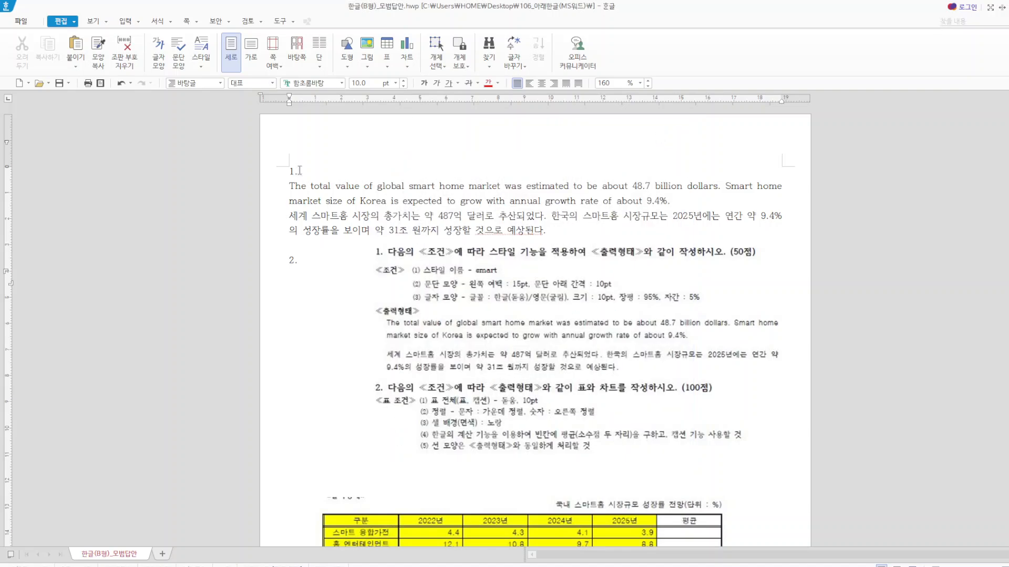
pyautogui.scroll(-15, 302, 270)
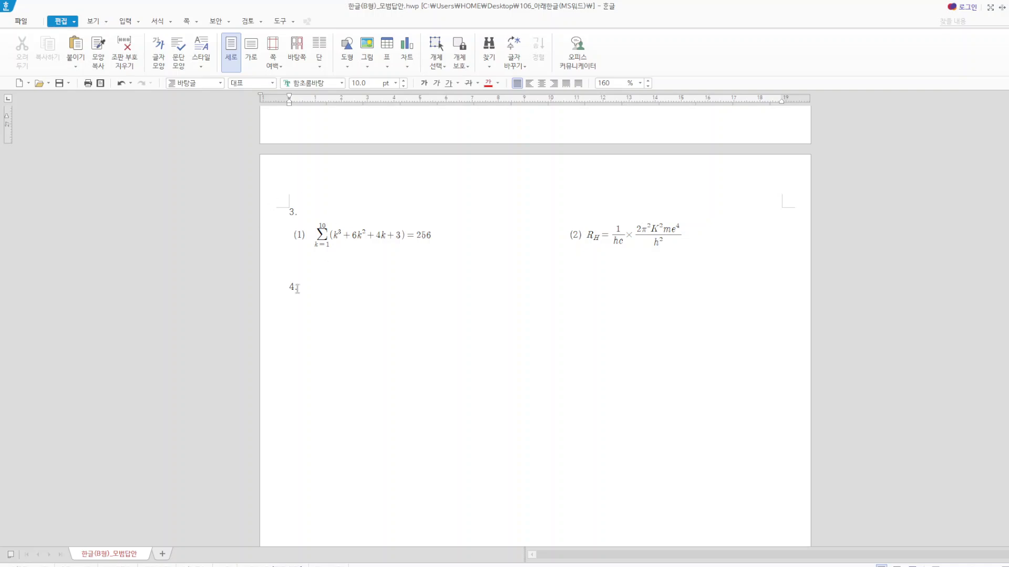
pyautogui.scroll(-10, 297, 289)
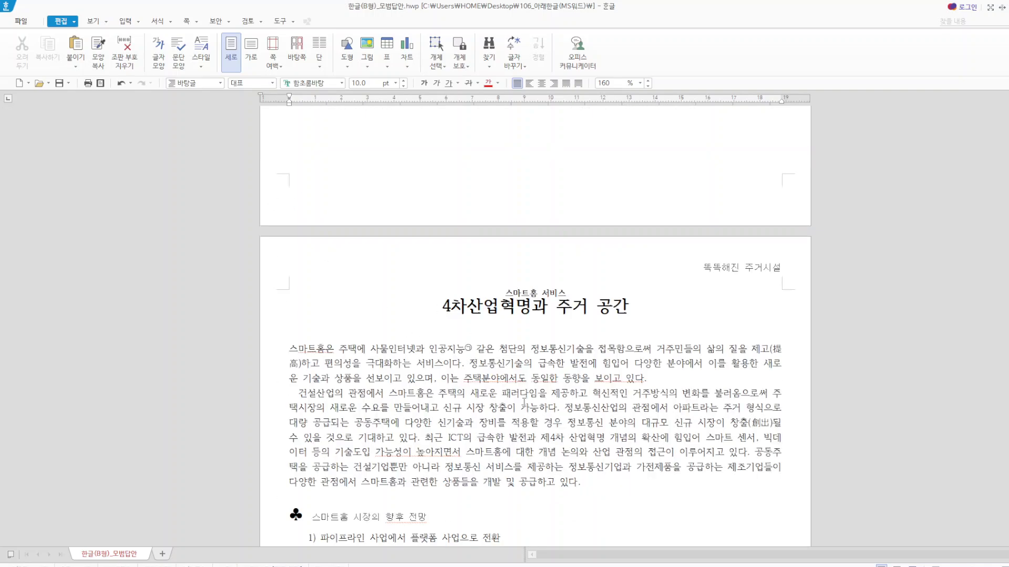
pyautogui.scroll(-20, 513, 293)
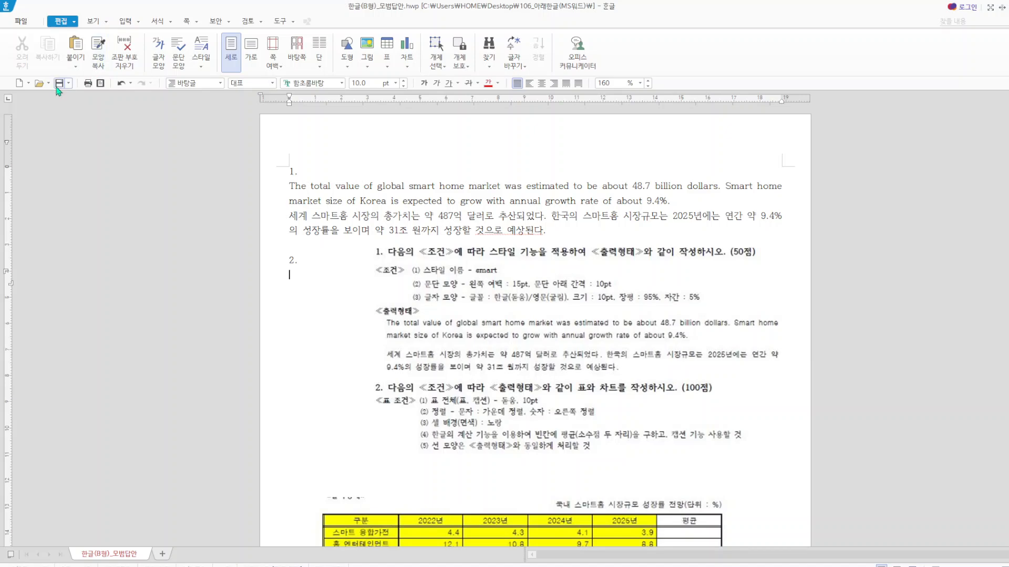
# - Save a copy of the document to the desktop under the name 24년6월itq한글b형올리기
pyautogui.click(21, 24)
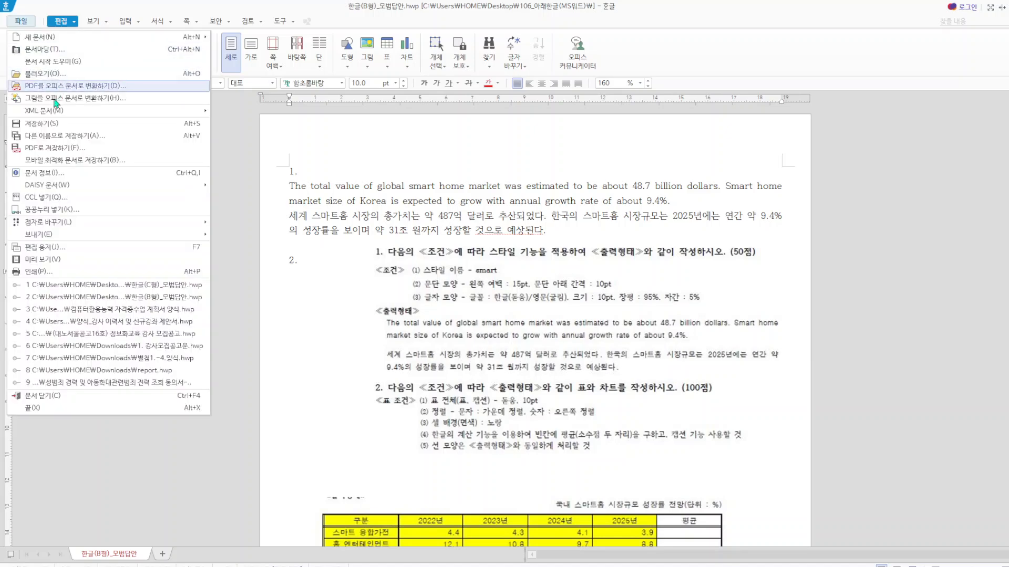
pyautogui.click(58, 135)
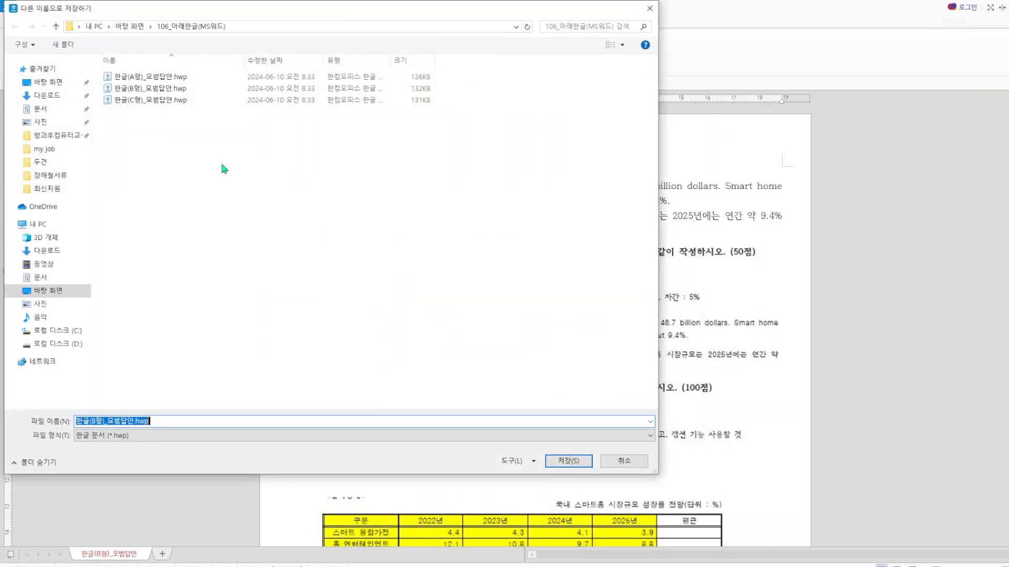
pyautogui.click(47, 82)
pyautogui.click(131, 421)
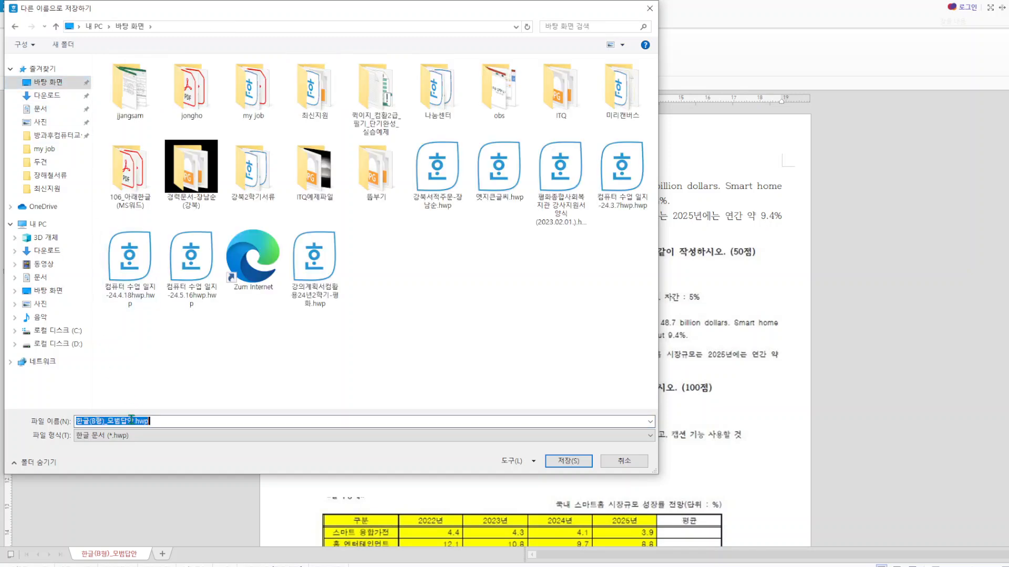
pyautogui.write('24')
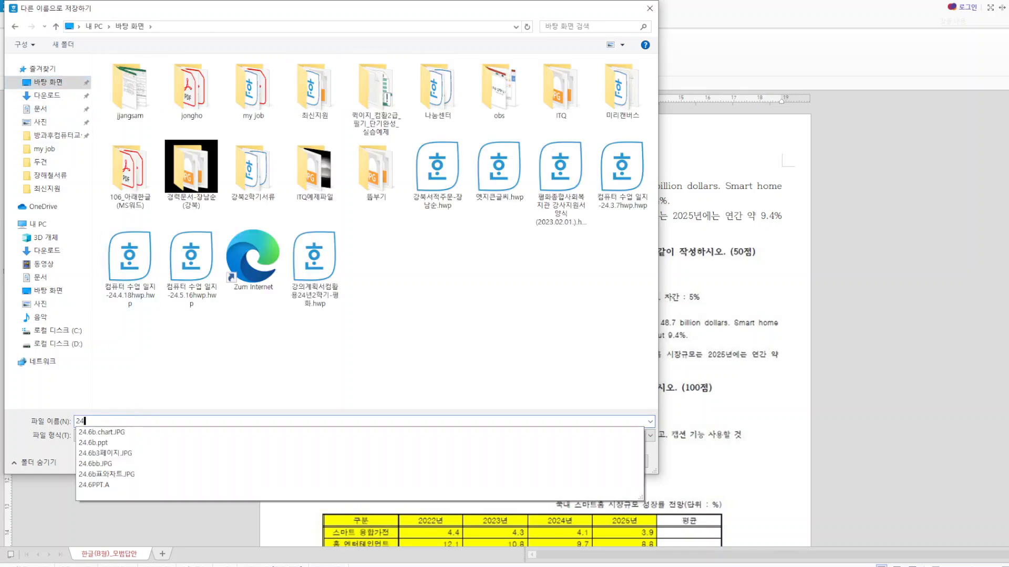
pyautogui.write('년6ㅇ')
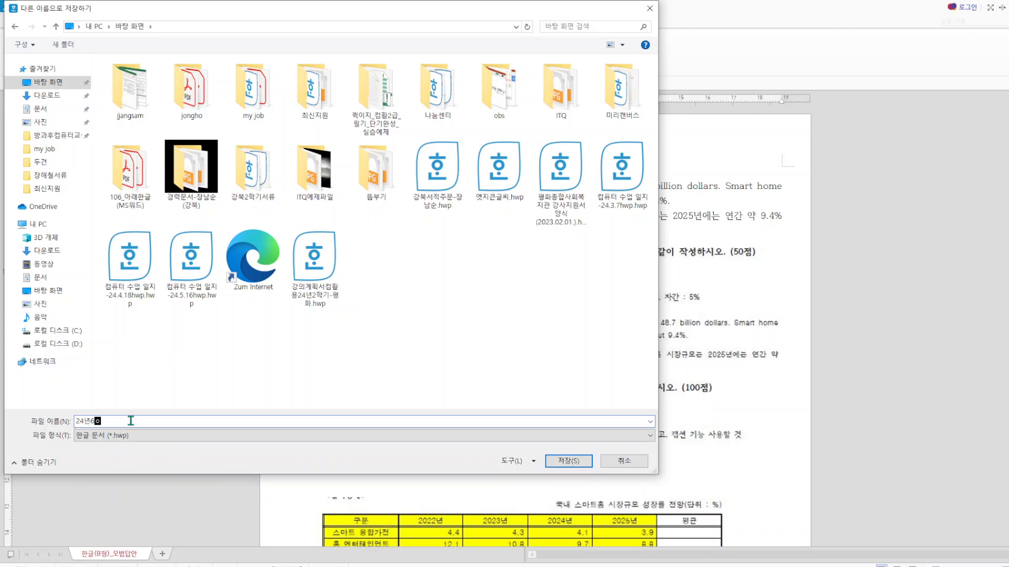
pyautogui.write('바tq한ㄱ')
pyautogui.write('글b형올릭')
pyautogui.click(569, 461)
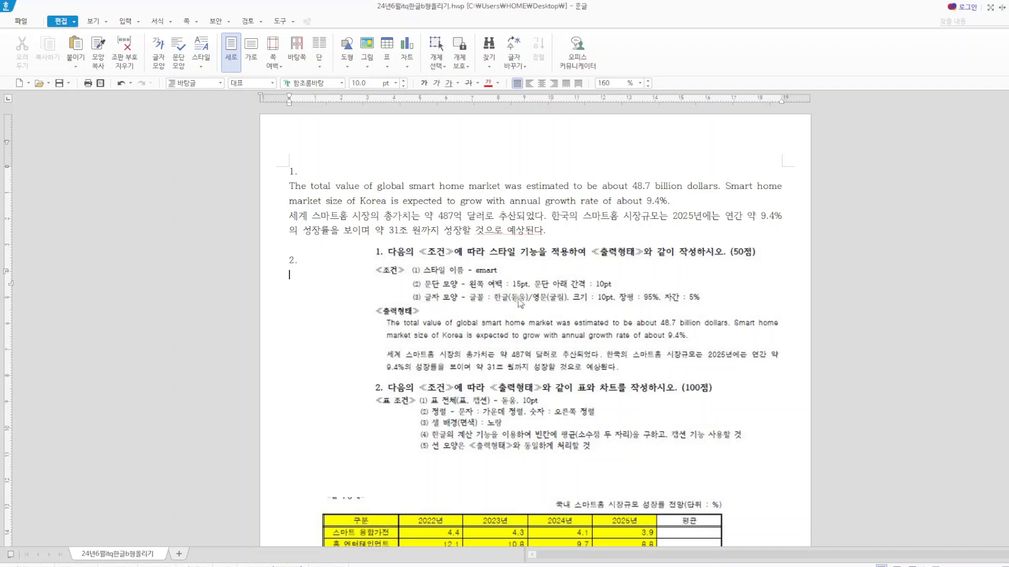
# - Select the English and Korean paragraphs under item 1 and add a new paragraph style named emart
pyautogui.press('Hangul')
pyautogui.moveTo(290, 186); pyautogui.dragTo(561, 234)
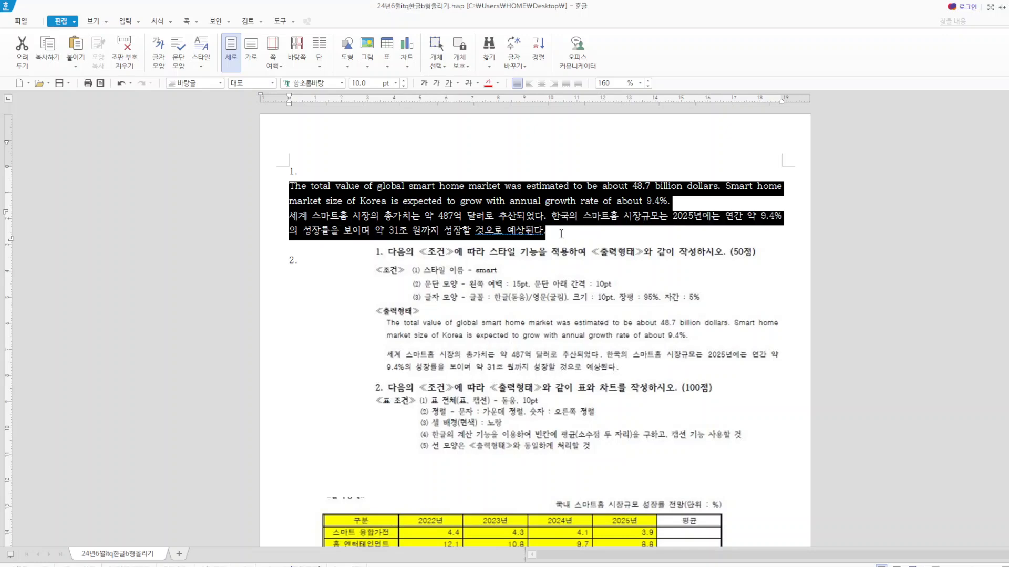
pyautogui.press('F6')
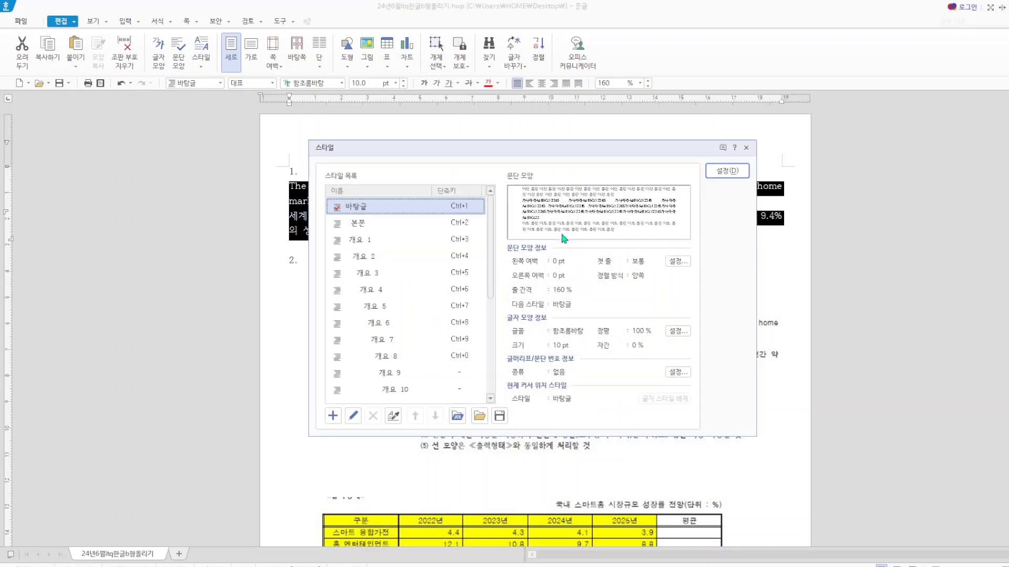
pyautogui.click(334, 417)
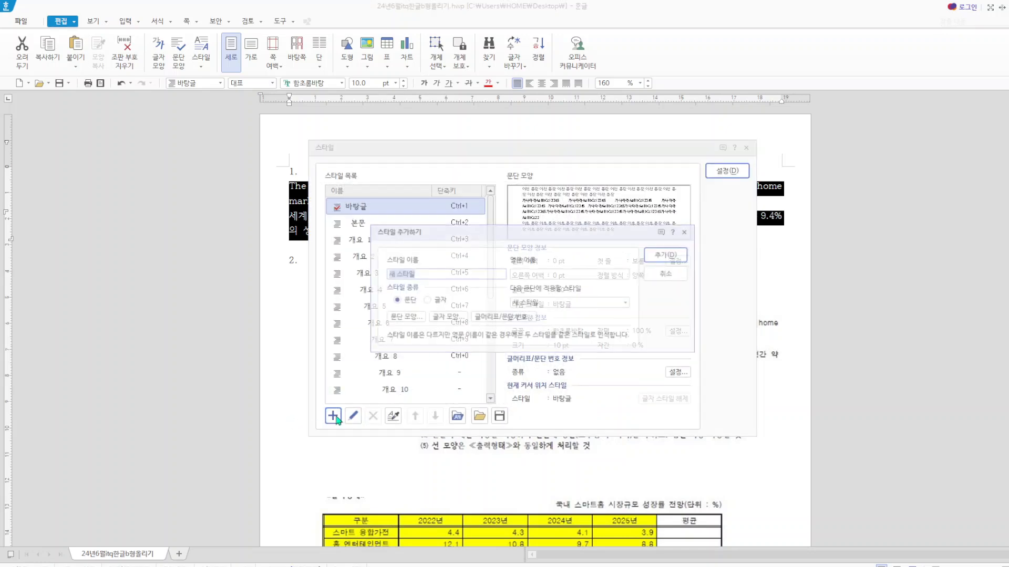
pyautogui.write('c')
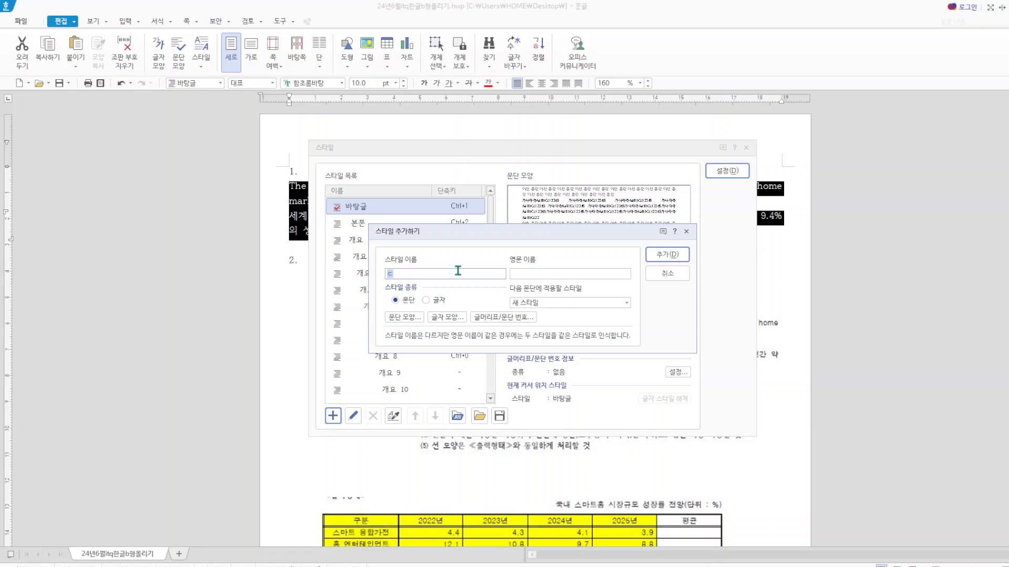
pyautogui.write('ㄷ')
pyautogui.write('emart')
pyautogui.click(668, 255)
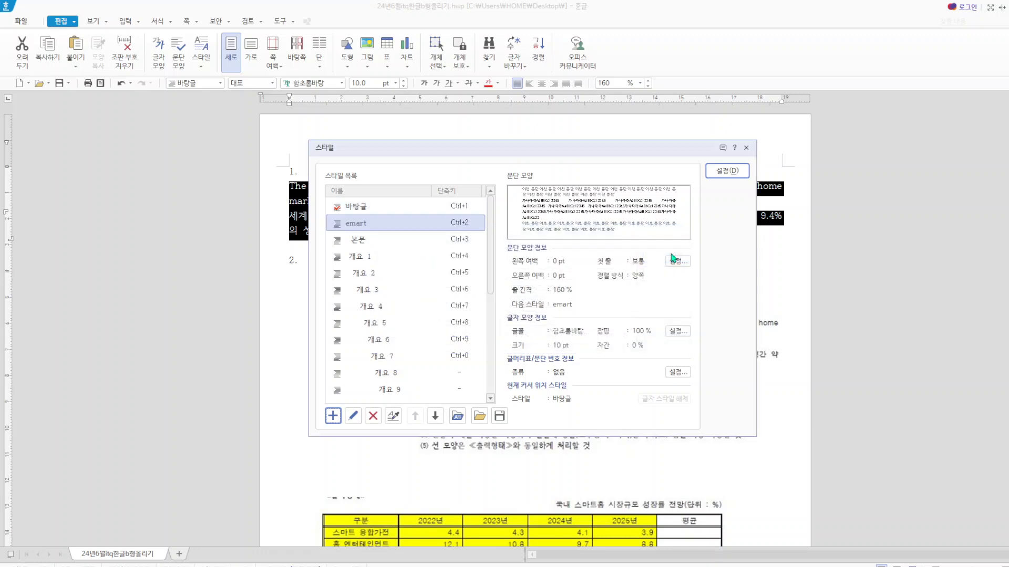
pyautogui.click(353, 416)
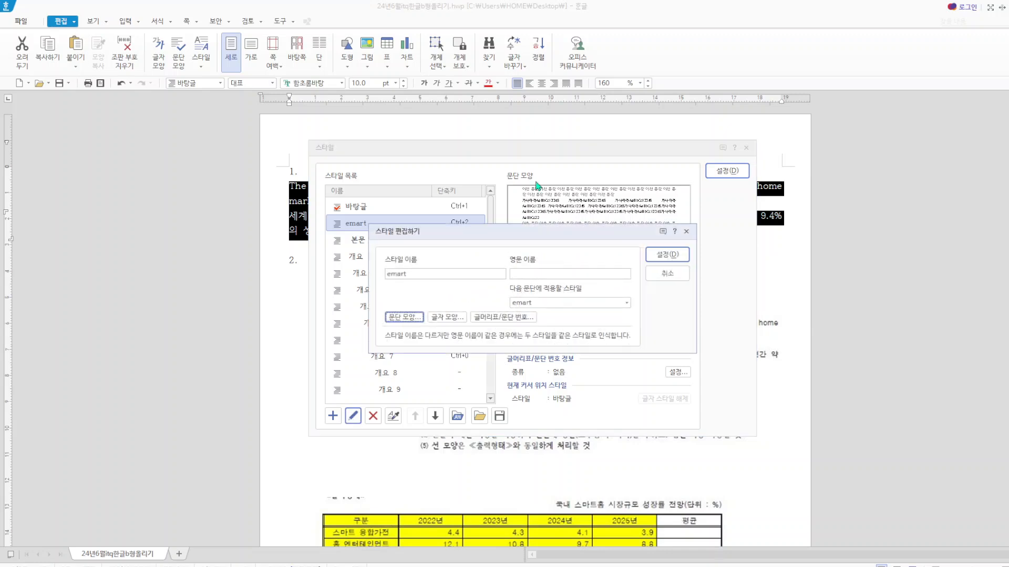
pyautogui.moveTo(578, 235); pyautogui.dragTo(311, 243)
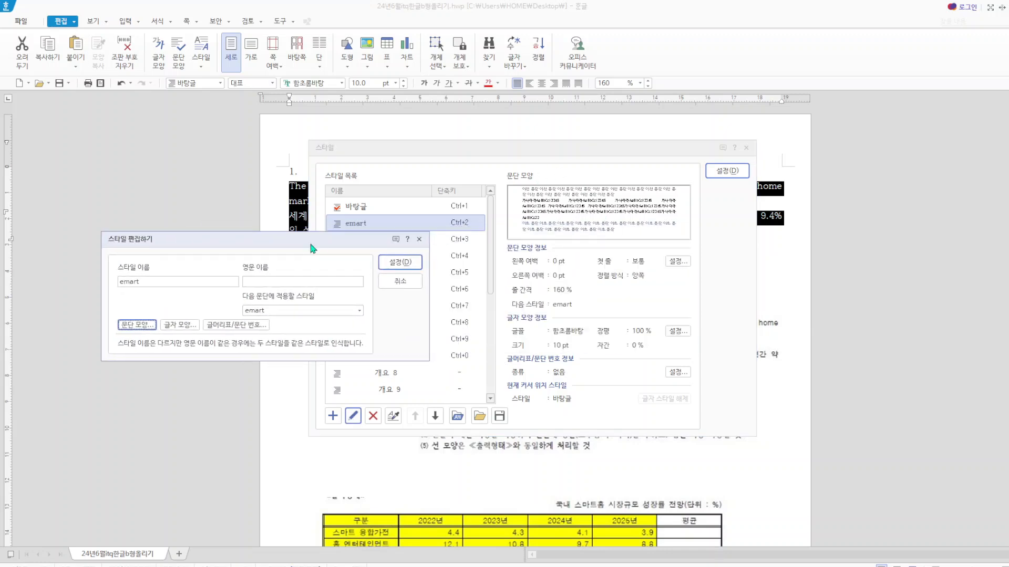
pyautogui.click(400, 262)
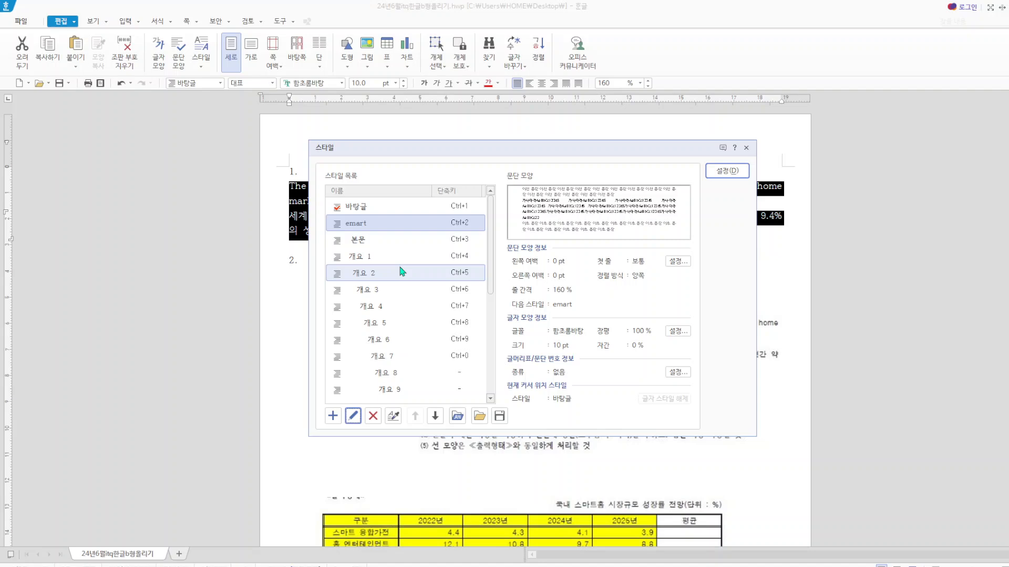
pyautogui.moveTo(635, 150); pyautogui.dragTo(510, 156)
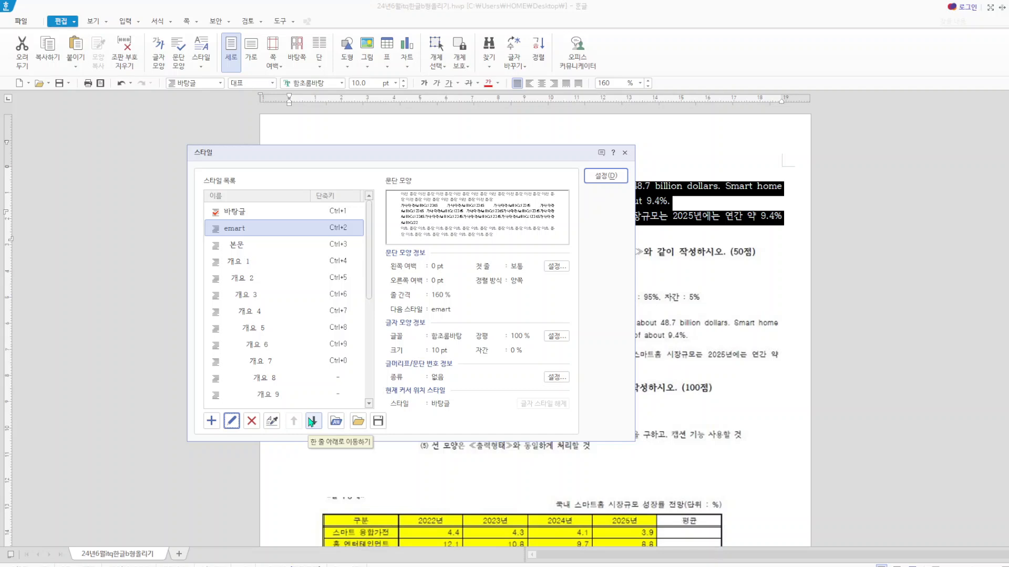
# - Try to set the emart style's left margin to 15 pt and its spacing below the paragraph to 10 pt
pyautogui.click(233, 422)
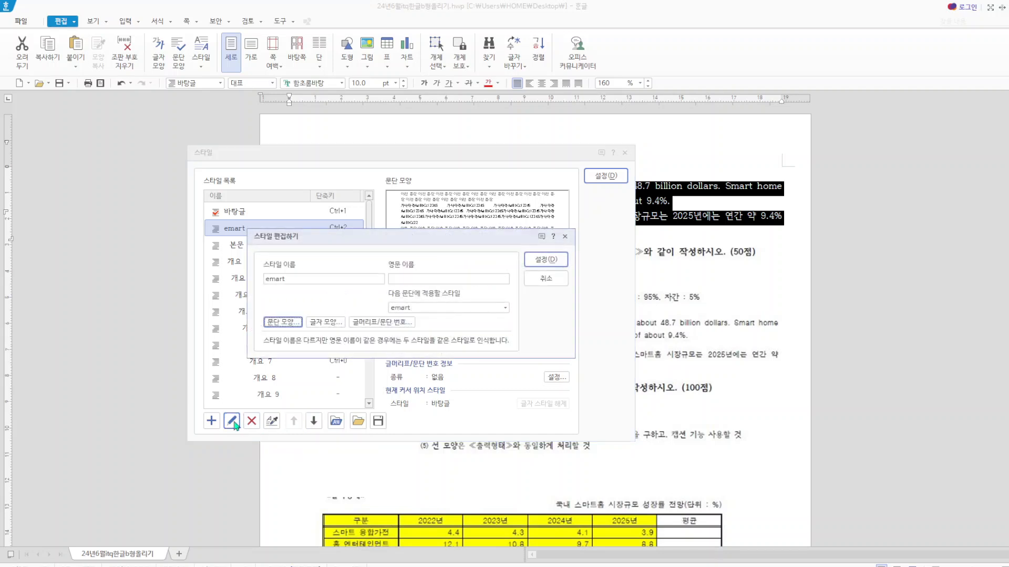
pyautogui.click(288, 322)
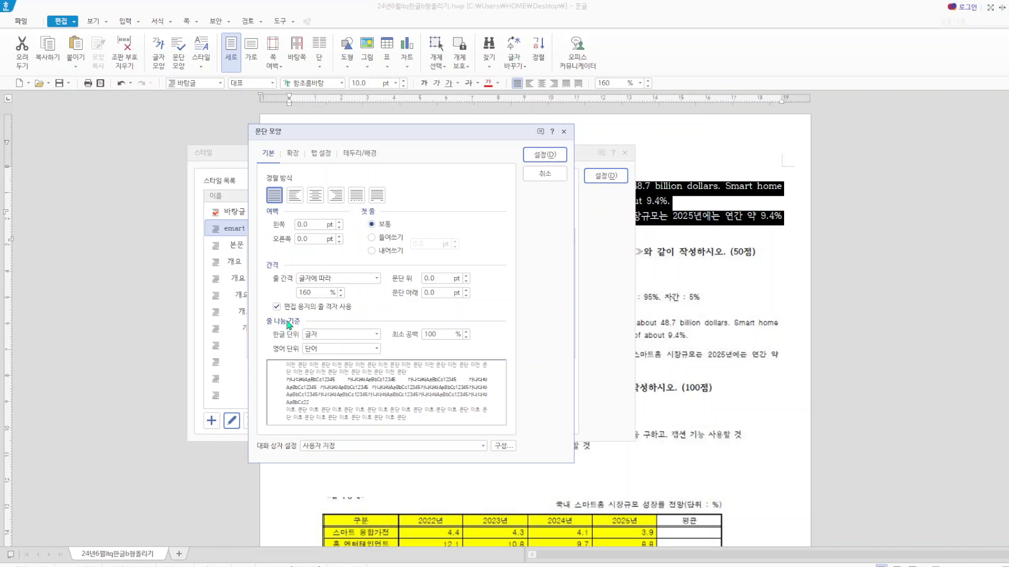
pyautogui.moveTo(313, 226); pyautogui.dragTo(286, 226)
pyautogui.write('15')
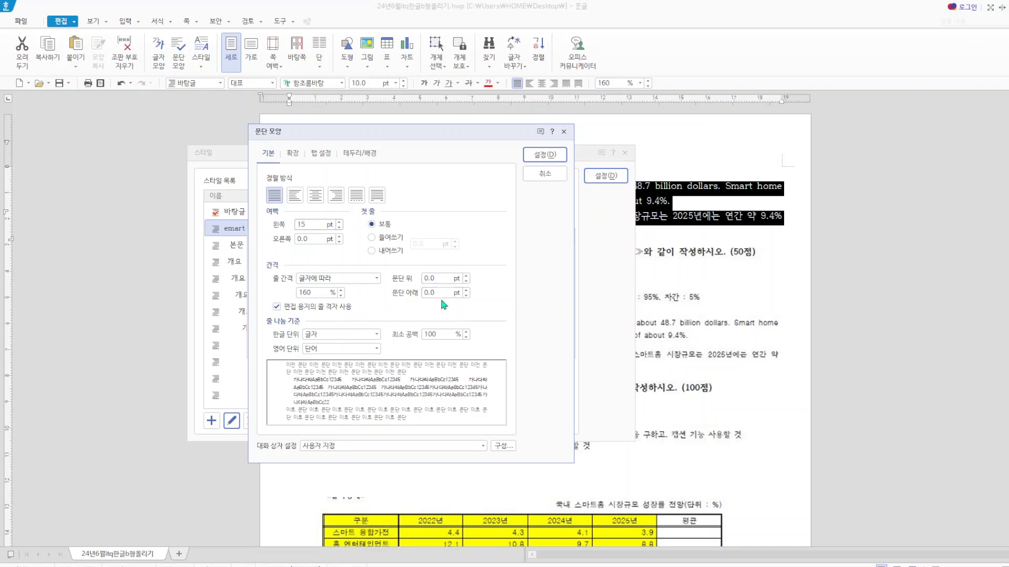
pyautogui.moveTo(446, 293); pyautogui.dragTo(418, 292)
pyautogui.write('10')
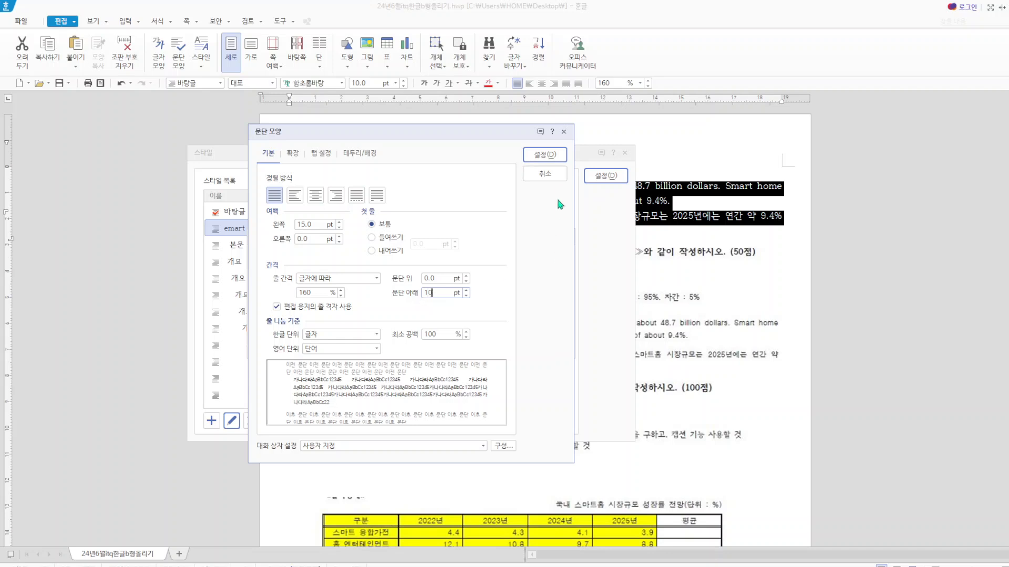
pyautogui.click(545, 155)
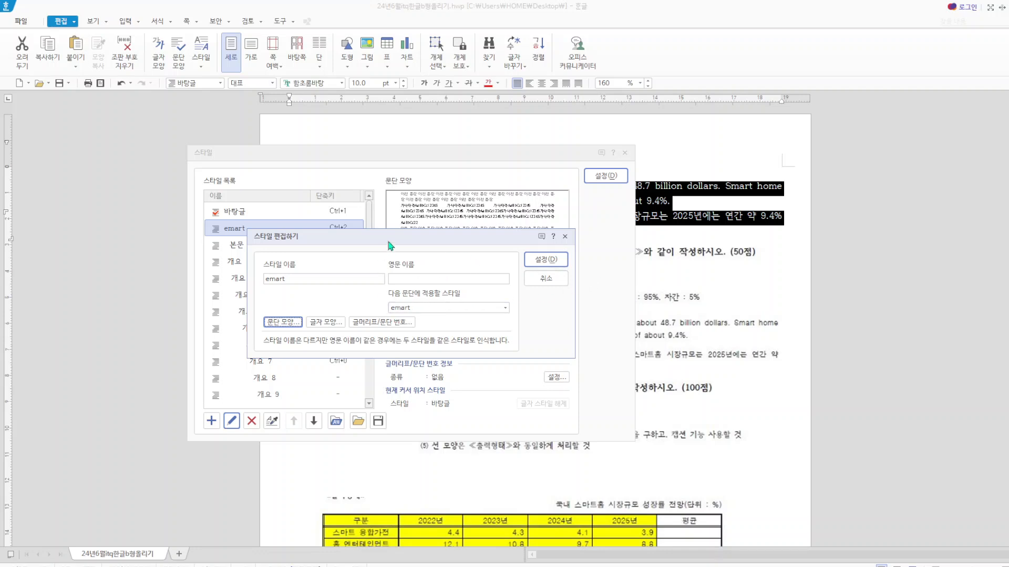
pyautogui.moveTo(389, 245); pyautogui.dragTo(260, 272)
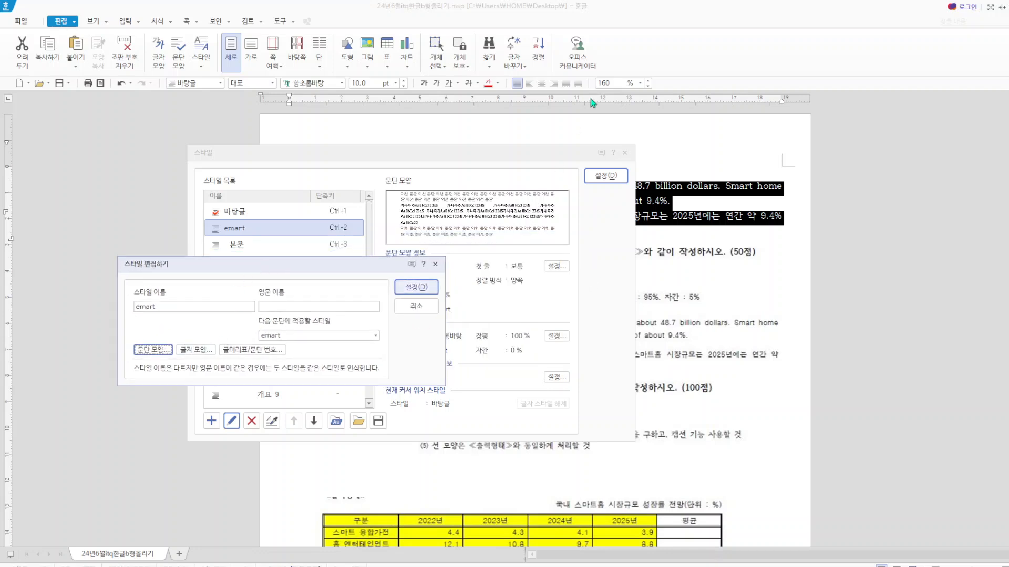
pyautogui.click(436, 264)
# - Set the emart style's Korean characters to a width ratio (장평) of 95% and a letter spacing (자간) of 5%
pyautogui.moveTo(445, 158); pyautogui.dragTo(488, 323)
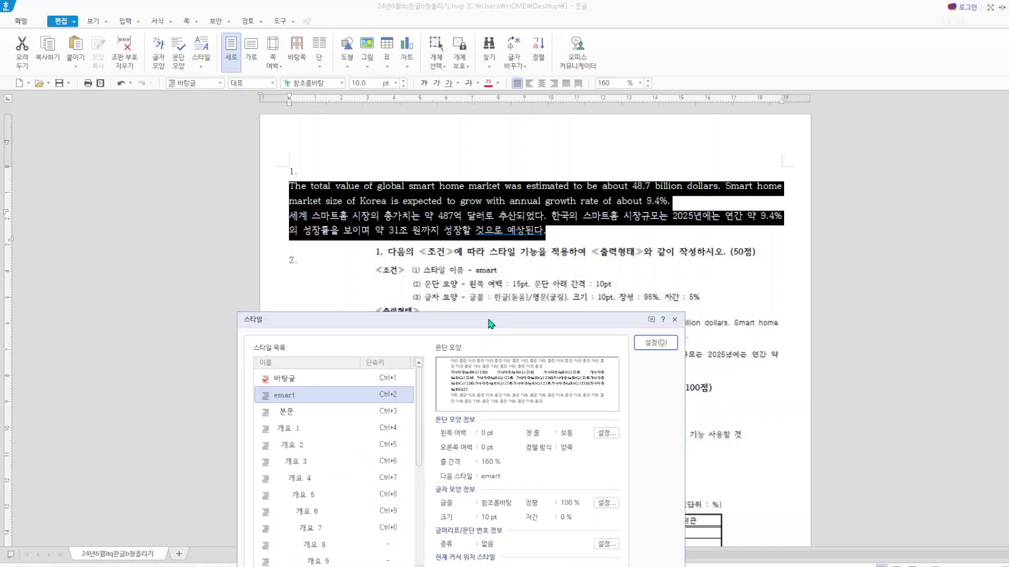
pyautogui.moveTo(489, 323); pyautogui.dragTo(489, 123)
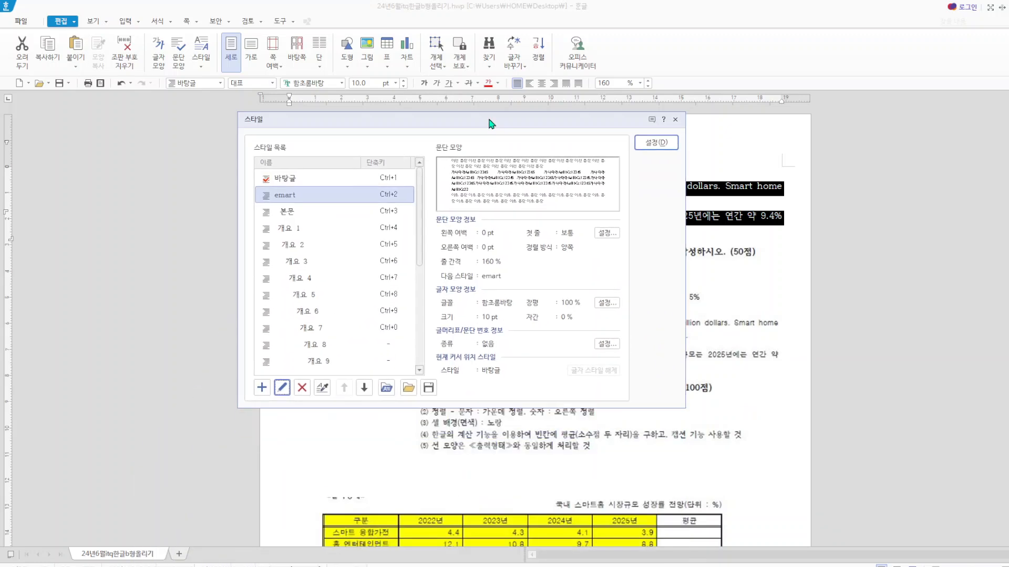
pyautogui.click(283, 389)
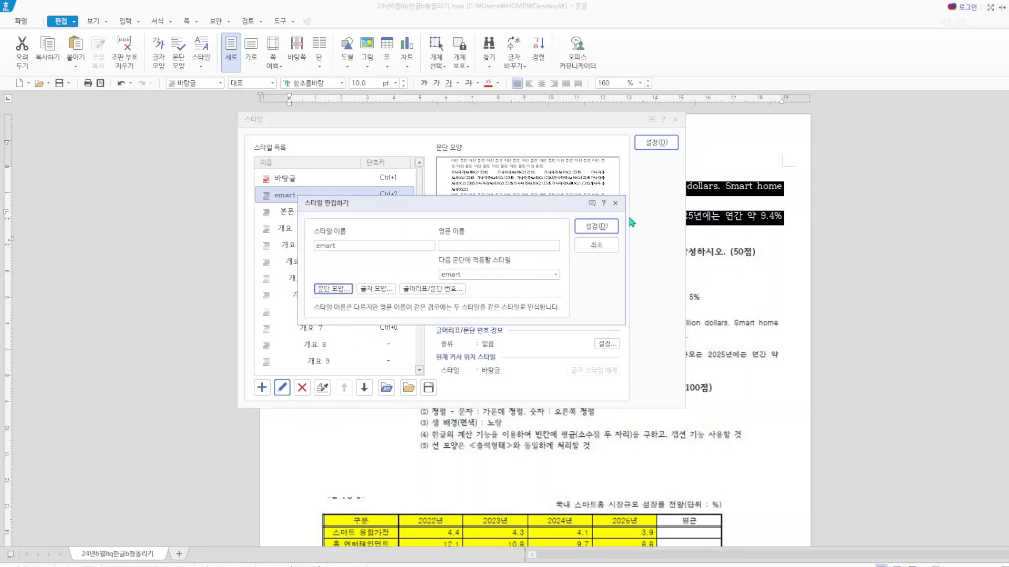
pyautogui.click(386, 289)
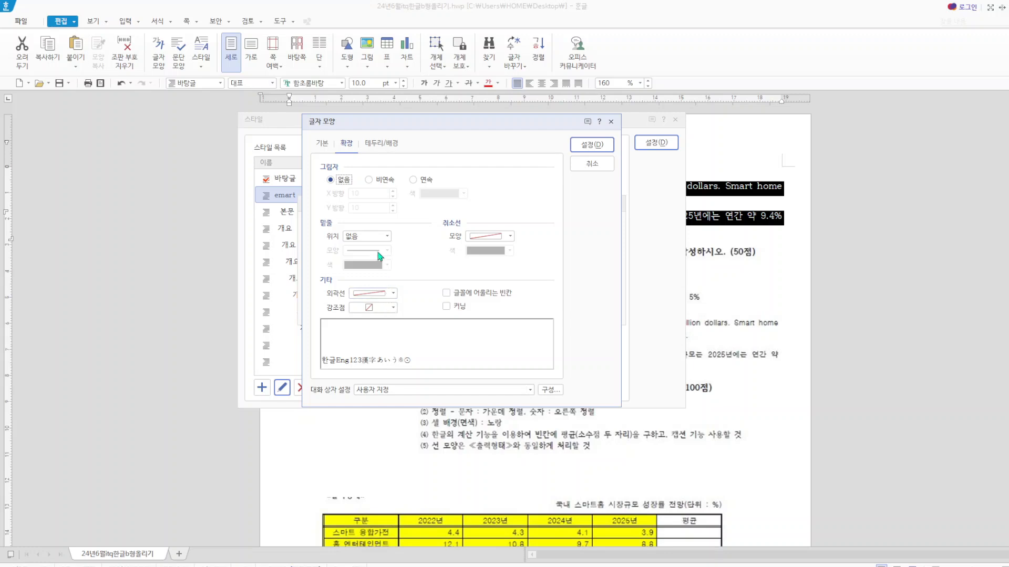
pyautogui.click(323, 144)
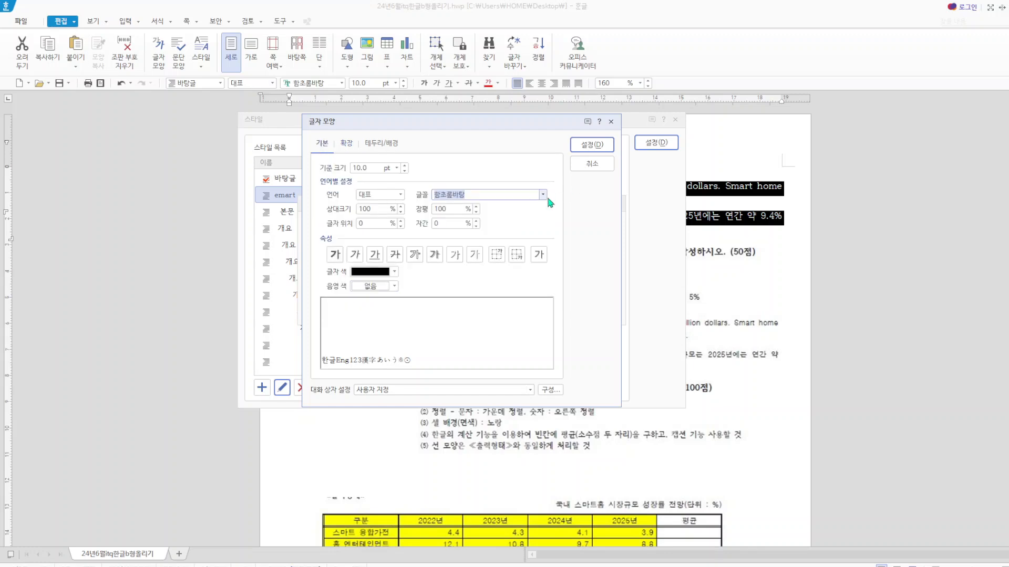
pyautogui.click(401, 195)
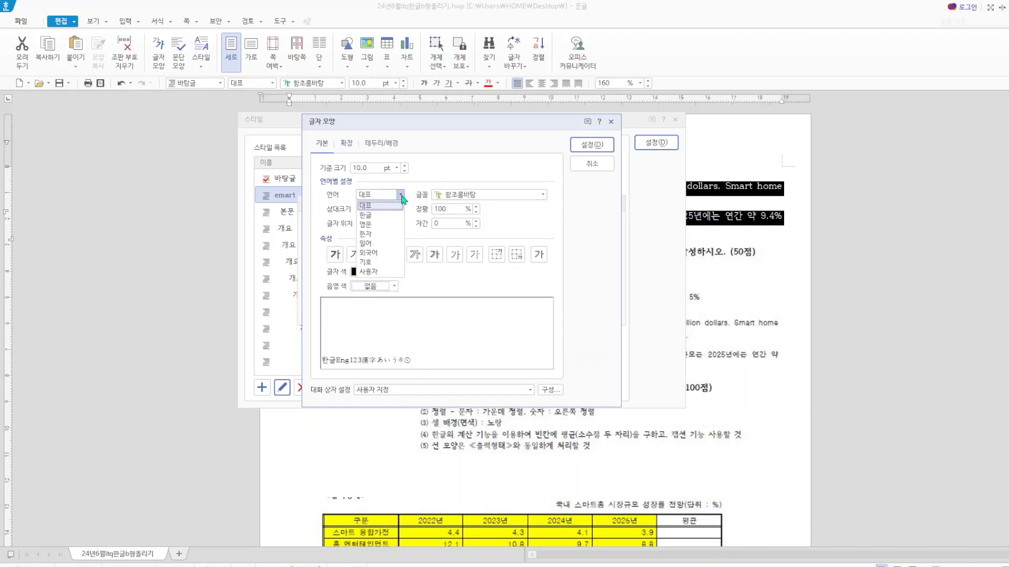
pyautogui.click(382, 218)
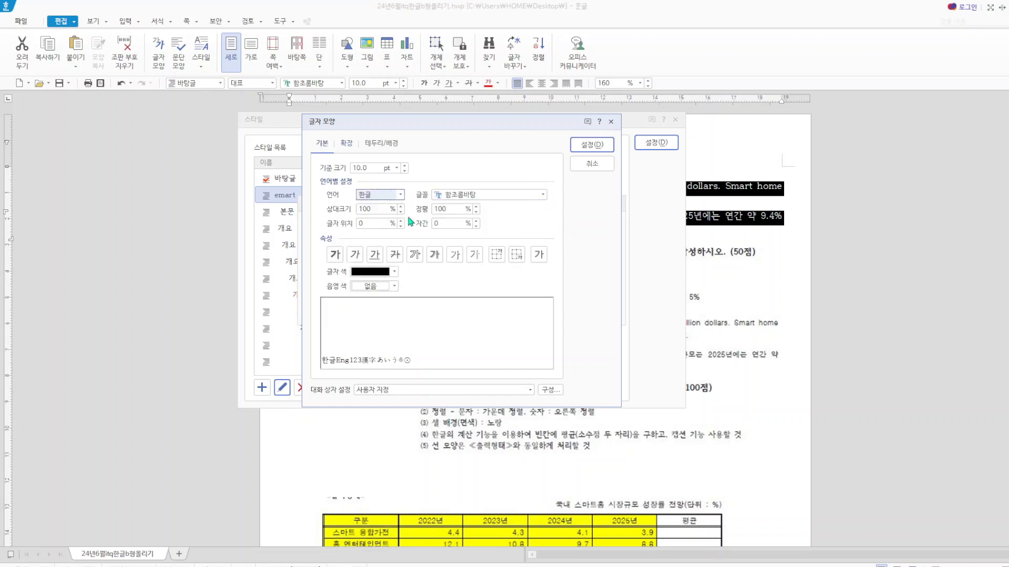
pyautogui.click(455, 207)
pyautogui.write('95')
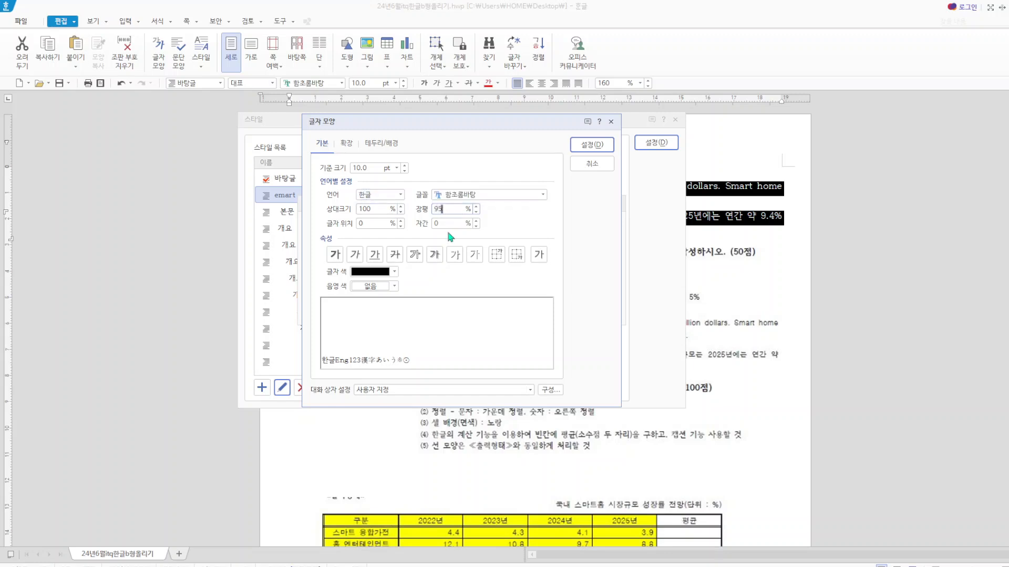
pyautogui.click(433, 226)
pyautogui.write('5')
# - Set the emart style's English (영문) font to 굴림
pyautogui.click(401, 195)
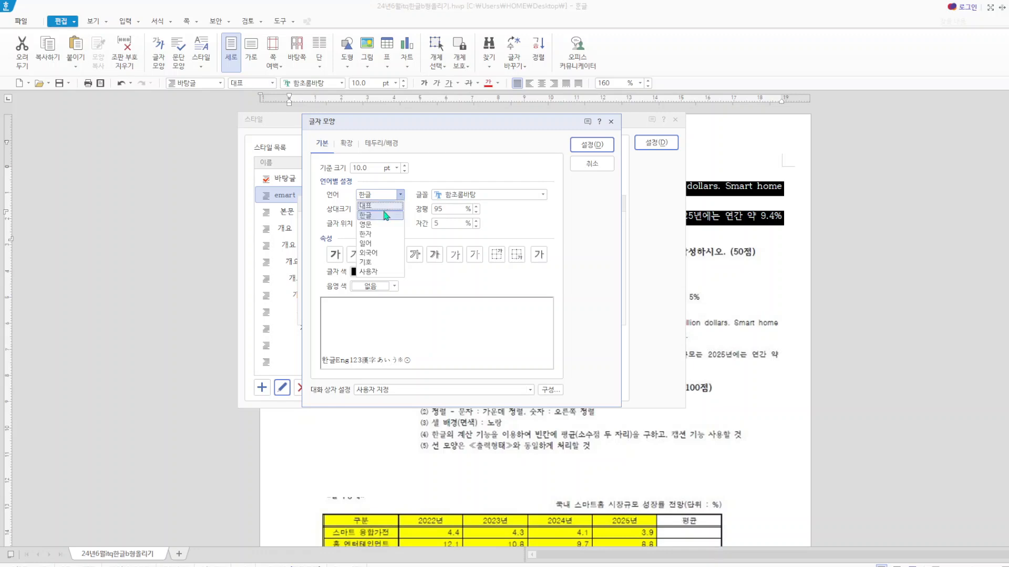
pyautogui.click(384, 224)
pyautogui.click(401, 195)
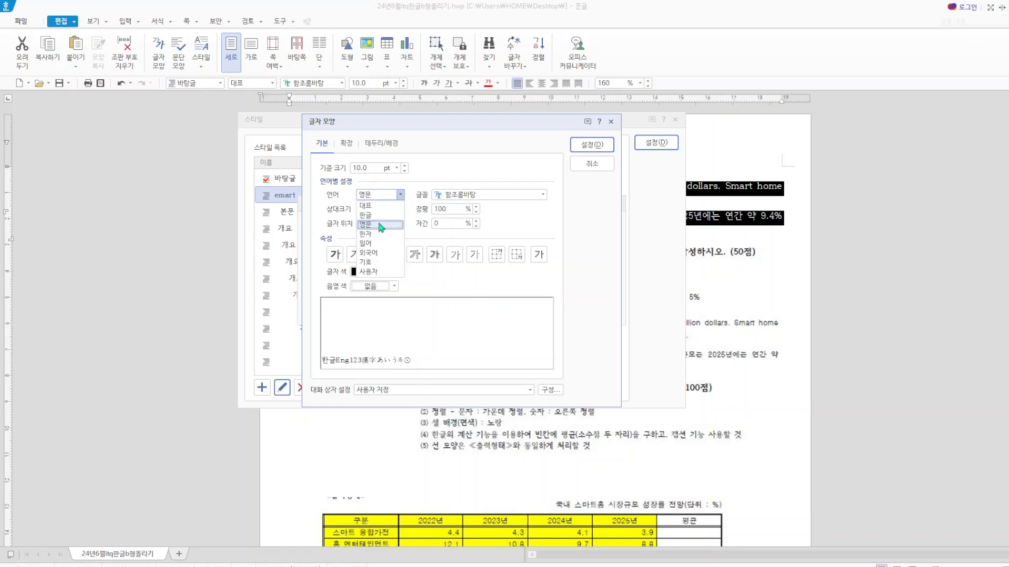
pyautogui.click(548, 198)
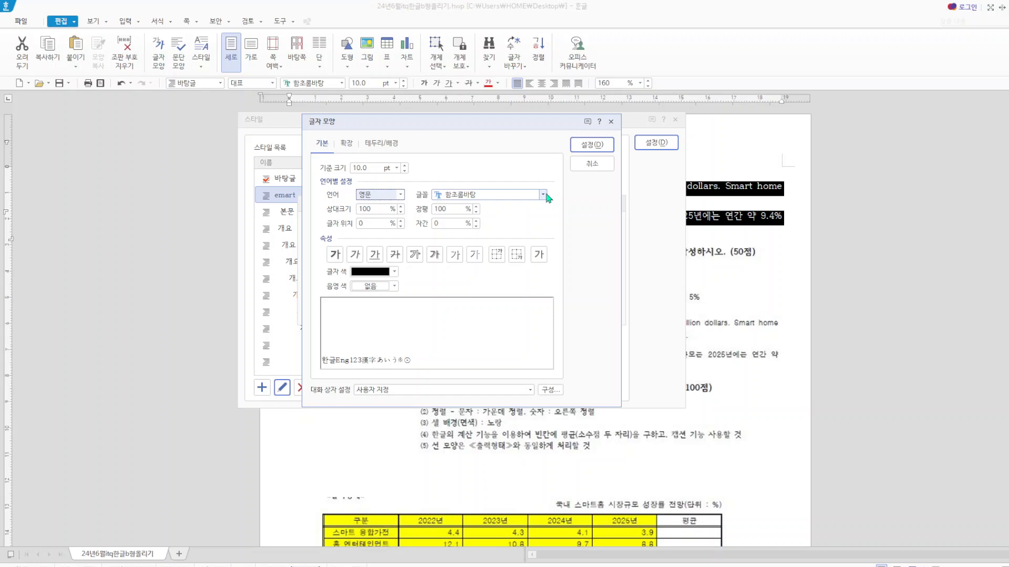
pyautogui.click(547, 196)
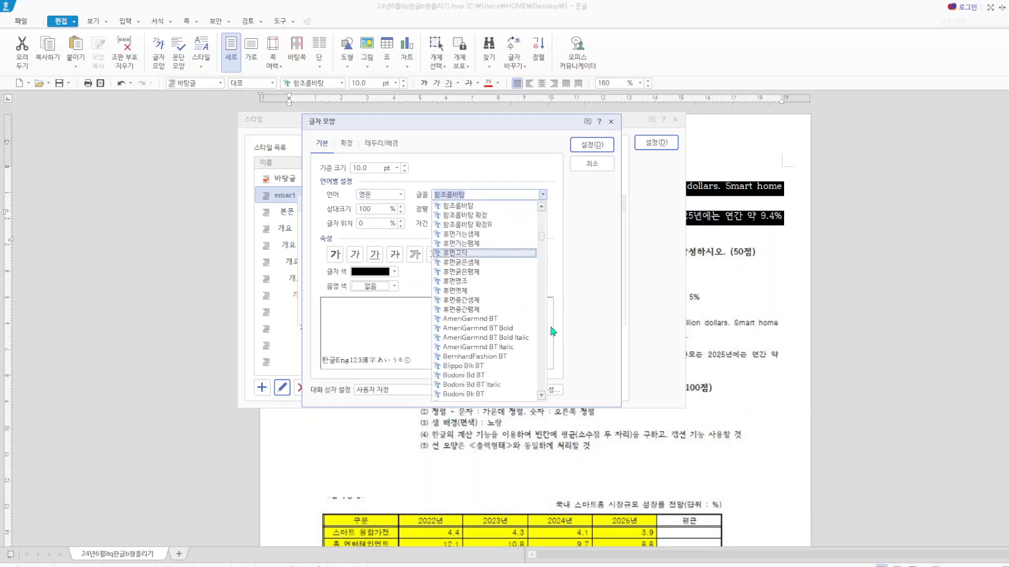
pyautogui.click(552, 330)
pyautogui.click(543, 195)
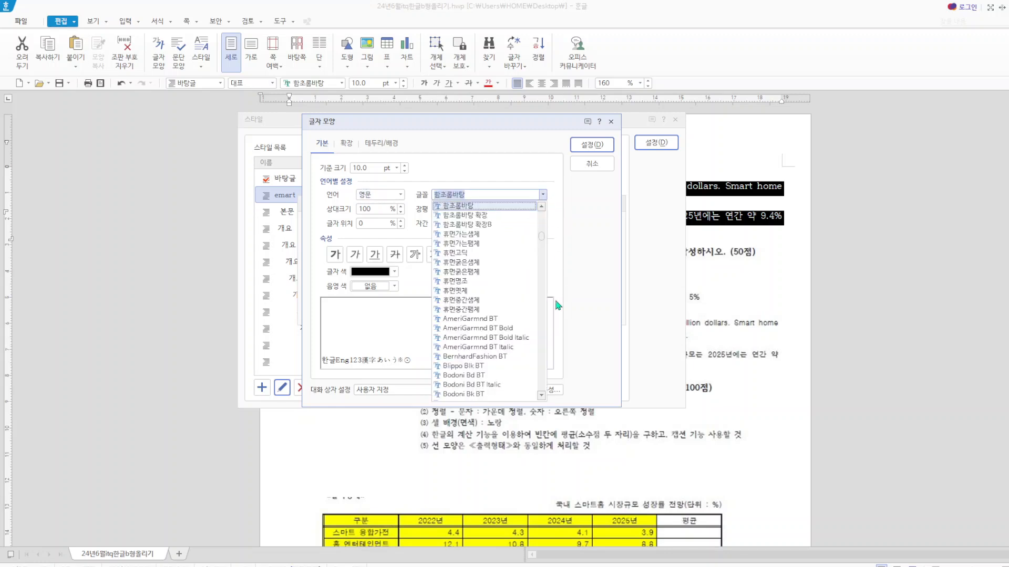
pyautogui.moveTo(542, 237); pyautogui.dragTo(543, 215)
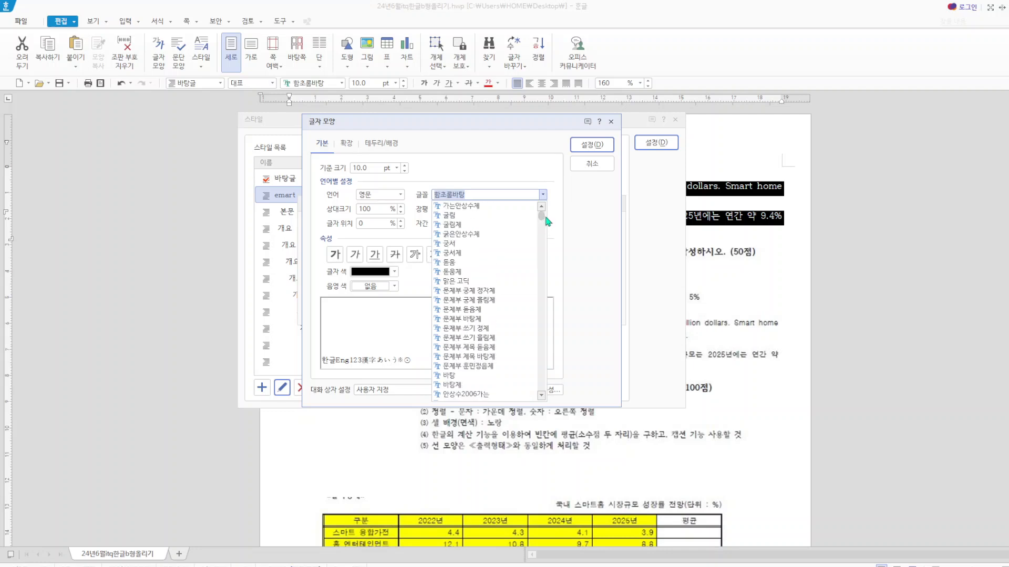
pyautogui.click(461, 216)
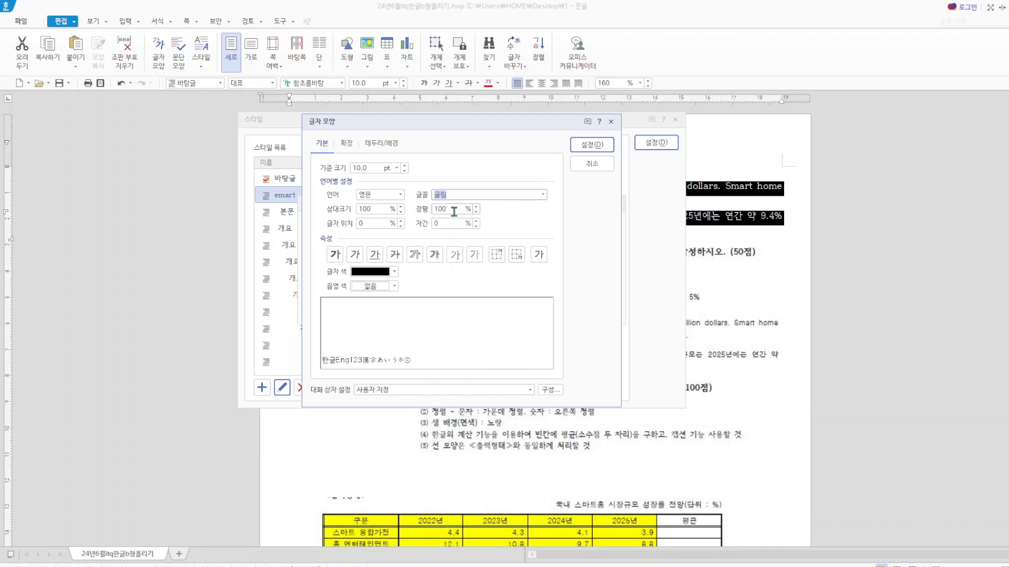
# - Set the English width ratio to 95% and letter spacing to 5%, and apply the emart style to the selected paragraphs
pyautogui.write('95')
pyautogui.press('Tab')
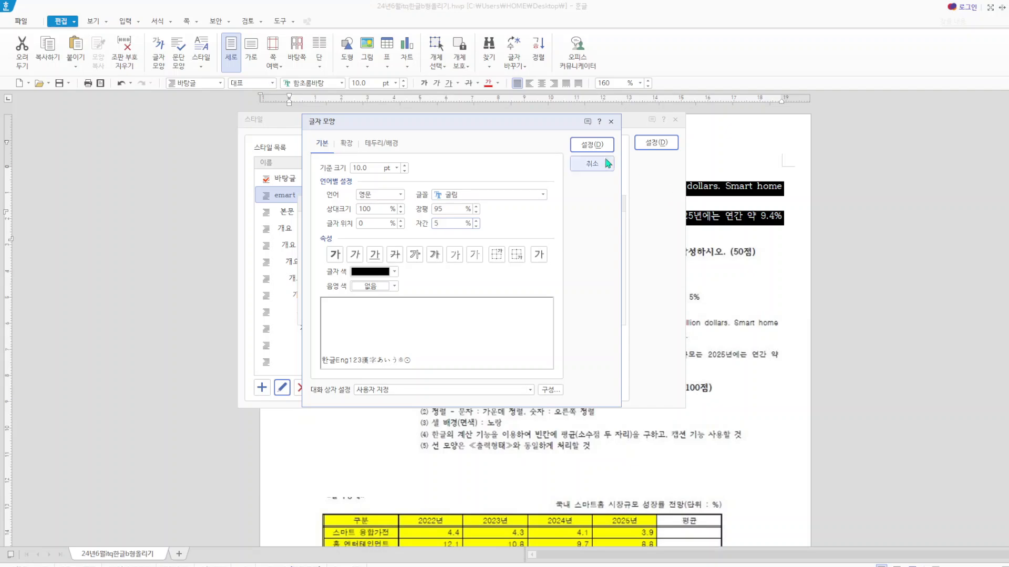
pyautogui.click(593, 144)
pyautogui.click(595, 227)
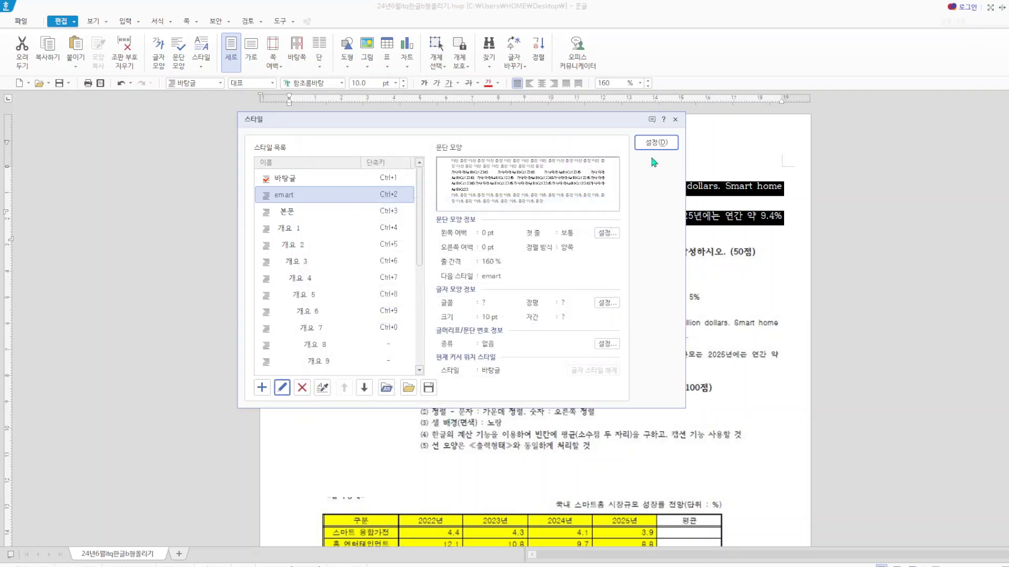
pyautogui.click(656, 142)
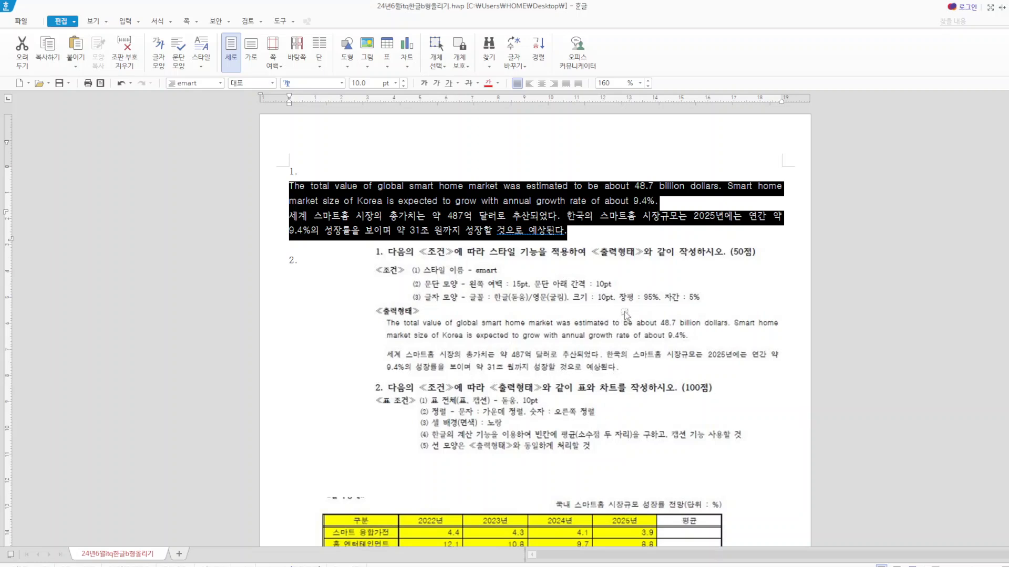
# - Edit the emart style to have a 15 pt left margin and 10 pt spacing below the paragraph, and apply it
pyautogui.rightClick(435, 205)
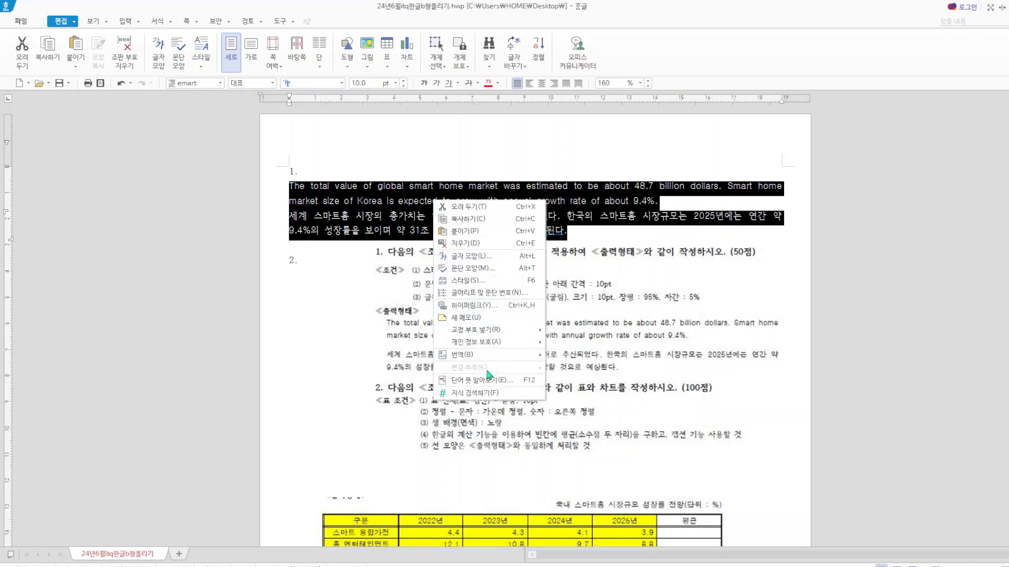
pyautogui.click(466, 285)
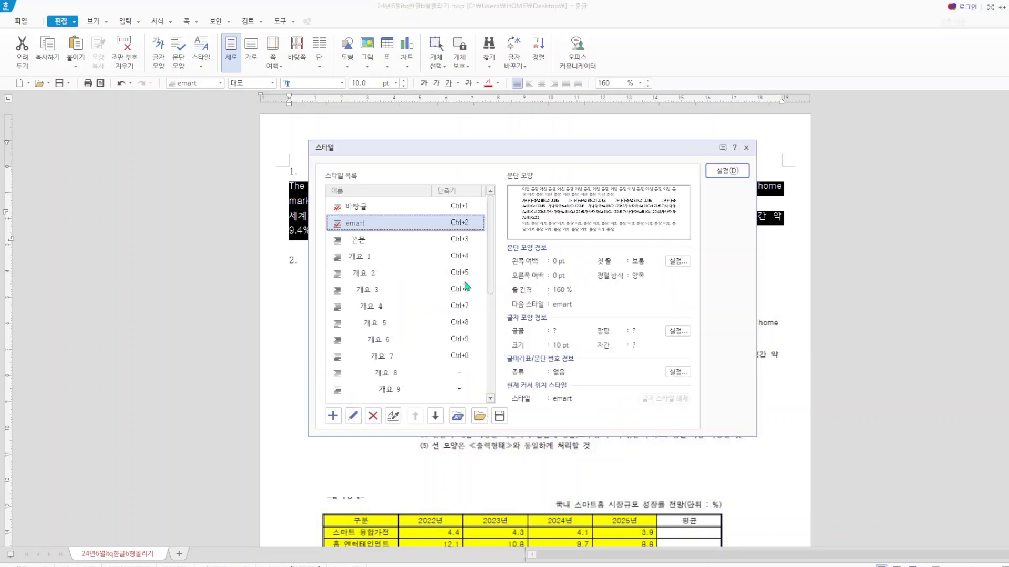
pyautogui.click(352, 416)
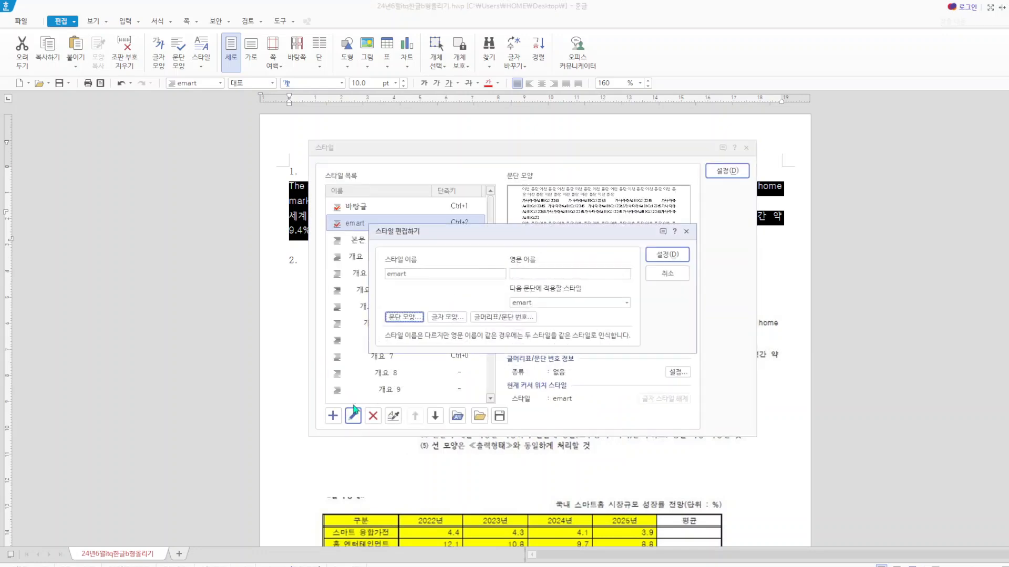
pyautogui.click(402, 317)
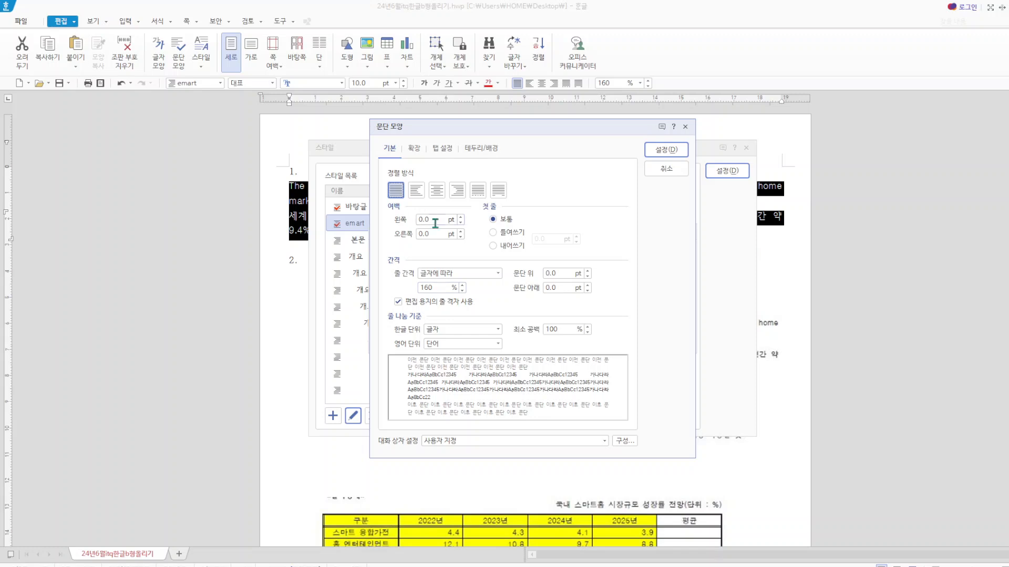
pyautogui.moveTo(435, 220); pyautogui.dragTo(395, 221)
pyautogui.write('15')
pyautogui.moveTo(563, 291); pyautogui.dragTo(515, 289)
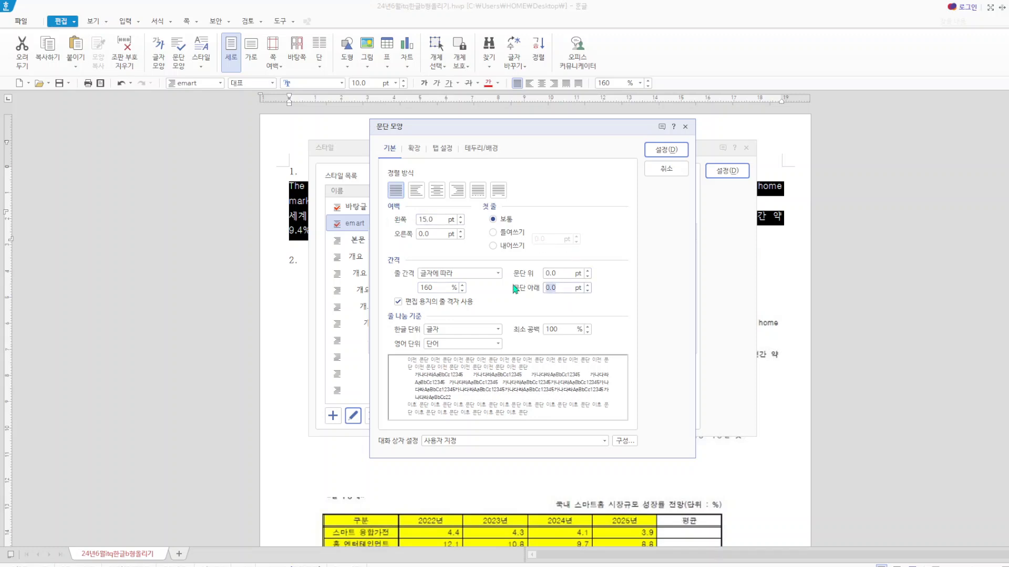
pyautogui.write('10')
pyautogui.click(654, 153)
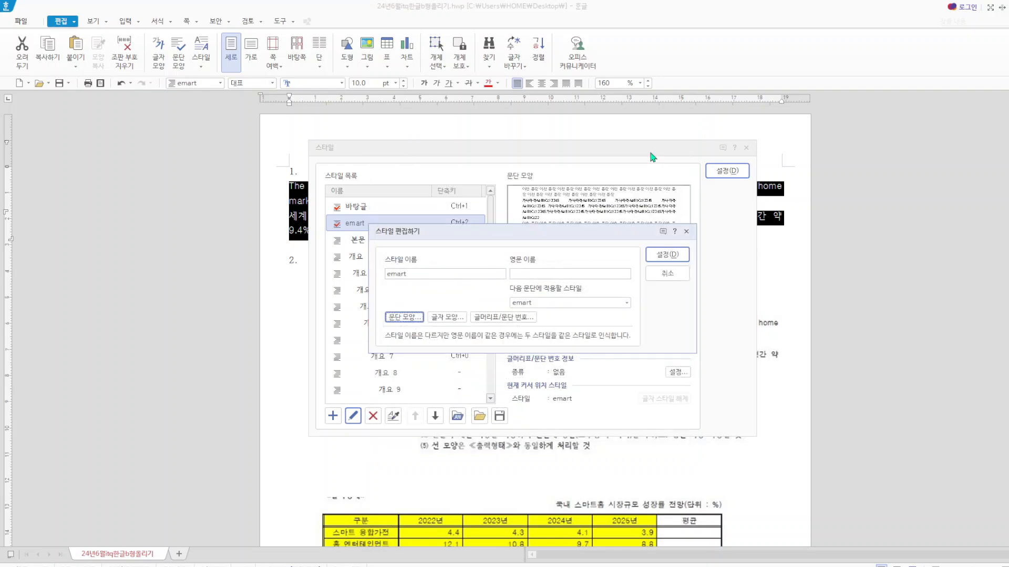
pyautogui.click(669, 258)
pyautogui.click(726, 171)
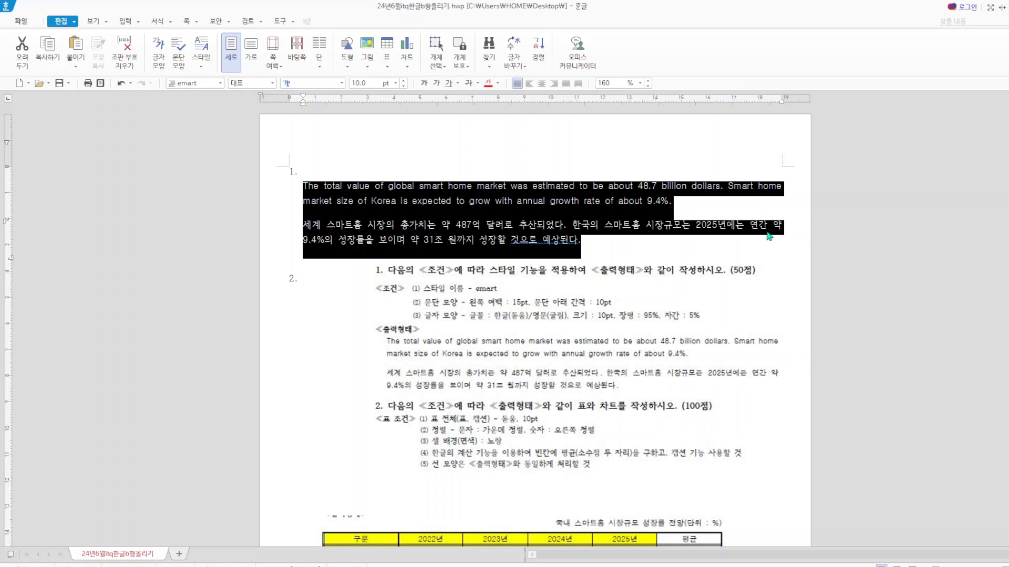
# - Crop the item 1 instructions off the upper part of the exam-conditions picture, keeping only the item 2 table conditions
pyautogui.click(539, 348)
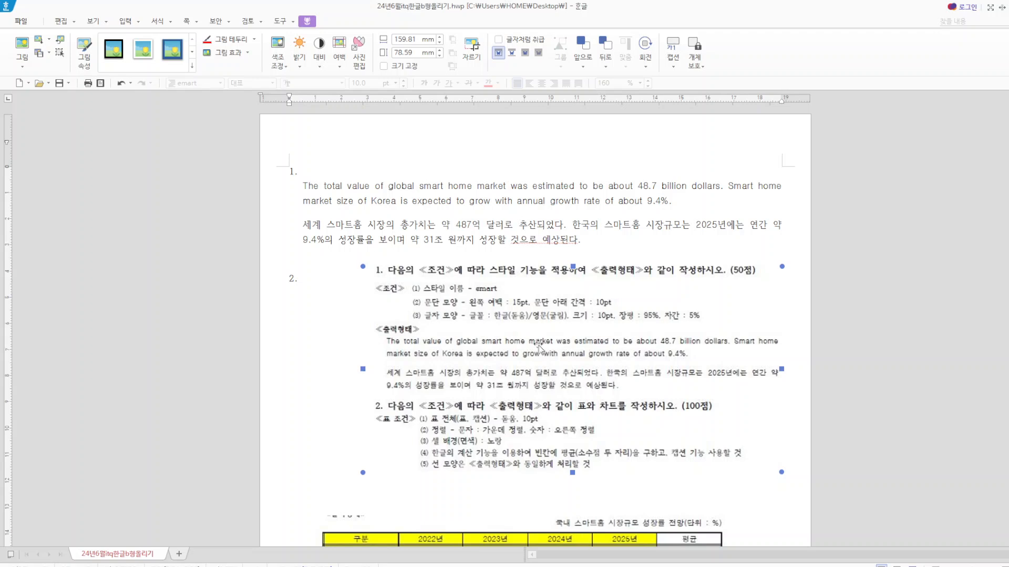
pyautogui.click(471, 51)
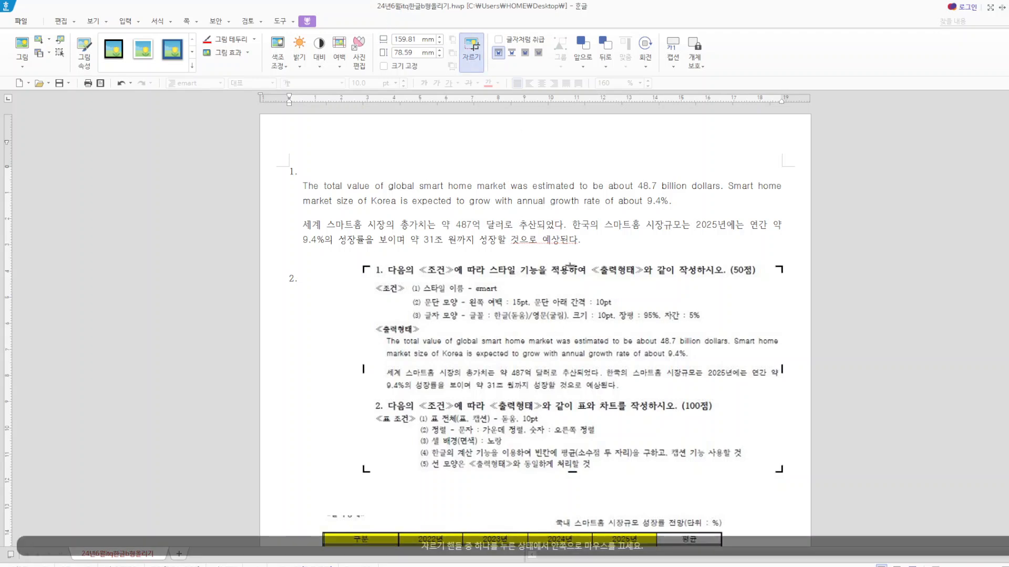
pyautogui.moveTo(570, 266); pyautogui.dragTo(548, 398)
pyautogui.click(780, 308)
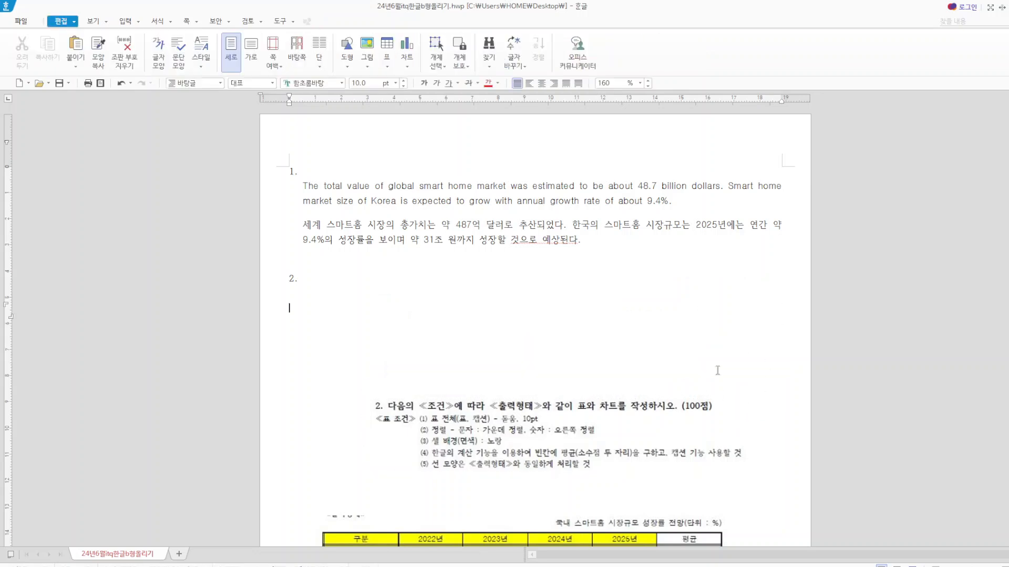
# - Move the cropped table-conditions picture up under item 2 and the table-and-chart picture up directly beneath it
pyautogui.moveTo(633, 436); pyautogui.dragTo(614, 356)
pyautogui.scroll(-3, 419, 407)
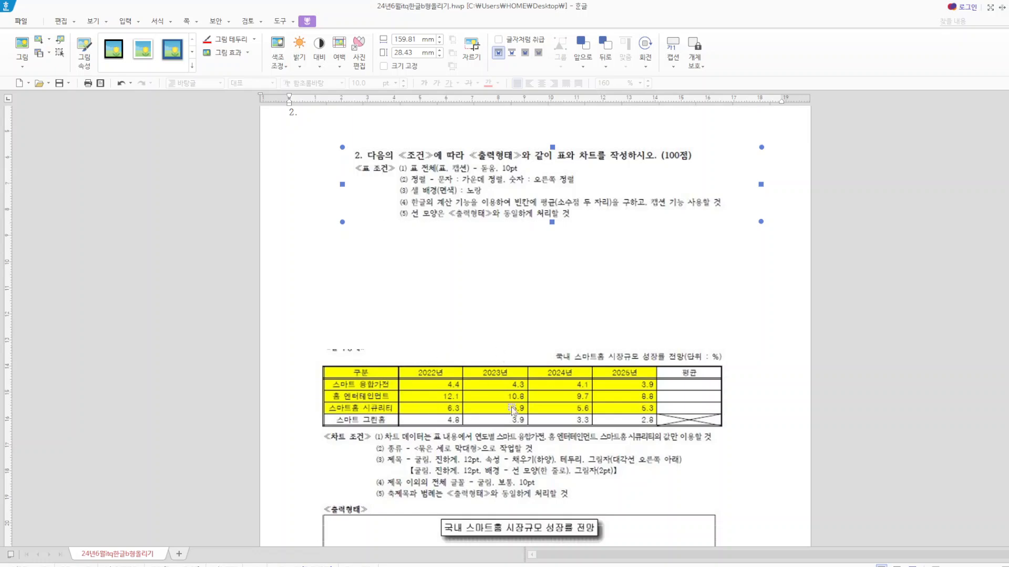
pyautogui.scroll(2, 486, 415)
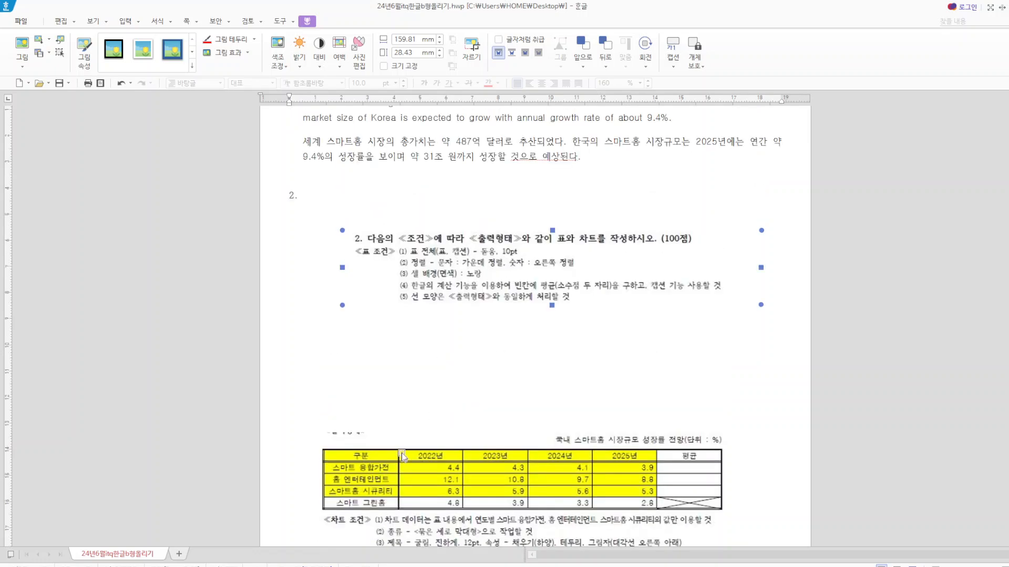
pyautogui.moveTo(397, 465); pyautogui.dragTo(393, 378)
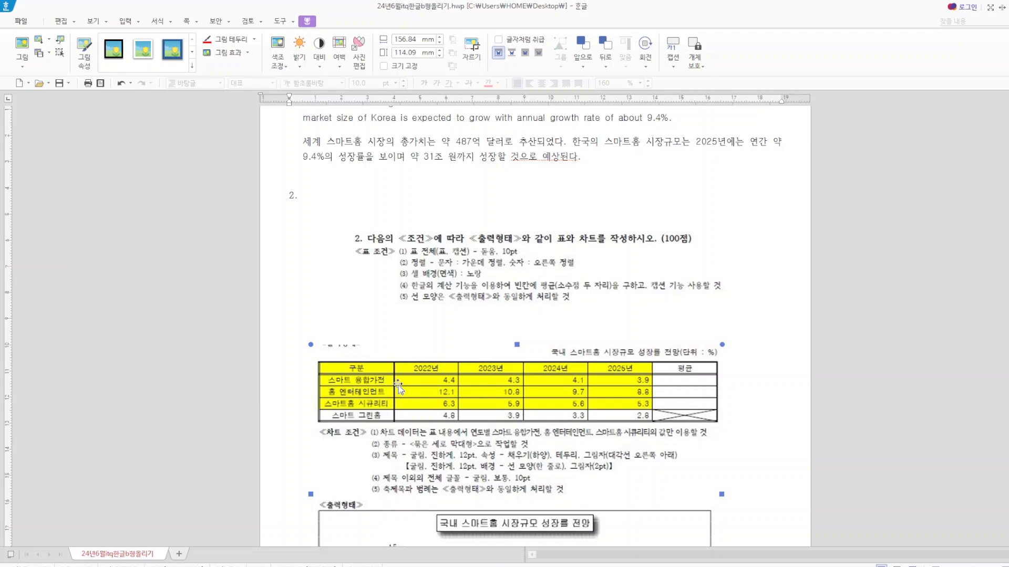
pyautogui.moveTo(398, 386); pyautogui.dragTo(400, 336)
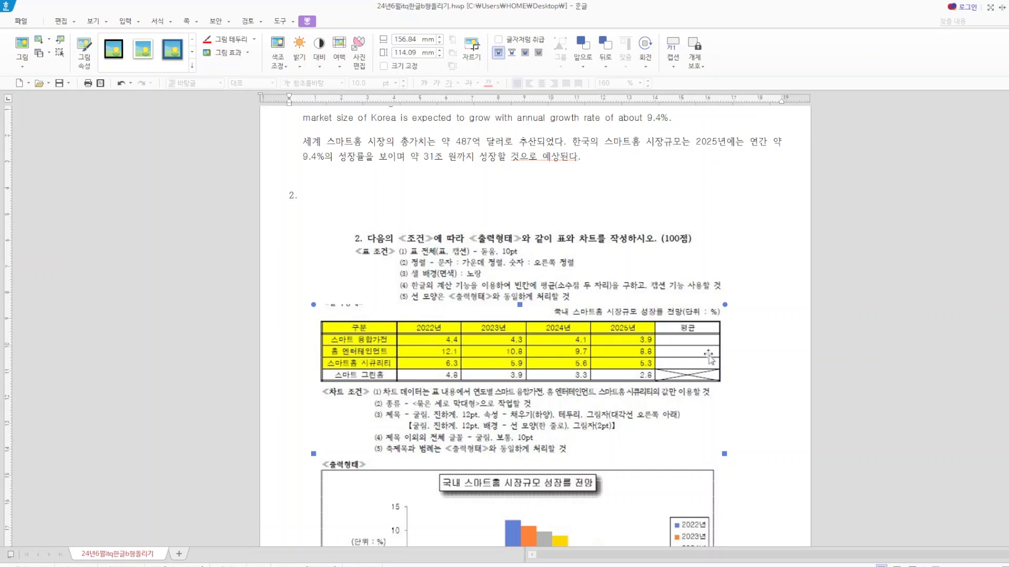
# - Insert a table of 5 rows and 6 columns, treated as a character, on the line below item 2
pyautogui.click(396, 213)
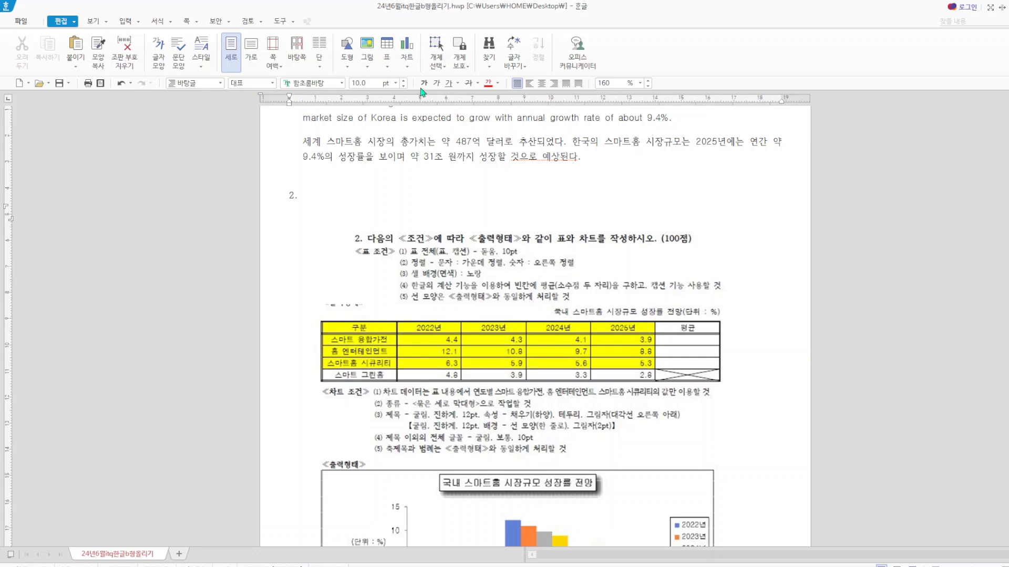
pyautogui.click(386, 46)
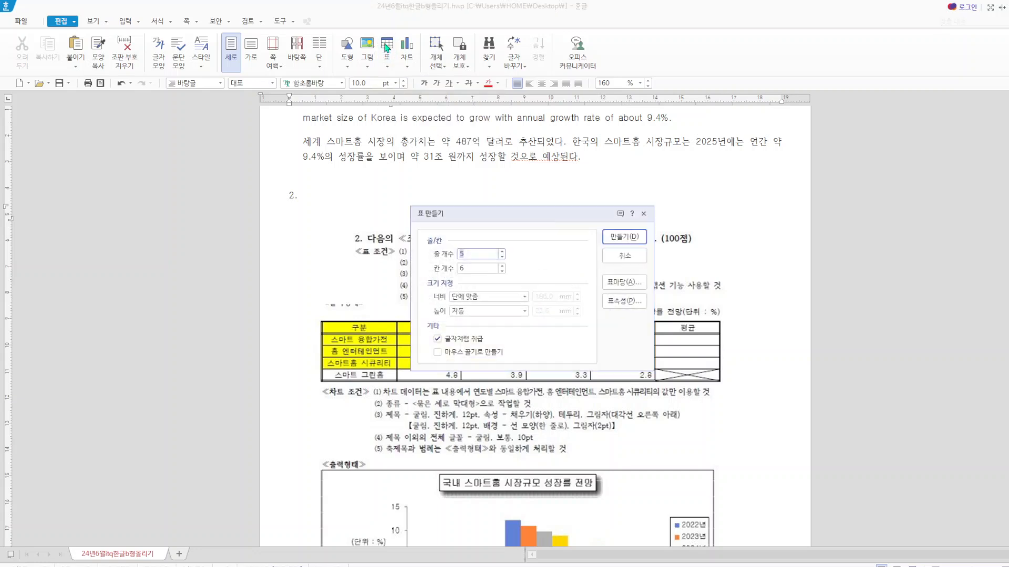
pyautogui.click(628, 239)
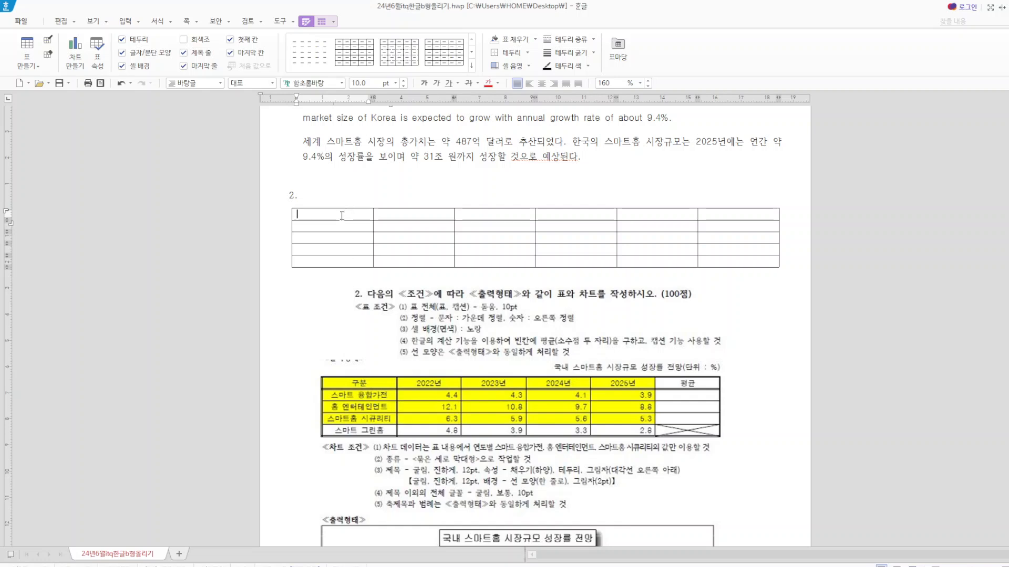
# - Enter the headers 구분, 2022년 and 2023년 in the first three cells of the table's top row
pyautogui.write('구분')
pyautogui.press('Tab')
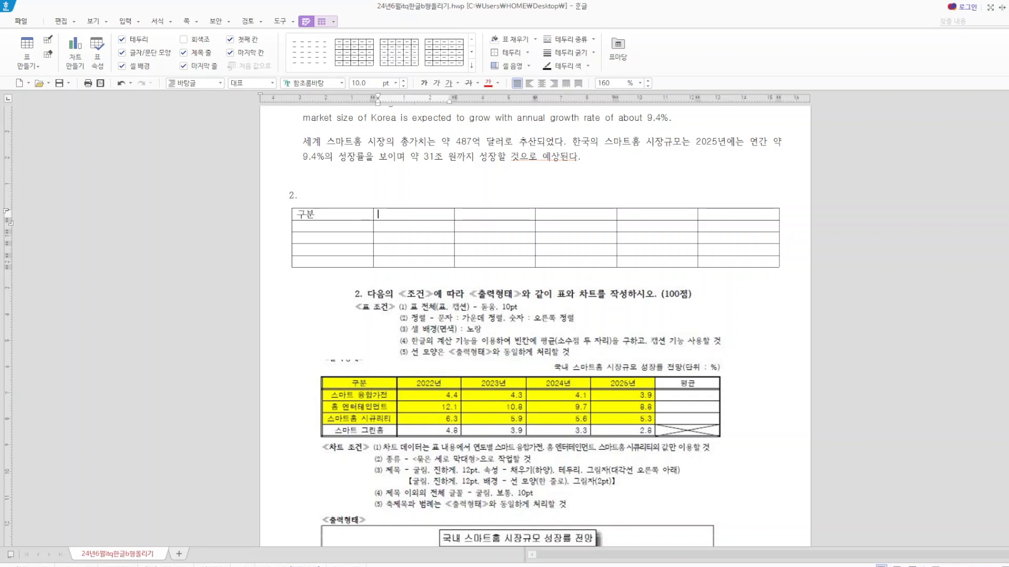
pyautogui.write('2022년')
pyautogui.press('Tab')
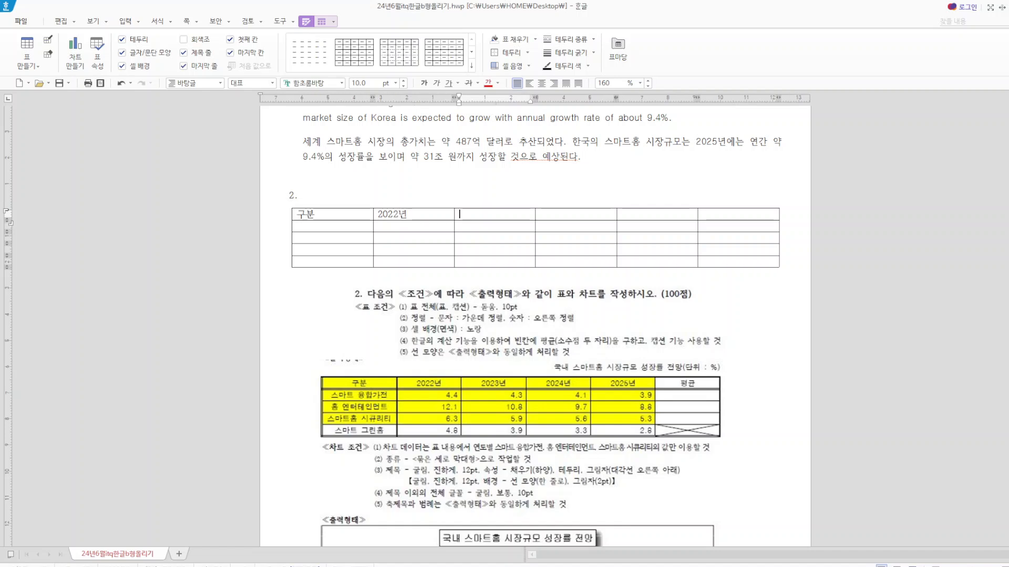
pyautogui.write('2023ㄴㄴ')
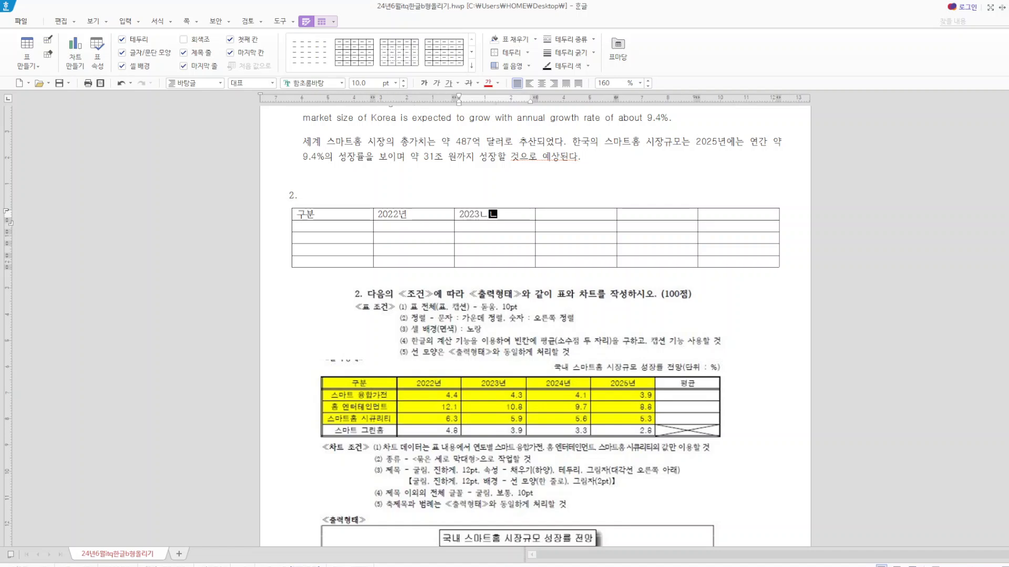
pyautogui.press('BackSpace')
pyautogui.press('BackSpace')
pyautogui.write('년')
# - Auto-fill the year headers across to 2025년 and enter 평균 in the last header cell
pyautogui.moveTo(412, 216); pyautogui.dragTo(635, 220)
pyautogui.press('a')
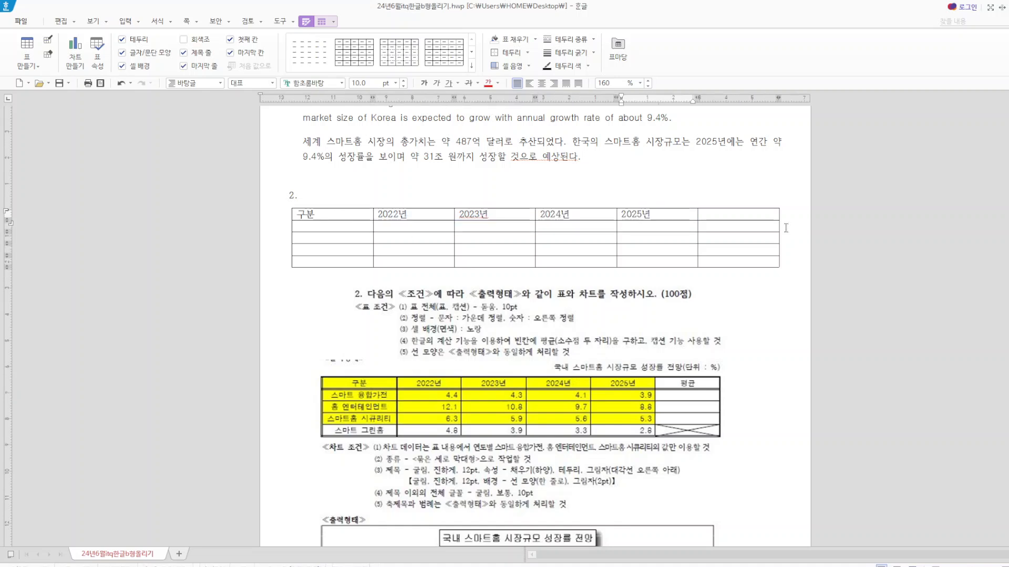
pyautogui.click(760, 214)
pyautogui.write('ㅍ')
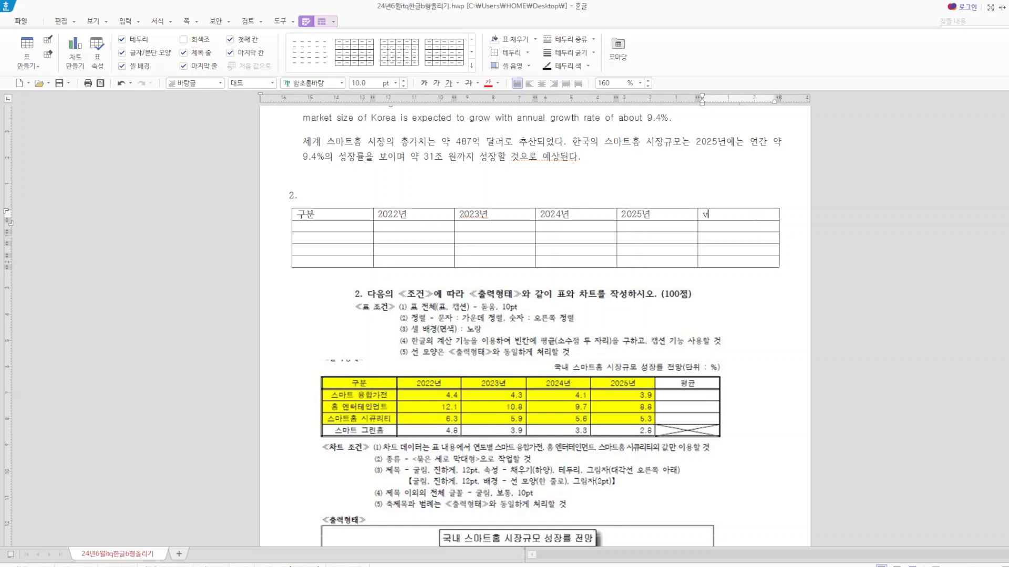
pyautogui.write('udr')
pyautogui.press('BackSpace')
pyautogui.press('BackSpace')
pyautogui.press('BackSpace')
pyautogui.press('BackSpace')
pyautogui.write('평균')
# - Enter the row labels 스마트 융합가전 and 홈 엔터테인먼트 in the first column under 구분
pyautogui.click(323, 230)
pyautogui.write('ㅅ')
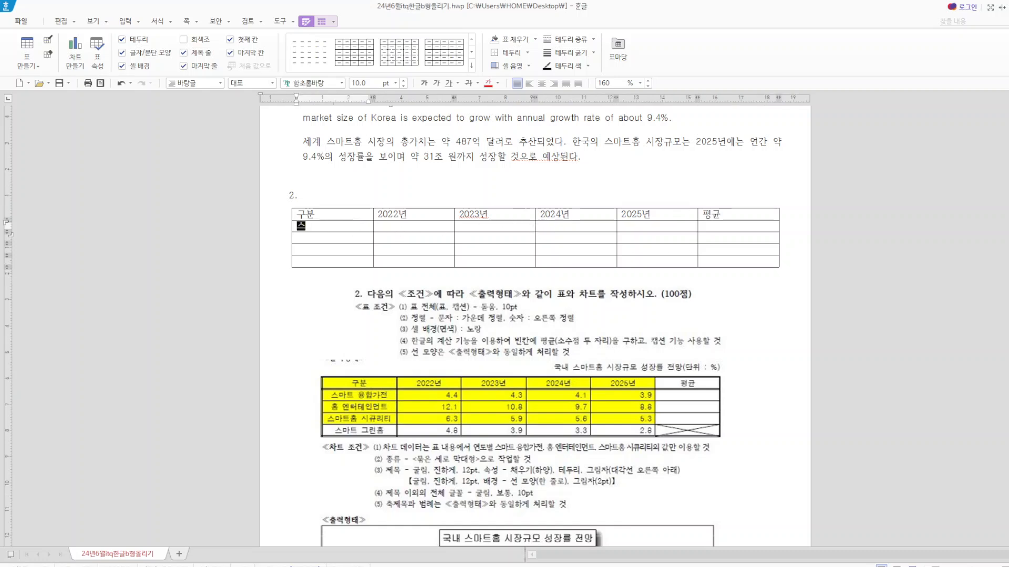
pyautogui.write('마트 ㅇ')
pyautogui.write('융합가전')
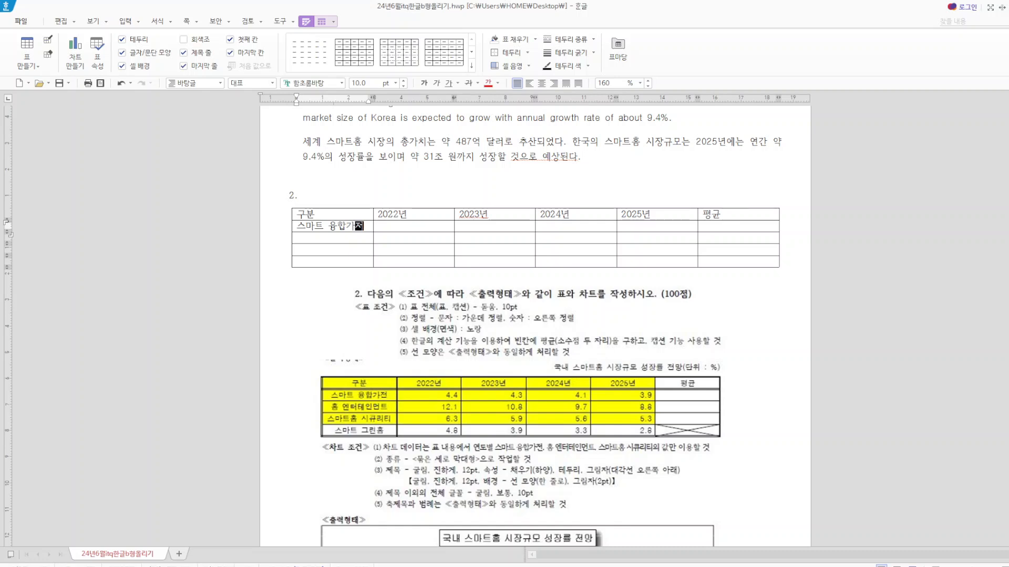
pyautogui.click(319, 238)
pyautogui.write('홈 에')
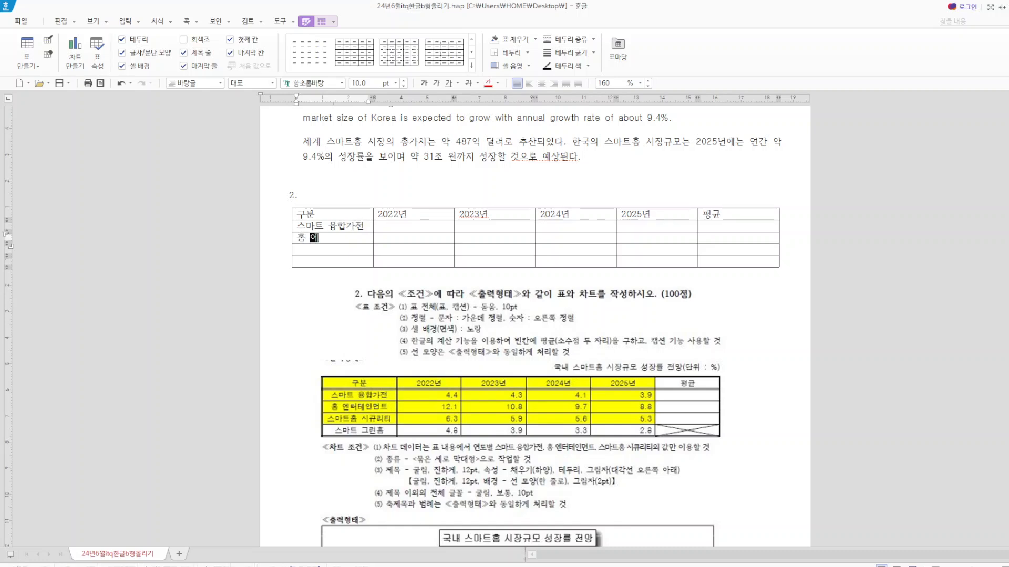
pyautogui.write('ㄴ터')
pyautogui.write('테인먼트')
# - Enter the row labels 스마트홈 시큐리티 and 스마트 그린홈 in the last two rows of the first column
pyautogui.press('Down')
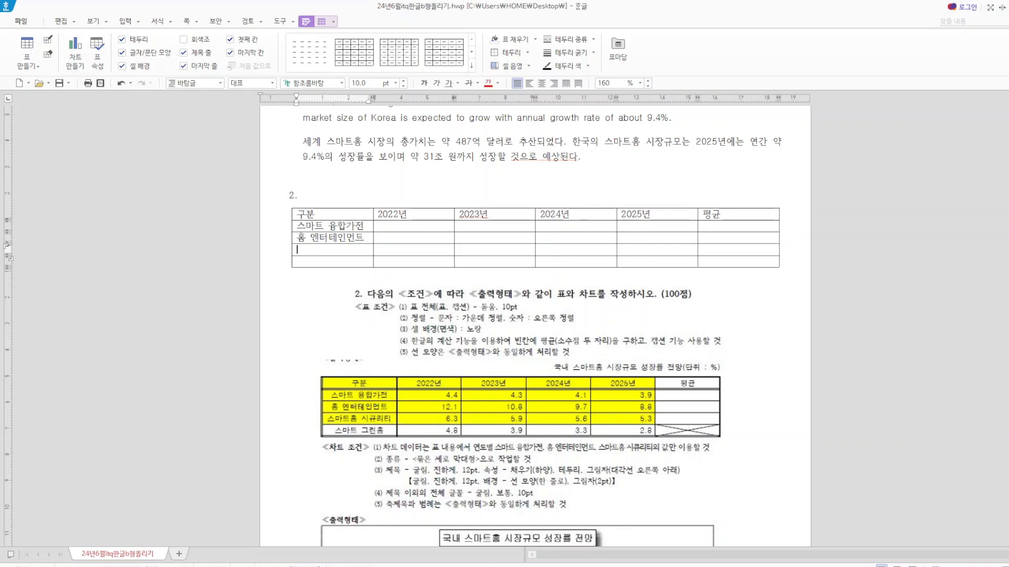
pyautogui.write('ㅅㅡ마트홈 ㅅㅣ큐리티')
pyautogui.press('Down')
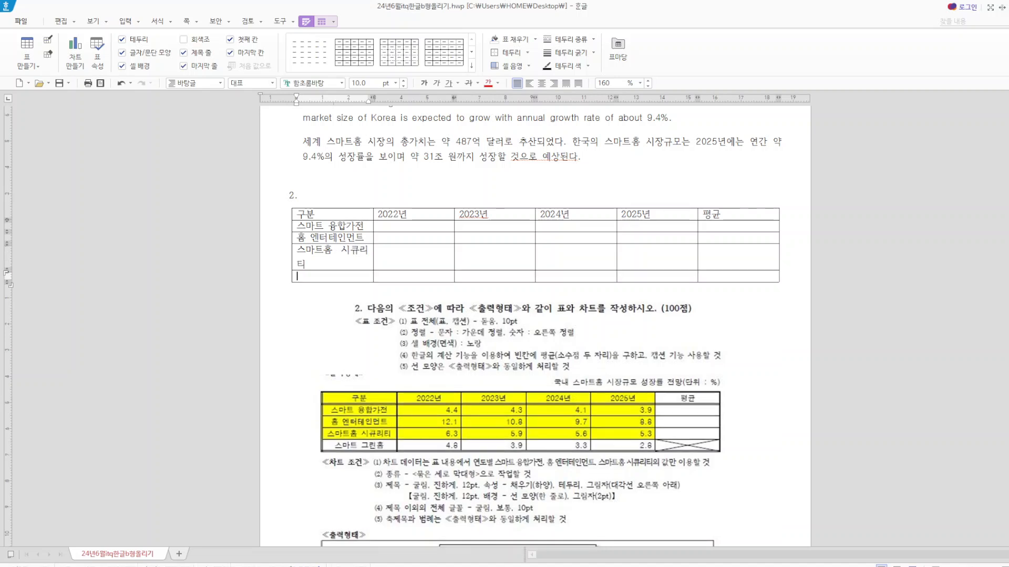
pyautogui.write('ㅅㅡㅁㅏ트 구린ㅎ')
pyautogui.press('BackSpace')
pyautogui.press('BackSpace')
pyautogui.press('BackSpace')
pyautogui.write('그린홈')
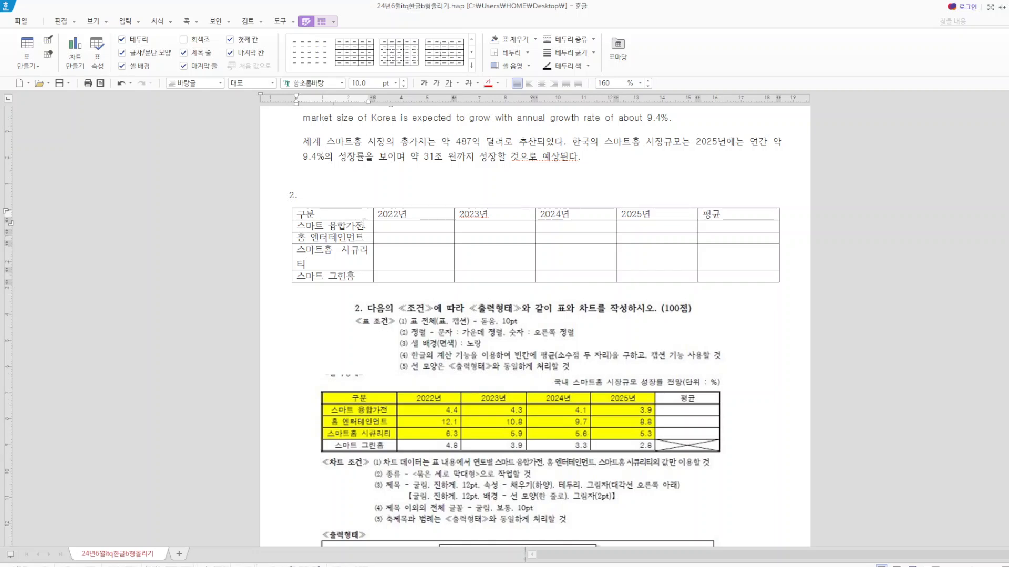
# - Widen the table's first column so that the 스마트홈 시큐리티 label fits on one line
pyautogui.moveTo(364, 216); pyautogui.dragTo(361, 274)
pyautogui.hotkey('ctrl', 'Right')
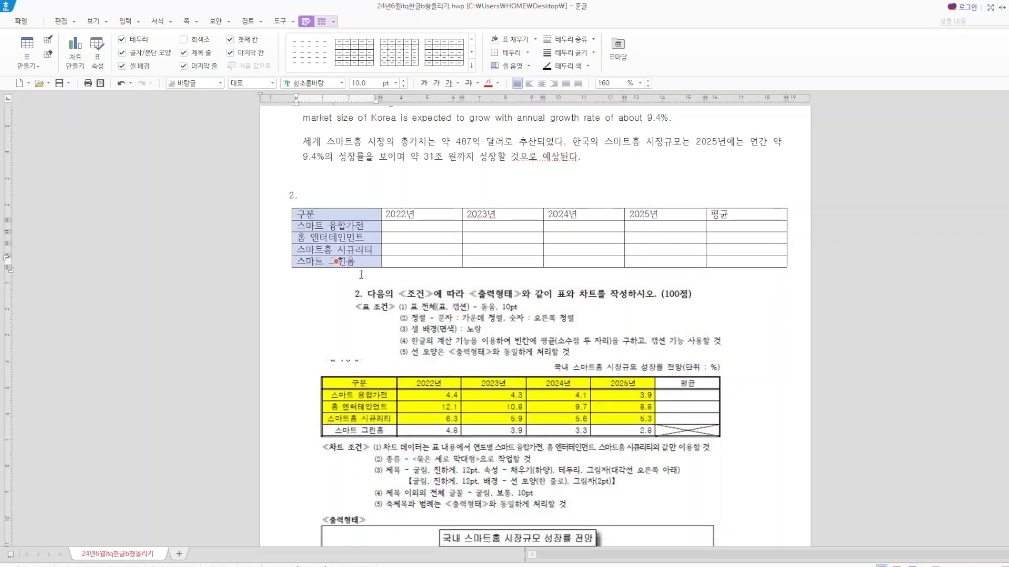
pyautogui.click(448, 226)
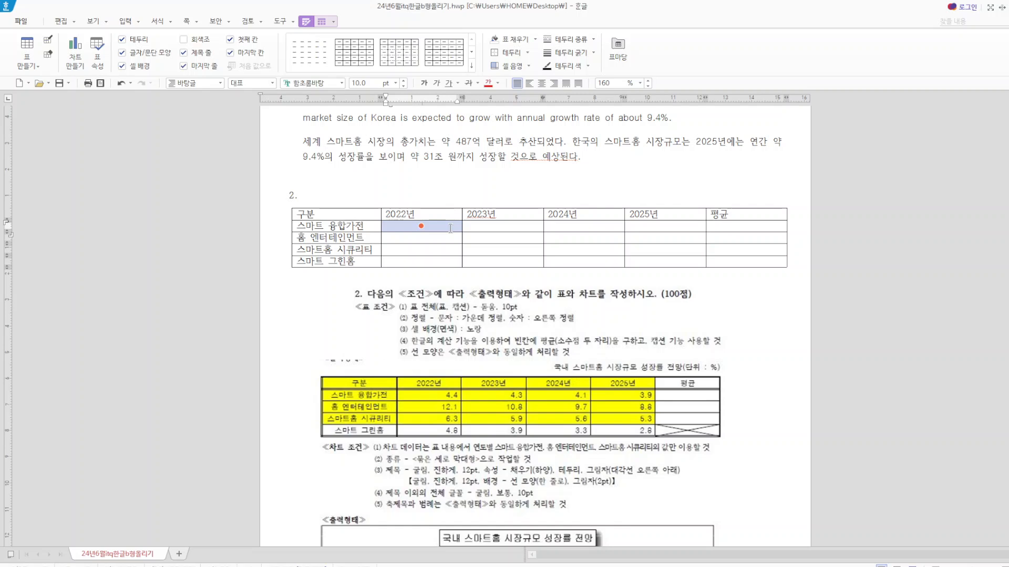
pyautogui.hotkey('shift', 'Right')
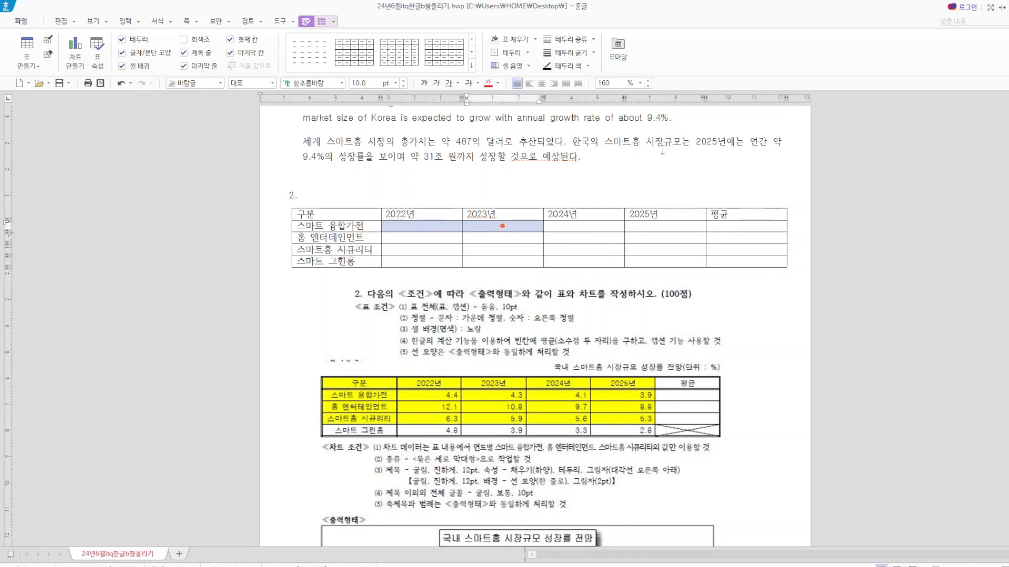
pyautogui.click(642, 188)
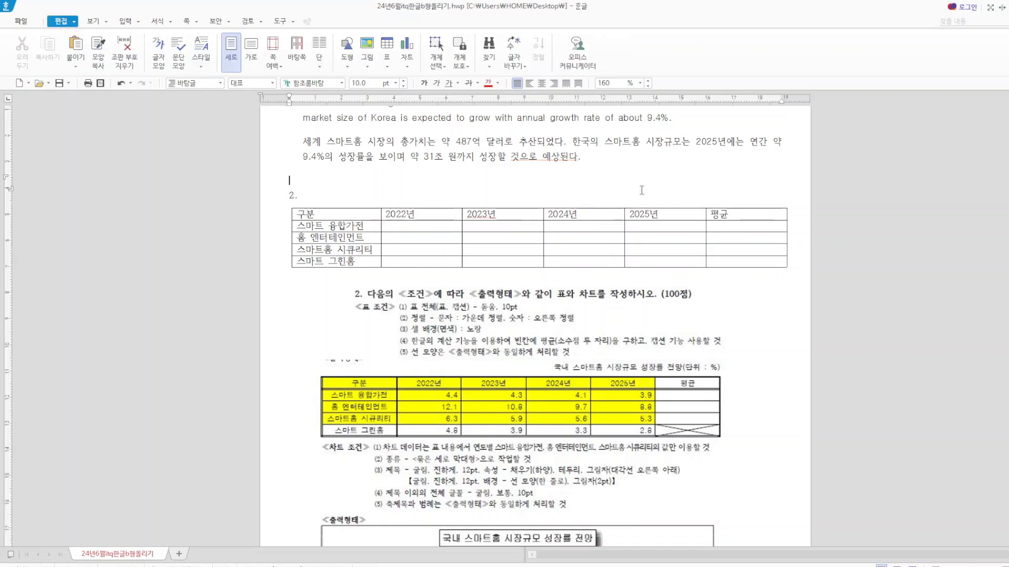
# - Fill the 스마트 융합가전 row with 4.4, 4.3, 4.1 and 3.9 for 2022년 to 2025년
pyautogui.click(419, 225)
pyautogui.write('4.4')
pyautogui.press('Tab')
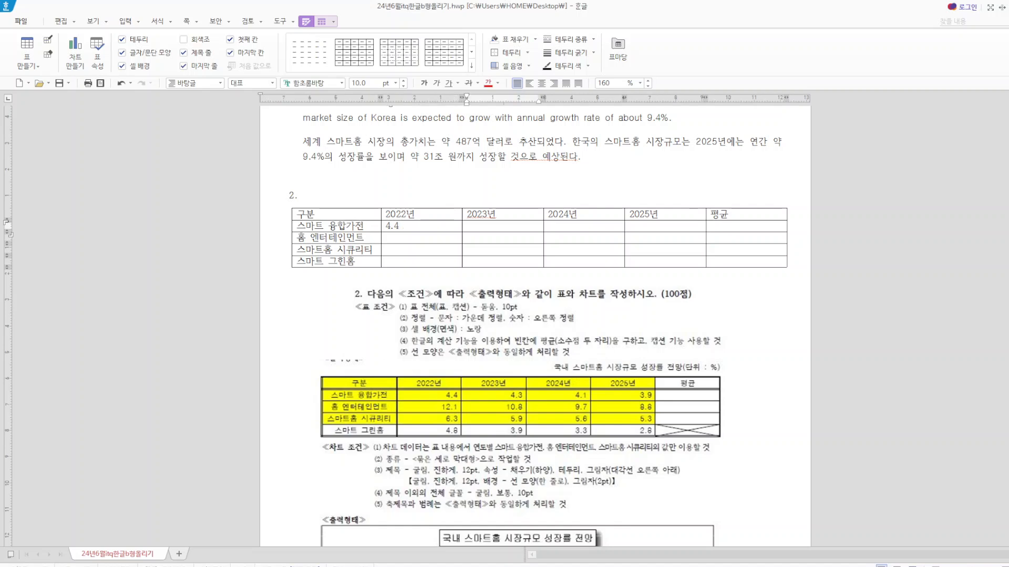
pyautogui.write('4.3')
pyautogui.press('Tab')
pyautogui.write('4.1')
pyautogui.press('Tab')
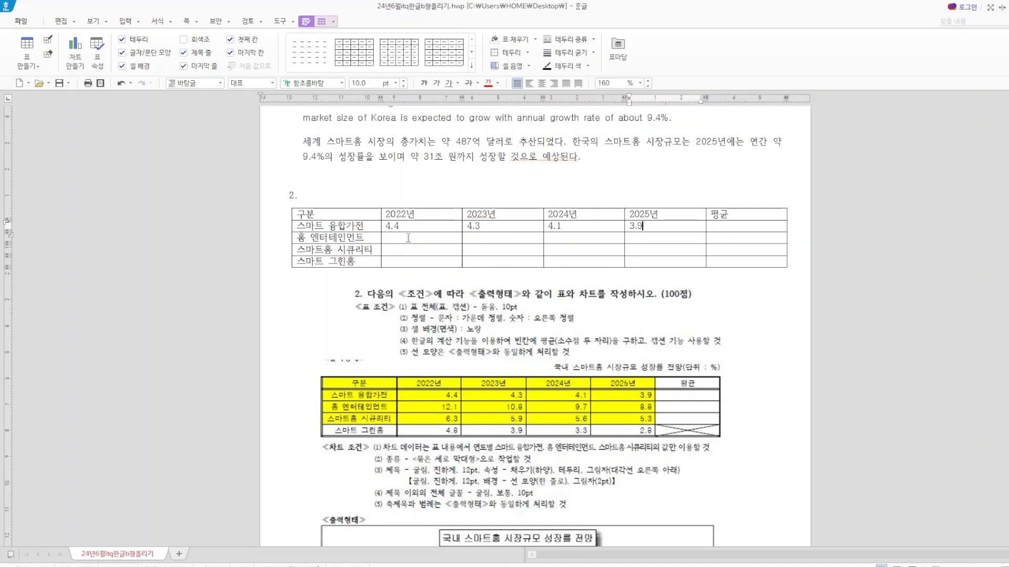
# - Fill the 홈 엔터테인먼트 row with 12.1, 10.8, 9.7 and 8.8 for 2022년 to 2025년
pyautogui.click(408, 239)
pyautogui.write('12')
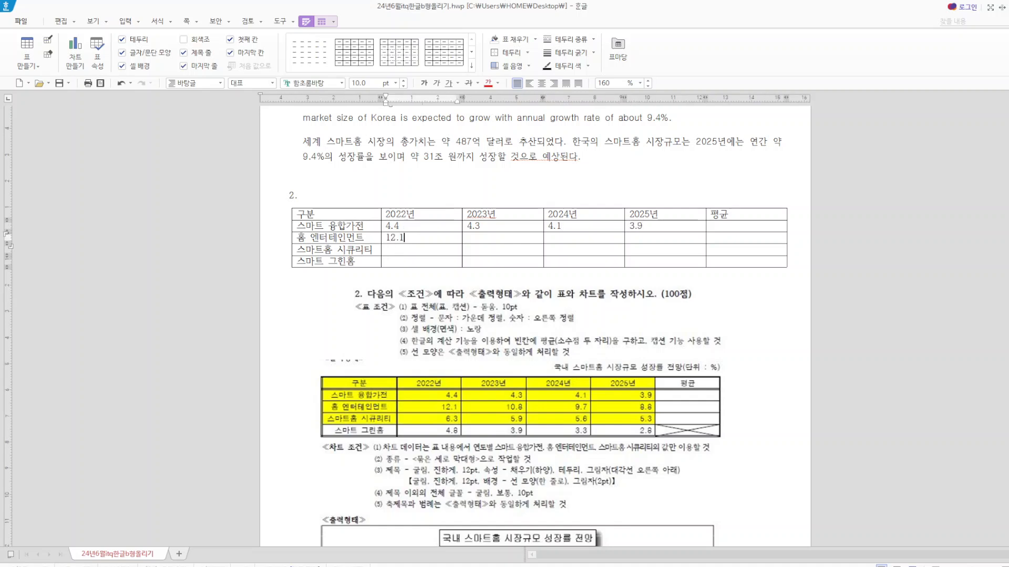
pyautogui.write('.1')
pyautogui.press('Tab')
pyautogui.write('10.8')
pyautogui.press('Tab')
pyautogui.write('9')
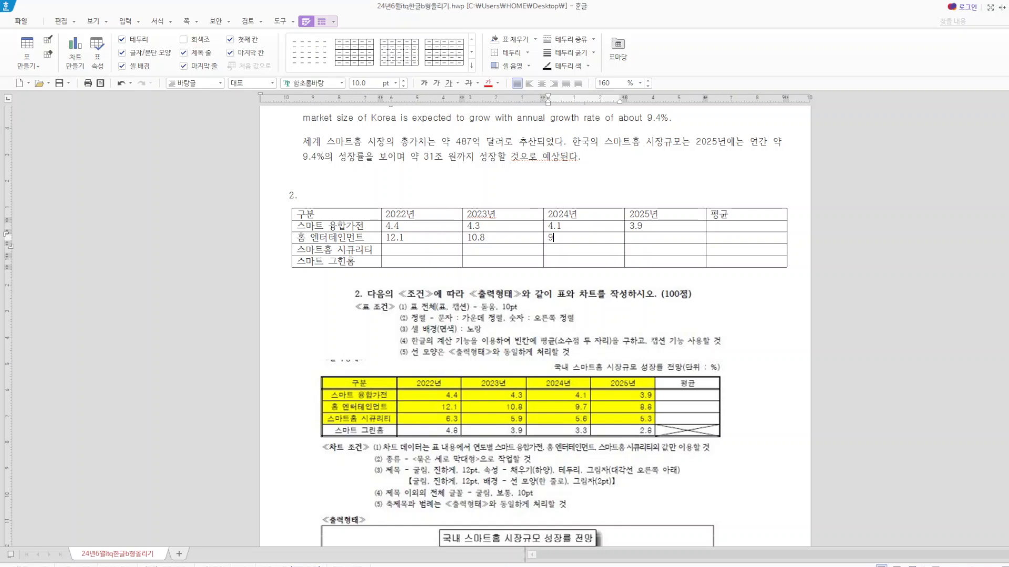
pyautogui.write('.7')
pyautogui.press('Tab')
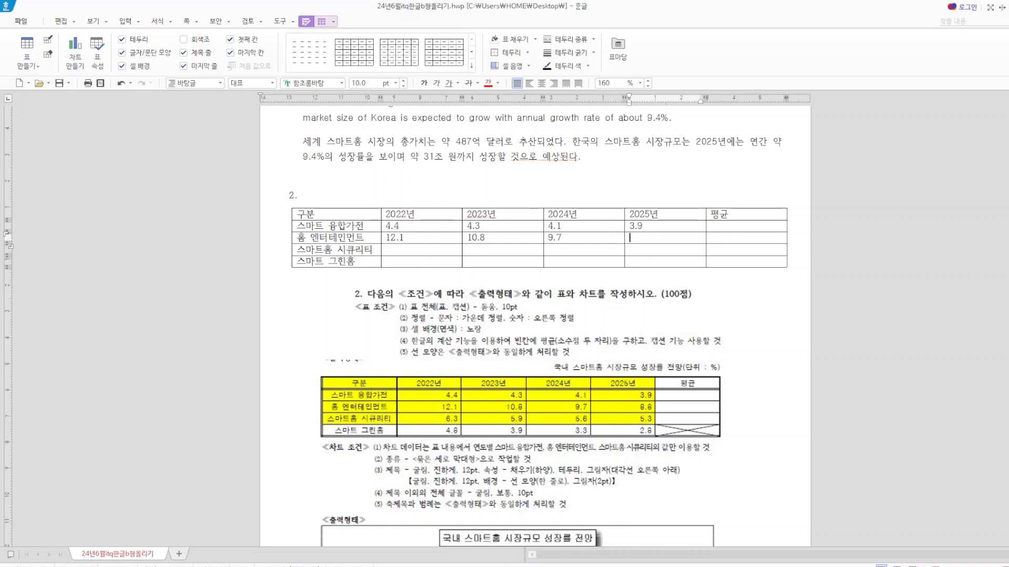
pyautogui.write('8.8')
# - Fill the 스마트홈 시큐리티 row with 6.3, 5.9, 5.6 and 5.3 for 2022년 to 2025년
pyautogui.click(412, 253)
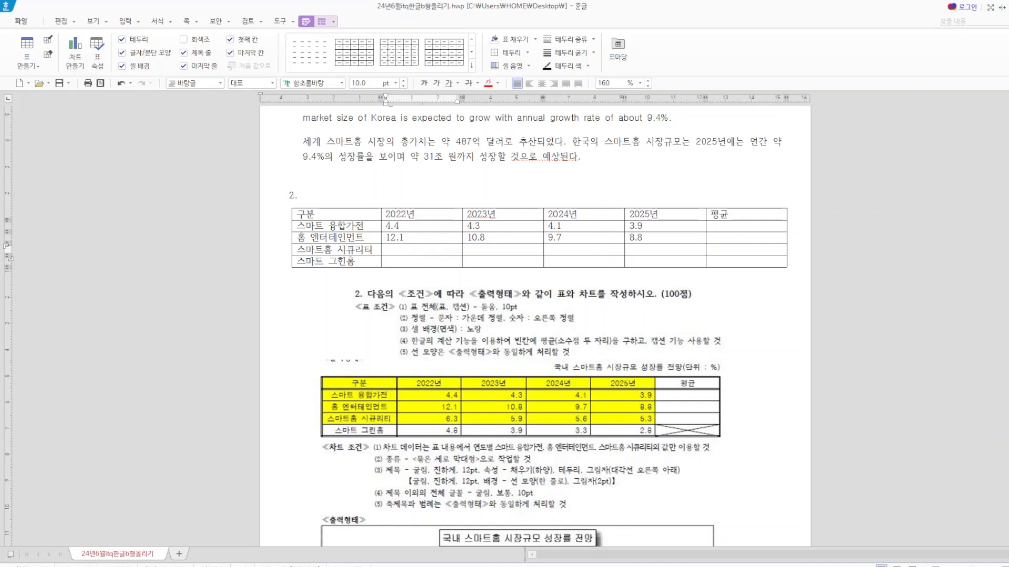
pyautogui.press('Tab')
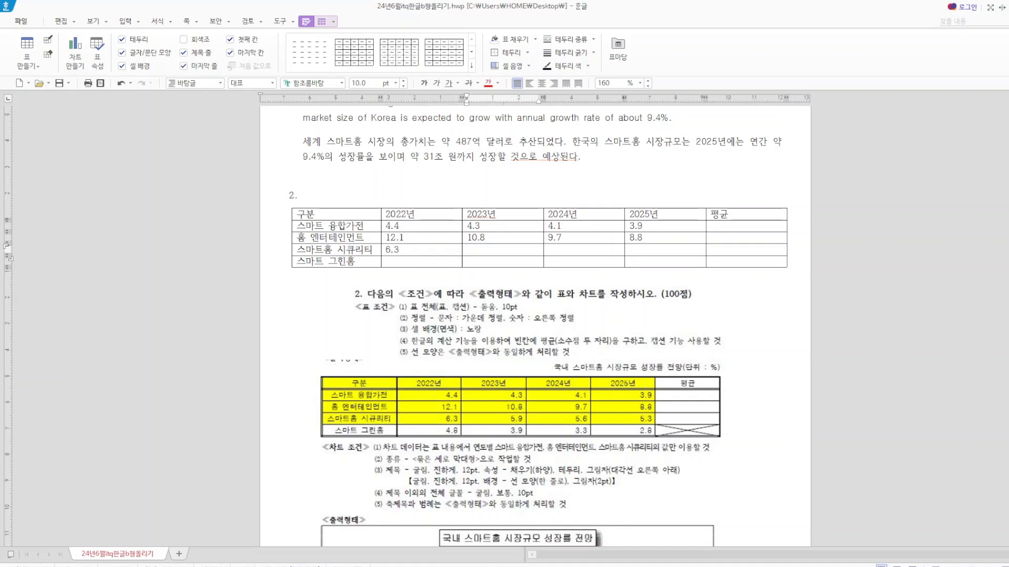
pyautogui.write('5.9')
pyautogui.press('Tab')
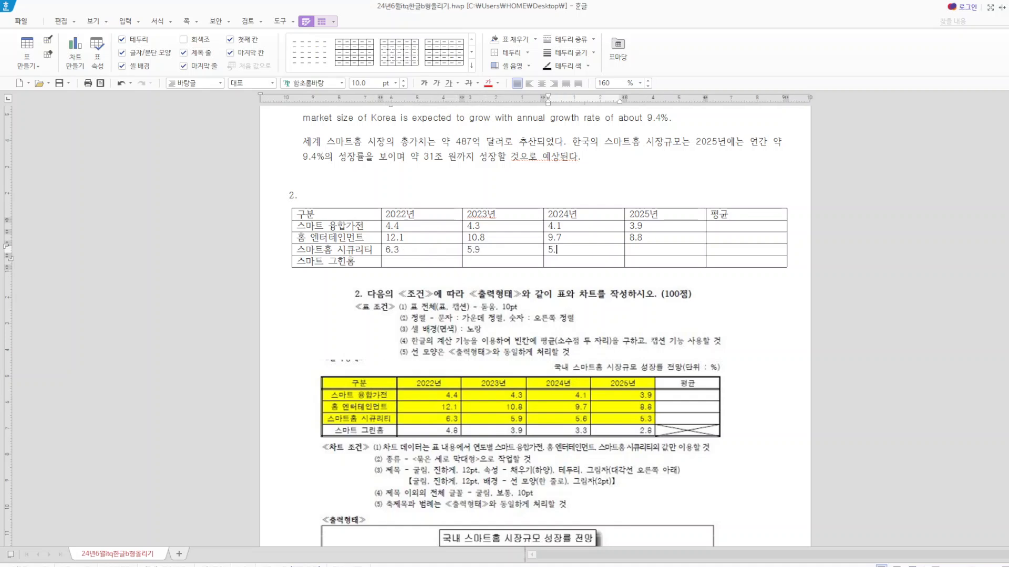
pyautogui.write('5.6')
pyautogui.press('Tab')
pyautogui.write('5.3')
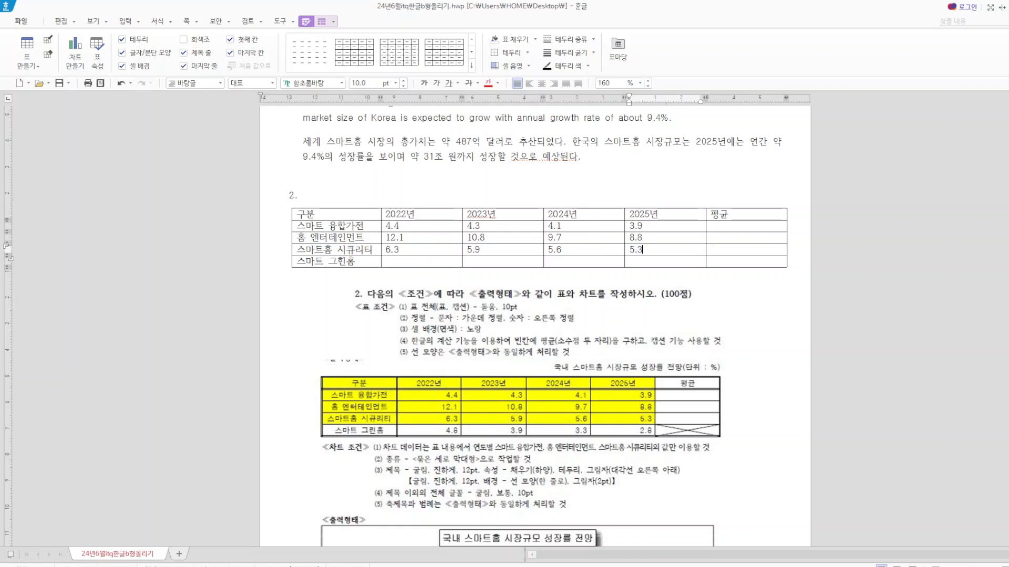
# - Fill the 스마트 그린홈 row with 4.8, 3.9, 3.3 and 2.8 for 2022년 to 2025년
pyautogui.click(428, 263)
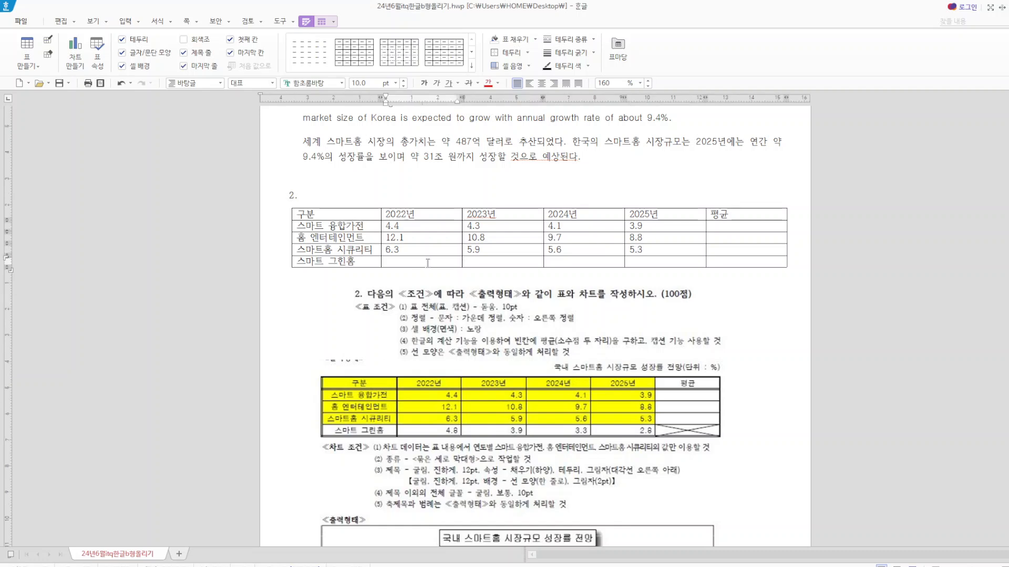
pyautogui.write('4.8')
pyautogui.press('Tab')
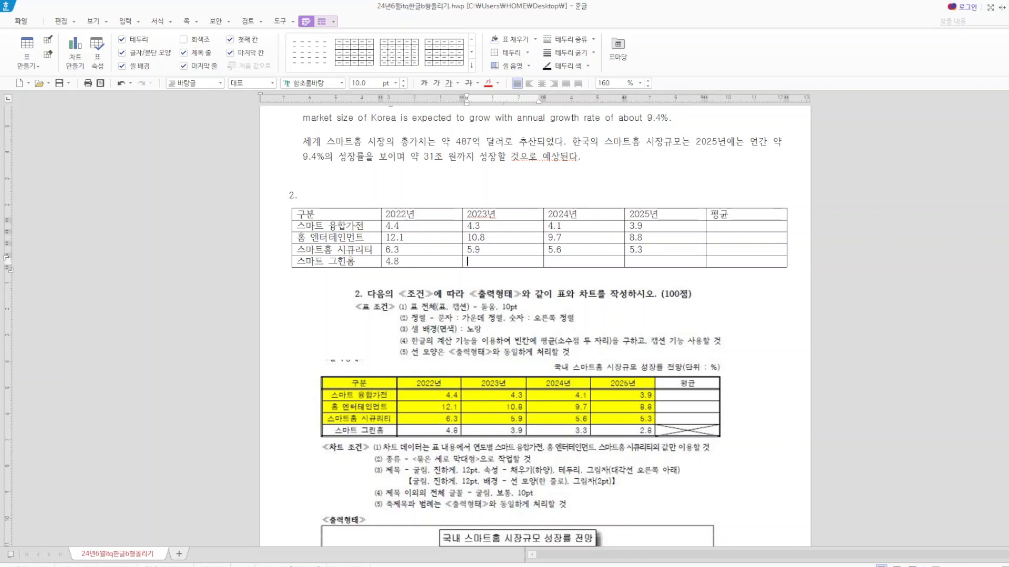
pyautogui.write('3.9')
pyautogui.press('Tab')
pyautogui.write('3.3')
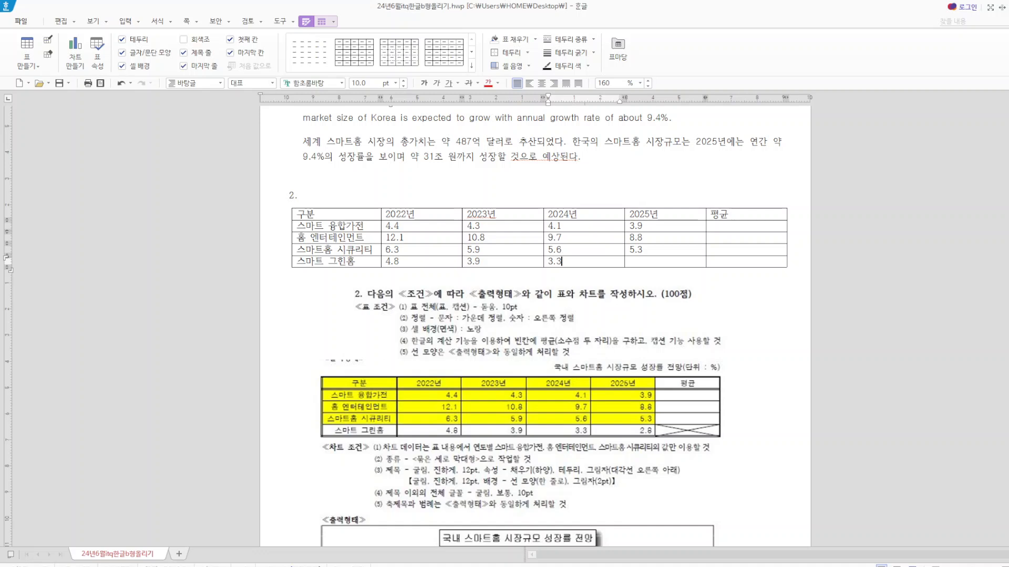
pyautogui.press('Tab')
pyautogui.write('2')
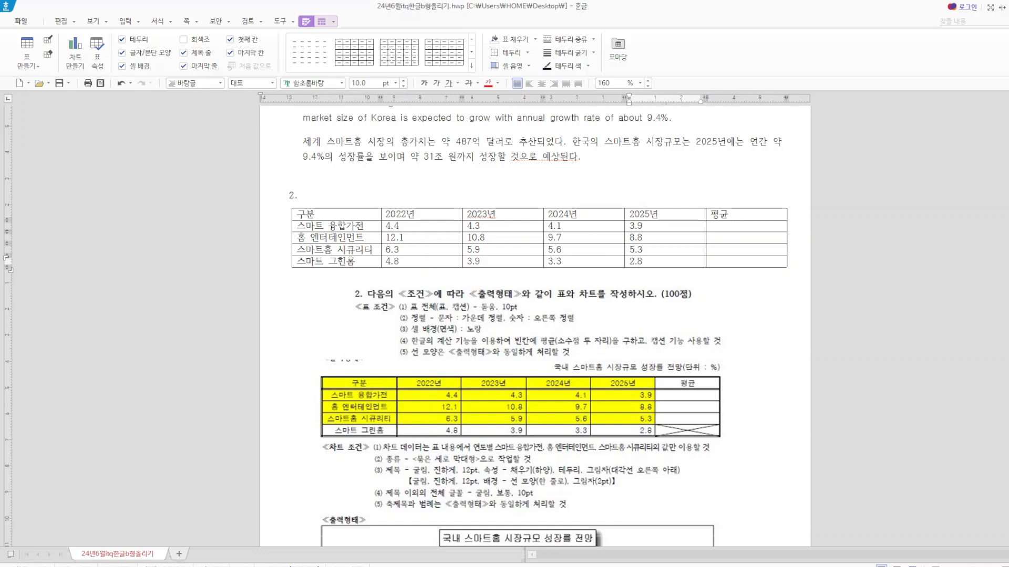
# - Right-align the number cells and the empty 평균 cells, and center the header row and the row labels
pyautogui.moveTo(391, 226); pyautogui.dragTo(733, 265)
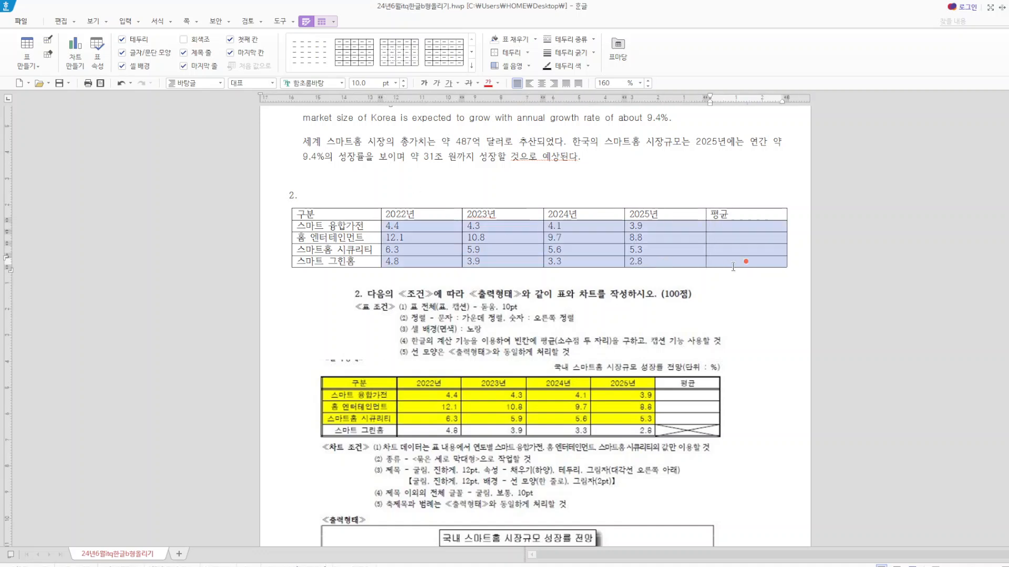
pyautogui.click(553, 83)
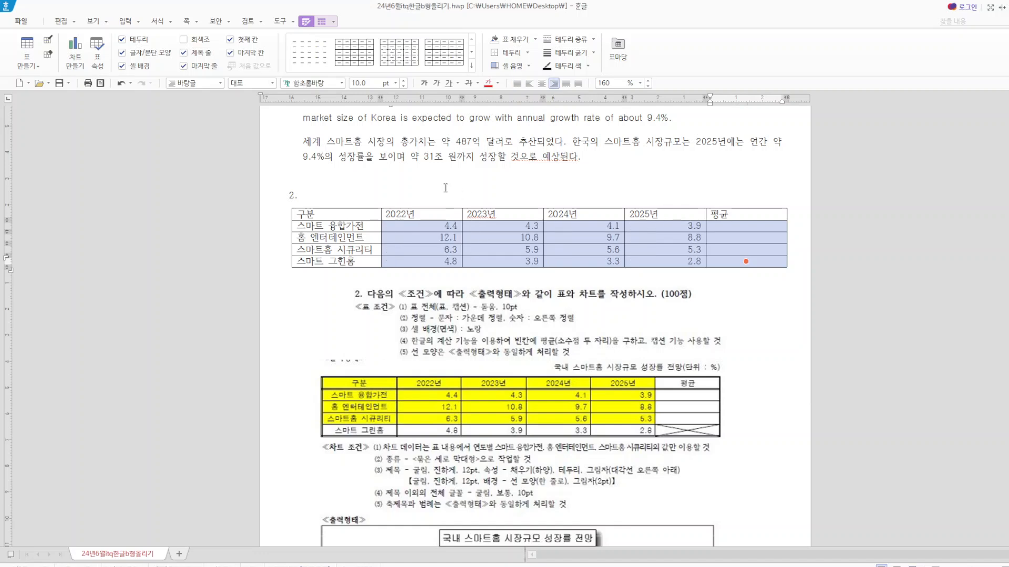
pyautogui.moveTo(366, 214); pyautogui.dragTo(745, 213)
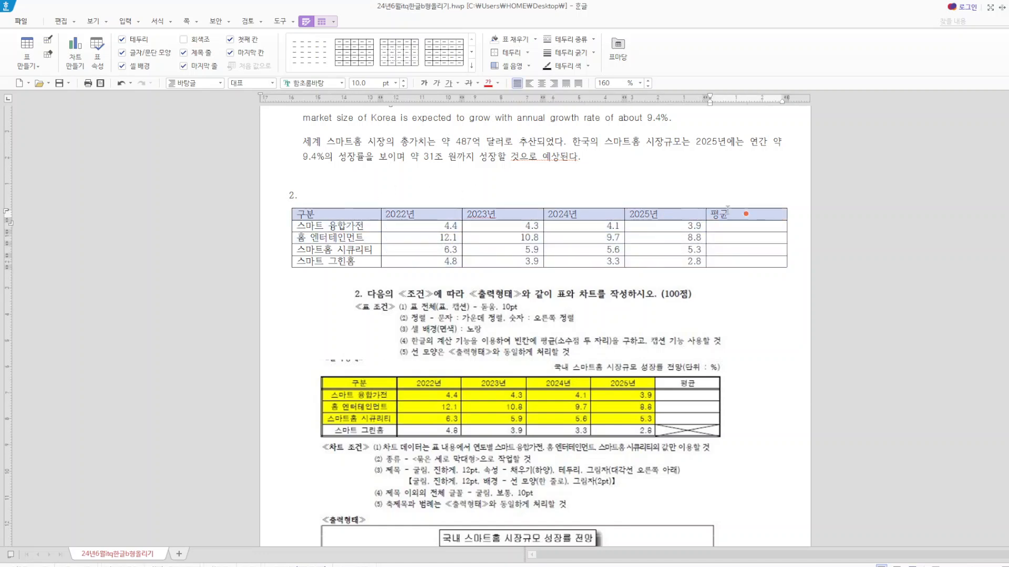
pyautogui.moveTo(358, 225); pyautogui.dragTo(336, 261)
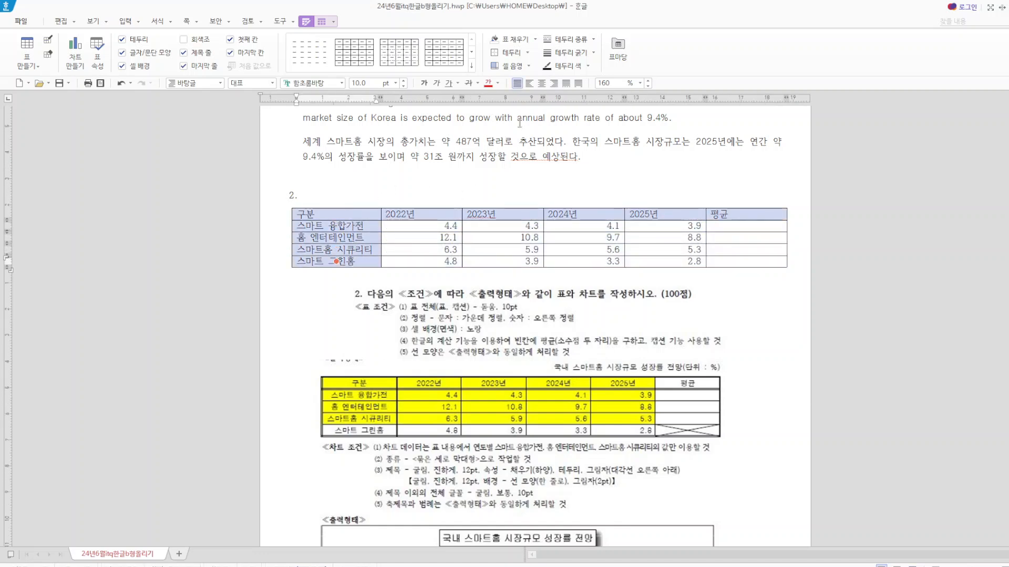
pyautogui.click(541, 83)
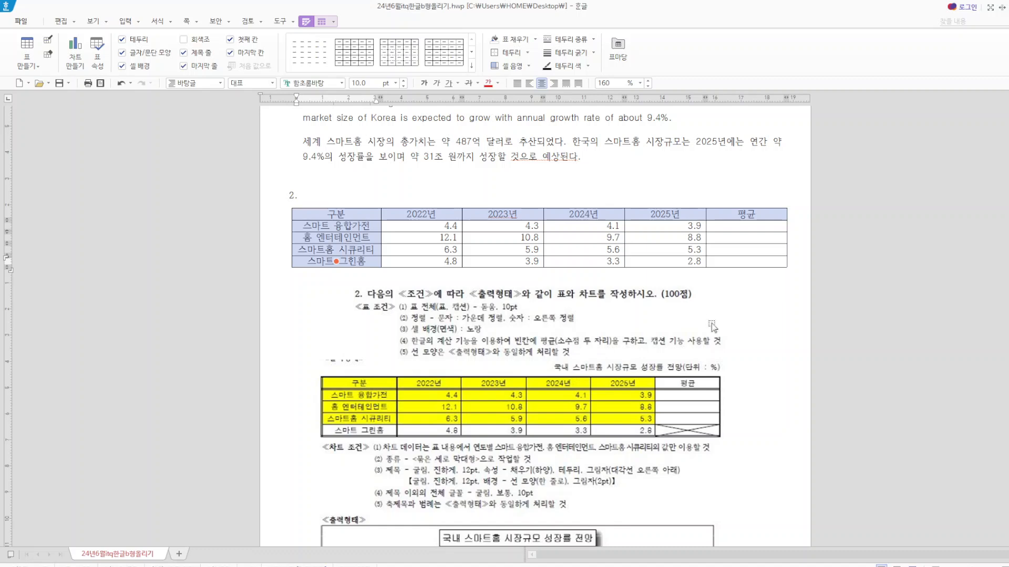
# - Set the font of the whole item 2 table to 돋움
pyautogui.click(748, 294)
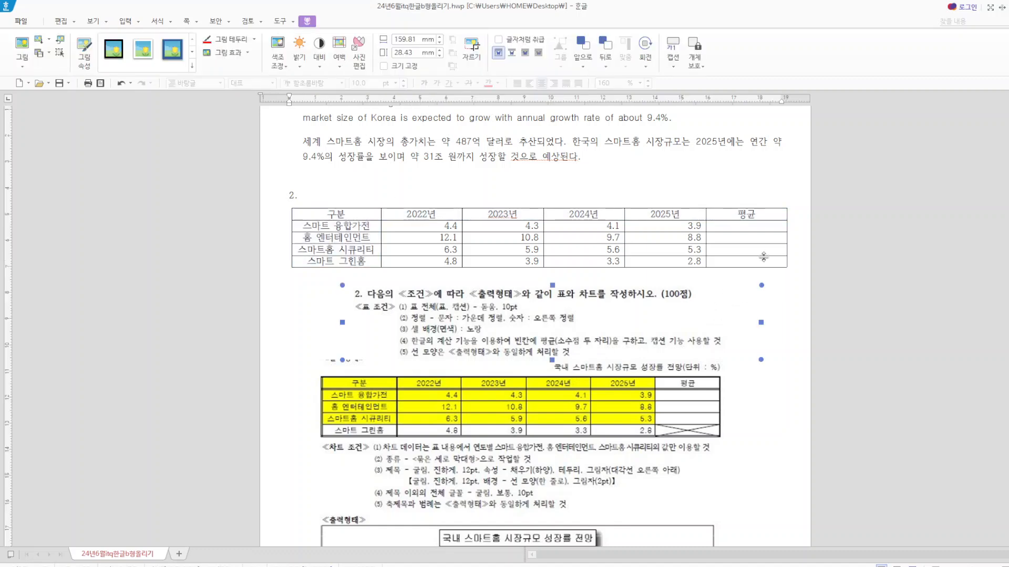
pyautogui.moveTo(357, 215); pyautogui.dragTo(716, 264)
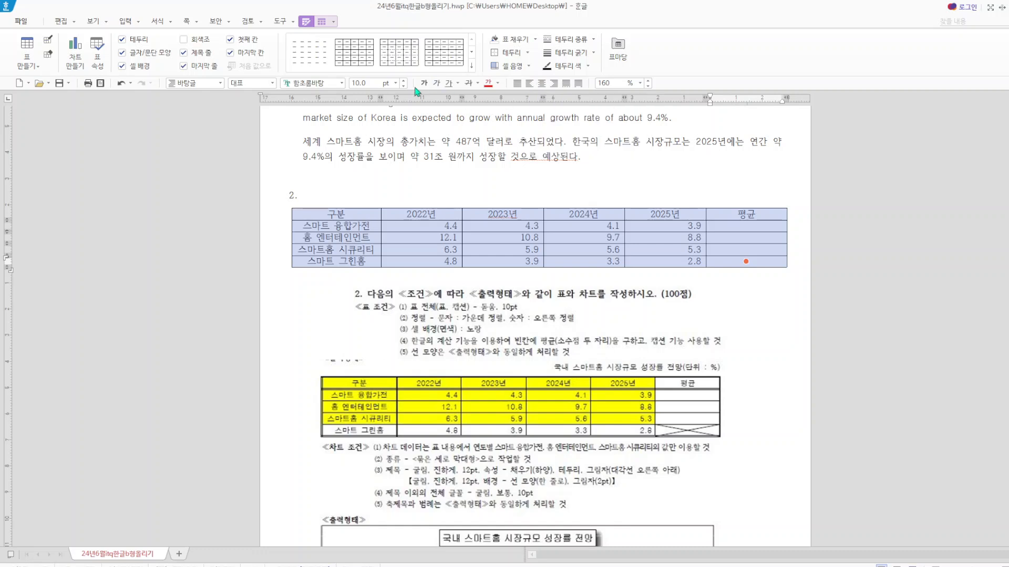
pyautogui.click(342, 83)
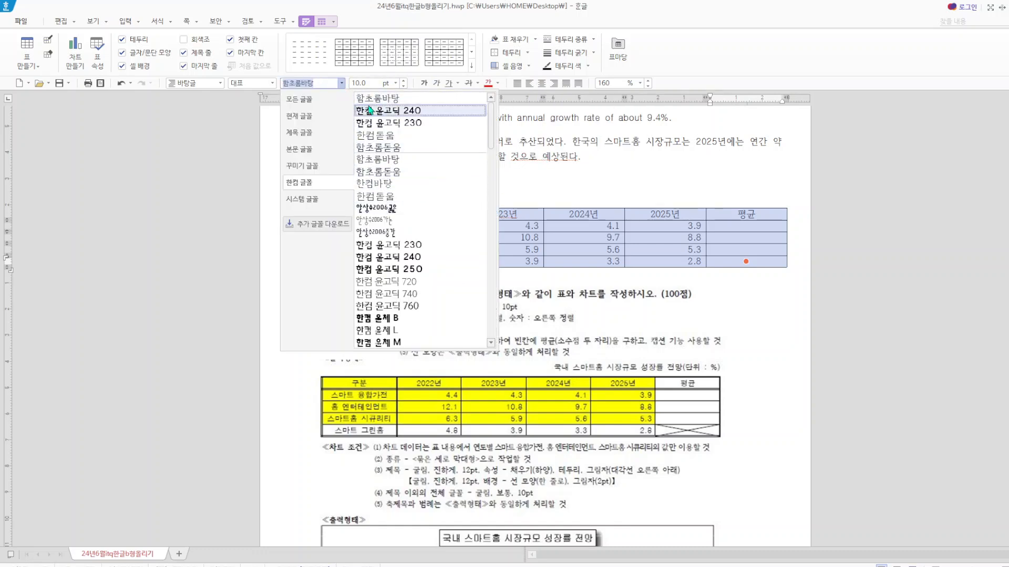
pyautogui.click(298, 99)
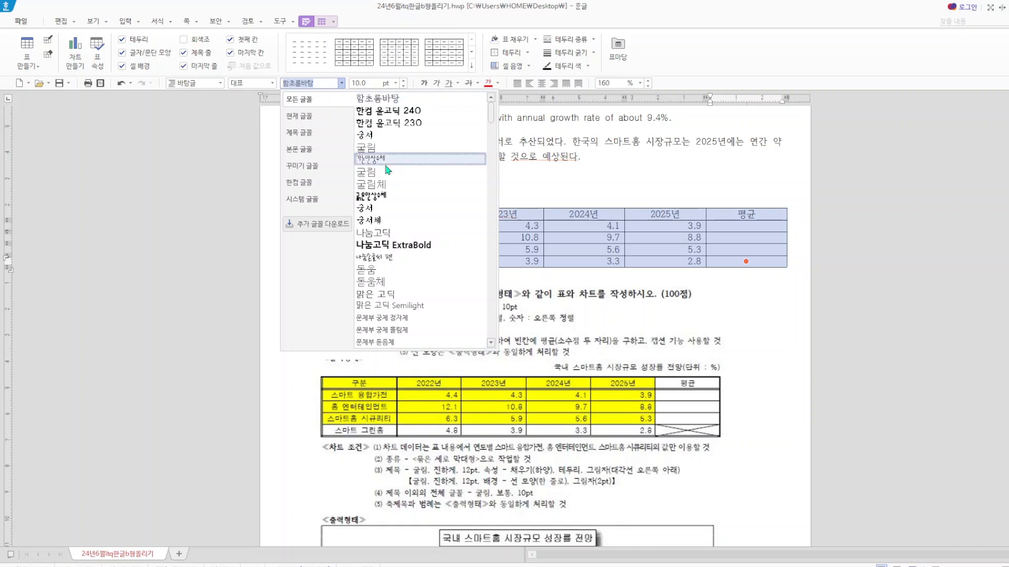
pyautogui.click(380, 99)
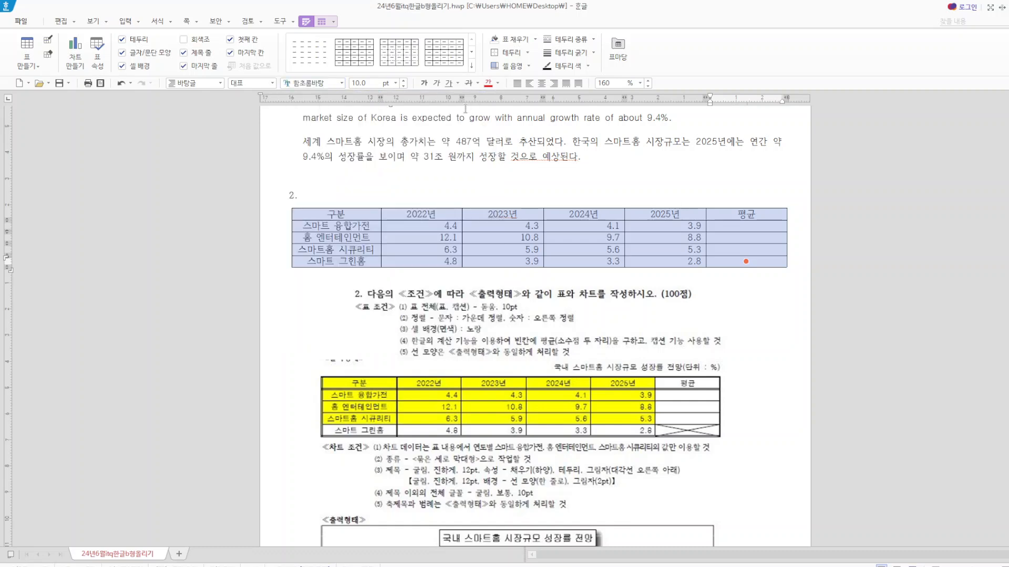
pyautogui.click(342, 84)
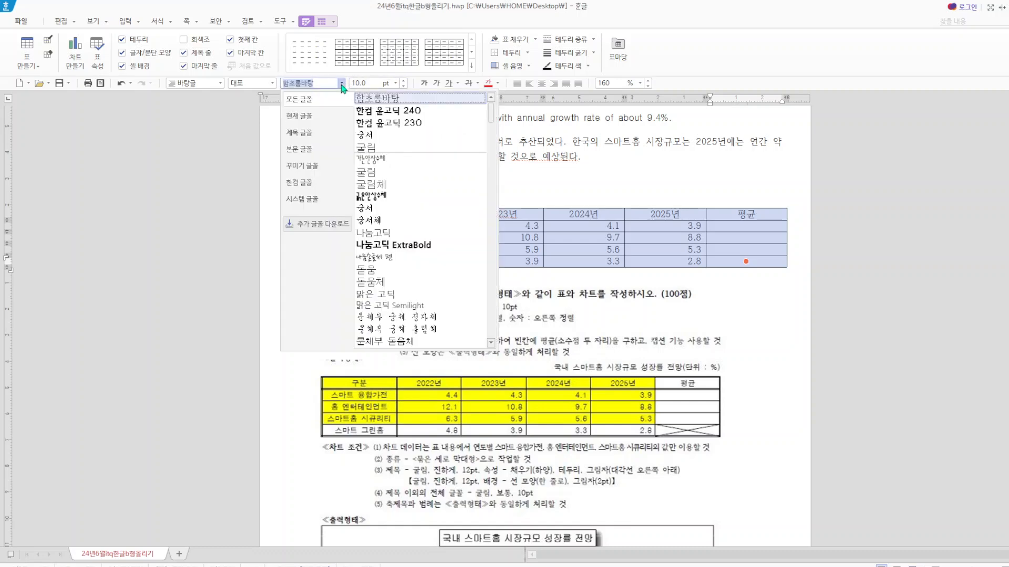
pyautogui.click(366, 270)
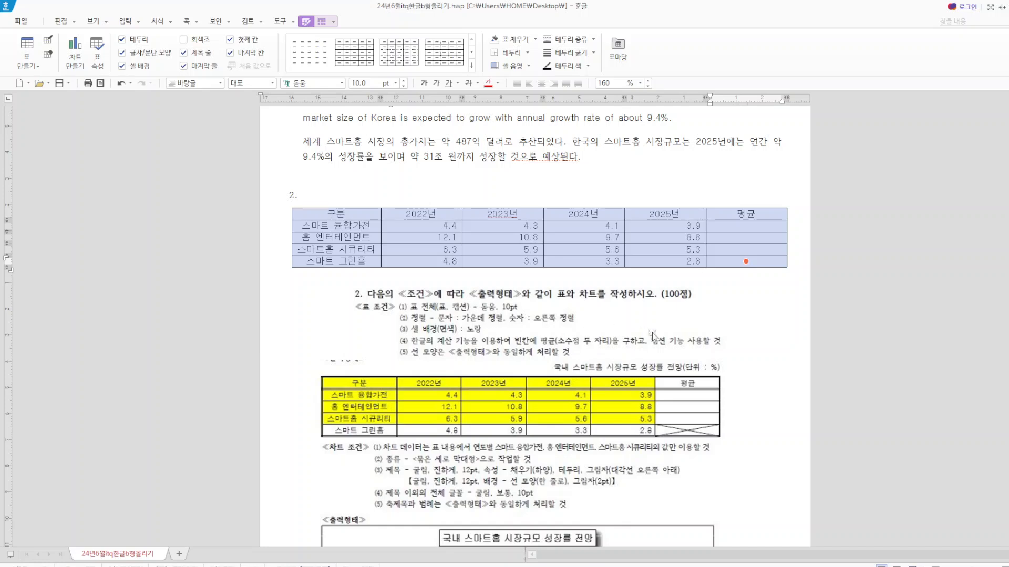
pyautogui.click(775, 321)
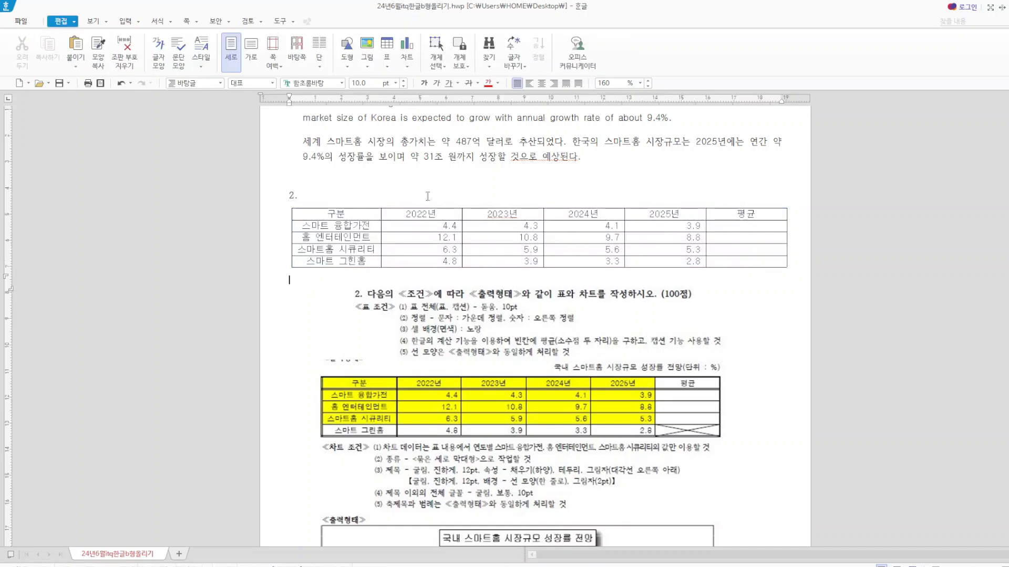
# - Apply a 0.5mm double-line border to the outer edges of the whole table
pyautogui.moveTo(351, 214); pyautogui.dragTo(777, 261)
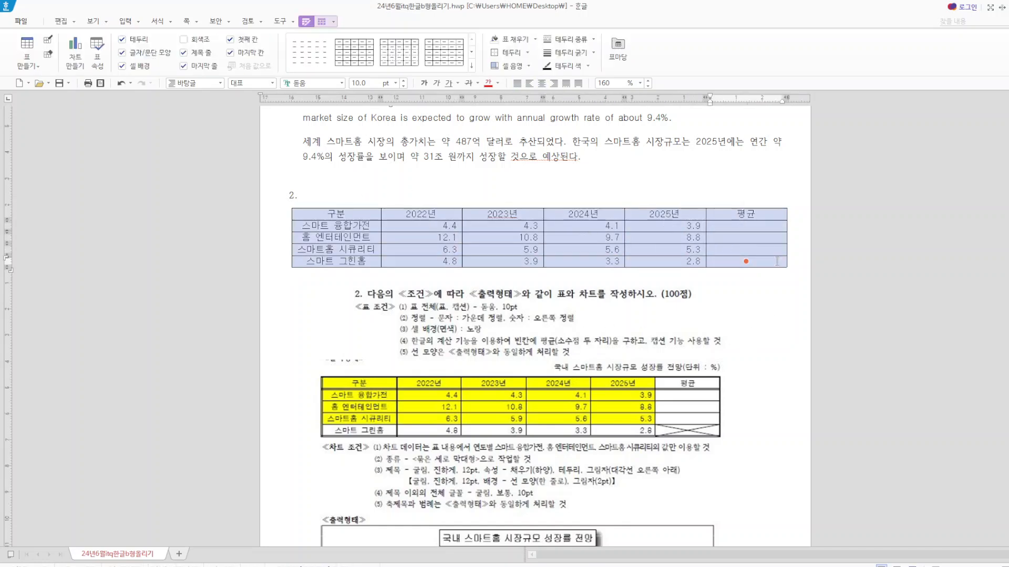
pyautogui.press('l')
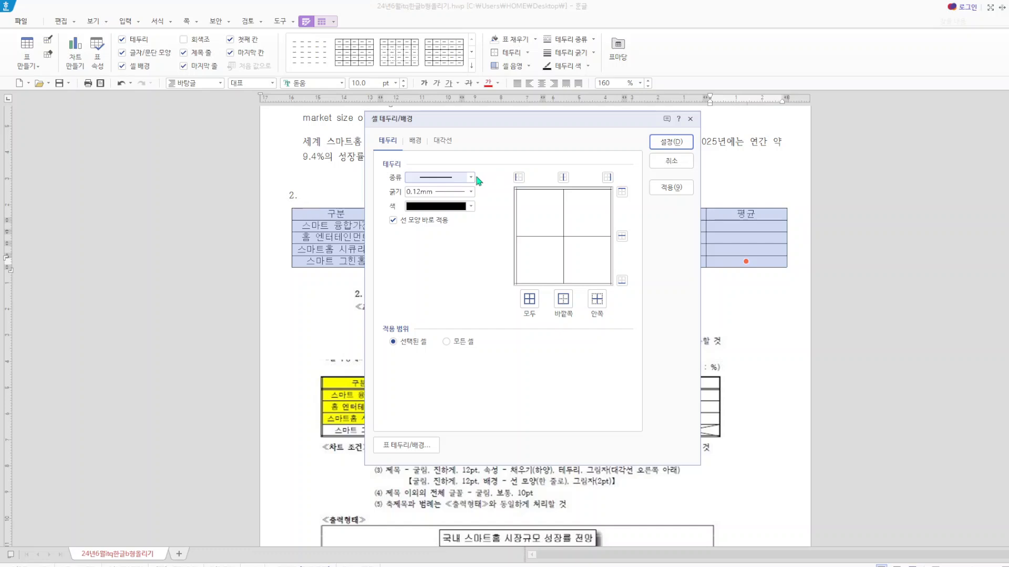
pyautogui.click(475, 179)
pyautogui.click(466, 264)
pyautogui.click(563, 299)
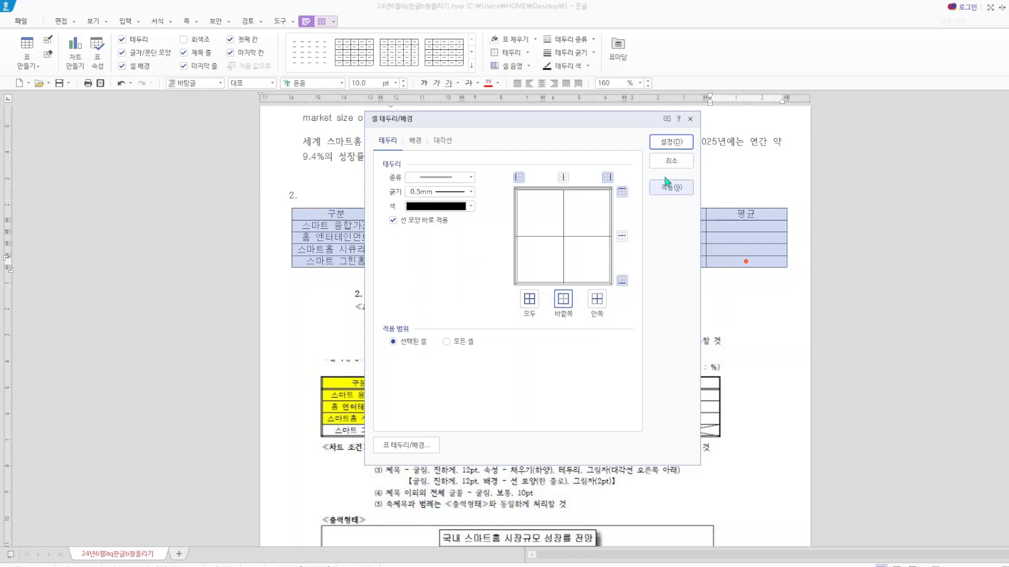
pyautogui.click(671, 142)
pyautogui.click(741, 322)
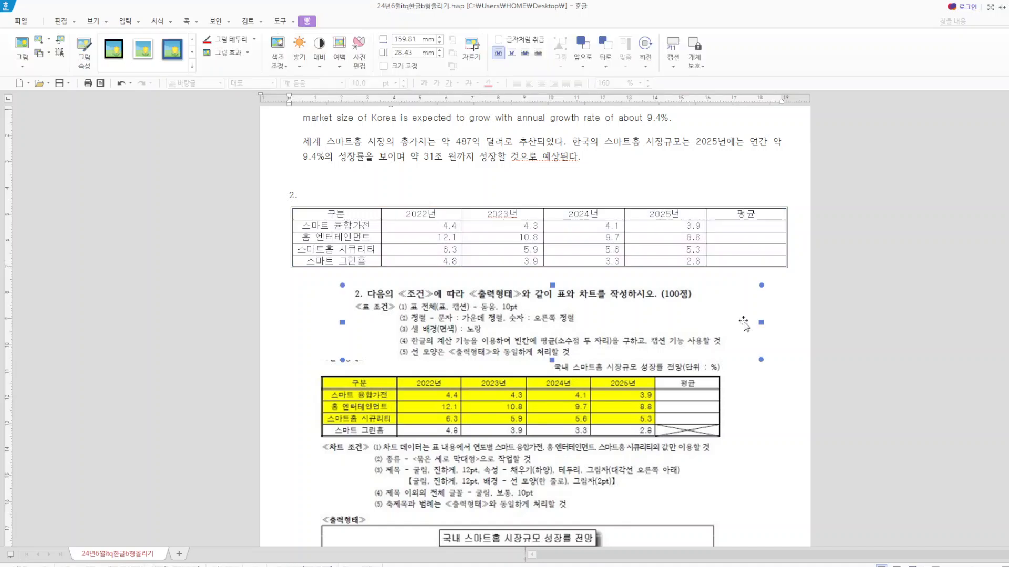
# - Apply a 0.5mm double-line bottom border to the table's header row
pyautogui.moveTo(327, 214); pyautogui.dragTo(746, 216)
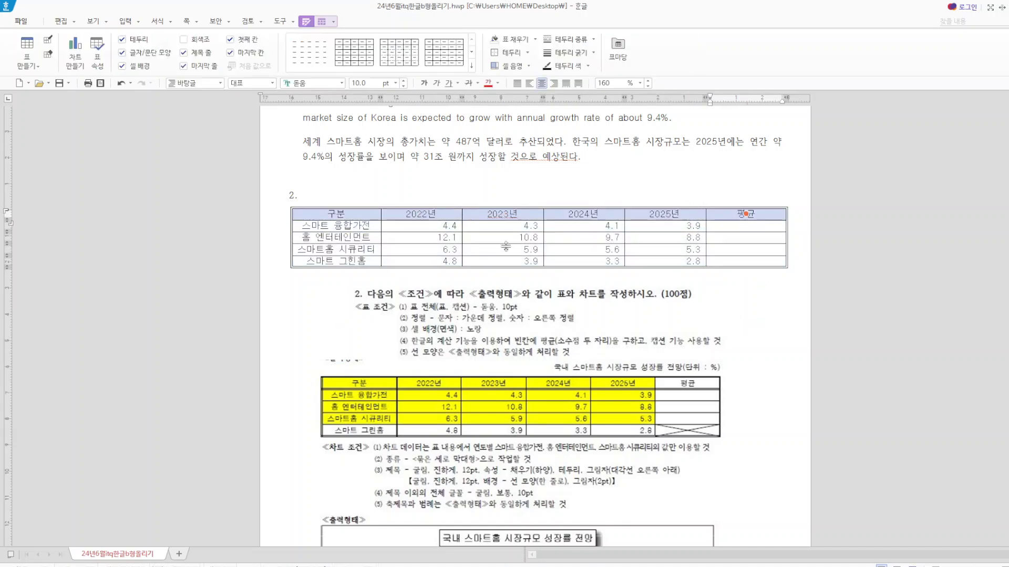
pyautogui.press('l')
pyautogui.click(470, 177)
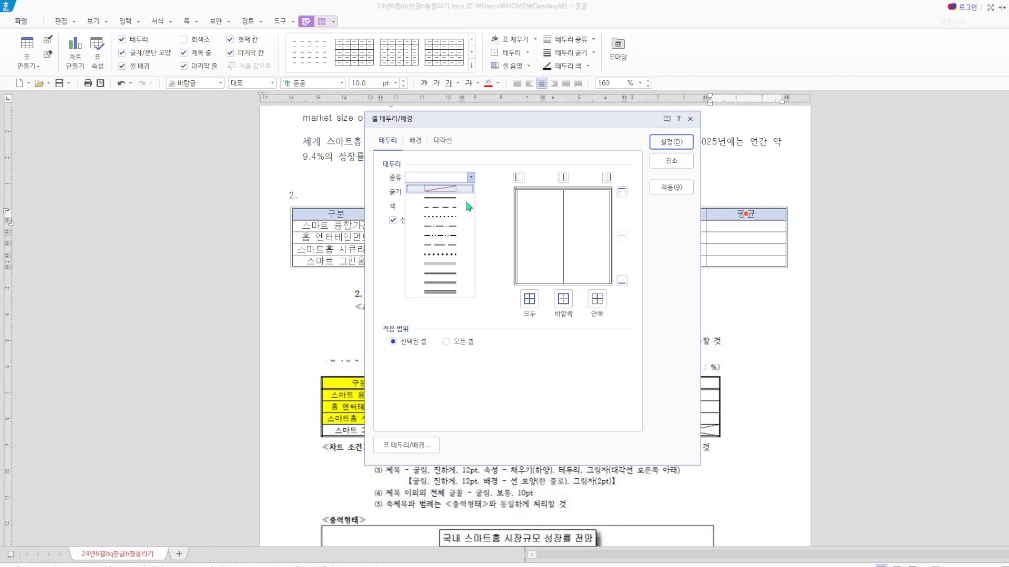
pyautogui.click(462, 264)
pyautogui.click(622, 281)
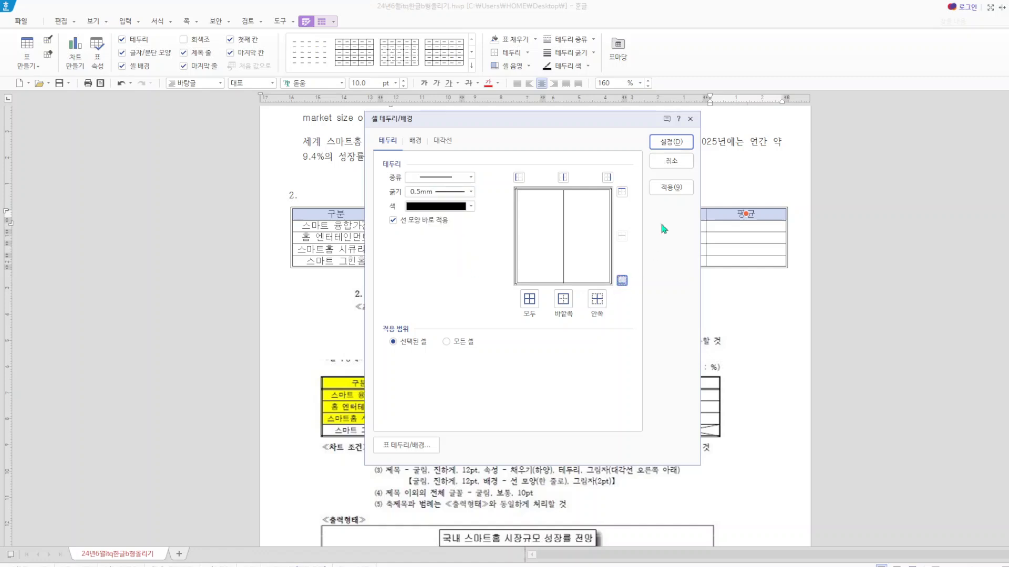
pyautogui.click(671, 141)
pyautogui.click(771, 326)
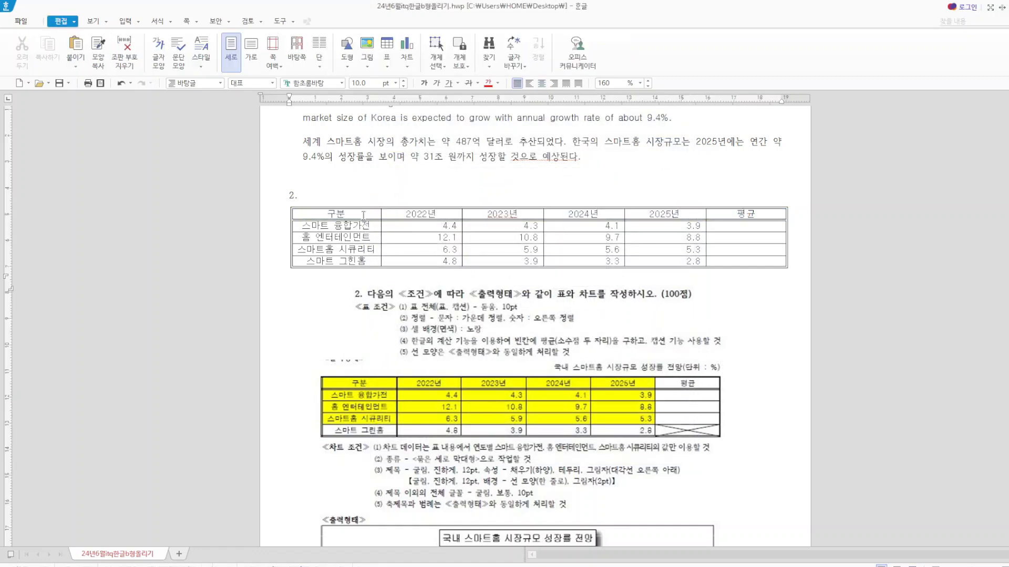
# - Apply a 0.5mm double-line right border to the 구분 column
pyautogui.moveTo(368, 216); pyautogui.dragTo(363, 261)
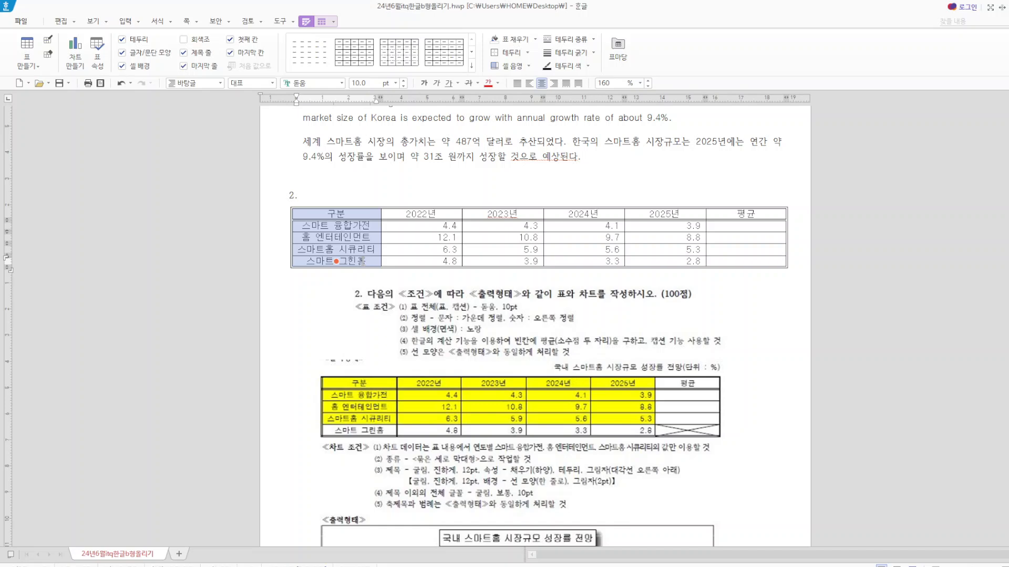
pyautogui.press('l')
pyautogui.click(471, 177)
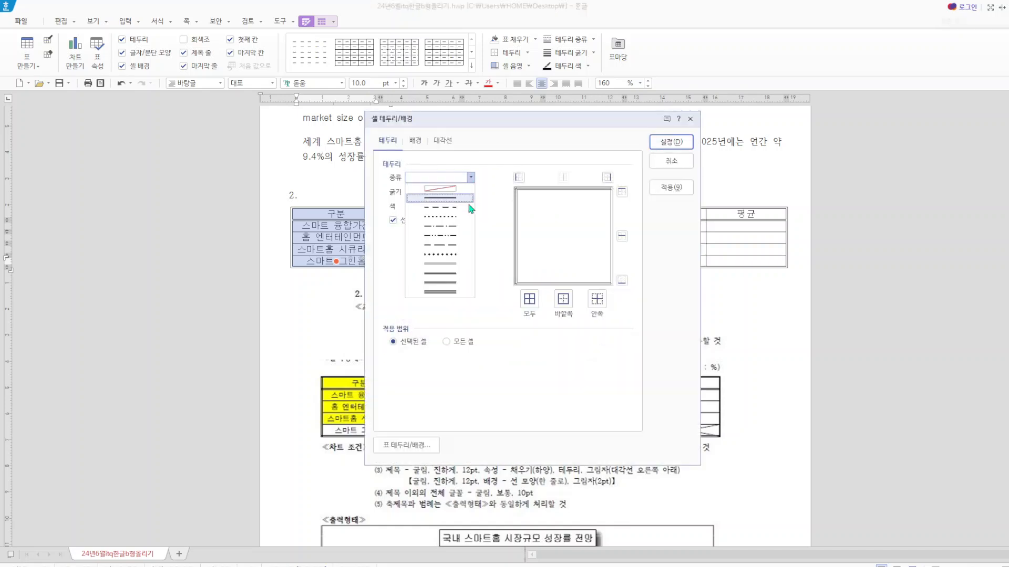
pyautogui.click(458, 263)
pyautogui.click(607, 177)
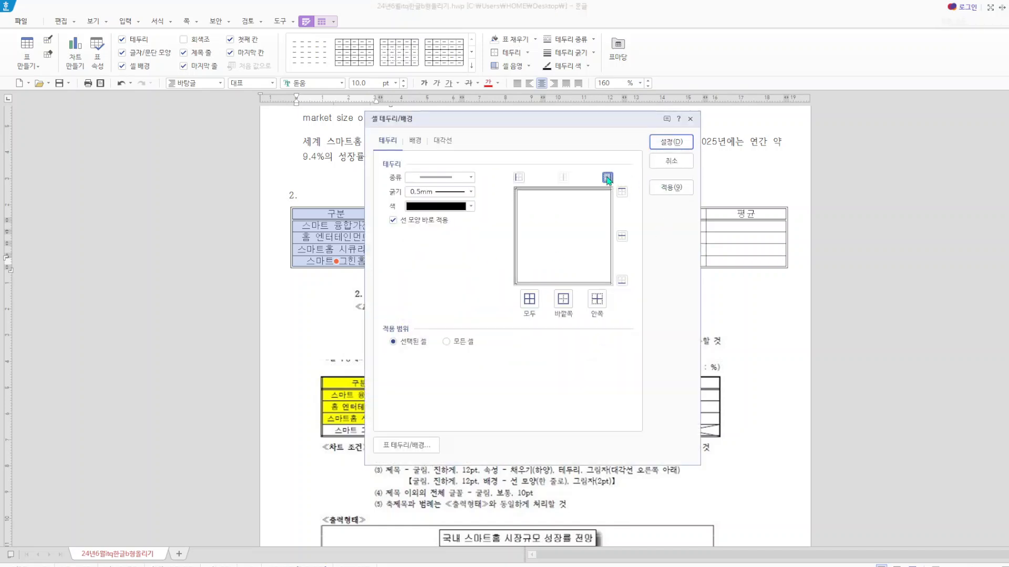
pyautogui.click(671, 141)
pyautogui.click(744, 324)
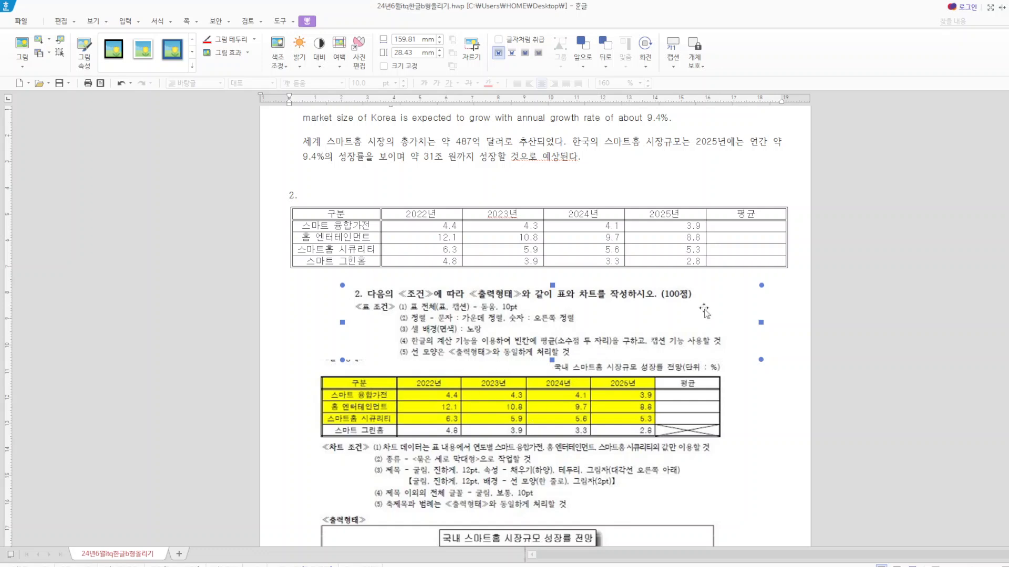
# - Calculate the 평균 cells for 스마트 융합가전, 홈 엔터테인먼트 and 스마트홈 시큐리티 with the block average, and save the document
pyautogui.moveTo(422, 227); pyautogui.dragTo(720, 248)
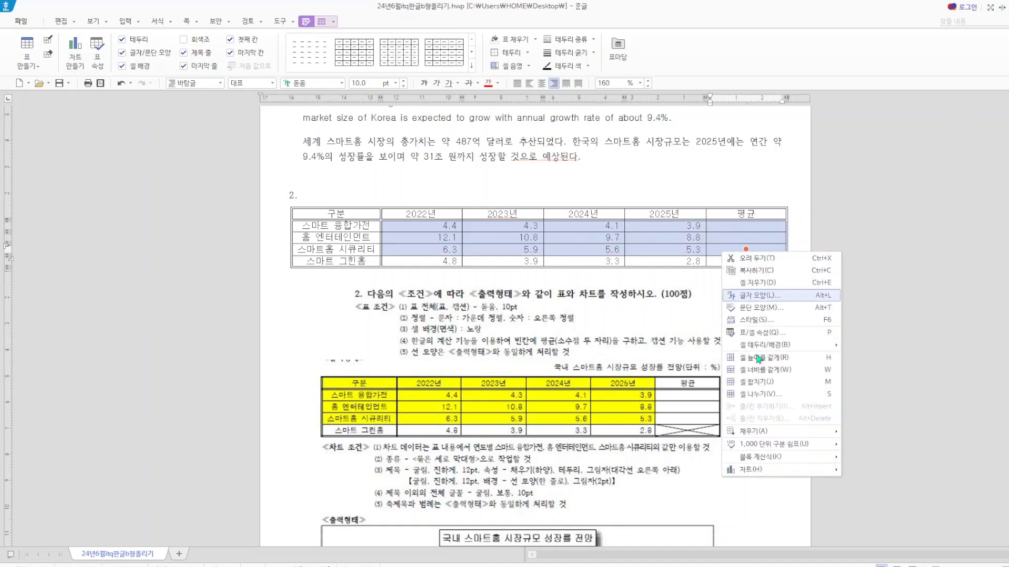
pyautogui.moveTo(788, 461)
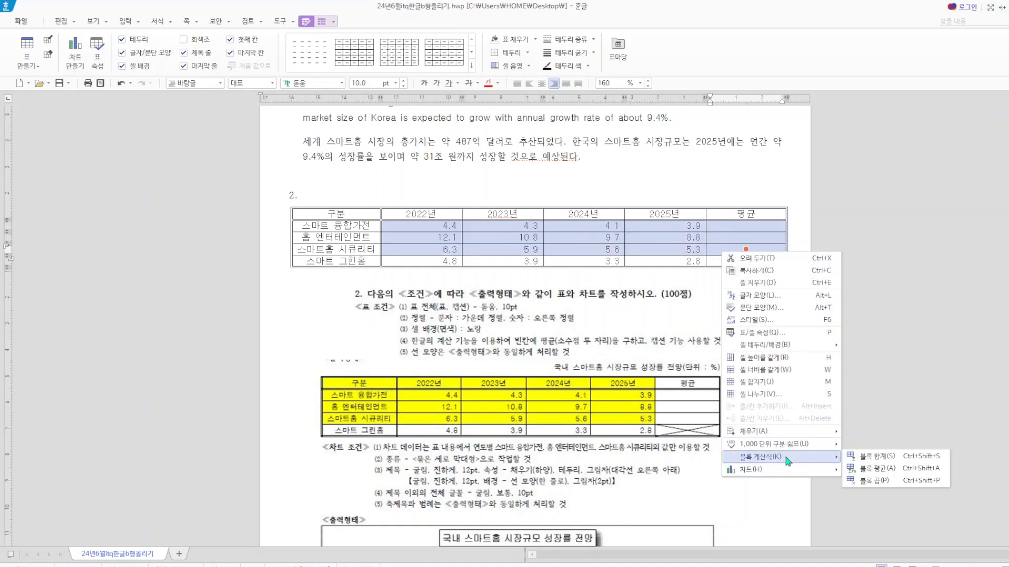
pyautogui.click(873, 468)
pyautogui.click(773, 419)
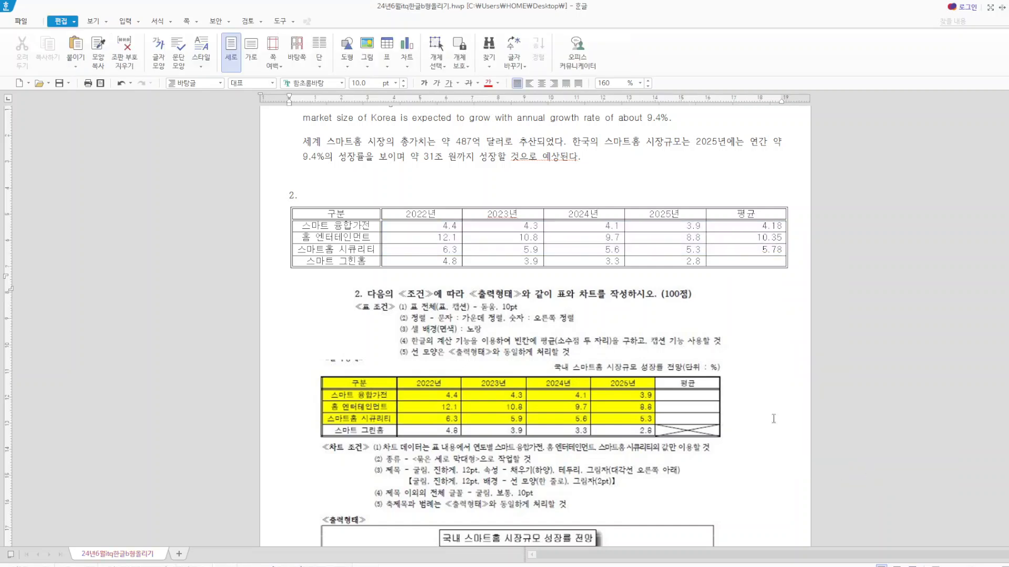
pyautogui.click(59, 83)
# - Cross out the empty 평균 cell of the 스마트 그린홈 row with both diagonal lines
pyautogui.click(750, 261)
pyautogui.press('F5')
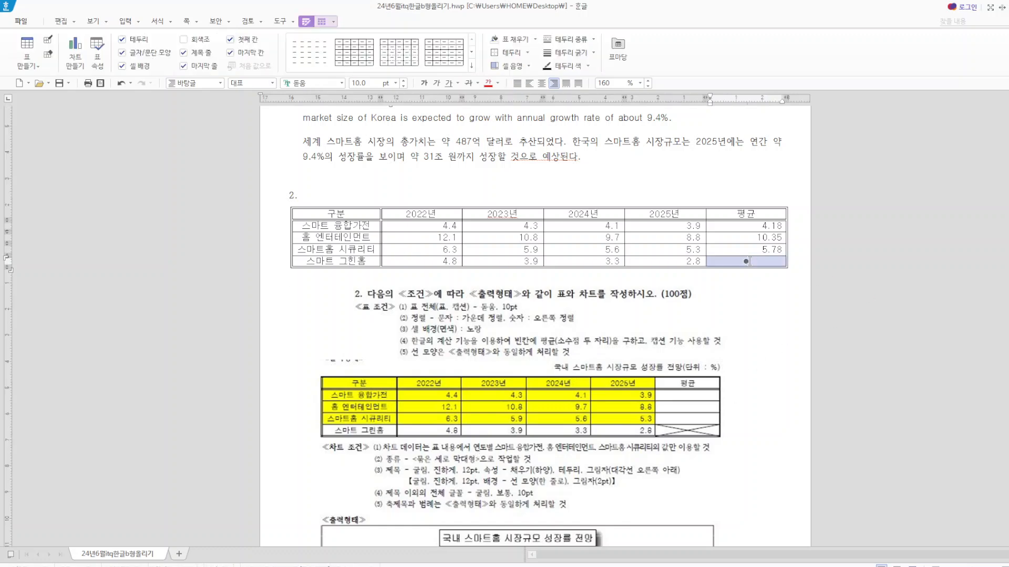
pyautogui.press('l')
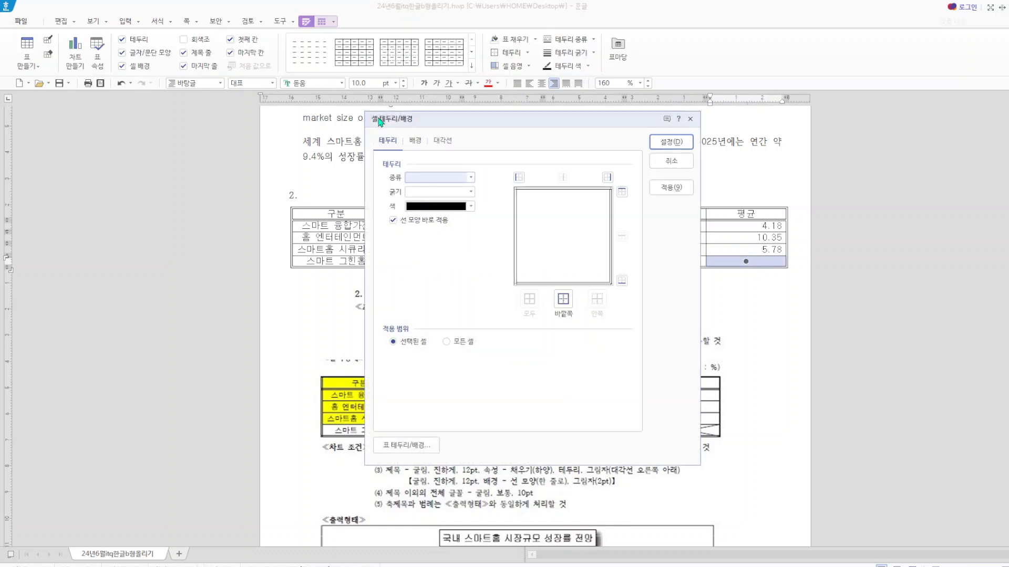
pyautogui.click(444, 142)
pyautogui.click(409, 235)
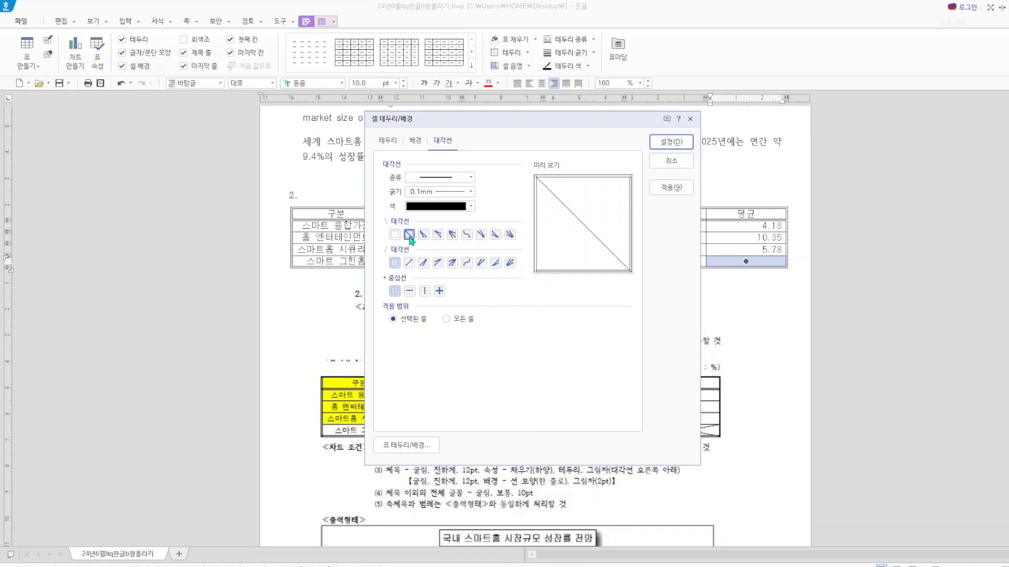
pyautogui.click(408, 264)
pyautogui.click(667, 142)
pyautogui.hotkey('shift', 'Escape')
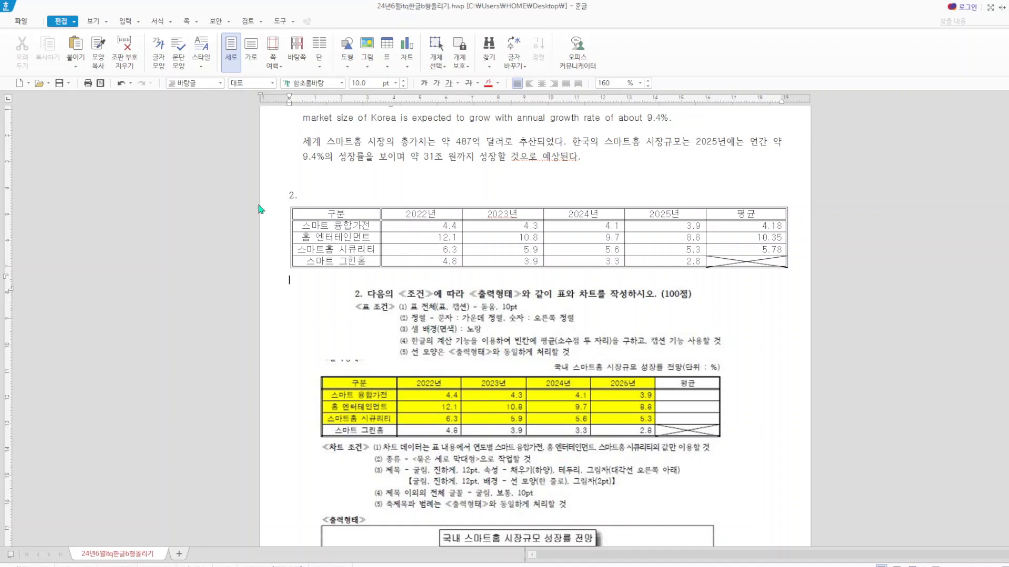
# - Add a caption above the table
pyautogui.click(291, 215)
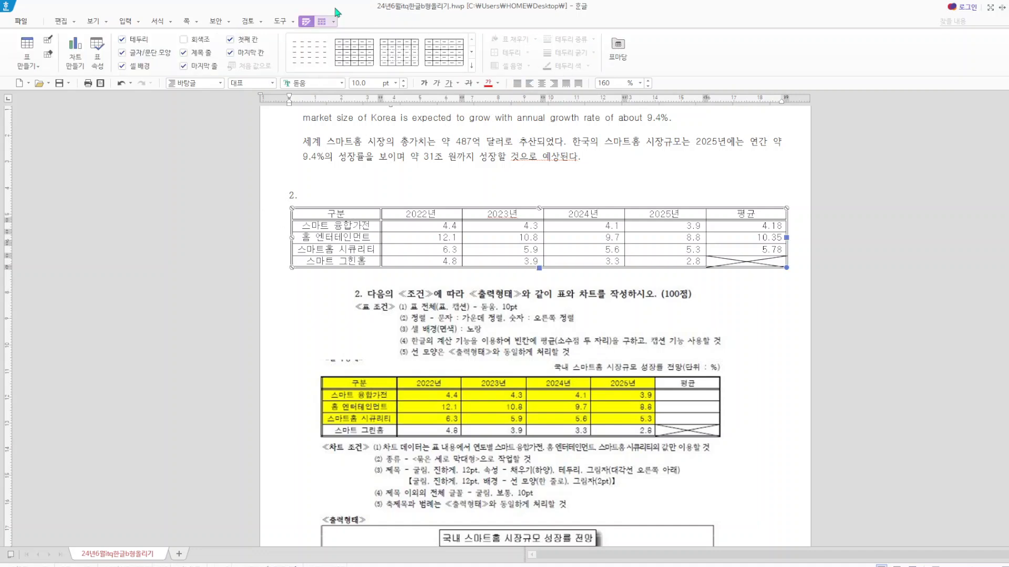
pyautogui.click(321, 23)
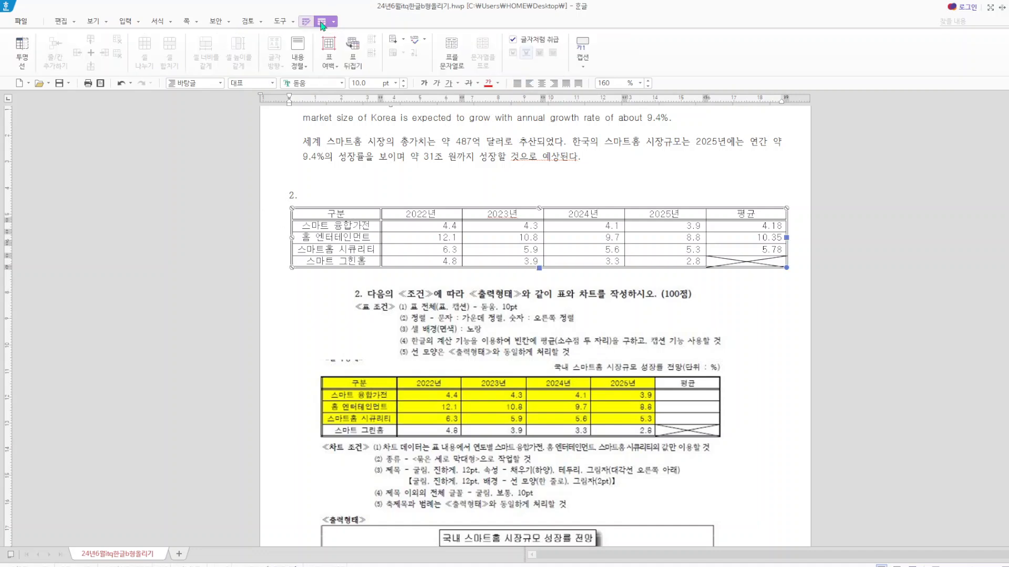
pyautogui.click(586, 66)
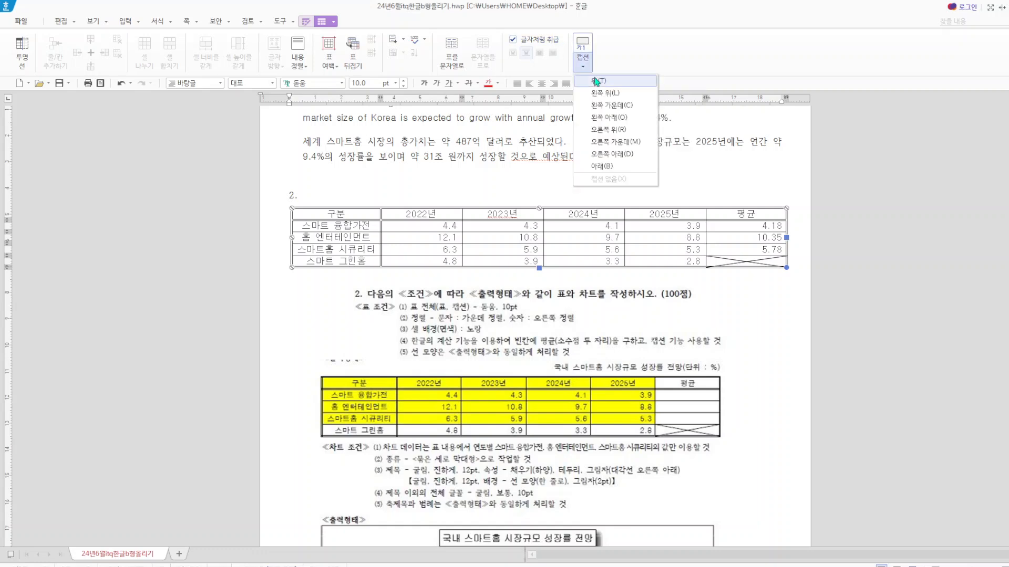
pyautogui.click(598, 80)
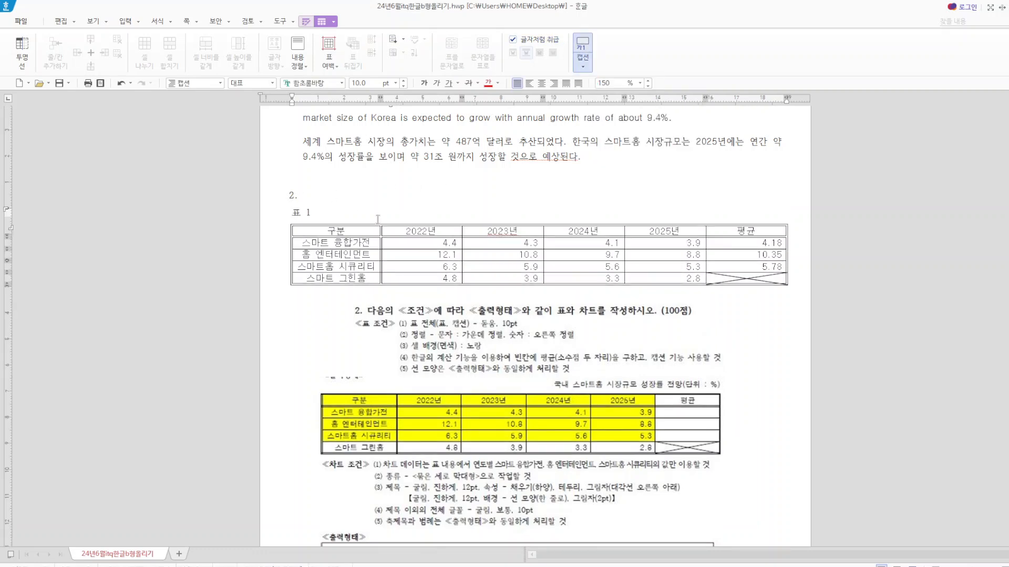
# - Replace the default caption text with "국내 스마트홈 시장규모 성장률 전망(단위 : %)" and select the whole caption
pyautogui.moveTo(315, 213); pyautogui.dragTo(273, 215)
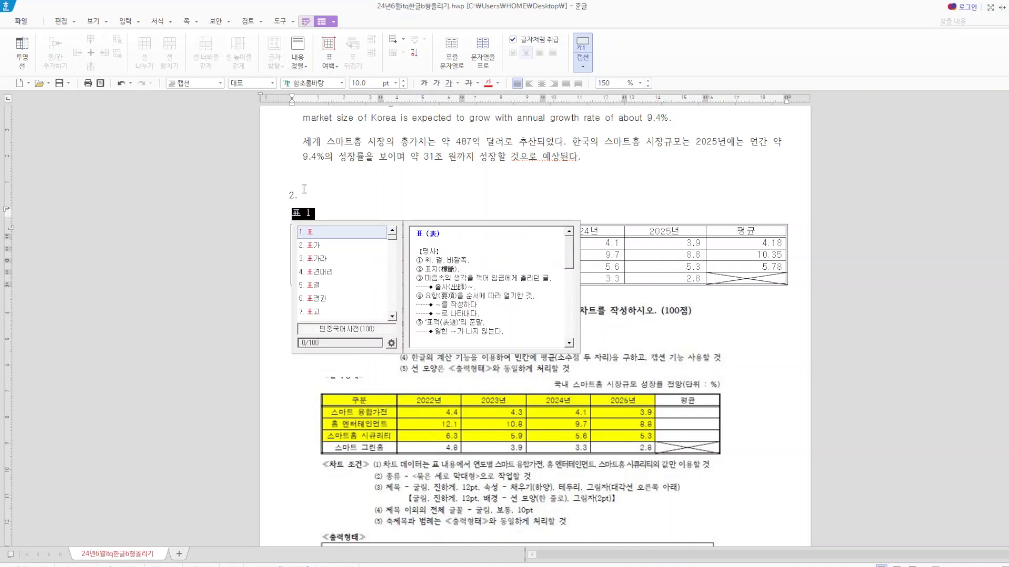
pyautogui.write('국내')
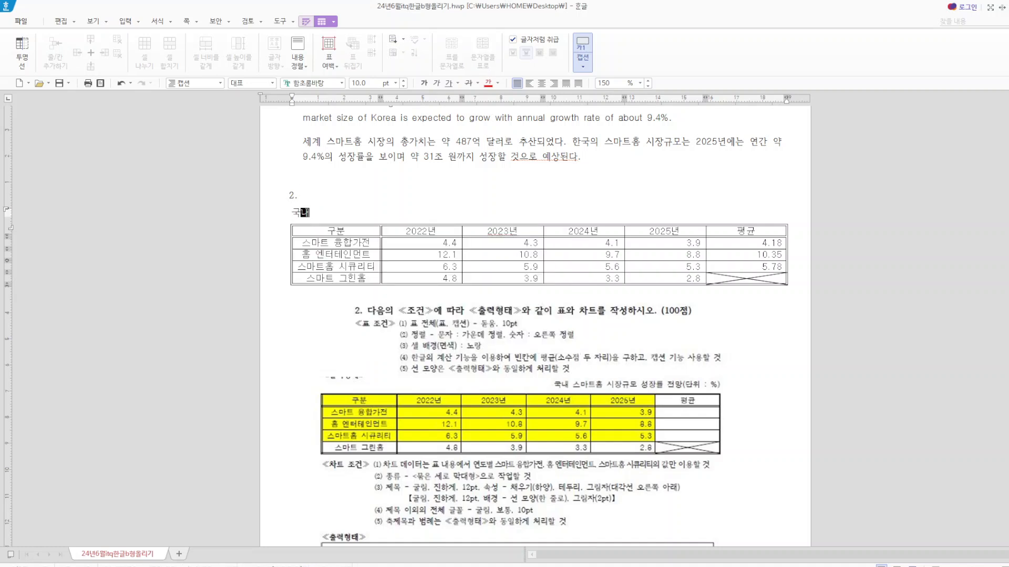
pyautogui.write(' 스마트홈 시장ㄱ')
pyautogui.write('규모 성장')
pyautogui.write('률 ㅈ')
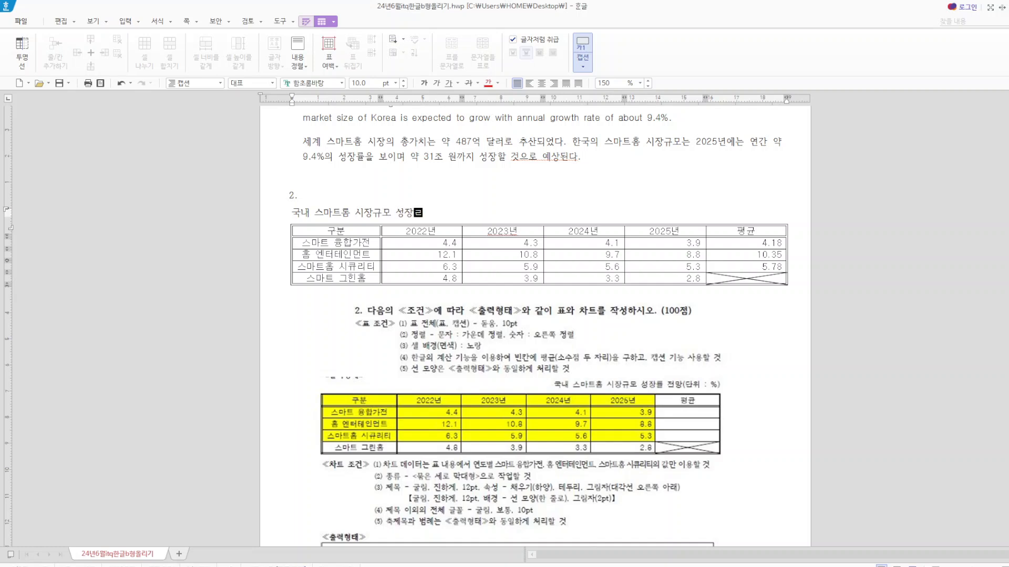
pyautogui.write('망(단위 : %)')
pyautogui.moveTo(482, 212); pyautogui.dragTo(228, 216)
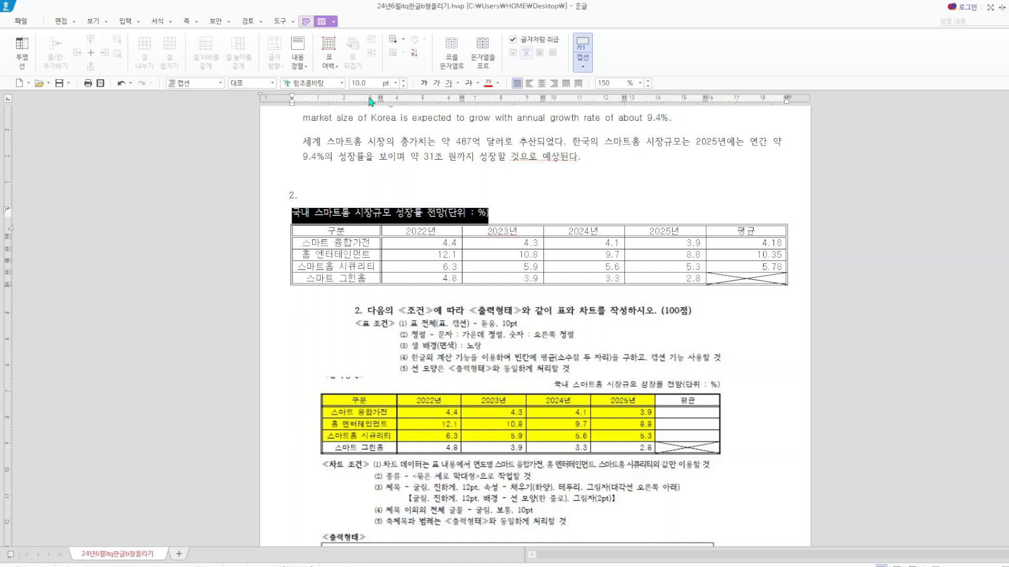
# - Set the table caption's font to 돋움 and align it right
pyautogui.click(341, 83)
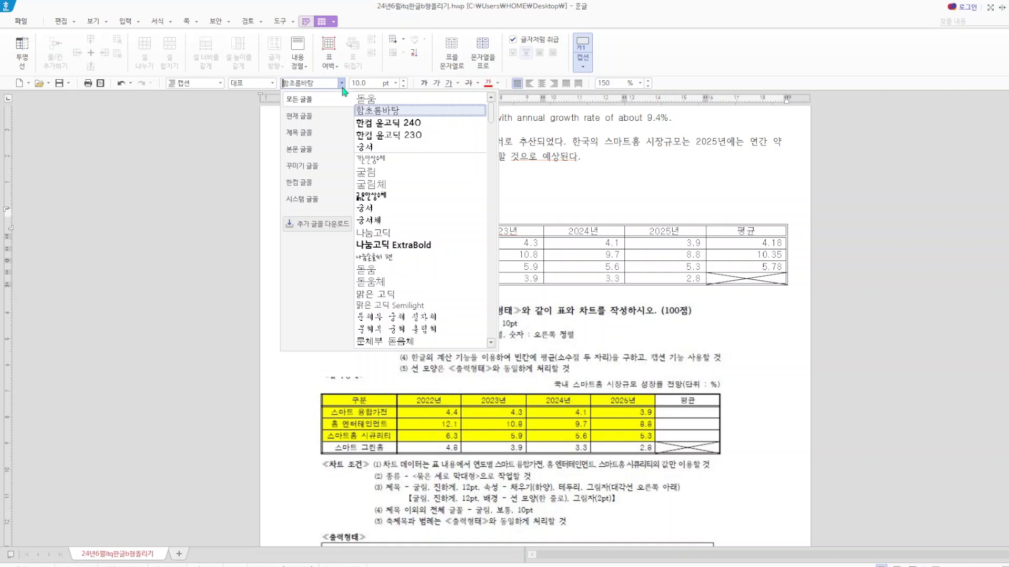
pyautogui.click(392, 99)
pyautogui.click(556, 84)
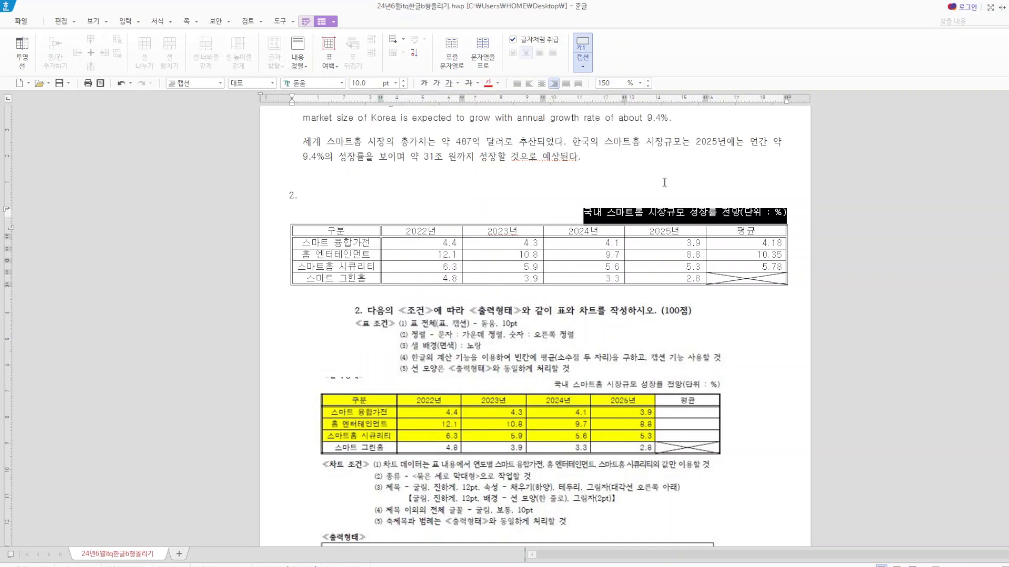
pyautogui.click(683, 181)
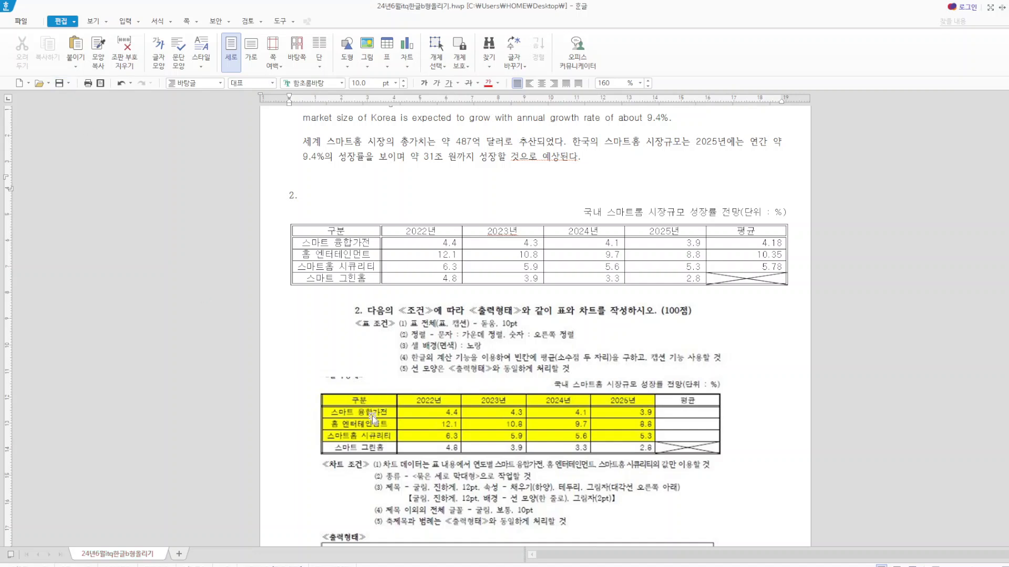
# - Fill the table cells from 구분 through 2025년, down to the 스마트홈 시큐리티 row, with a yellow background
pyautogui.click(368, 232)
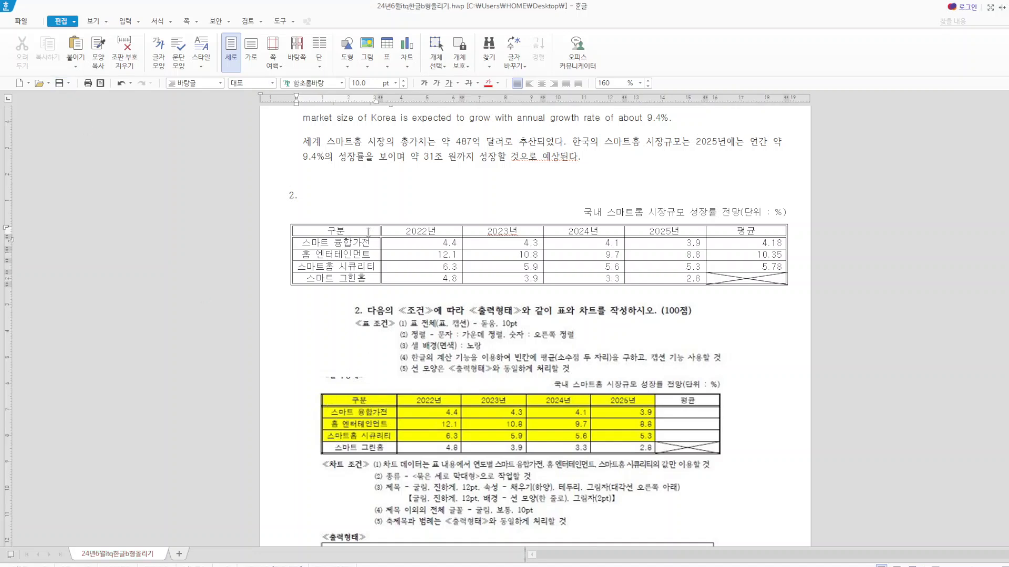
pyautogui.moveTo(368, 232); pyautogui.dragTo(680, 268)
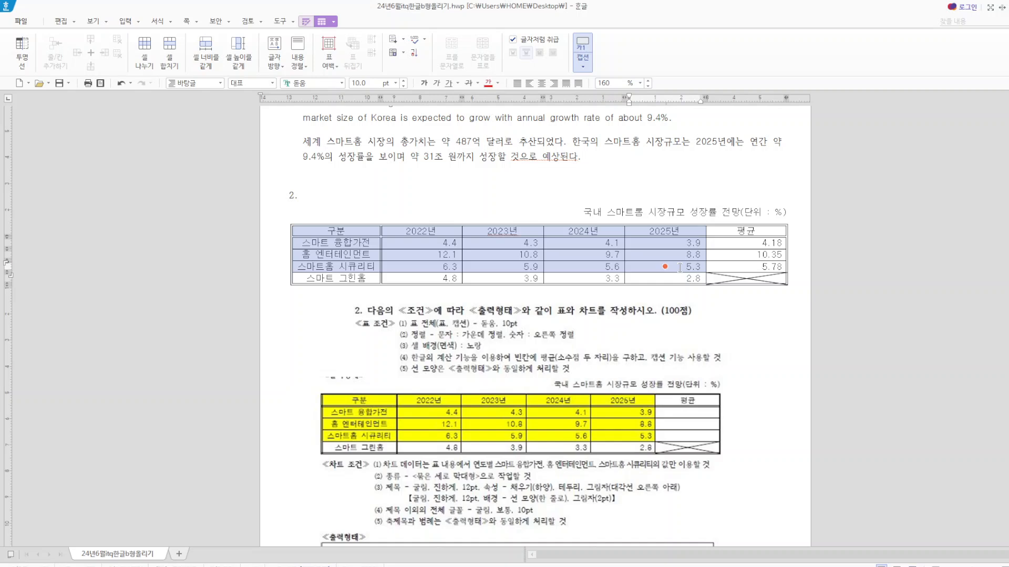
pyautogui.press('c')
pyautogui.click(402, 190)
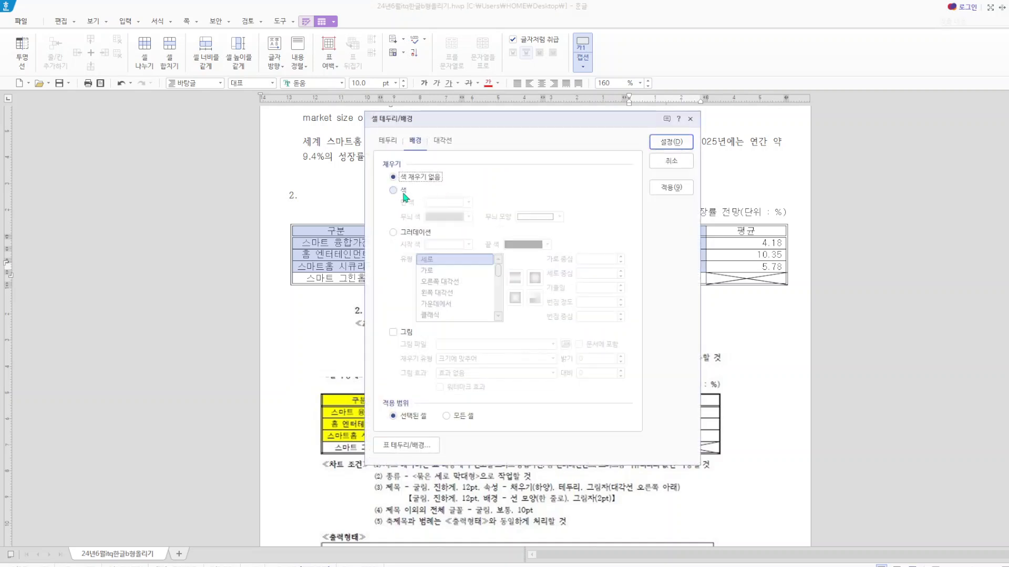
pyautogui.click(442, 203)
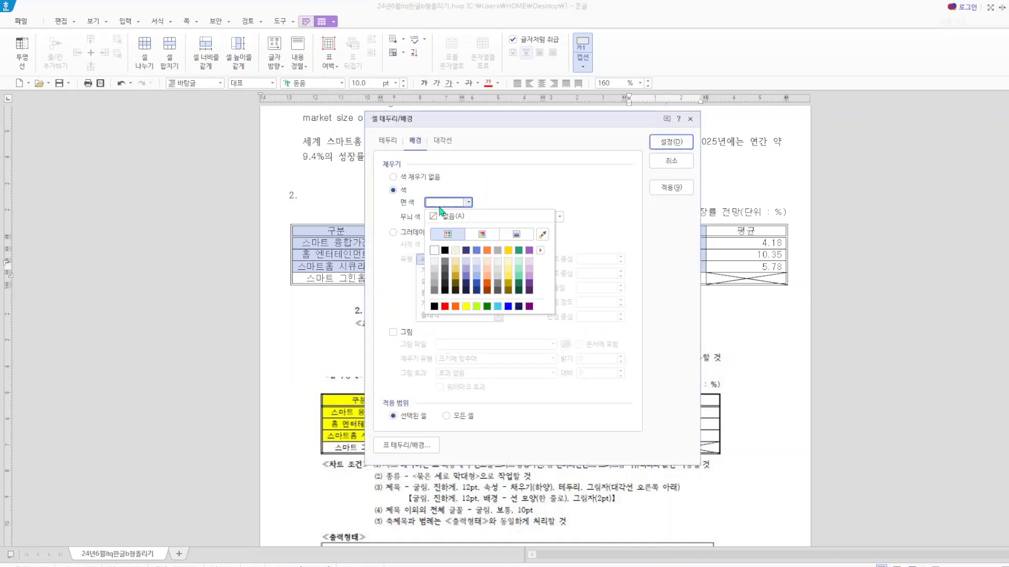
pyautogui.click(471, 314)
pyautogui.click(660, 142)
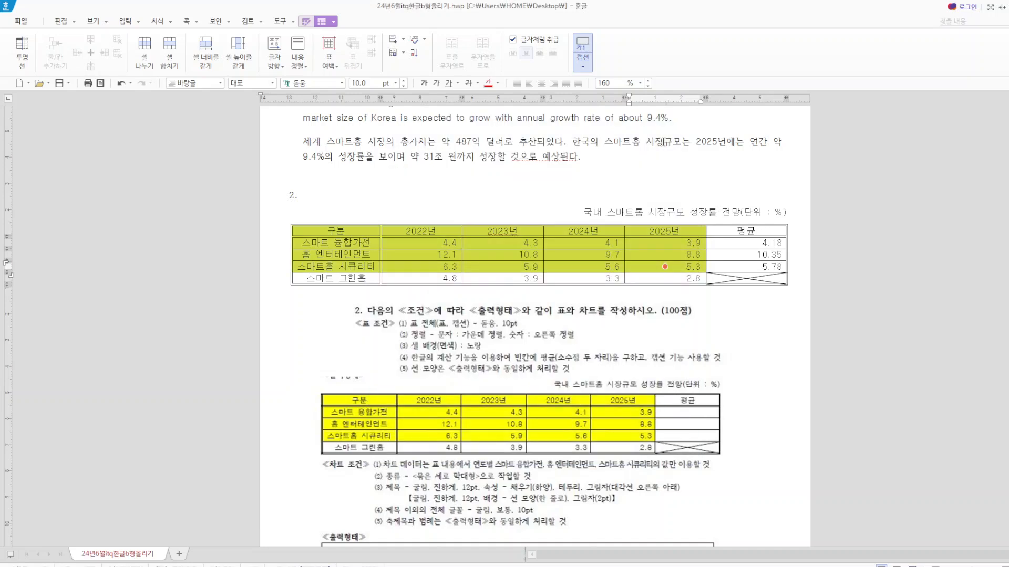
# - Crop the upper part off the lower reference picture to a height of 75.52 mm and move it up closer to the table conditions
pyautogui.click(548, 388)
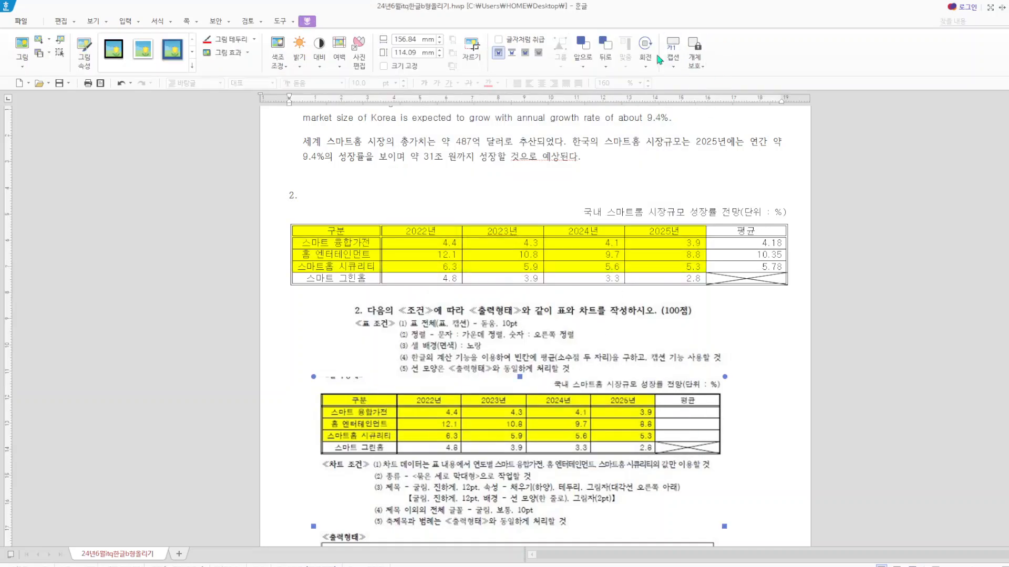
pyautogui.press('Escape')
pyautogui.click(642, 408)
pyautogui.click(471, 50)
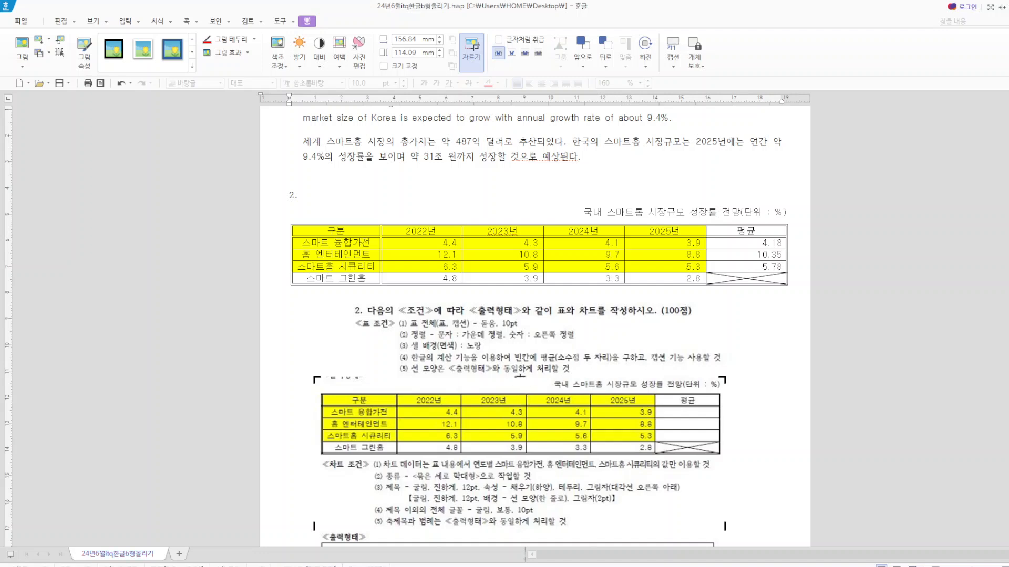
pyautogui.moveTo(519, 378); pyautogui.dragTo(517, 478)
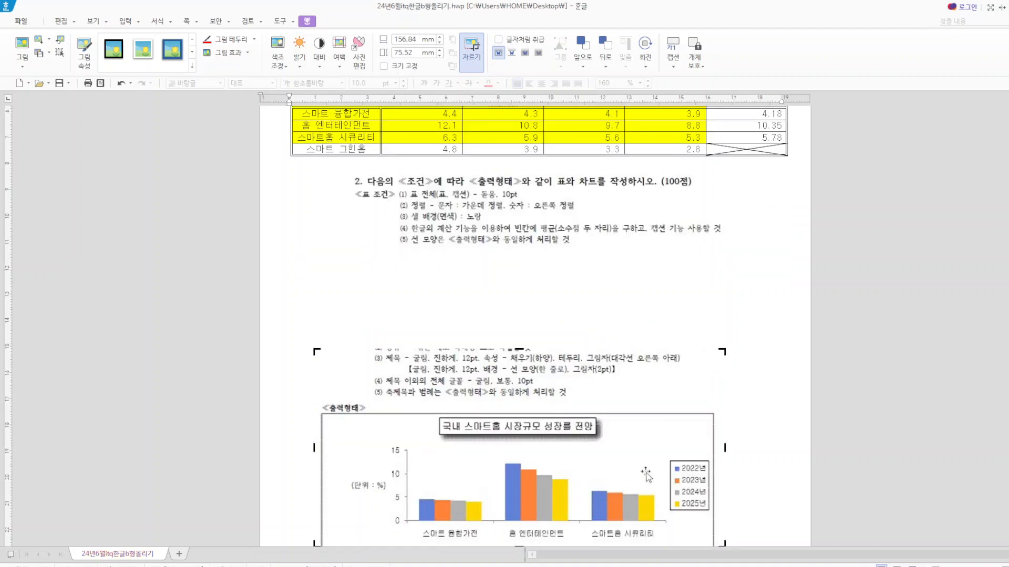
pyautogui.click(770, 420)
pyautogui.moveTo(510, 381); pyautogui.dragTo(519, 304)
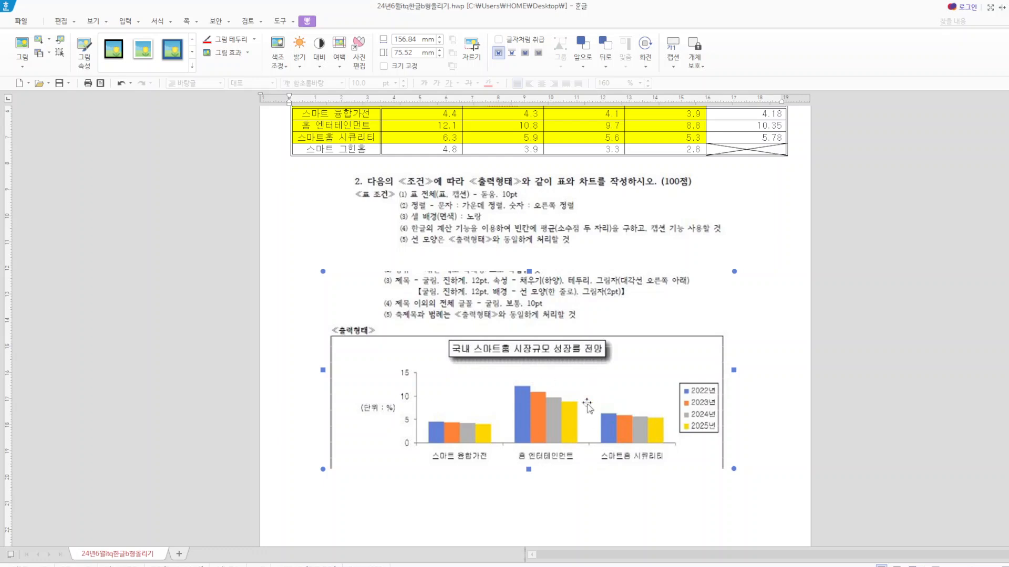
# - Delete the chart reference picture and insert a clustered column chart from the yellow table cells
pyautogui.press('Delete')
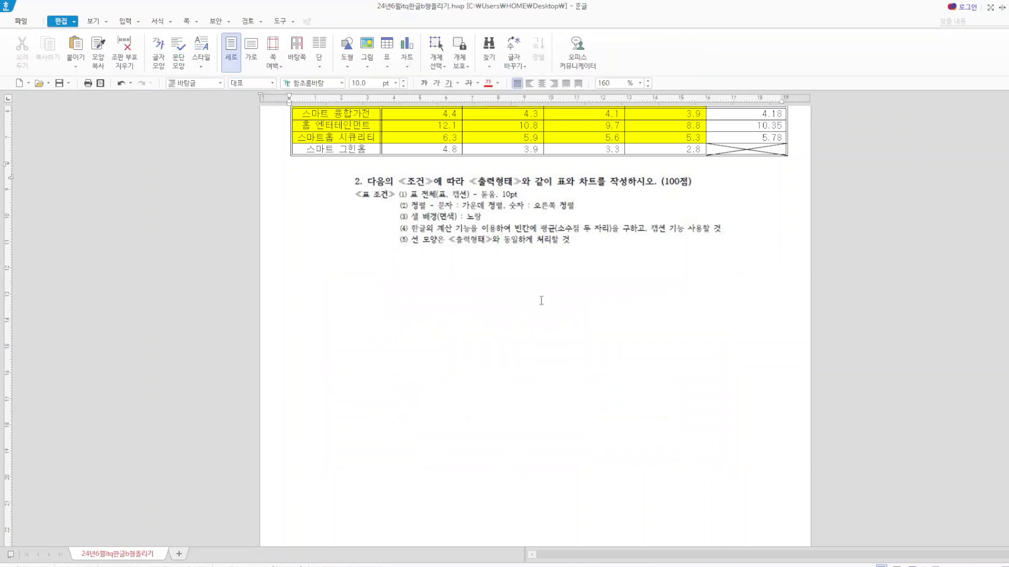
pyautogui.scroll(3, 491, 257)
pyautogui.moveTo(335, 184); pyautogui.dragTo(632, 225)
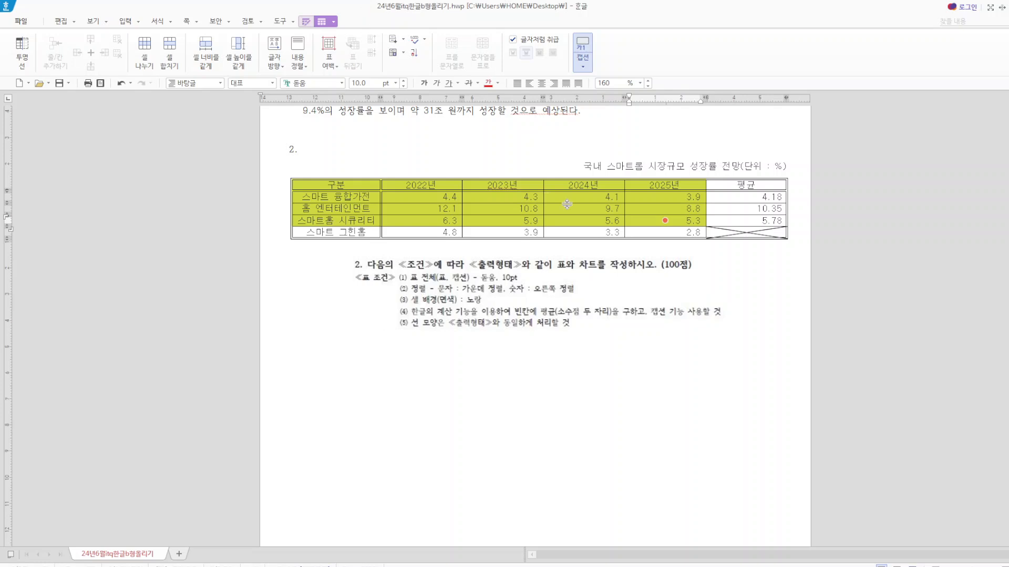
pyautogui.rightClick(516, 187)
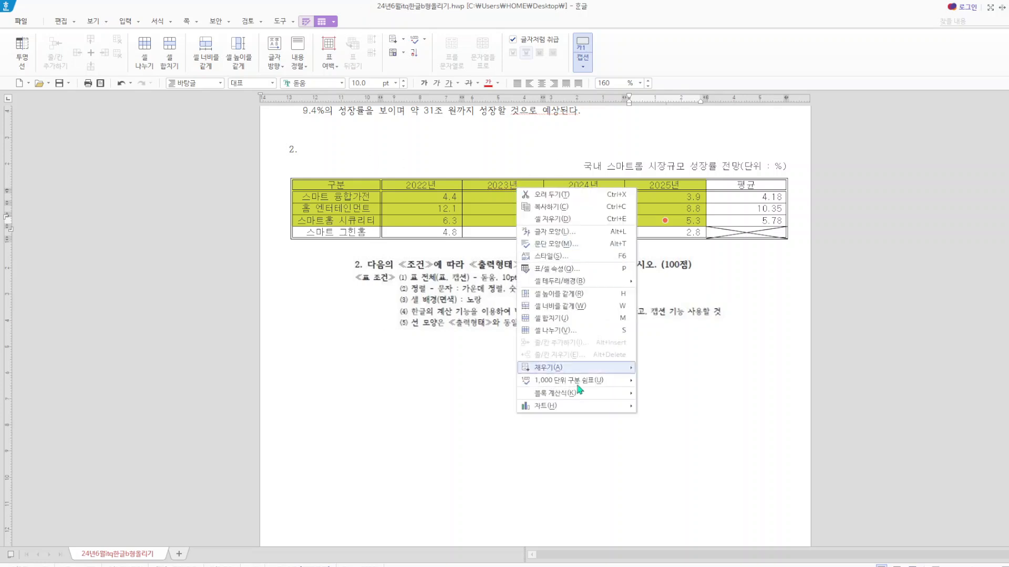
pyautogui.moveTo(571, 409)
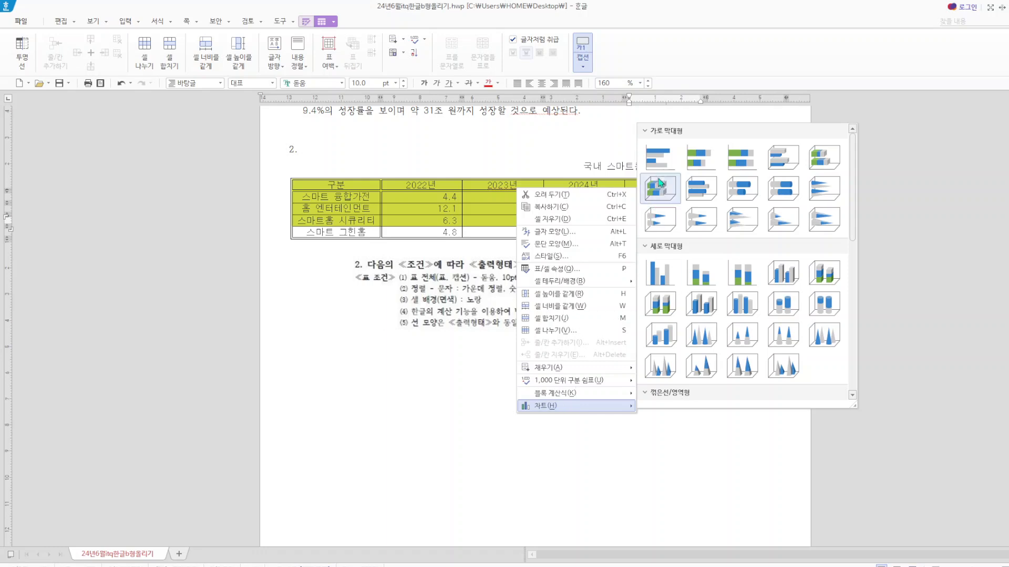
pyautogui.click(671, 279)
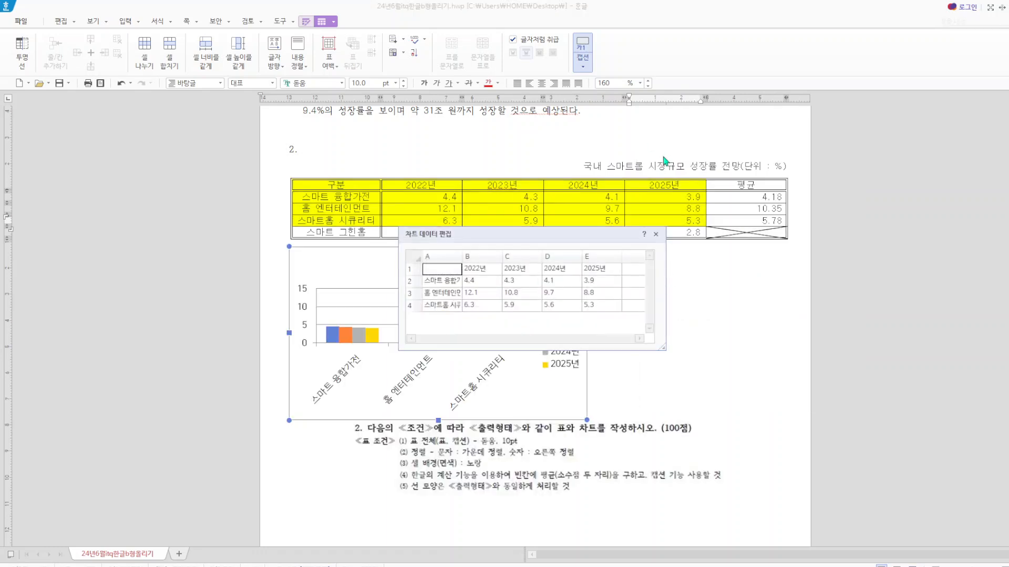
pyautogui.click(656, 234)
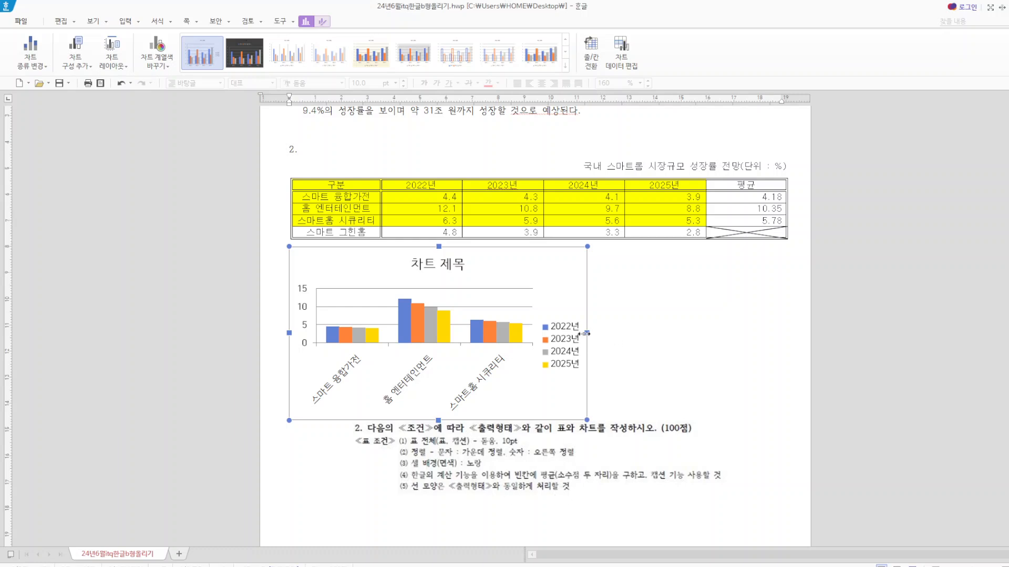
# - Widen the chart to roughly the table's width and cut it from the document
pyautogui.moveTo(587, 333); pyautogui.dragTo(780, 332)
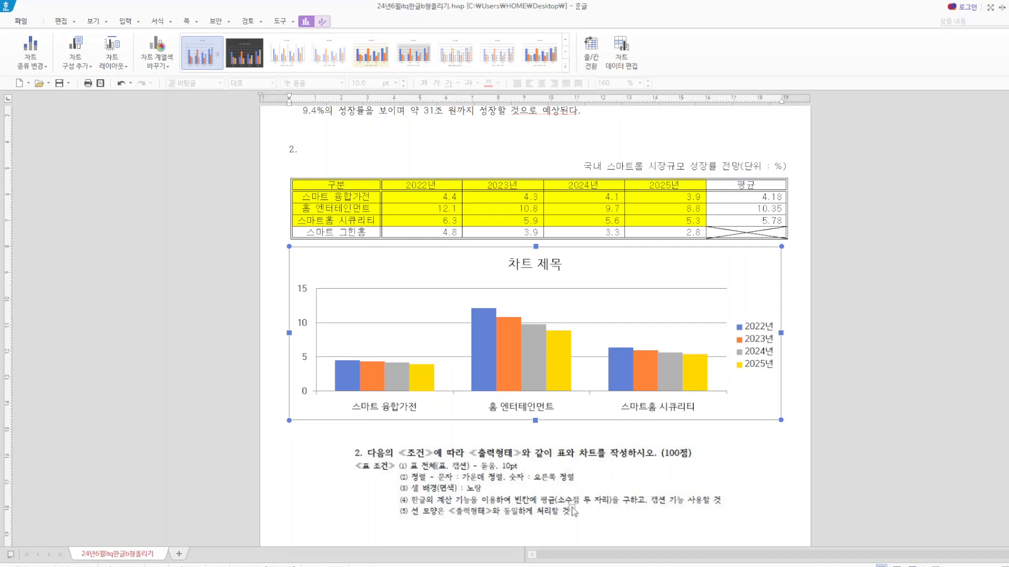
pyautogui.scroll(-8, 574, 512)
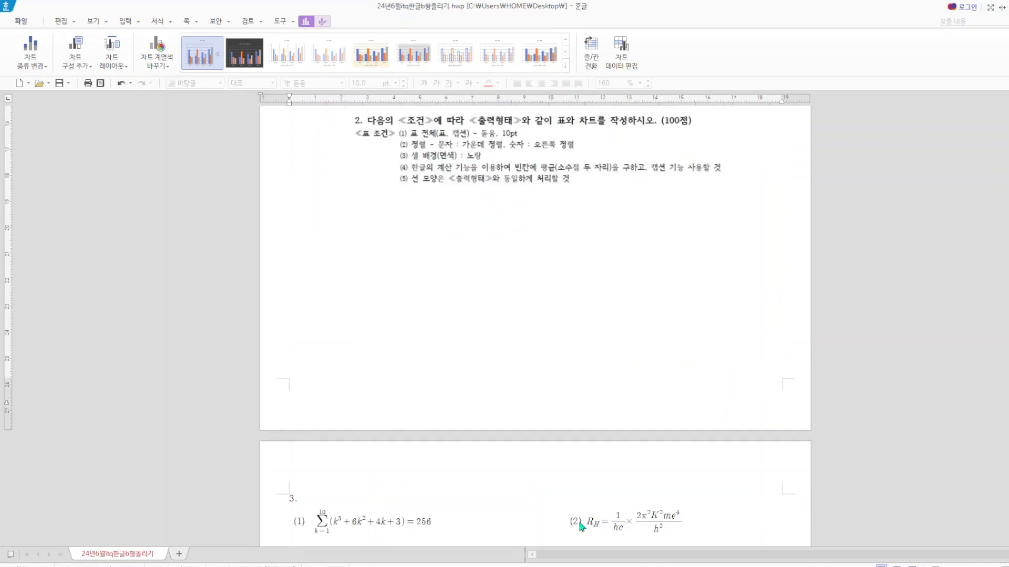
pyautogui.scroll(6, 581, 499)
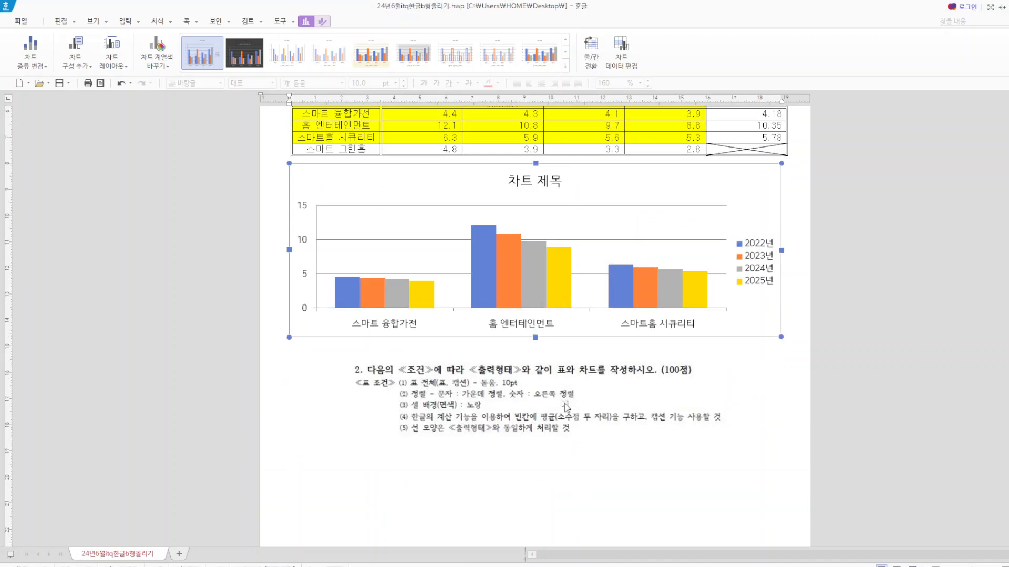
pyautogui.rightClick(474, 195)
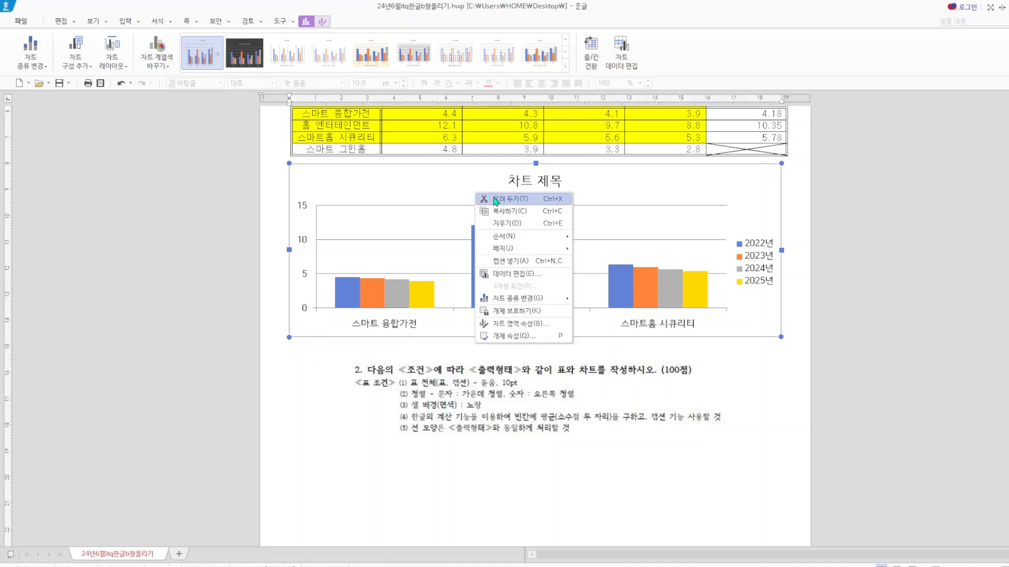
pyautogui.click(494, 198)
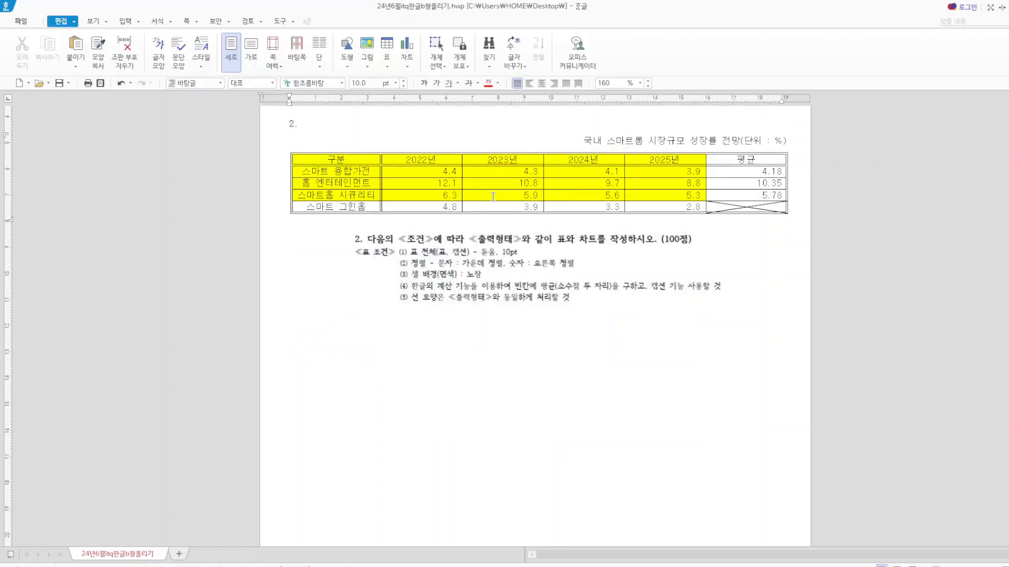
# - Undo the chart's cut, widening and insertion, along with the deletion of the reference picture
pyautogui.click(120, 84)
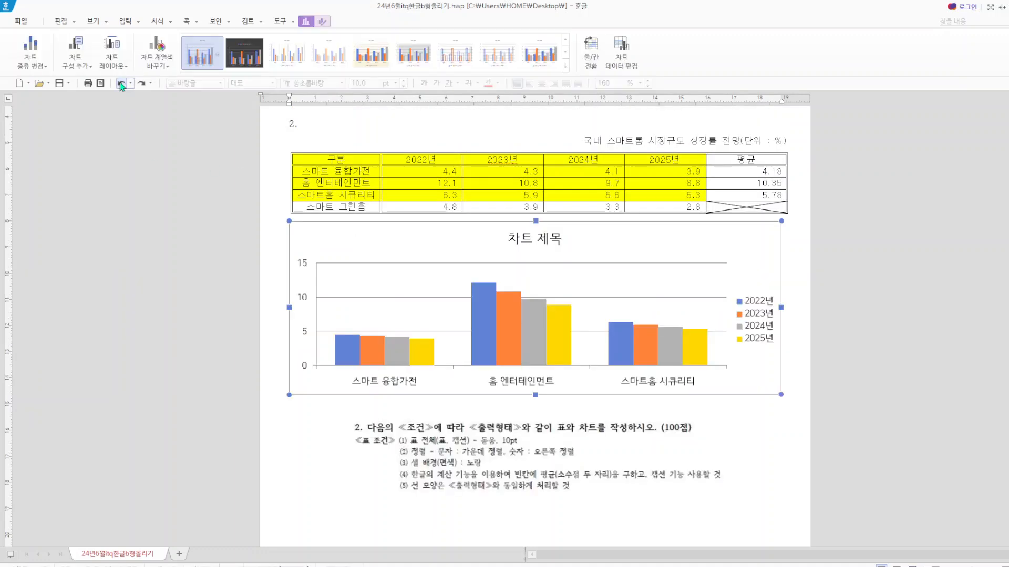
pyautogui.click(121, 84)
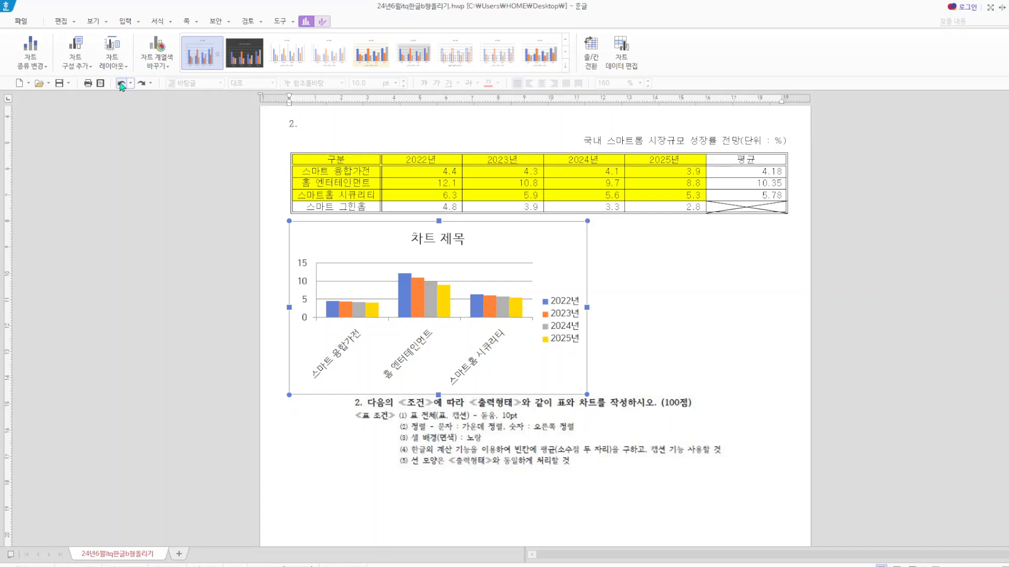
pyautogui.click(121, 84)
pyautogui.click(121, 84)
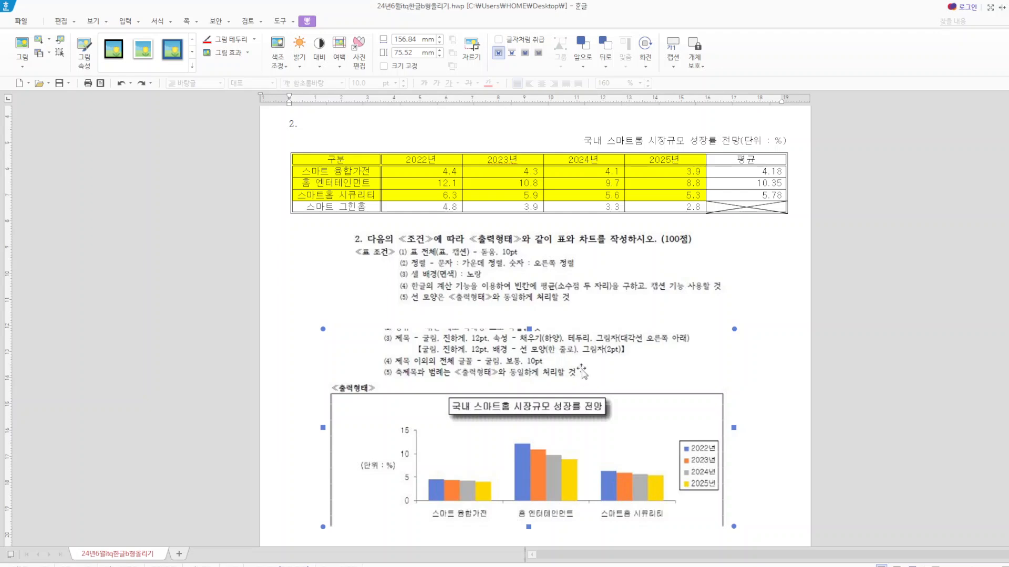
# - Delete the table conditions picture and move the chart reference picture further down the page
pyautogui.click(540, 259)
pyautogui.press('Delete')
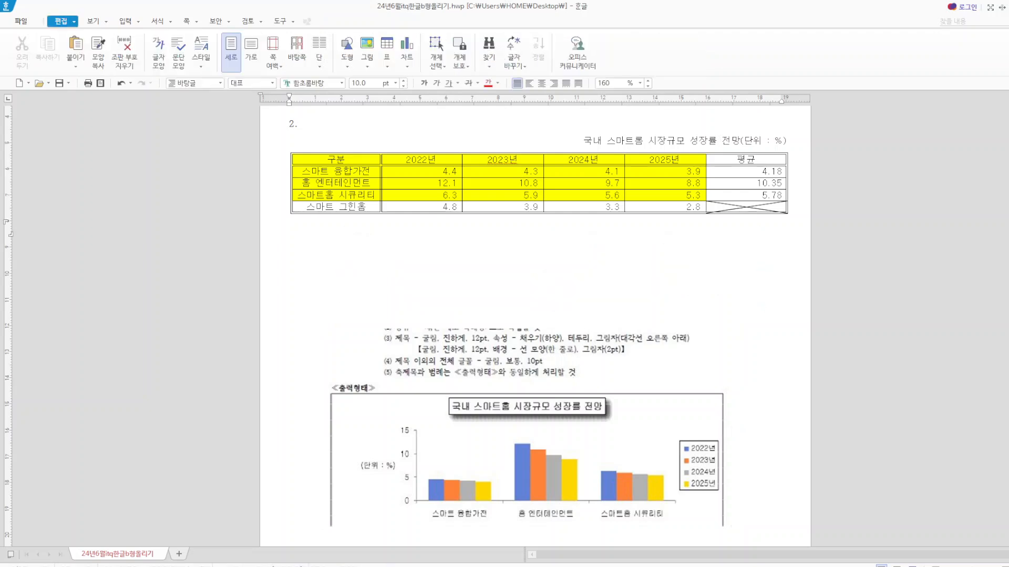
pyautogui.moveTo(589, 364); pyautogui.dragTo(586, 400)
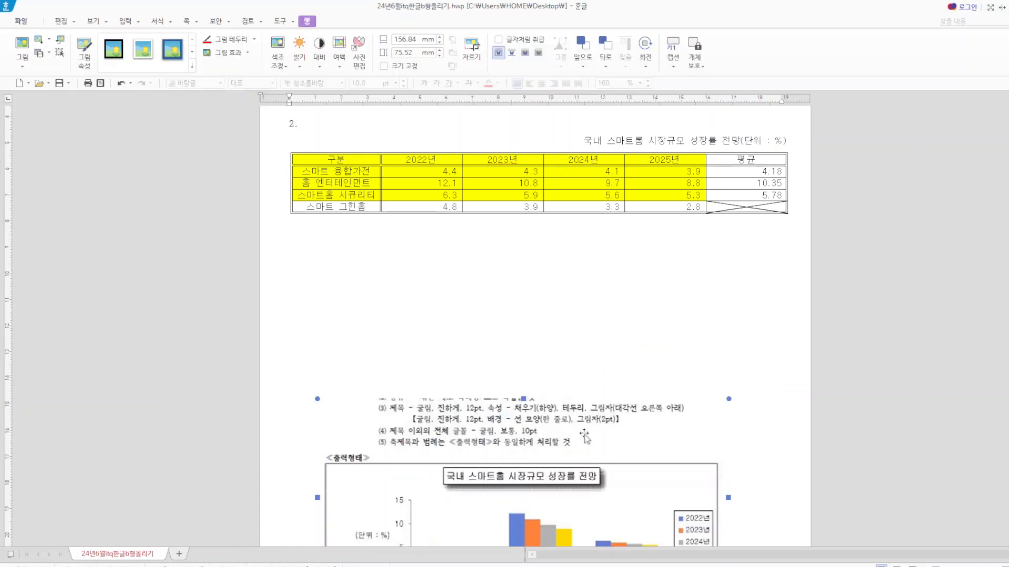
# - Insert a clustered column chart from the yellow cells, keeping the chart data as taken from the table
pyautogui.moveTo(326, 159); pyautogui.dragTo(671, 196)
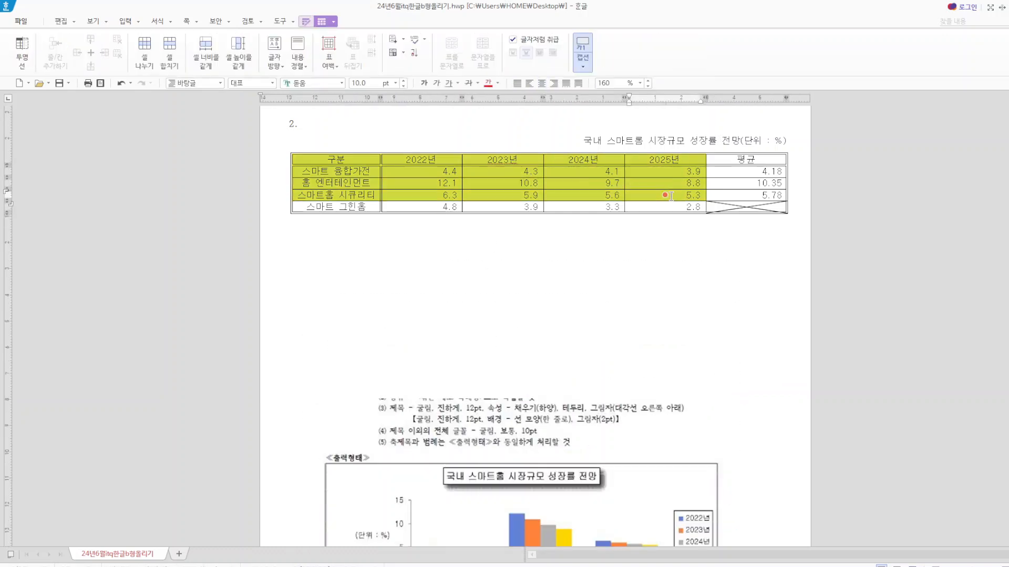
pyautogui.rightClick(643, 195)
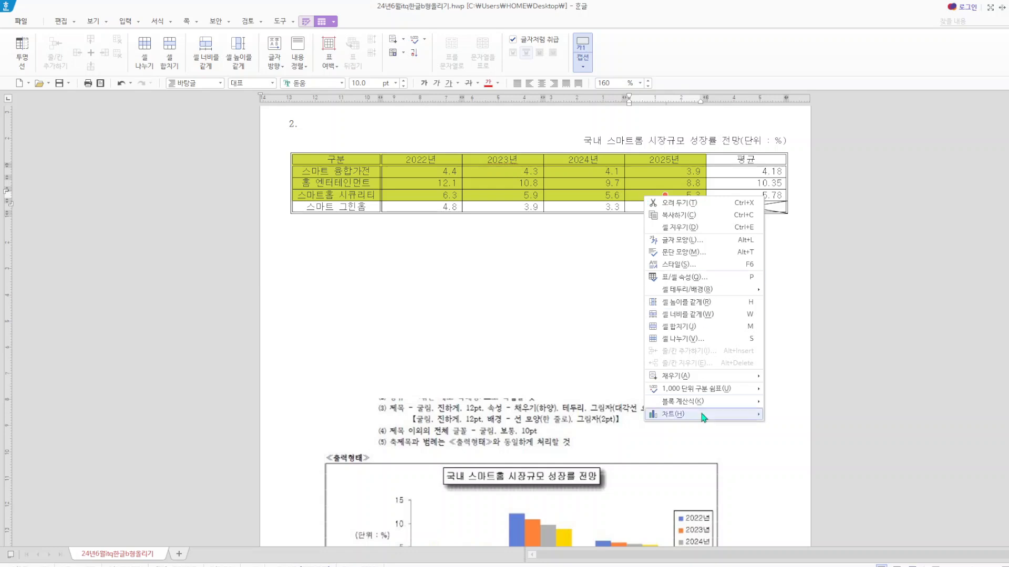
pyautogui.moveTo(692, 416)
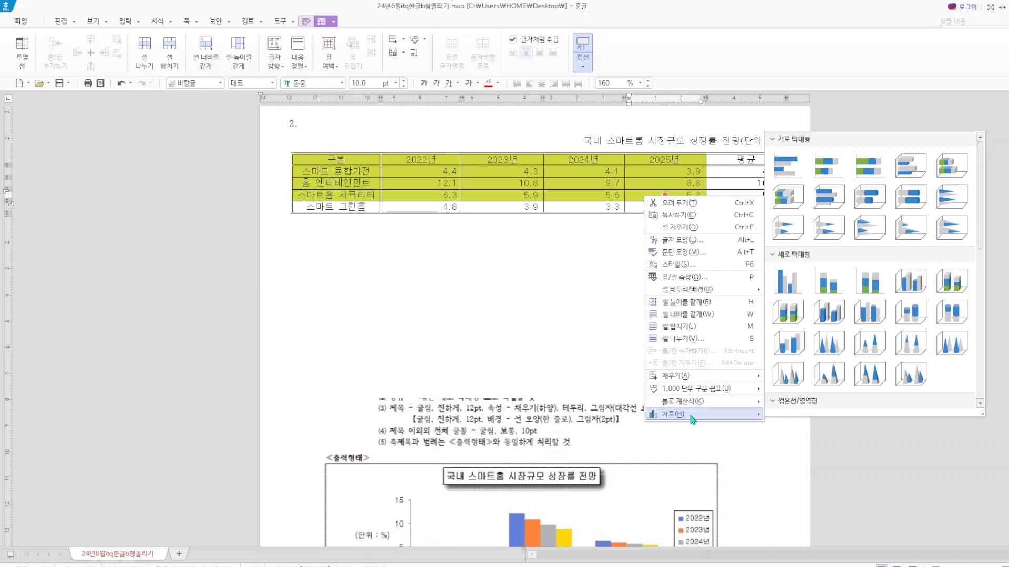
pyautogui.click(796, 288)
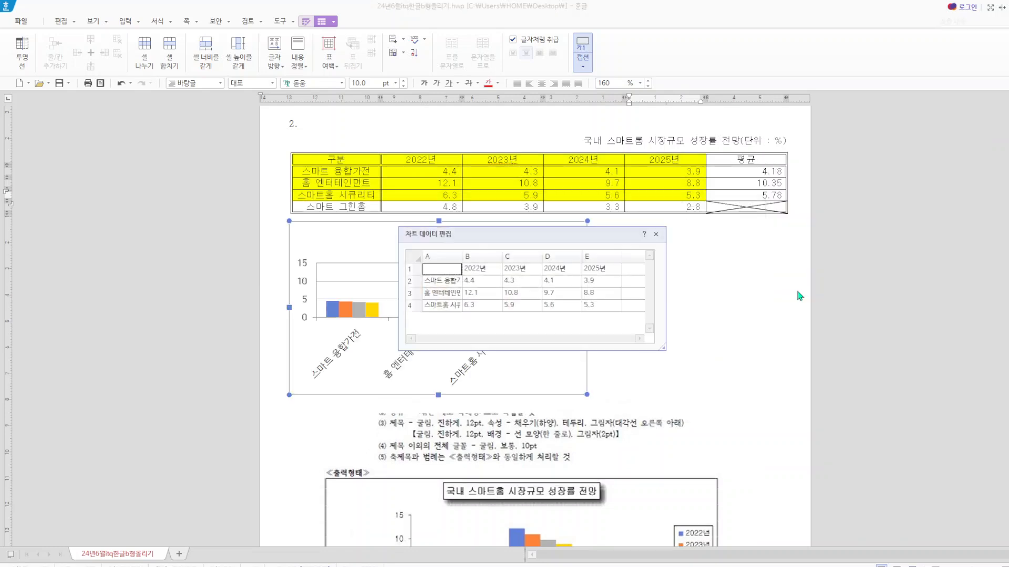
pyautogui.click(656, 235)
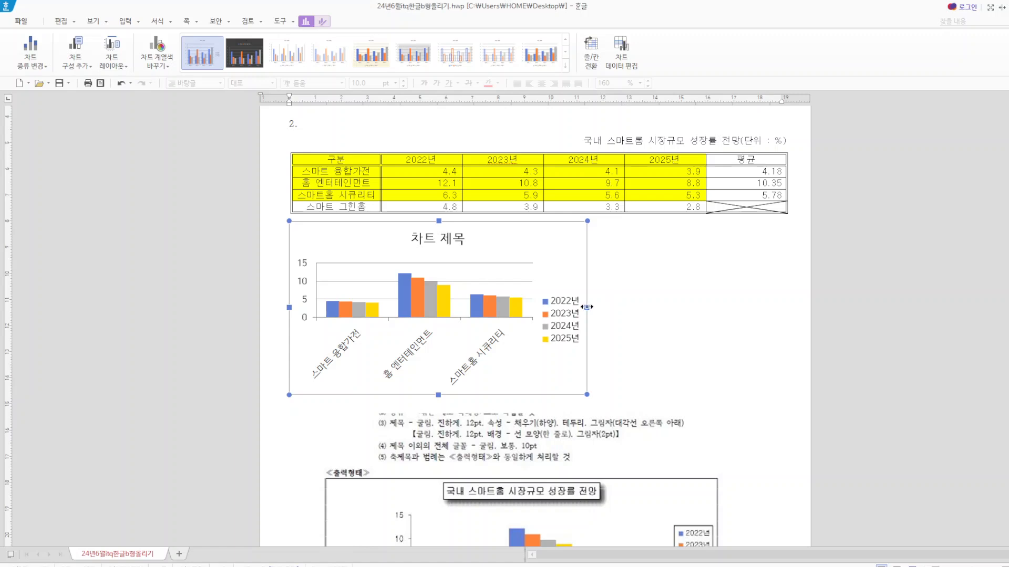
# - Widen the new chart to the full width of the table above it
pyautogui.moveTo(587, 308); pyautogui.dragTo(787, 323)
pyautogui.scroll(-10, 563, 344)
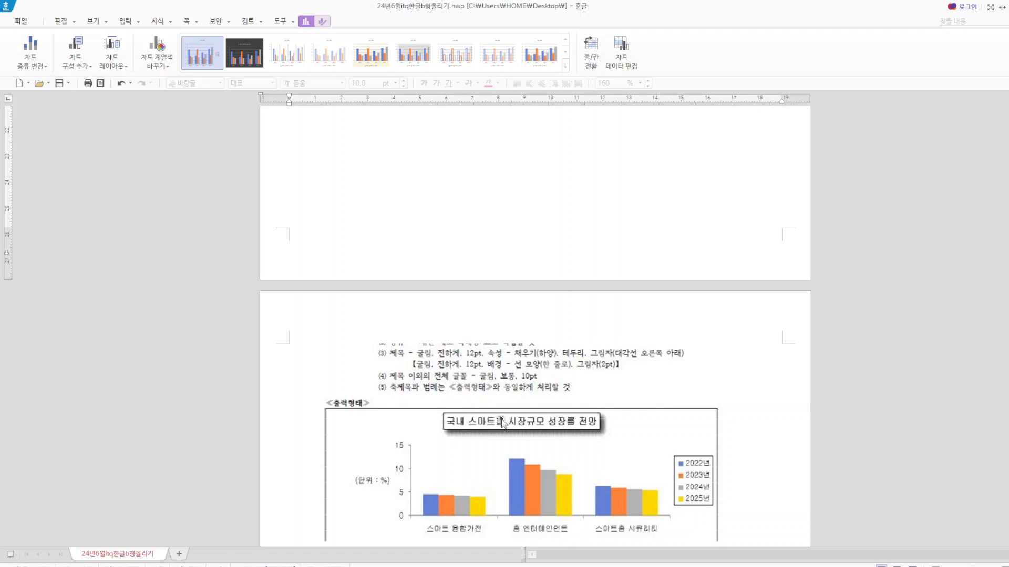
pyautogui.scroll(-8, 525, 415)
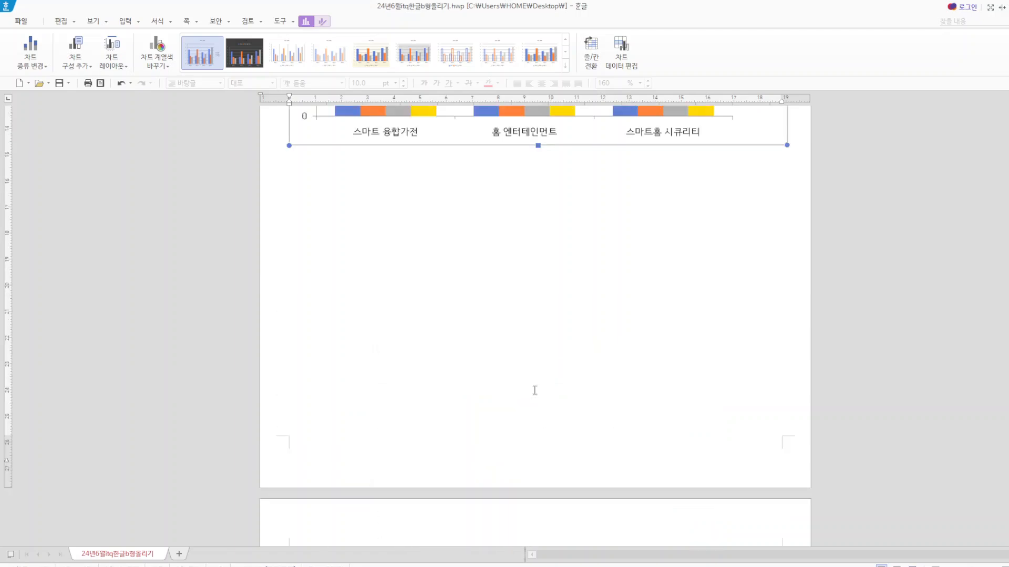
# - Compare the chart with the reference picture and replace its title placeholder with "국내 스마트홈"
pyautogui.scroll(10, 531, 390)
pyautogui.scroll(-5, 532, 390)
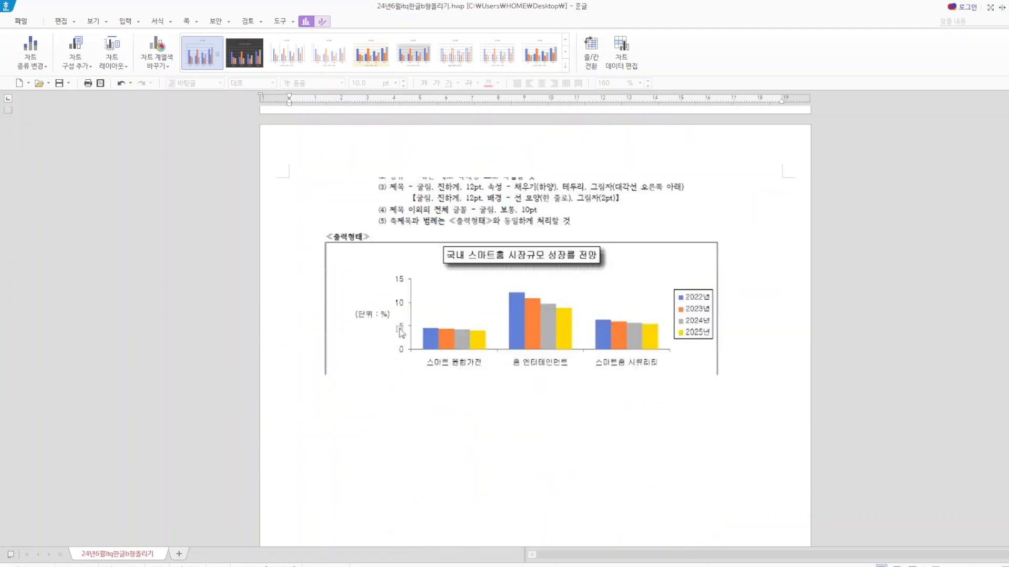
pyautogui.scroll(10, 531, 468)
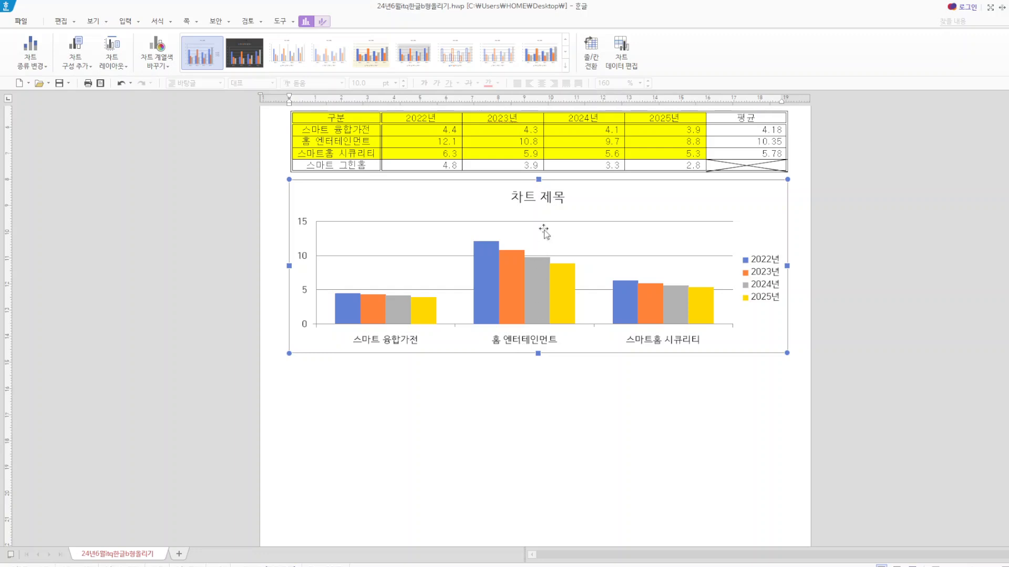
pyautogui.scroll(-10, 632, 382)
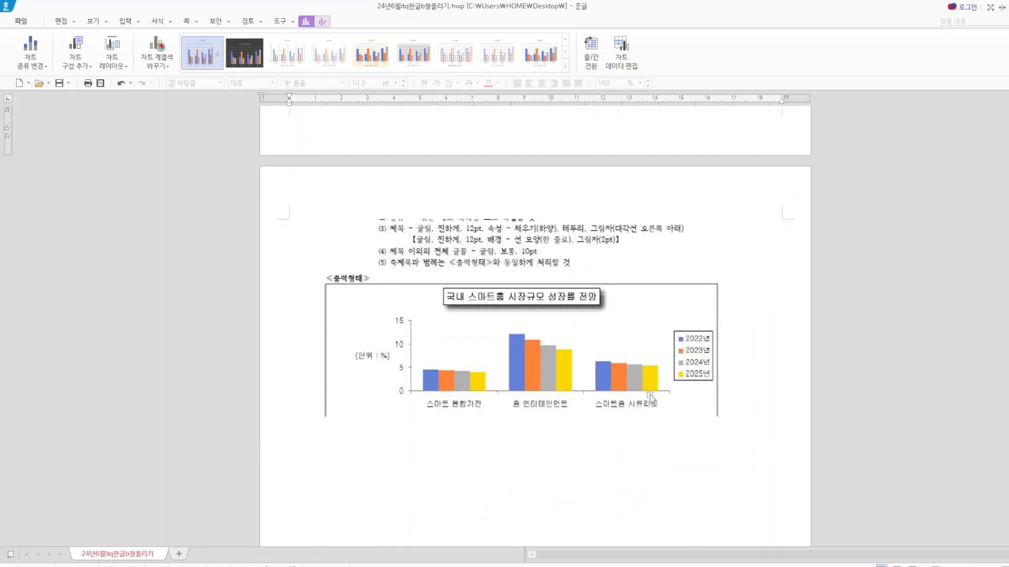
pyautogui.scroll(10, 552, 228)
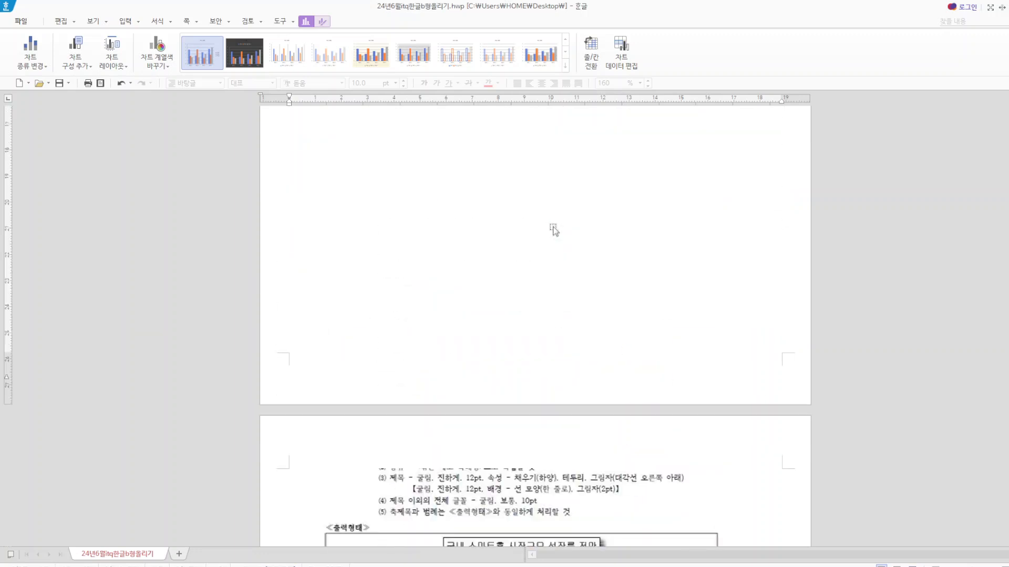
pyautogui.click(517, 237)
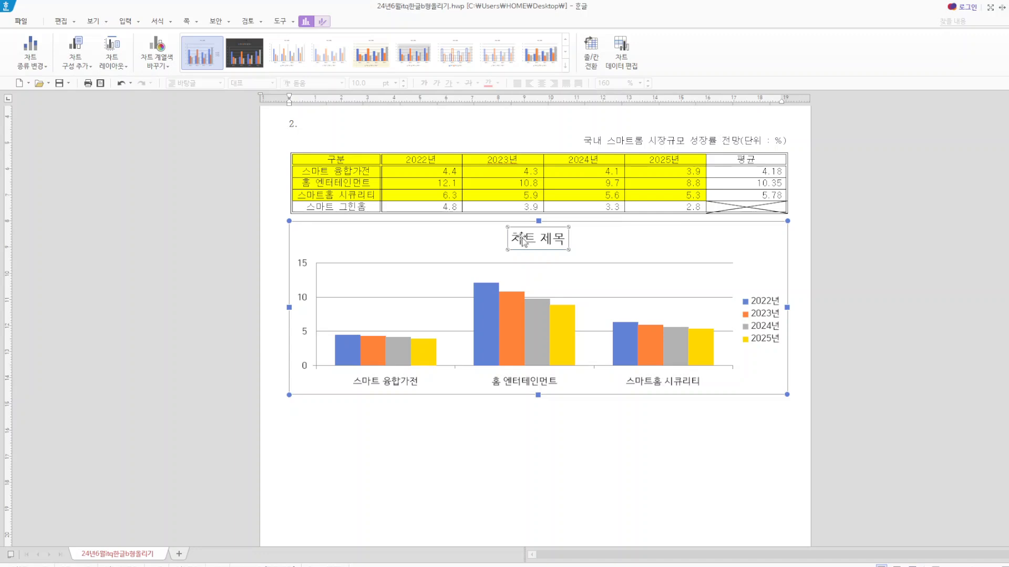
pyautogui.rightClick(523, 242)
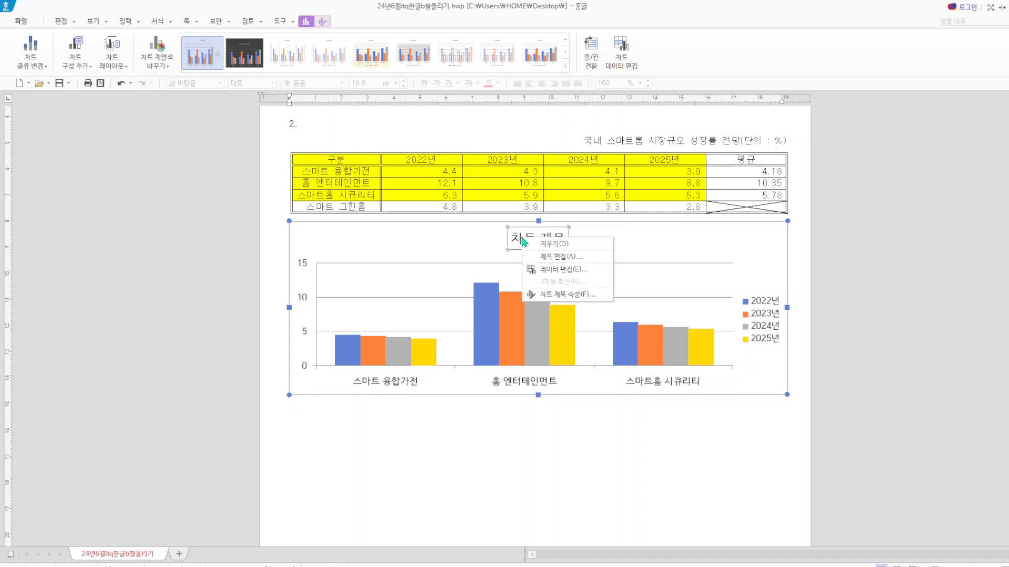
pyautogui.click(580, 257)
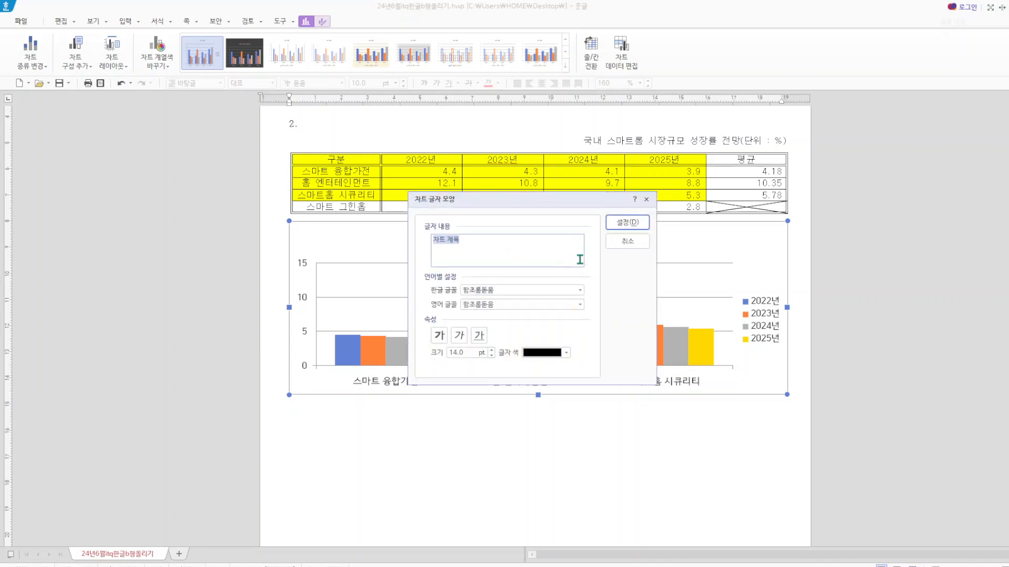
pyautogui.write('rnr')
pyautogui.press('BackSpace')
pyautogui.press('BackSpace')
pyautogui.write('구내 스마트홈')
pyautogui.click(628, 223)
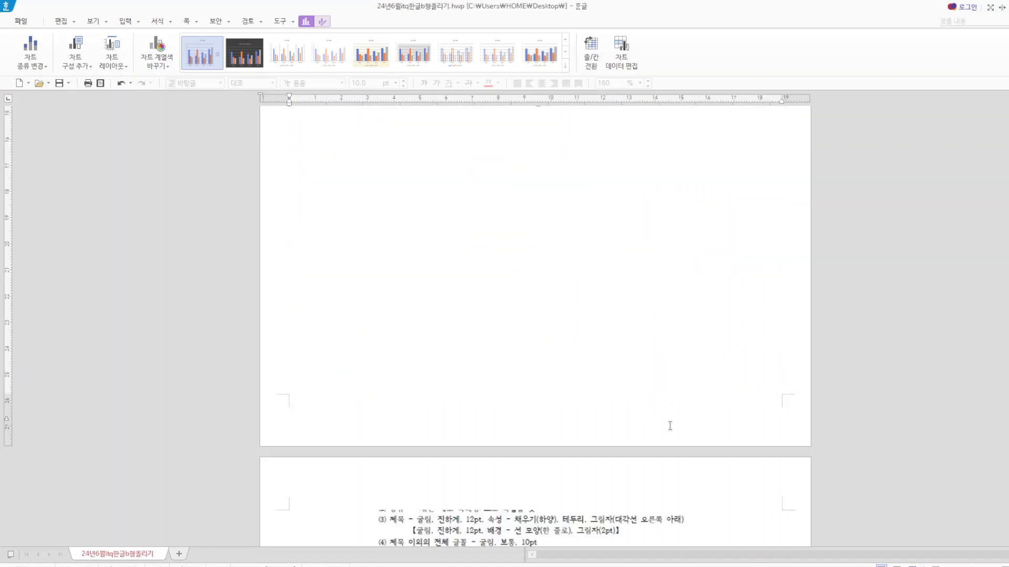
# - Extend the chart title text to "국내 스마트홈 시장규모 성장률 전망", following the reference picture
pyautogui.scroll(-5, 670, 426)
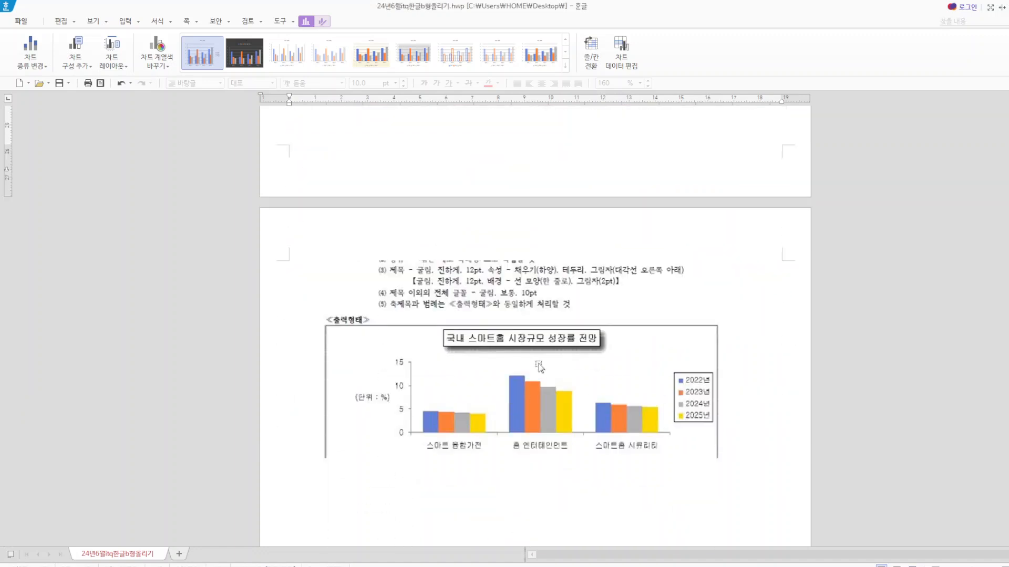
pyautogui.scroll(10, 533, 342)
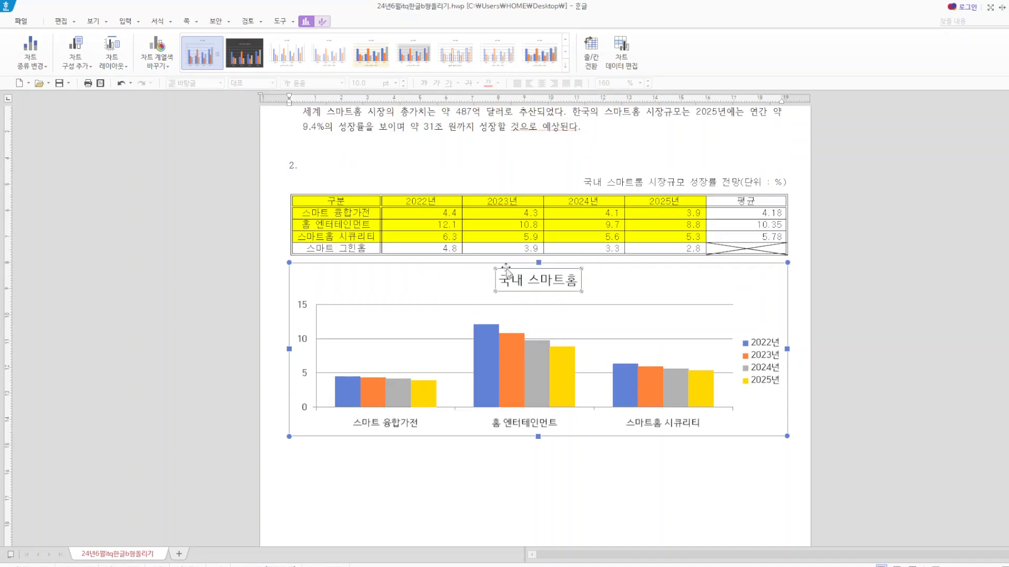
pyautogui.rightClick(550, 281)
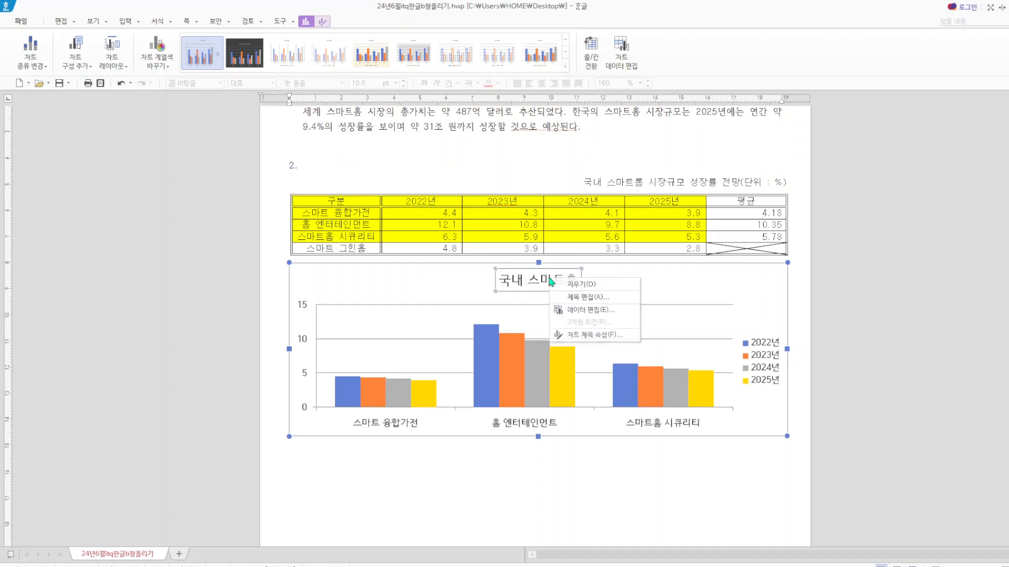
pyautogui.click(587, 297)
pyautogui.click(478, 241)
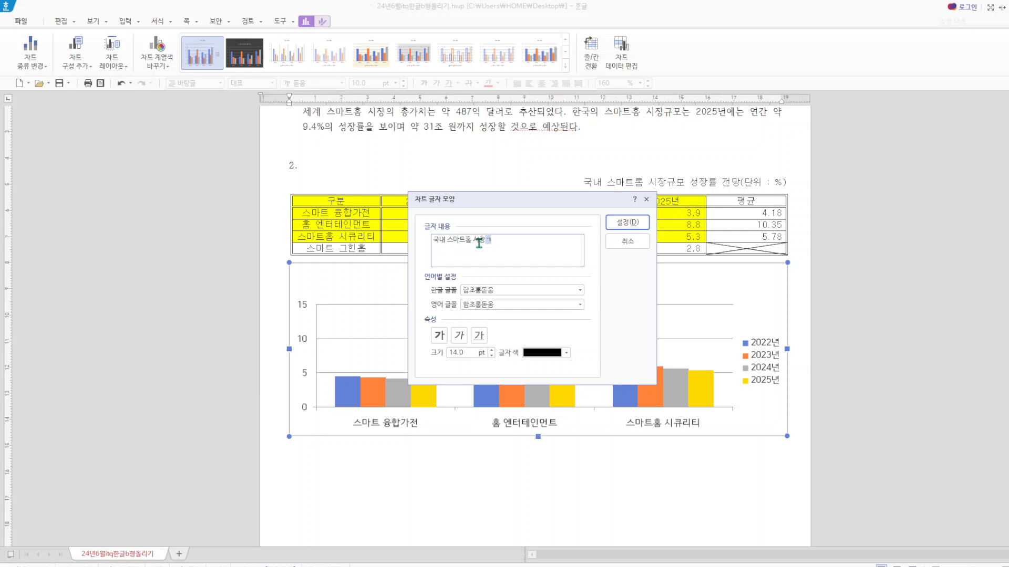
pyautogui.write('시장규모 성장률 전망')
# - Format the chart title in 굴림 for both Korean and English text, at 12 pt and bold
pyautogui.click(581, 291)
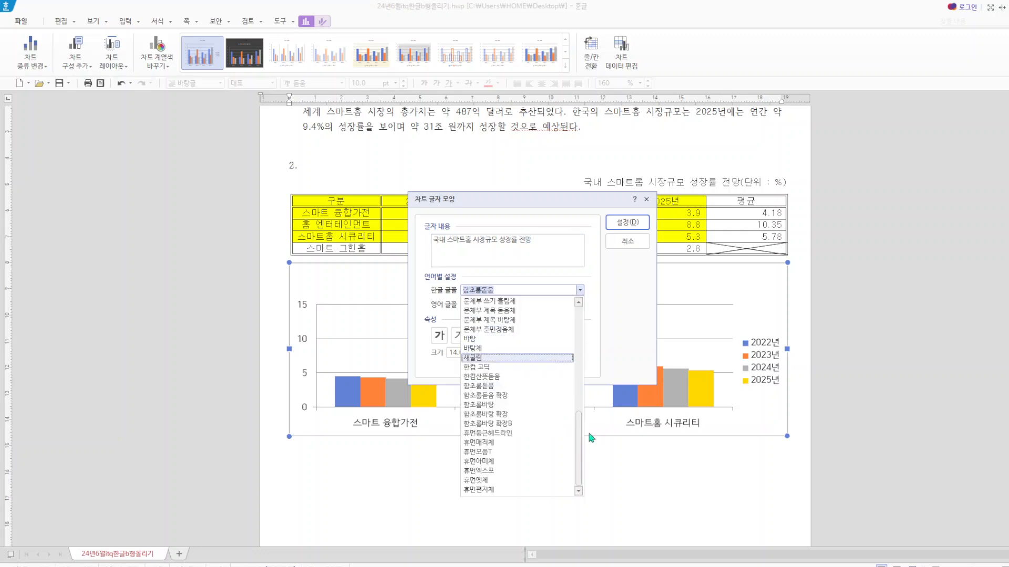
pyautogui.moveTo(582, 432); pyautogui.dragTo(581, 344)
pyautogui.click(486, 378)
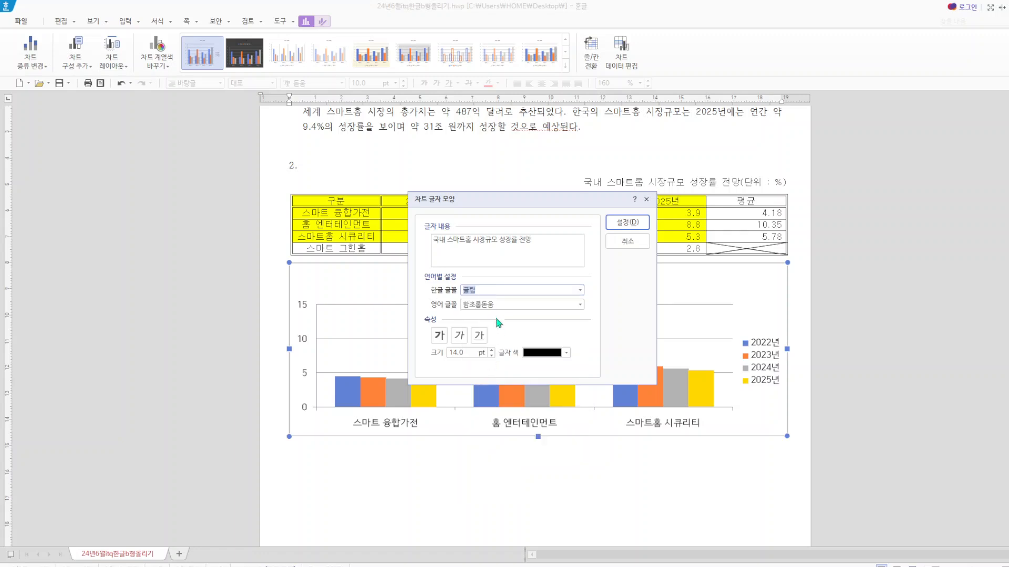
pyautogui.click(511, 304)
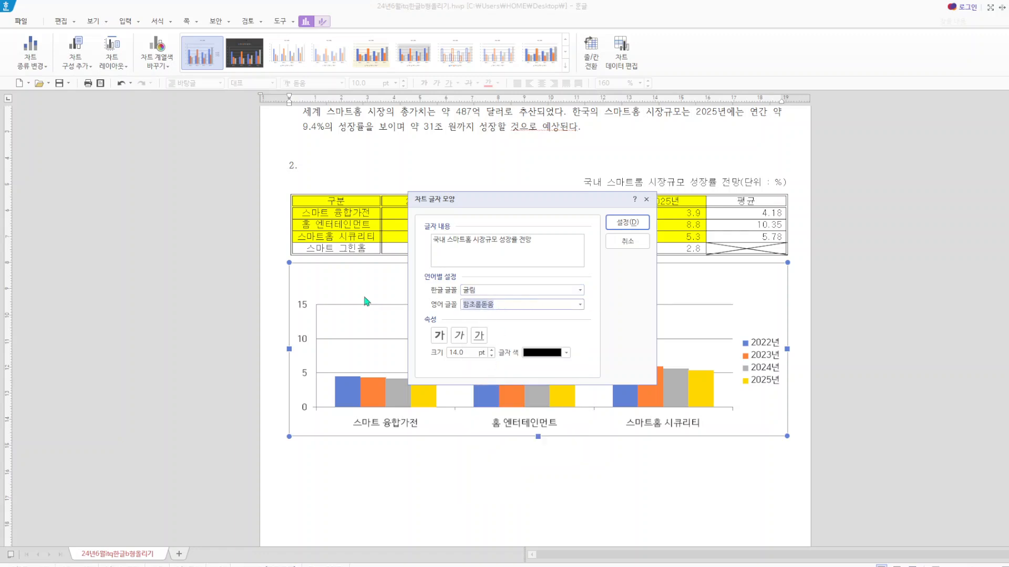
pyautogui.write('굴림')
pyautogui.click(483, 355)
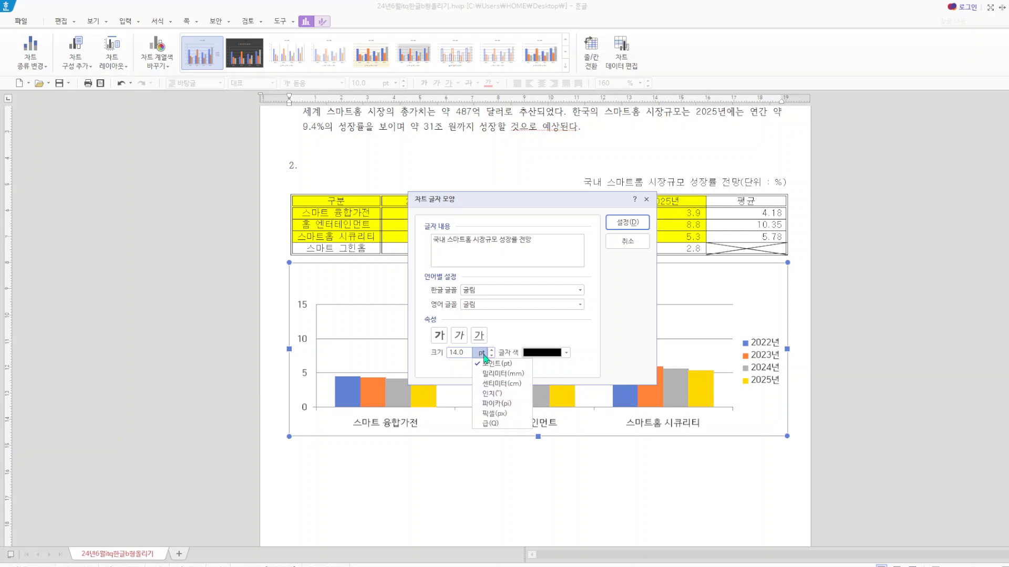
pyautogui.click(491, 356)
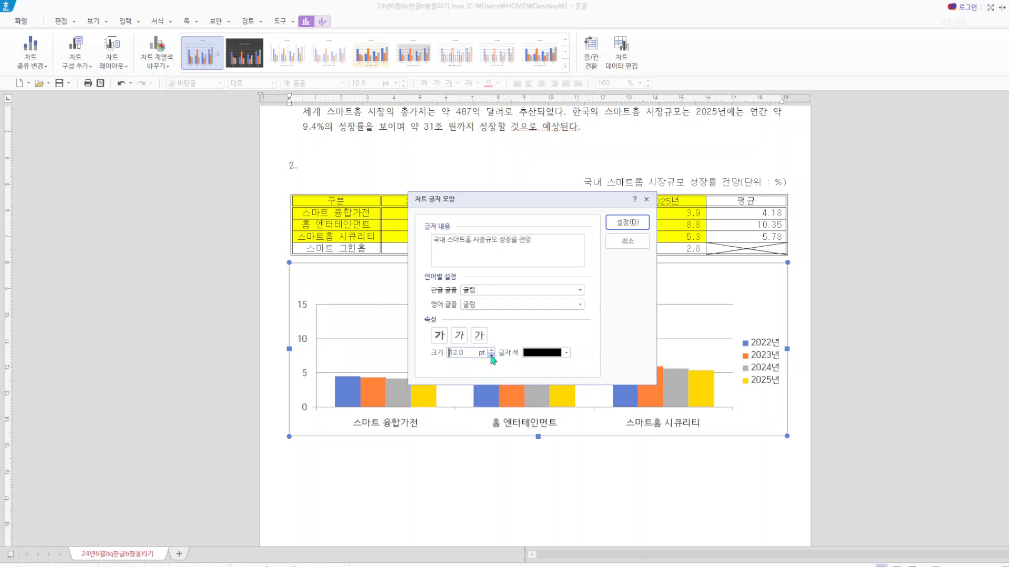
pyautogui.click(492, 355)
pyautogui.click(441, 336)
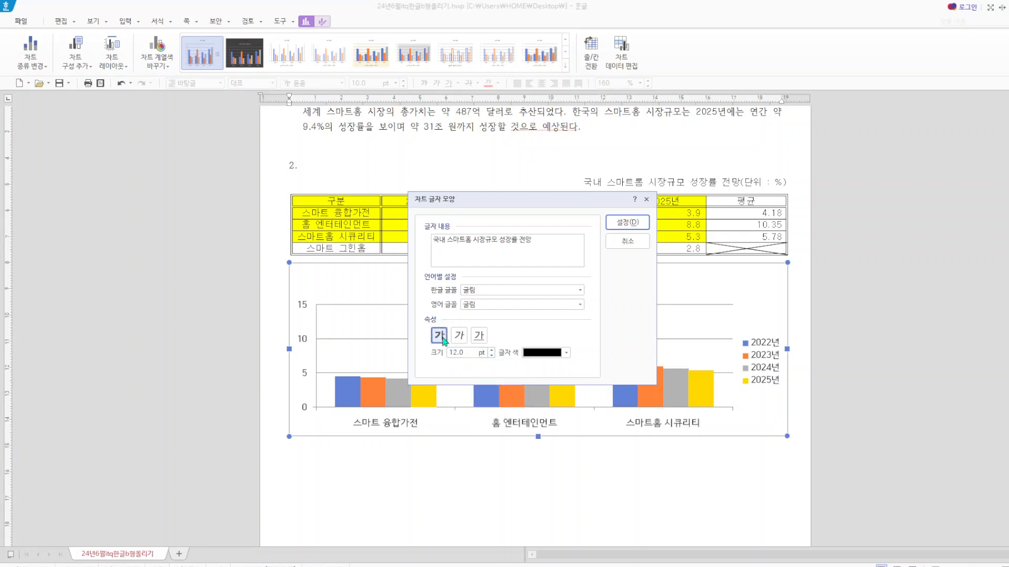
pyautogui.click(627, 223)
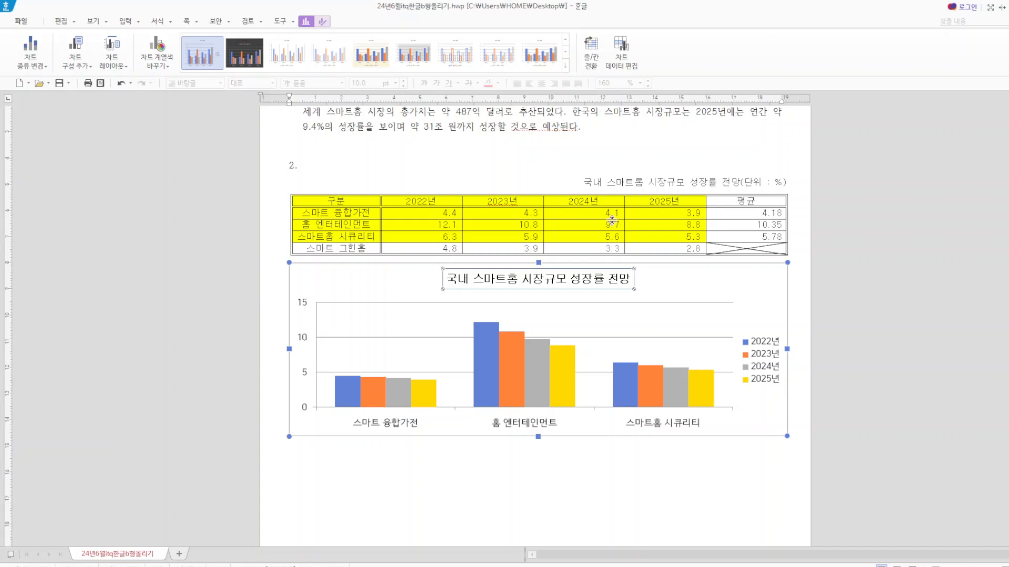
# - Give the chart title a black outline and a diagonal lower-right shadow
pyautogui.rightClick(615, 283)
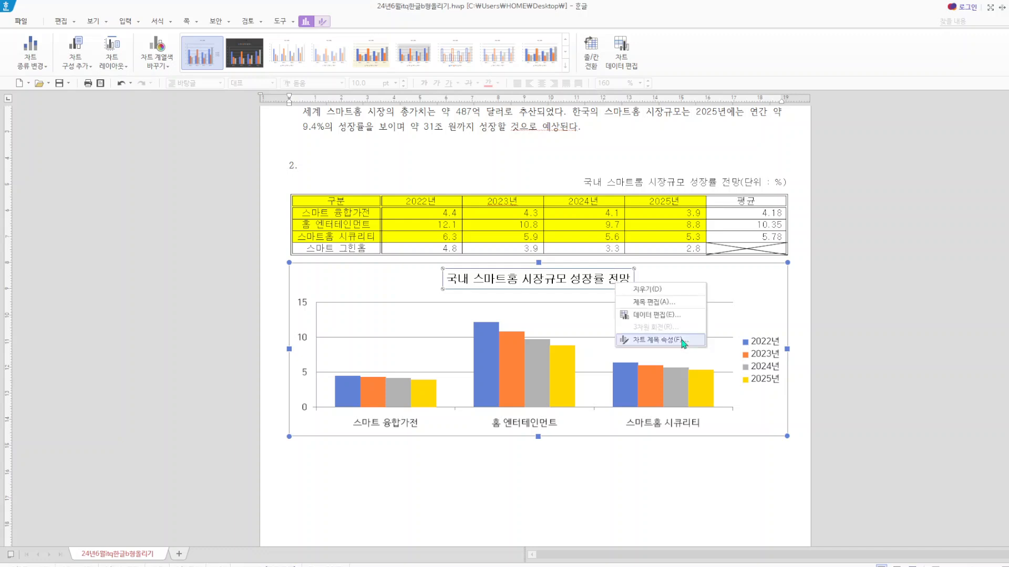
pyautogui.click(683, 342)
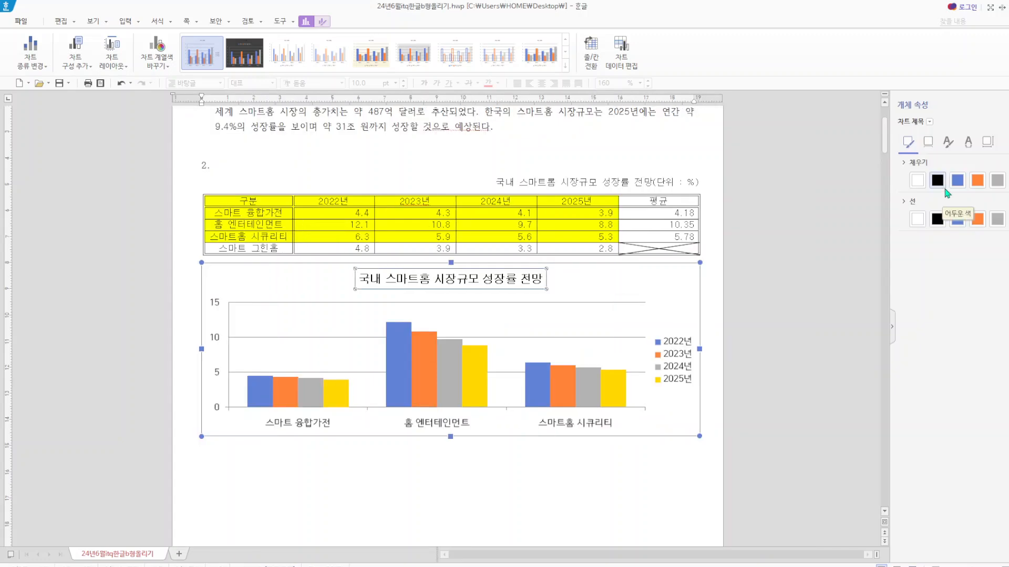
pyautogui.click(937, 220)
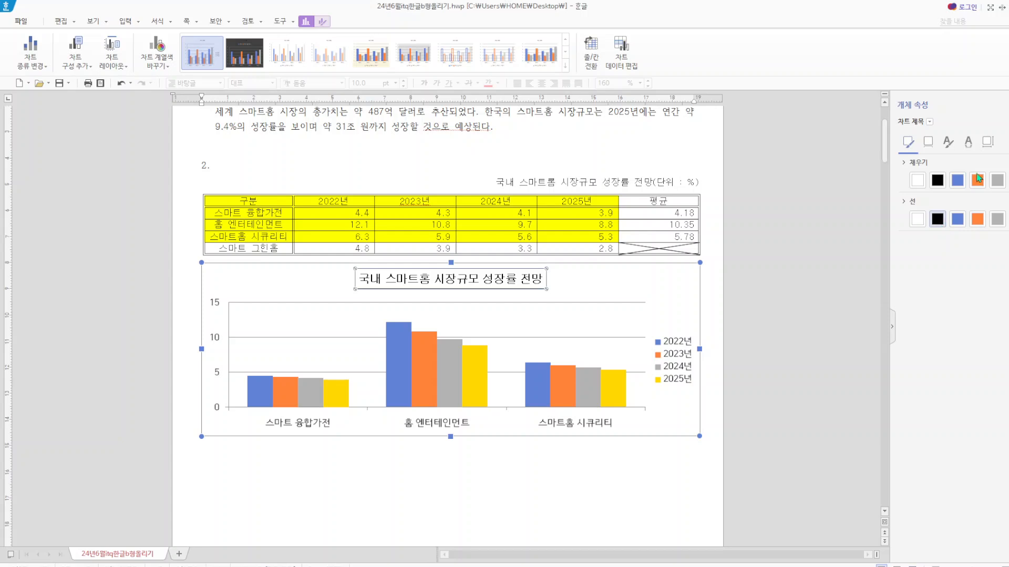
pyautogui.click(928, 142)
pyautogui.click(937, 181)
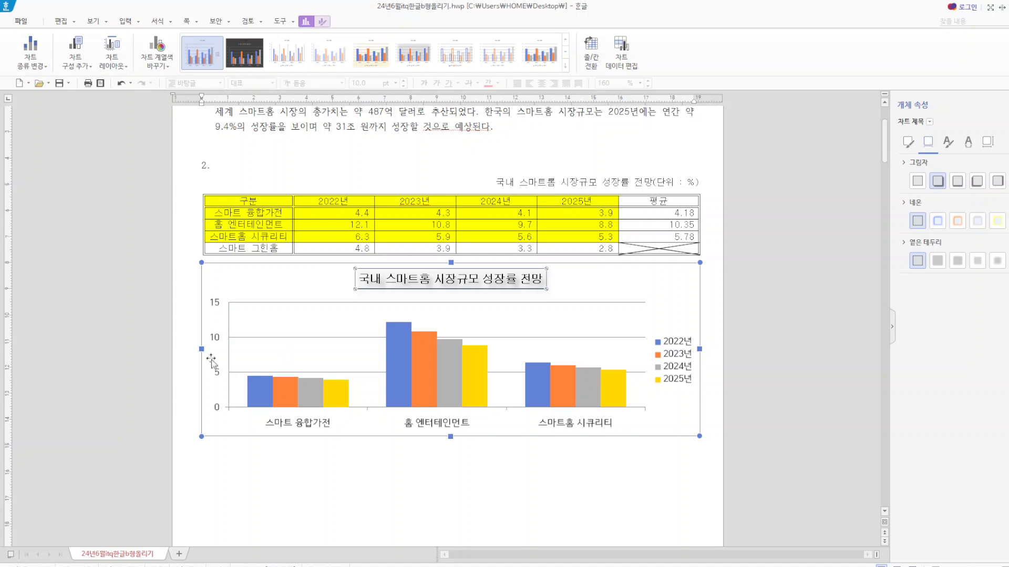
pyautogui.scroll(-15, 506, 450)
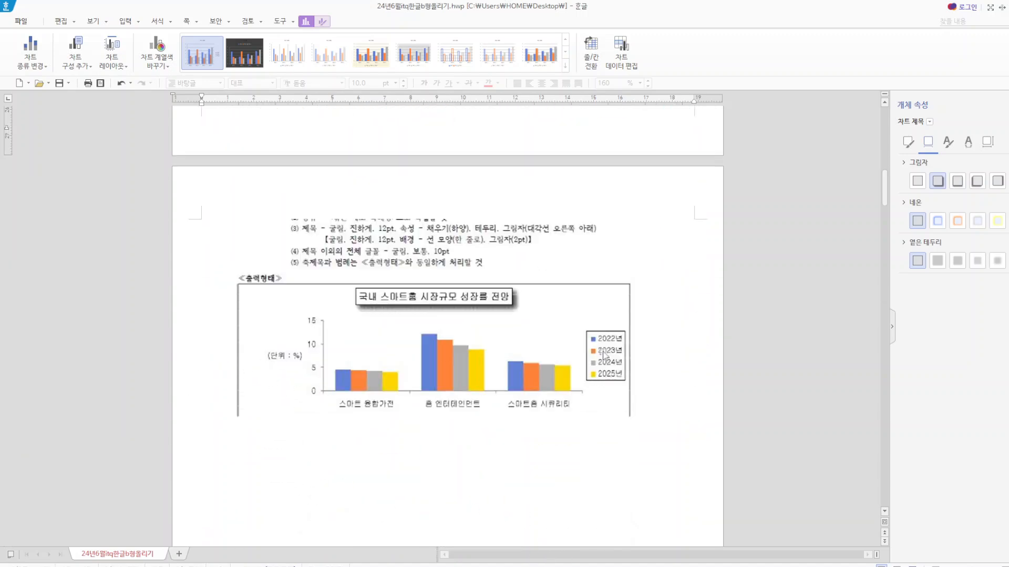
pyautogui.scroll(12, 587, 365)
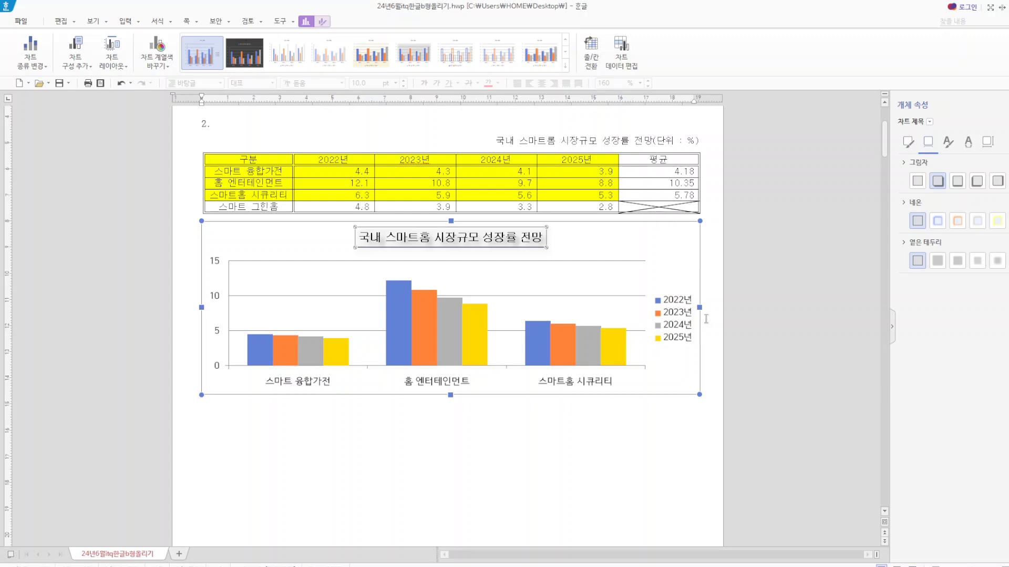
pyautogui.rightClick(668, 326)
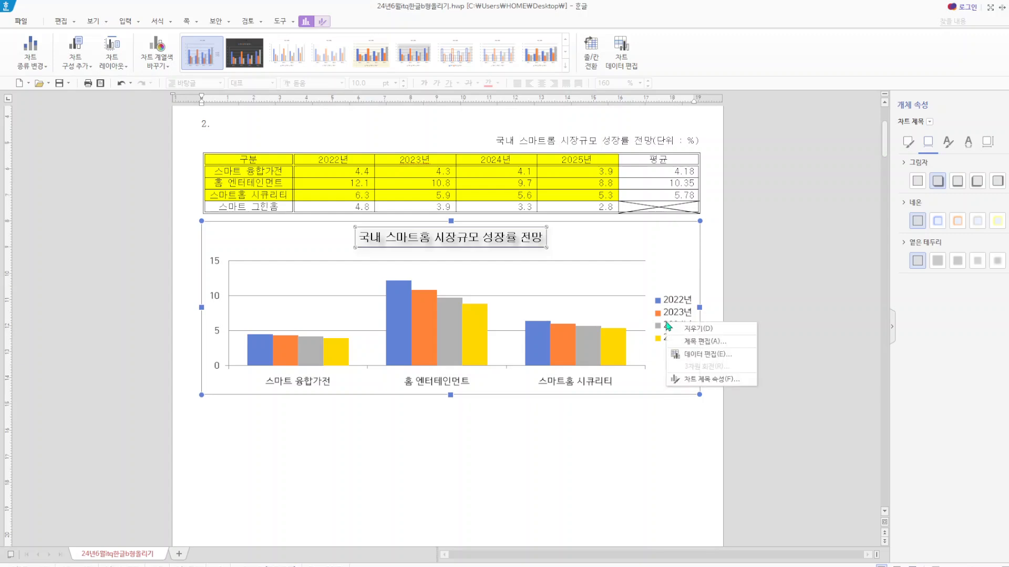
pyautogui.click(699, 342)
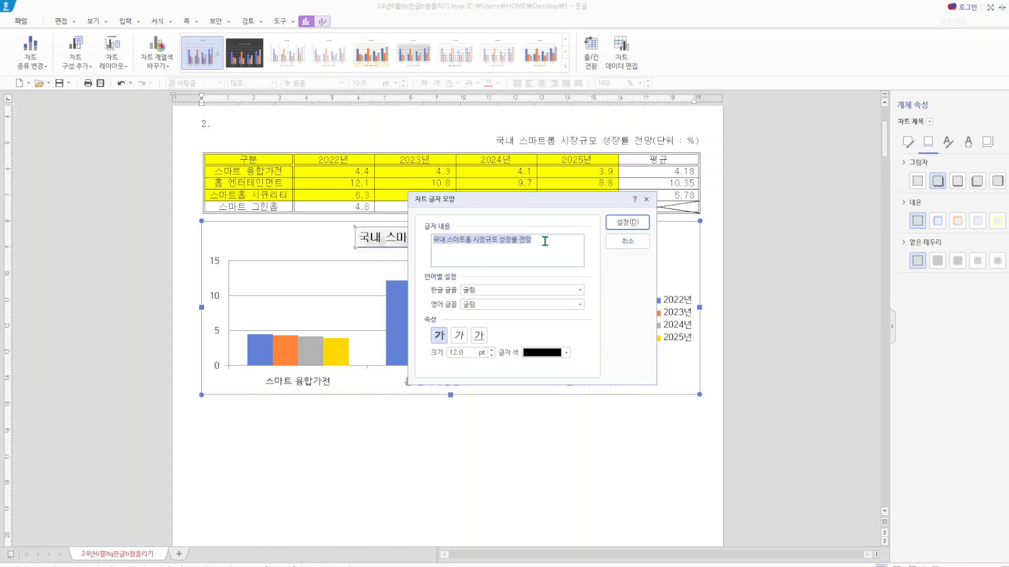
pyautogui.click(628, 222)
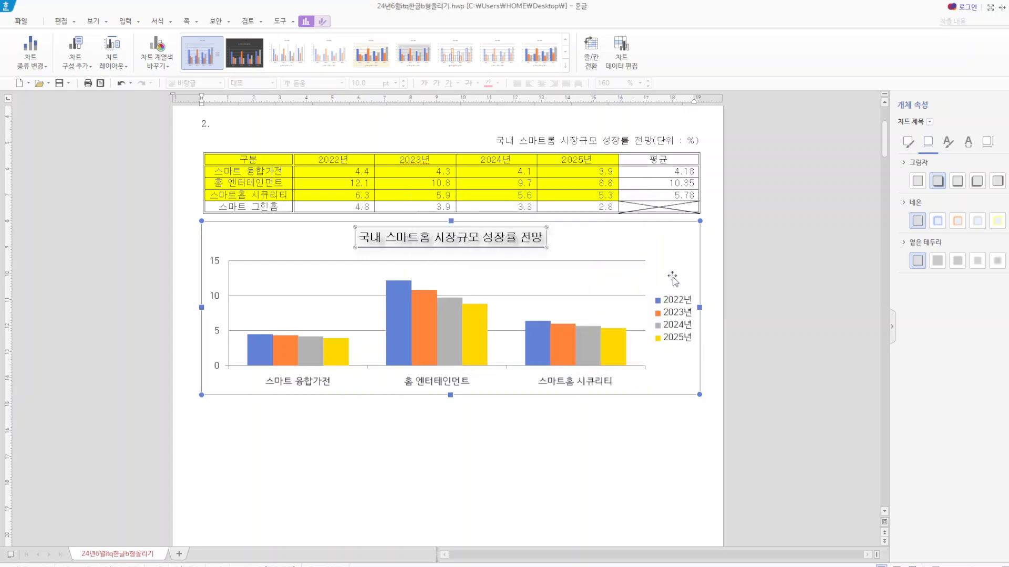
# - Set the chart legend's Korean and English fonts to 굴림
pyautogui.click(678, 323)
pyautogui.rightClick(678, 324)
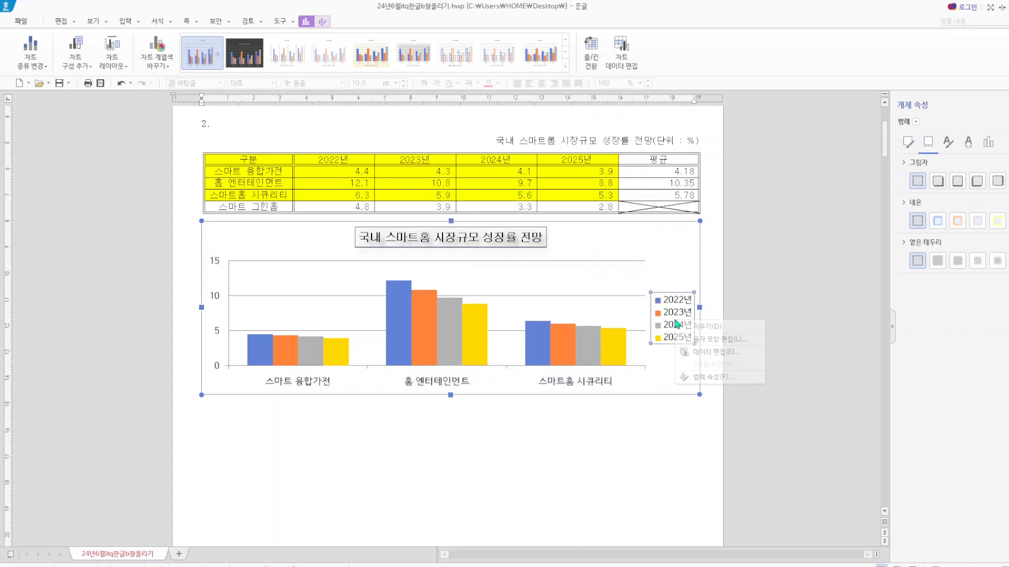
pyautogui.click(699, 340)
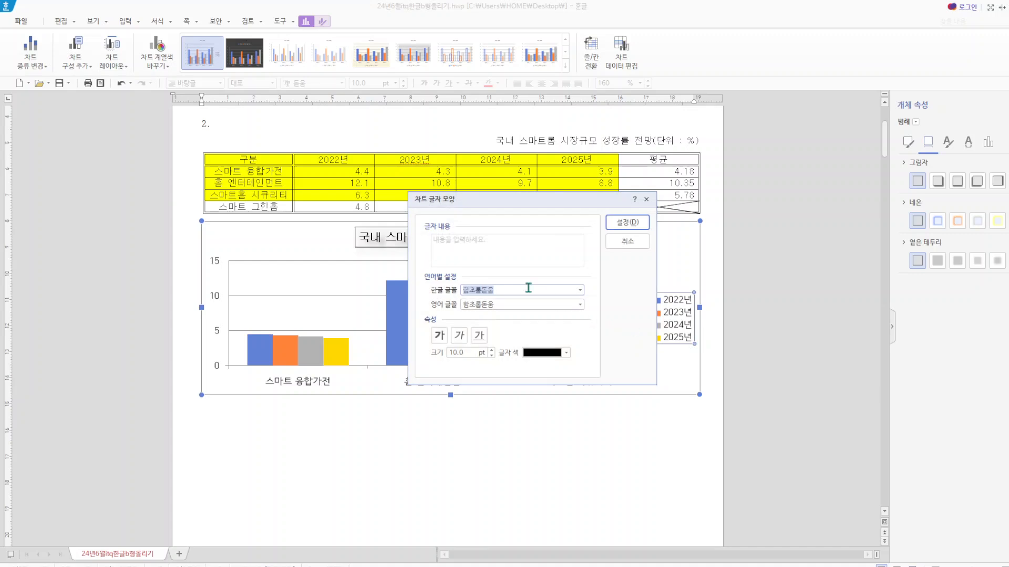
pyautogui.write('굴')
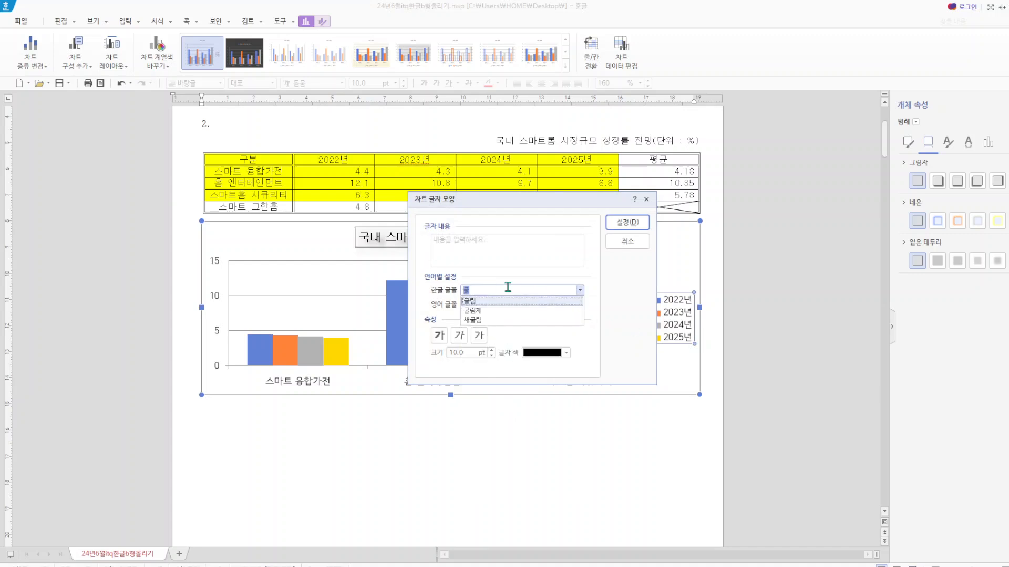
pyautogui.write('림')
pyautogui.press('Return')
pyautogui.press('Tab')
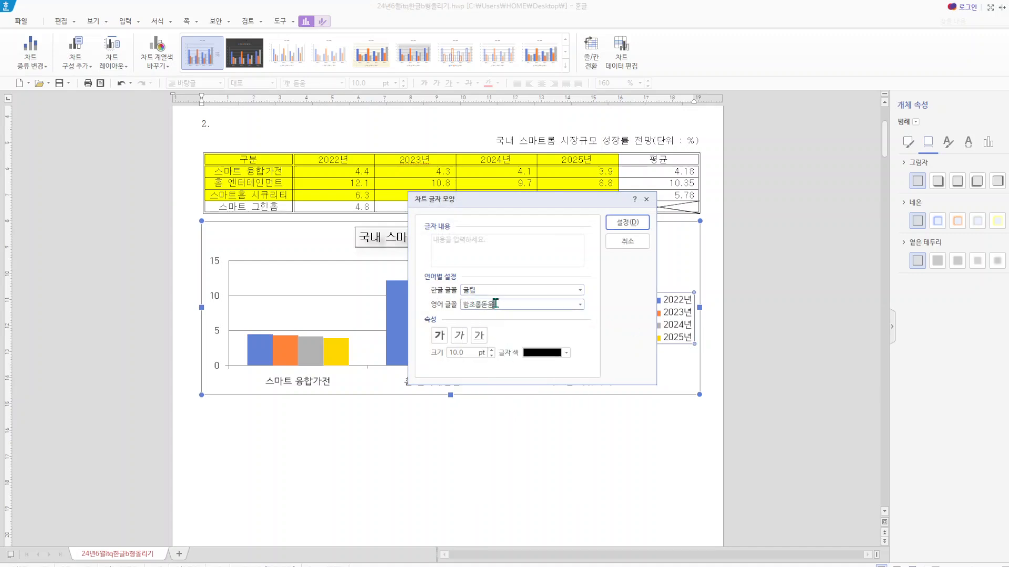
pyautogui.write('굴림')
pyautogui.press('Return')
pyautogui.click(627, 226)
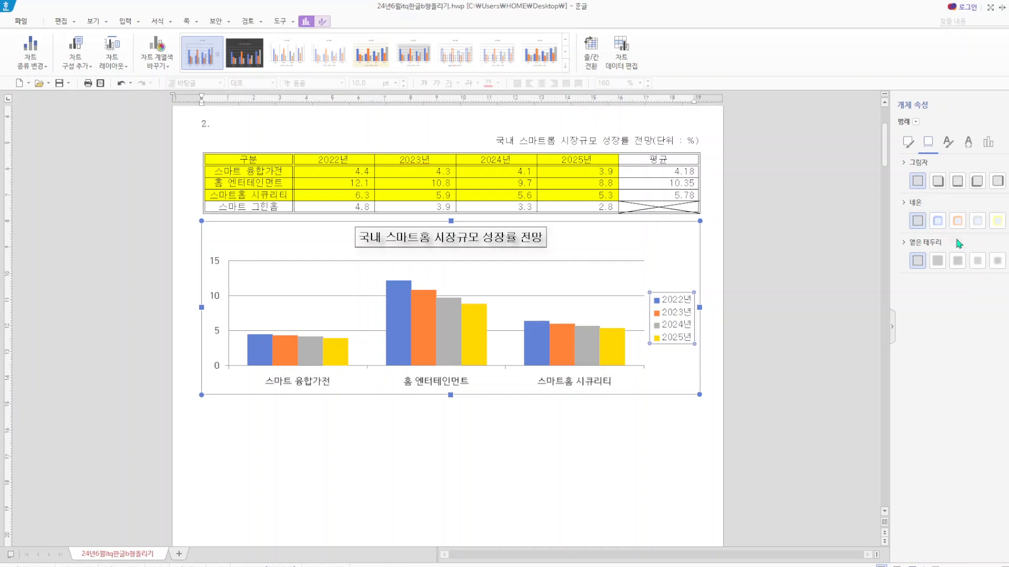
# - Add a black outline around the chart legend and select the chart again
pyautogui.click(905, 143)
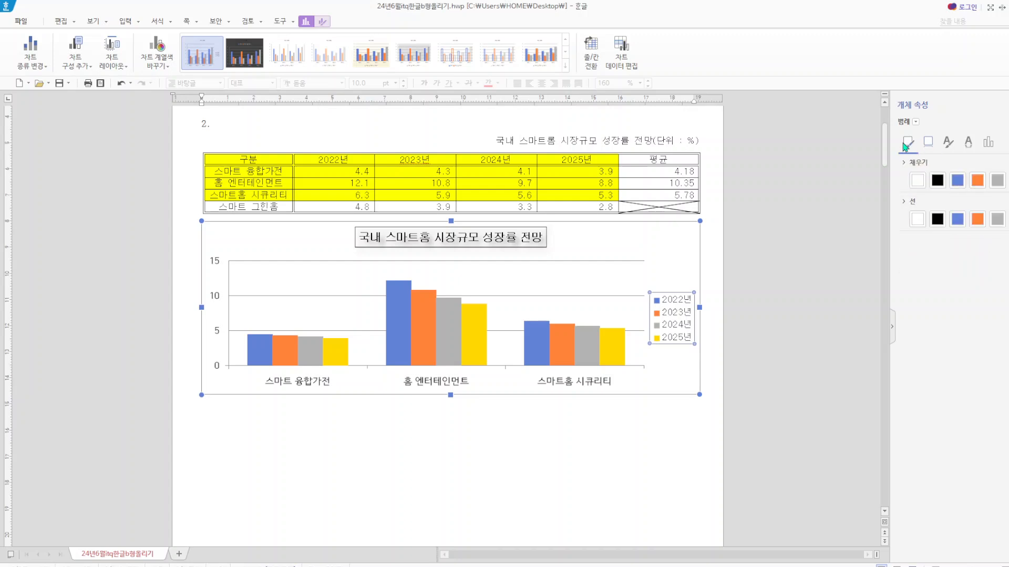
pyautogui.click(937, 220)
pyautogui.click(633, 447)
pyautogui.click(572, 387)
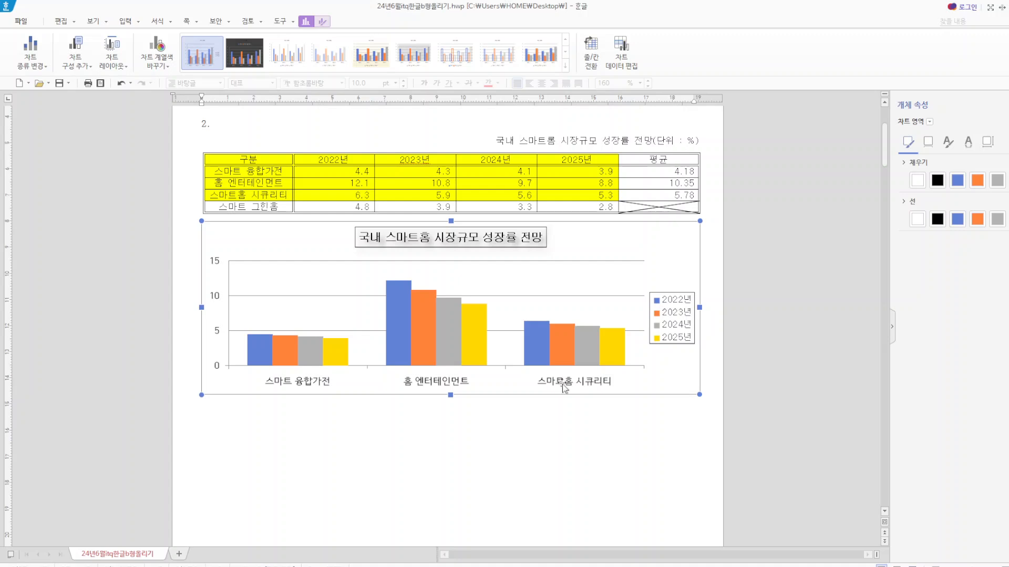
# - Set the chart's category axis labels to 굴림 for both the Korean and English fonts
pyautogui.click(565, 388)
pyautogui.rightClick(564, 388)
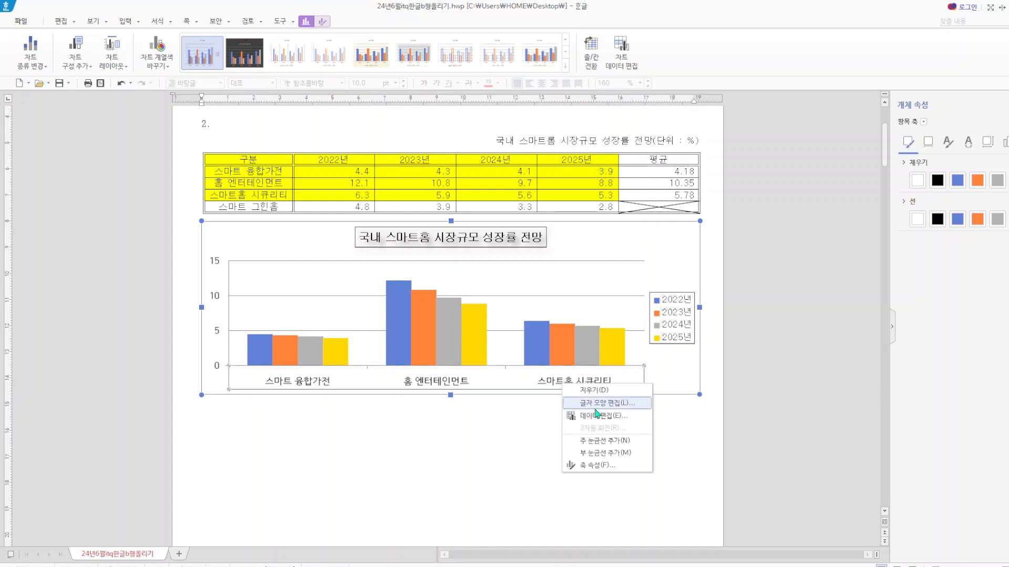
pyautogui.click(599, 403)
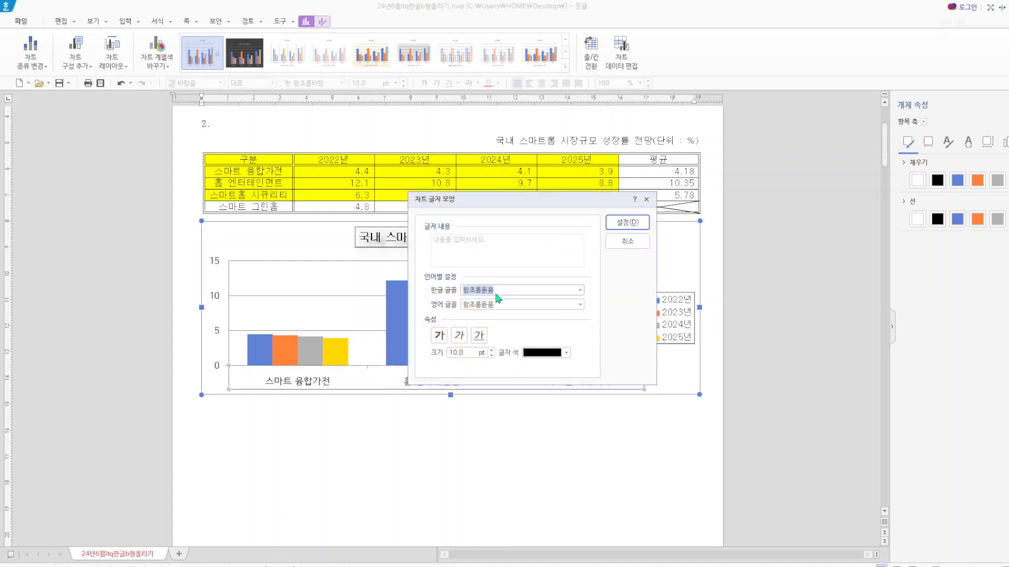
pyautogui.write('굴림')
pyautogui.click(486, 304)
pyautogui.click(483, 305)
pyautogui.moveTo(504, 302); pyautogui.dragTo(449, 305)
pyautogui.write('굴림')
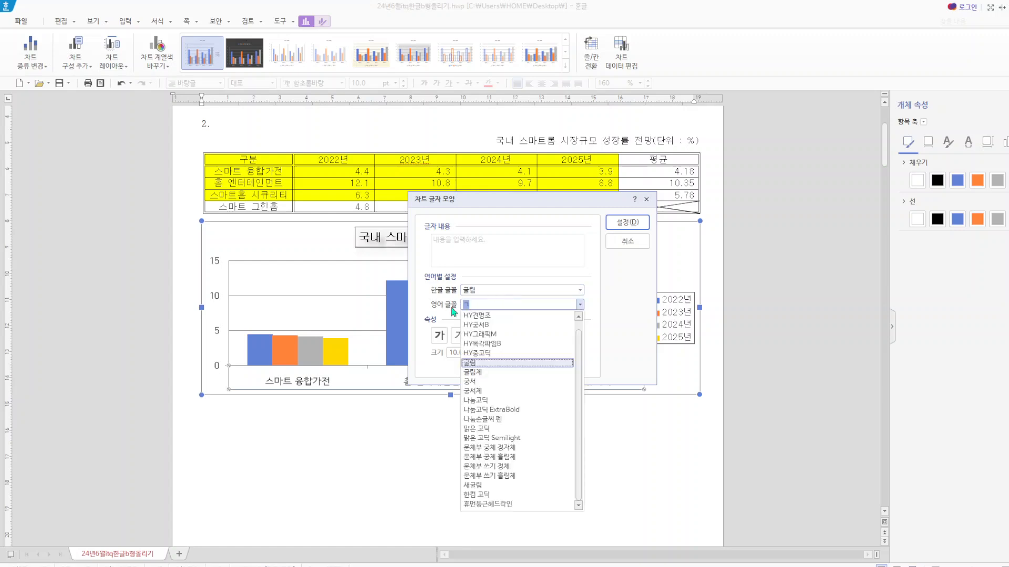
pyautogui.press('Return')
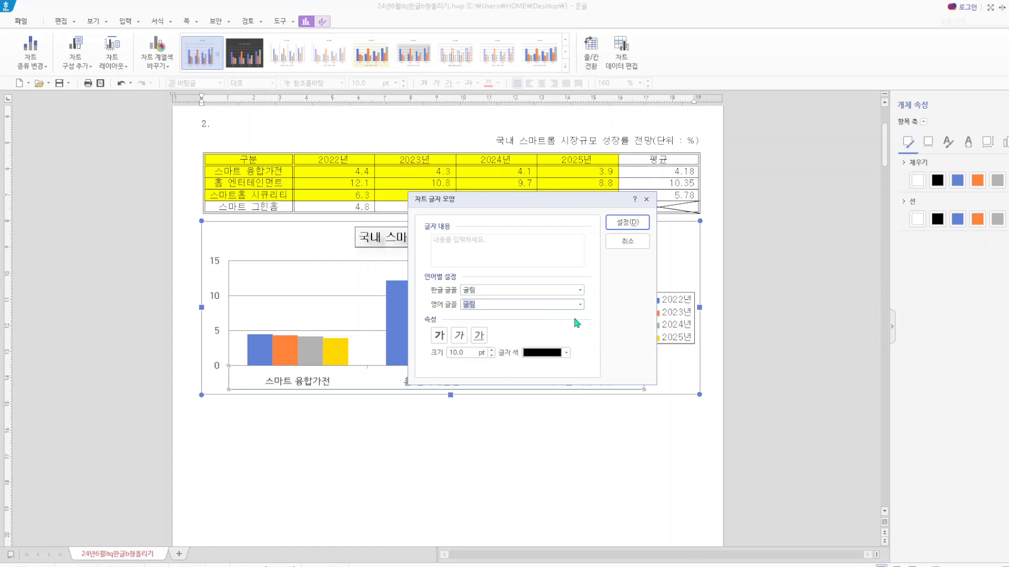
pyautogui.click(627, 222)
# - Add a primary vertical axis title to the chart with the text (단위 : %)
pyautogui.scroll(-10, 533, 469)
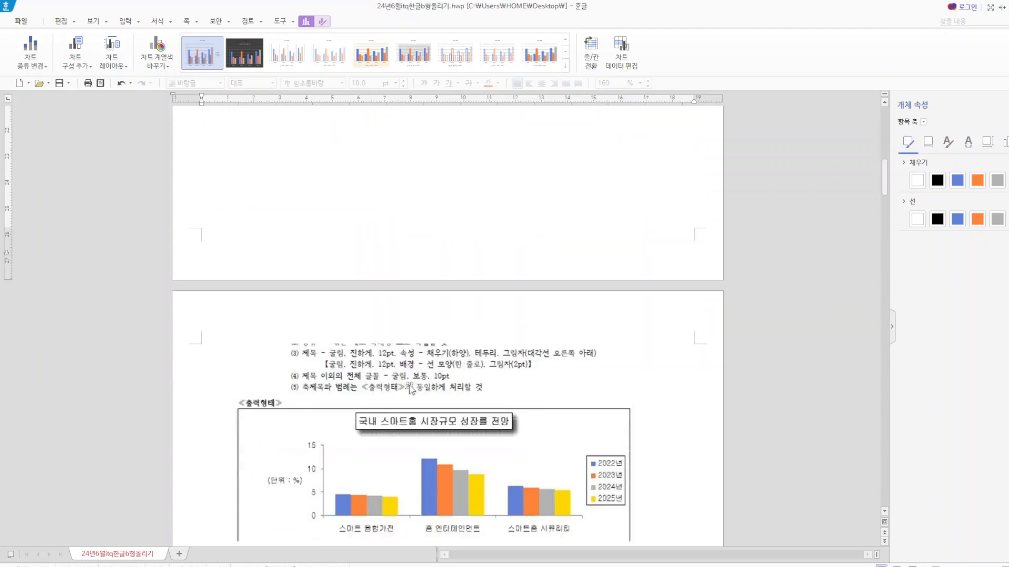
pyautogui.scroll(10, 409, 386)
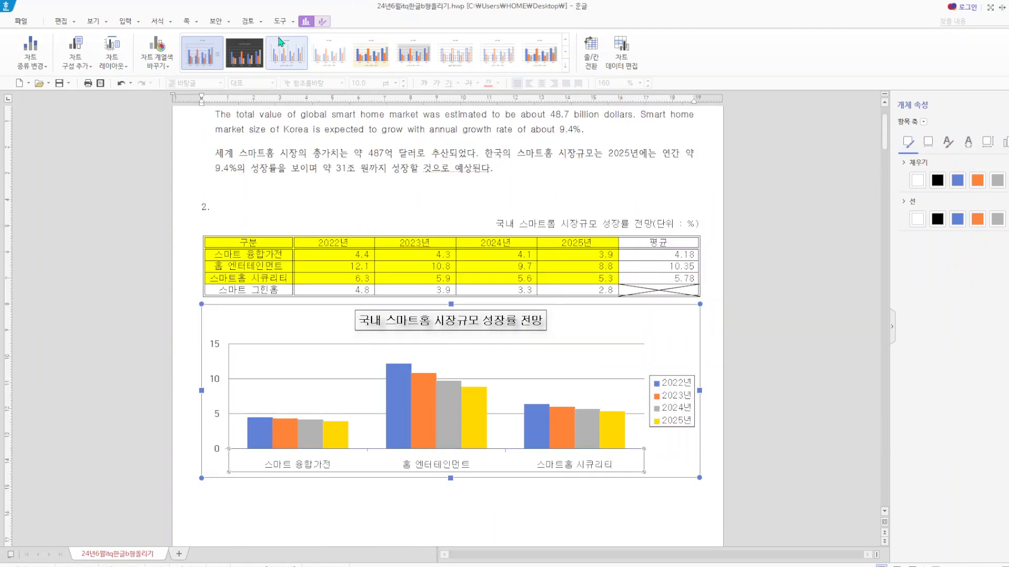
pyautogui.click(78, 68)
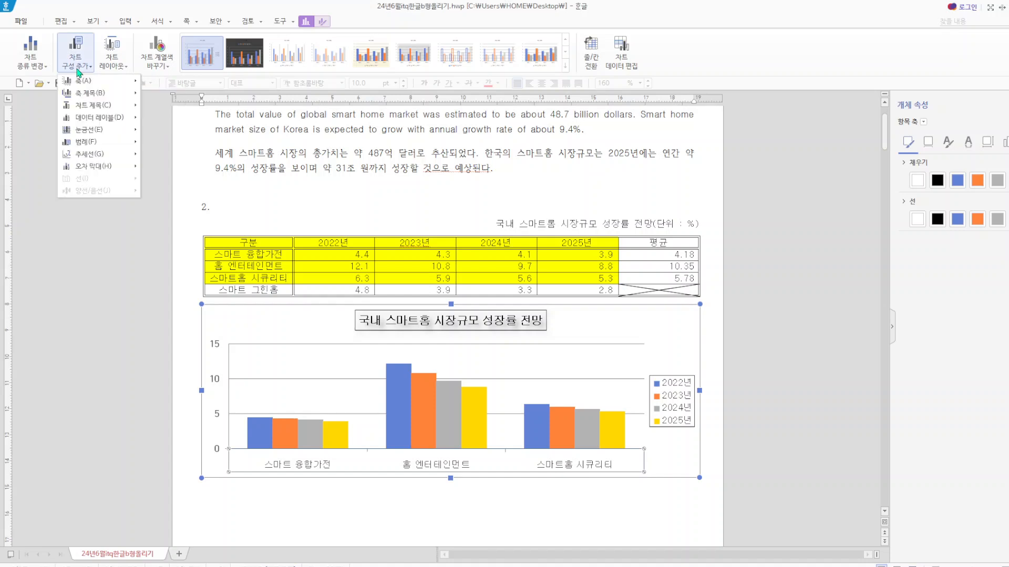
pyautogui.moveTo(93, 95)
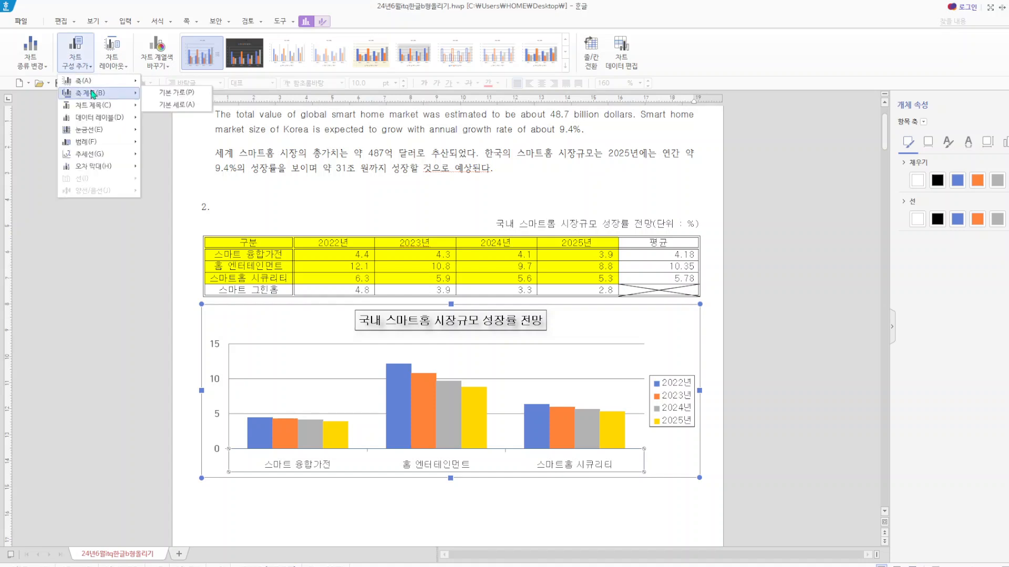
pyautogui.click(175, 105)
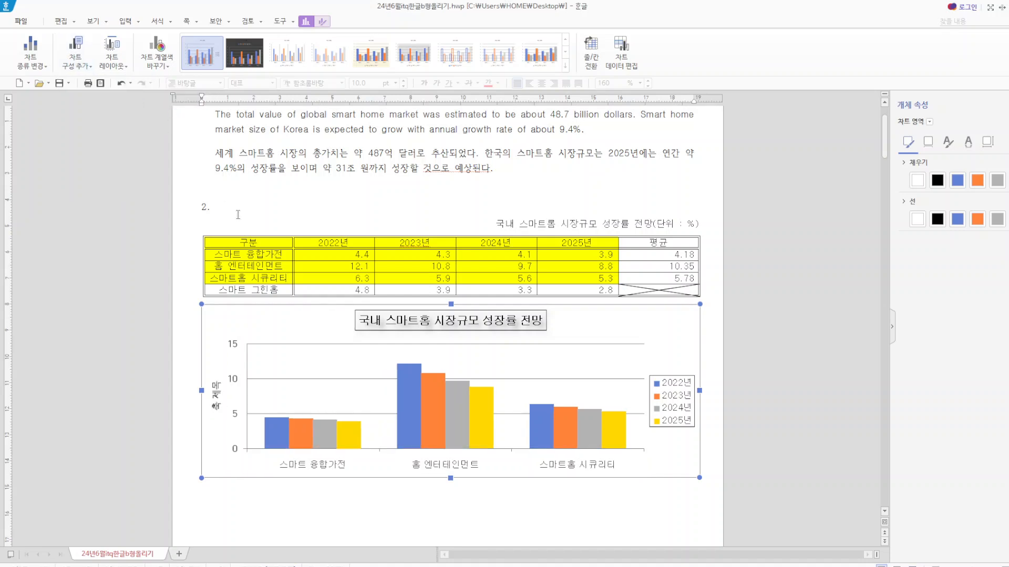
pyautogui.click(216, 402)
pyautogui.rightClick(216, 402)
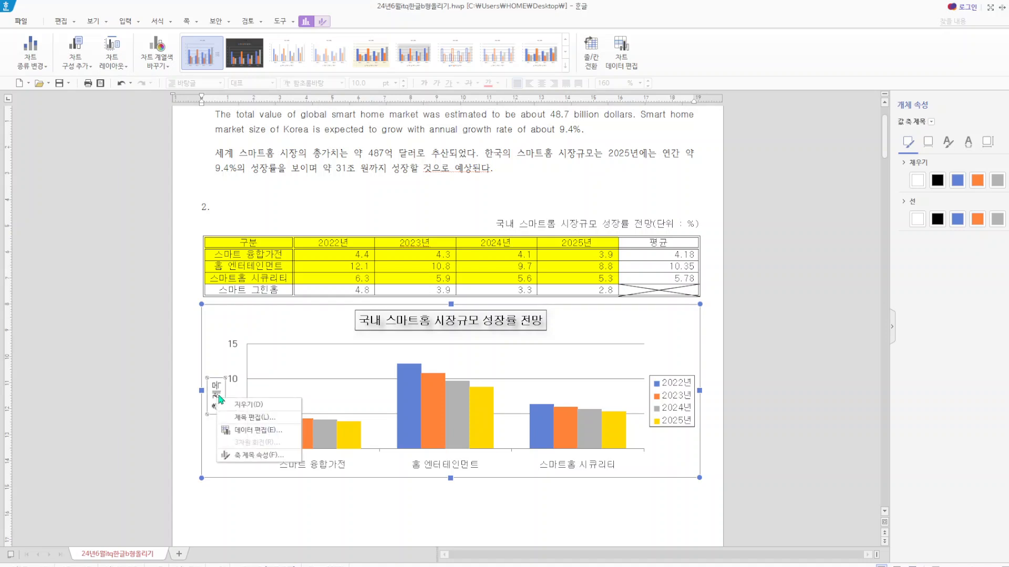
pyautogui.click(254, 418)
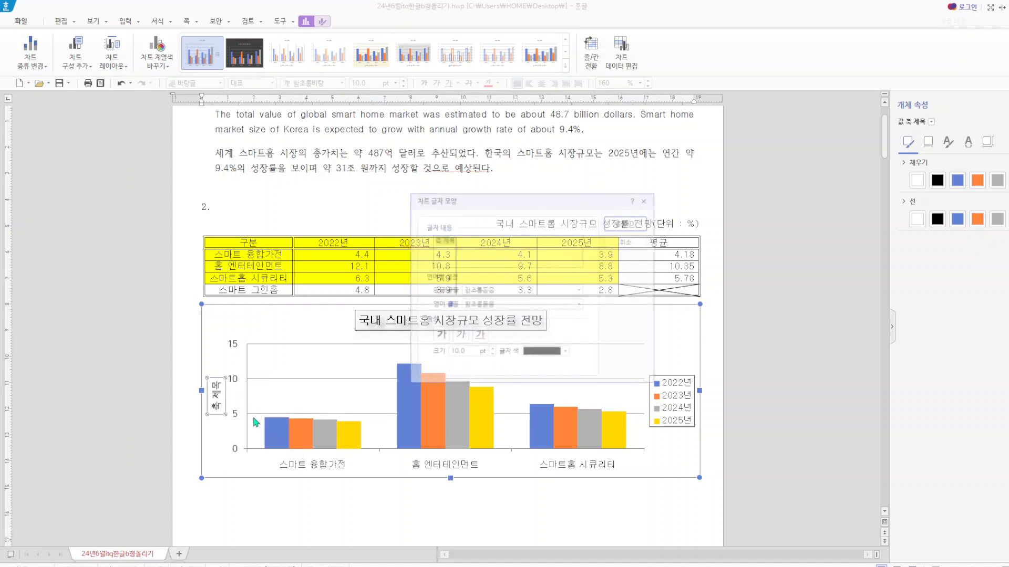
pyautogui.write('ㄷ')
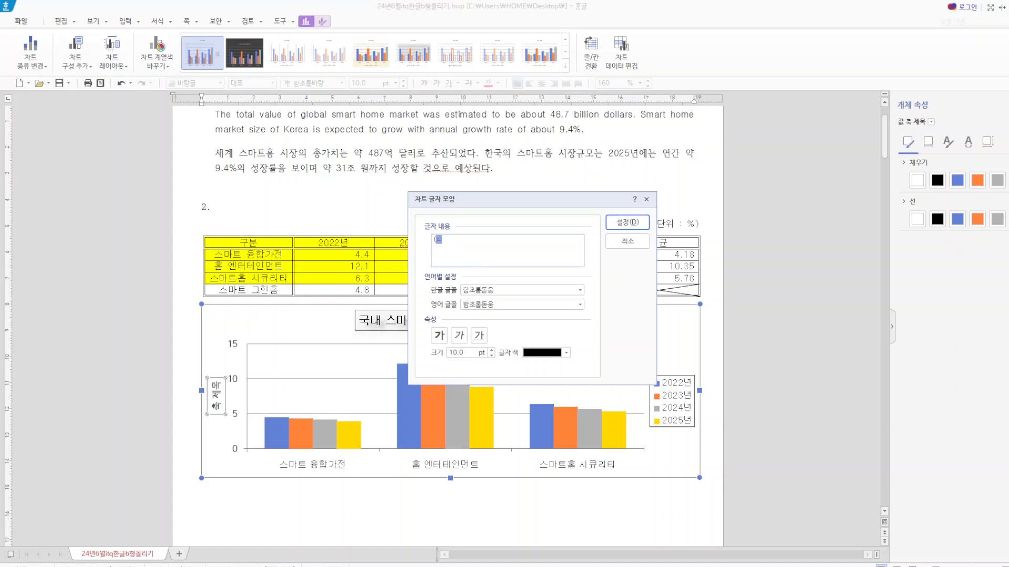
pyautogui.write('단위 : %')
# - Set the value axis title's Korean and English fonts to 굴림
pyautogui.click(507, 290)
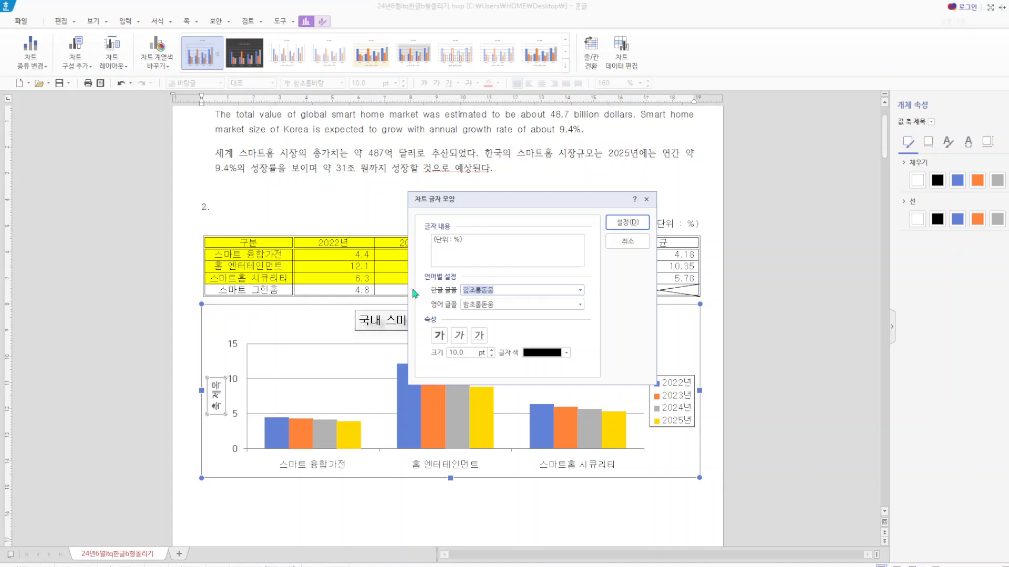
pyautogui.write('굴림')
pyautogui.press('Return')
pyautogui.click(499, 306)
pyautogui.write('굴')
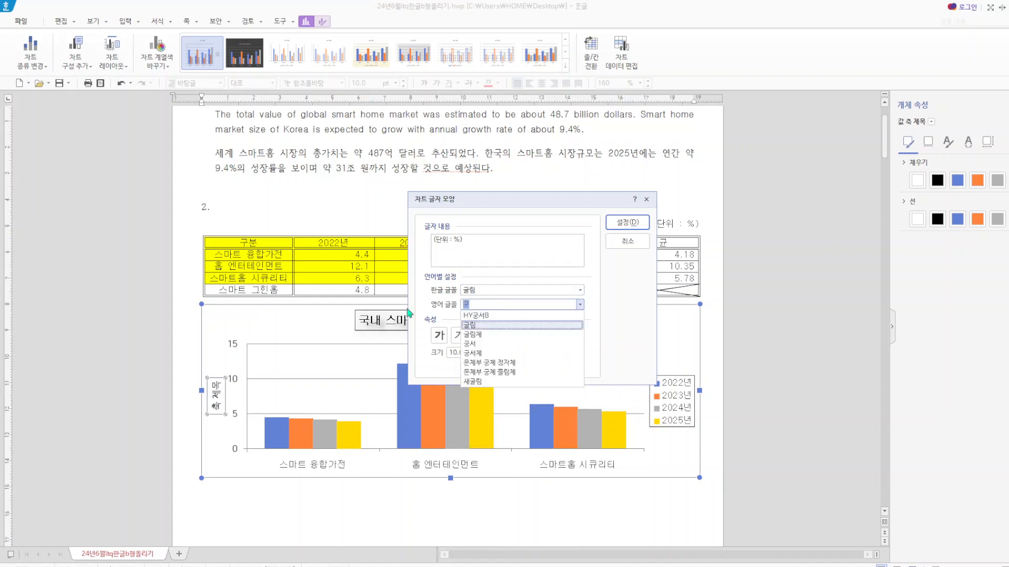
pyautogui.write('림')
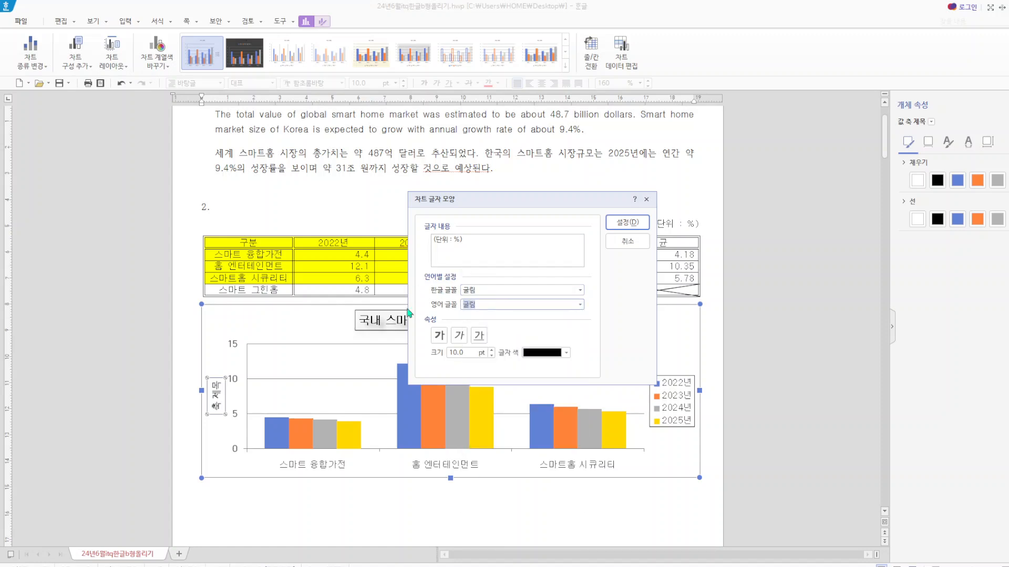
pyautogui.click(638, 224)
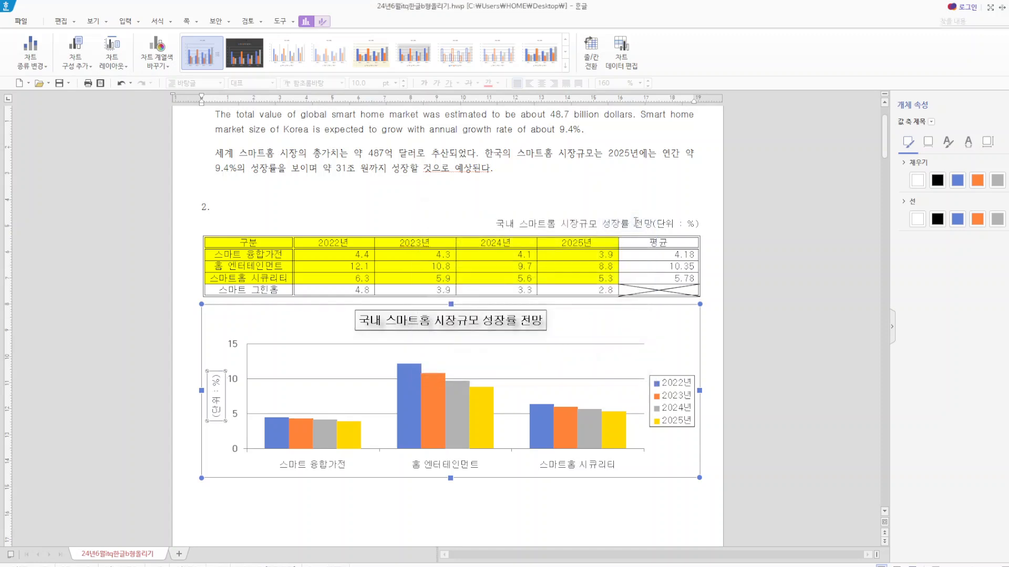
# - Change the value axis title's text direction to horizontal (가로) and deselect the chart
pyautogui.click(989, 147)
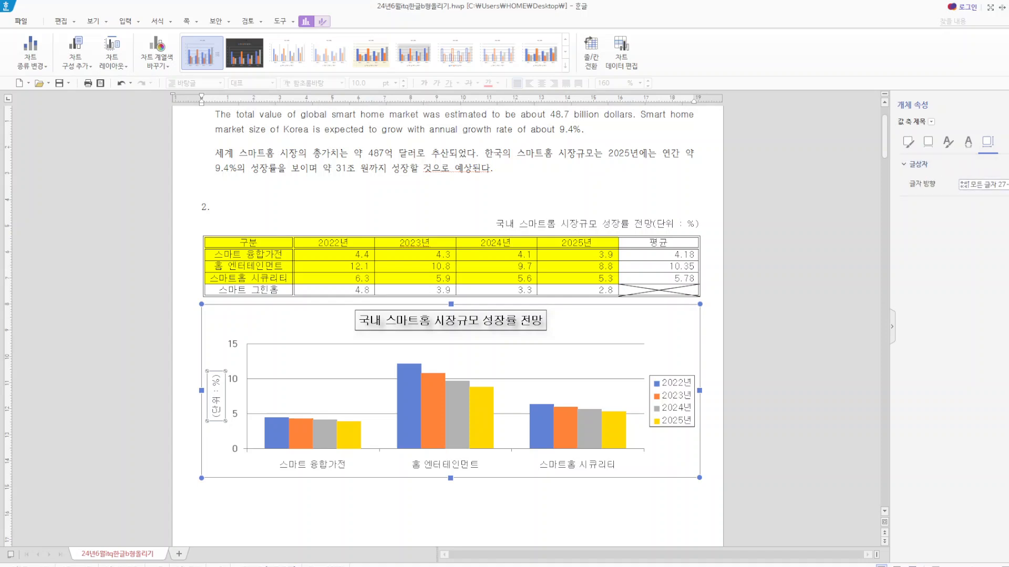
pyautogui.click(1003, 184)
pyautogui.click(995, 196)
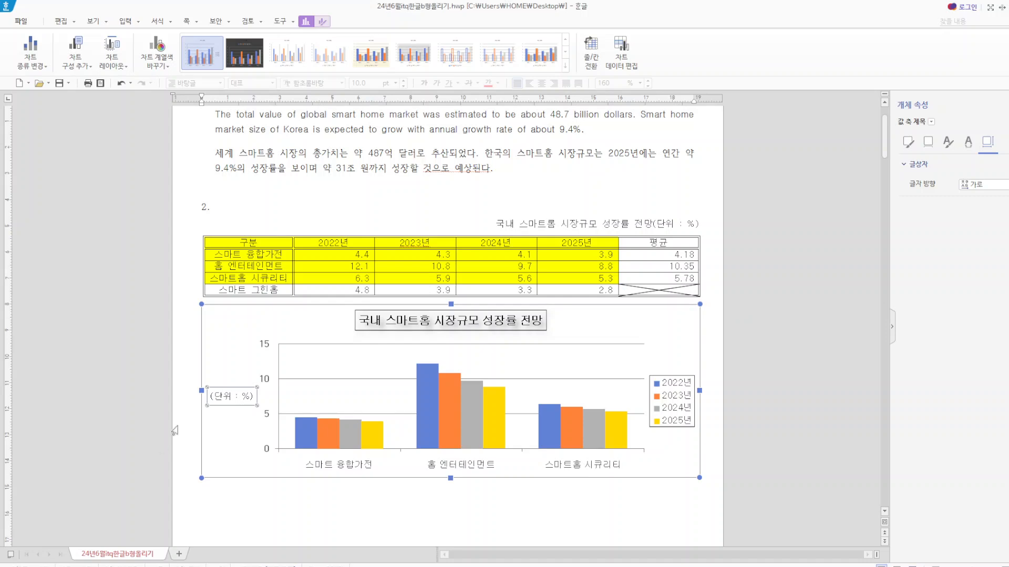
pyautogui.click(685, 522)
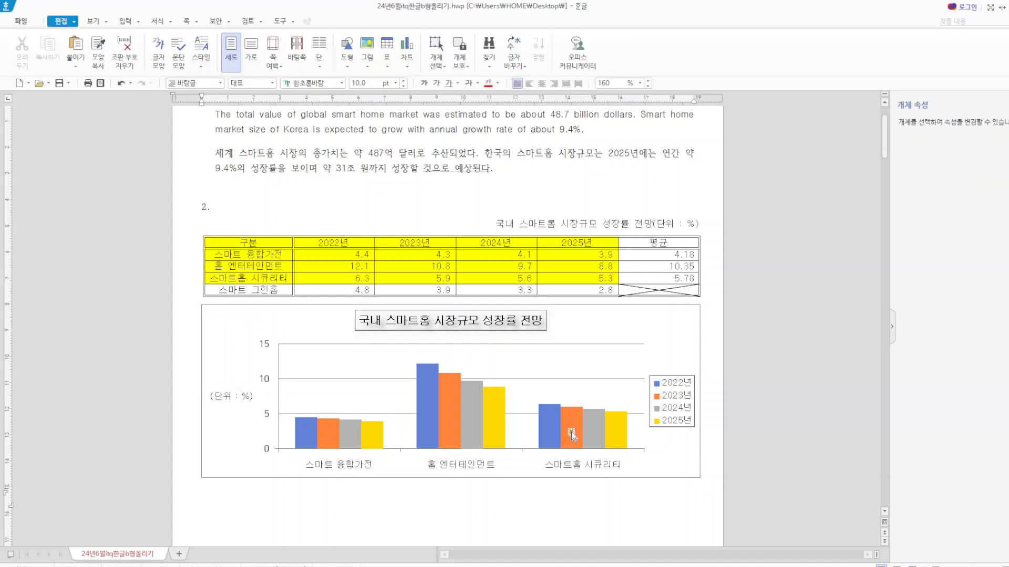
# - Compare the chart with the reference picture on the following page and delete that picture
pyautogui.scroll(-10, 619, 394)
pyautogui.scroll(-3, 582, 443)
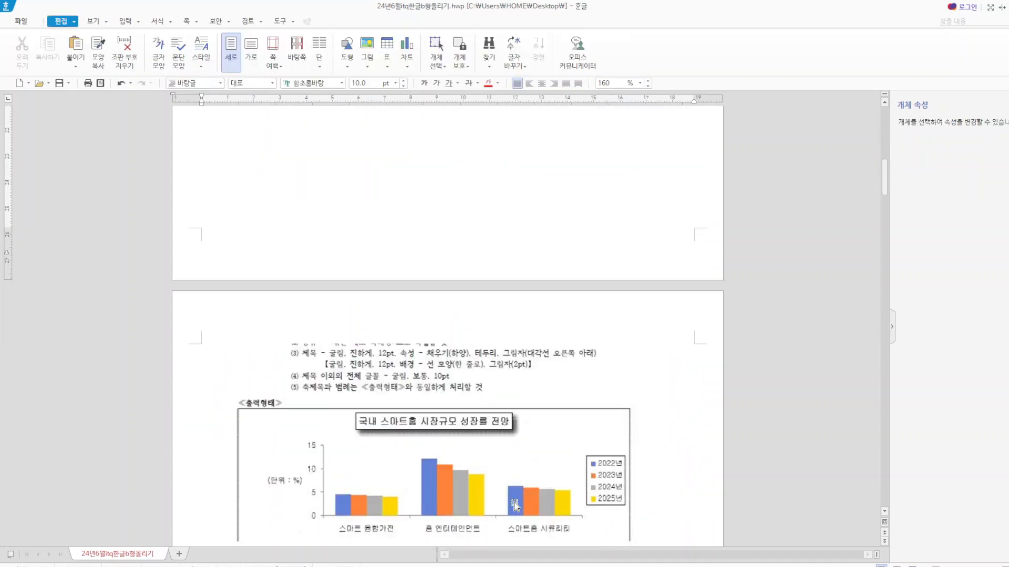
pyautogui.scroll(-2, 554, 498)
pyautogui.scroll(-8, 560, 349)
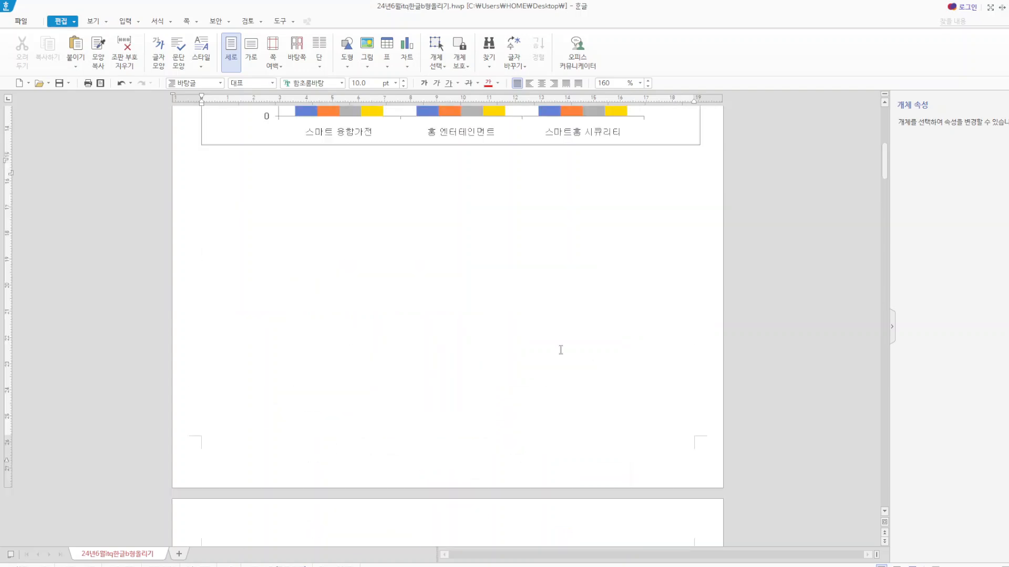
pyautogui.scroll(8, 577, 362)
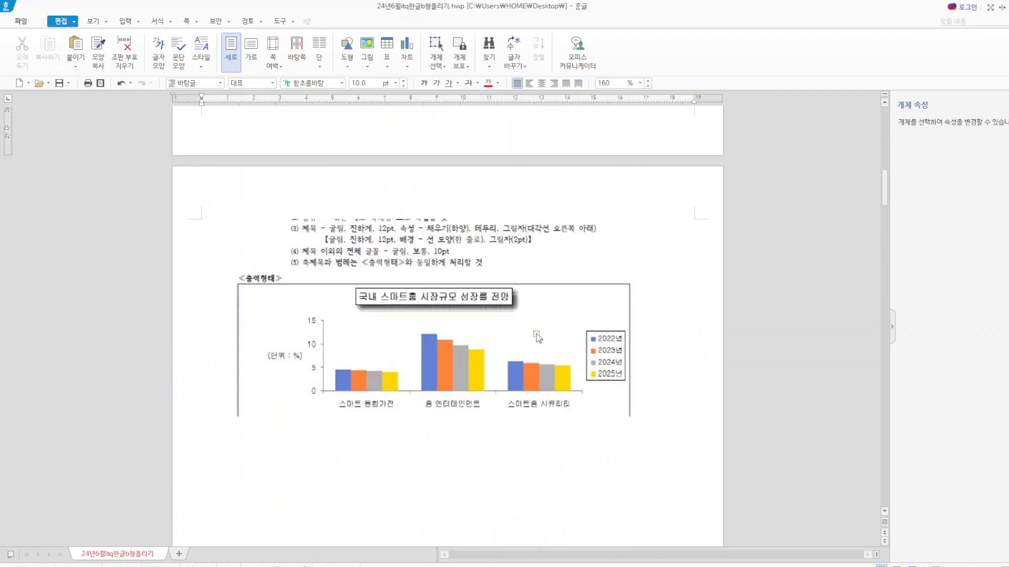
pyautogui.click(543, 297)
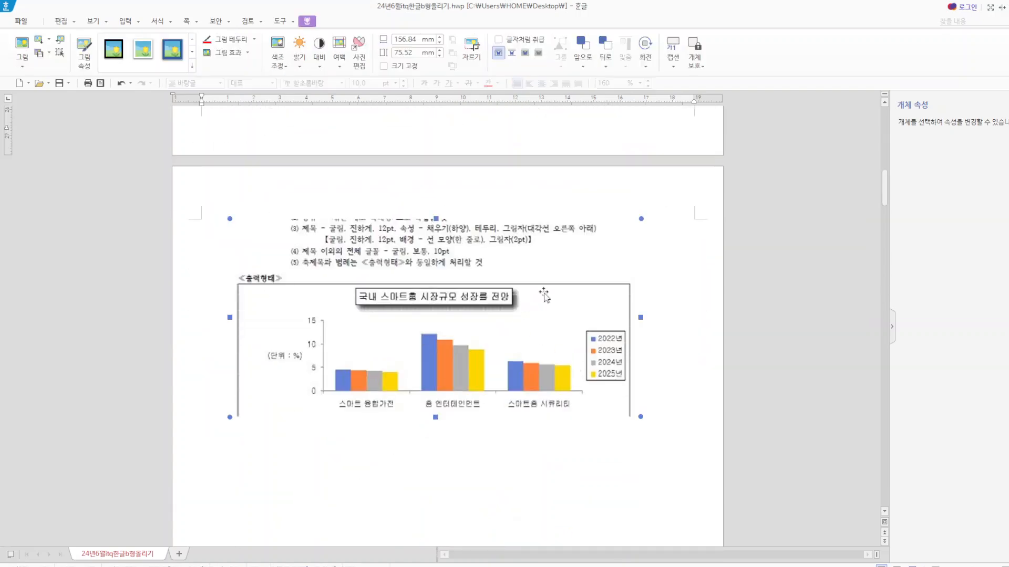
pyautogui.press('Delete')
pyautogui.scroll(4, 551, 303)
pyautogui.scroll(-6, 552, 315)
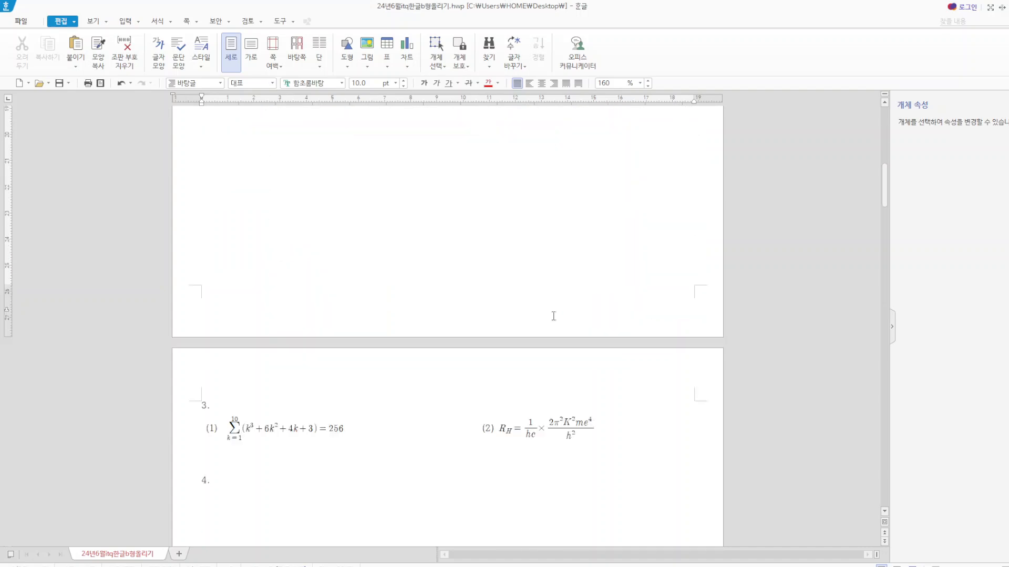
# - Remove the value axis major gridlines from the item 2 chart
pyautogui.scroll(7, 553, 316)
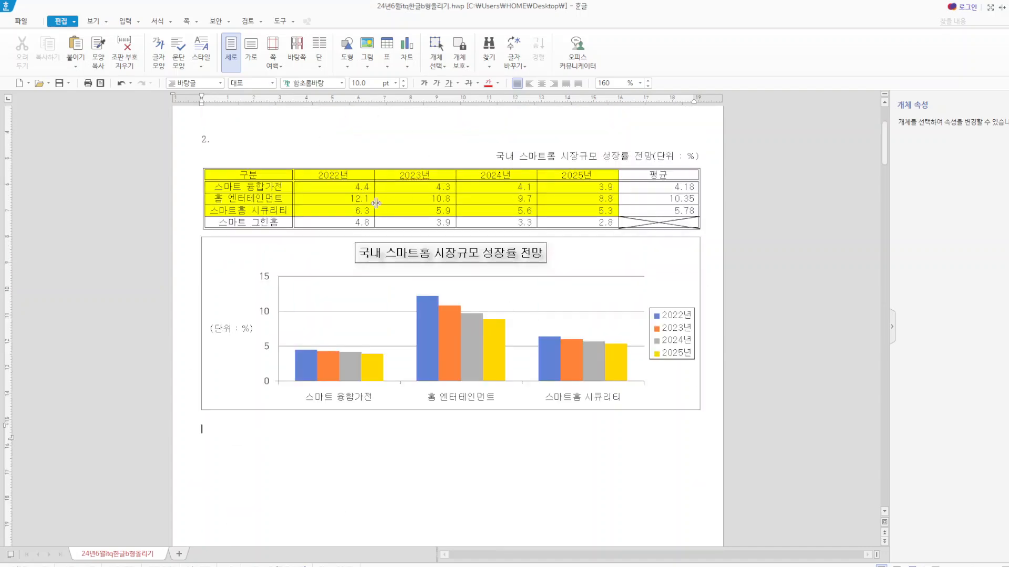
pyautogui.scroll(3, 407, 212)
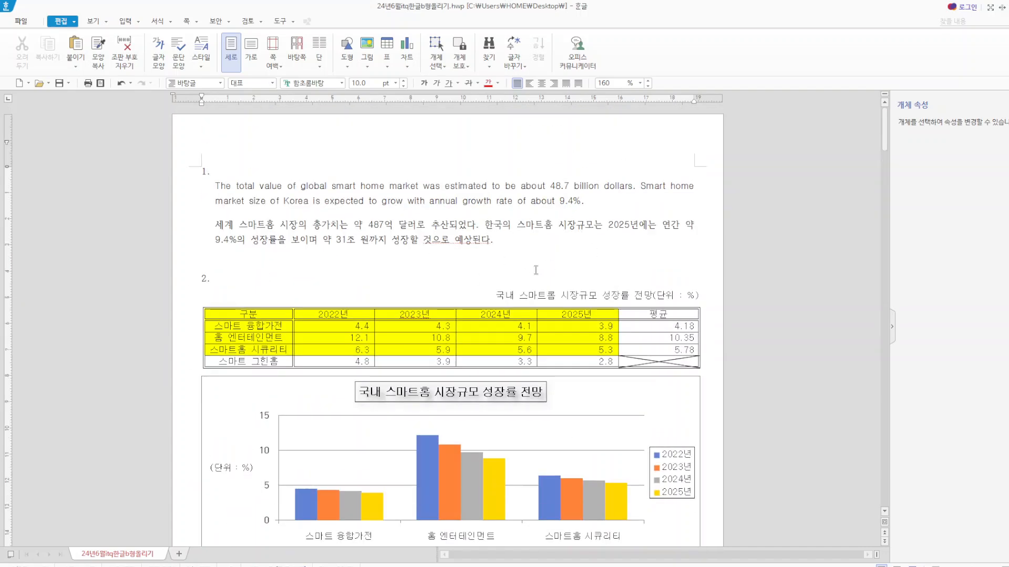
pyautogui.scroll(-3, 404, 217)
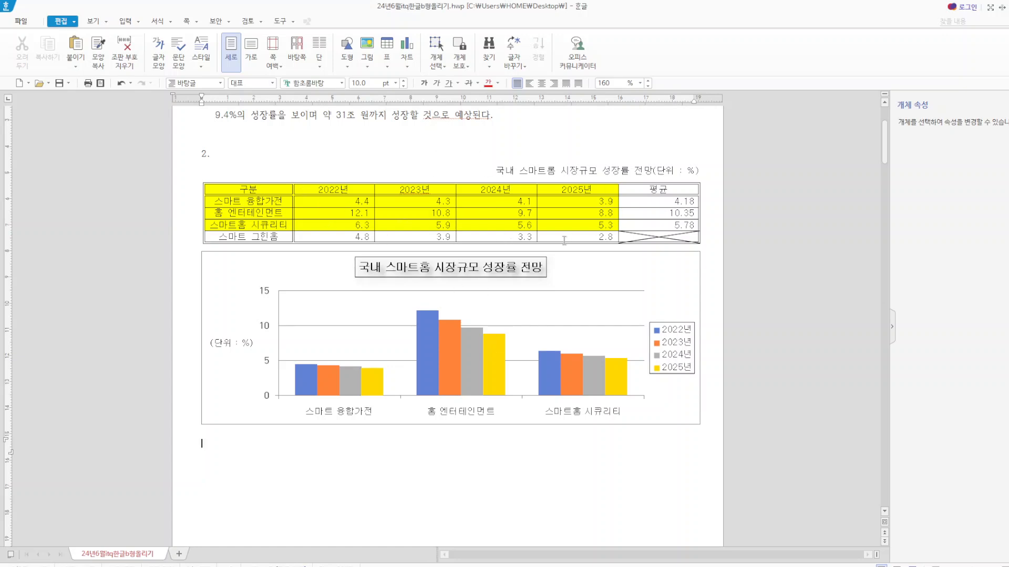
pyautogui.scroll(-10, 640, 306)
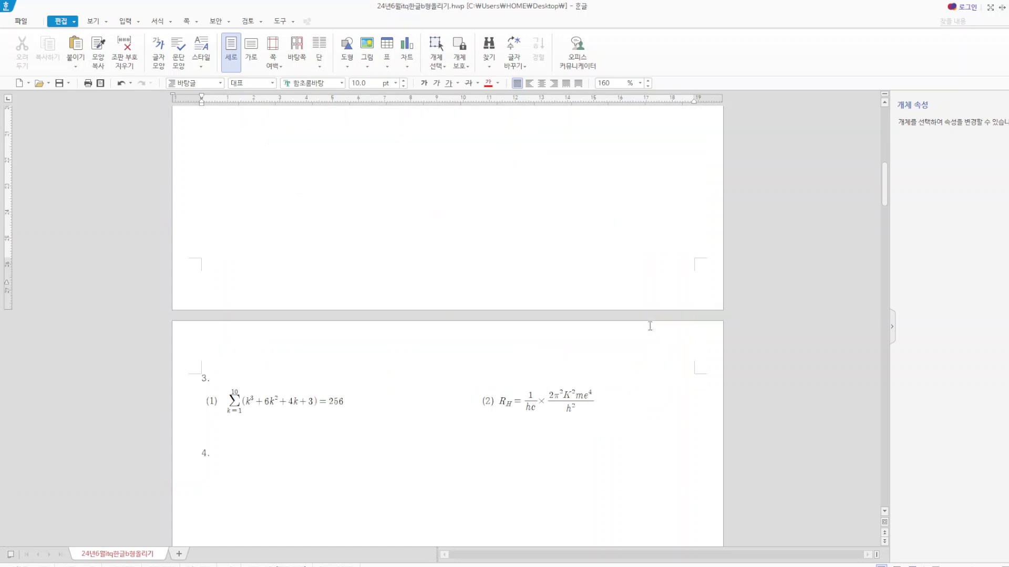
pyautogui.scroll(10, 600, 198)
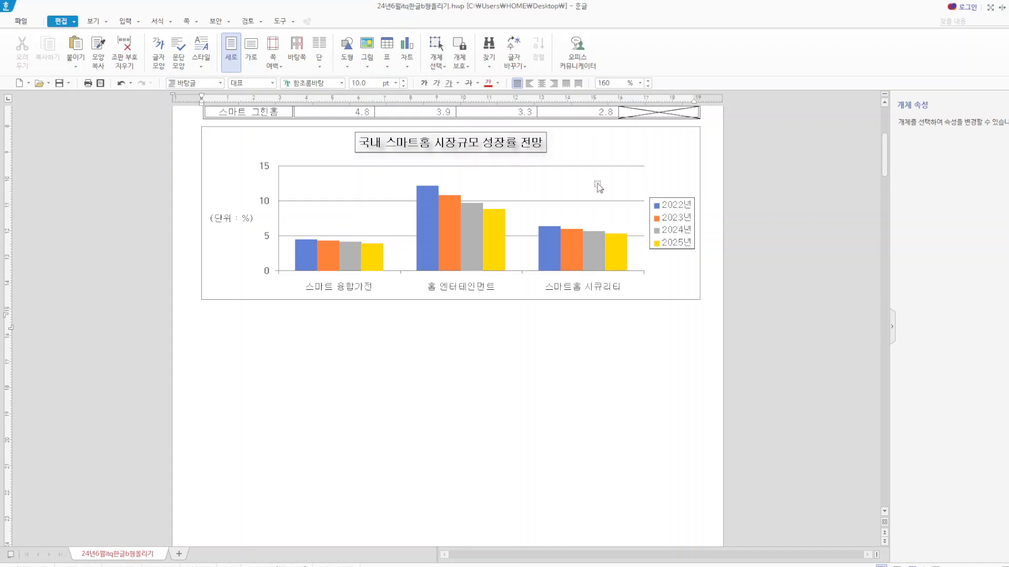
pyautogui.rightClick(589, 171)
pyautogui.click(583, 170)
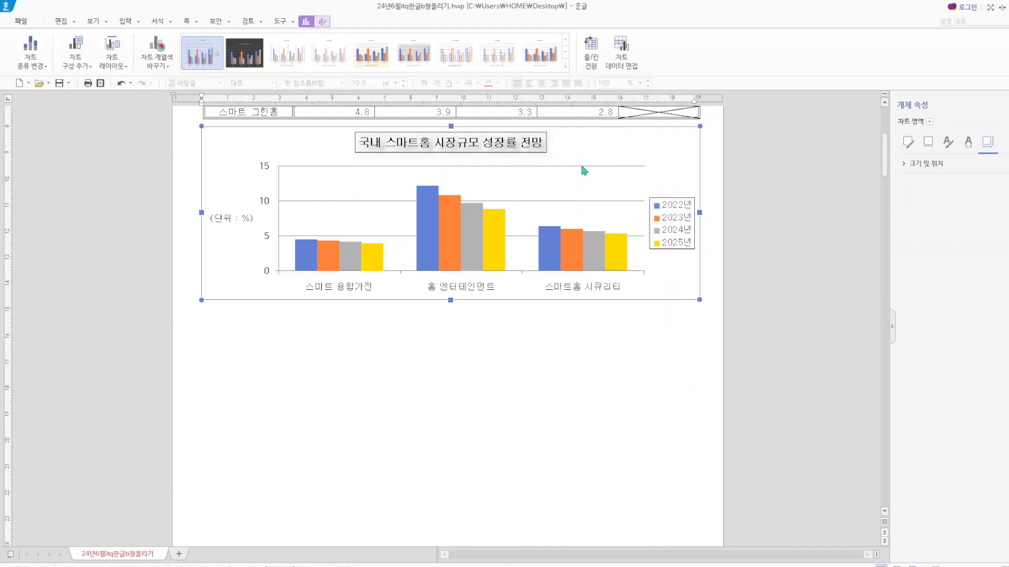
pyautogui.click(583, 167)
pyautogui.rightClick(583, 170)
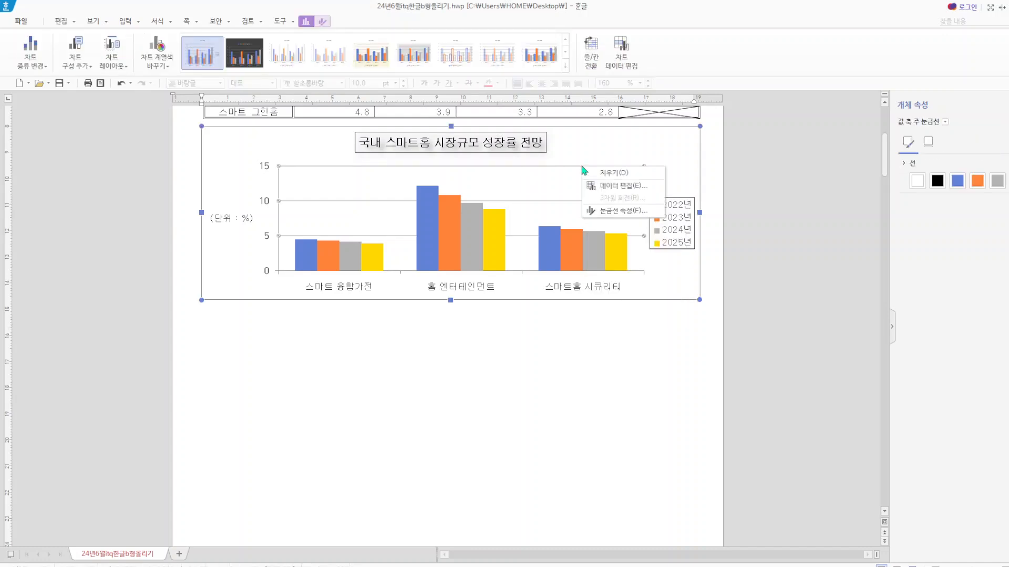
pyautogui.click(611, 172)
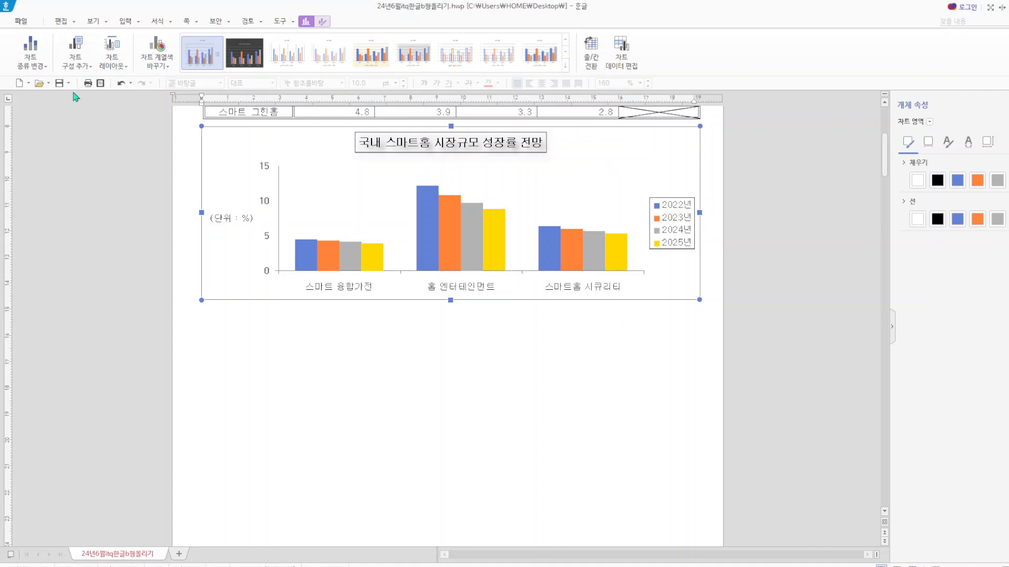
# - Add a new line after item number 4 below the equations and insert a page break there
pyautogui.scroll(-10, 459, 331)
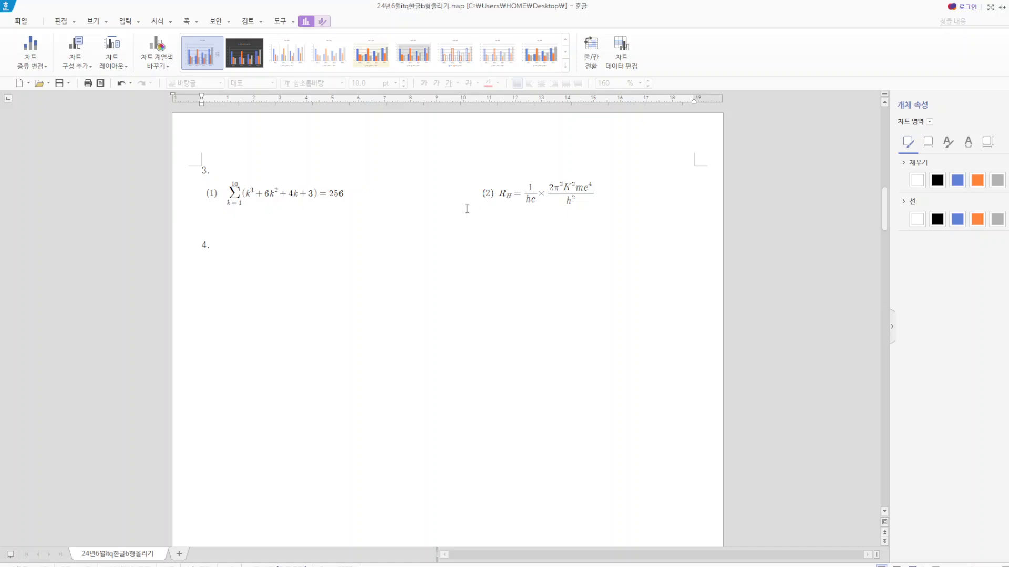
pyautogui.click(428, 197)
pyautogui.moveTo(209, 191); pyautogui.dragTo(622, 199)
pyautogui.click(532, 240)
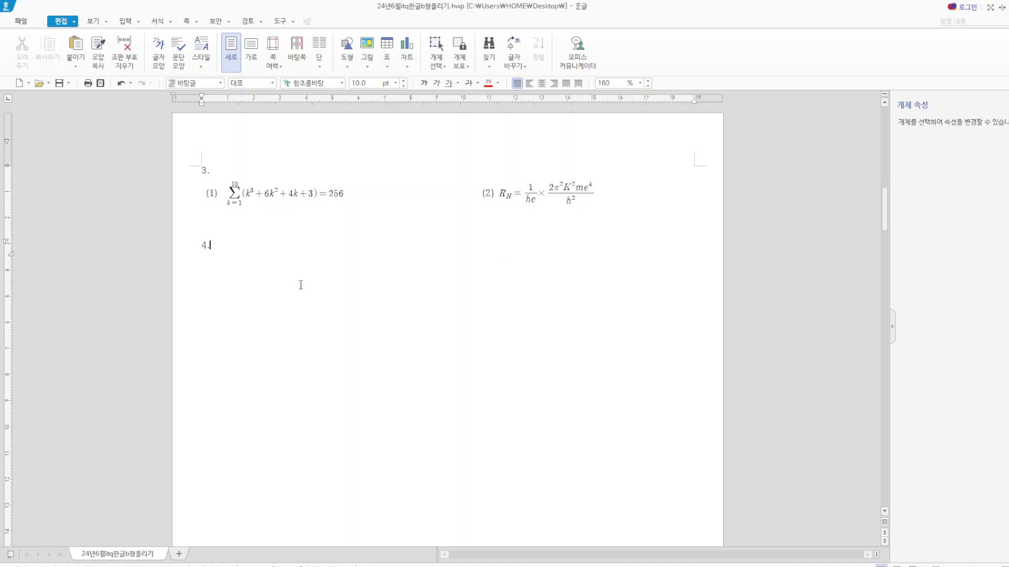
pyautogui.press('Return')
pyautogui.hotkey('ctrl', 'Return')
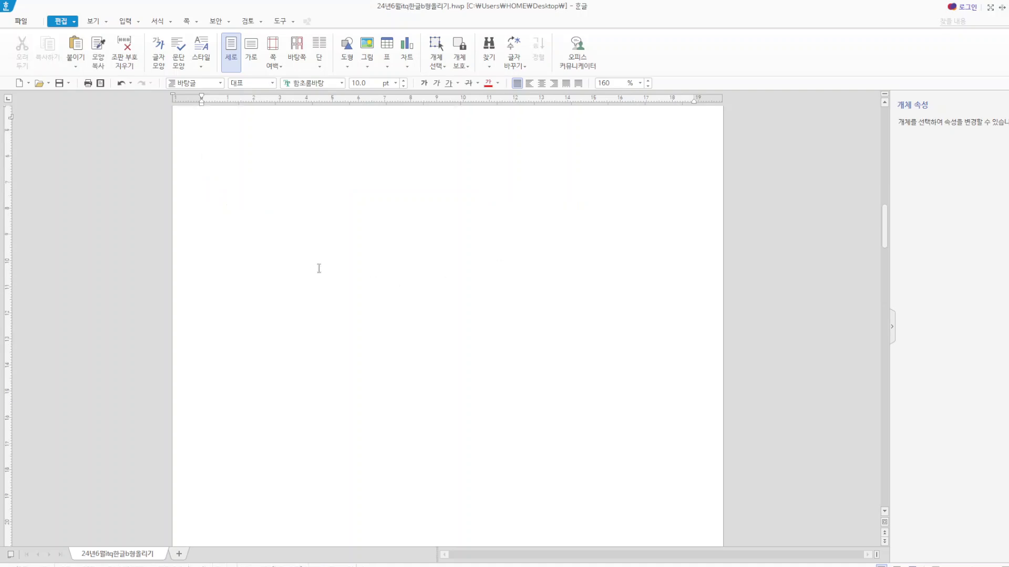
# - Move the 스마트홈 서비스 reference picture from the document's last page to the empty line below item 4
pyautogui.scroll(-10, 319, 268)
pyautogui.scroll(20, 376, 255)
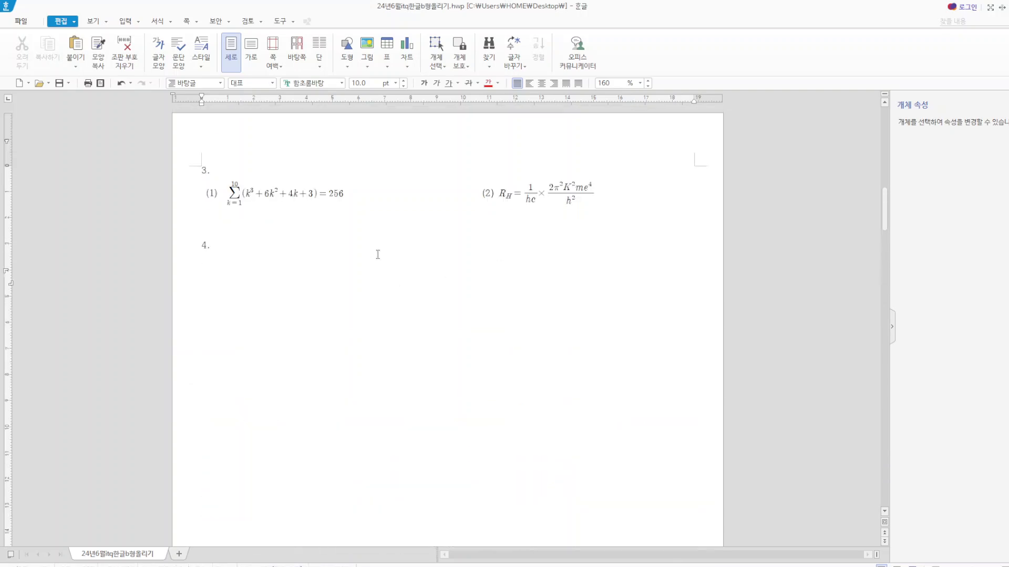
pyautogui.scroll(-15, 426, 419)
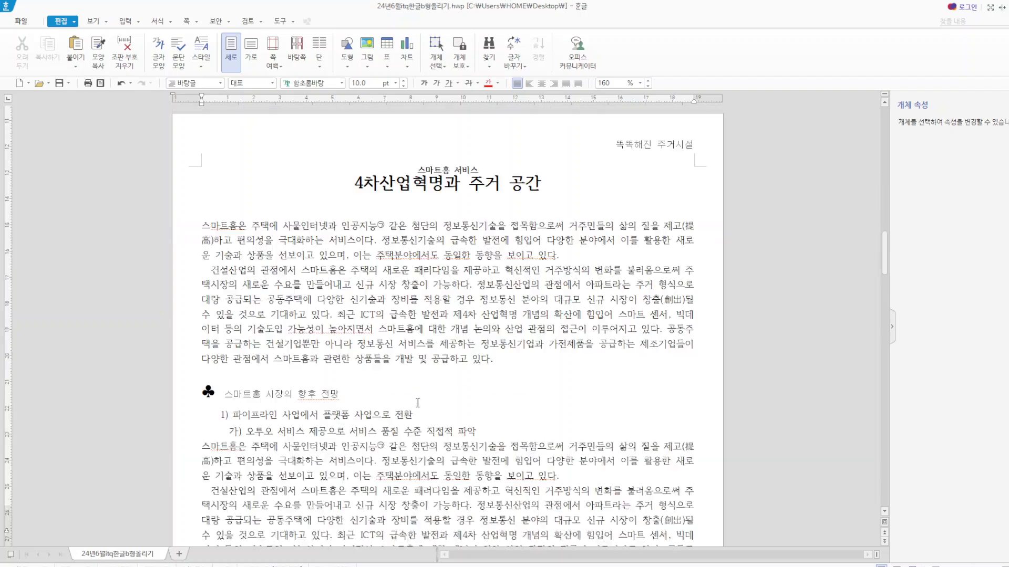
pyautogui.scroll(-3, 425, 416)
pyautogui.click(501, 431)
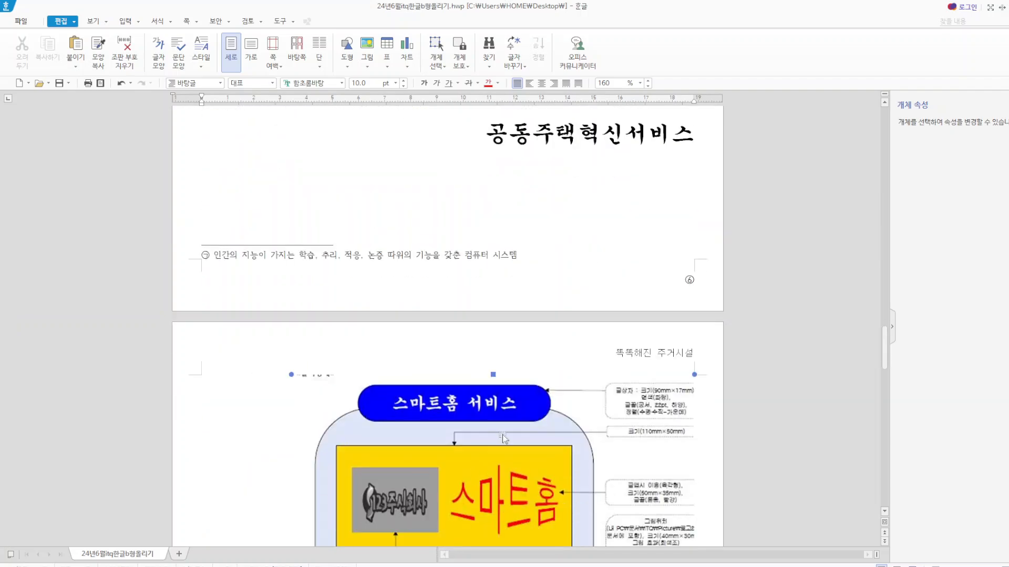
pyautogui.rightClick(519, 436)
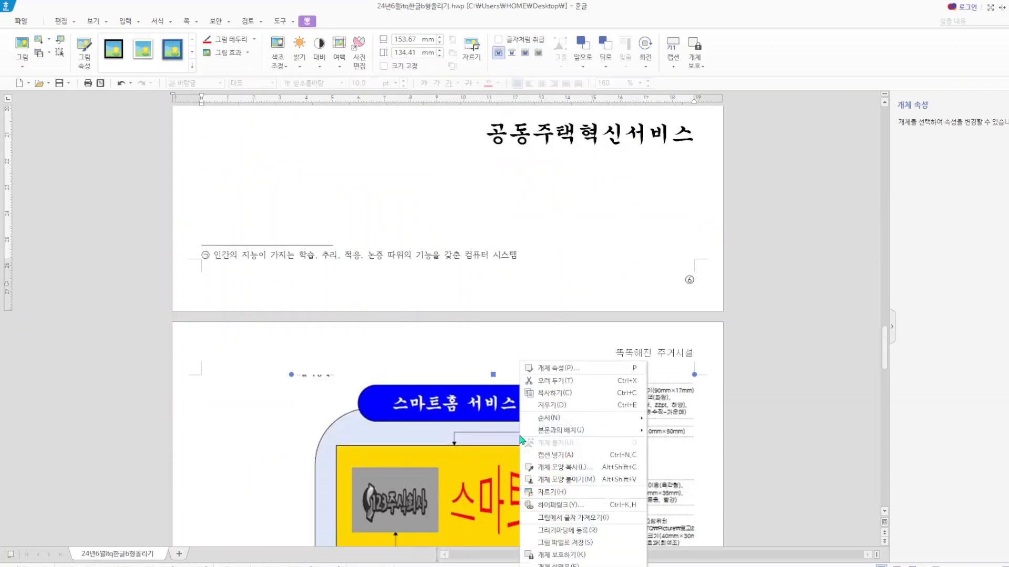
pyautogui.click(577, 387)
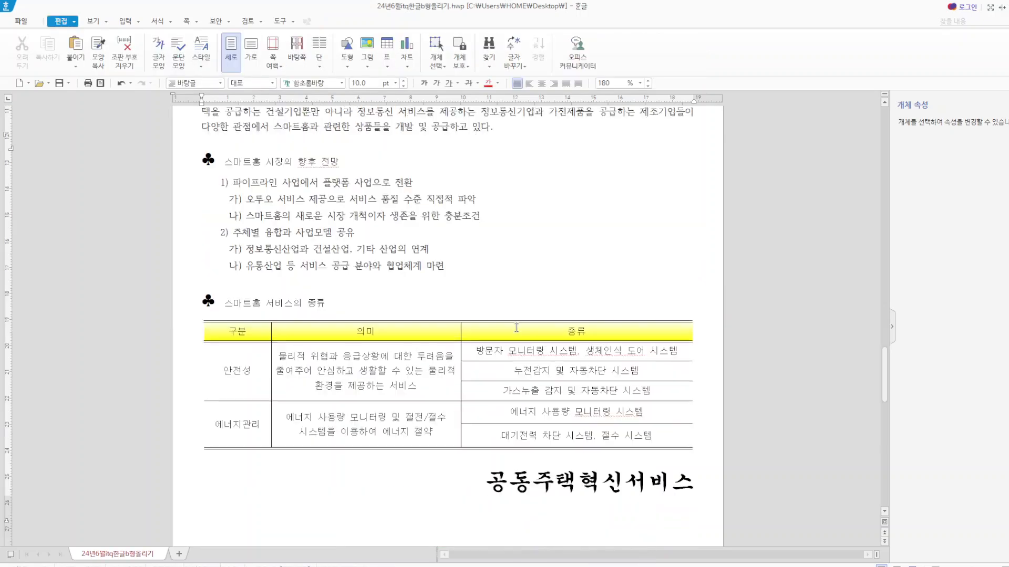
pyautogui.scroll(15, 465, 329)
pyautogui.scroll(-4, 464, 329)
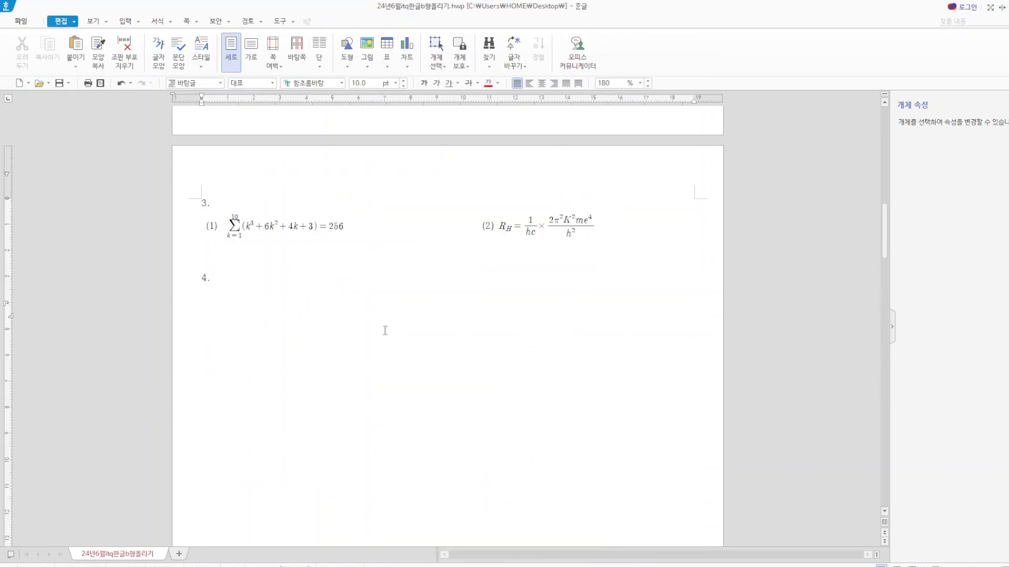
pyautogui.rightClick(385, 331)
pyautogui.click(421, 334)
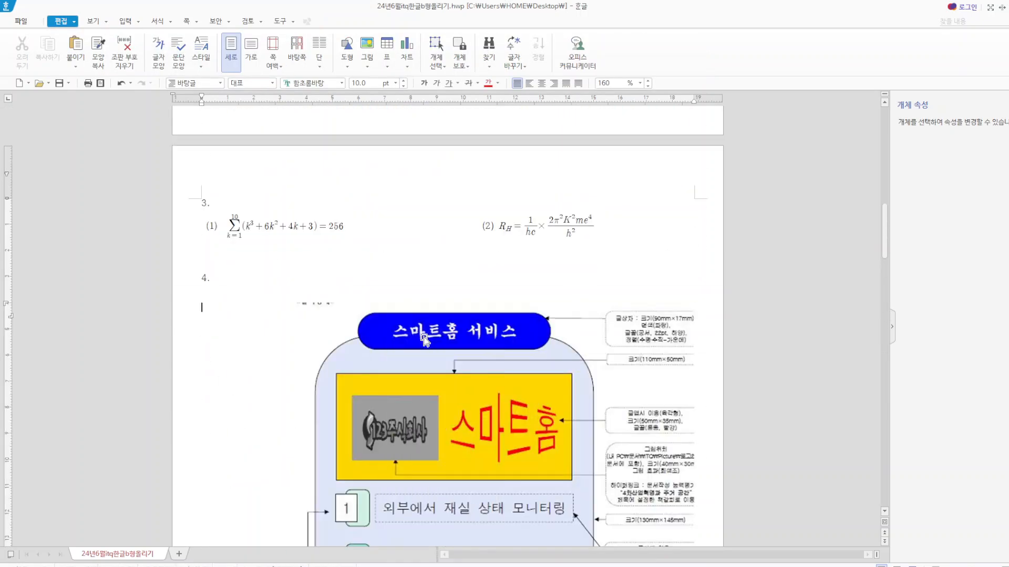
# - Examine the reference picture's size, font and fill annotations for the item 4 drawing
pyautogui.scroll(-2, 514, 356)
pyautogui.click(410, 229)
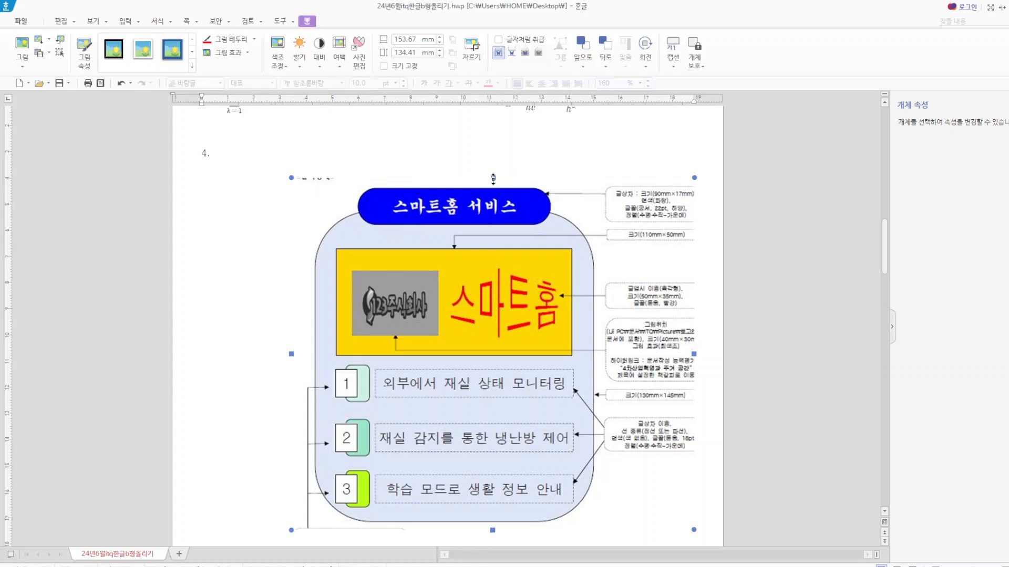
pyautogui.scroll(-3, 599, 472)
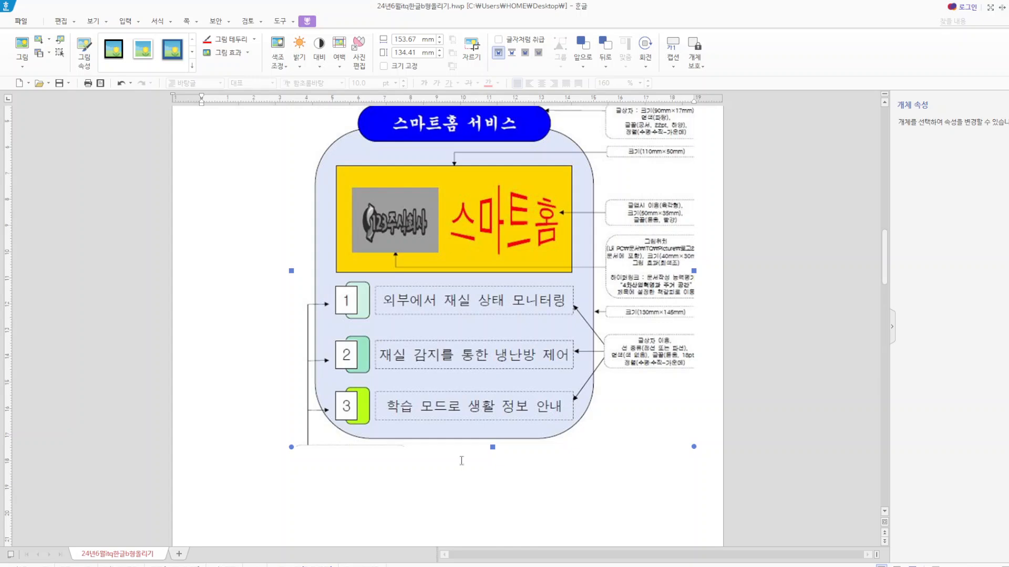
pyautogui.scroll(7, 462, 461)
pyautogui.scroll(-12, 461, 461)
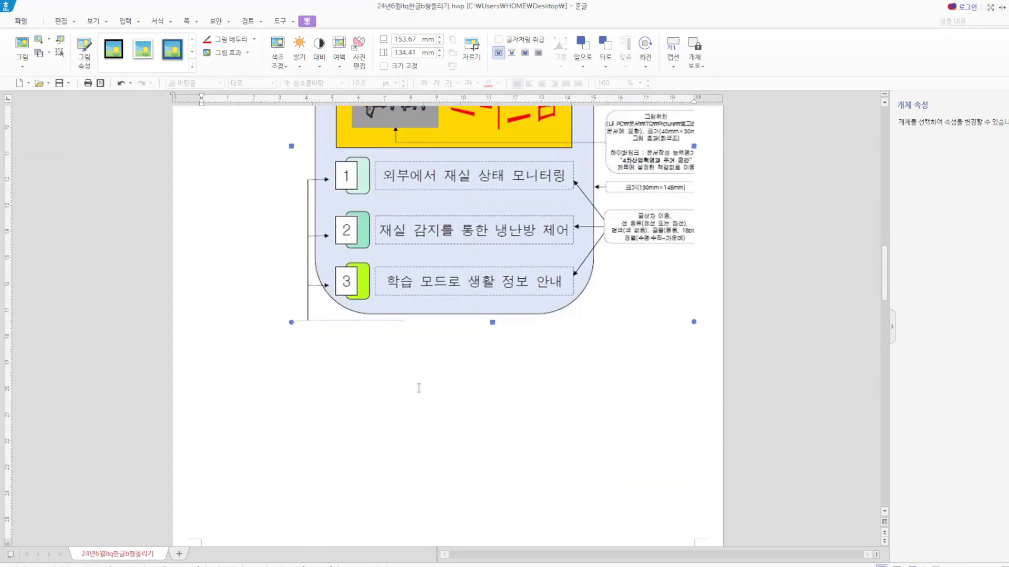
pyautogui.scroll(7, 391, 385)
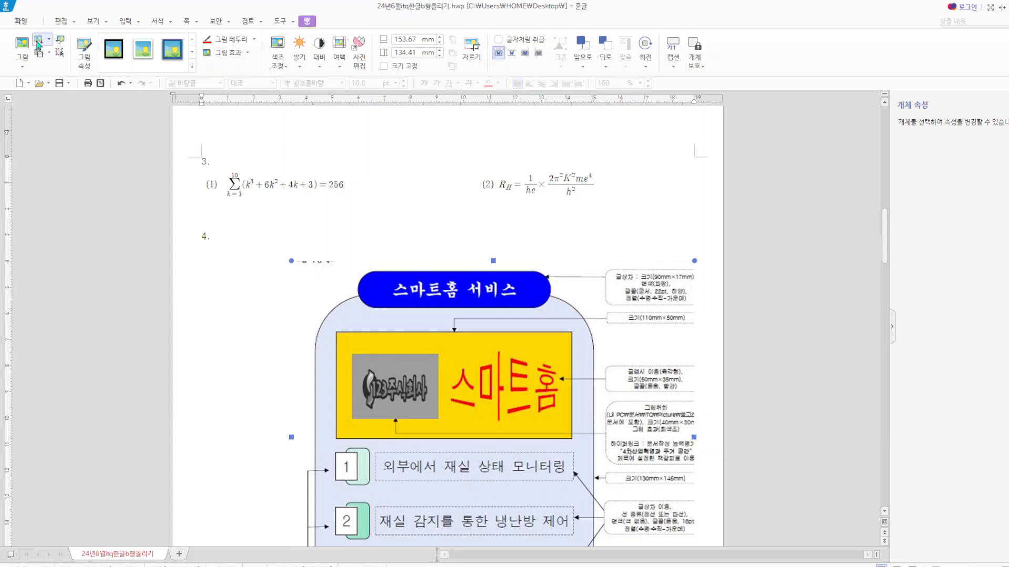
# - Open the model answer 한글(B형)_모범답안.hwp from the desktop folder 106_아래한글(MS워드)
pyautogui.click(23, 25)
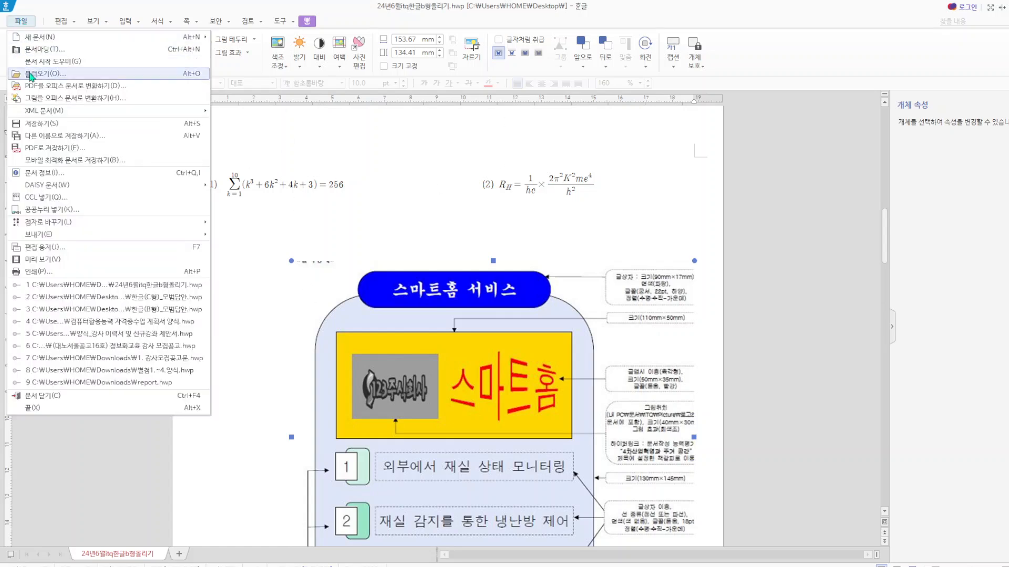
pyautogui.click(33, 73)
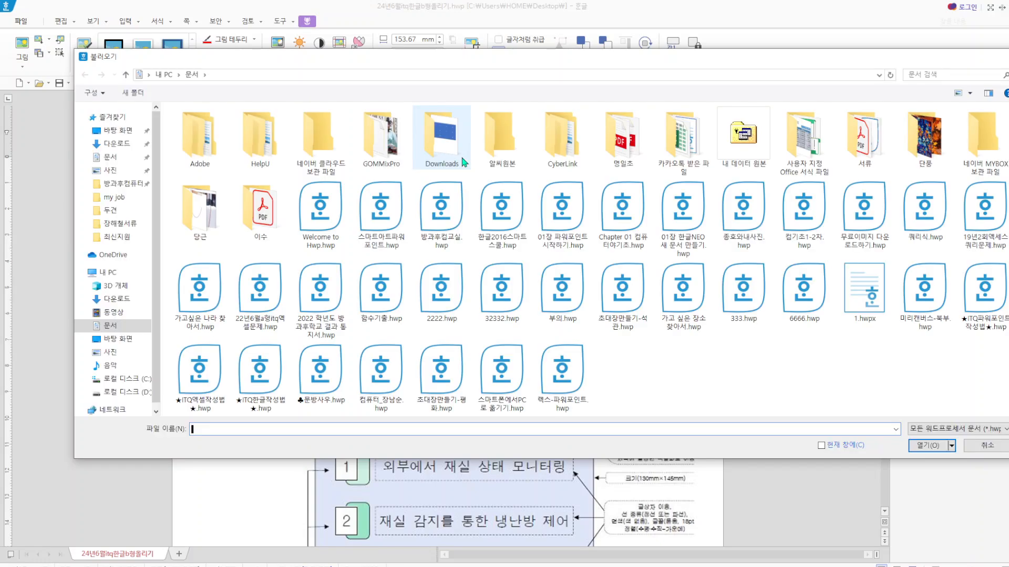
pyautogui.click(122, 137)
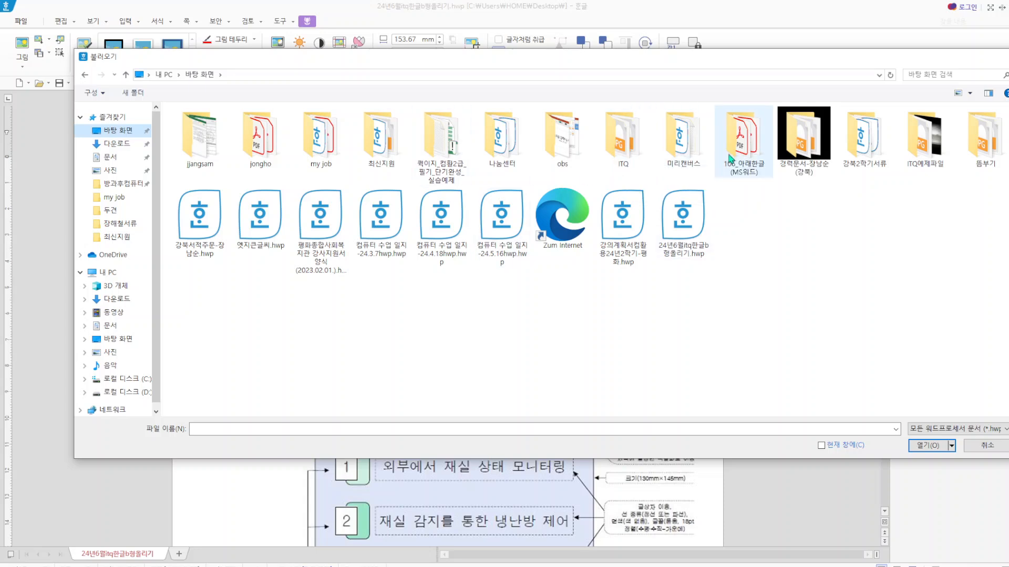
pyautogui.doubleClick(730, 158)
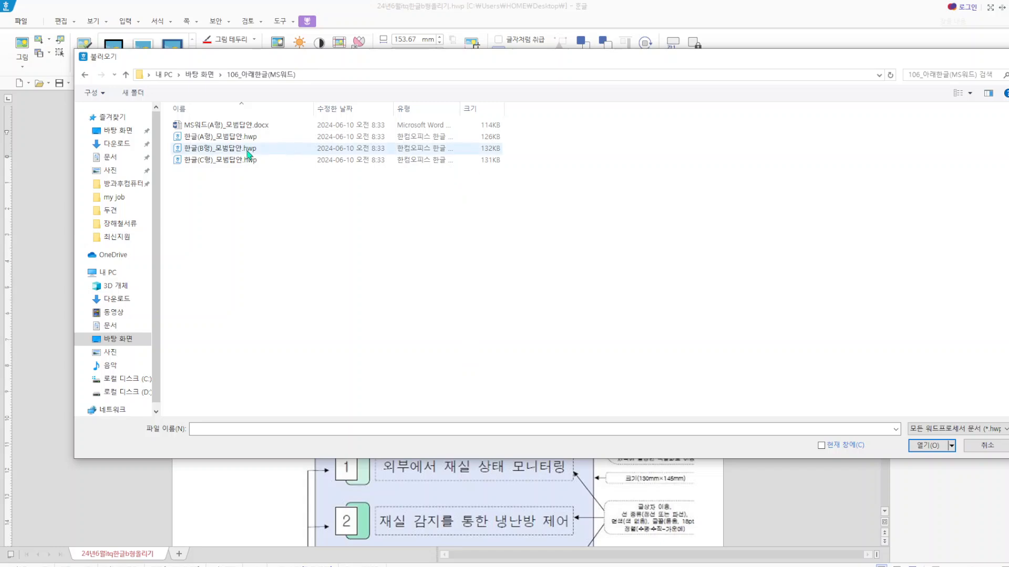
pyautogui.doubleClick(249, 149)
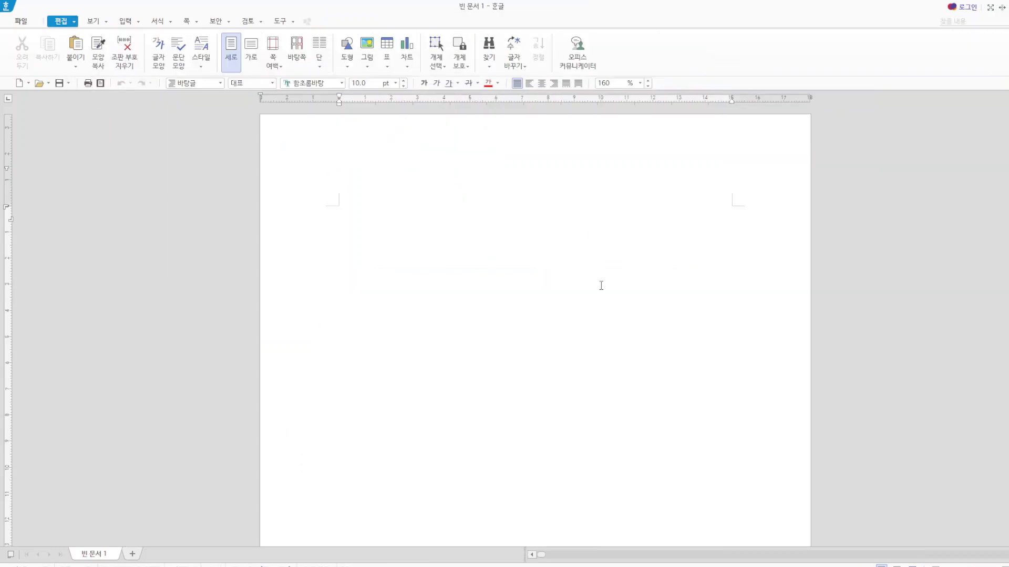
# - Inspect the width and height of the large rounded background rectangle in the model answer's drawing, leaving its properties unchanged
pyautogui.scroll(-4, 601, 285)
pyautogui.scroll(10, 601, 285)
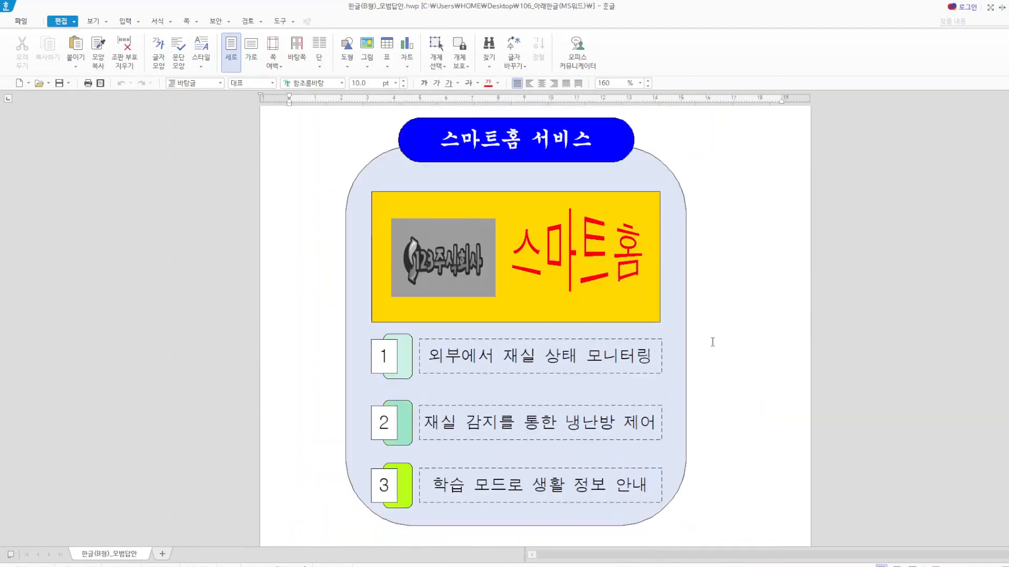
pyautogui.scroll(2, 713, 342)
pyautogui.scroll(-5, 713, 342)
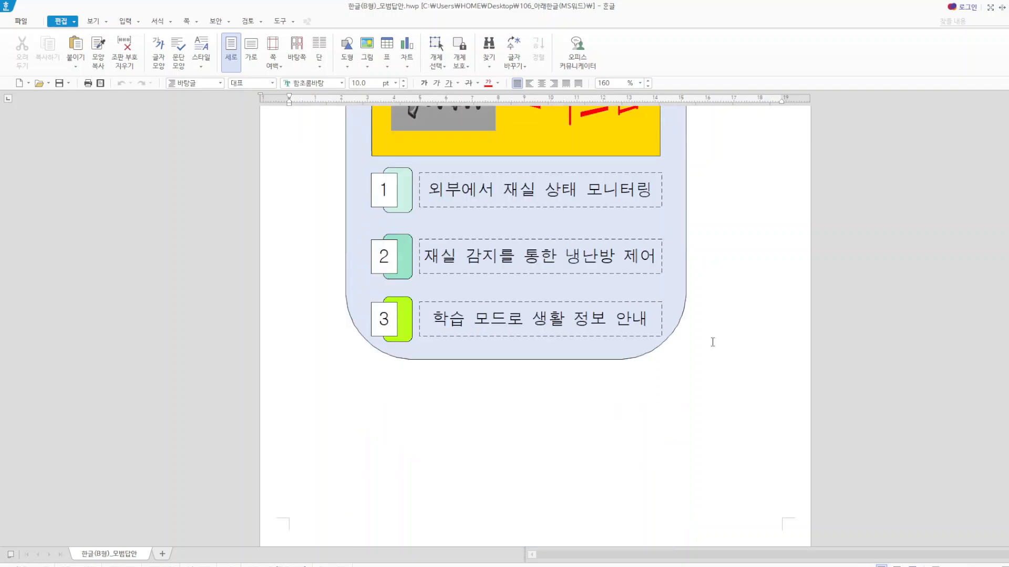
pyautogui.scroll(3, 712, 342)
pyautogui.click(665, 138)
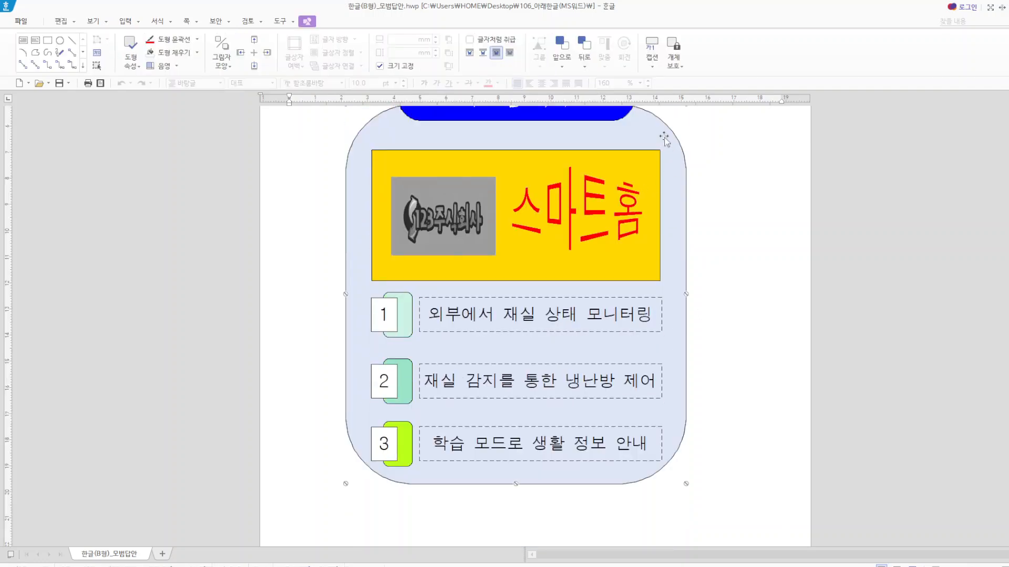
pyautogui.doubleClick(665, 138)
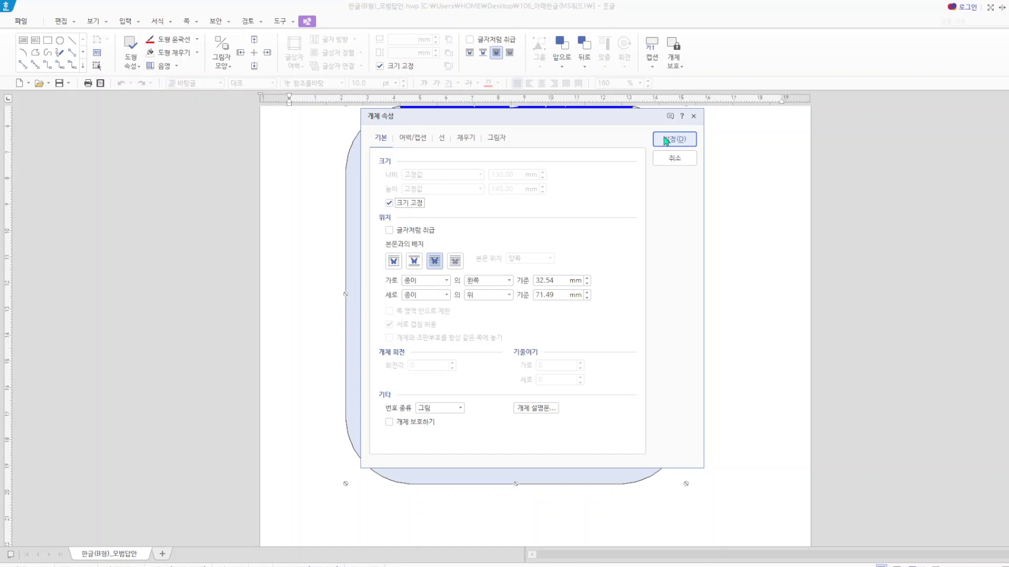
pyautogui.click(389, 204)
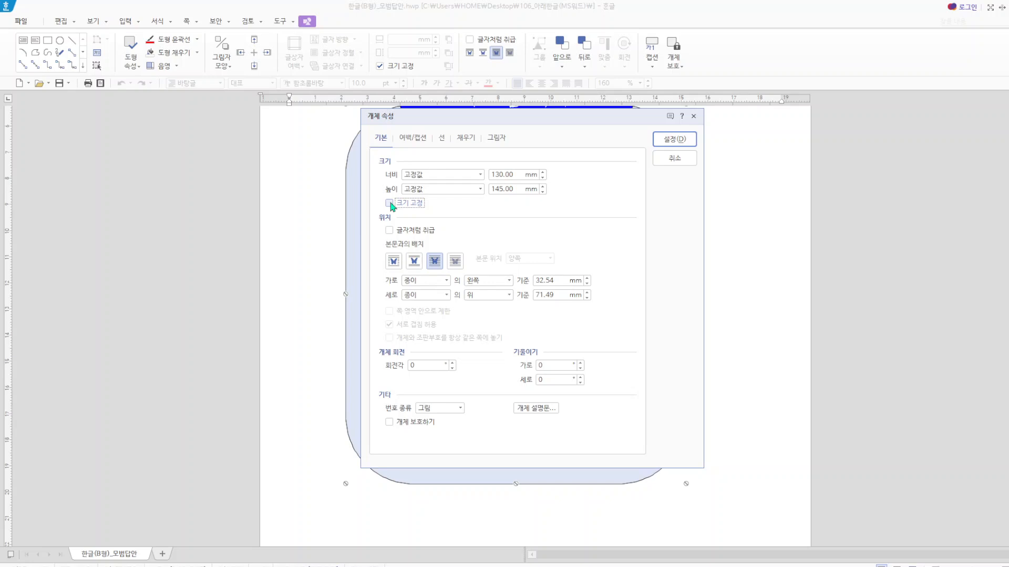
pyautogui.click(674, 157)
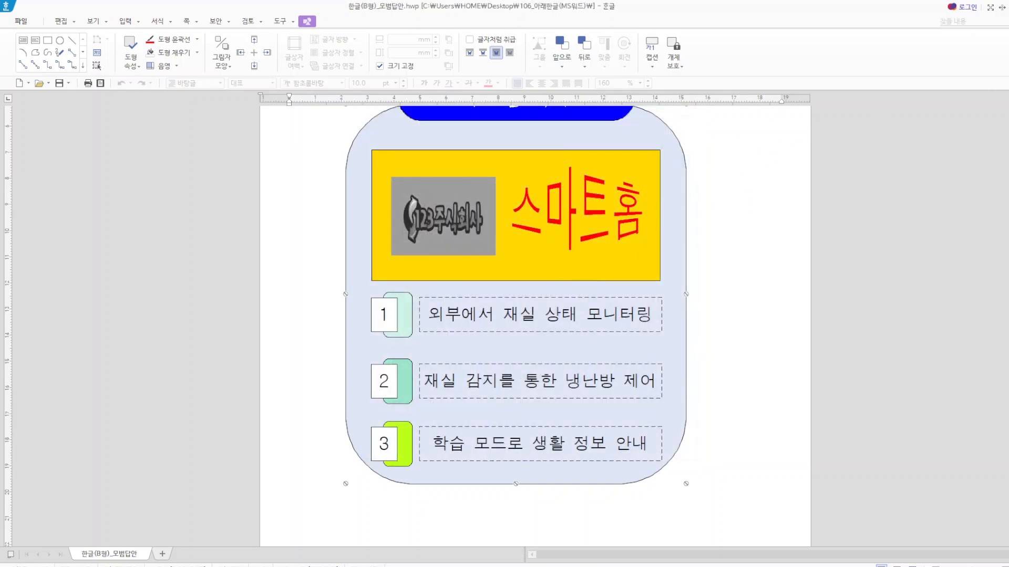
# - Return to 24년6월itq한글b형올리기.hwp, move the reference picture further down from item 4, and reduce its height to about 60 mm
pyautogui.hotkey('alt', 'Tab')
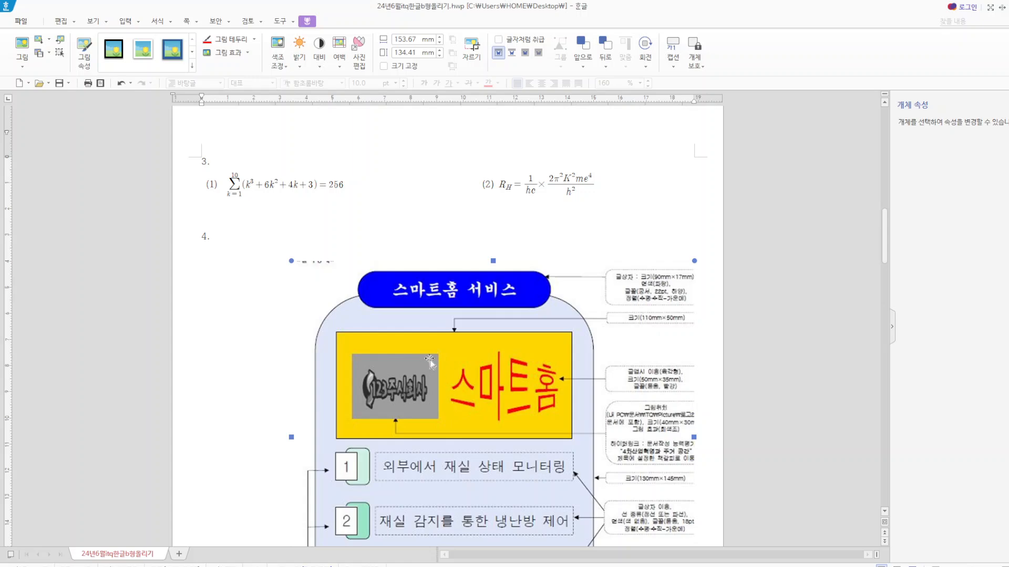
pyautogui.scroll(10, 439, 357)
pyautogui.scroll(-12, 447, 360)
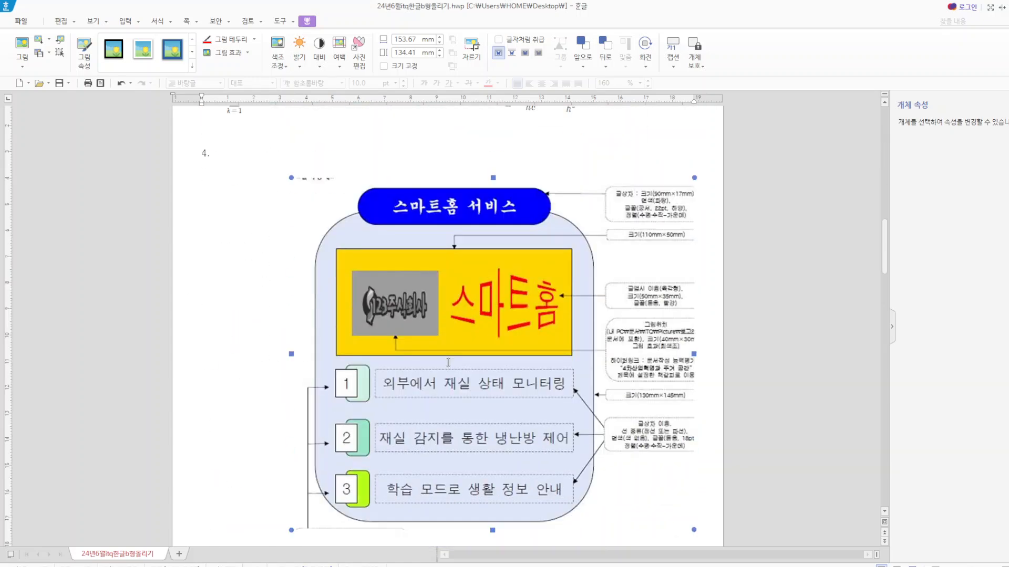
pyautogui.moveTo(425, 278); pyautogui.dragTo(451, 421)
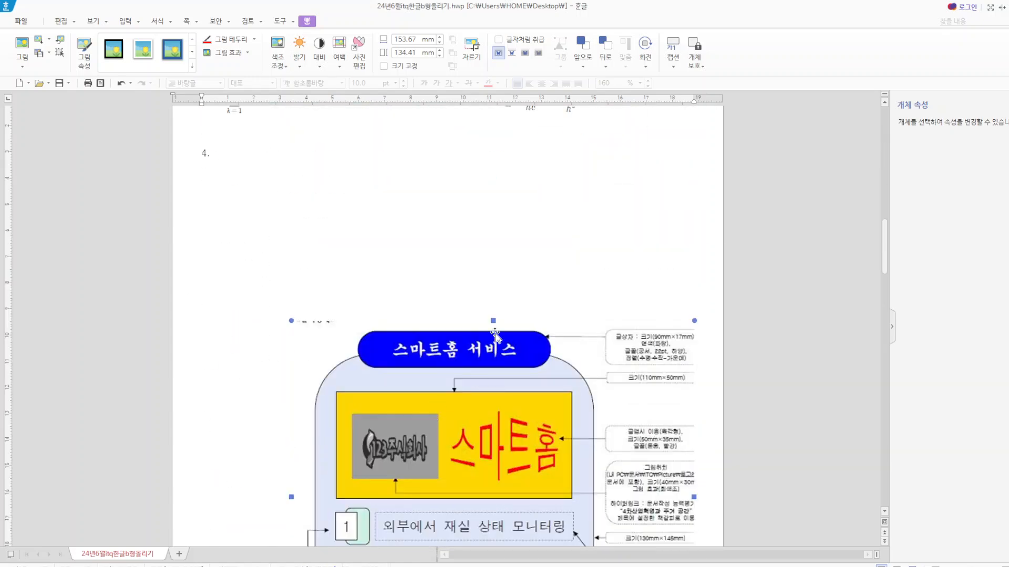
pyautogui.moveTo(494, 321); pyautogui.dragTo(496, 518)
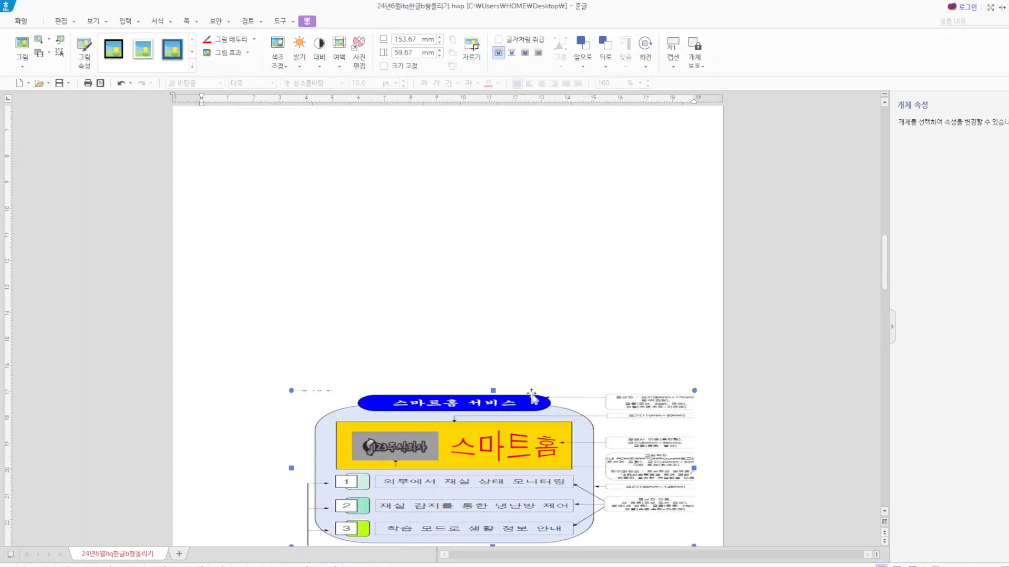
pyautogui.scroll(-10, 438, 327)
pyautogui.click(363, 405)
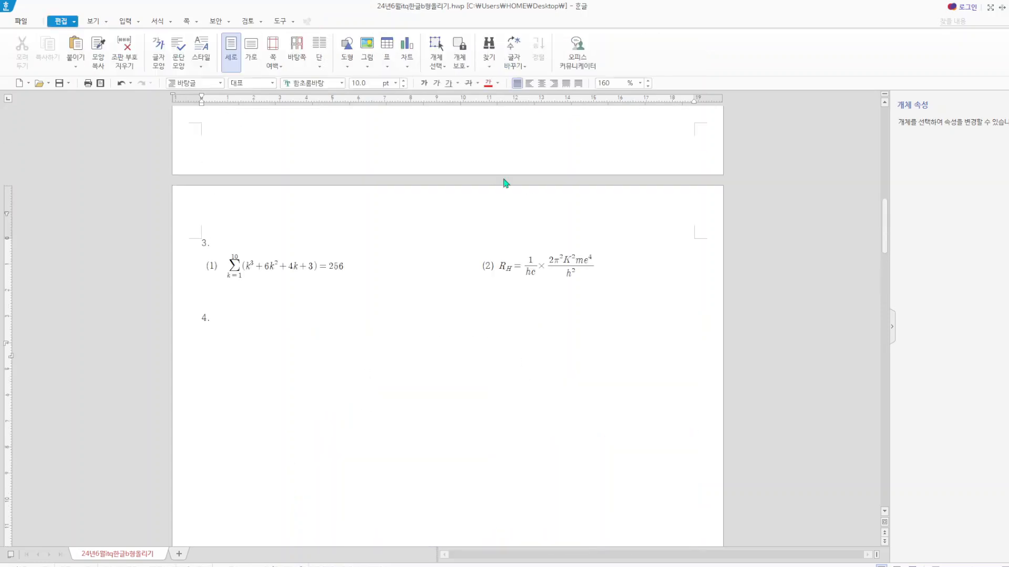
# - Draw a rectangle about 61 mm wide and 51 mm high below item 4
pyautogui.click(348, 65)
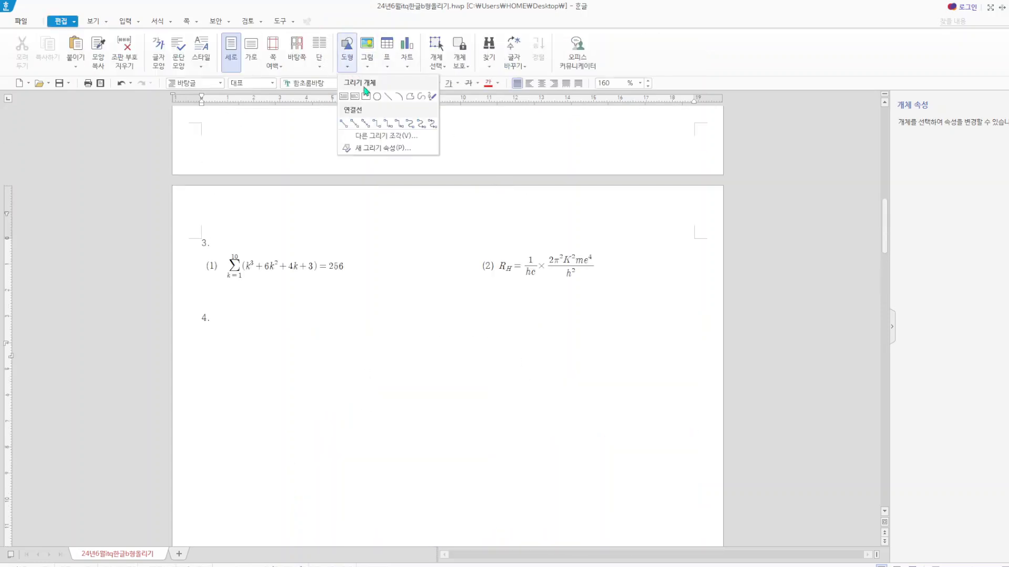
pyautogui.click(356, 97)
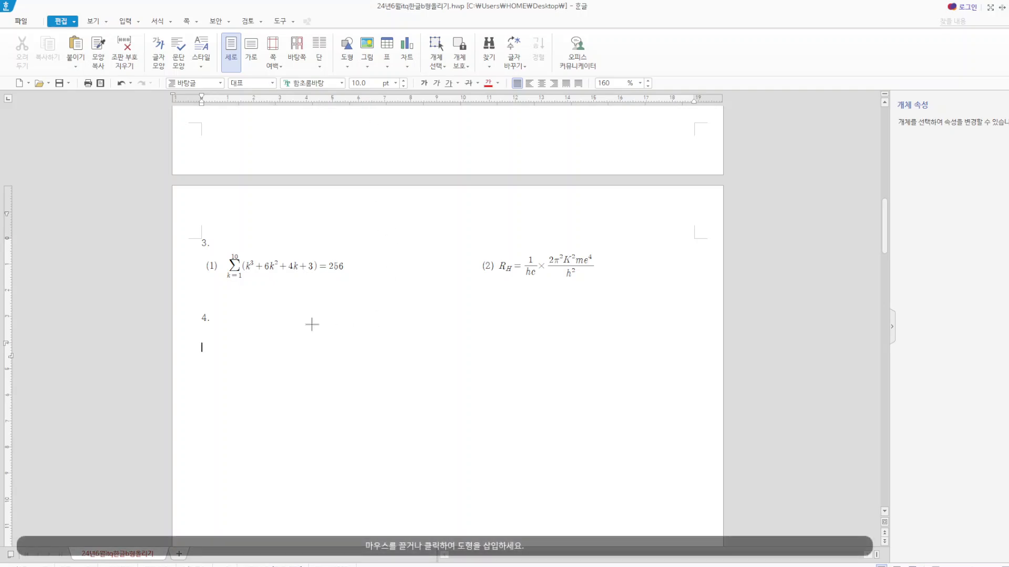
pyautogui.moveTo(299, 338); pyautogui.dragTo(458, 473)
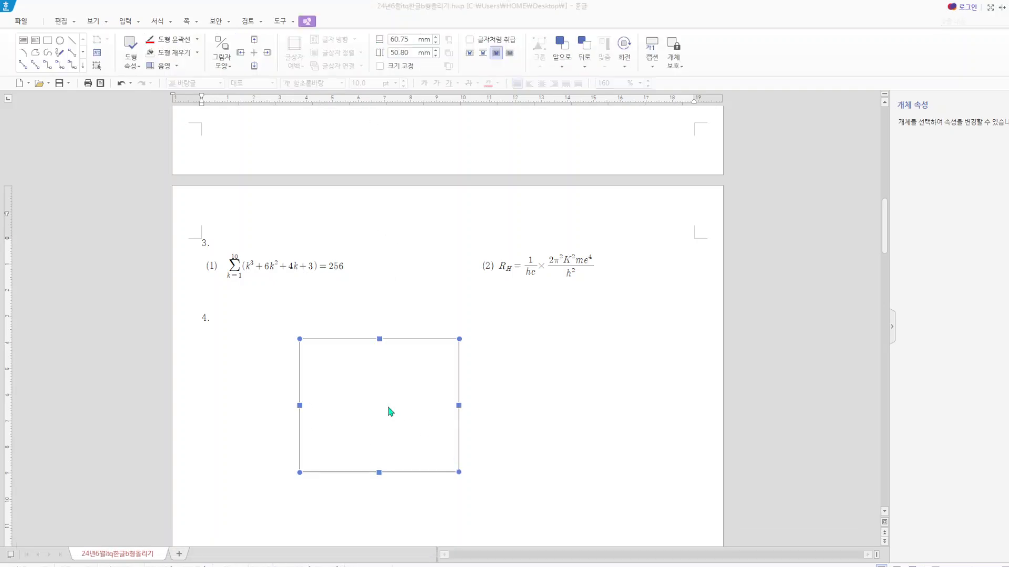
# - Set the rectangle's width to 130 mm and height to 145 mm, and lock its size (크기 고정)
pyautogui.doubleClick(389, 408)
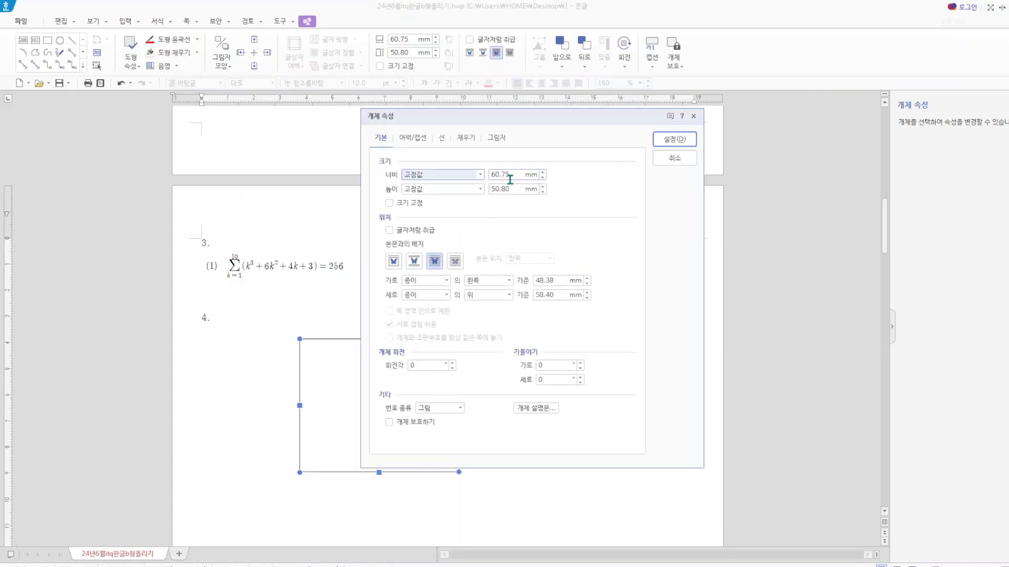
pyautogui.moveTo(510, 175); pyautogui.dragTo(484, 190)
pyautogui.write('130')
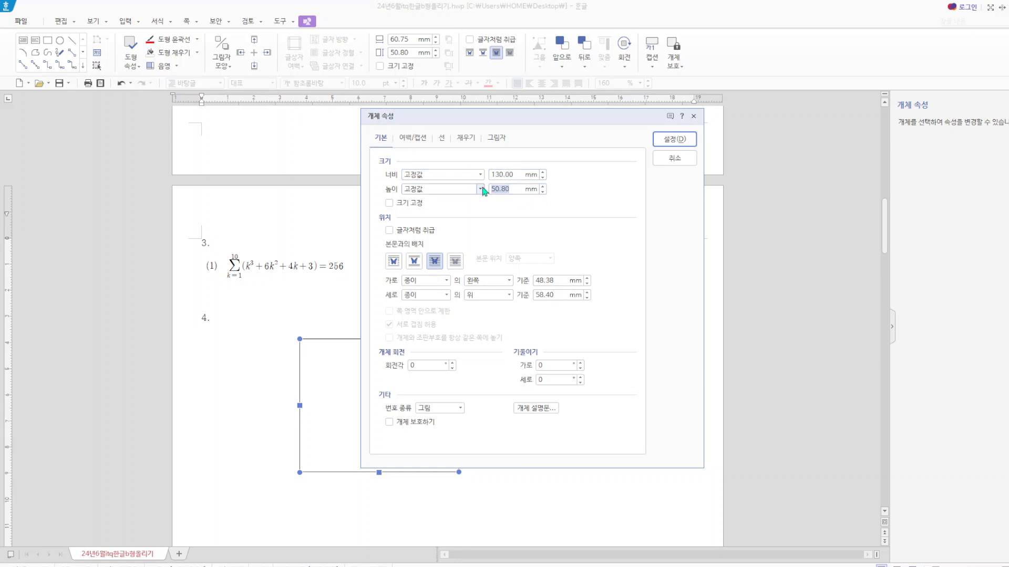
pyautogui.write('145')
pyautogui.click(412, 201)
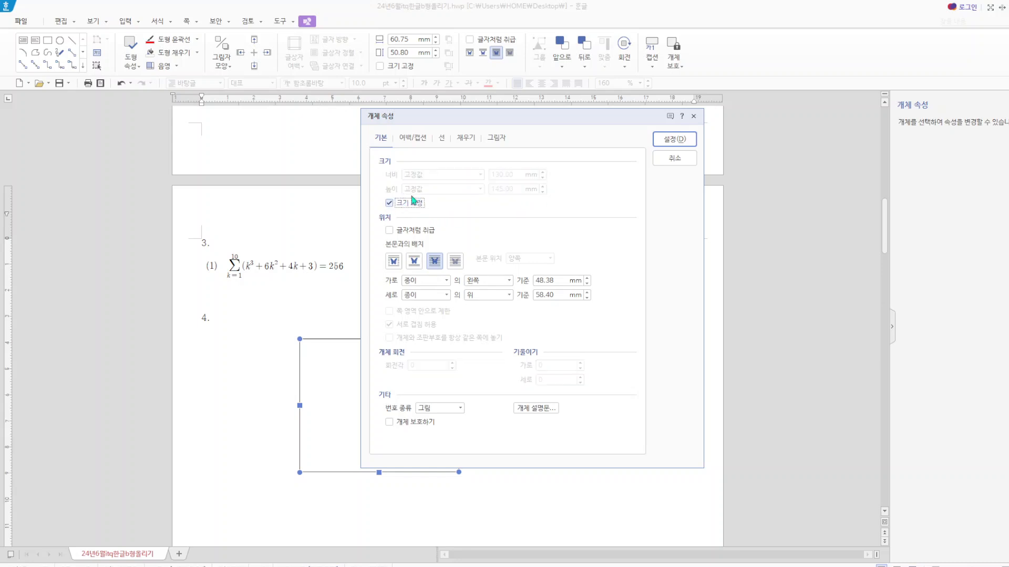
# - Give the large rectangle rounded corners (둥근 모양) and a light yellow fill
pyautogui.click(442, 138)
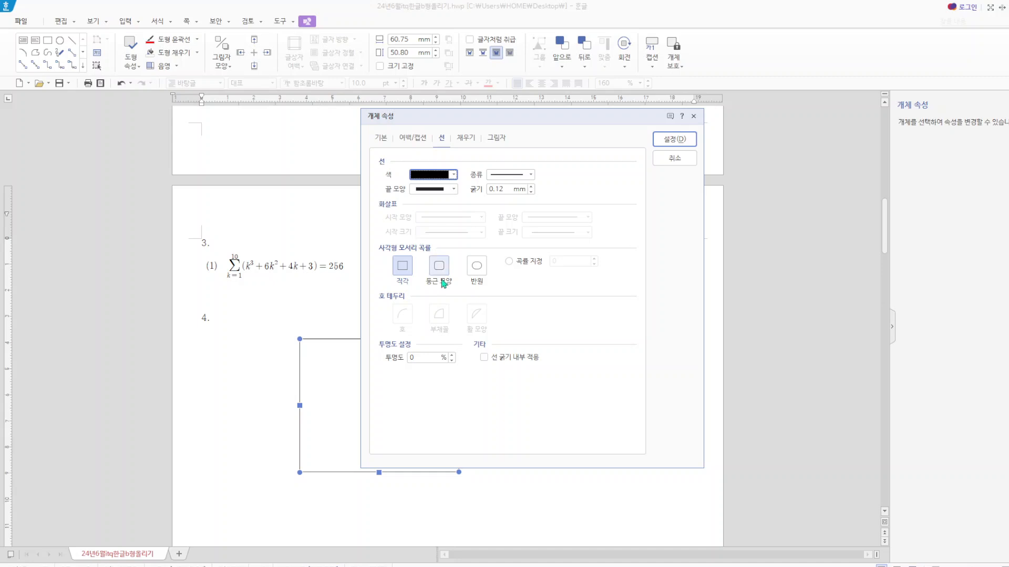
pyautogui.click(442, 282)
pyautogui.click(465, 138)
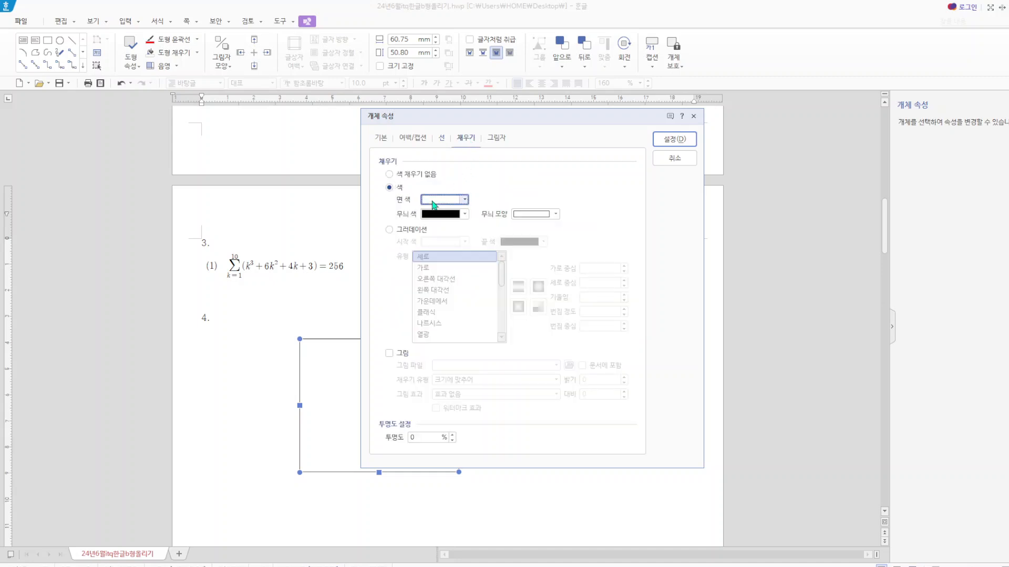
pyautogui.click(434, 203)
pyautogui.click(504, 262)
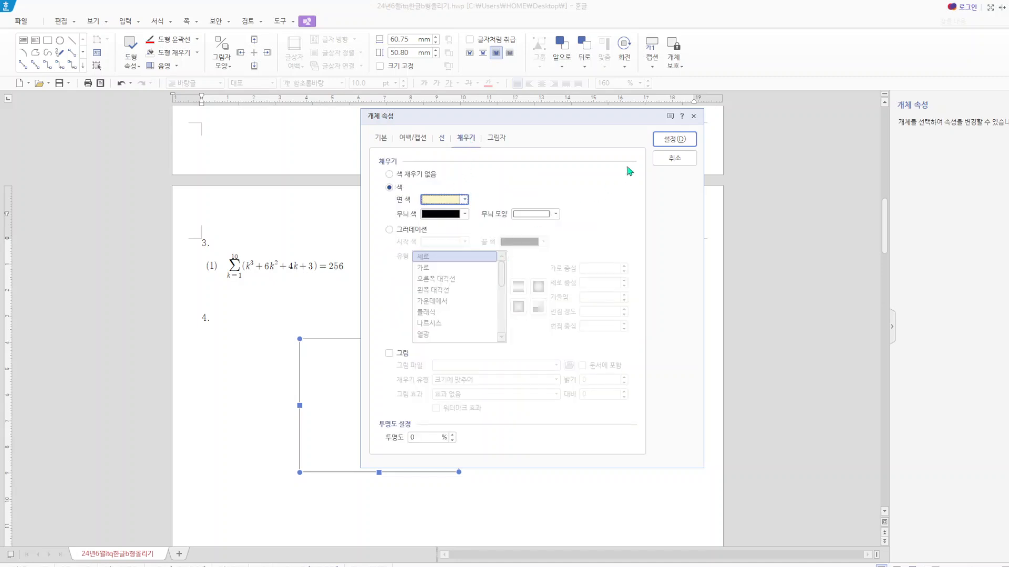
pyautogui.click(673, 140)
# - Move the reference picture clear of the rounded rectangle's lower edge and increase its height to about 87 mm
pyautogui.scroll(-5, 625, 252)
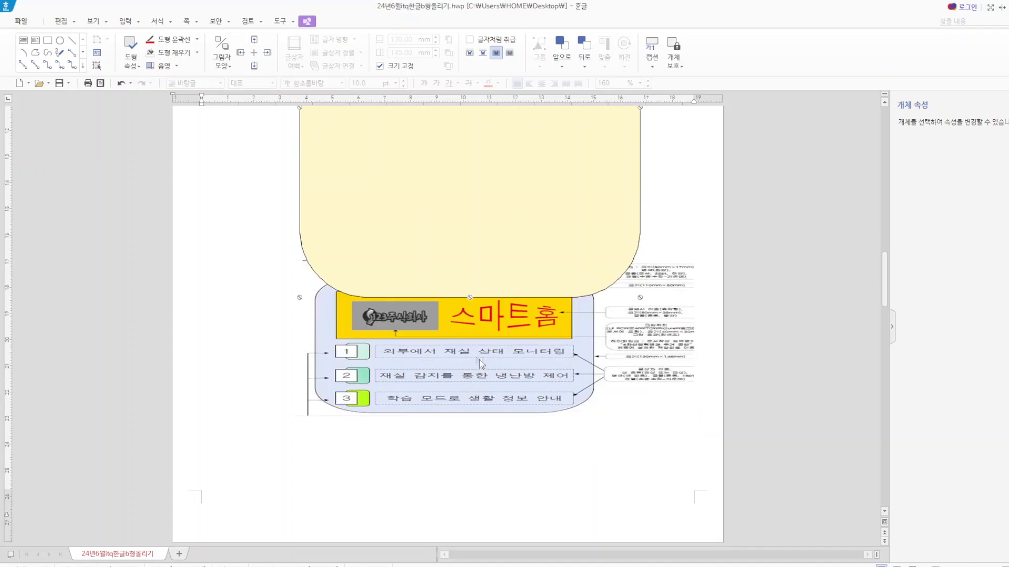
pyautogui.moveTo(480, 363); pyautogui.dragTo(457, 436)
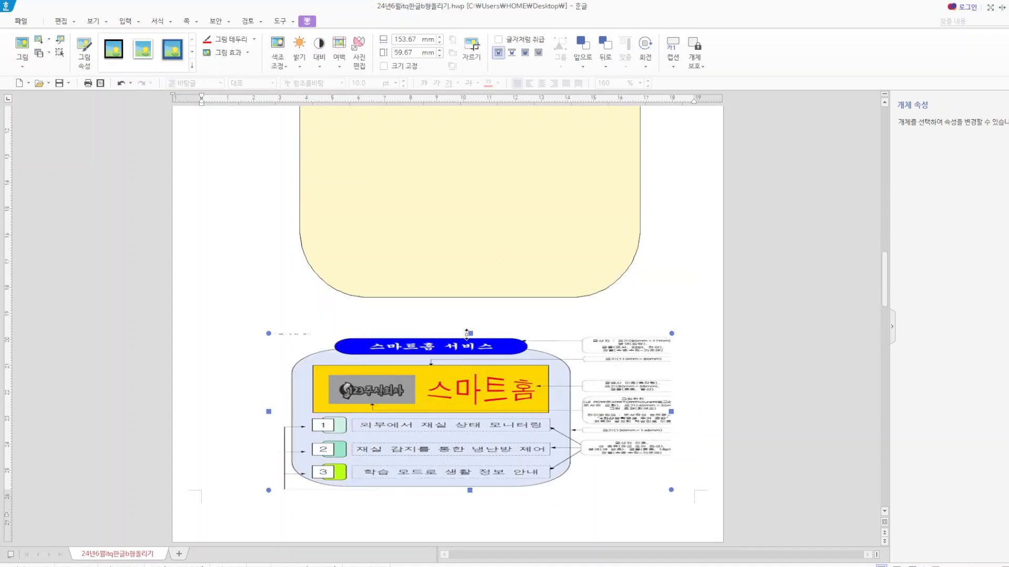
pyautogui.moveTo(466, 333); pyautogui.dragTo(467, 314)
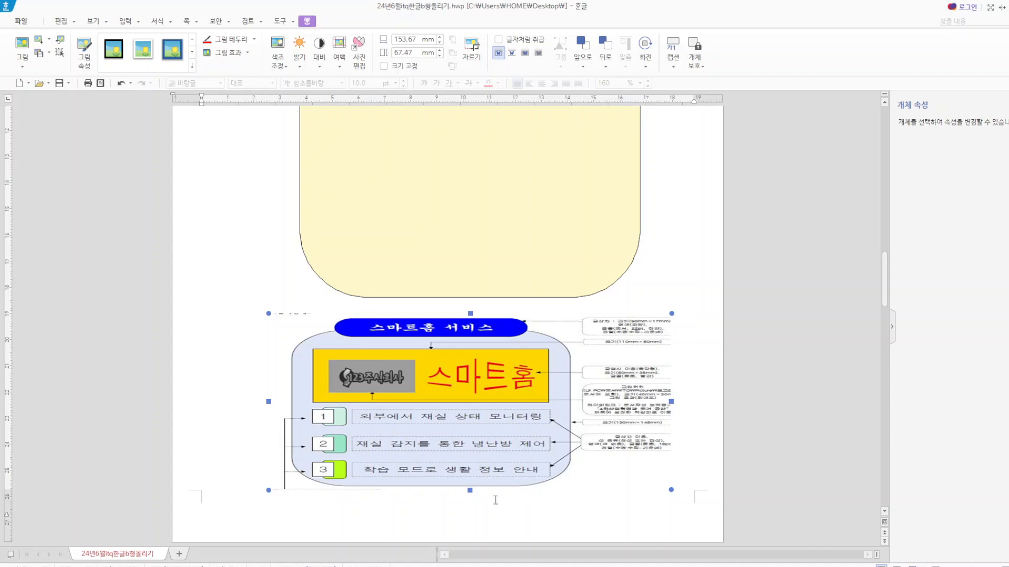
pyautogui.moveTo(470, 489); pyautogui.dragTo(471, 540)
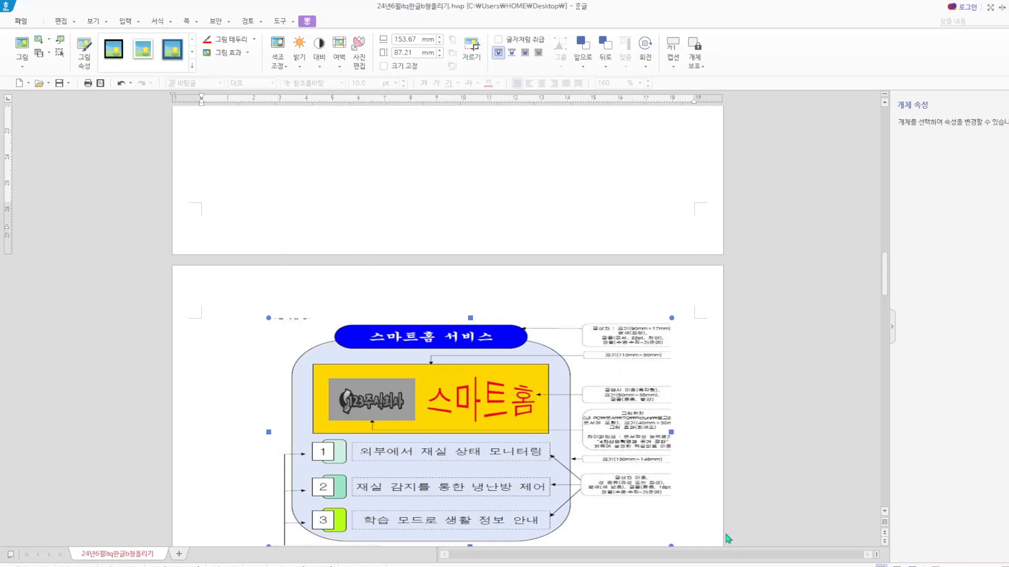
# - Move the large rounded rectangle to the left so it sits roughly centred on the page below item 4
pyautogui.scroll(3, 731, 535)
pyautogui.scroll(6, 737, 534)
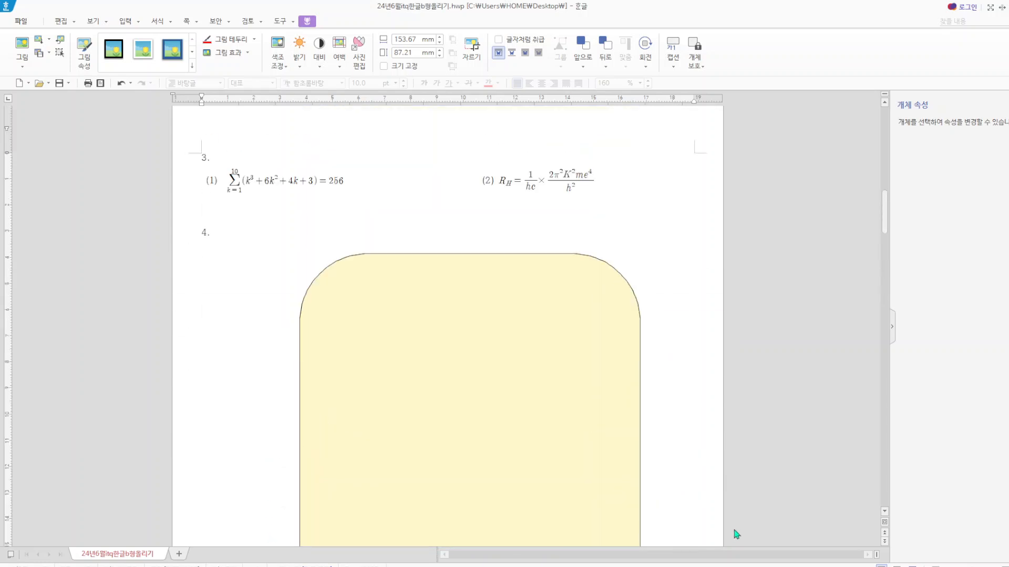
pyautogui.click(421, 336)
pyautogui.moveTo(420, 336)
pyautogui.mouseDown()
pyautogui.moveTo(353, 342)
pyautogui.moveTo(366, 340)
pyautogui.mouseUp()
pyautogui.click(650, 241)
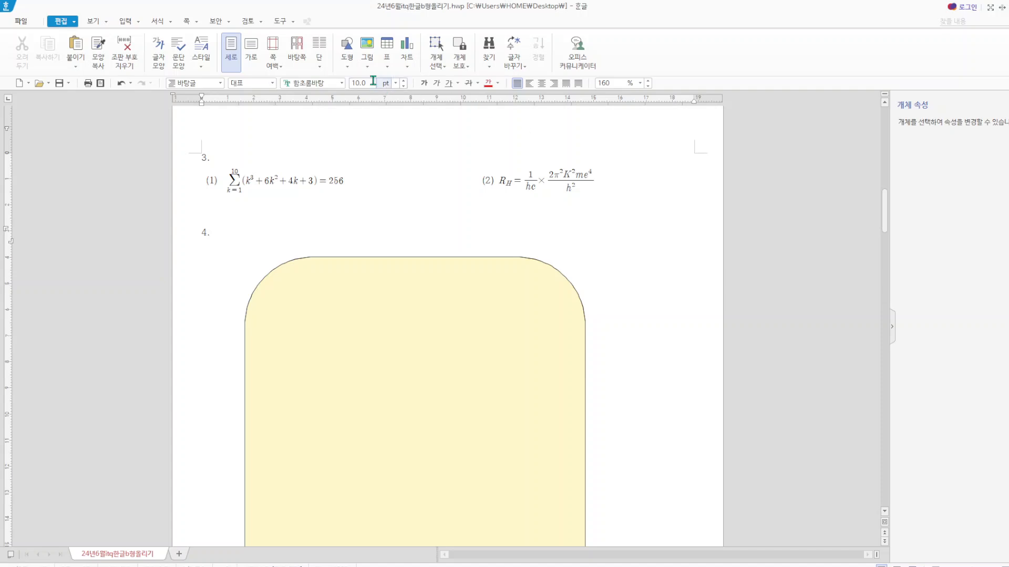
# - Draw a text box about 88 mm wide and 16 mm high across the rounded rectangle's upper edge
pyautogui.click(347, 67)
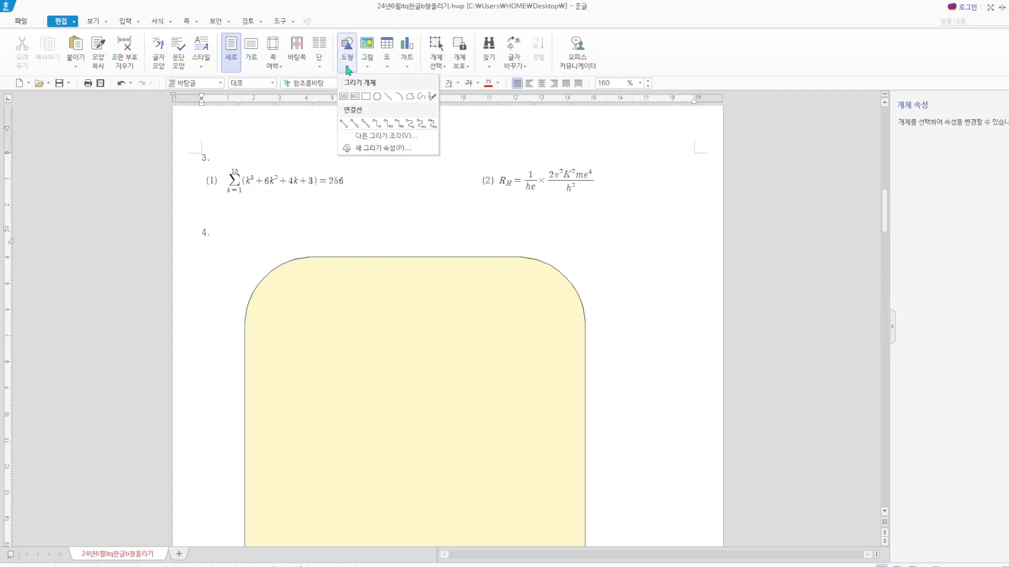
pyautogui.click(344, 97)
pyautogui.moveTo(295, 235); pyautogui.dragTo(525, 277)
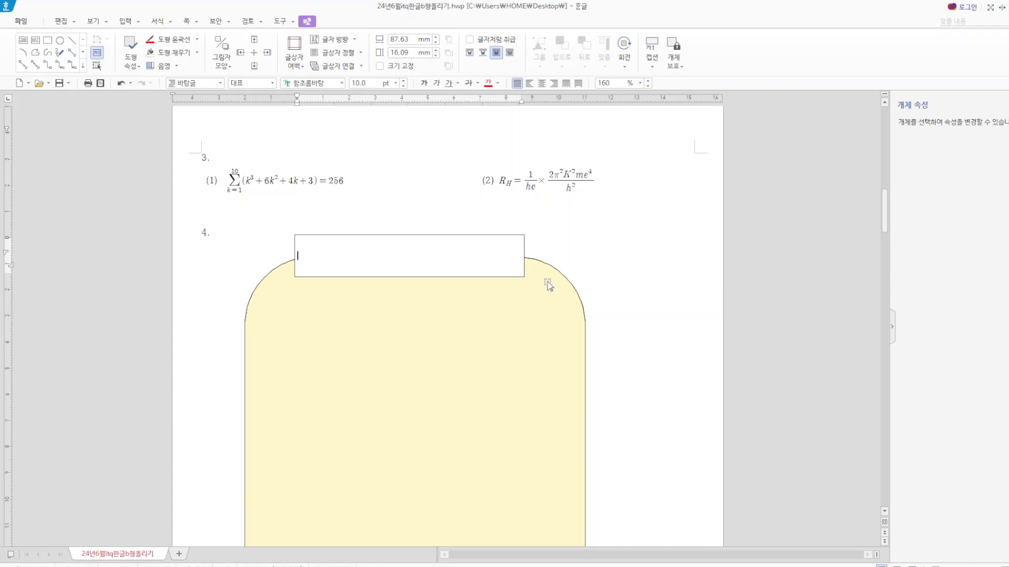
# - Check the title in the reference picture and enter 스마트홈 서비스 in the text box
pyautogui.scroll(-10, 589, 293)
pyautogui.scroll(3, 682, 423)
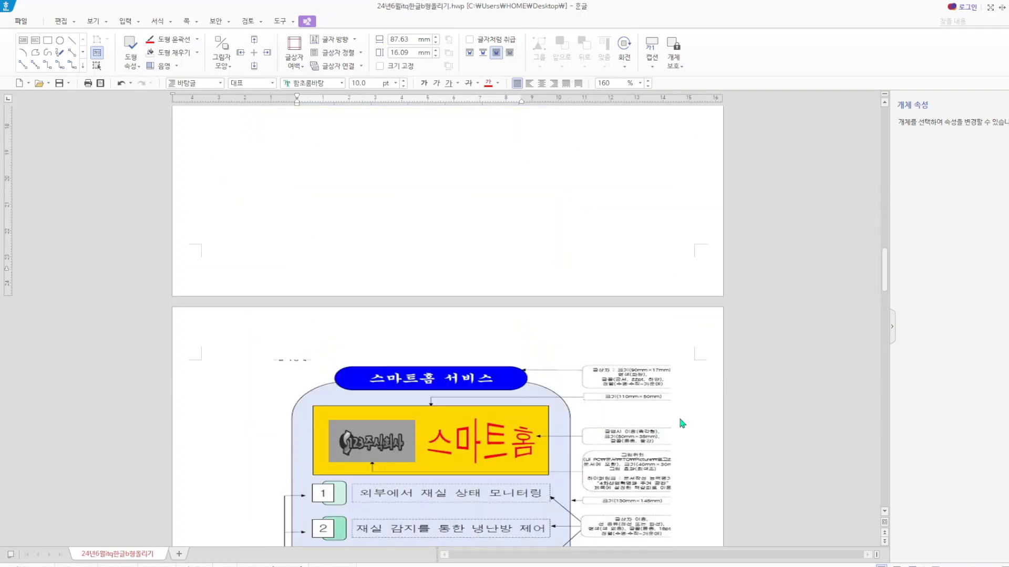
pyautogui.scroll(7, 682, 423)
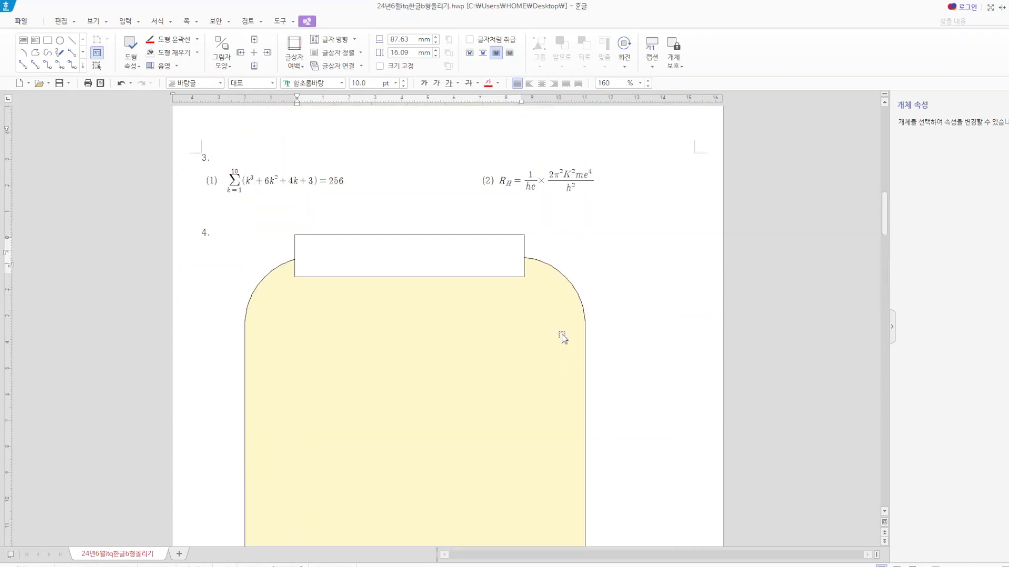
pyautogui.click(405, 269)
pyautogui.write('스마트폰')
pyautogui.press('BackSpace')
pyautogui.write('홈 서비스')
# - Format the text box title in 궁서, 22 pt, centre-aligned
pyautogui.moveTo(377, 252); pyautogui.dragTo(234, 247)
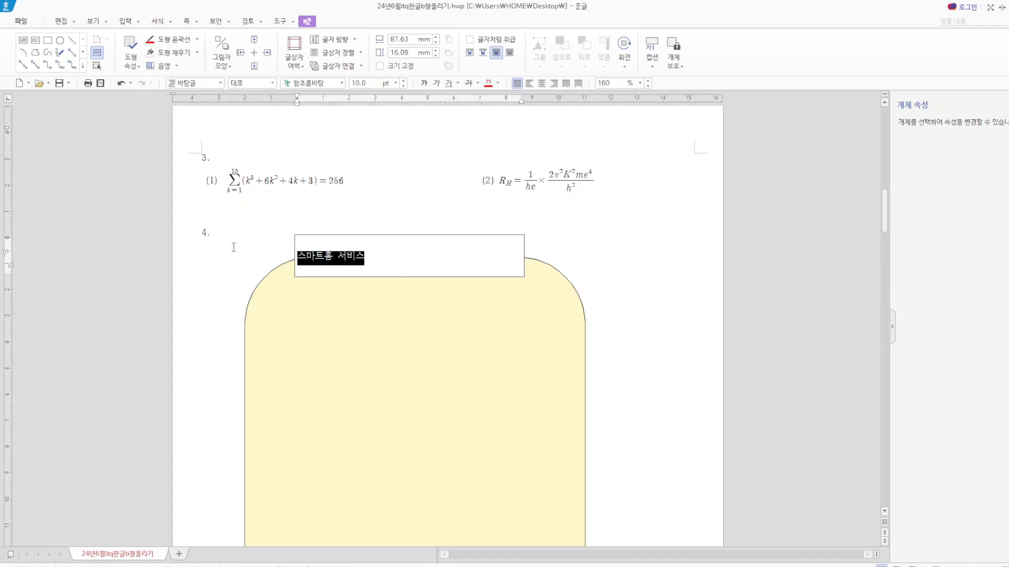
pyautogui.click(333, 83)
pyautogui.write('궁서')
pyautogui.press('Return')
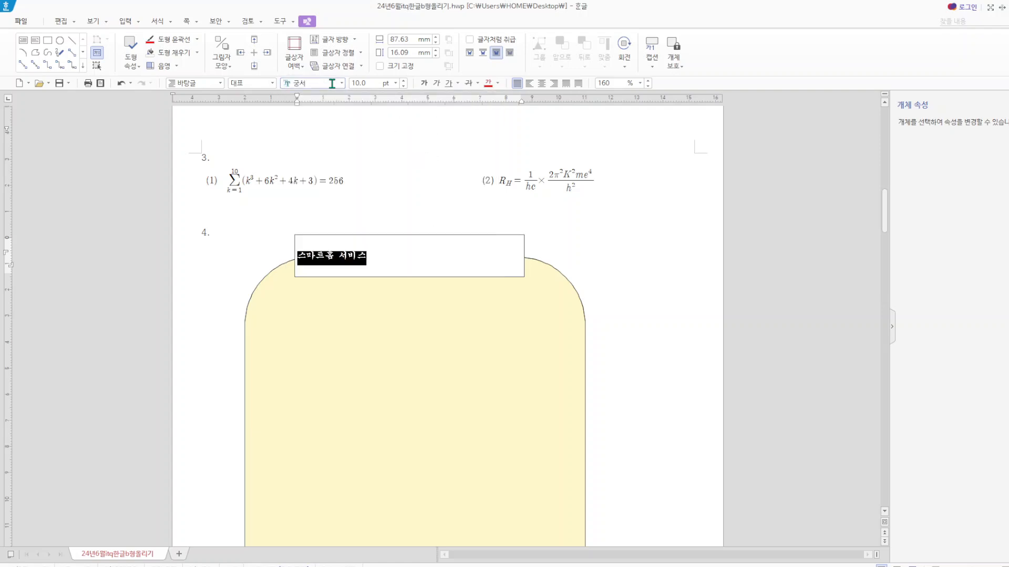
pyautogui.click(370, 84)
pyautogui.write('22')
pyautogui.press('Return')
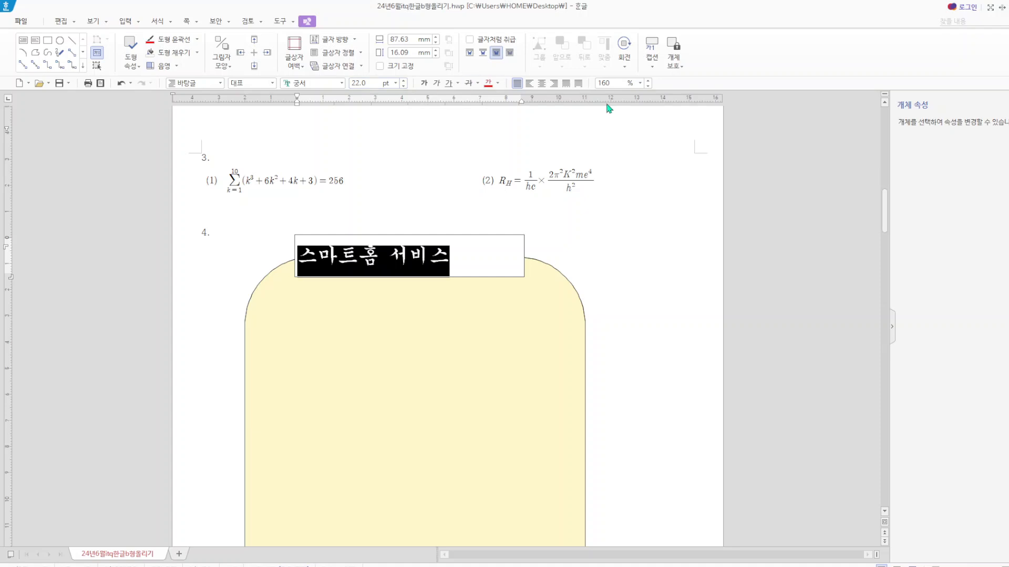
pyautogui.click(540, 84)
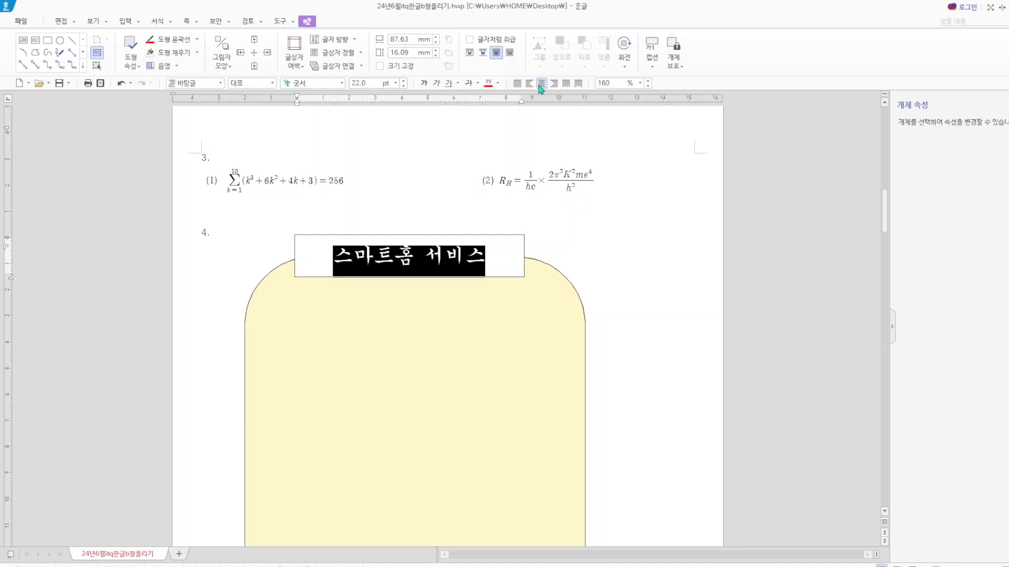
# - Set the title text box to 90 mm wide and 17 mm high, and lock its size (크기 고정)
pyautogui.click(491, 237)
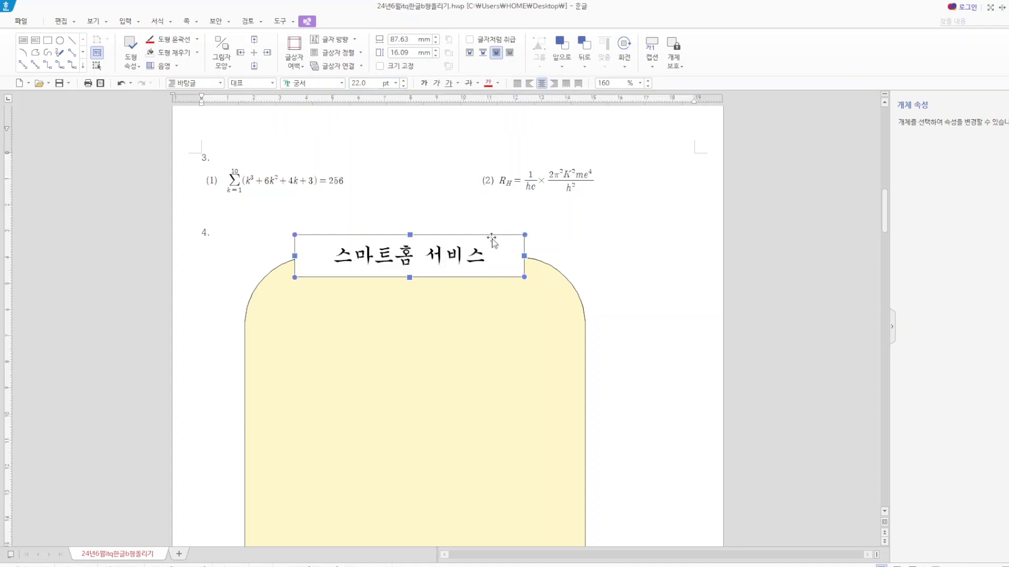
pyautogui.doubleClick(491, 239)
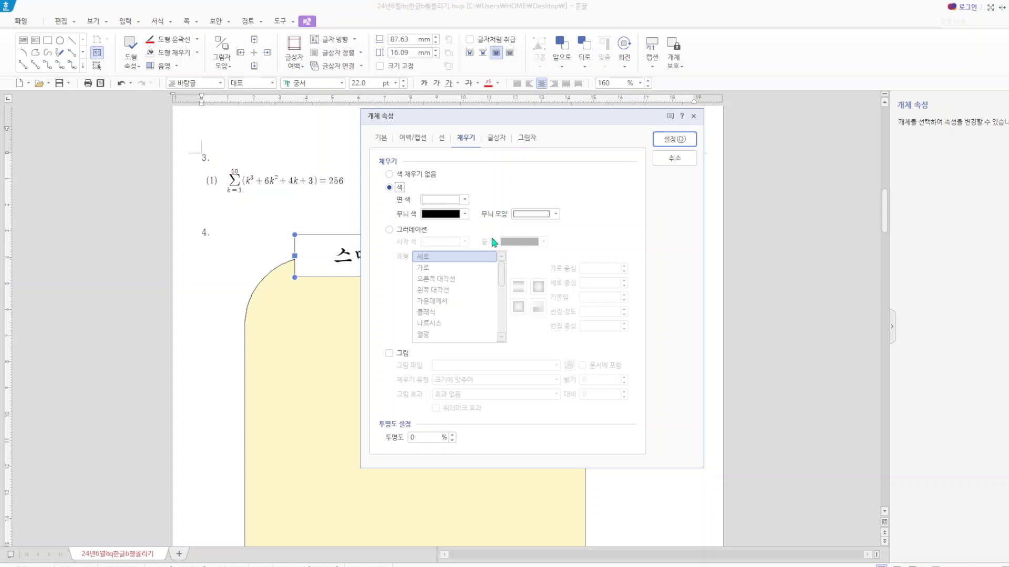
pyautogui.click(381, 138)
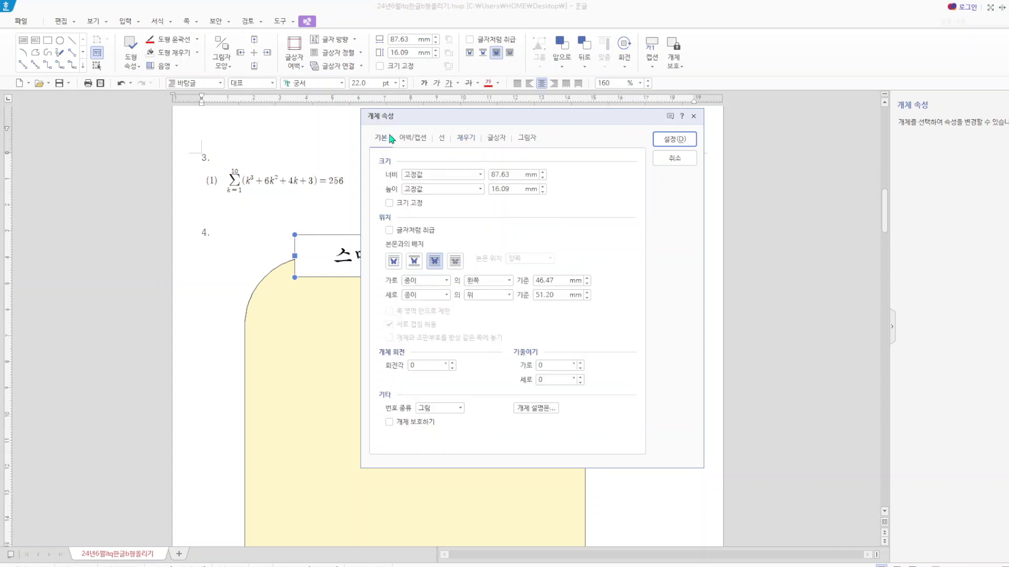
pyautogui.doubleClick(515, 174)
pyautogui.write('90')
pyautogui.doubleClick(514, 189)
pyautogui.write('17')
pyautogui.click(392, 204)
# - Give the title text box semicircular ends (반원) and a blue fill
pyautogui.click(446, 141)
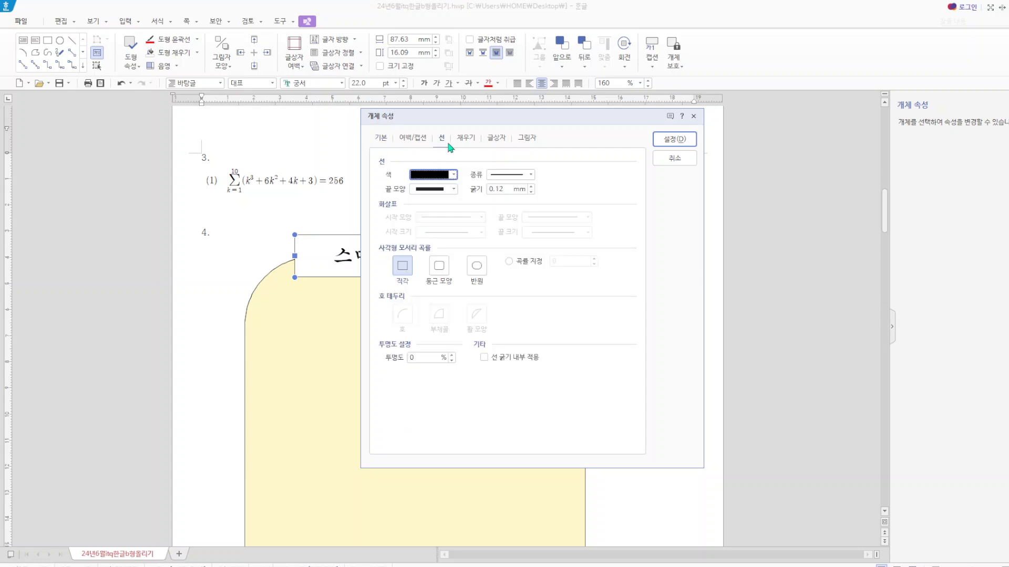
pyautogui.click(476, 265)
pyautogui.click(465, 138)
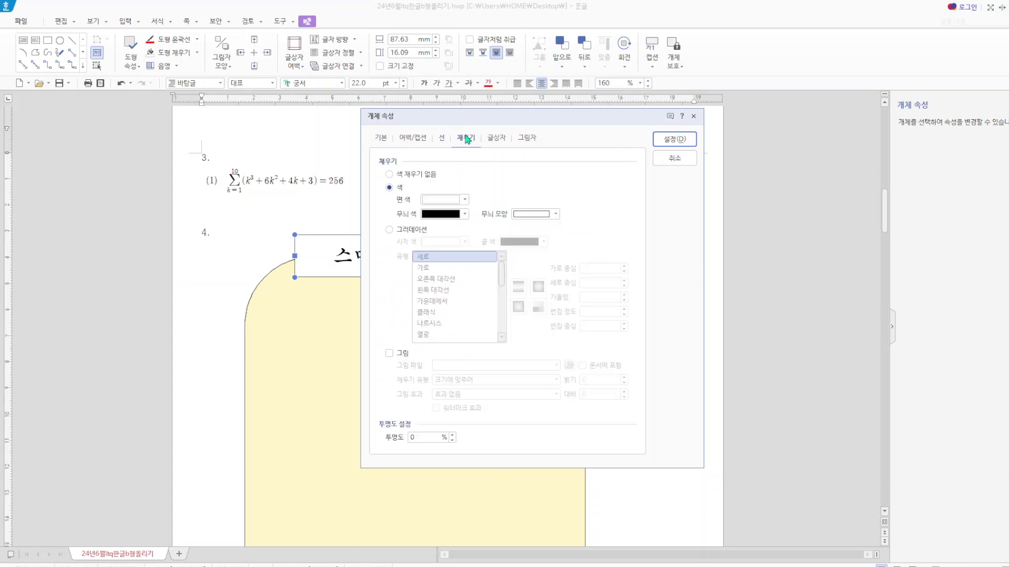
pyautogui.click(444, 199)
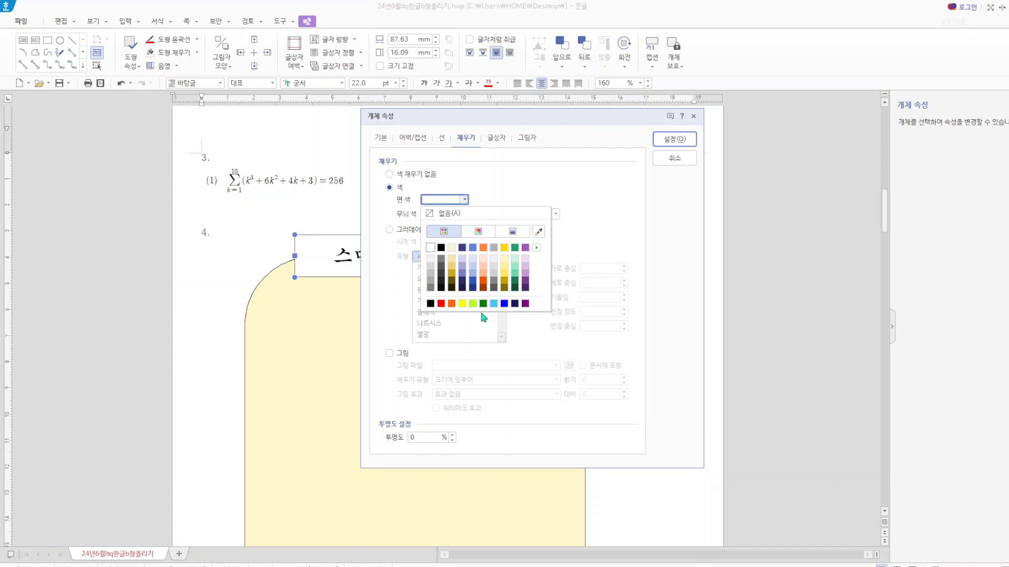
pyautogui.click(504, 304)
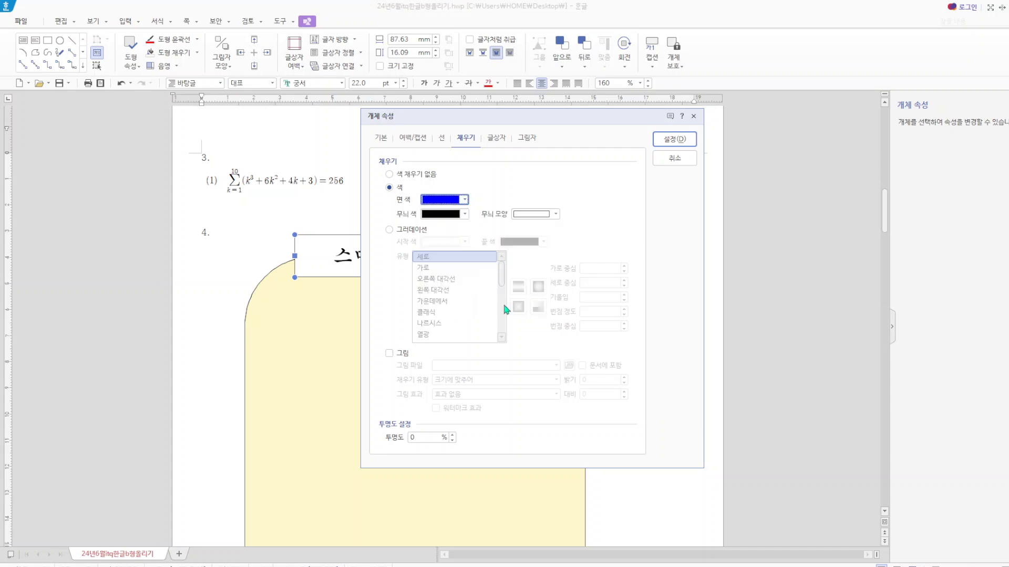
pyautogui.click(673, 140)
pyautogui.click(525, 258)
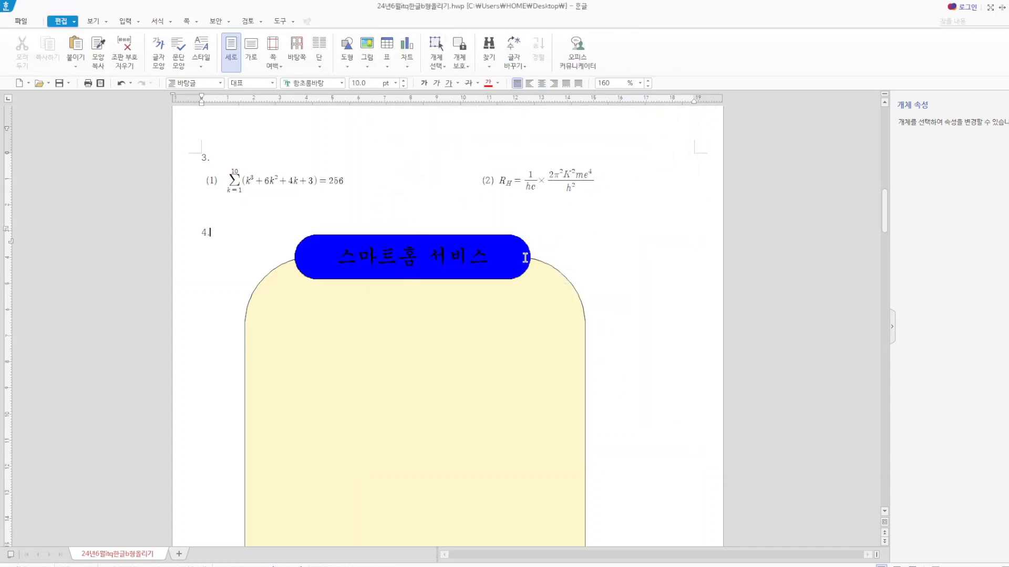
# - Colour the title text 스마트홈 서비스 white and save the document
pyautogui.moveTo(489, 257); pyautogui.dragTo(335, 256)
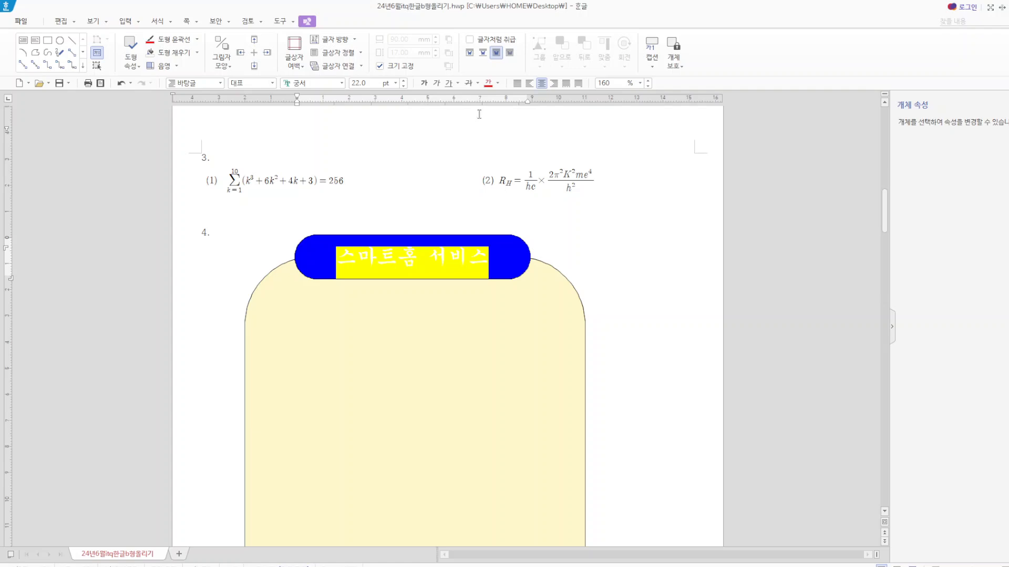
pyautogui.click(497, 83)
pyautogui.click(493, 125)
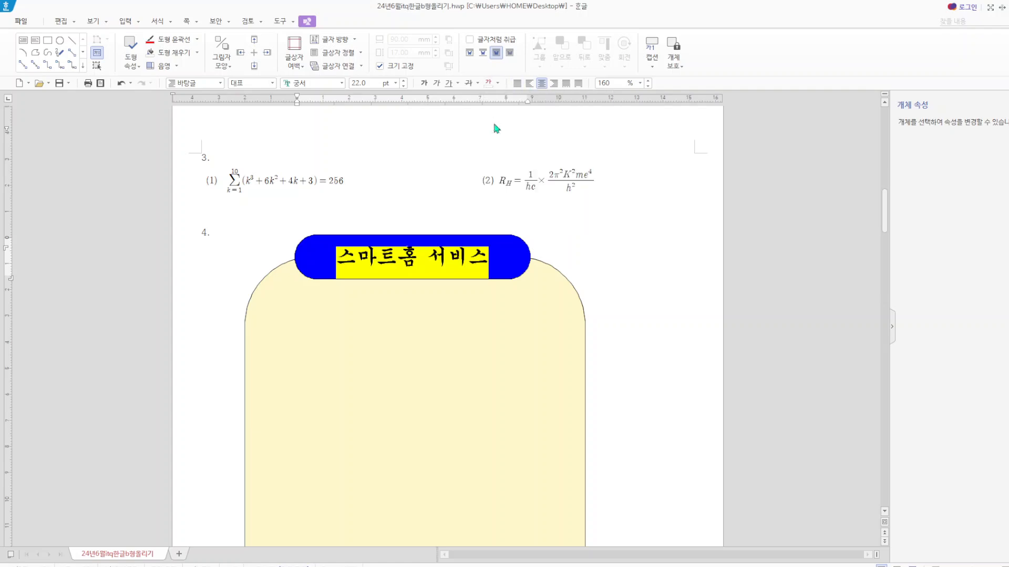
pyautogui.click(620, 235)
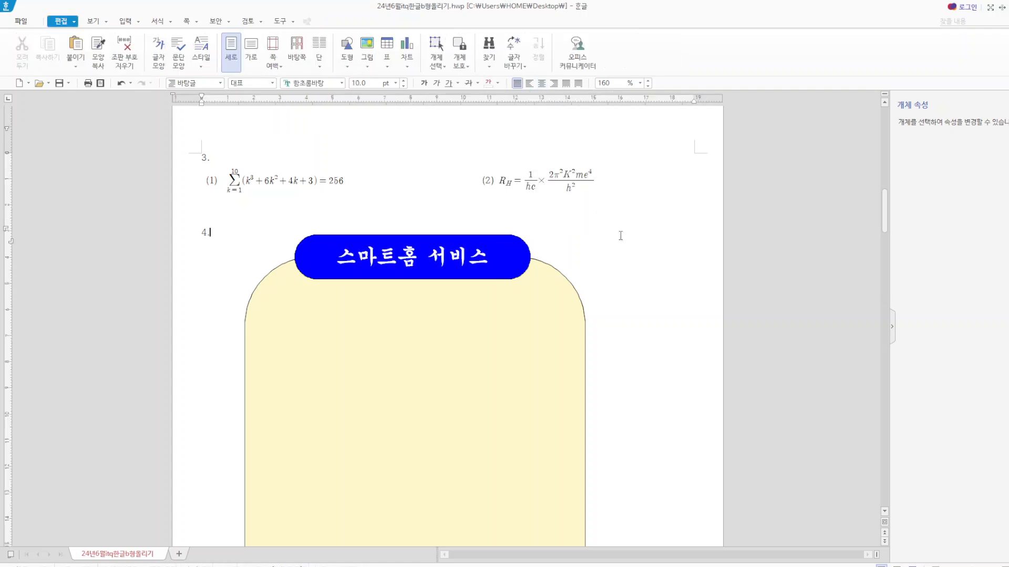
pyautogui.click(59, 83)
# - Move the reference picture up and increase its height to about 103 mm
pyautogui.scroll(-5, 541, 319)
pyautogui.scroll(-5, 540, 319)
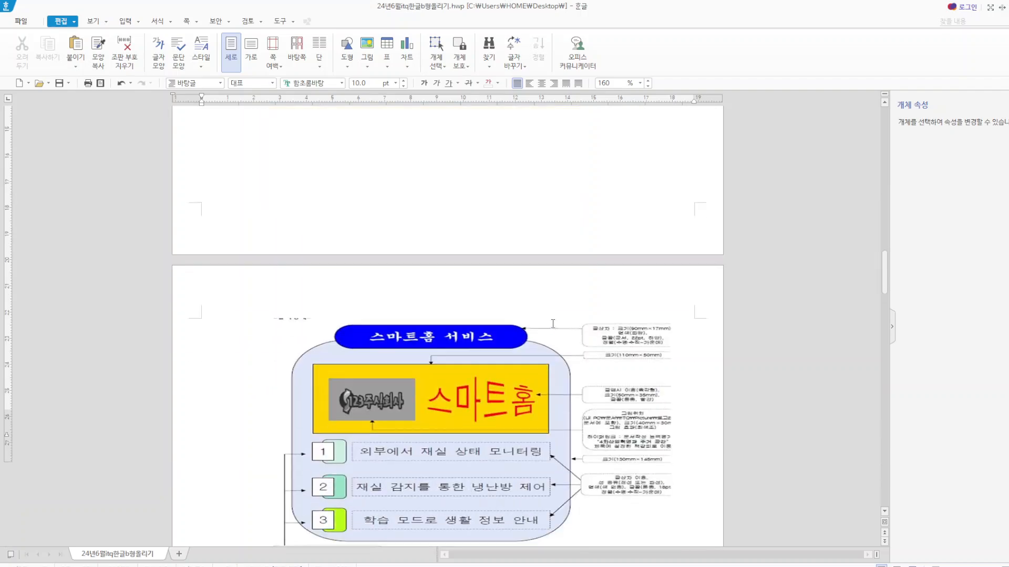
pyautogui.moveTo(461, 367); pyautogui.dragTo(469, 255)
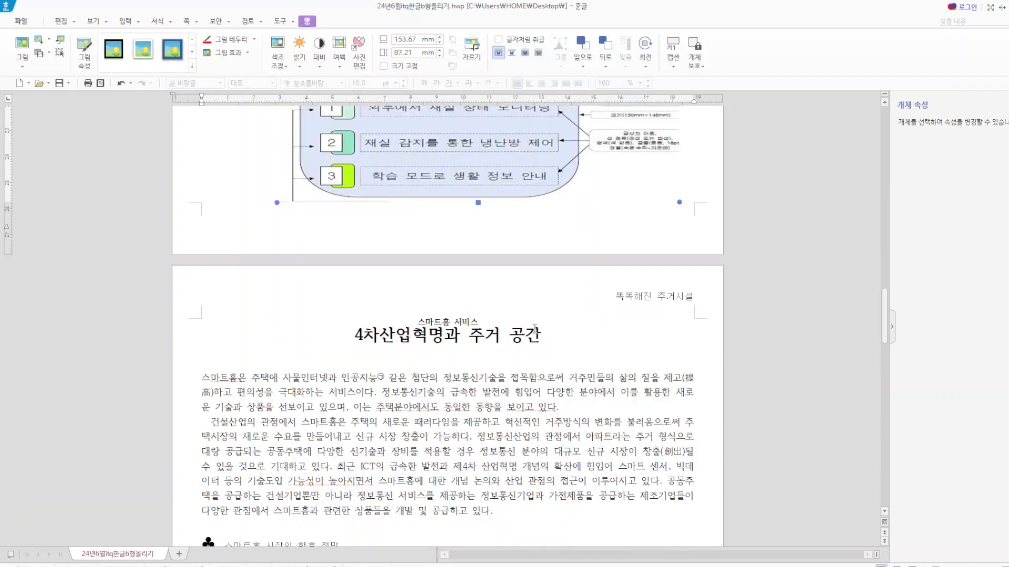
pyautogui.scroll(5, 535, 328)
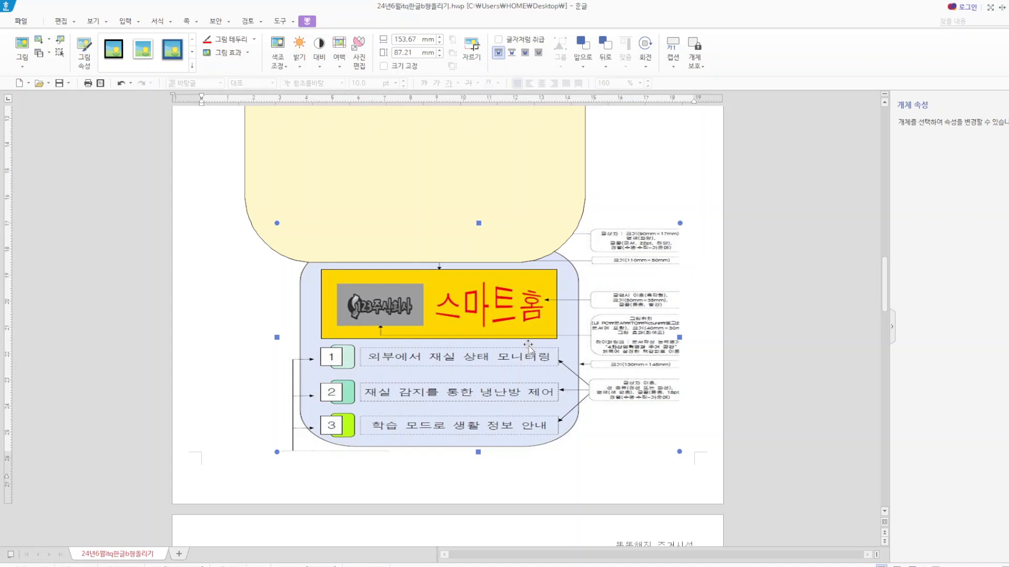
pyautogui.moveTo(478, 452); pyautogui.dragTo(480, 492)
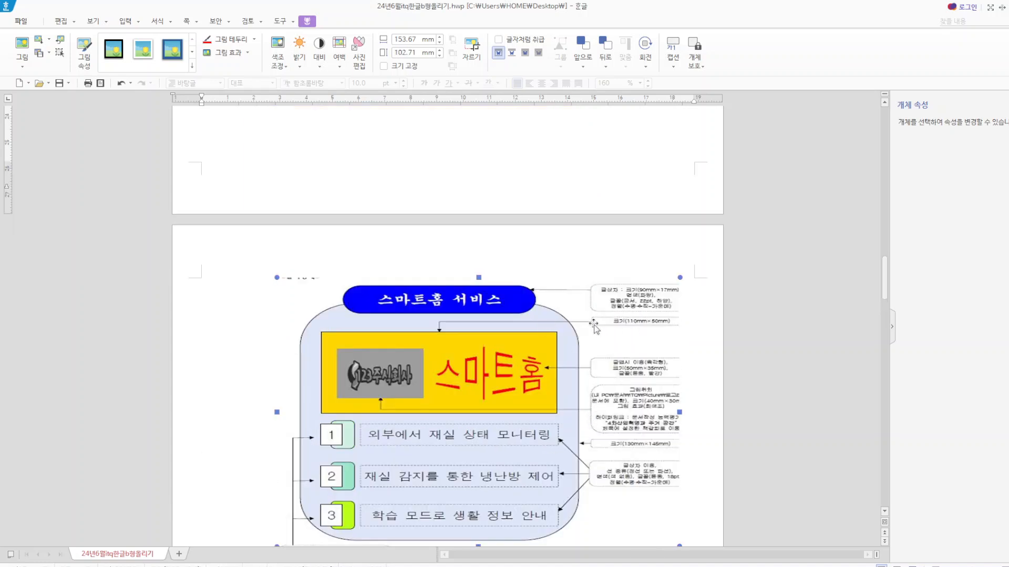
pyautogui.press('Delete')
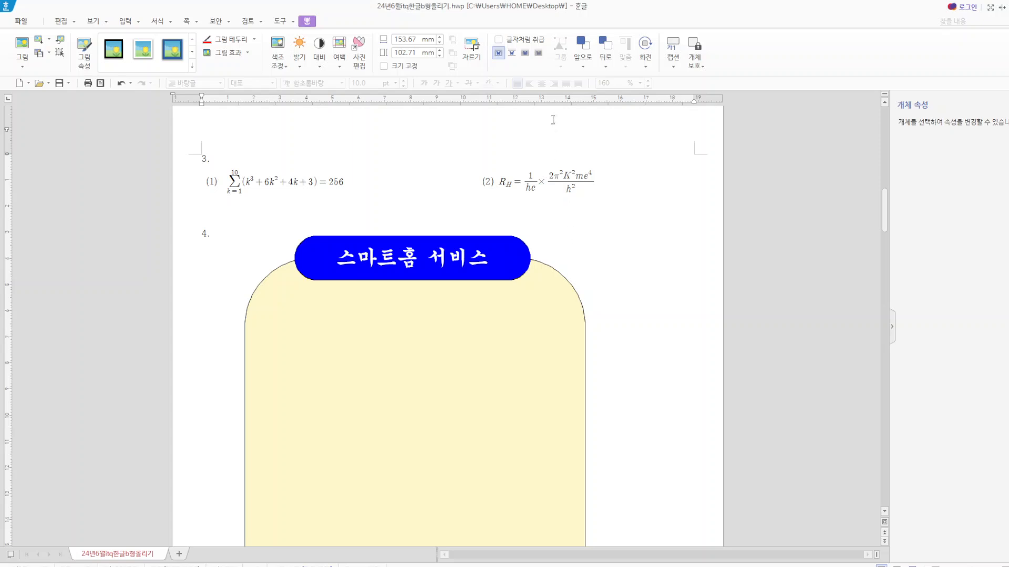
# - Draw a rectangle about 100 mm wide and 37 mm high inside the rounded rectangle, below the title
pyautogui.click(671, 211)
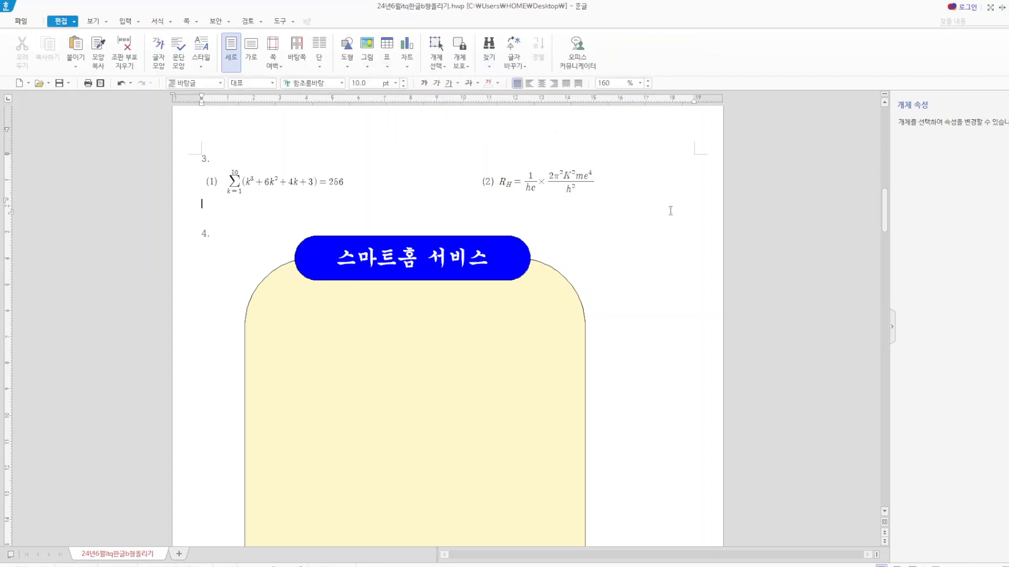
pyautogui.click(347, 66)
pyautogui.click(370, 97)
pyautogui.moveTo(278, 324)
pyautogui.mouseDown()
pyautogui.moveTo(466, 417)
pyautogui.moveTo(541, 422)
pyautogui.mouseUp()
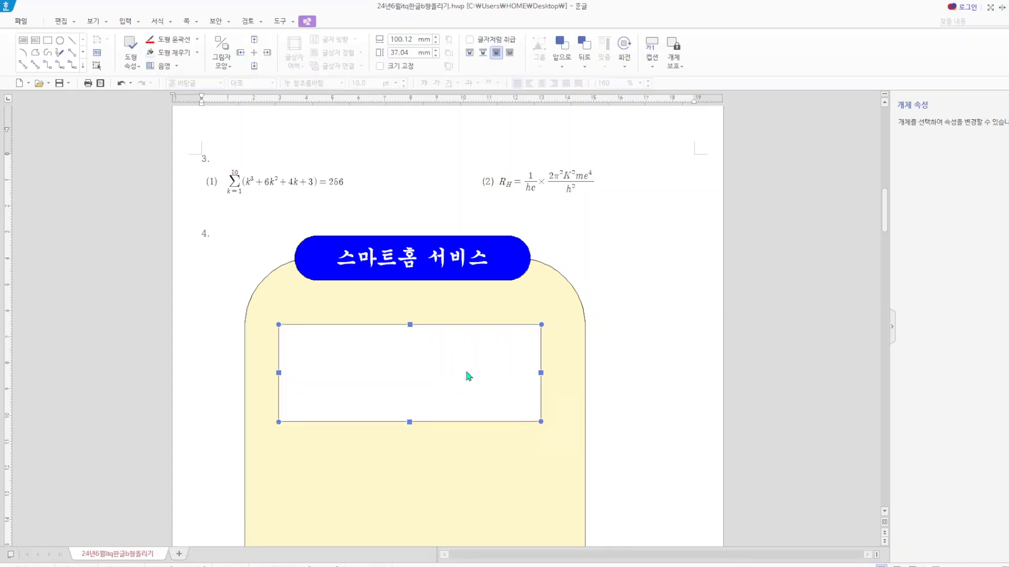
# - Set the new rectangle's size to 110 mm wide and 50 mm high in its object properties
pyautogui.doubleClick(467, 373)
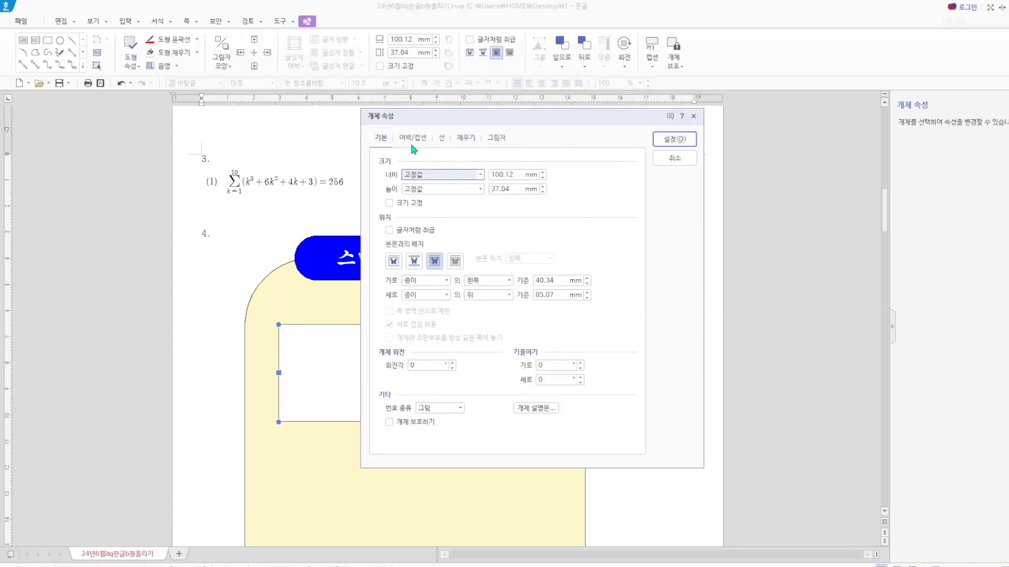
pyautogui.doubleClick(517, 174)
pyautogui.write('110')
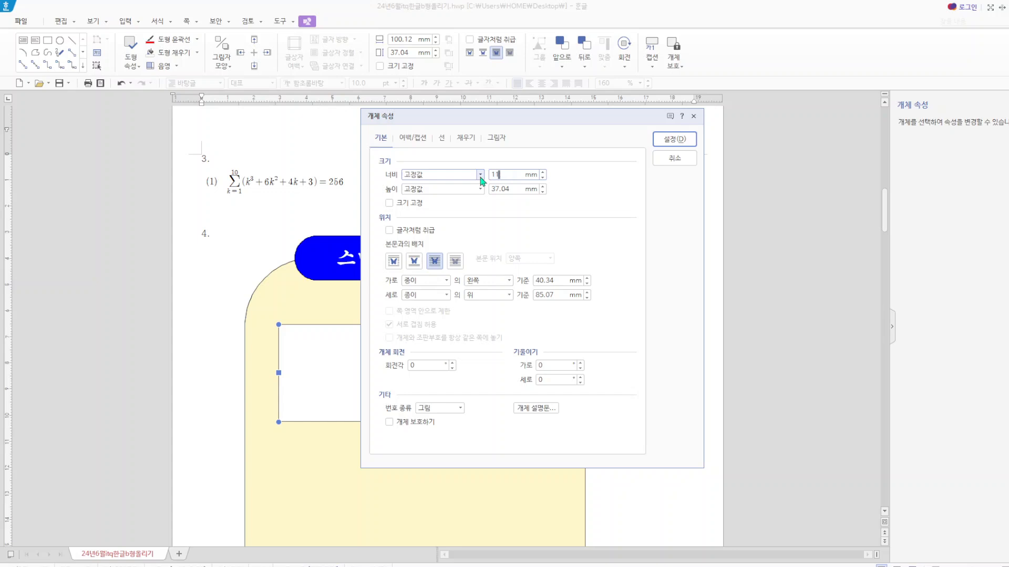
pyautogui.press('Tab')
pyautogui.write('50')
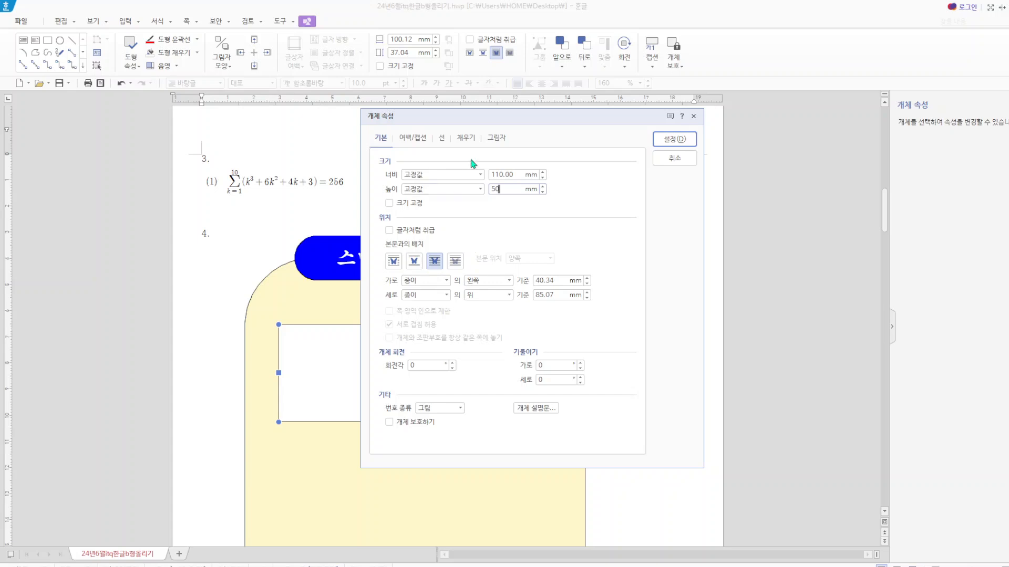
# - Fill the rectangle with light purple and move it slightly up to centre it horizontally within the rounded rectangle
pyautogui.click(467, 140)
pyautogui.click(443, 200)
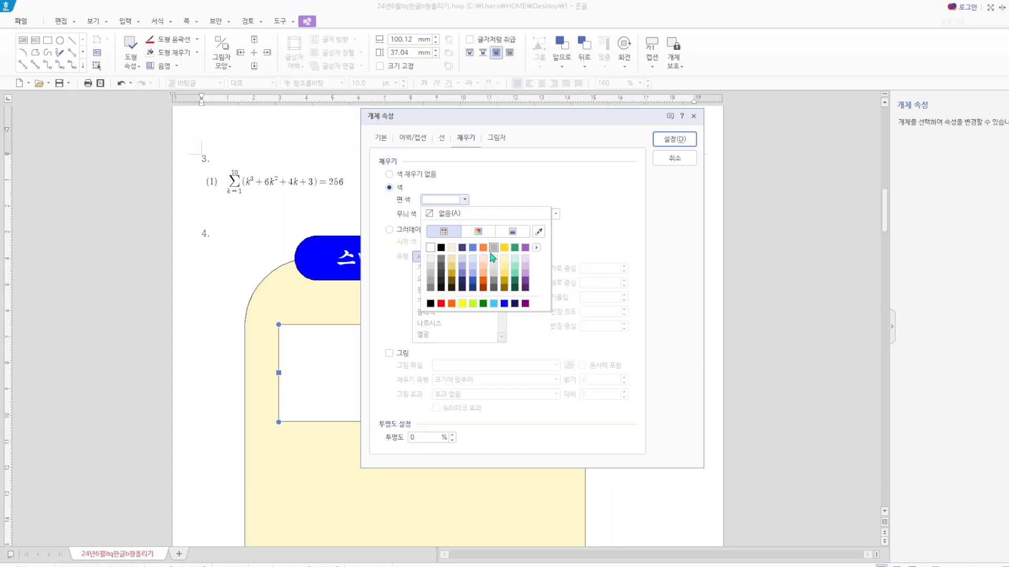
pyautogui.click(483, 258)
pyautogui.click(464, 202)
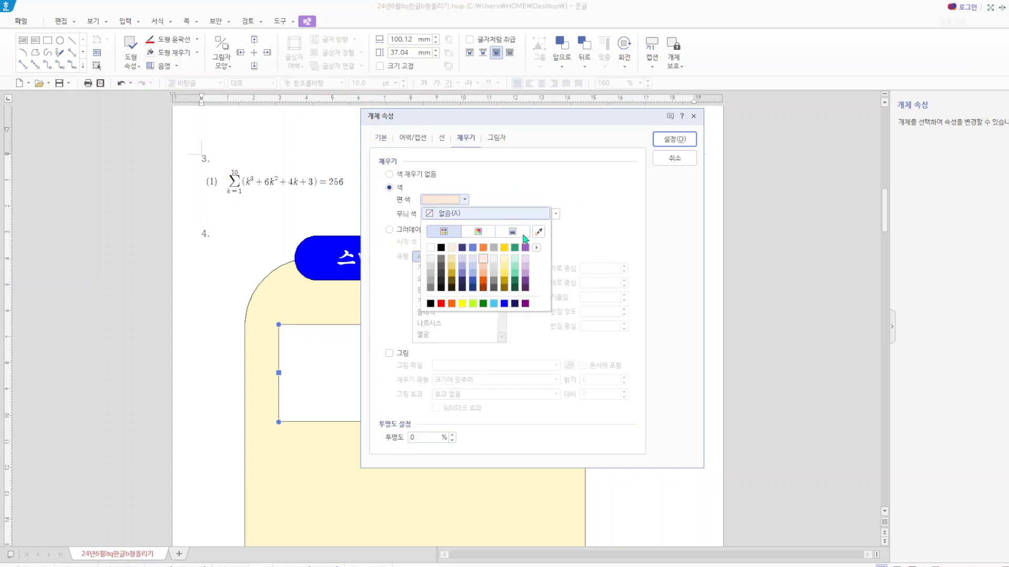
pyautogui.click(528, 247)
pyautogui.click(674, 139)
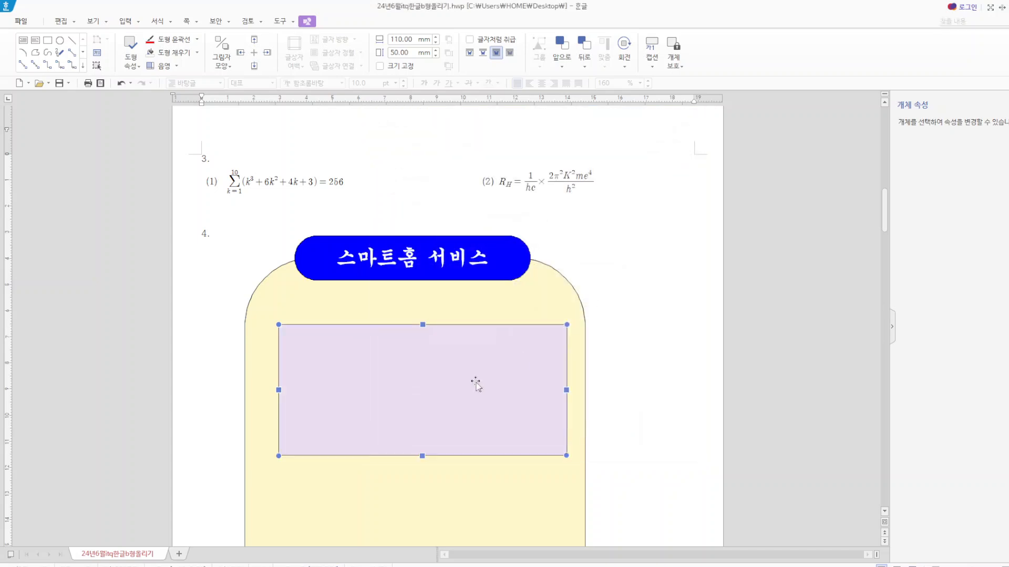
pyautogui.moveTo(463, 405); pyautogui.dragTo(453, 385)
pyautogui.click(651, 415)
# - Check the reference picture and insert the picture 로고1.jpg from the ITQ예제파일 folder on the desktop
pyautogui.scroll(-15, 651, 415)
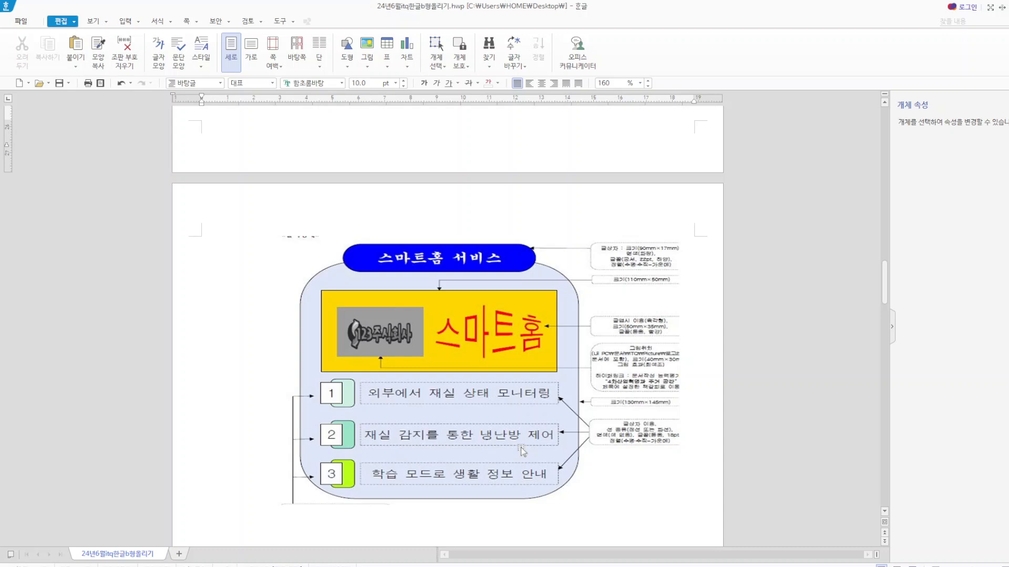
pyautogui.scroll(15, 513, 196)
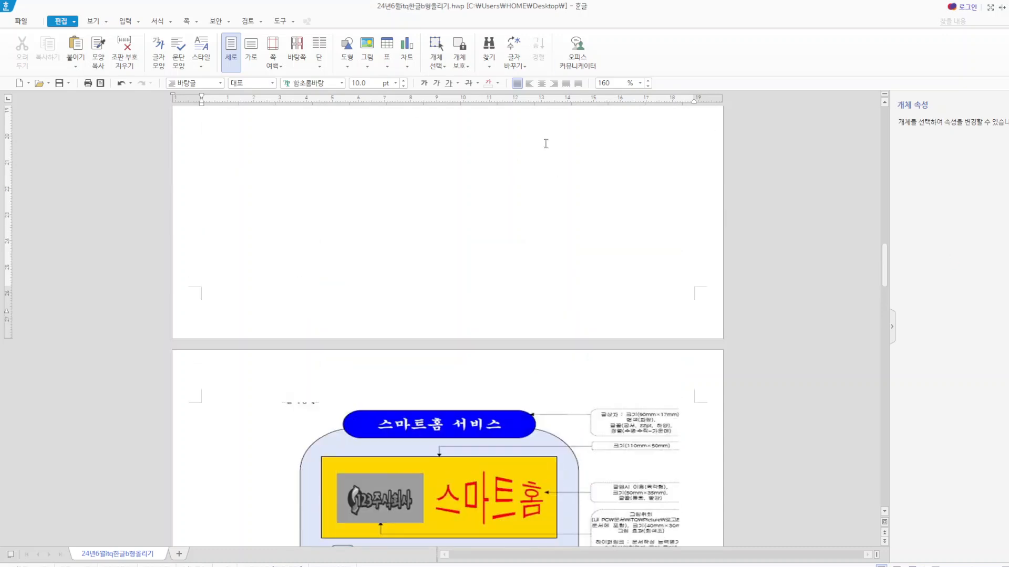
pyautogui.click(367, 46)
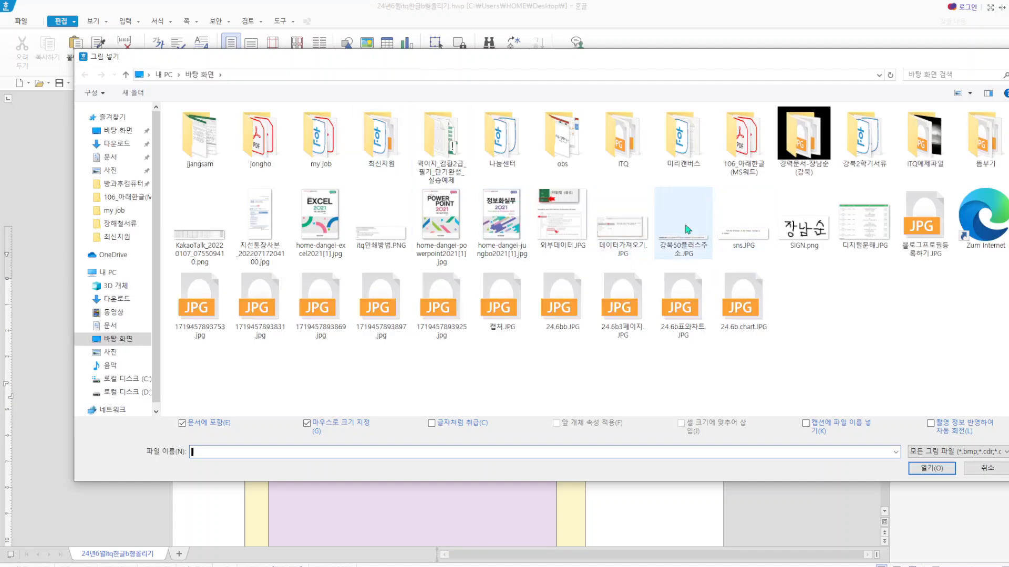
pyautogui.doubleClick(917, 153)
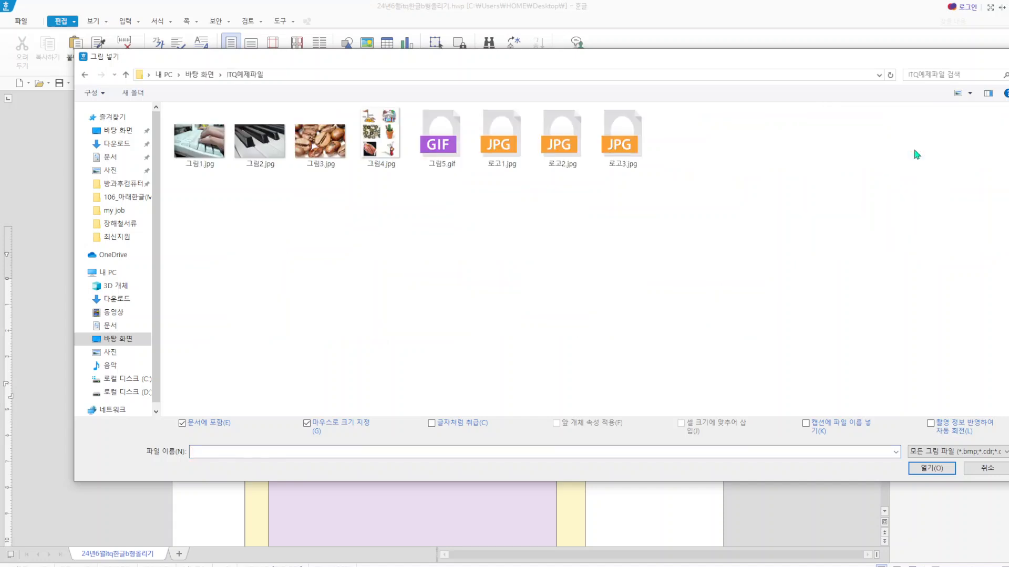
pyautogui.click(503, 159)
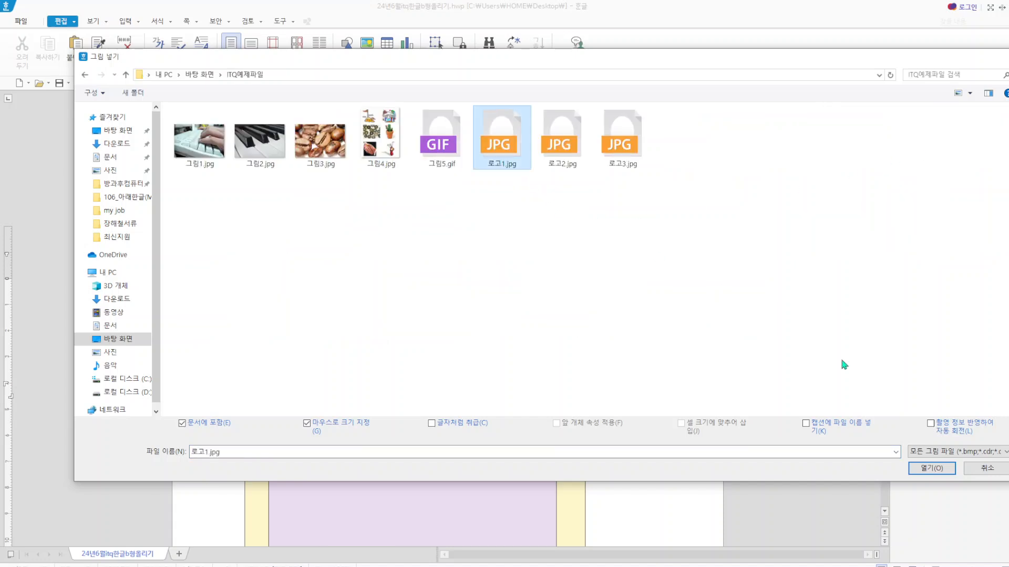
pyautogui.click(934, 467)
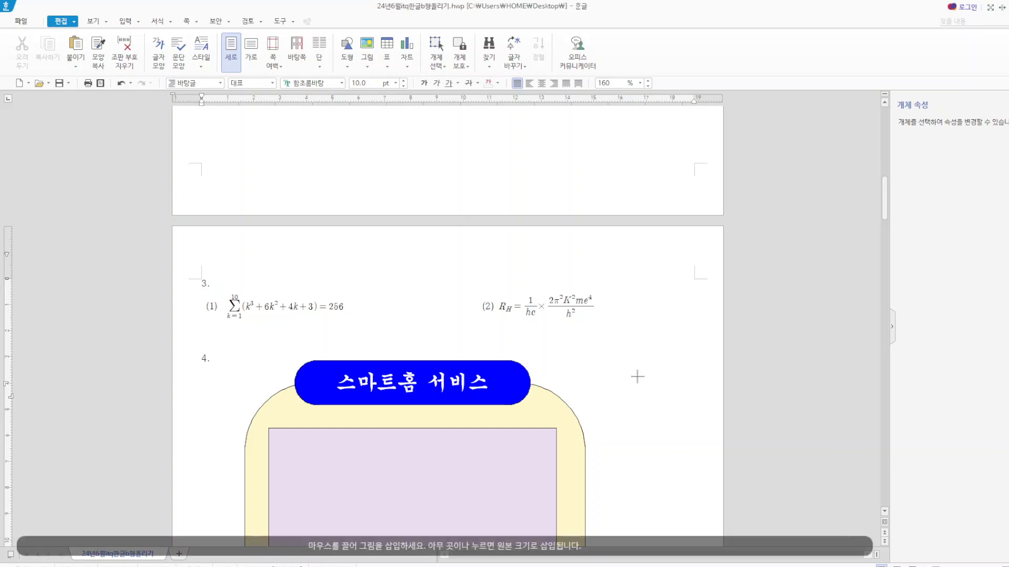
# - Remove the wrongly placed ABC logo and insert 로고2.jpg at about 52 × 28 mm beside the yellow rounded shape
pyautogui.moveTo(723, 359); pyautogui.dragTo(637, 418)
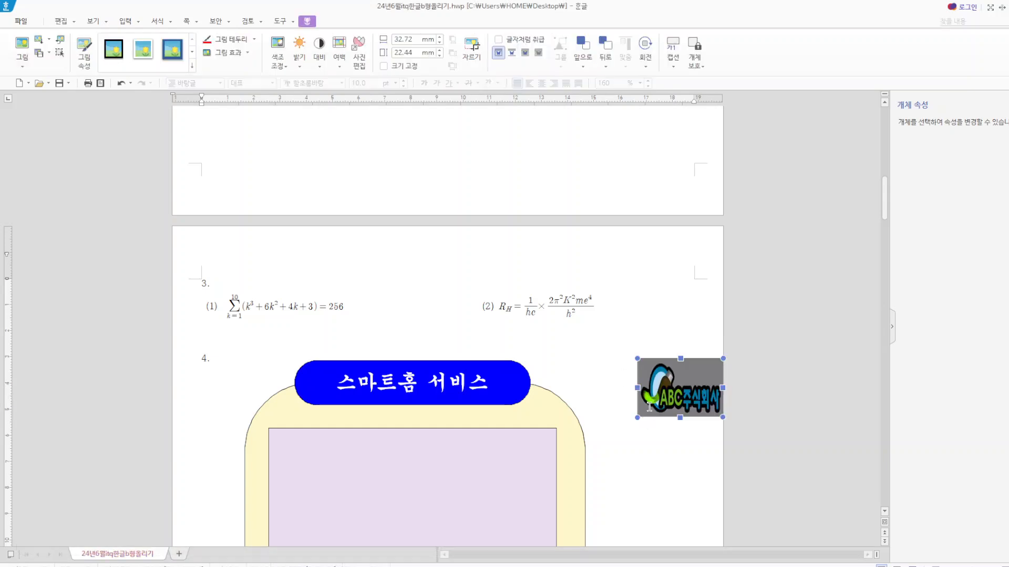
pyautogui.press('Delete')
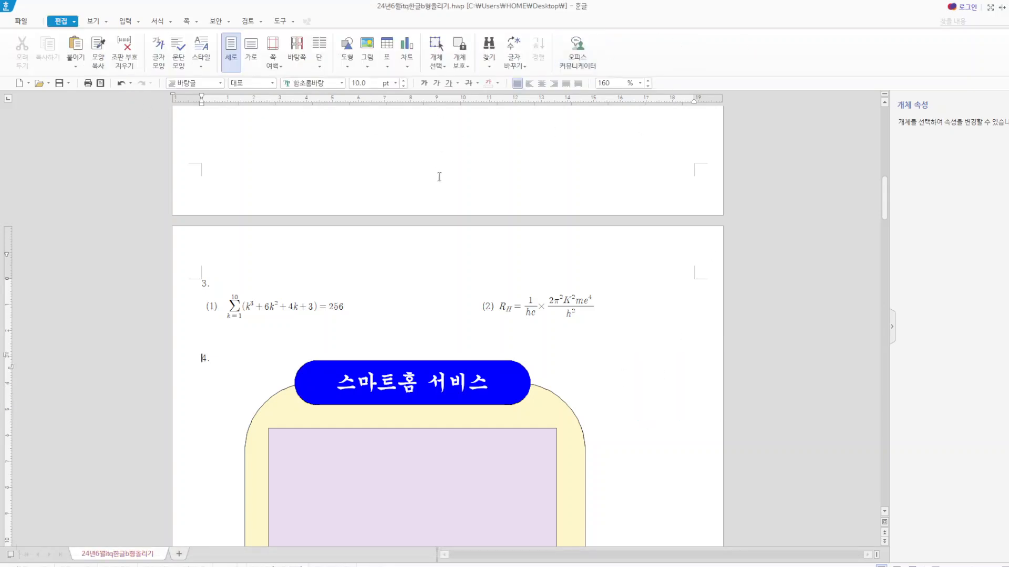
pyautogui.click(370, 48)
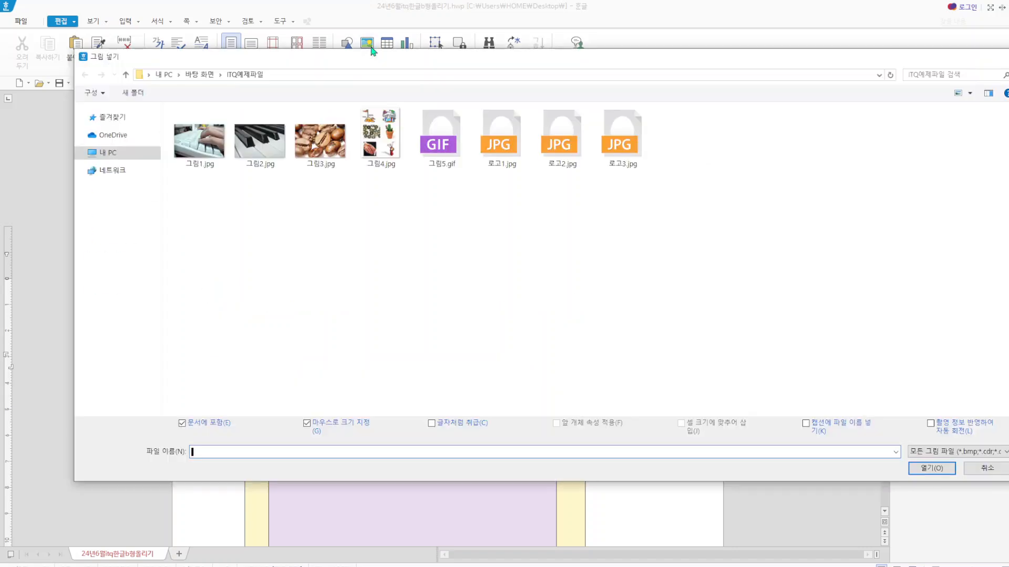
pyautogui.click(575, 134)
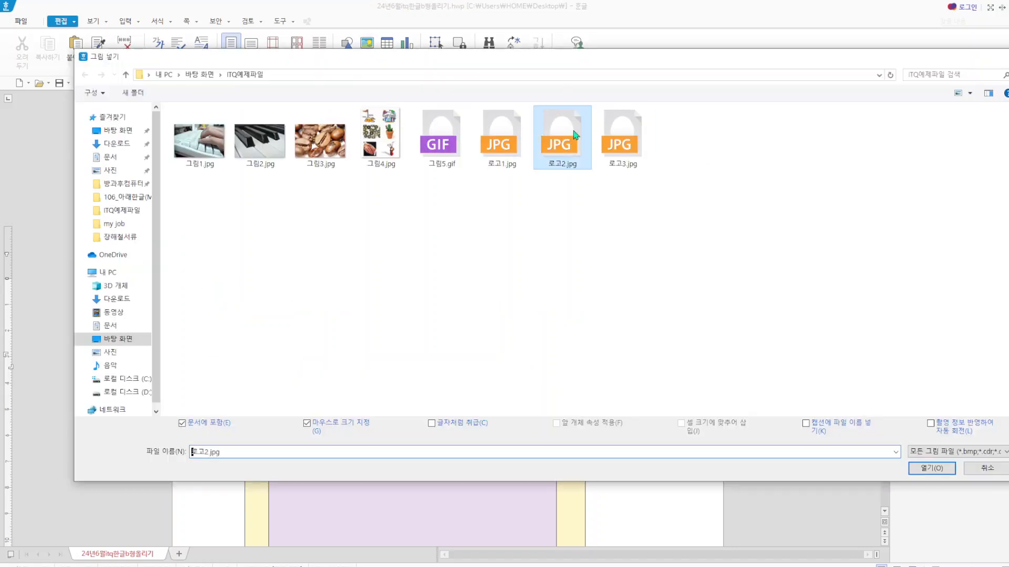
pyautogui.click(929, 466)
pyautogui.moveTo(588, 408); pyautogui.dragTo(642, 480)
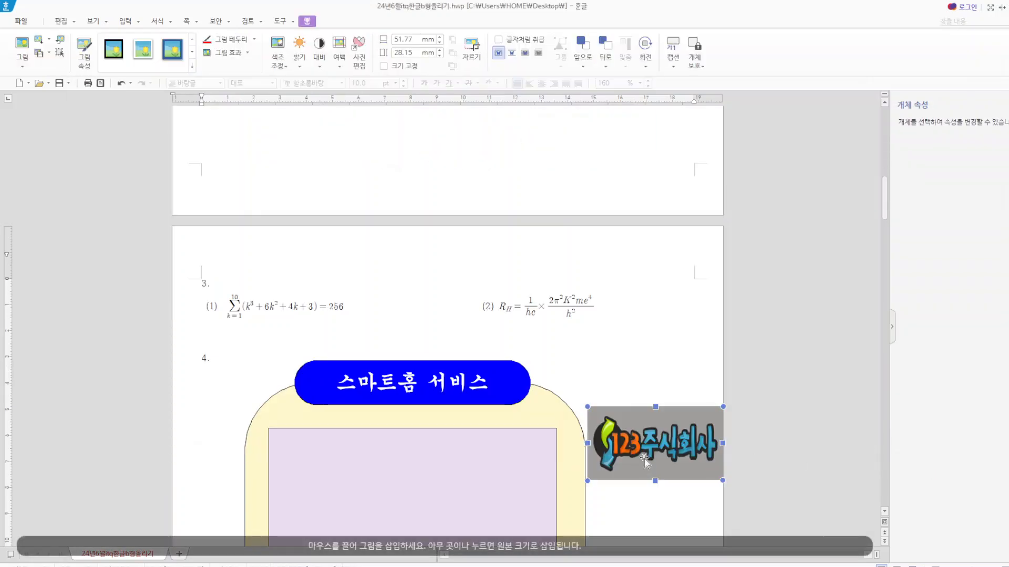
# - Set the inserted logo's width to 40 mm and height to 50 mm, and place it in front of the text
pyautogui.doubleClick(637, 456)
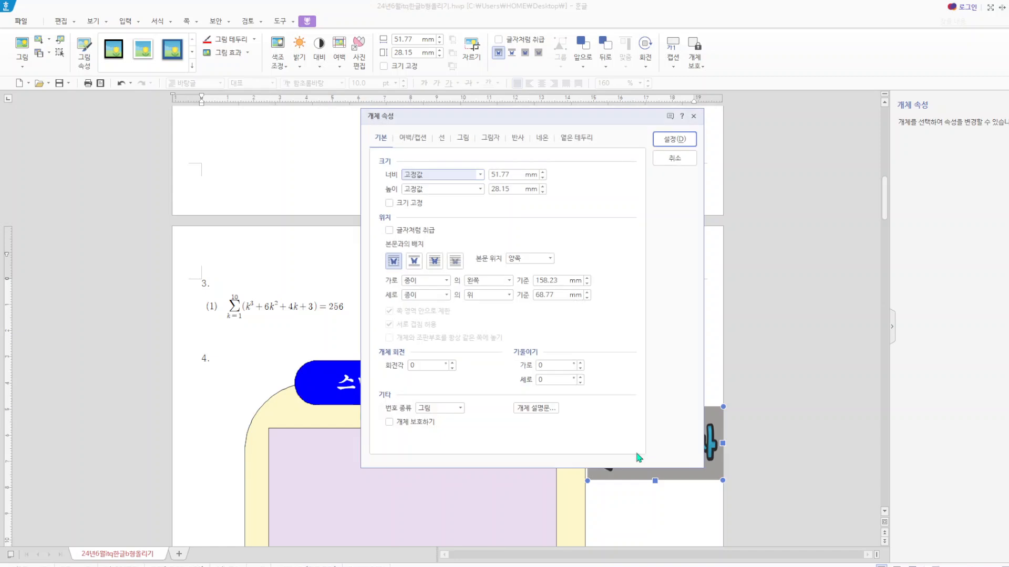
pyautogui.doubleClick(514, 173)
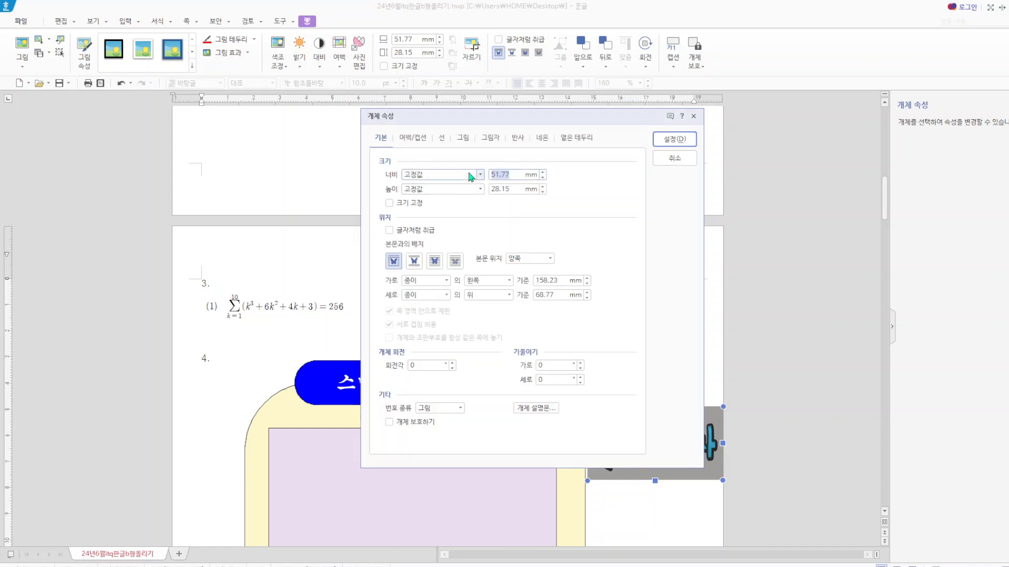
pyautogui.write('40')
pyautogui.doubleClick(511, 188)
pyautogui.write('50')
pyautogui.click(434, 261)
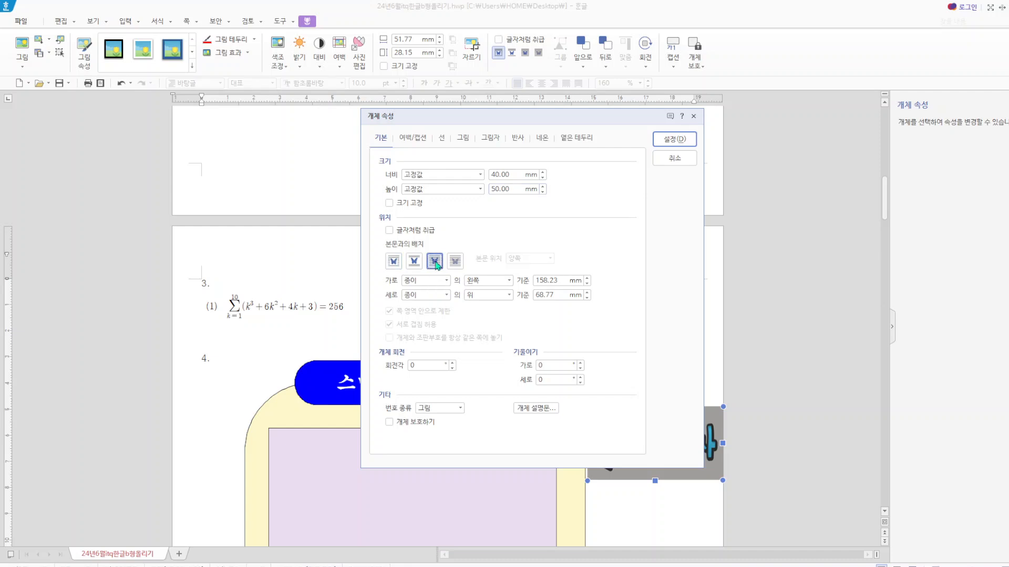
# - Apply the grayscale (회색조) picture effect to the logo
pyautogui.click(463, 138)
pyautogui.click(394, 368)
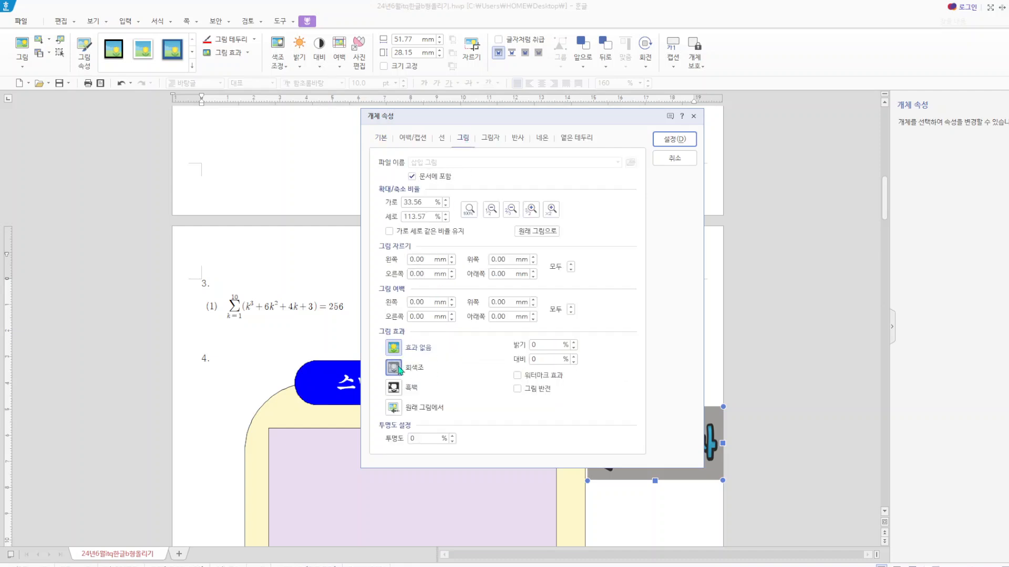
pyautogui.click(675, 139)
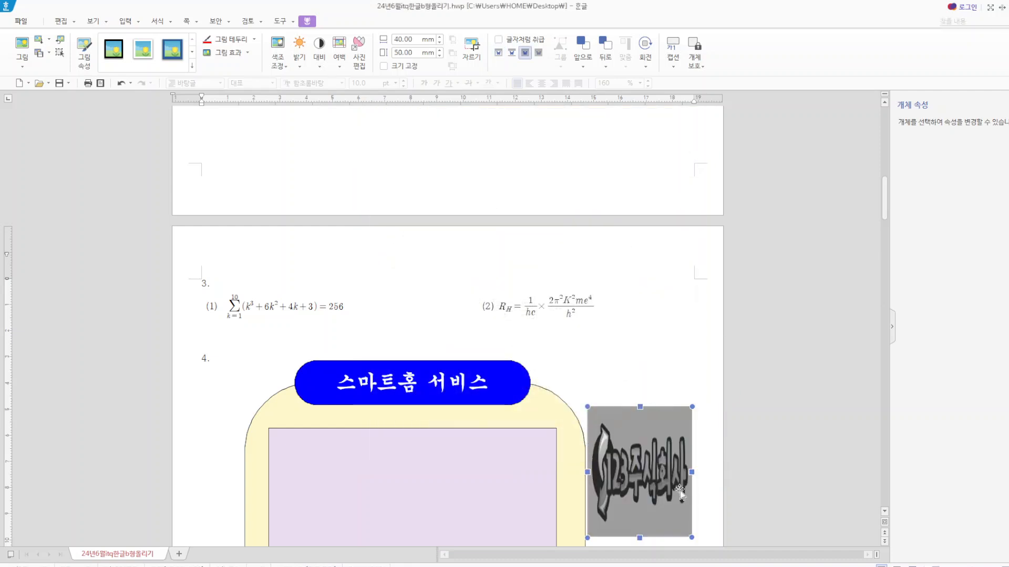
# - Move the grayscale logo into the left part of the lavender rectangle
pyautogui.moveTo(677, 492); pyautogui.dragTo(383, 513)
pyautogui.scroll(-3, 568, 446)
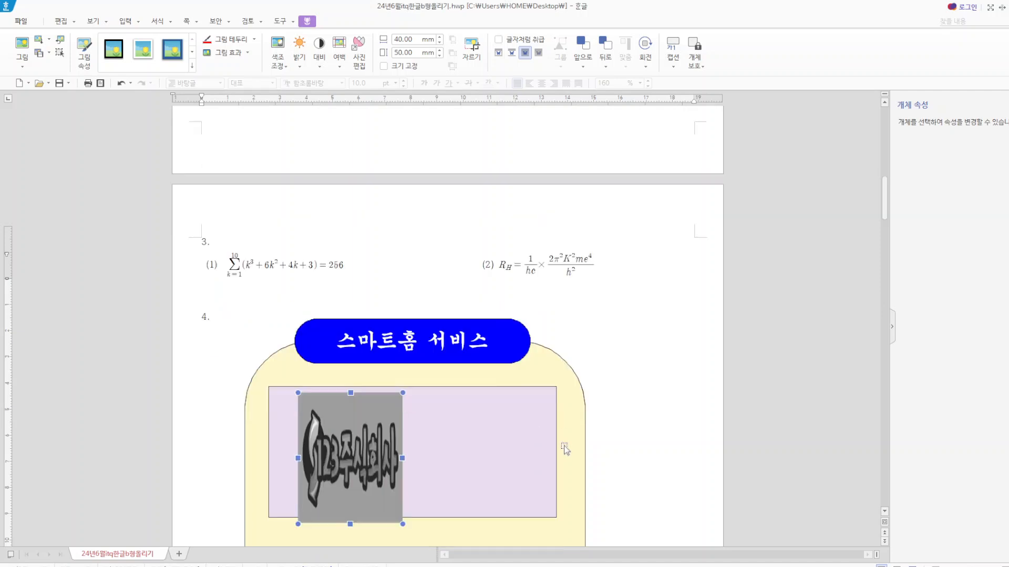
pyautogui.moveTo(358, 412); pyautogui.dragTo(354, 409)
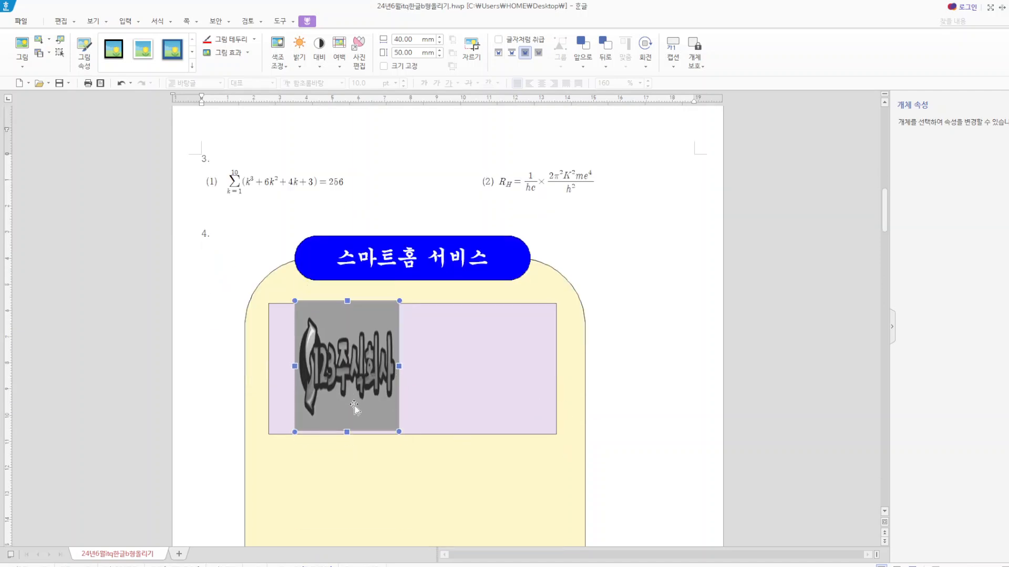
# - Set the logo's height to 30 mm with its size locked, and centre it vertically in the lavender rectangle
pyautogui.scroll(-15, 354, 409)
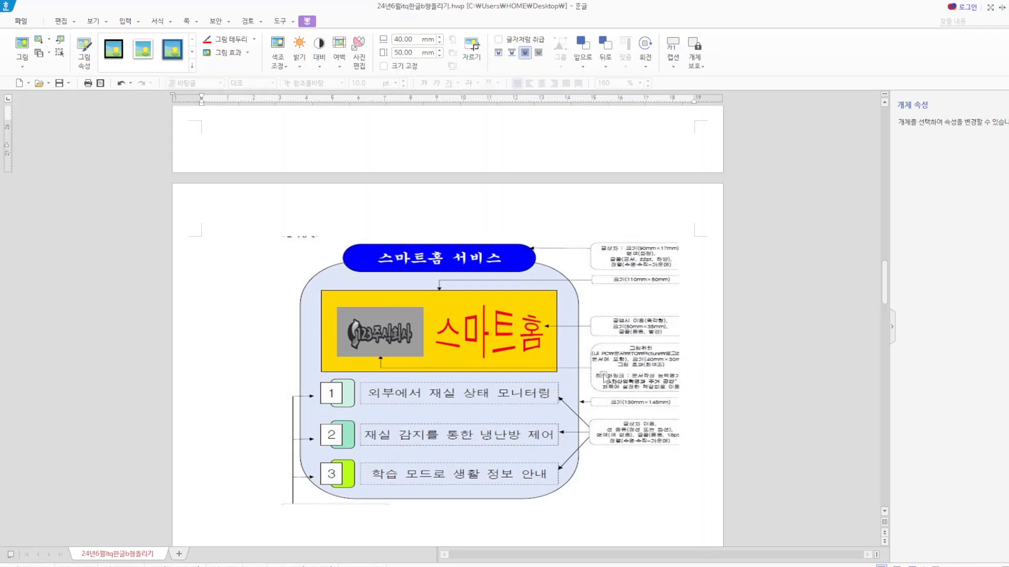
pyautogui.scroll(15, 603, 377)
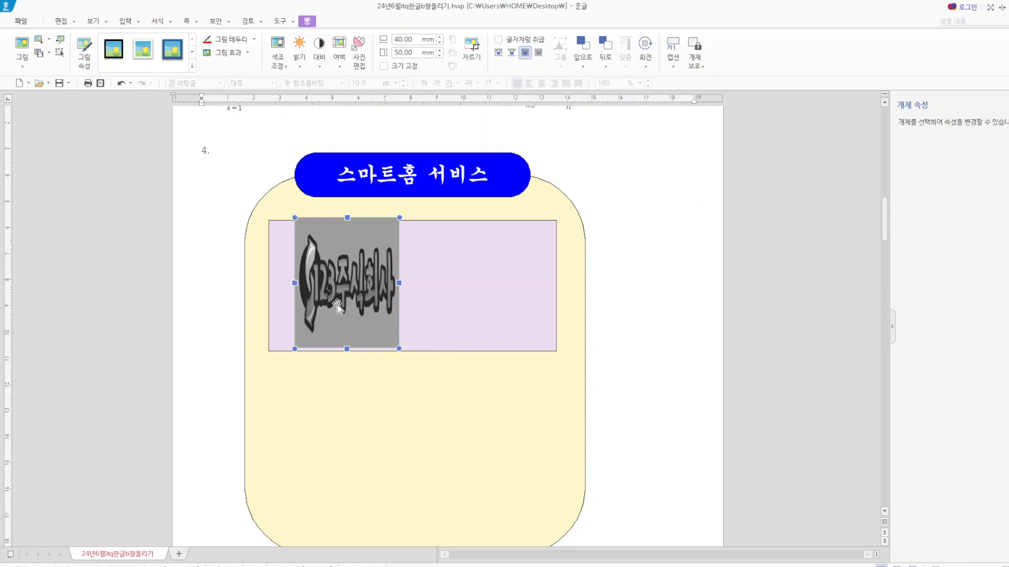
pyautogui.doubleClick(338, 307)
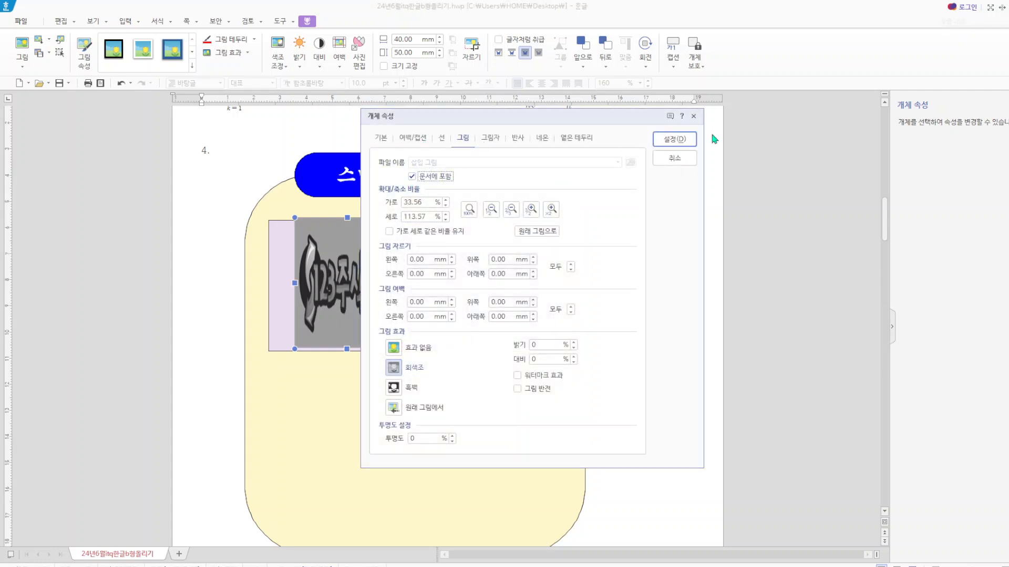
pyautogui.click(380, 138)
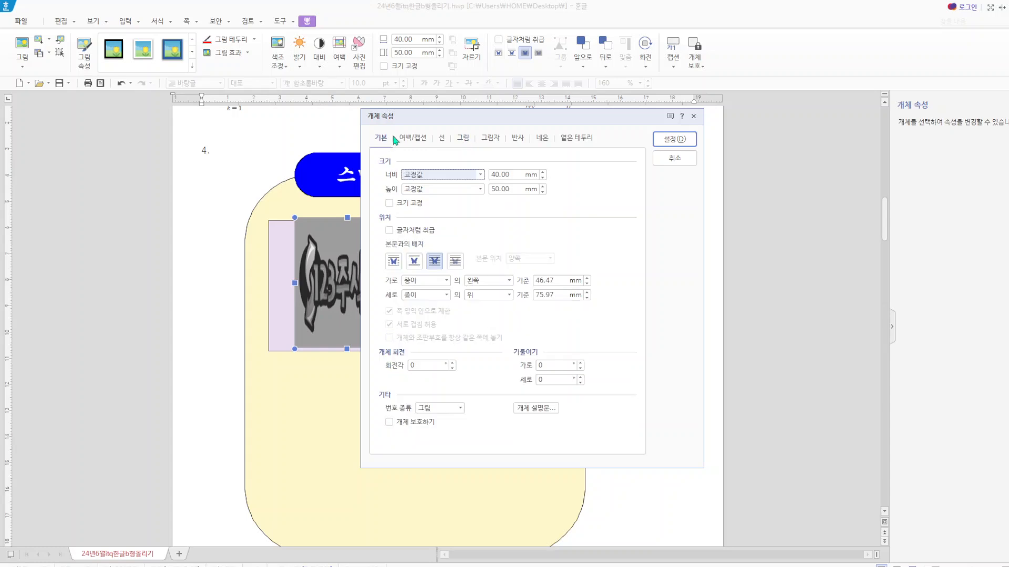
pyautogui.doubleClick(503, 189)
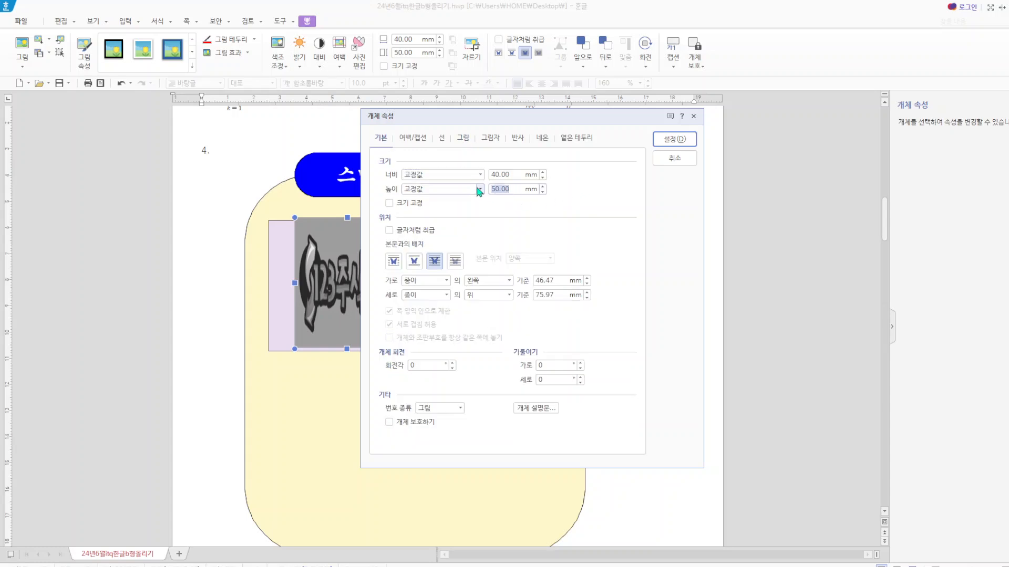
pyautogui.write('30')
pyautogui.click(389, 203)
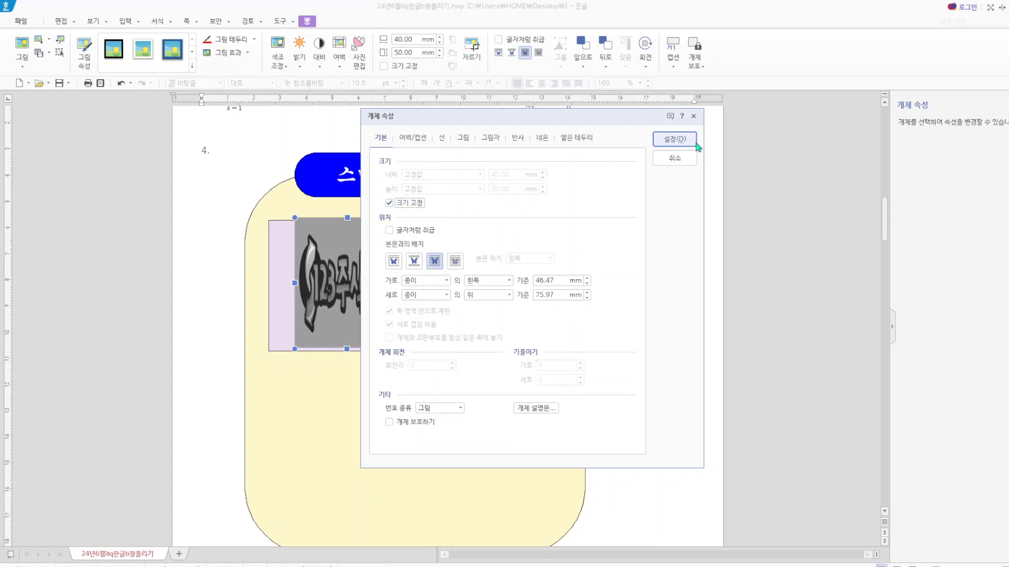
pyautogui.click(676, 142)
pyautogui.moveTo(359, 268); pyautogui.dragTo(359, 286)
pyautogui.click(660, 310)
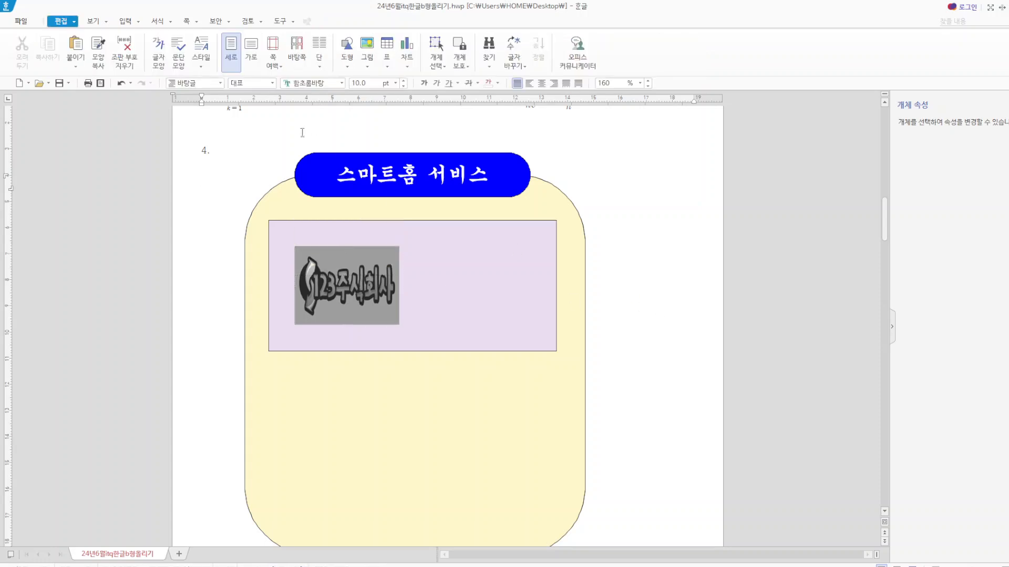
# - Start a new 글맵시 (WordArt) object with the text 스마트홈
pyautogui.click(139, 22)
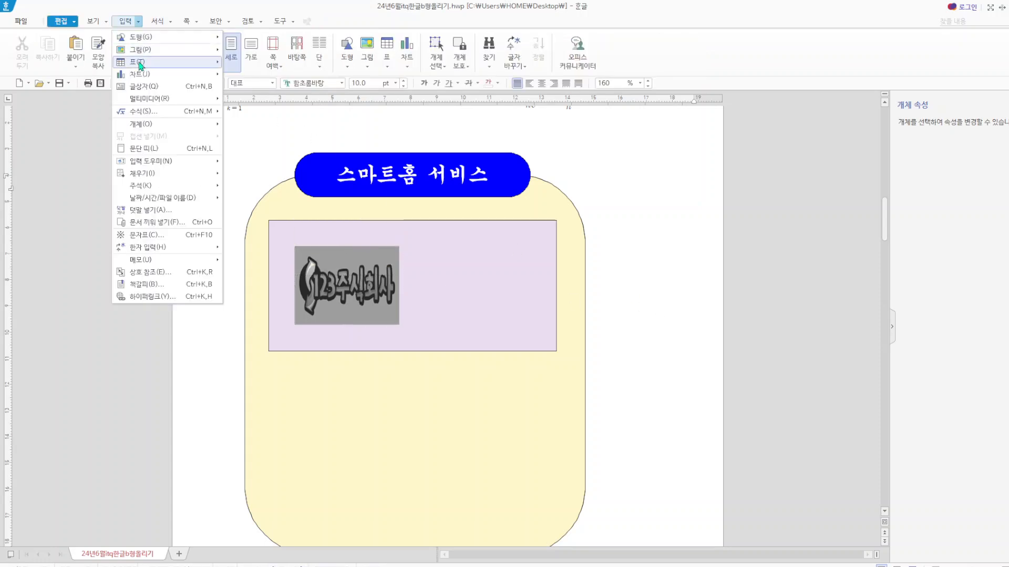
pyautogui.moveTo(141, 127)
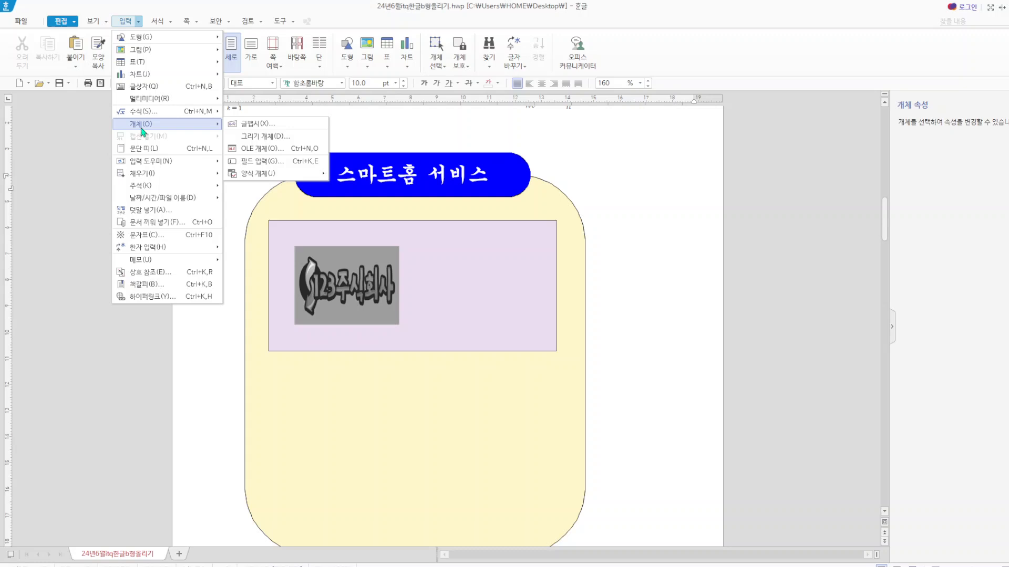
pyautogui.click(246, 127)
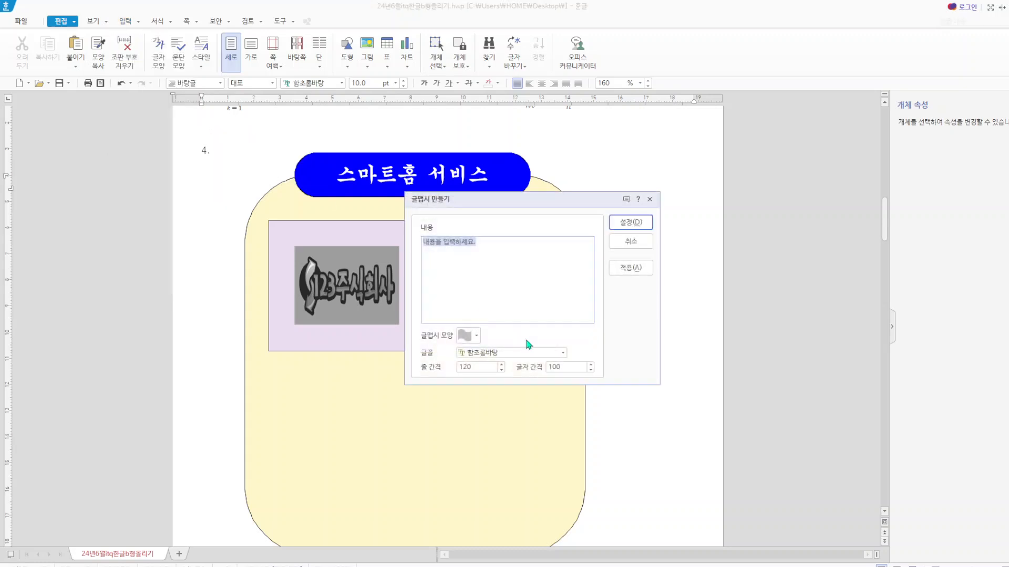
pyautogui.write('즐')
pyautogui.write('마트홈')
# - Give the 스마트홈 WordArt the hexagon shape and the 돋움 font, and insert it into the document
pyautogui.click(470, 336)
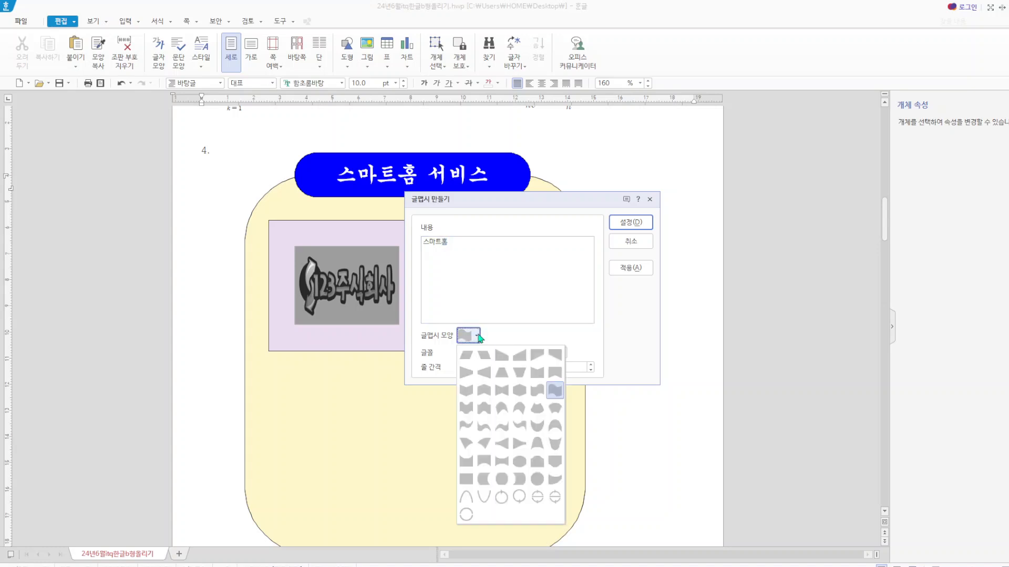
pyautogui.click(519, 391)
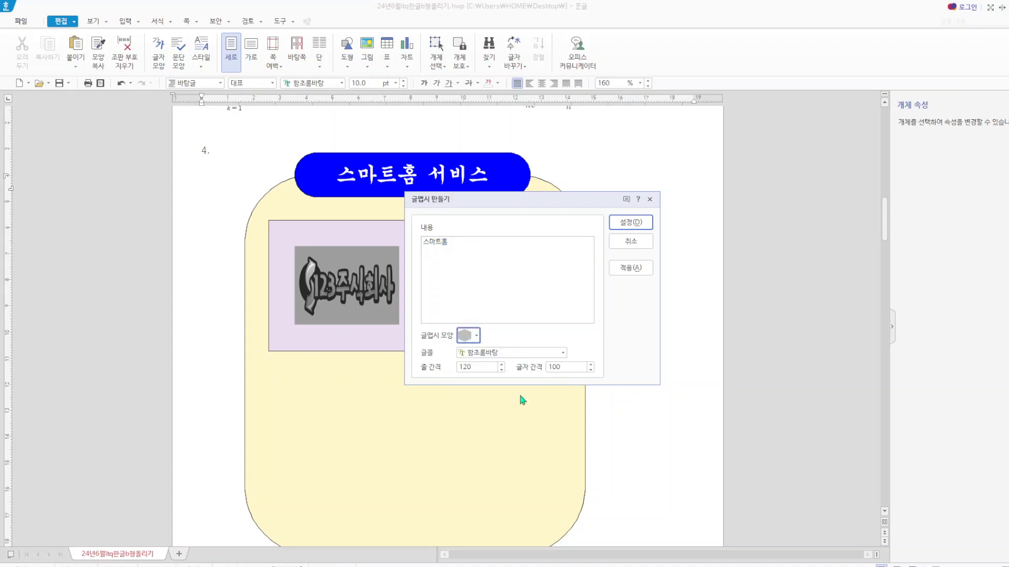
pyautogui.click(564, 355)
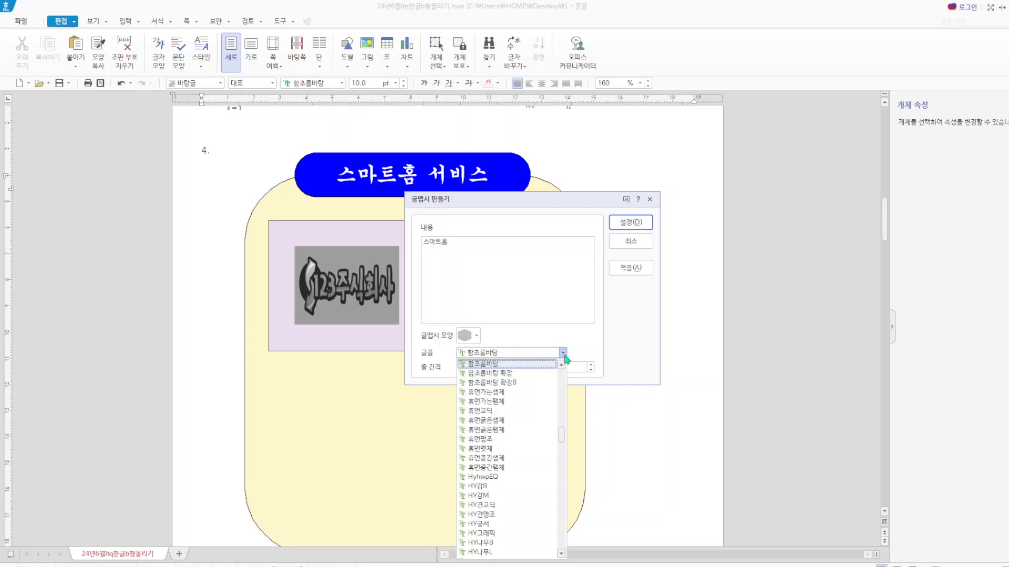
pyautogui.moveTo(561, 431); pyautogui.dragTo(545, 373)
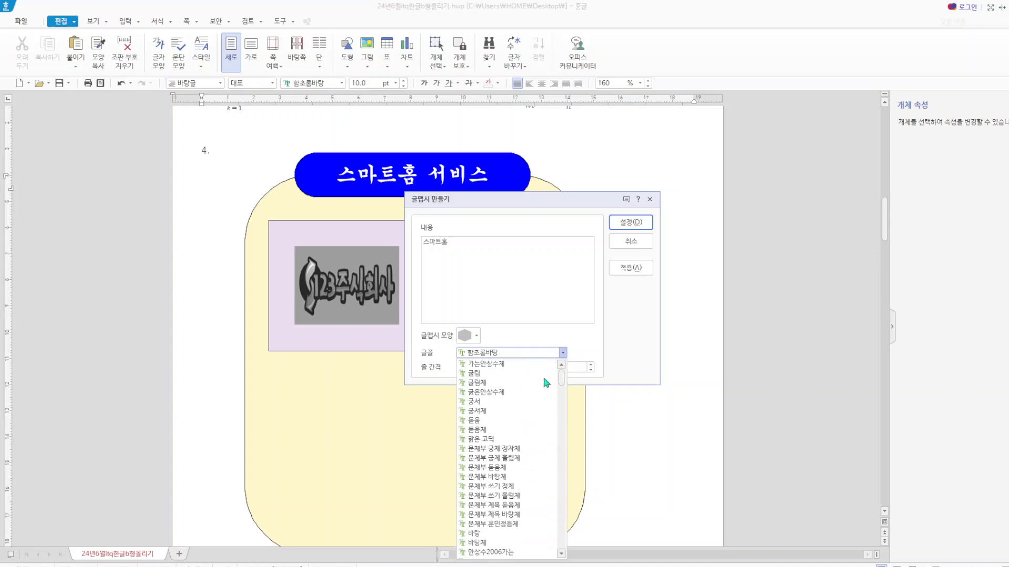
pyautogui.click(498, 422)
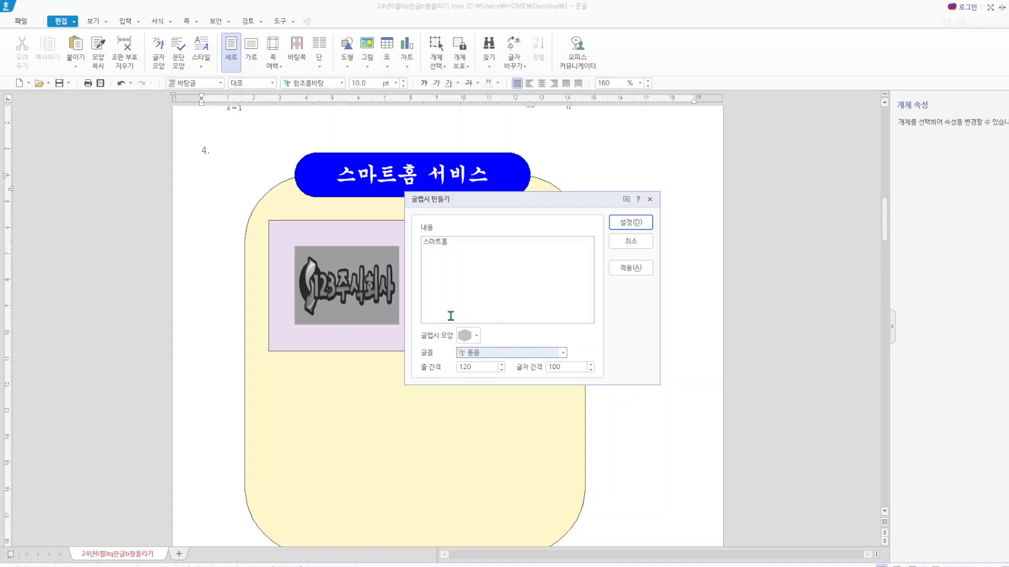
pyautogui.click(631, 223)
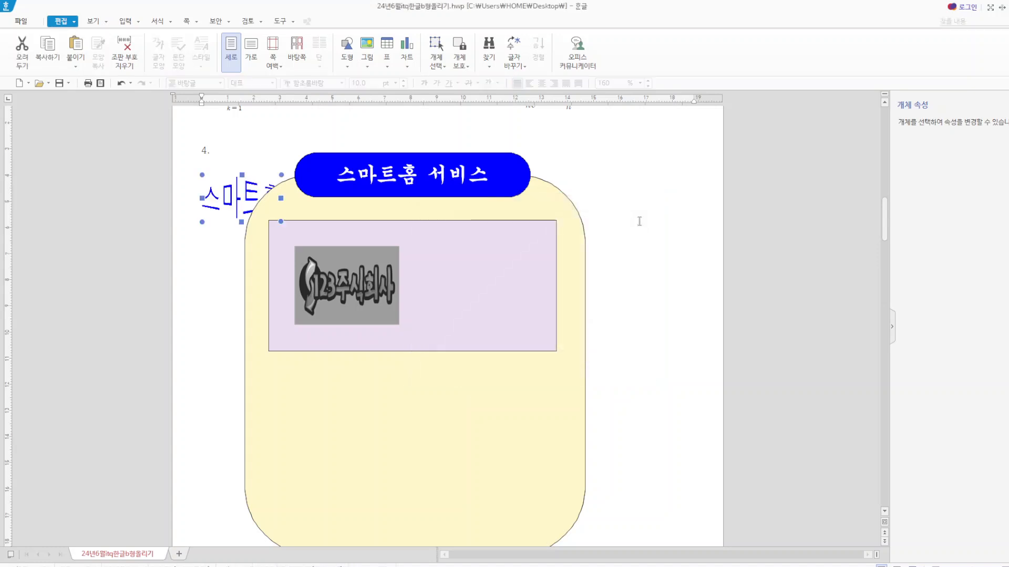
# - Set the 스마트홈 WordArt's width to 50 mm and height to 35 mm, and lock its size
pyautogui.doubleClick(229, 194)
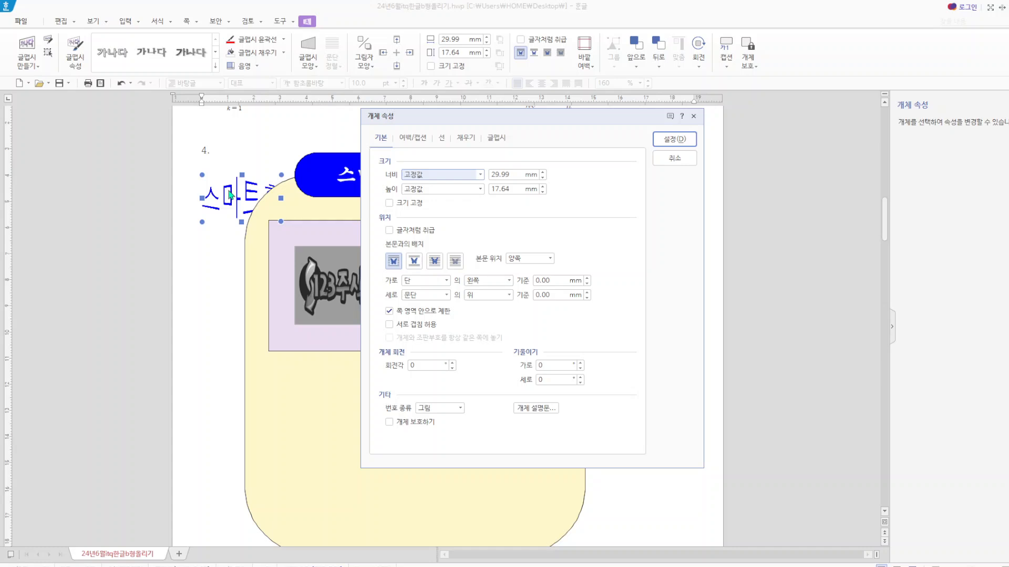
pyautogui.moveTo(521, 178); pyautogui.dragTo(452, 168)
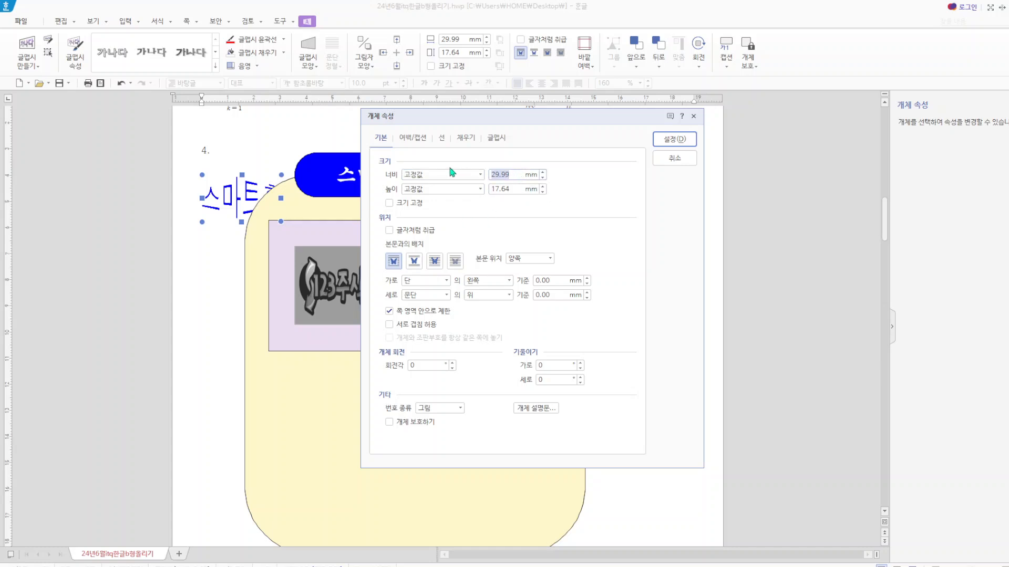
pyautogui.write('50')
pyautogui.press('Tab')
pyautogui.write('32')
pyautogui.write('5')
pyautogui.click(393, 205)
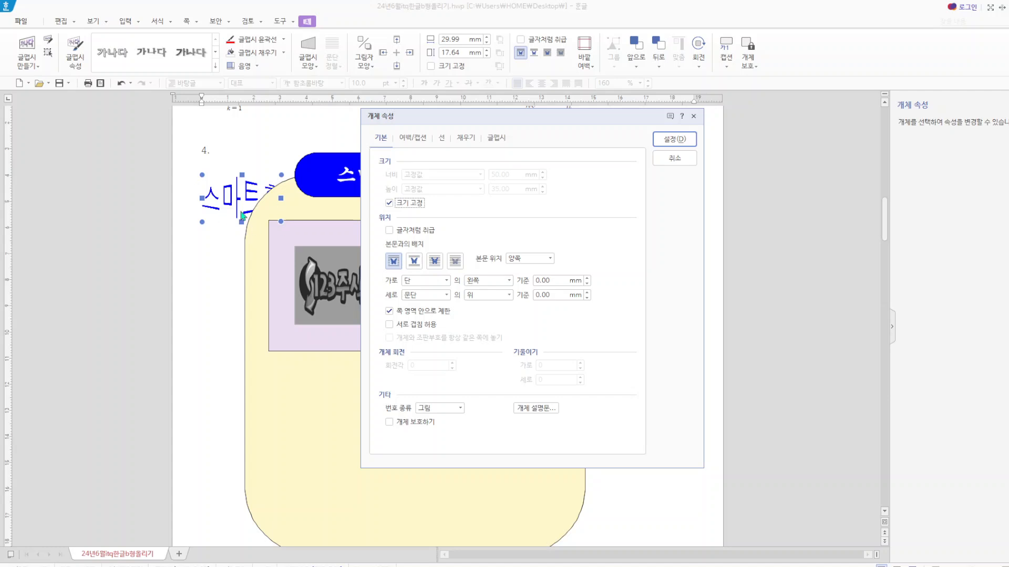
# - Set the 스마트홈 WordArt's fill colour to red
pyautogui.click(470, 138)
pyautogui.click(463, 199)
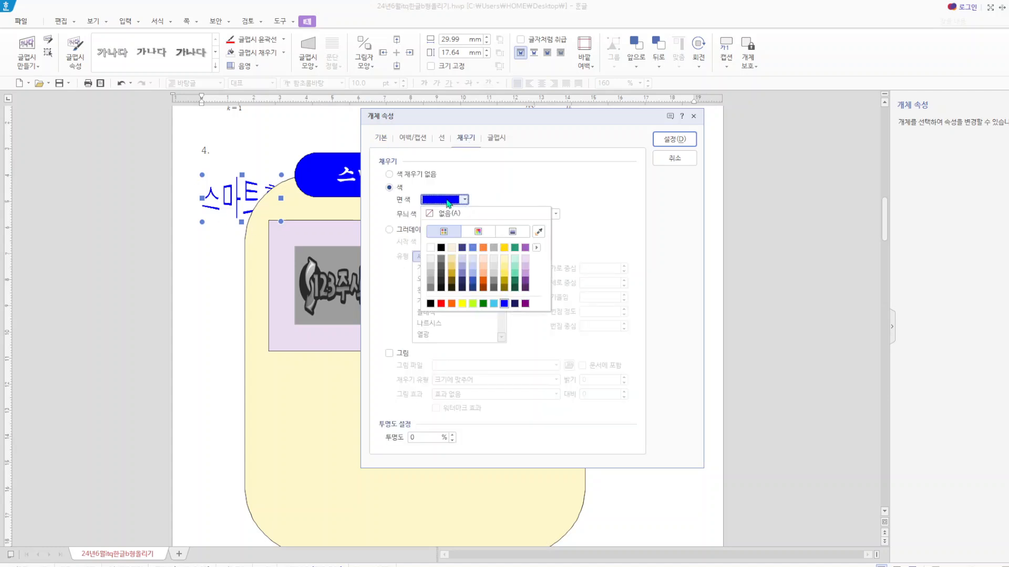
pyautogui.click(441, 304)
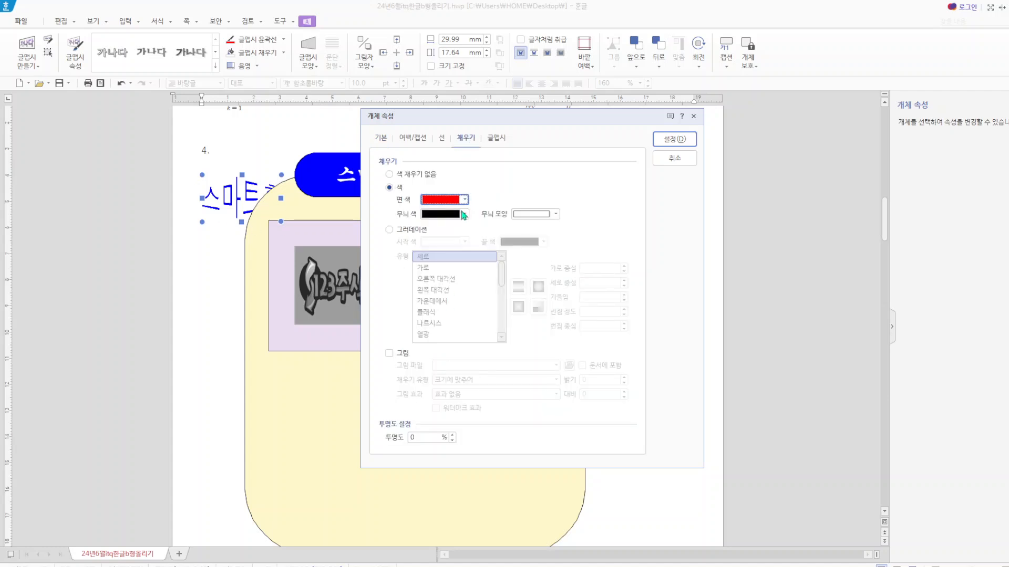
# - Place the 스마트홈 WordArt in front of the text and move it beside the logo inside the lavender rectangle
pyautogui.click(379, 139)
pyautogui.click(435, 267)
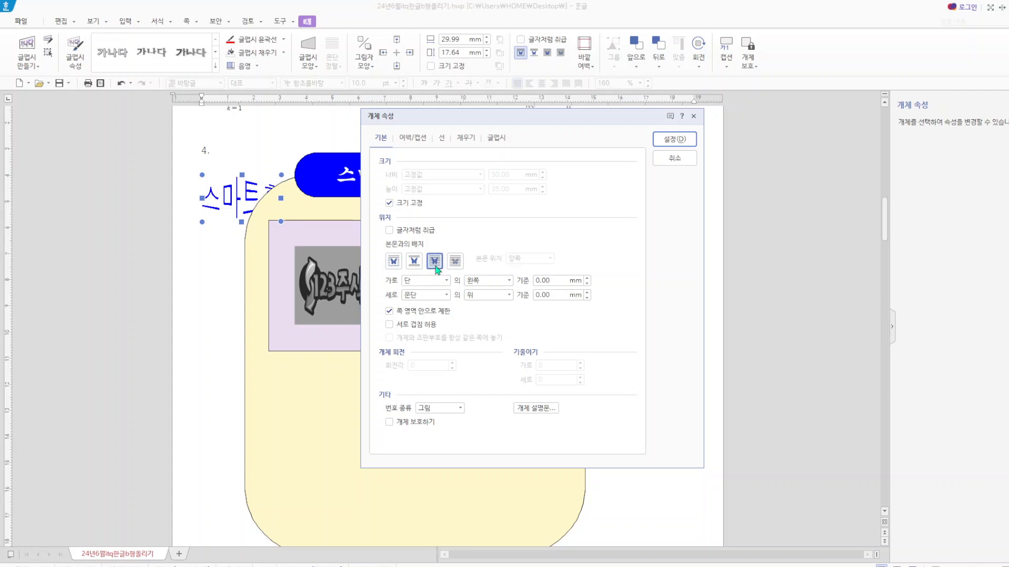
pyautogui.click(675, 139)
pyautogui.moveTo(344, 219); pyautogui.dragTo(480, 293)
pyautogui.click(653, 283)
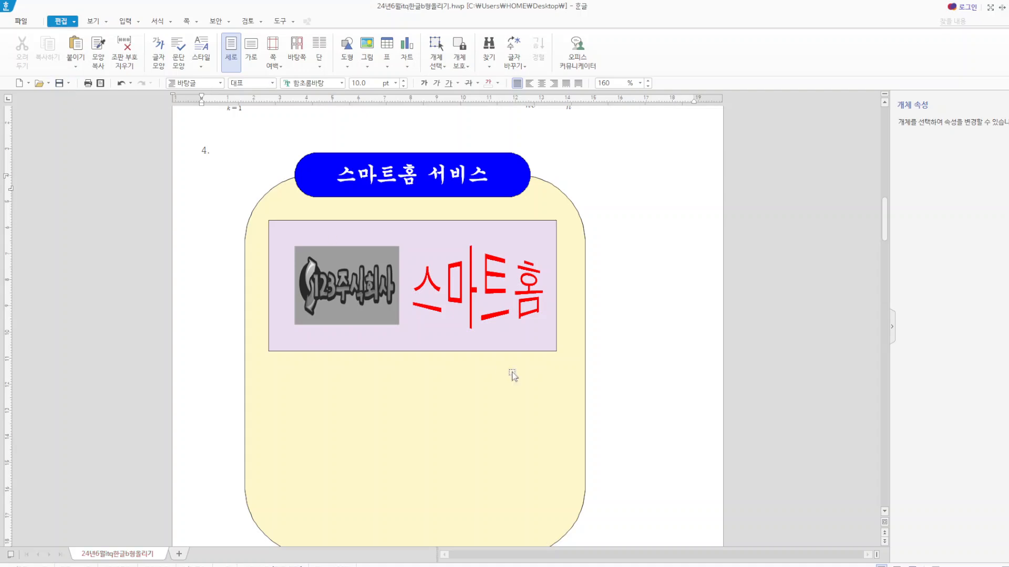
# - Review the sample drawing for item 4 and switch to the model answer document 한글(B형)_모범답안.hwp
pyautogui.scroll(-15, 514, 375)
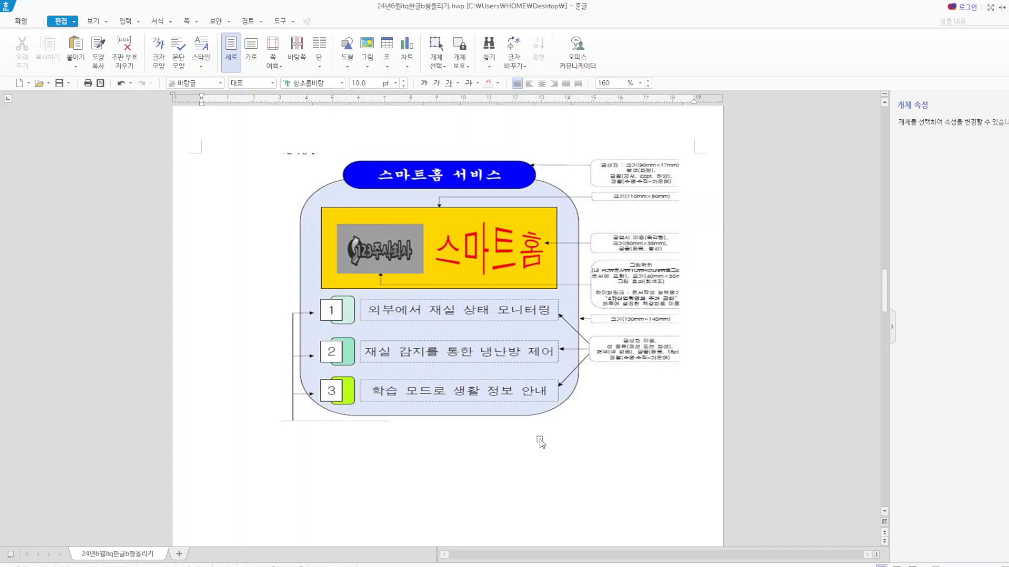
pyautogui.scroll(-3, 546, 436)
pyautogui.scroll(6, 536, 440)
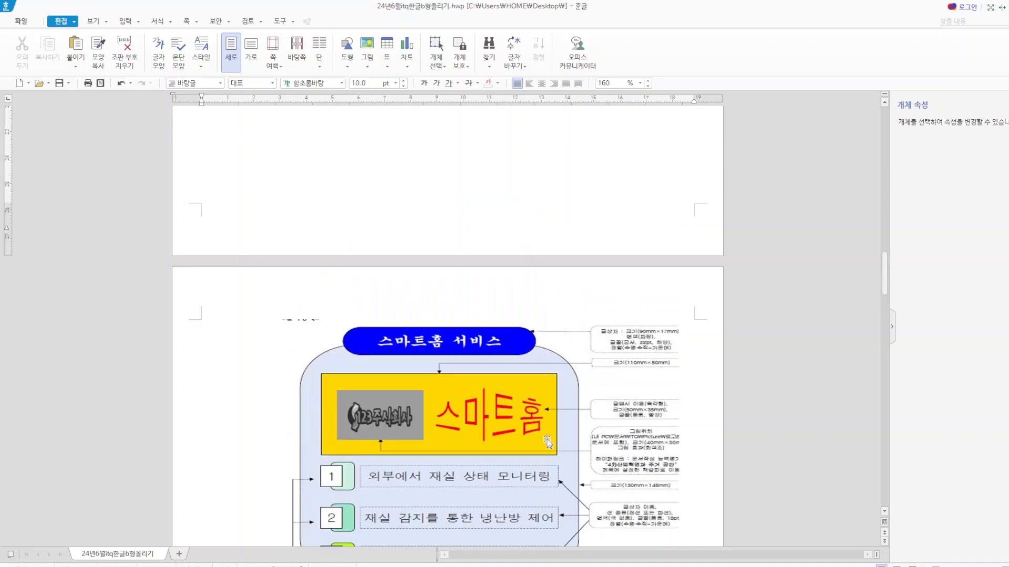
pyautogui.scroll(-1, 547, 443)
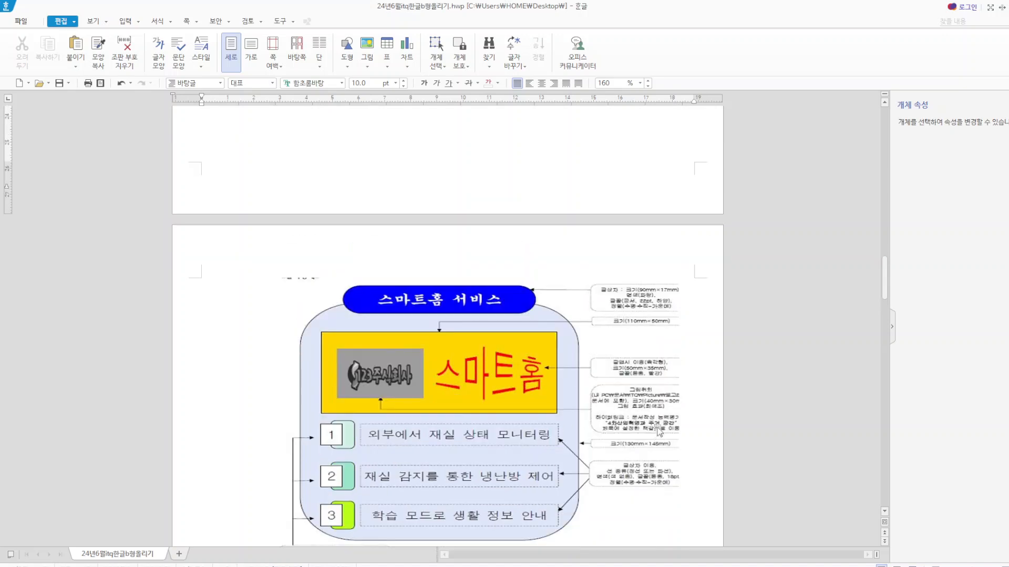
pyautogui.click(584, 566)
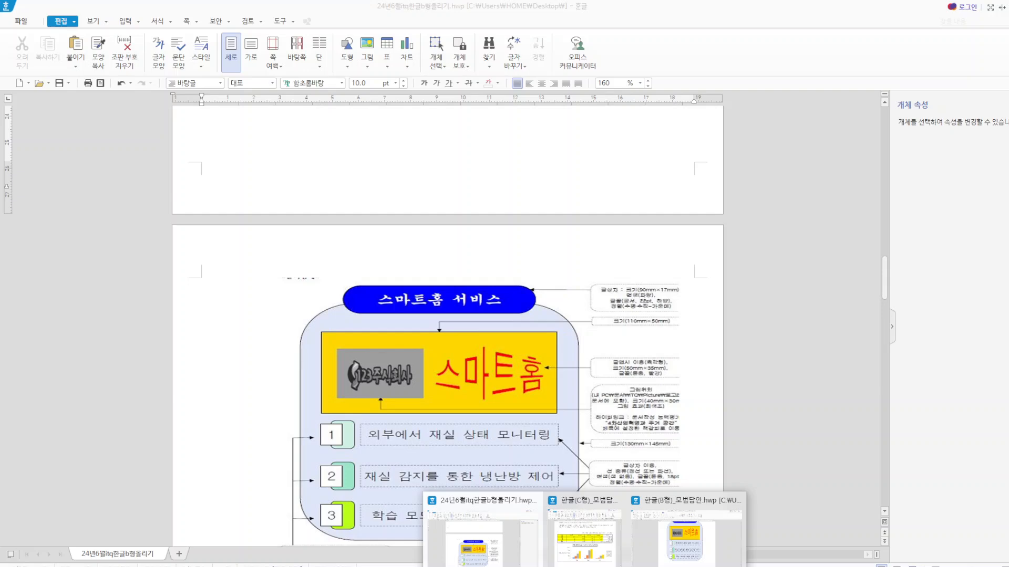
pyautogui.click(698, 553)
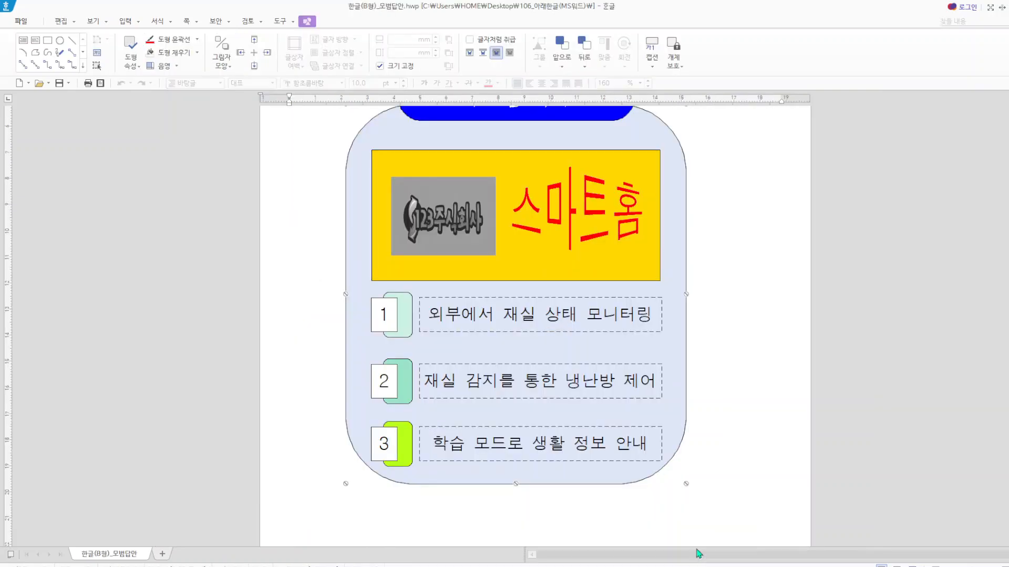
# - Check the width and height of the mint rounded rectangle behind number 1 in the model answer
pyautogui.click(411, 325)
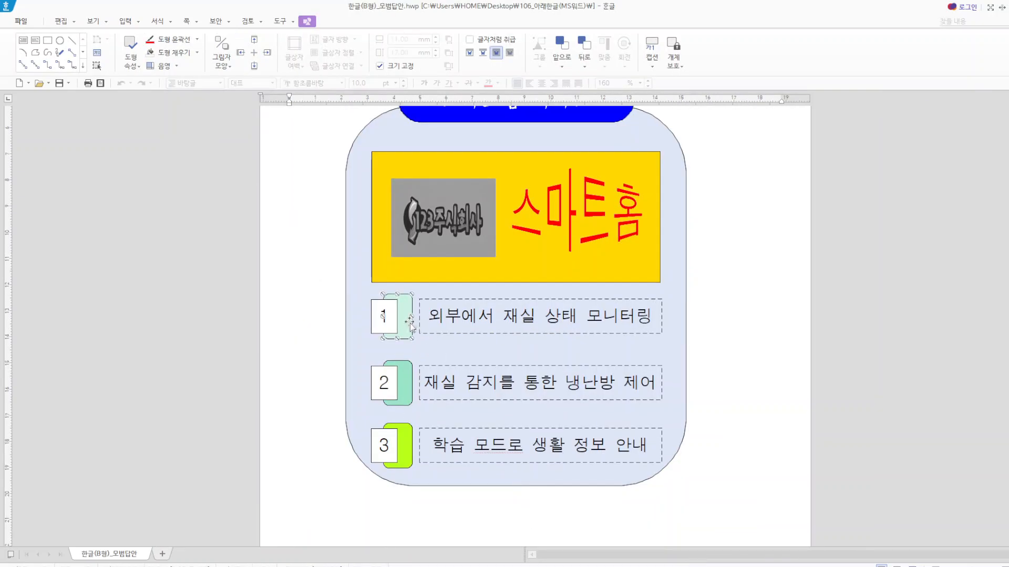
pyautogui.doubleClick(411, 325)
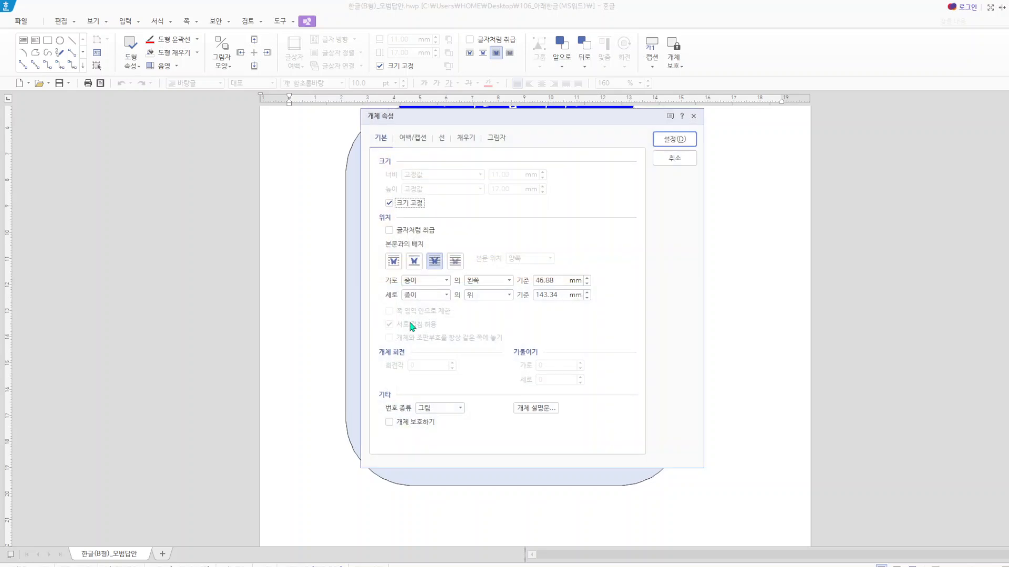
pyautogui.click(390, 202)
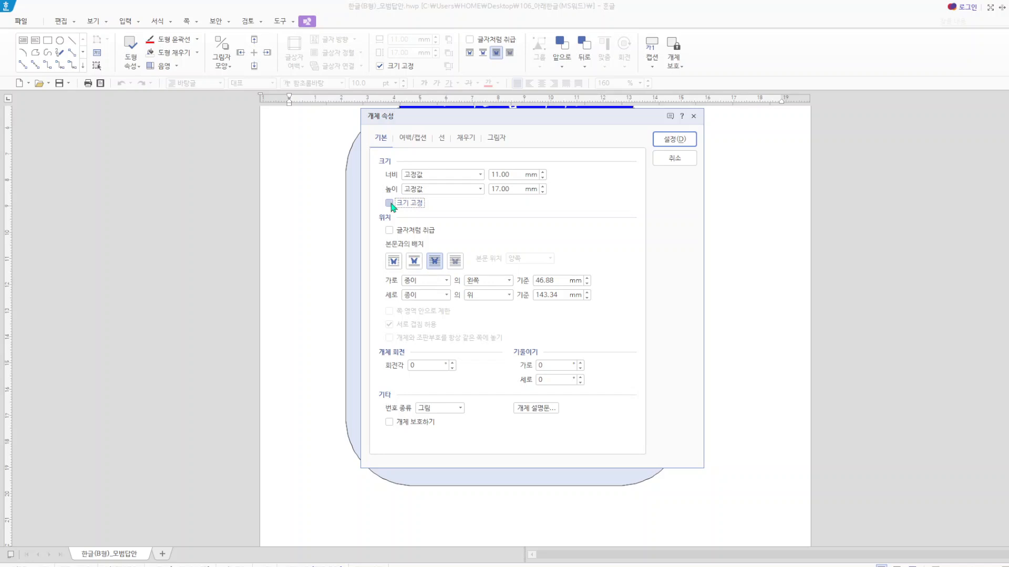
pyautogui.click(390, 204)
pyautogui.click(675, 159)
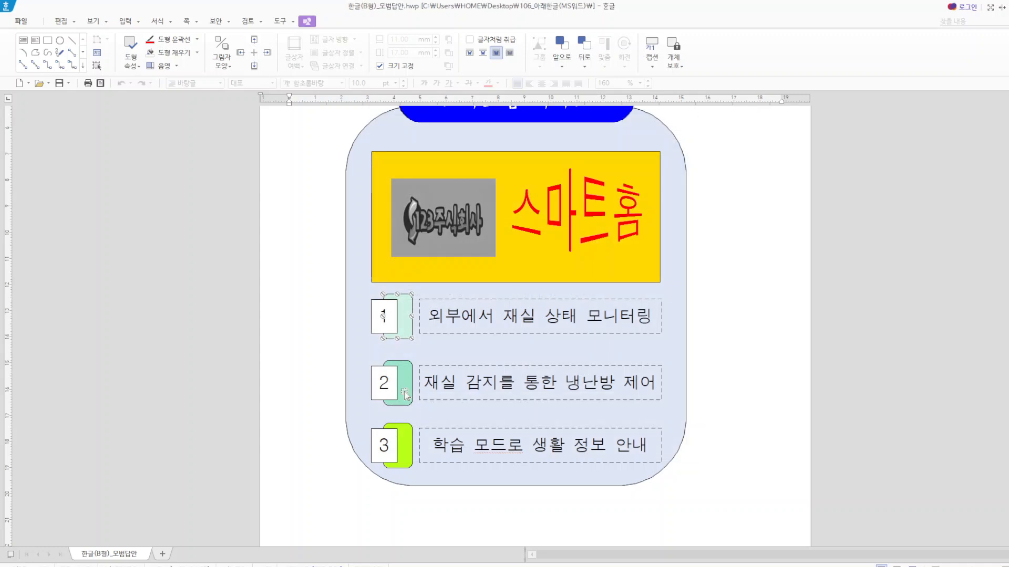
# - Check the width and height of the white text box containing number 2
pyautogui.click(375, 372)
pyautogui.click(375, 368)
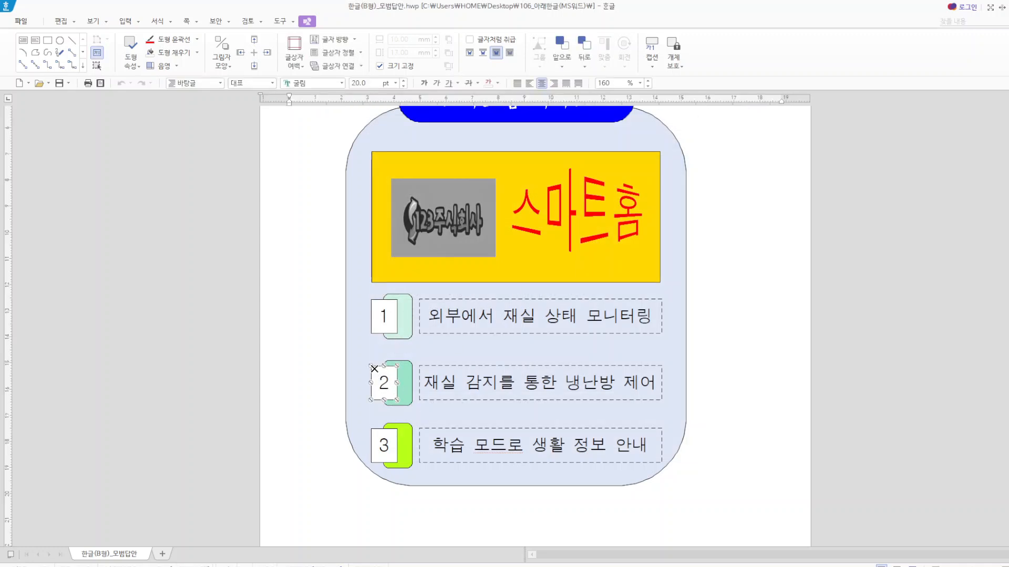
pyautogui.press('p')
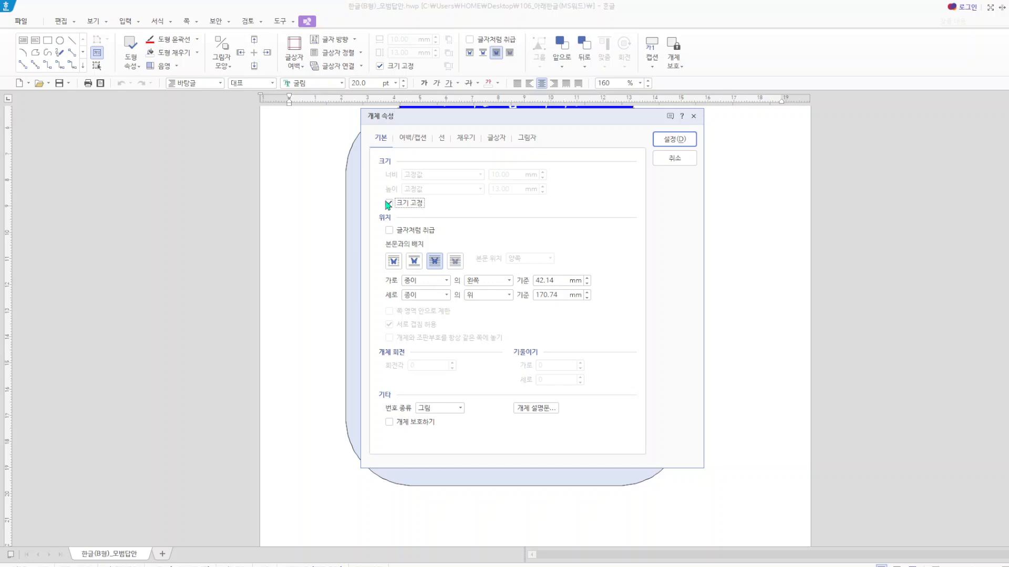
pyautogui.click(389, 203)
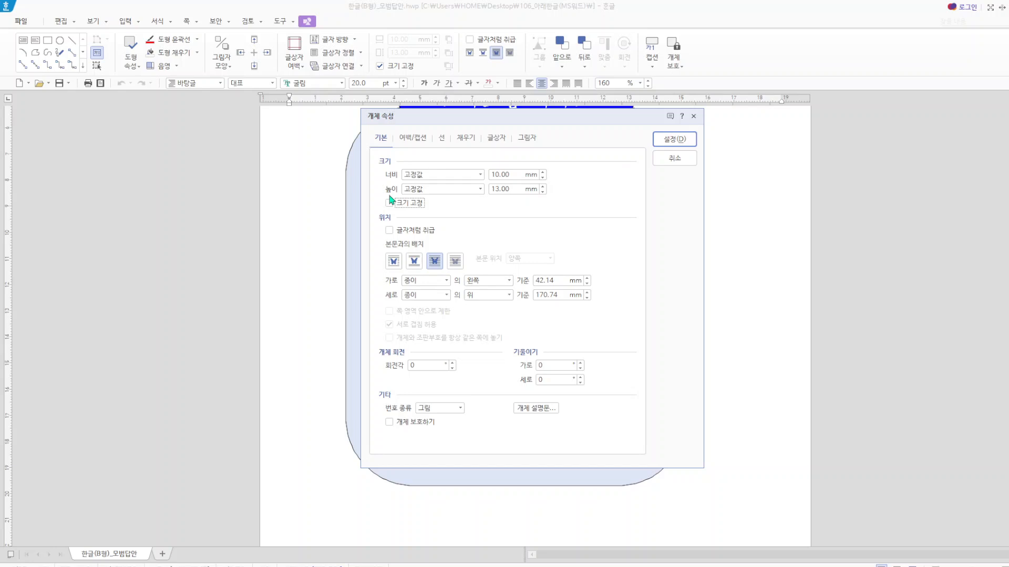
pyautogui.click(672, 159)
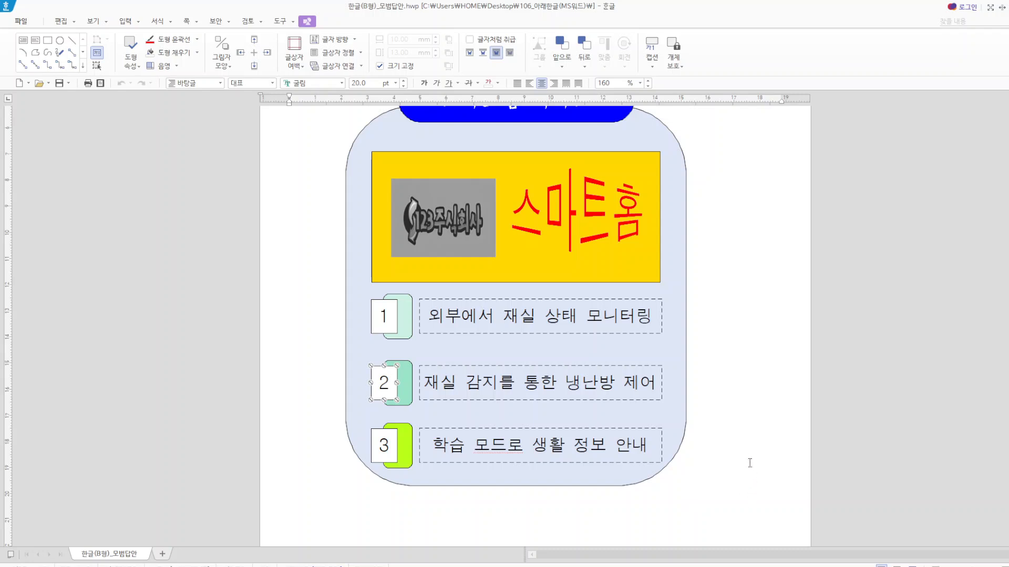
# - Return to 24년6월itq한글b형올리기.hwp and draw a text box about 106 mm by 15 mm below the lavender rectangle
pyautogui.hotkey('alt', 'Tab')
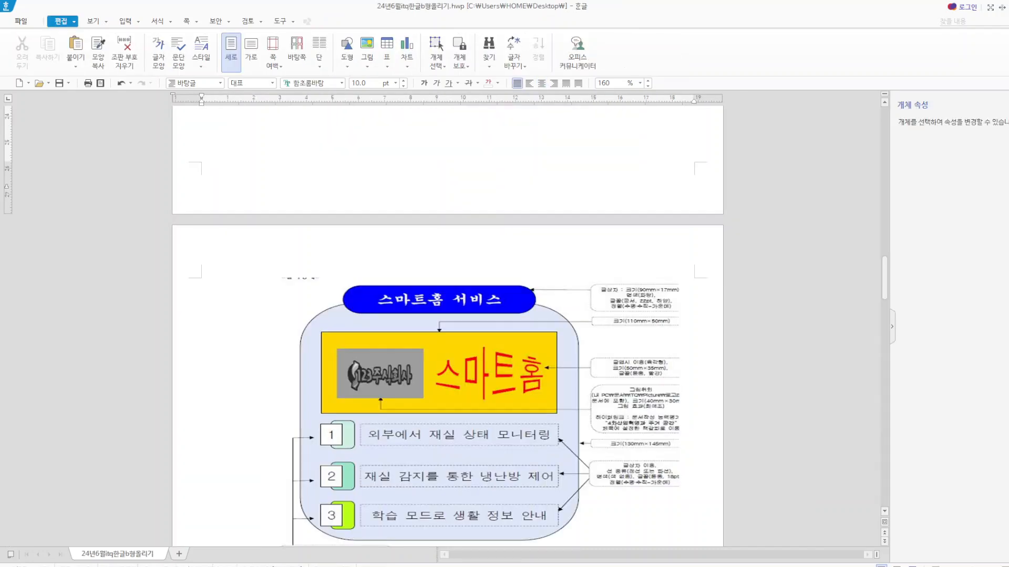
pyautogui.scroll(10, 715, 442)
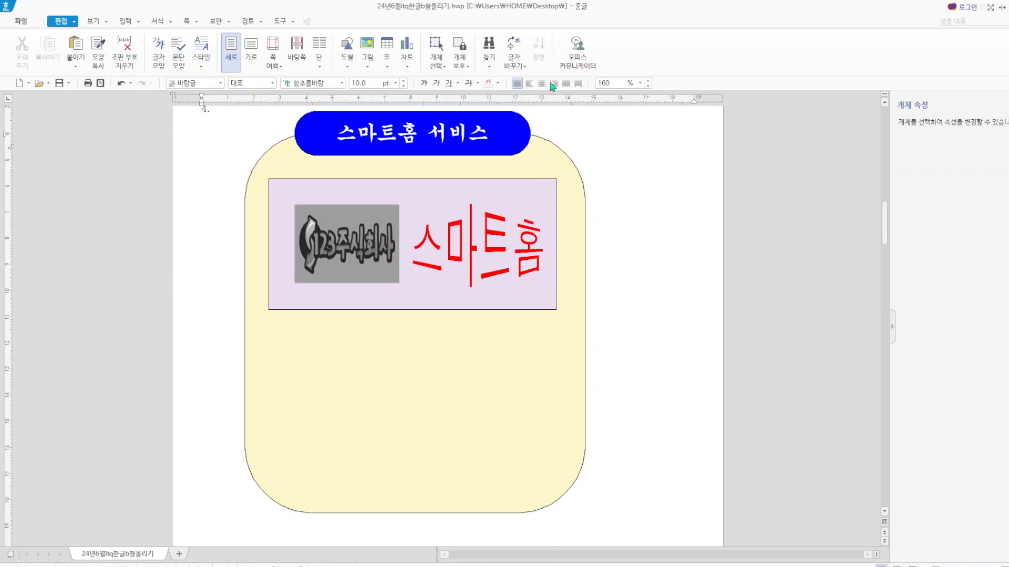
pyautogui.click(347, 64)
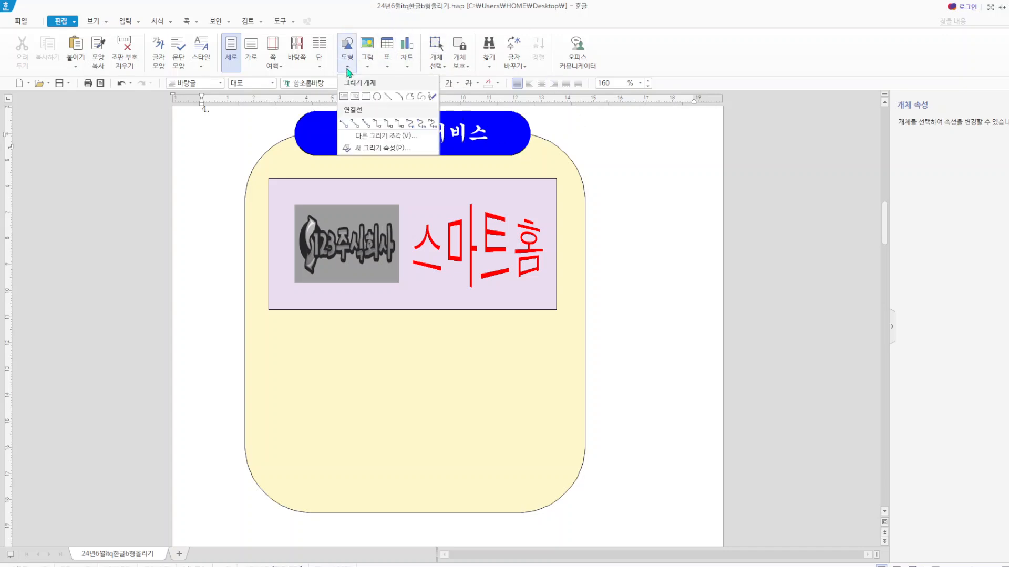
pyautogui.click(348, 98)
pyautogui.moveTo(293, 336); pyautogui.dragTo(570, 374)
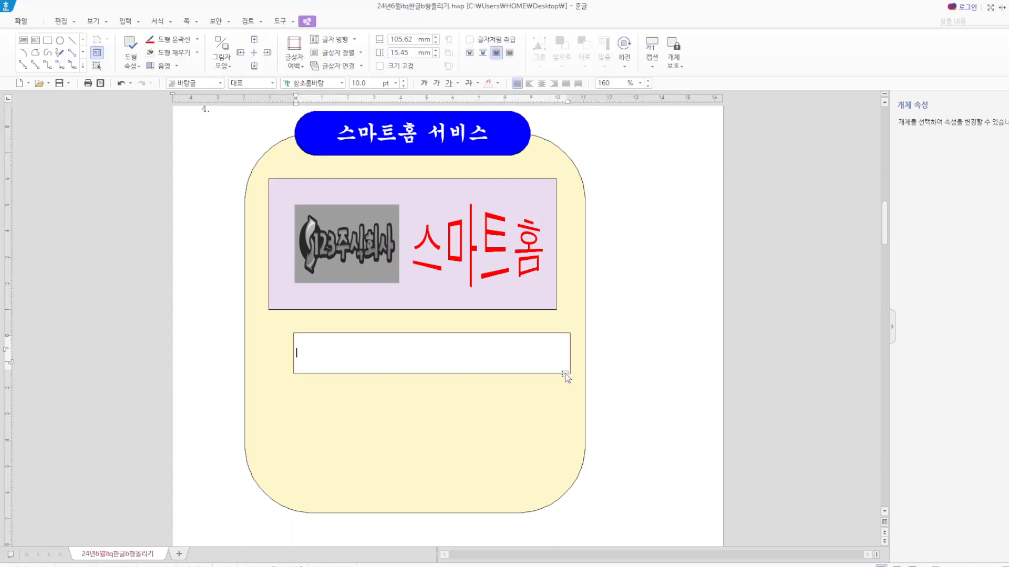
# - Enter 외부에서 재실상태 모니터링 in the new text box
pyautogui.write('외부에서 ')
pyautogui.write('재실사')
pyautogui.write('태')
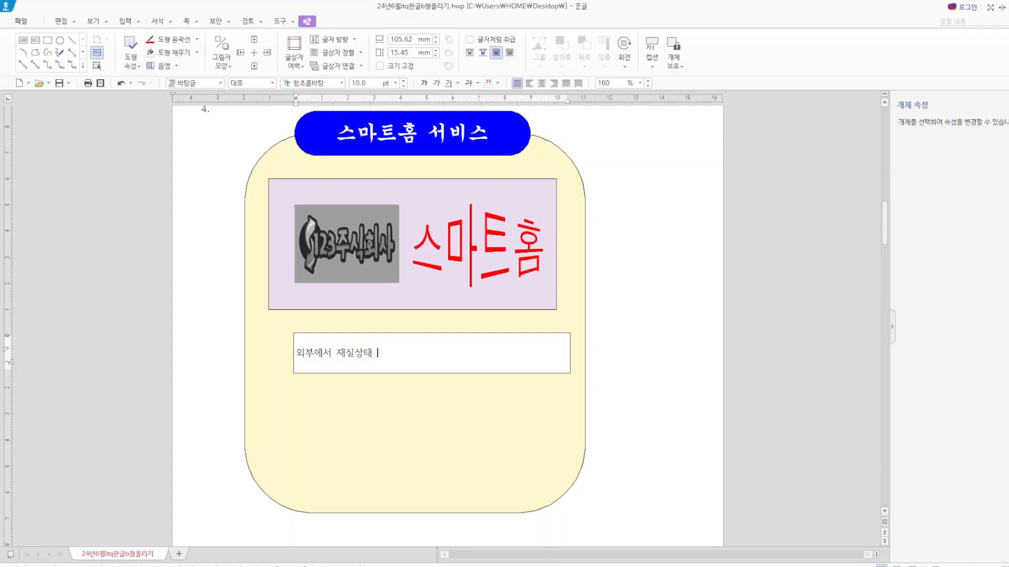
pyautogui.write(' 모니터링')
# - Check the sample's formatting notes, then centre the 외부에서 재실상태 모니터링 text and set it to 돋움 at 18 pt
pyautogui.scroll(-10, 586, 355)
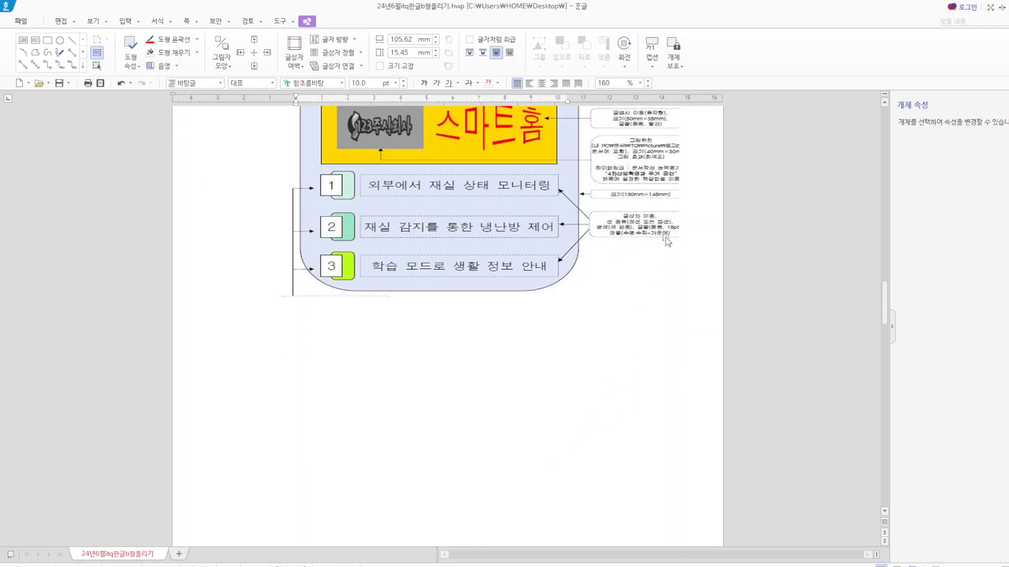
pyautogui.scroll(10, 670, 242)
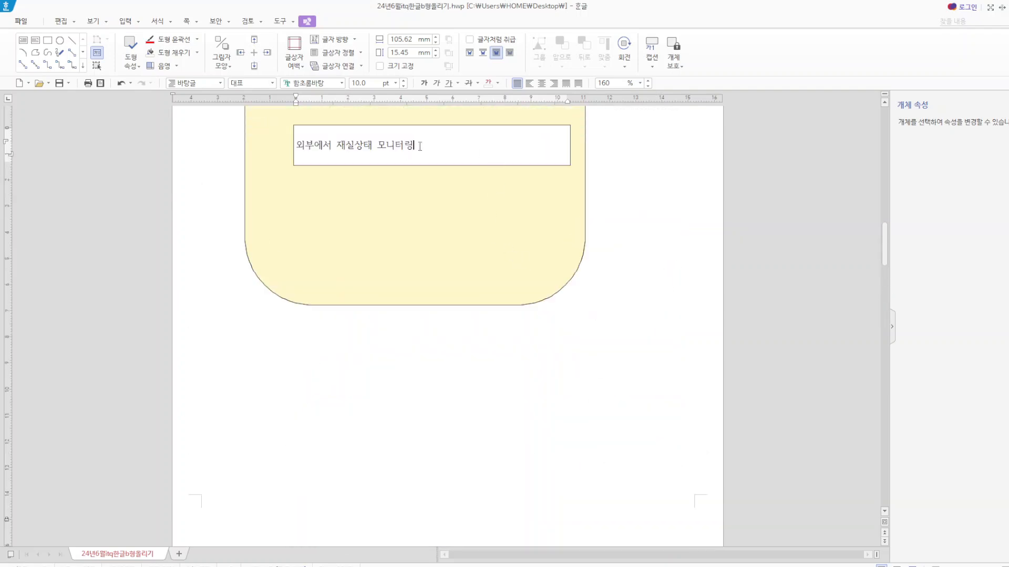
pyautogui.moveTo(420, 147); pyautogui.dragTo(295, 147)
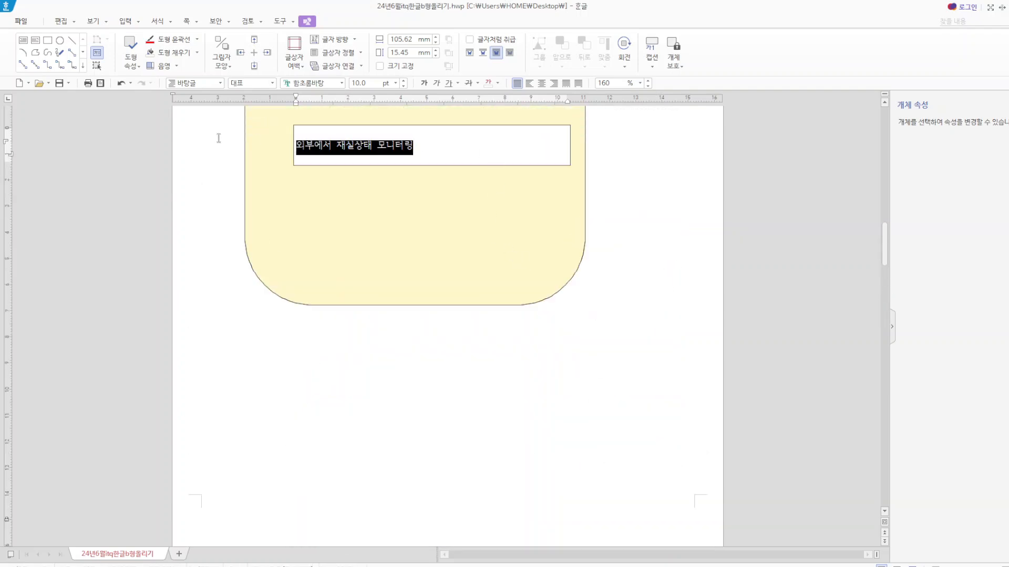
pyautogui.click(541, 83)
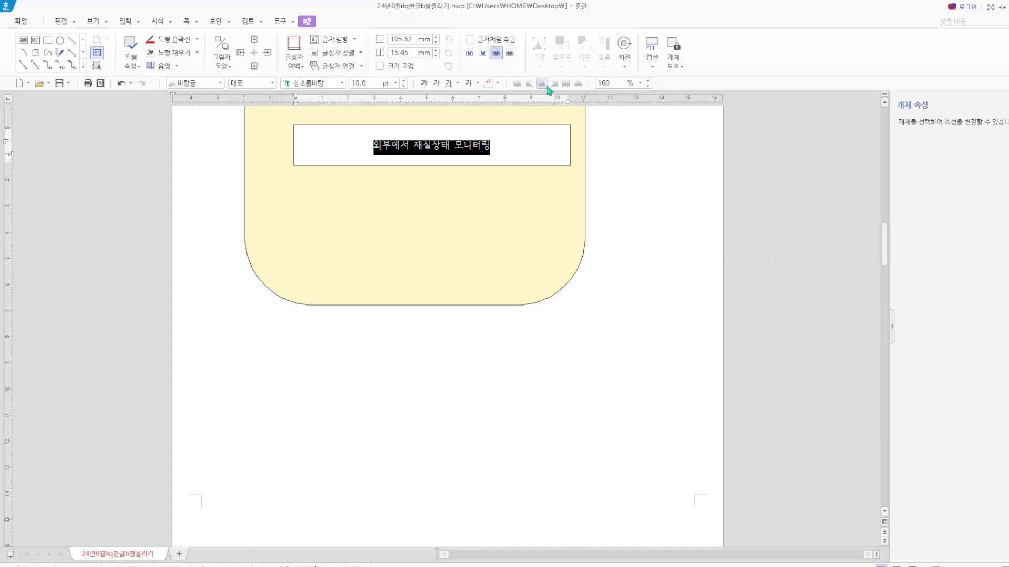
pyautogui.click(340, 83)
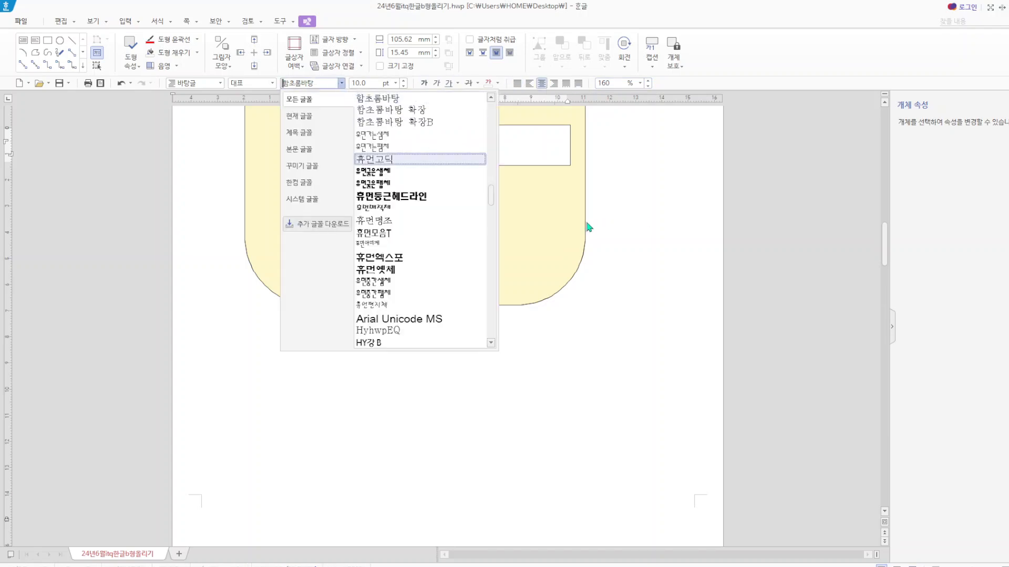
pyautogui.moveTo(491, 199); pyautogui.dragTo(499, 119)
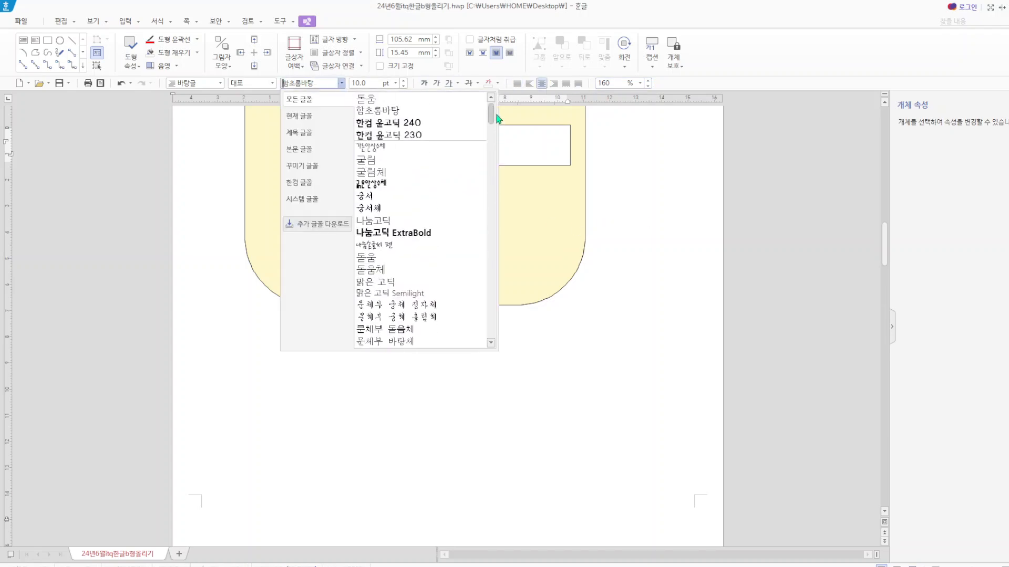
pyautogui.click(385, 101)
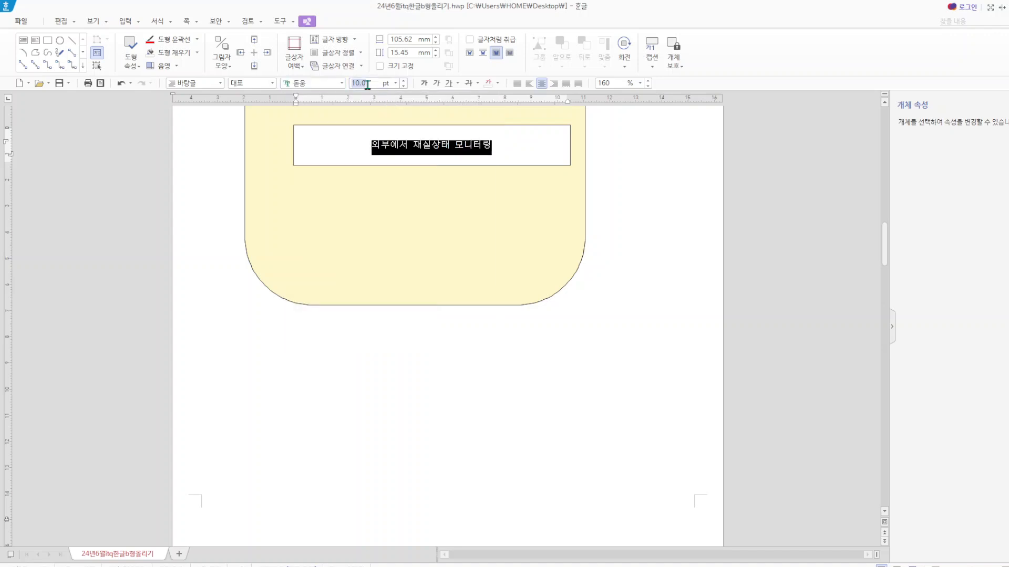
pyautogui.write('18')
pyautogui.press('Return')
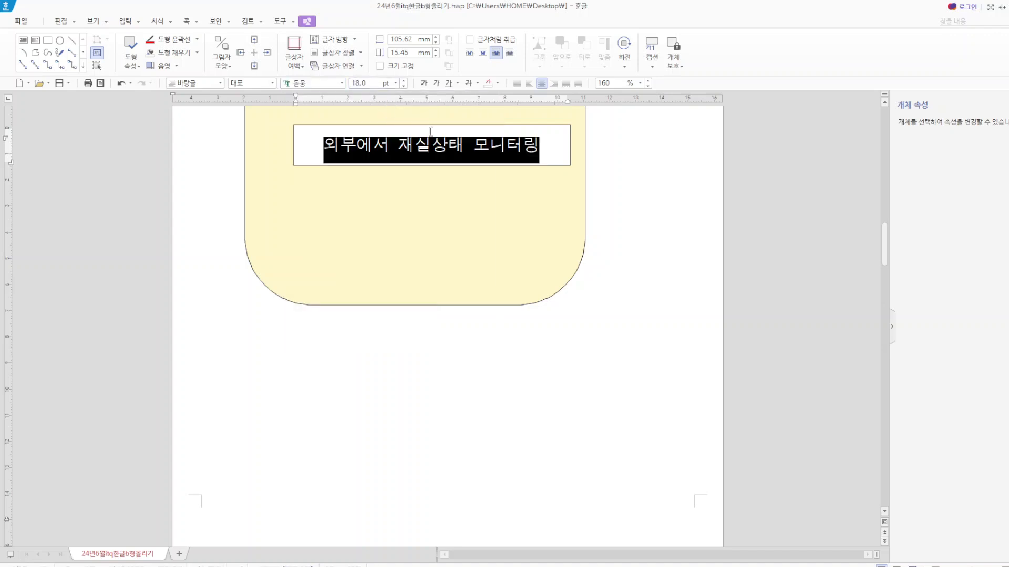
pyautogui.click(651, 178)
# - Give the 외부에서 재실상태 모니터링 text box a dashed outline and no fill colour
pyautogui.scroll(4, 651, 178)
pyautogui.click(545, 336)
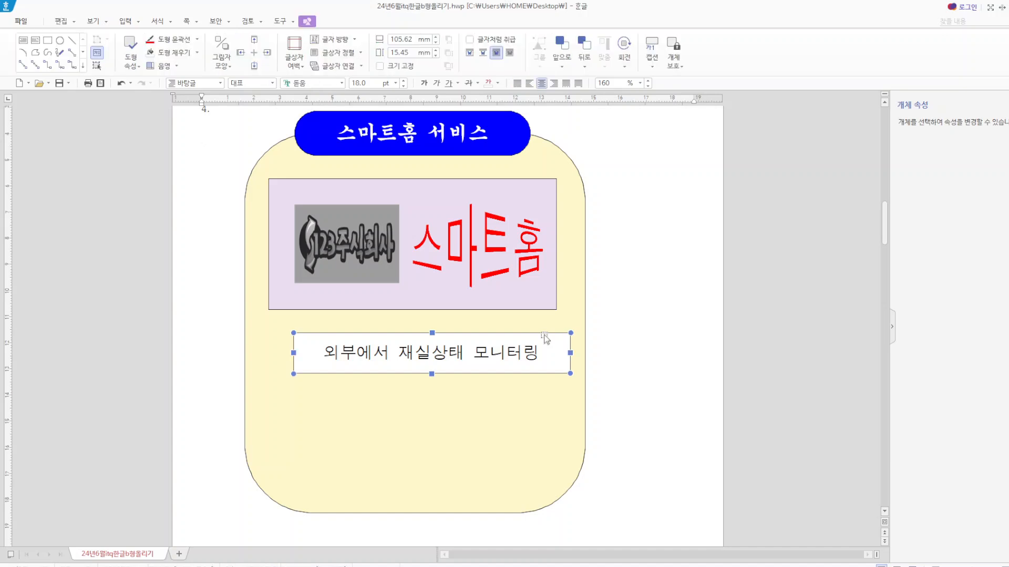
pyautogui.doubleClick(544, 336)
pyautogui.click(442, 138)
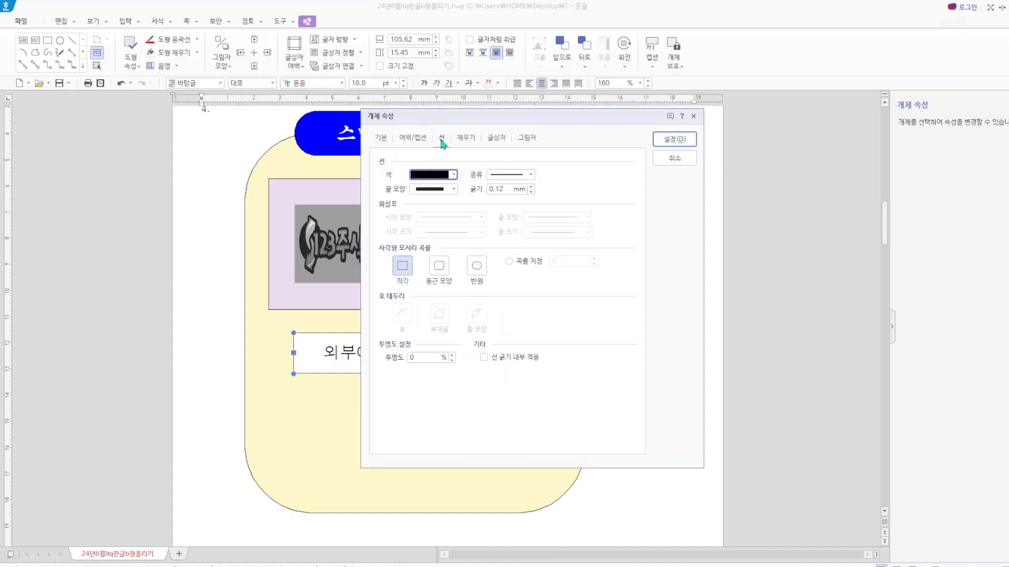
pyautogui.click(531, 175)
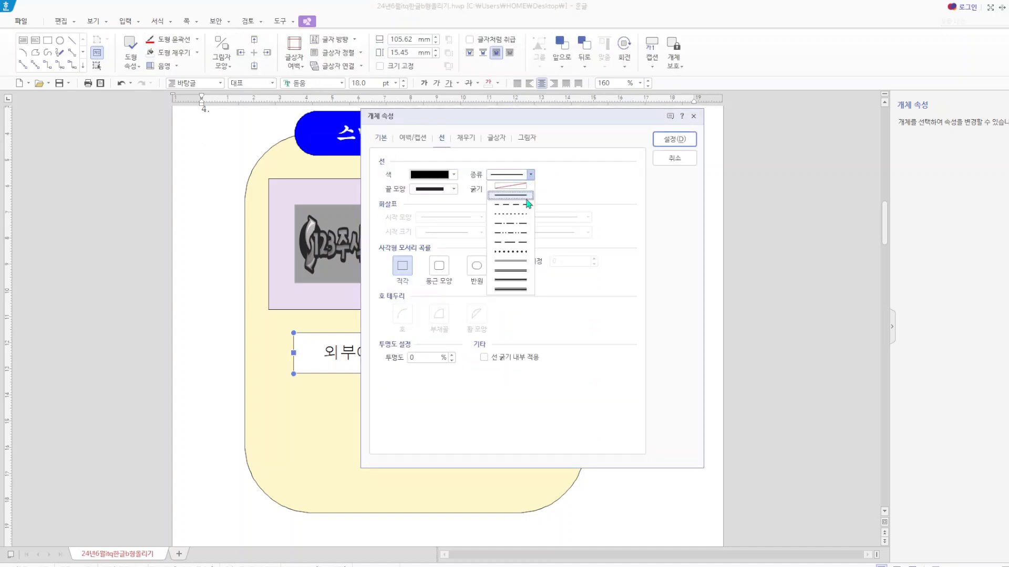
pyautogui.click(527, 206)
pyautogui.click(470, 140)
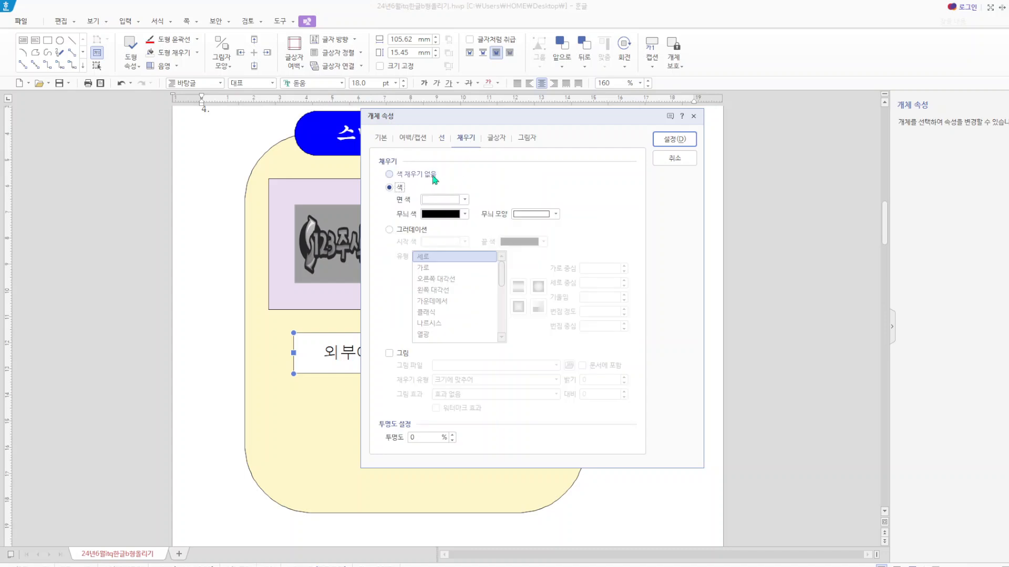
pyautogui.click(434, 177)
pyautogui.click(685, 140)
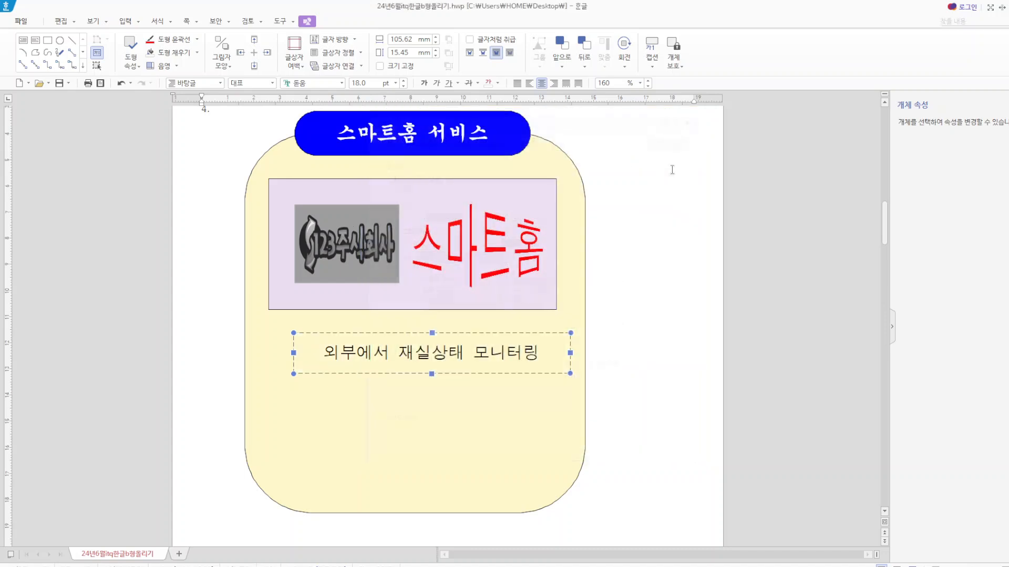
pyautogui.click(676, 301)
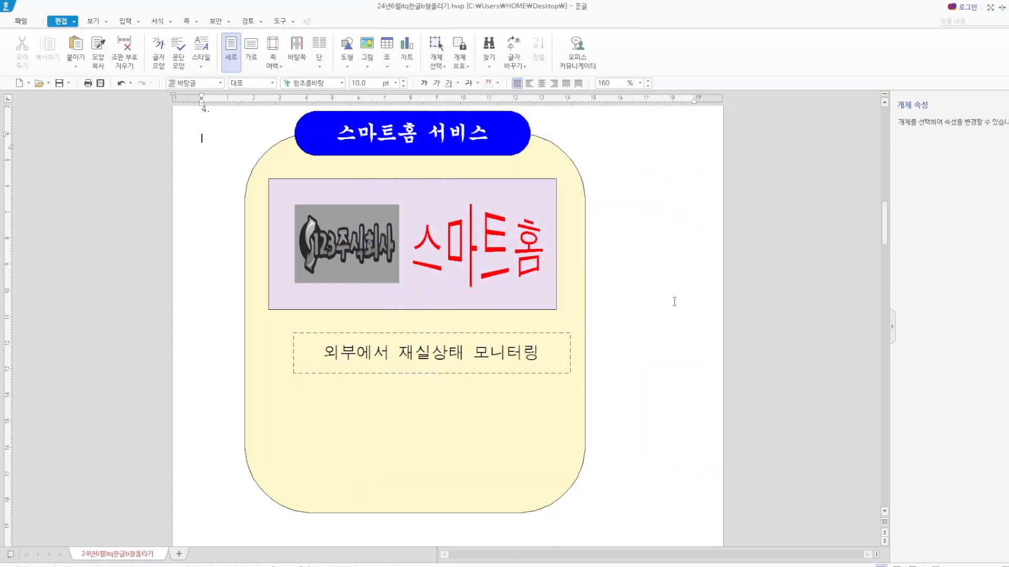
# - Copy the dashed text box straight down inside the cream rounded rectangle, and look at the sample drawing again
pyautogui.click(539, 334)
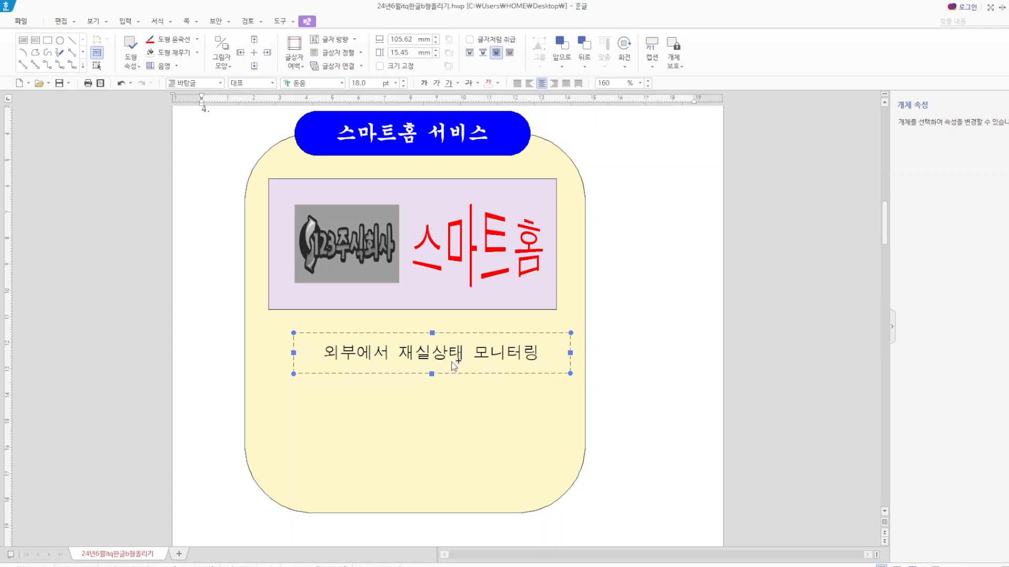
pyautogui.moveTo(453, 370); pyautogui.dragTo(453, 470)
pyautogui.click(608, 466)
pyautogui.scroll(-15, 635, 439)
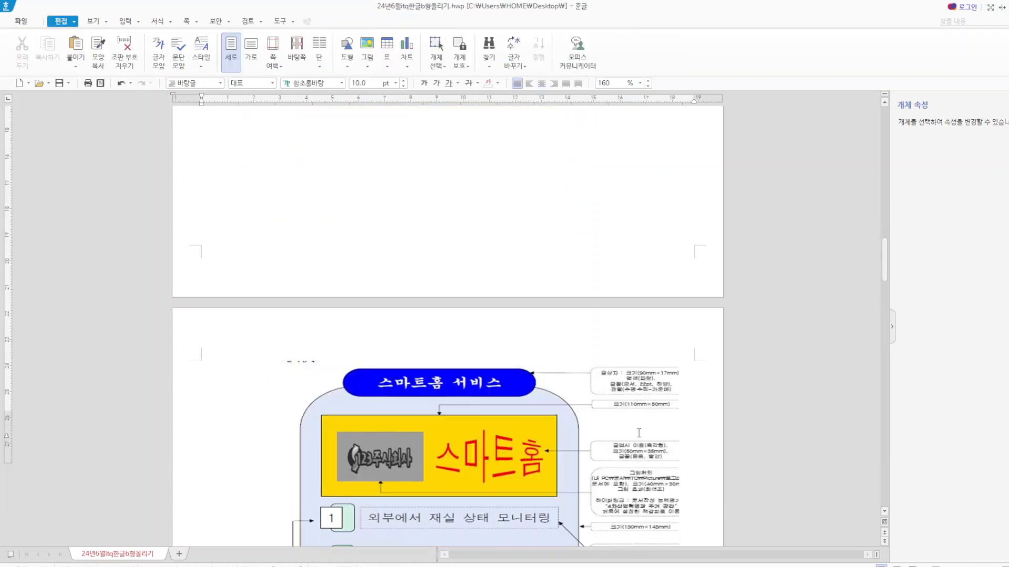
pyautogui.scroll(6, 640, 436)
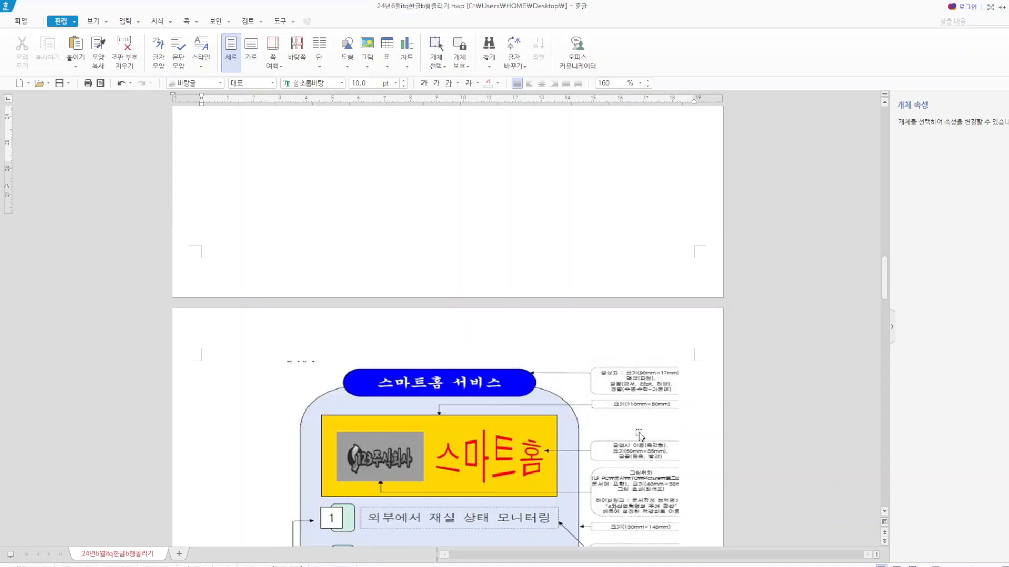
# - Replace the text in the middle dashed text box with 재실 감시를 통한 냉난방 제어
pyautogui.moveTo(323, 208); pyautogui.dragTo(559, 182)
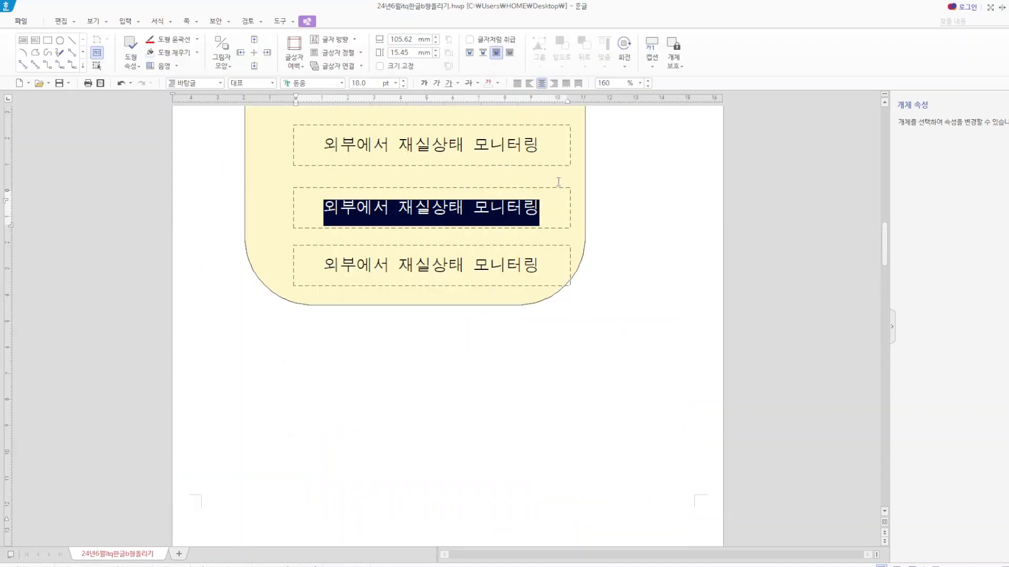
pyautogui.write('재실')
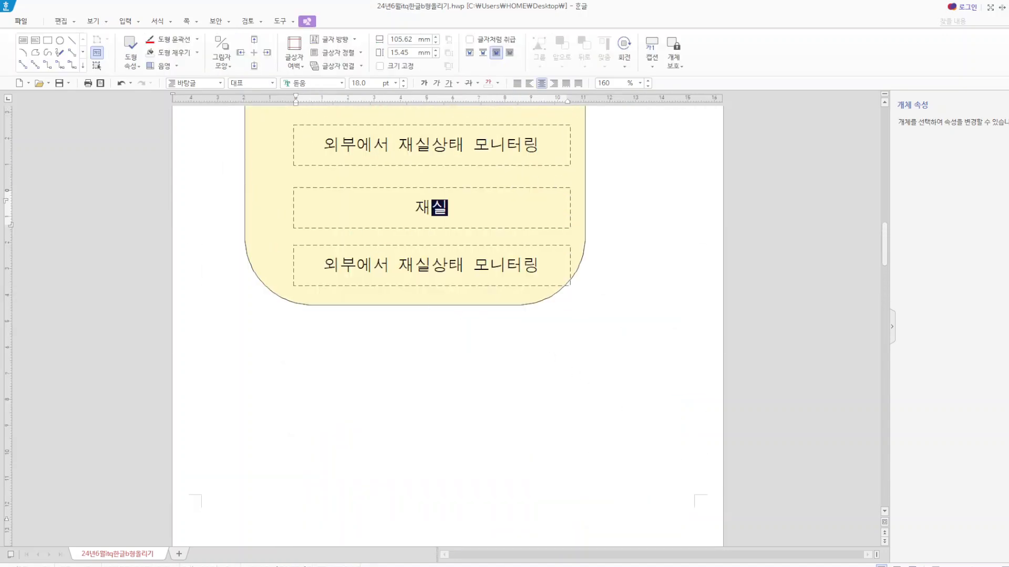
pyautogui.write(' ㄱ감시를 통')
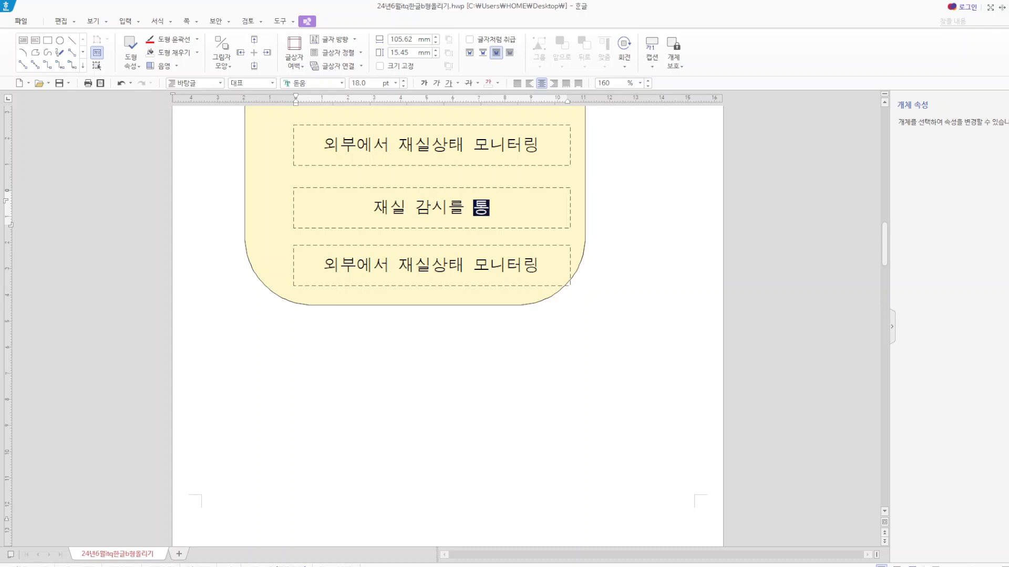
pyautogui.write('한 냉ㄴ')
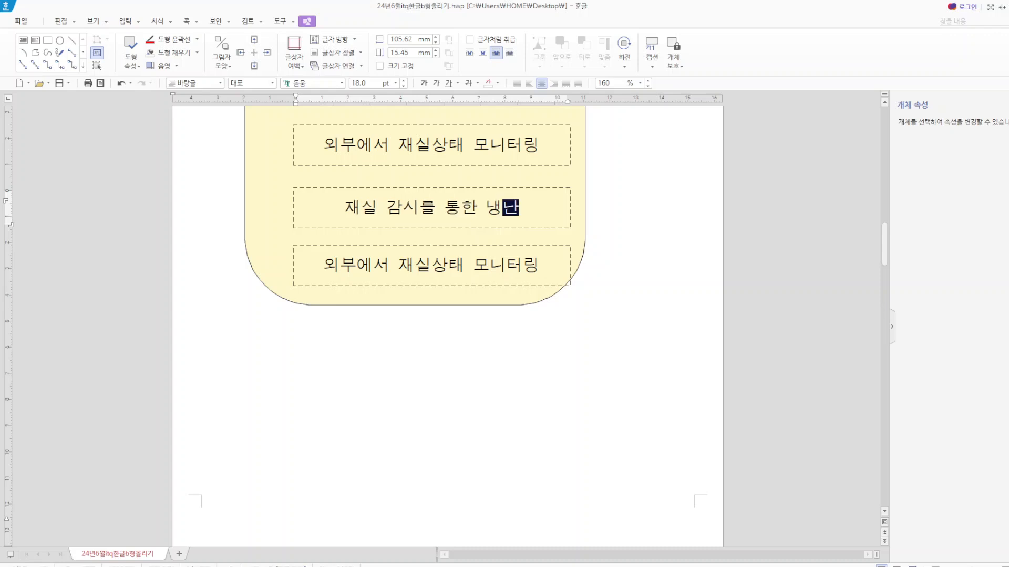
pyautogui.write('방 제어')
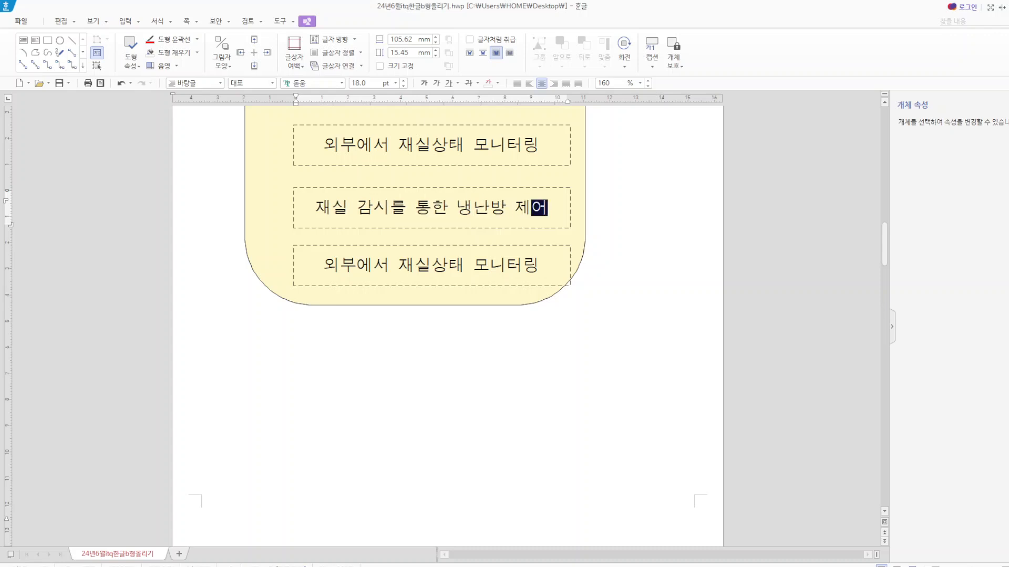
# - Check the sample's wording, then replace the text in the lowest dashed text box with 학습 모드로 생활정보 안내
pyautogui.scroll(-10, 579, 383)
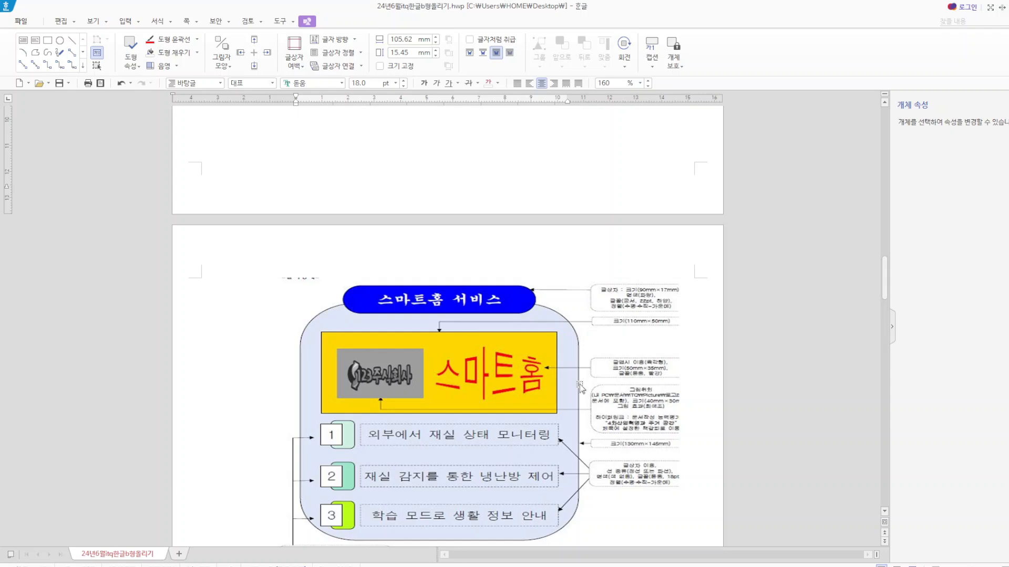
pyautogui.scroll(10, 431, 286)
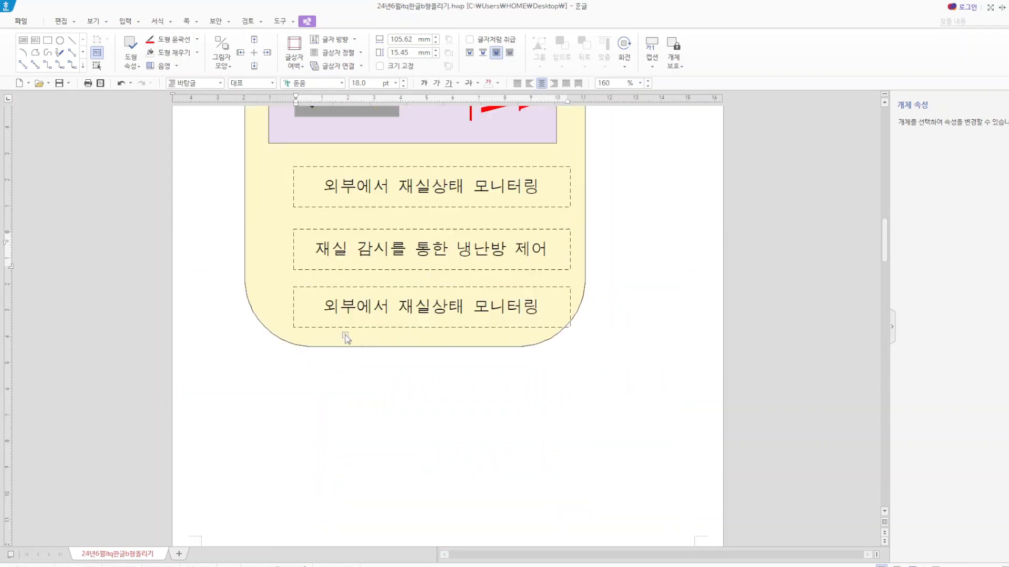
pyautogui.moveTo(322, 305); pyautogui.dragTo(564, 297)
pyautogui.write('학스')
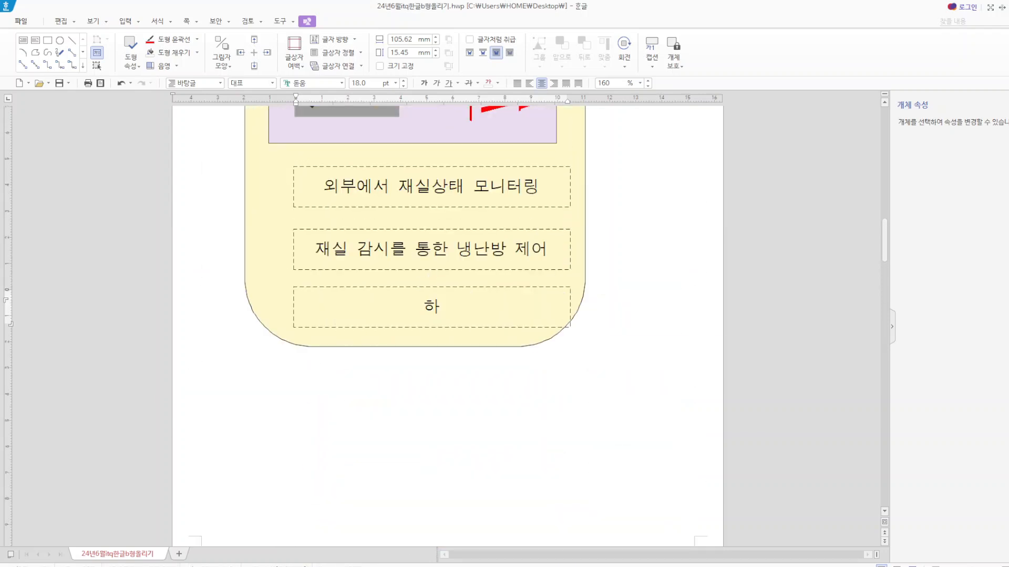
pyautogui.write('ㅂ 모드로 생')
pyautogui.write('활정보 ㅇ')
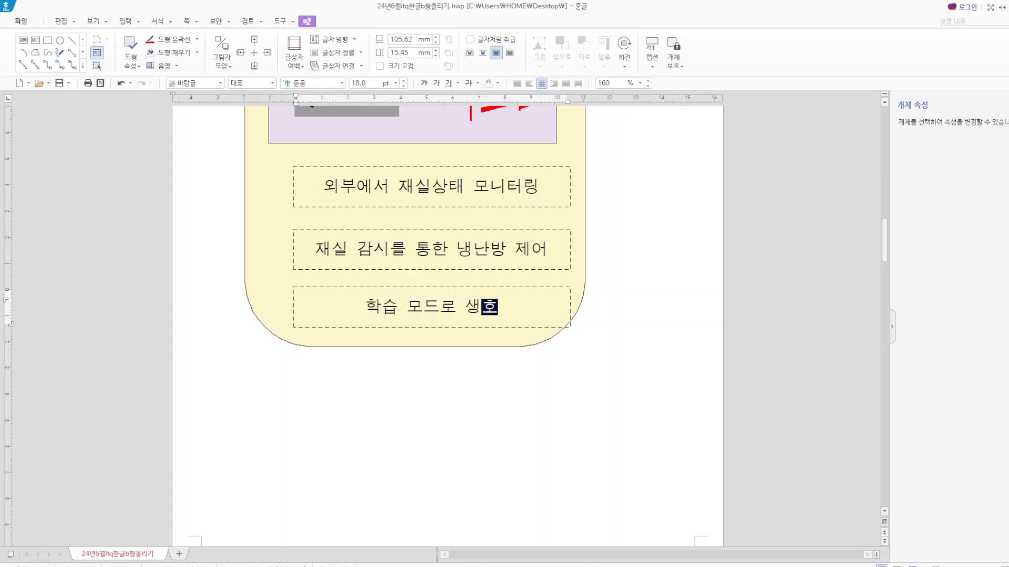
pyautogui.write('ㅏㄴ내')
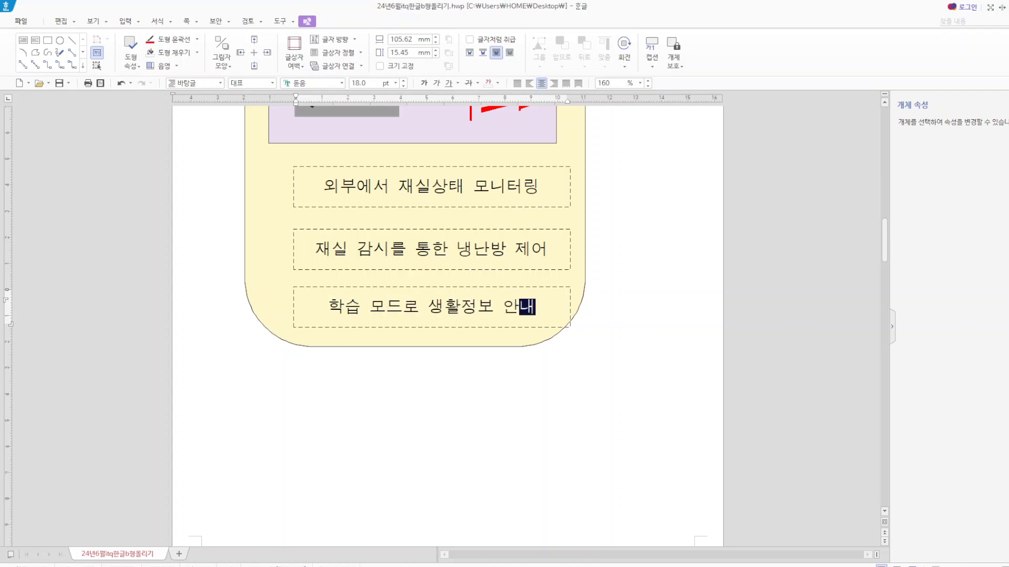
pyautogui.hotkey('shift', 'Escape')
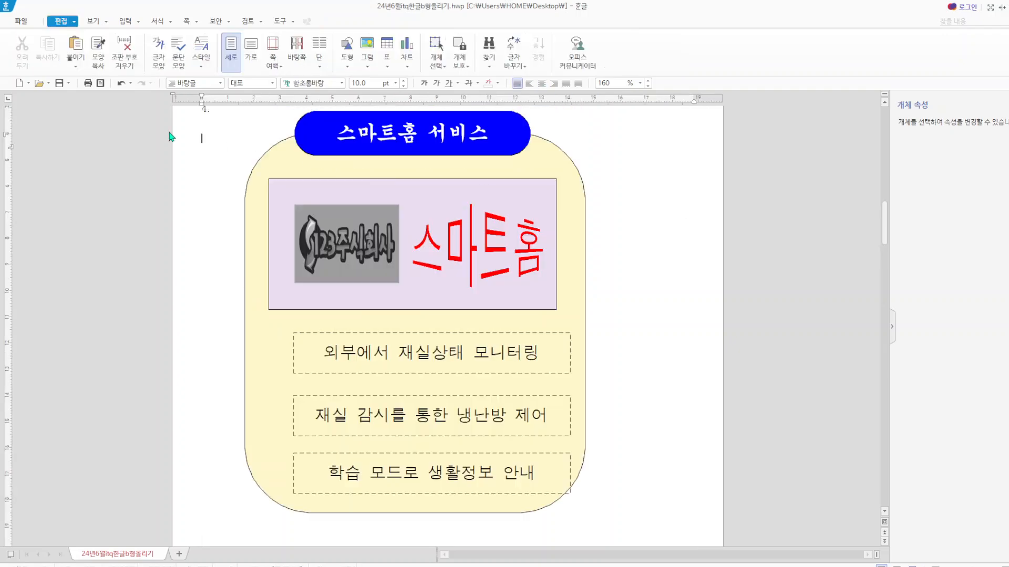
# - Compare the layout with the sample, then nudge all three dashed text boxes together upward and slightly to the right
pyautogui.scroll(-10, 733, 279)
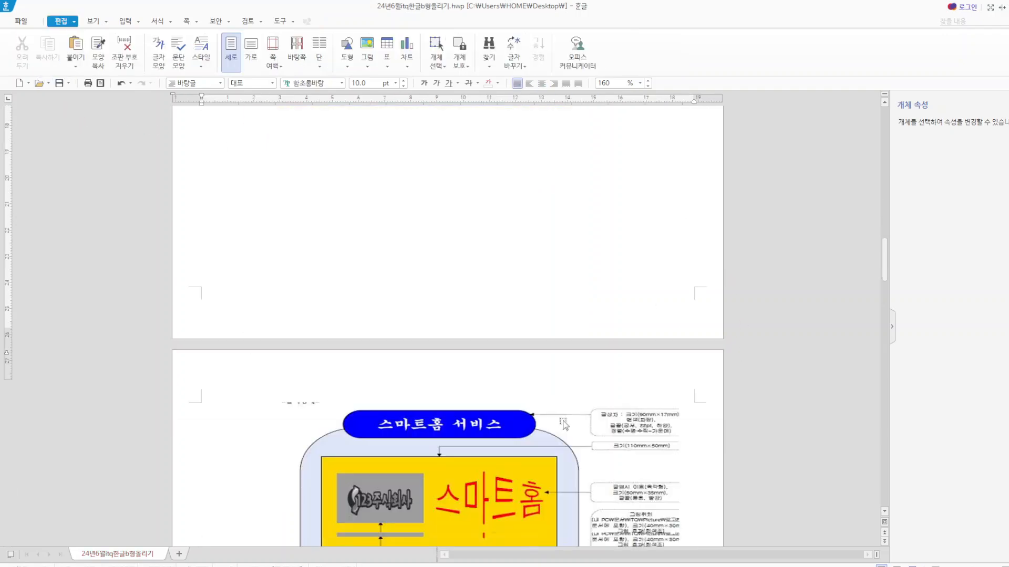
pyautogui.scroll(-5, 489, 418)
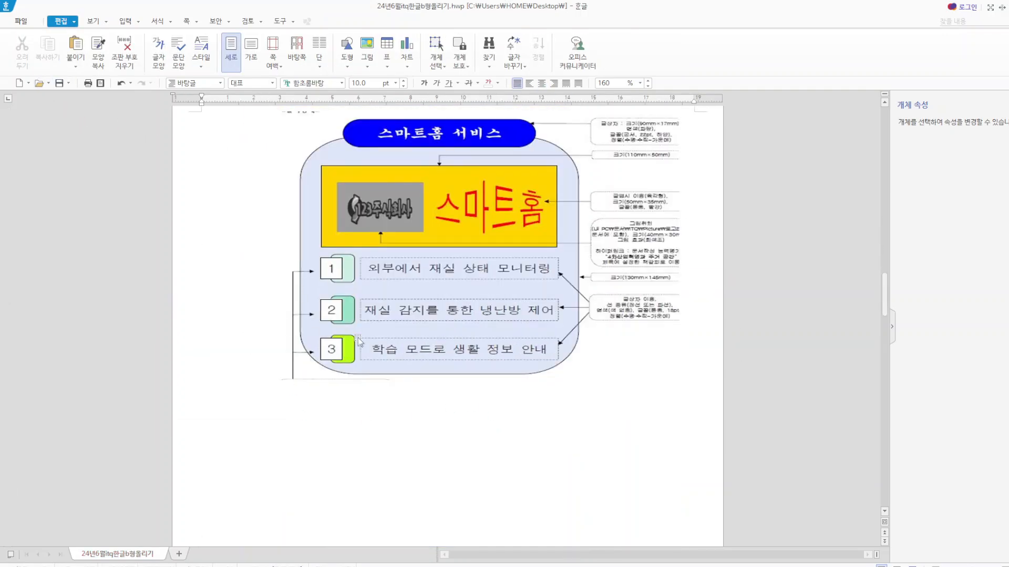
pyautogui.scroll(10, 501, 297)
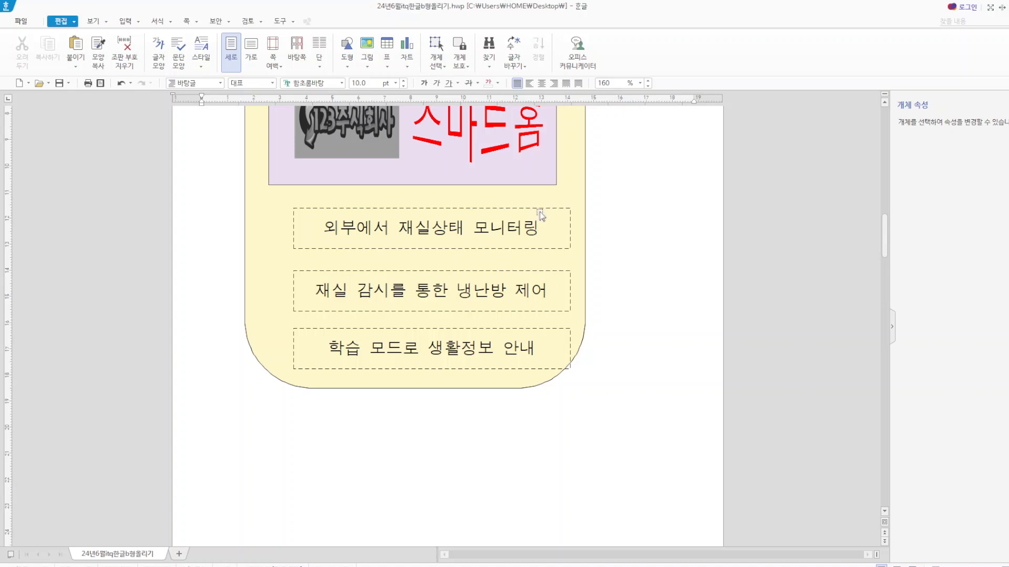
pyautogui.click(541, 215)
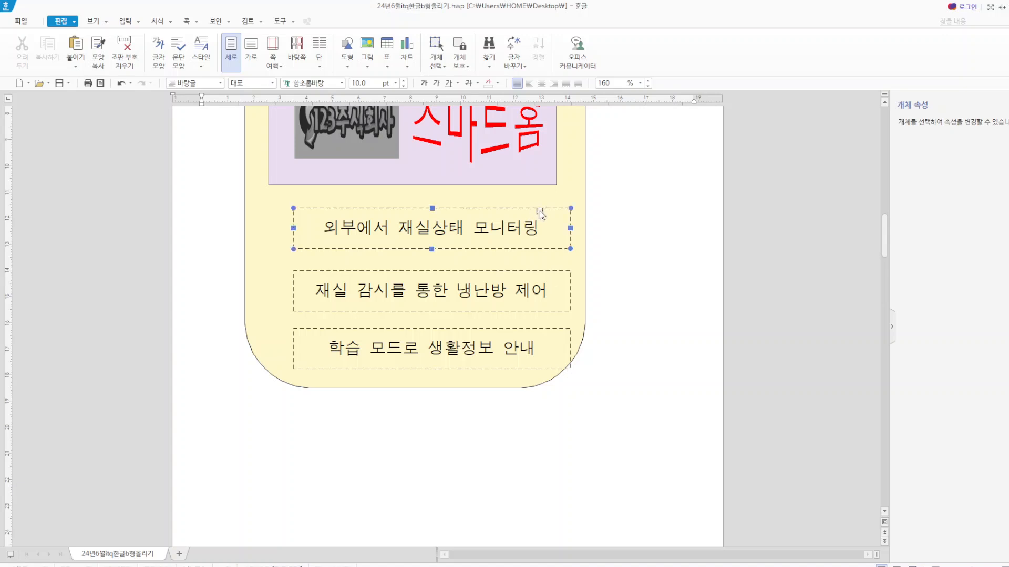
pyautogui.keyDown('shift'); pyautogui.click(552, 288); pyautogui.keyUp('shift')
pyautogui.keyDown('shift'); pyautogui.click(550, 344); pyautogui.keyUp('shift')
pyautogui.press('Up')
pyautogui.press('Up')
pyautogui.press('Up')
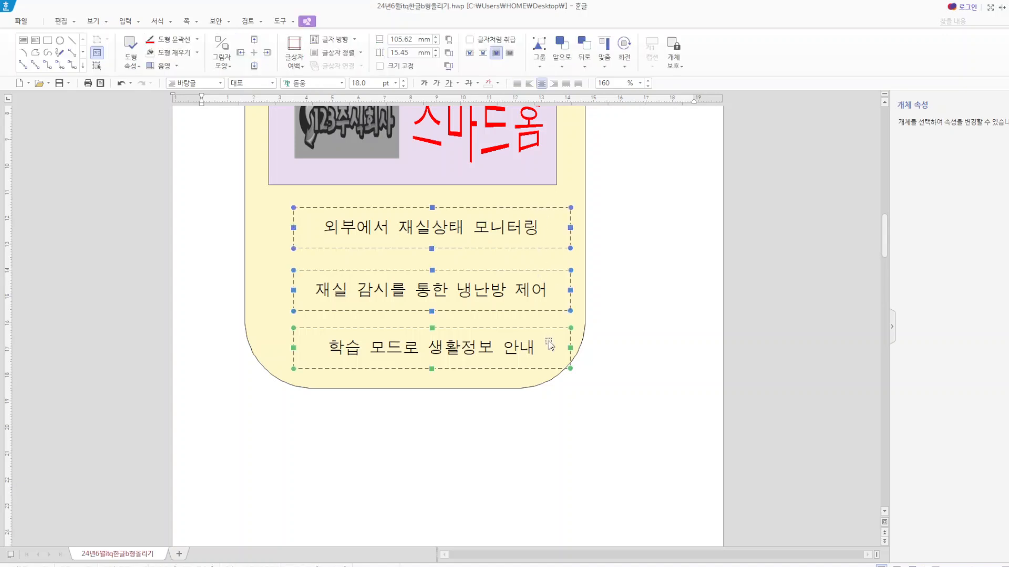
pyautogui.press('Up')
pyautogui.press('Up')
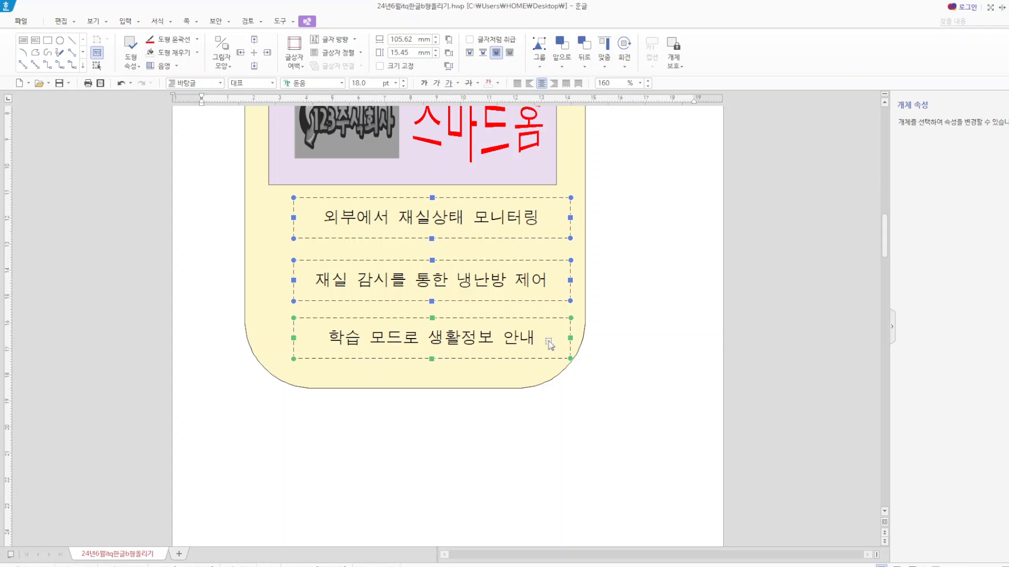
pyautogui.press('Right')
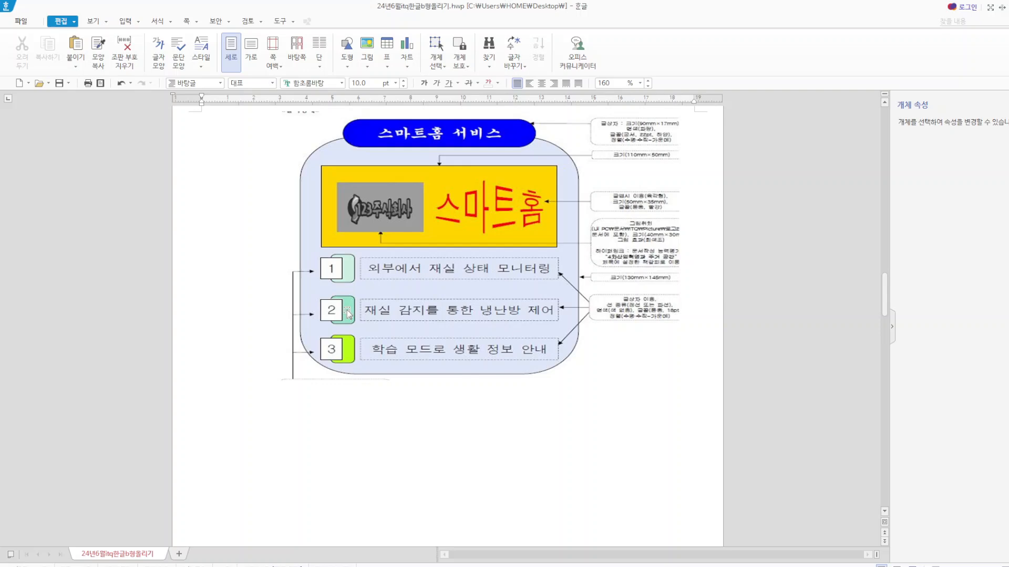
# - Draw a rectangle about 10 mm wide and 18 mm high to the left of the cream rounded shape
pyautogui.scroll(3, 347, 314)
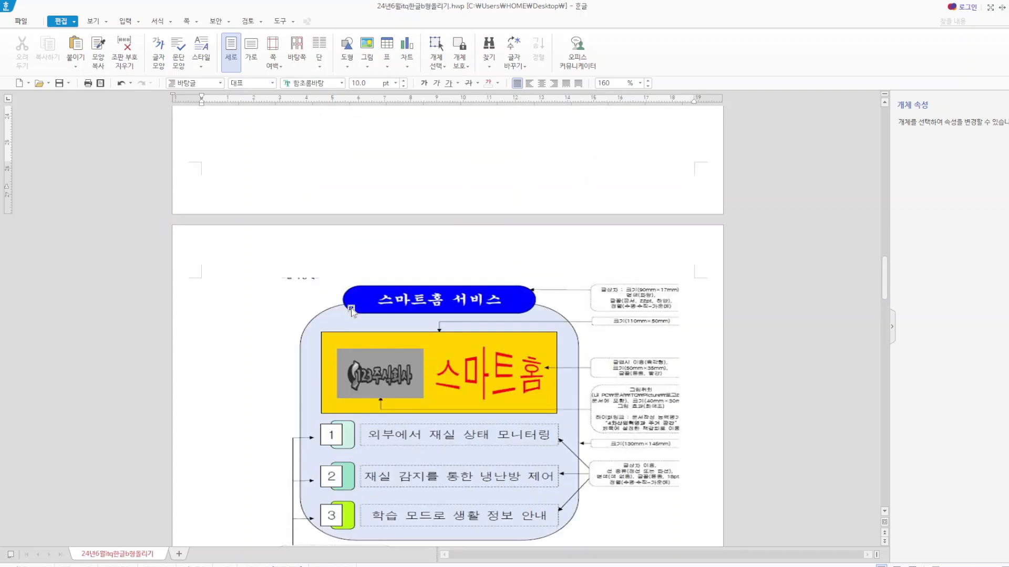
pyautogui.scroll(10, 352, 311)
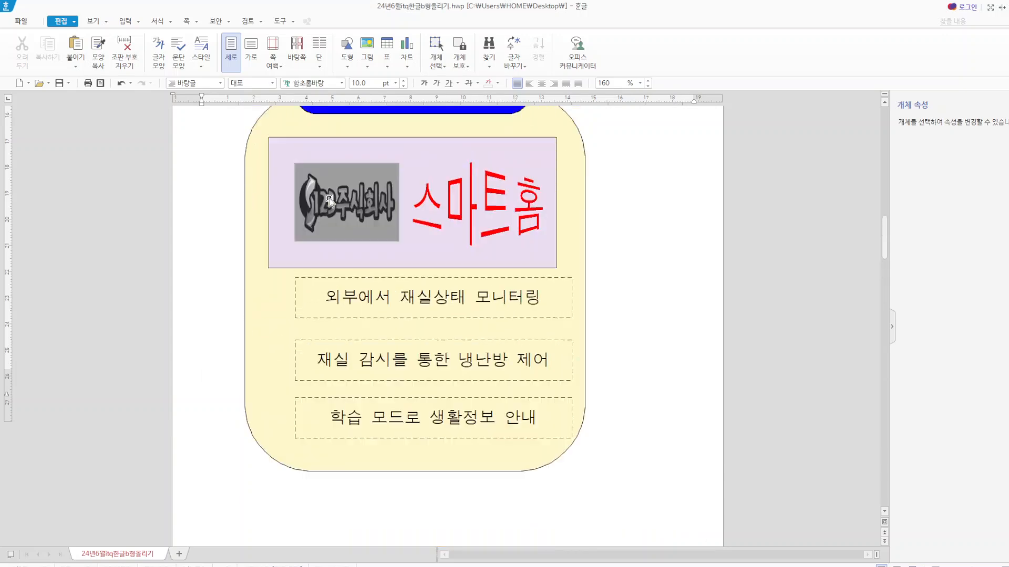
pyautogui.click(347, 58)
pyautogui.click(366, 96)
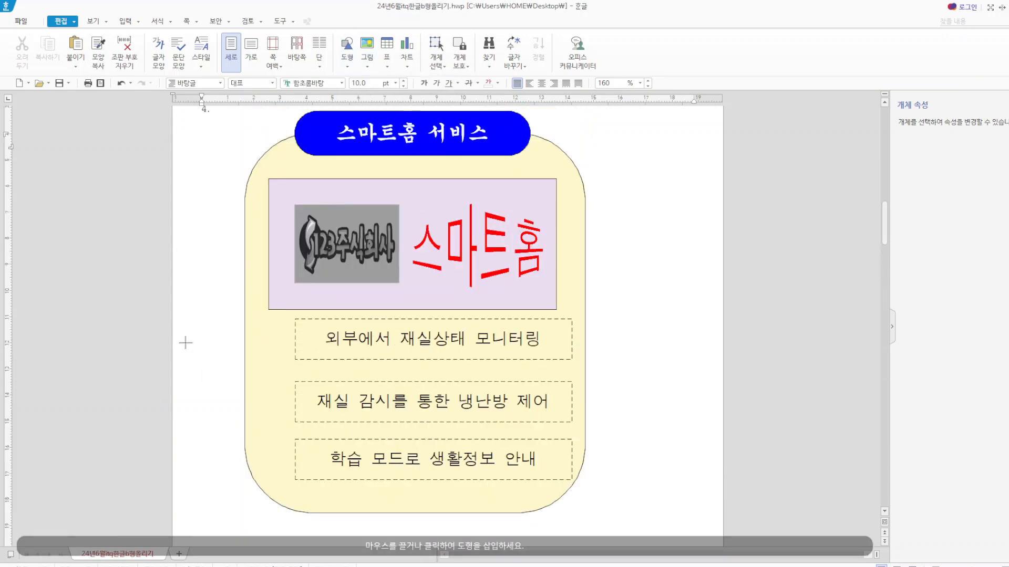
pyautogui.moveTo(191, 334); pyautogui.dragTo(218, 380)
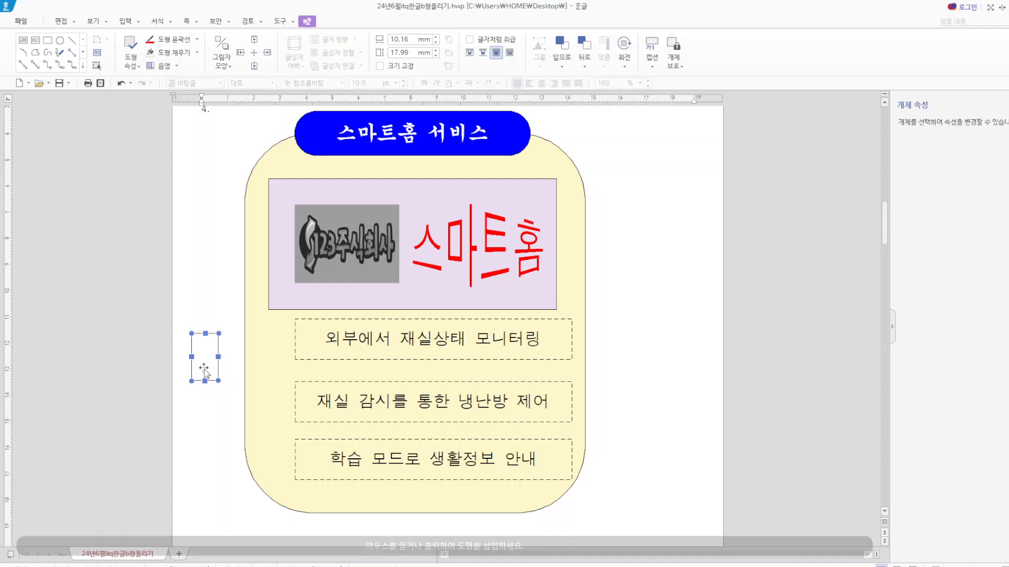
# - Set the small rectangle's size to 11 mm wide by 17 mm high and lock its size
pyautogui.press('p')
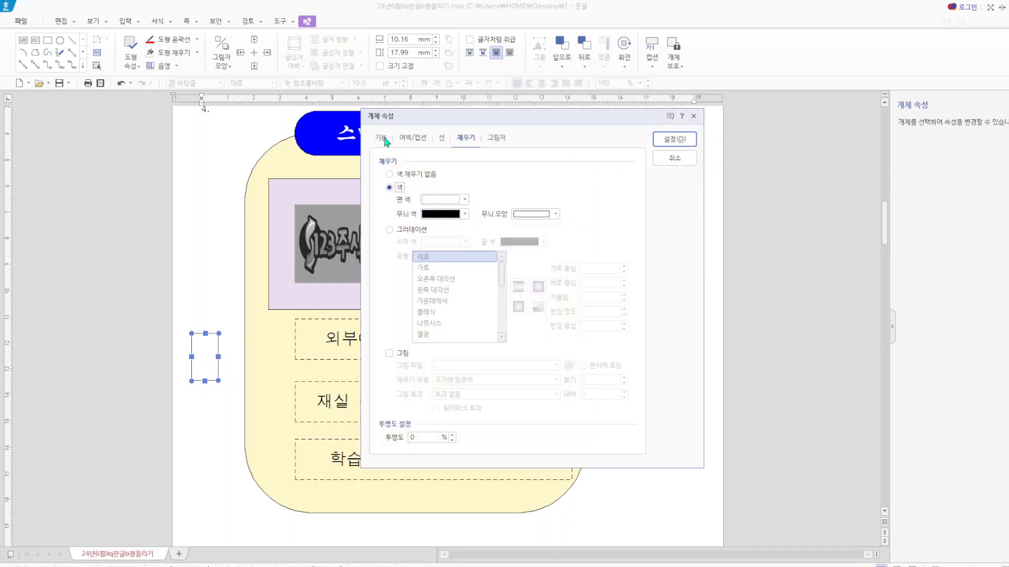
pyautogui.click(382, 138)
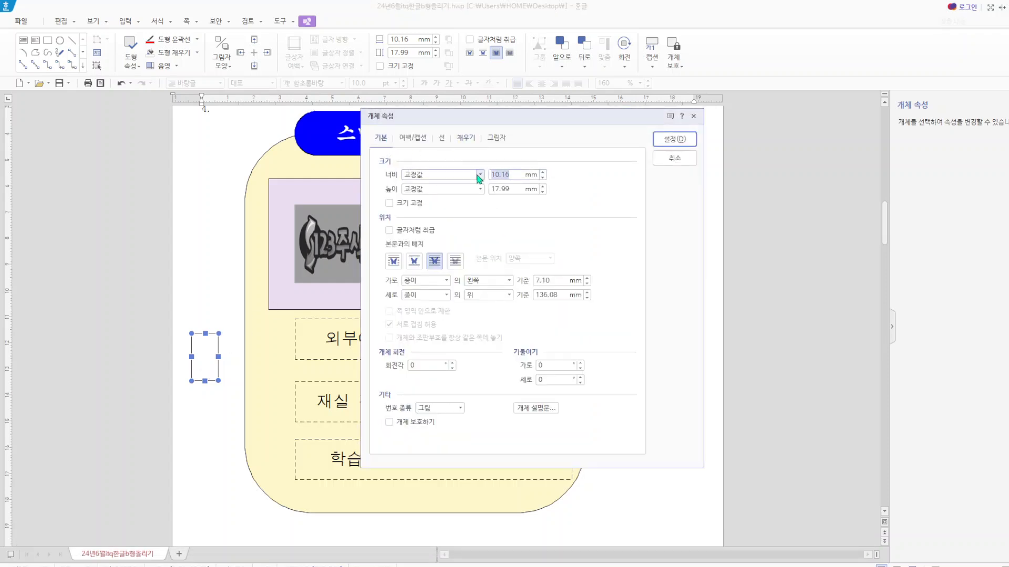
pyautogui.write('11')
pyautogui.press('Tab')
pyautogui.write('1')
pyautogui.click(390, 203)
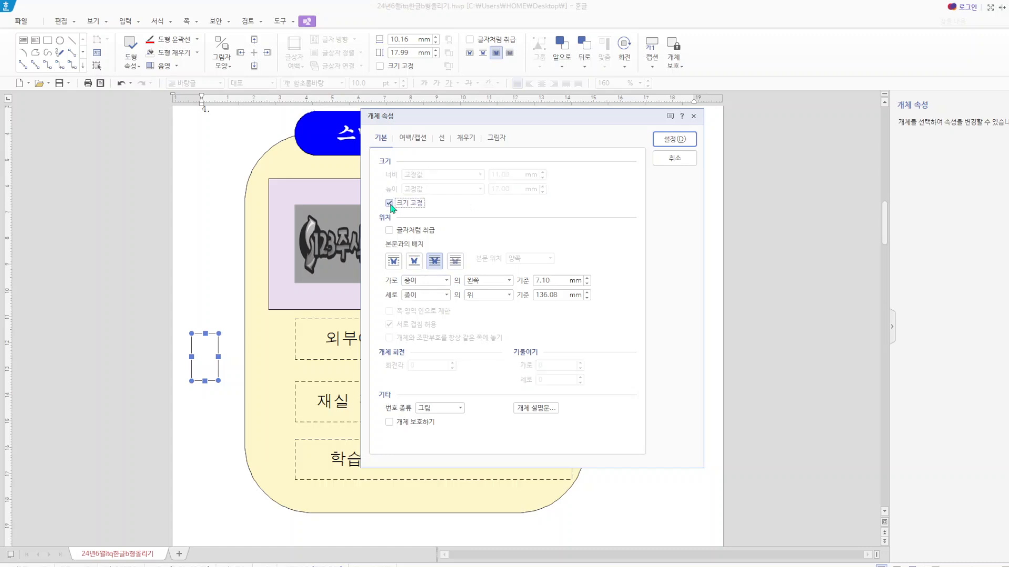
# - Give the small rectangle rounded corners (둥근 모양) and a pale green fill colour
pyautogui.click(442, 139)
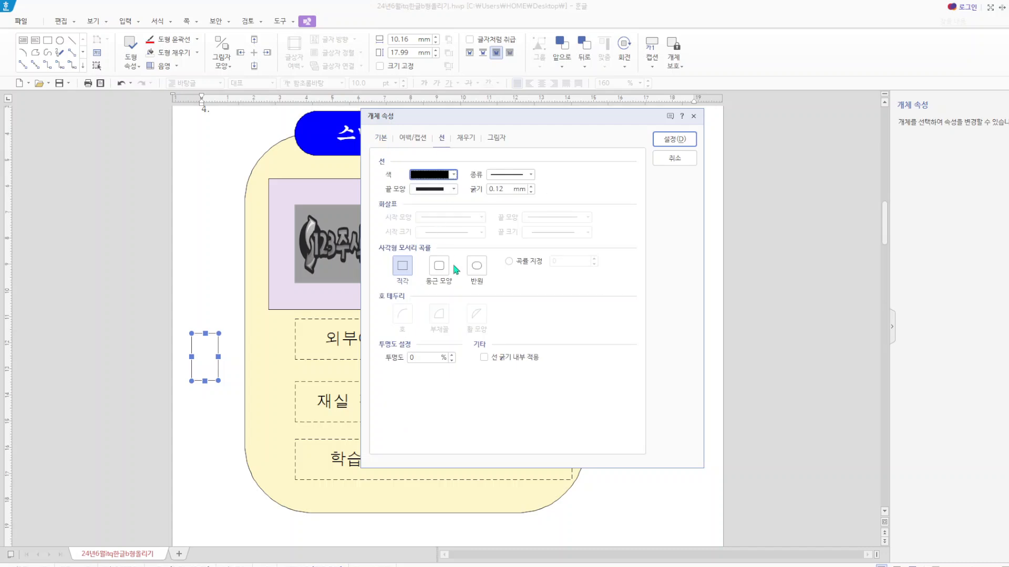
pyautogui.click(440, 272)
pyautogui.click(466, 141)
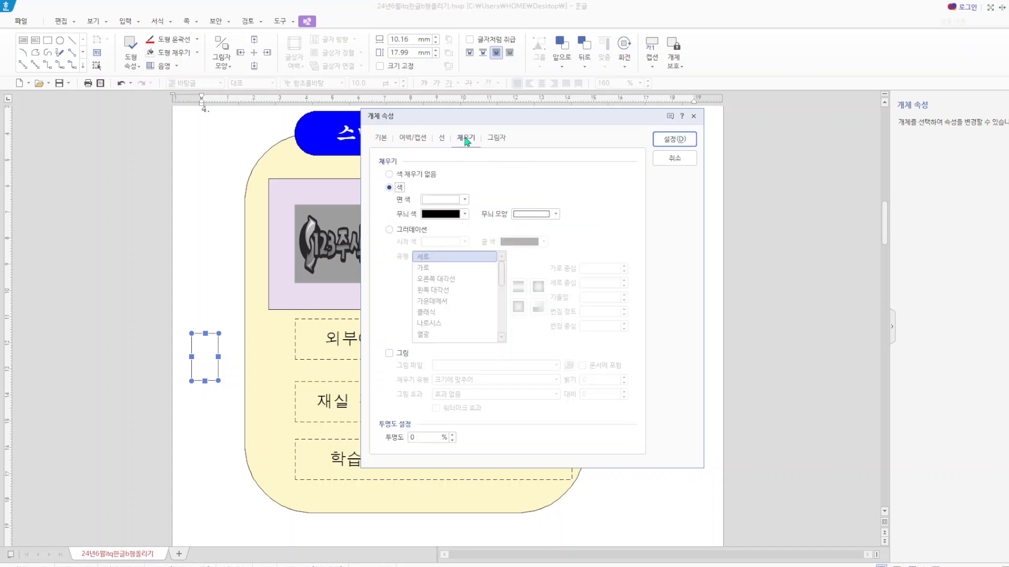
pyautogui.click(446, 201)
pyautogui.click(488, 264)
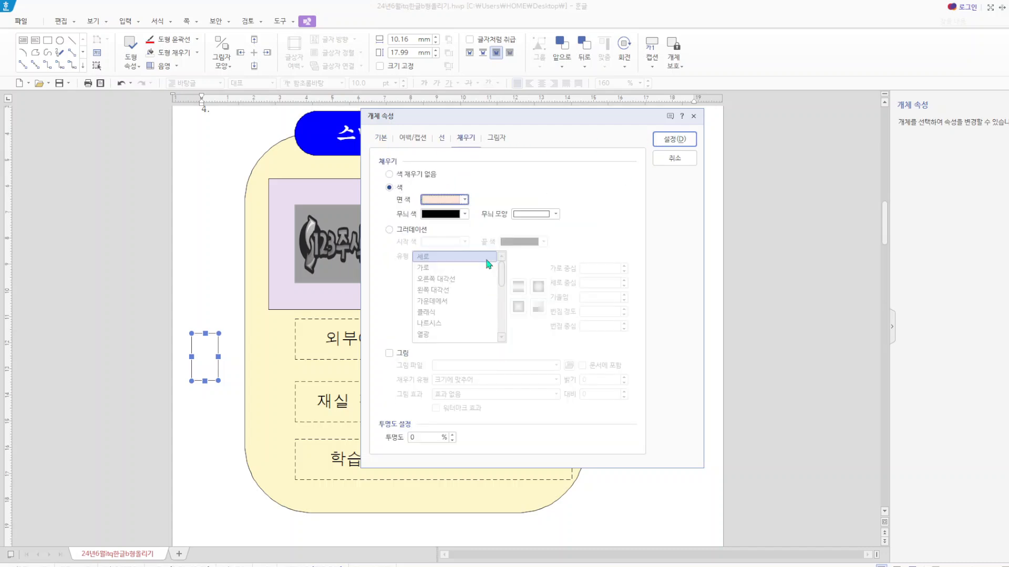
pyautogui.click(463, 199)
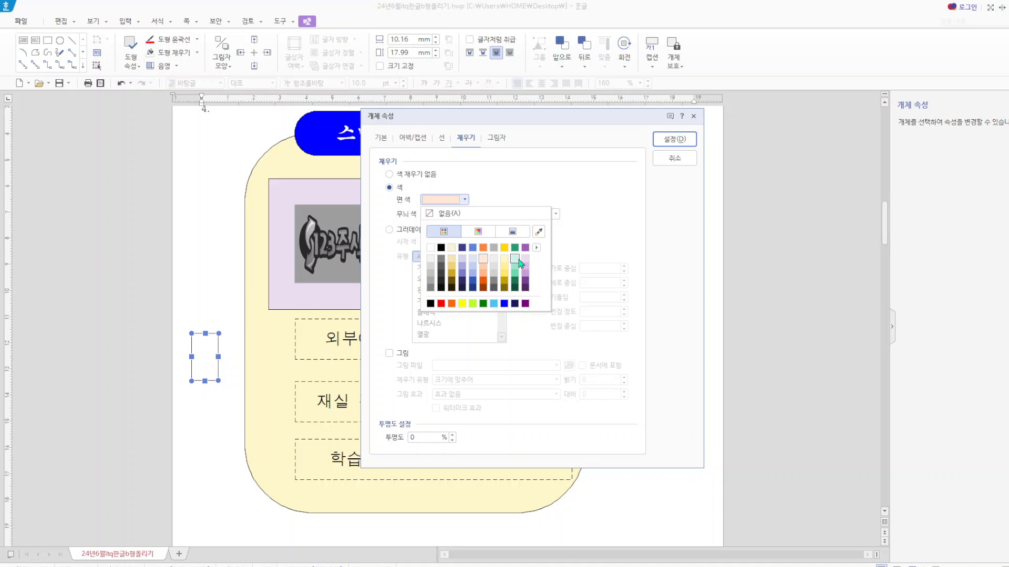
pyautogui.click(524, 261)
pyautogui.click(674, 139)
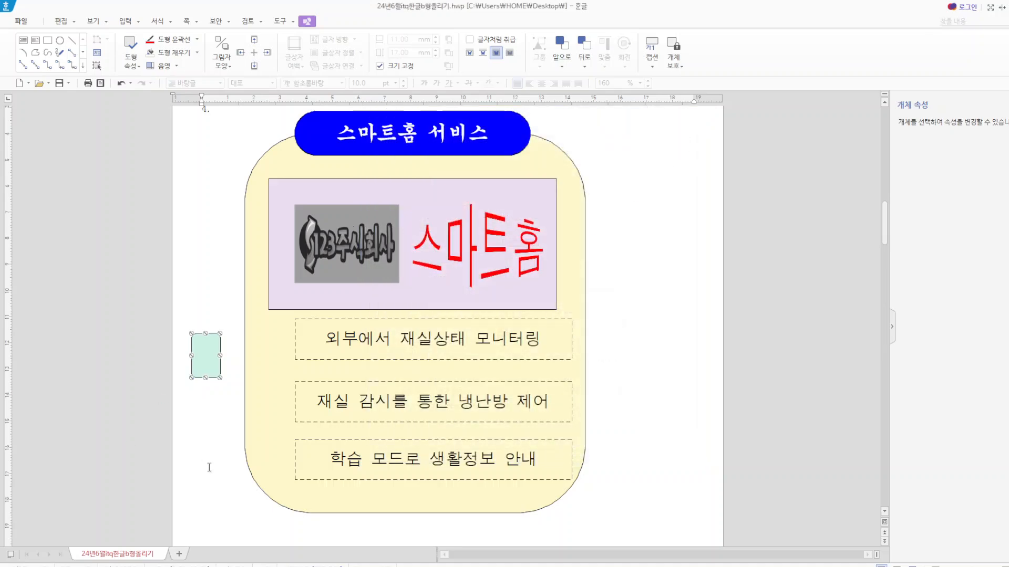
# - Following the sample, draw a text box about 9 mm by 14 mm overlapping the pale green rectangle and enter 1 in it
pyautogui.click(378, 455)
pyautogui.scroll(-3, 377, 455)
pyautogui.scroll(-10, 377, 455)
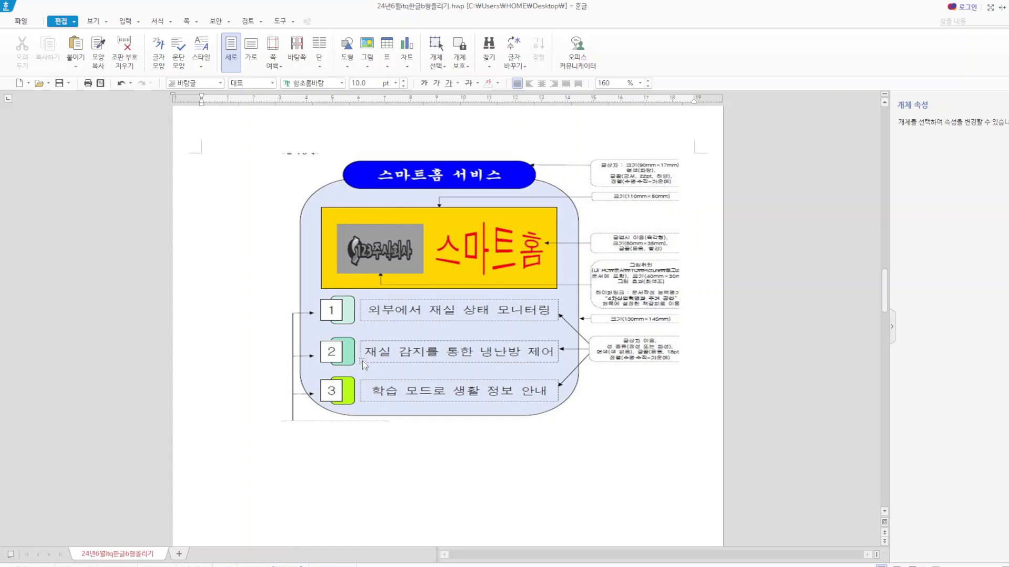
pyautogui.scroll(8, 339, 396)
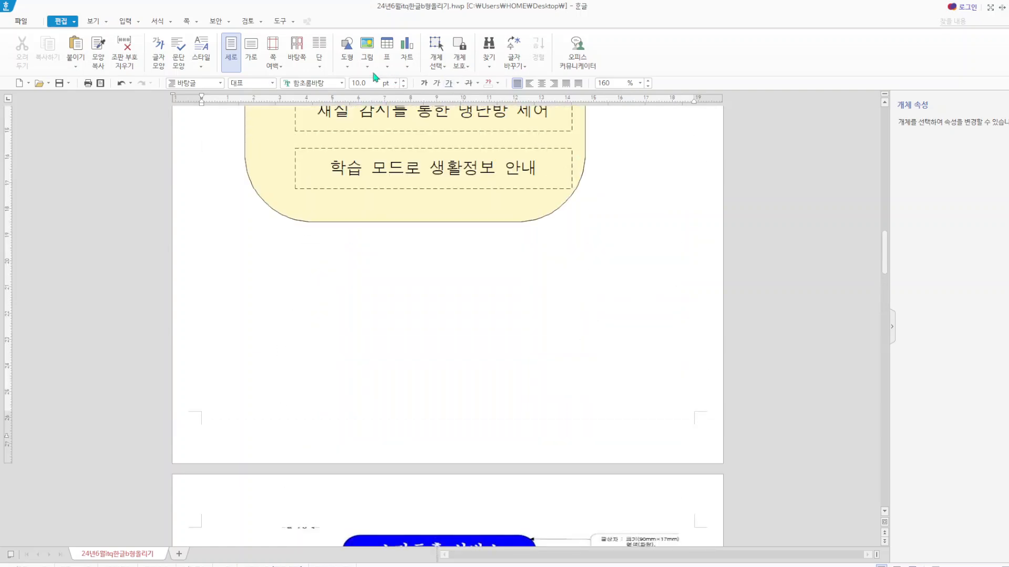
pyautogui.click(347, 64)
pyautogui.click(350, 99)
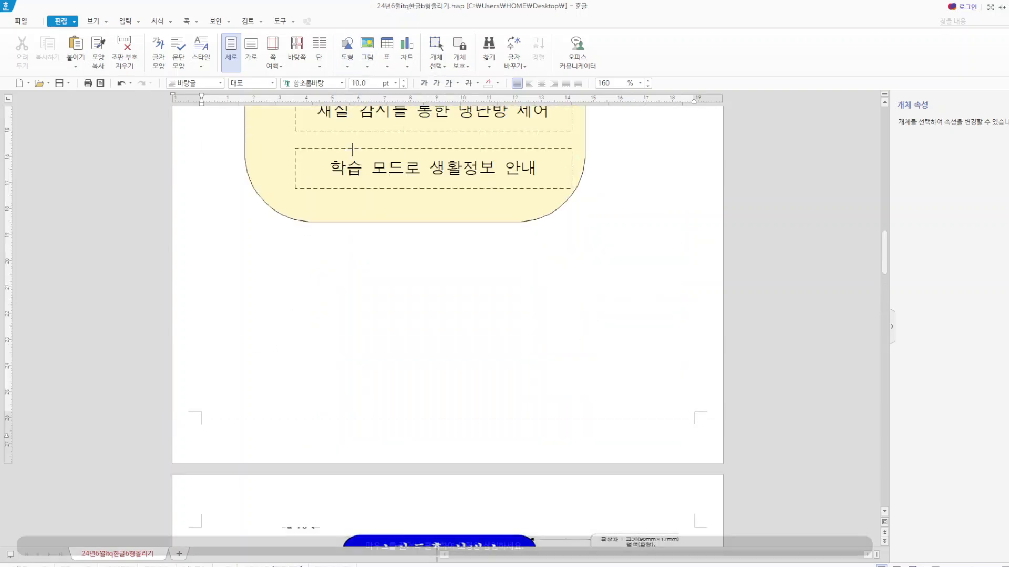
pyautogui.scroll(5, 353, 149)
pyautogui.moveTo(191, 311); pyautogui.dragTo(215, 348)
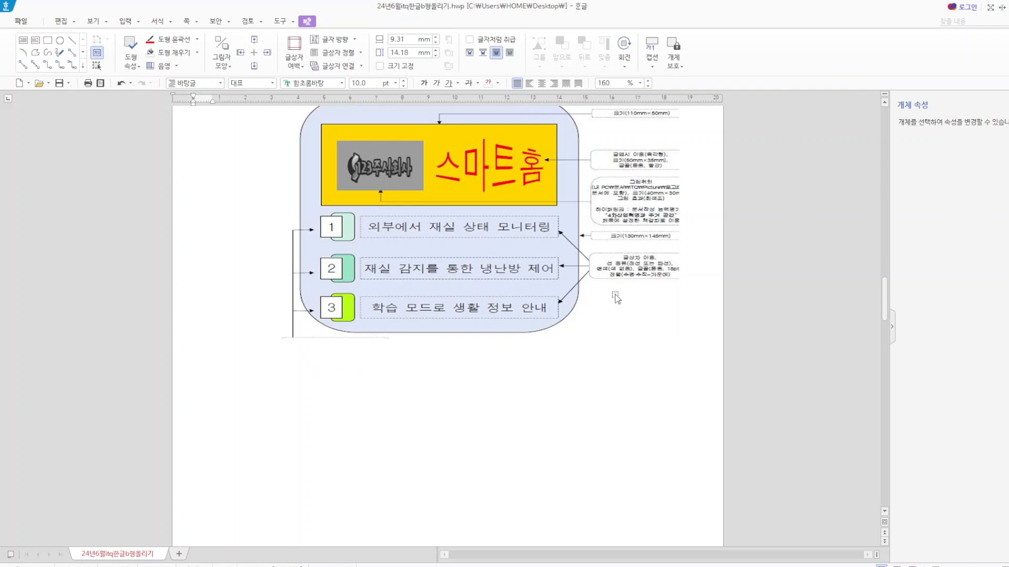
pyautogui.scroll(12, 243, 187)
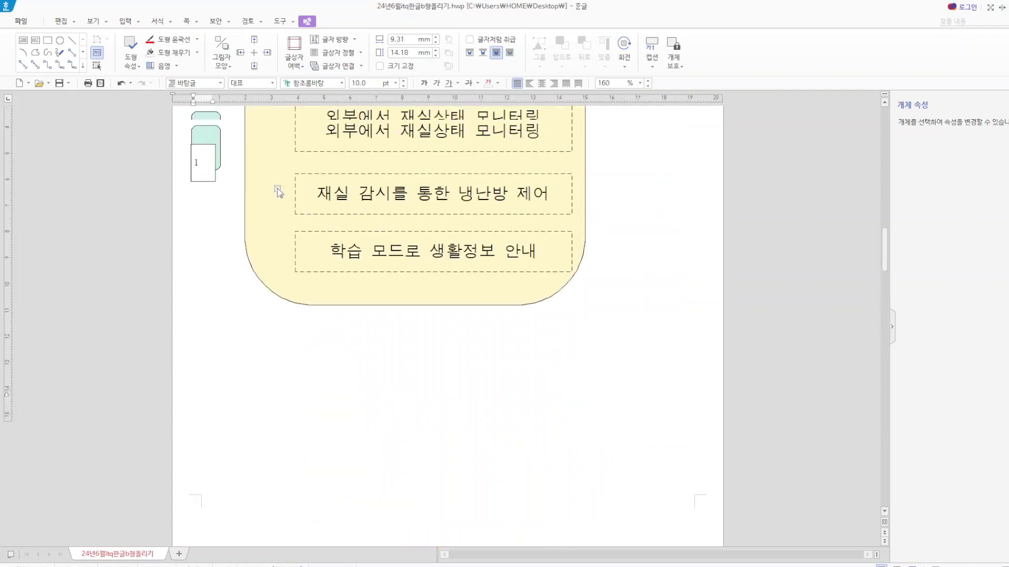
# - Format the number 1 in the small text box as 돋움, 18 pt, centred
pyautogui.scroll(3, 278, 192)
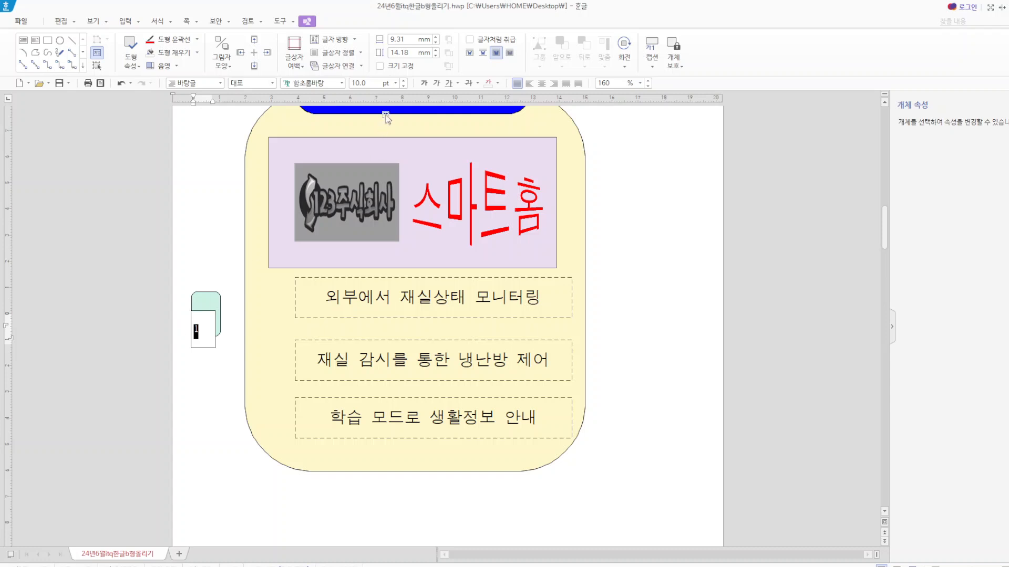
pyautogui.click(341, 83)
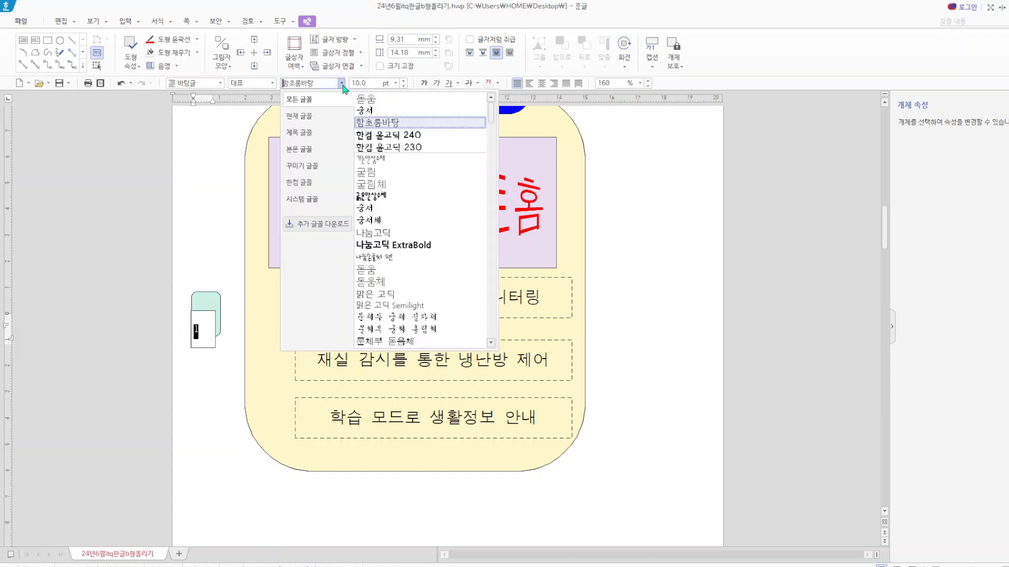
pyautogui.click(392, 100)
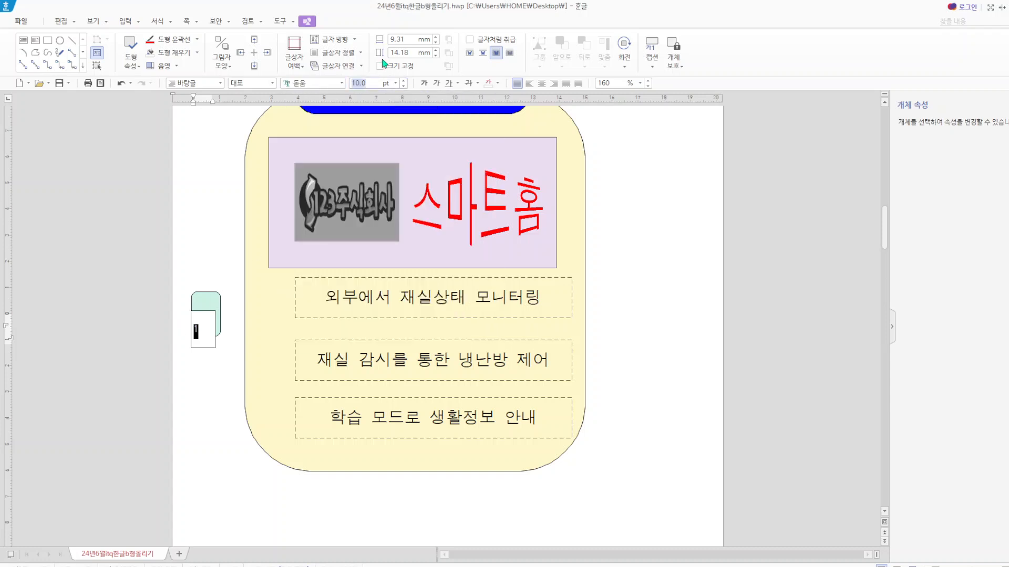
pyautogui.write('18')
pyautogui.press('Return')
pyautogui.scroll(-10, 652, 351)
pyautogui.scroll(-5, 652, 351)
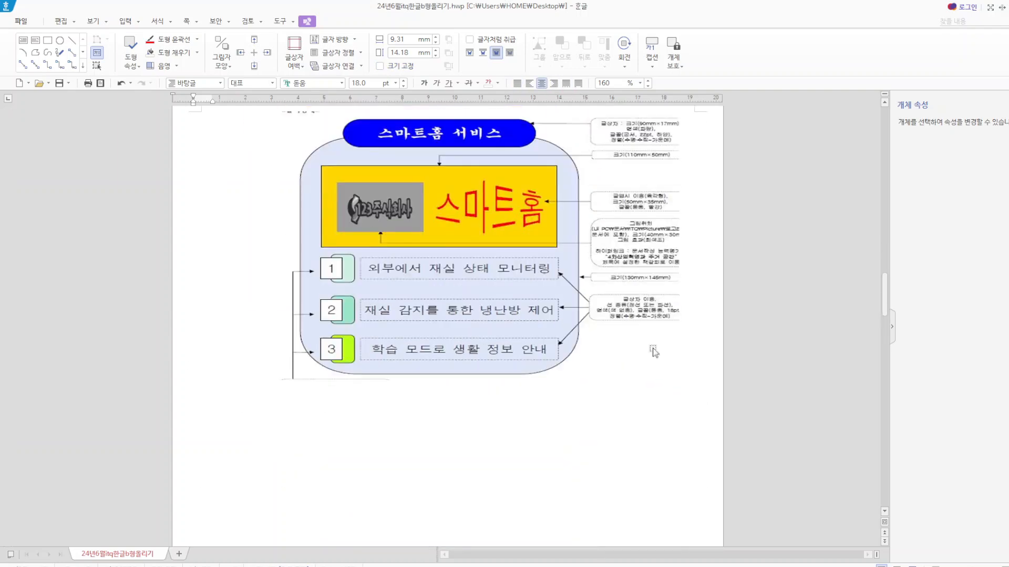
# - Move the number 1 text box up and slightly left so it overlaps the left part of the pale green rectangle
pyautogui.scroll(8, 653, 285)
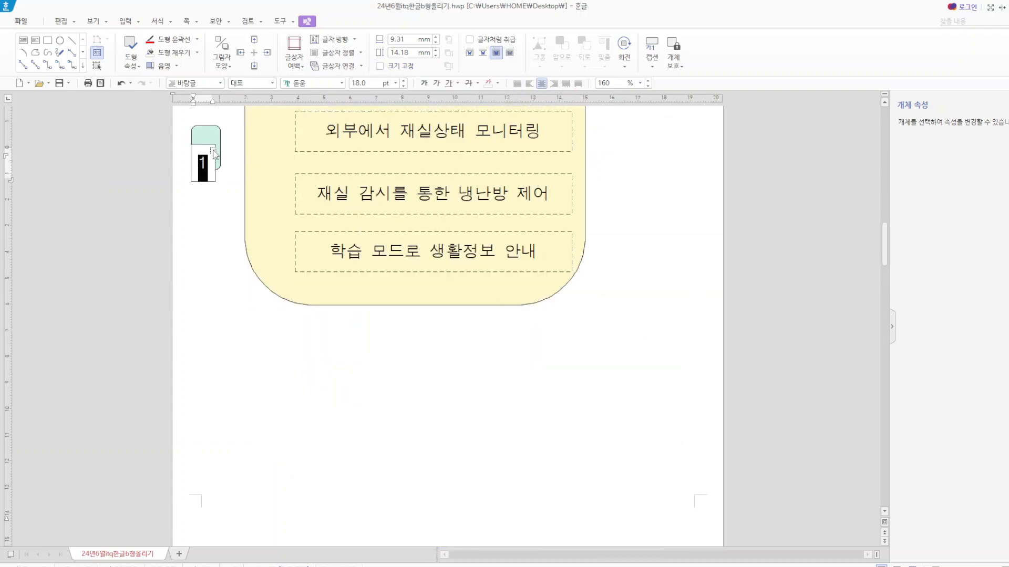
pyautogui.click(197, 135)
pyautogui.moveTo(197, 135); pyautogui.dragTo(197, 136)
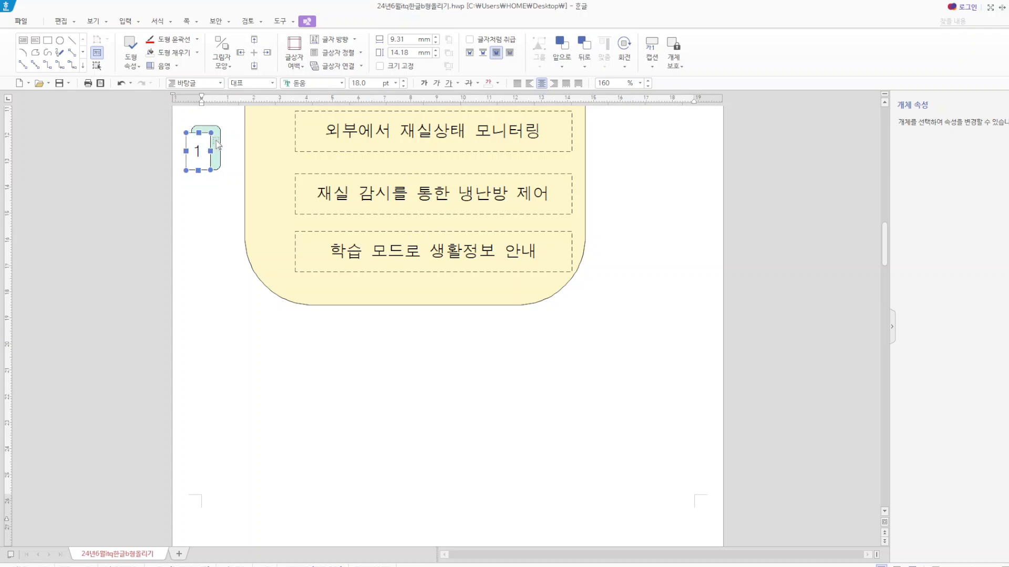
# - Switch to the model answer document 한글(B형)_모범답안 and check the dimensions of the number 2 text box
pyautogui.scroll(-8, 360, 232)
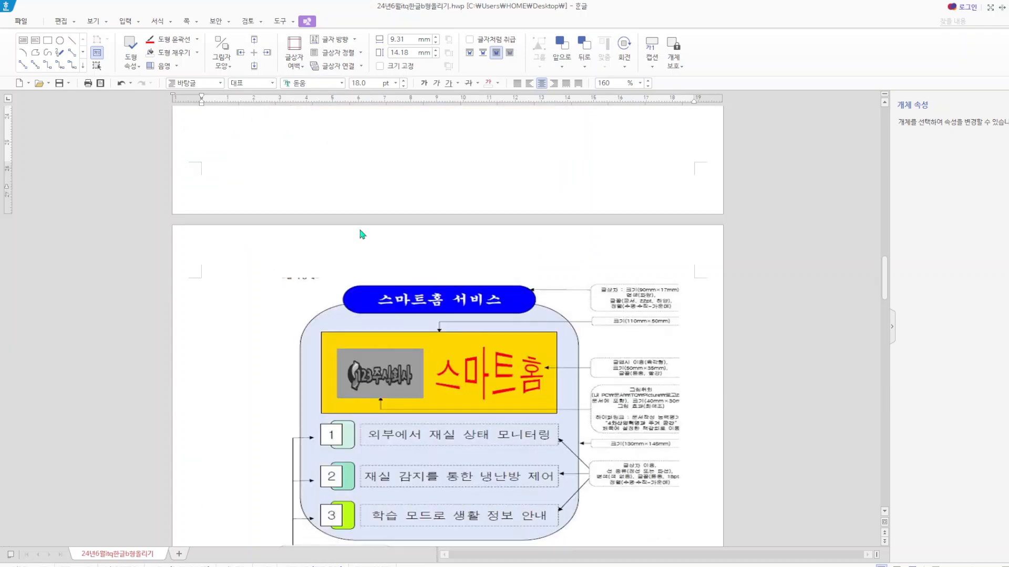
pyautogui.click(334, 351)
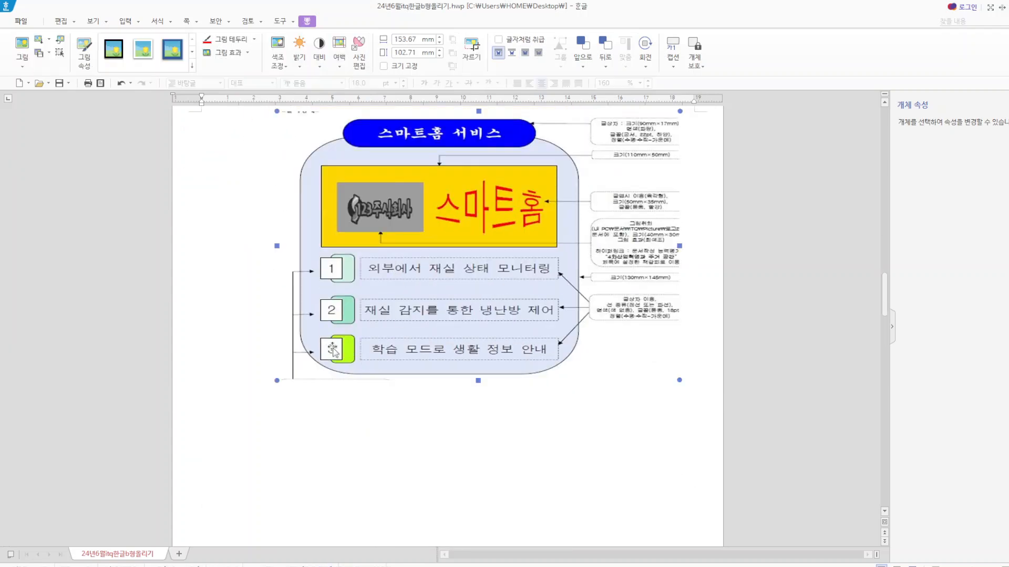
pyautogui.moveTo(585, 565)
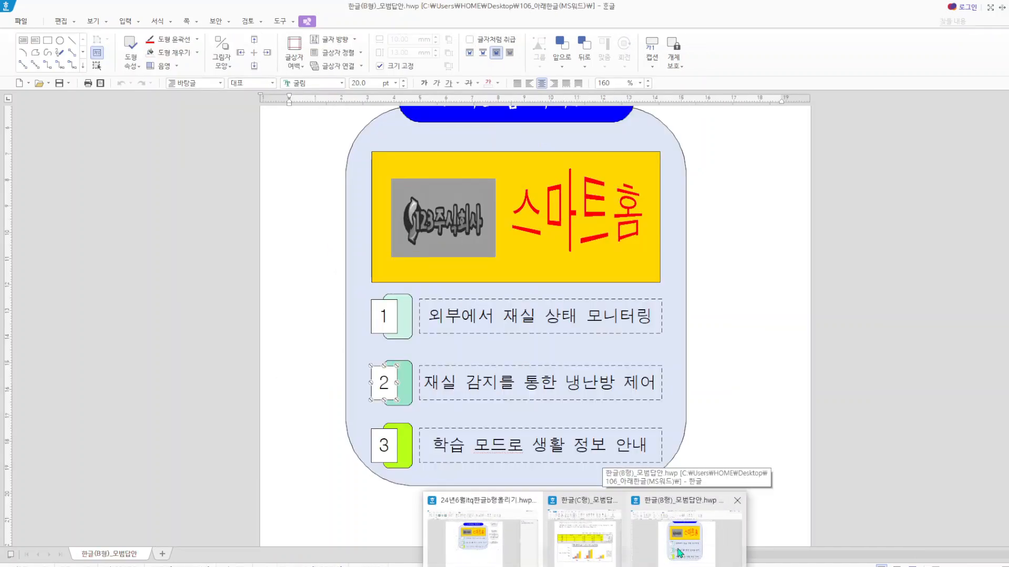
pyautogui.click(680, 553)
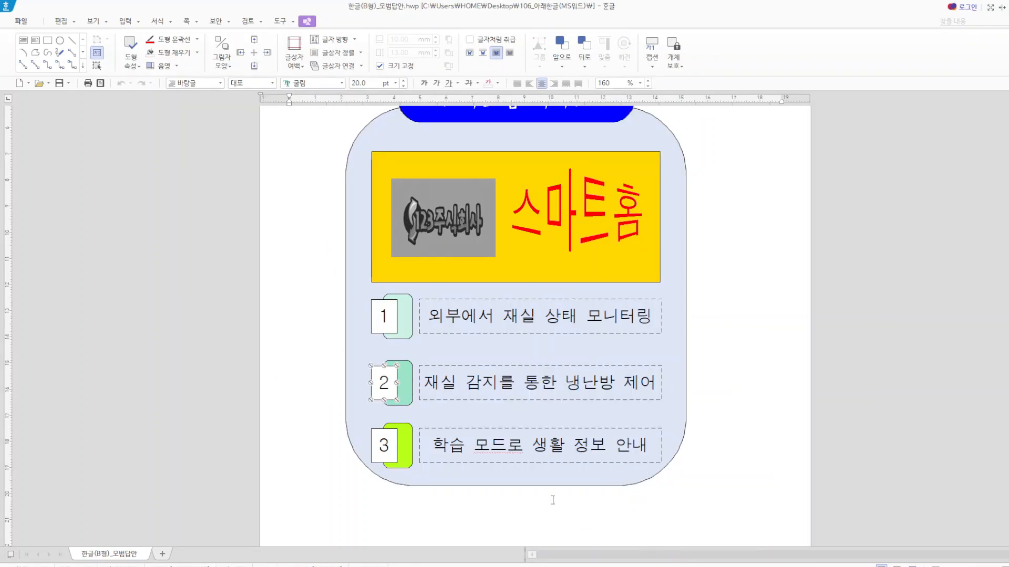
pyautogui.press('p')
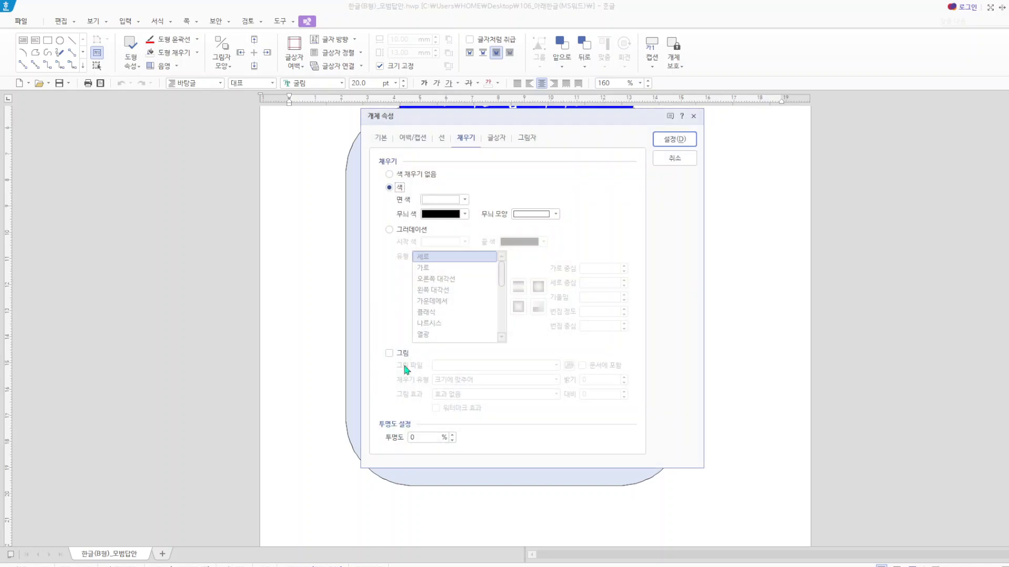
pyautogui.click(381, 138)
pyautogui.click(389, 203)
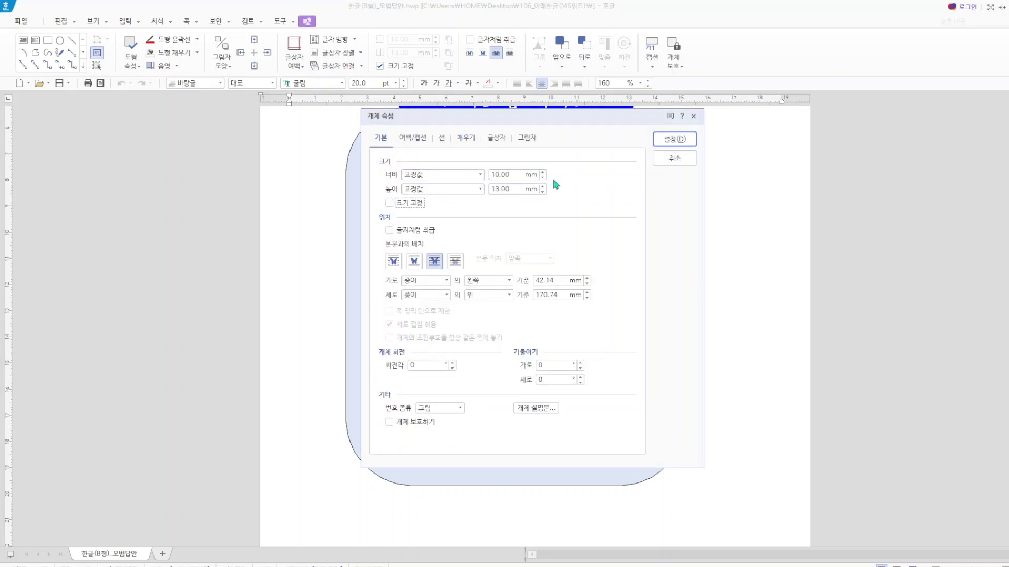
pyautogui.click(675, 158)
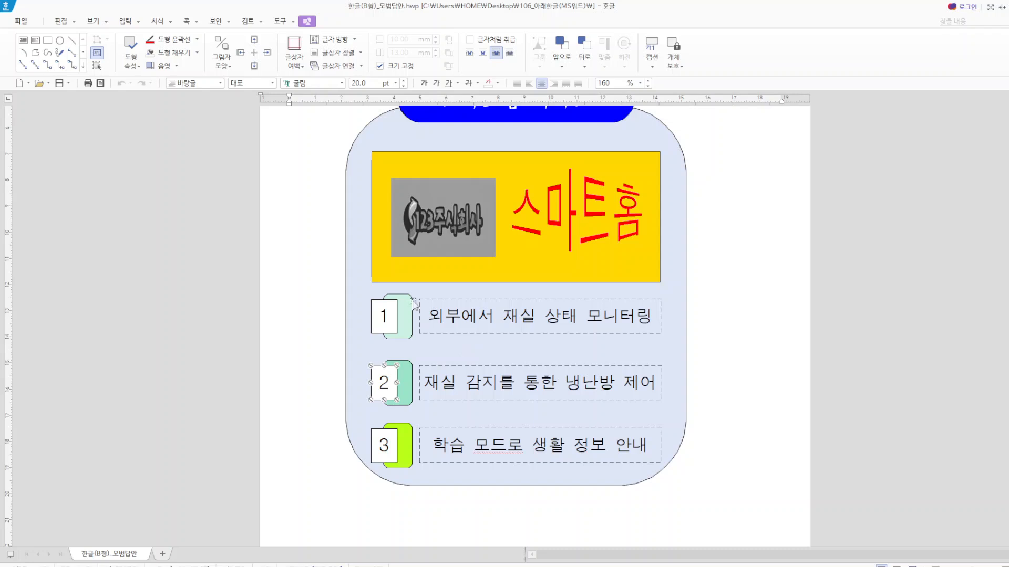
# - Check the dimensions of the pale green shape behind the number 1 in the model answer, and return to the exam document
pyautogui.click(408, 305)
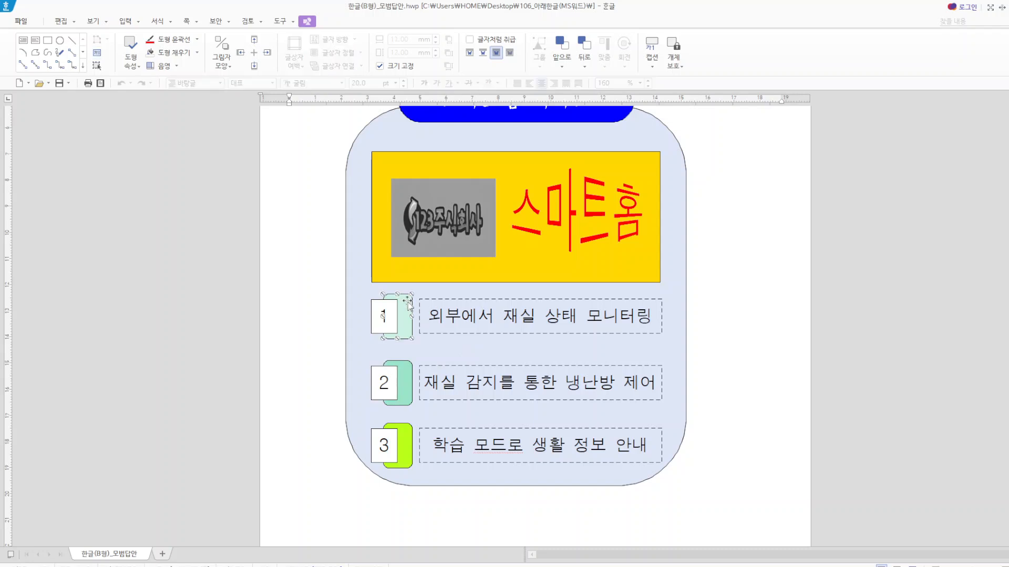
pyautogui.doubleClick(410, 302)
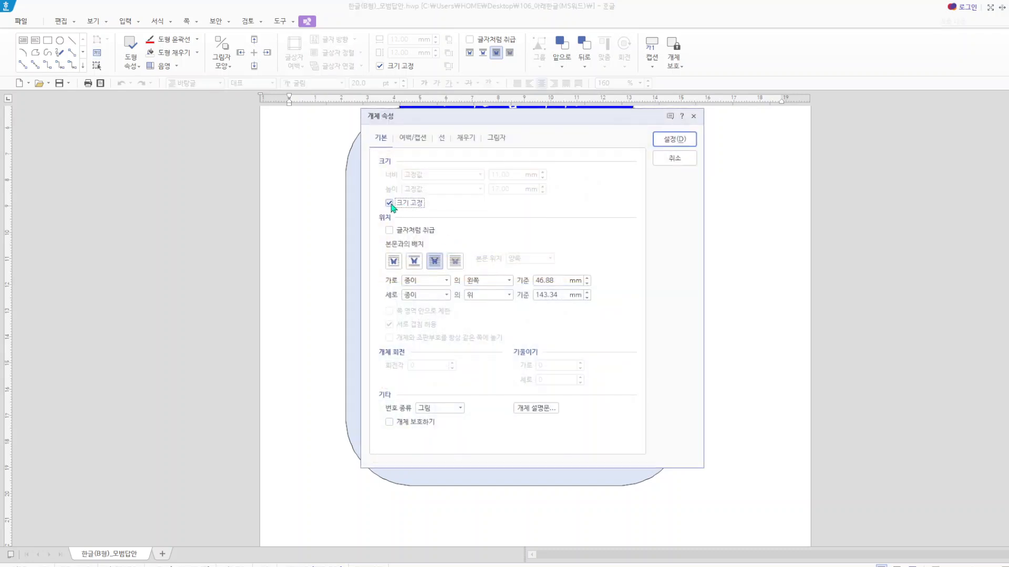
pyautogui.click(389, 203)
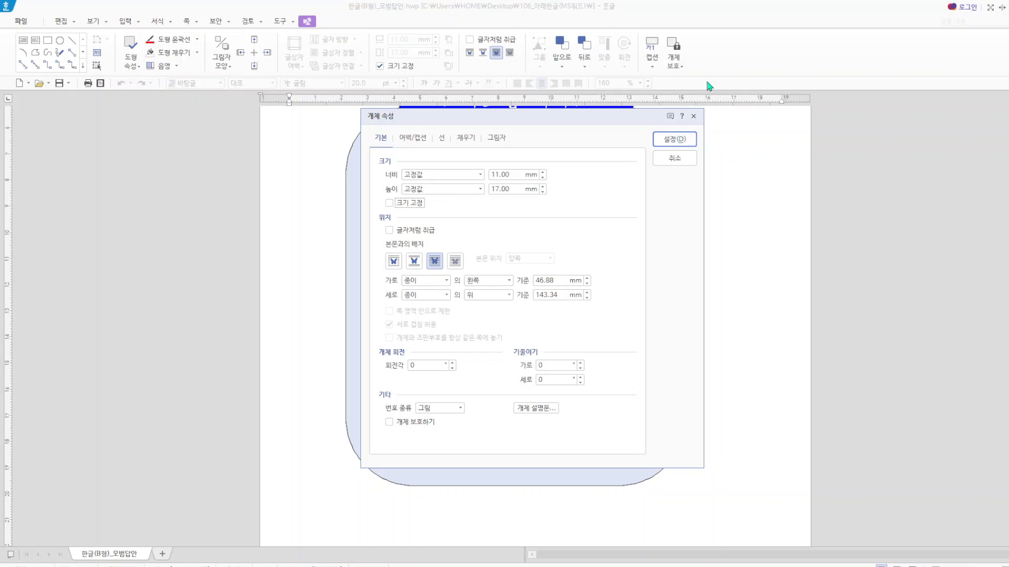
pyautogui.click(694, 116)
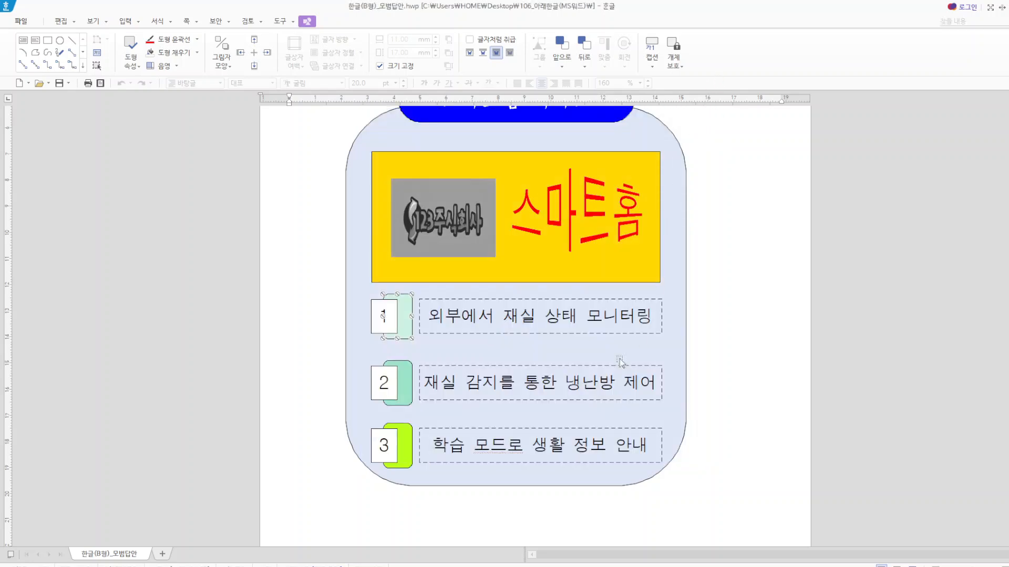
pyautogui.click(730, 382)
pyautogui.click(1008, 6)
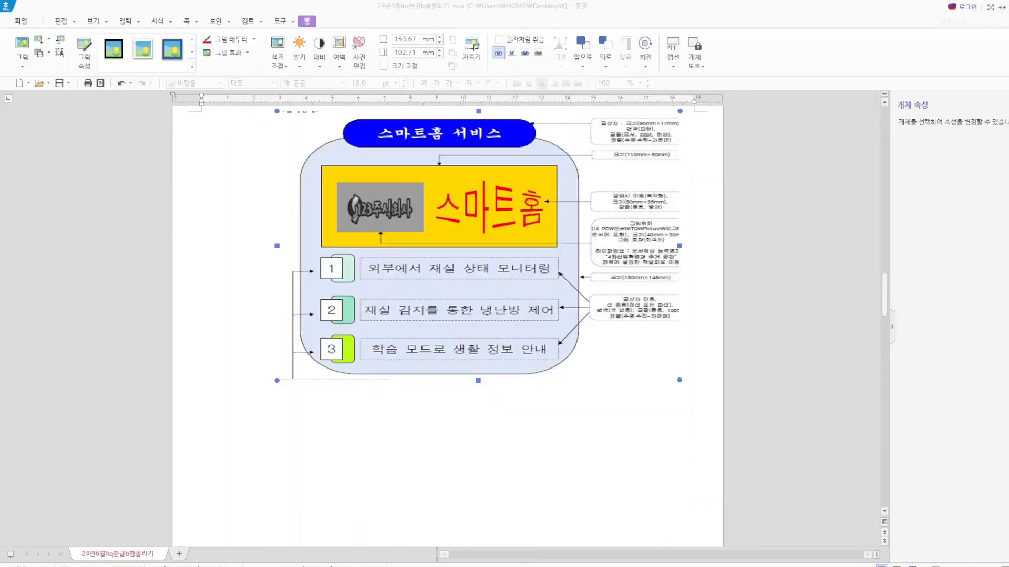
# - Set the number 1 text box to 10 mm wide by 13 mm high and lock its size
pyautogui.scroll(5, 316, 348)
pyautogui.scroll(5, 316, 347)
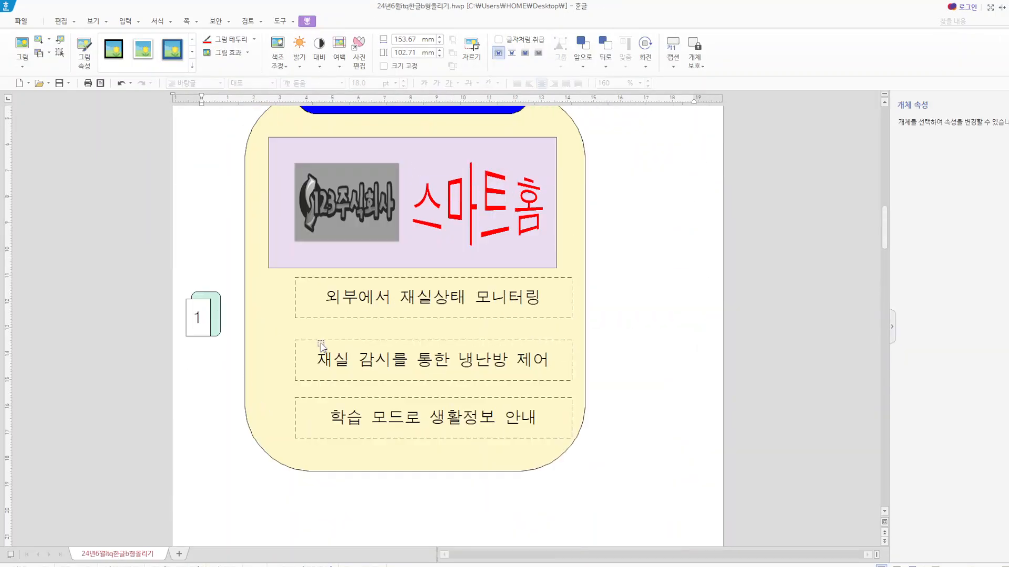
pyautogui.click(199, 305)
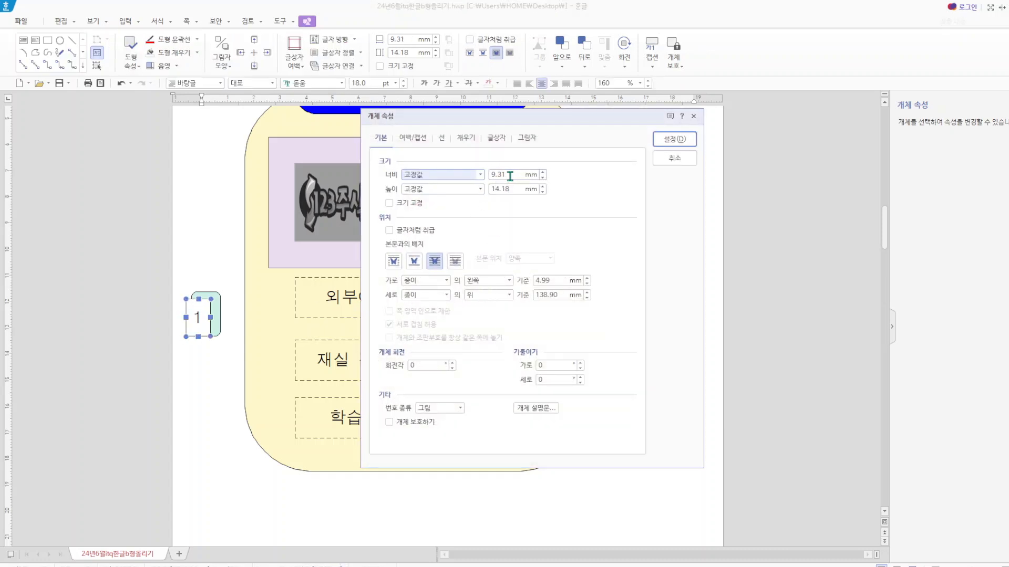
pyautogui.doubleClick(510, 176)
pyautogui.write('10')
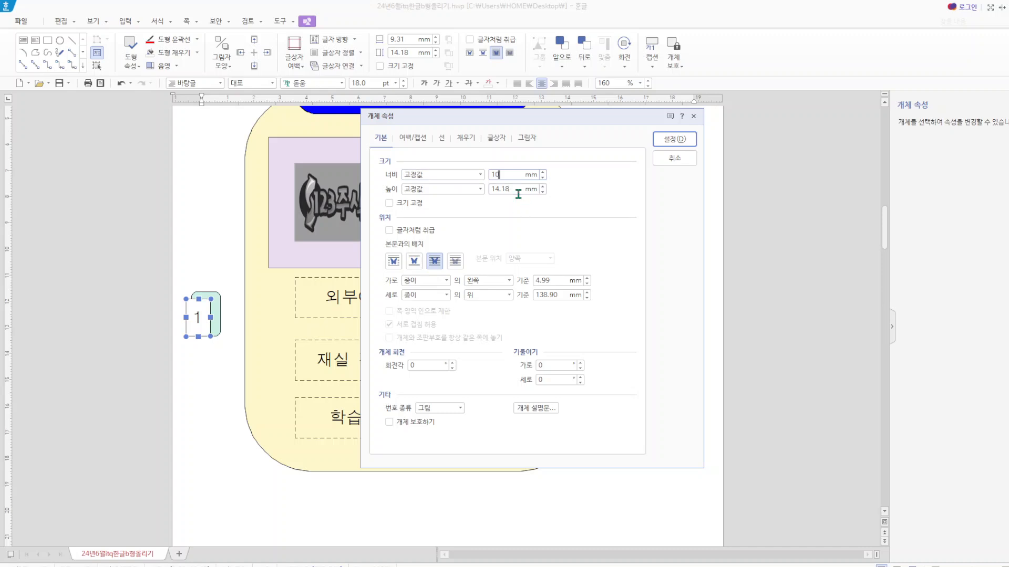
pyautogui.doubleClick(514, 190)
pyautogui.write('13')
pyautogui.click(389, 203)
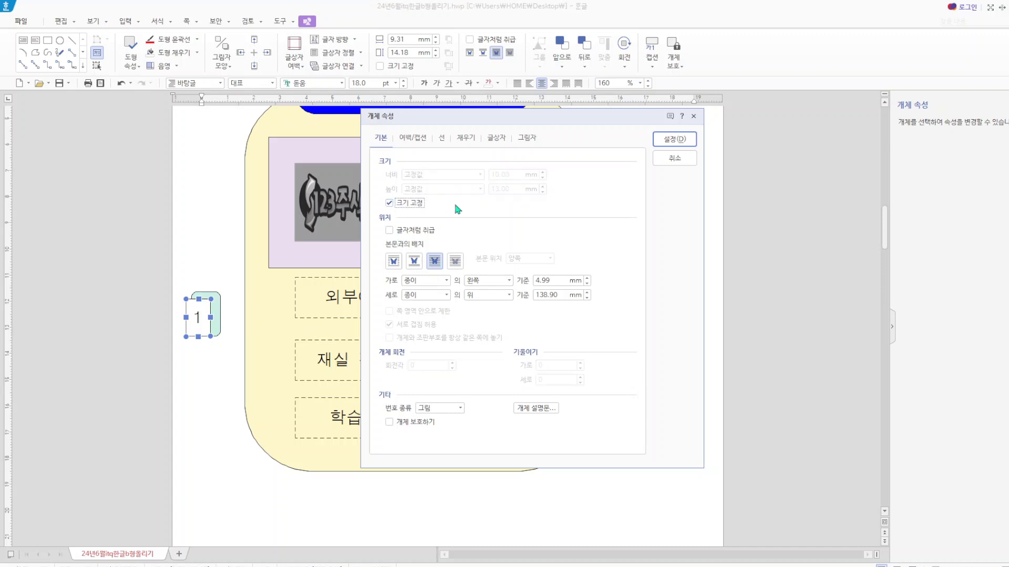
pyautogui.click(676, 140)
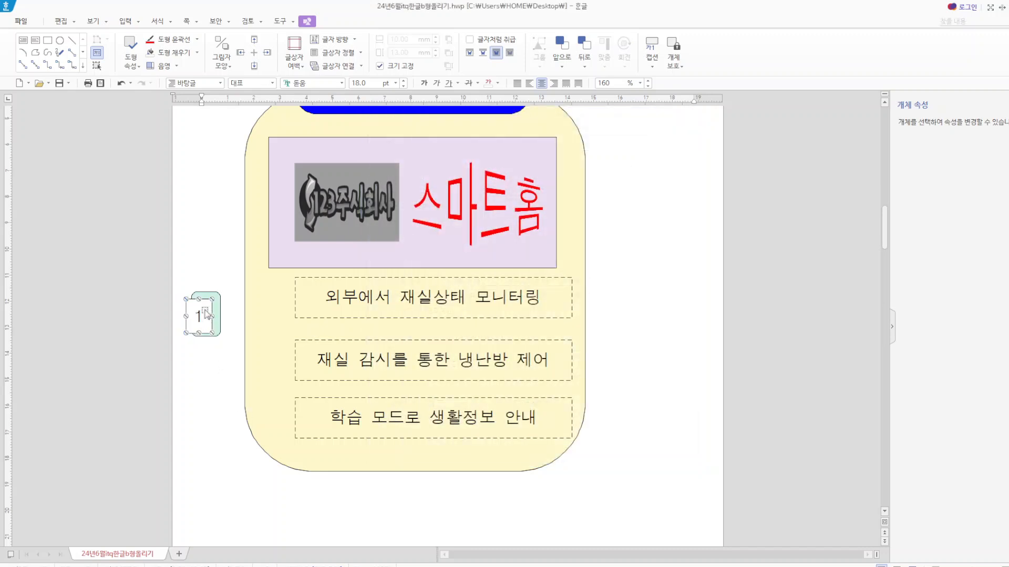
# - Following the sample, shift the number 1 text box slightly left so more of the pale green rectangle shows behind it
pyautogui.moveTo(205, 311); pyautogui.dragTo(209, 330)
pyautogui.scroll(-10, 235, 425)
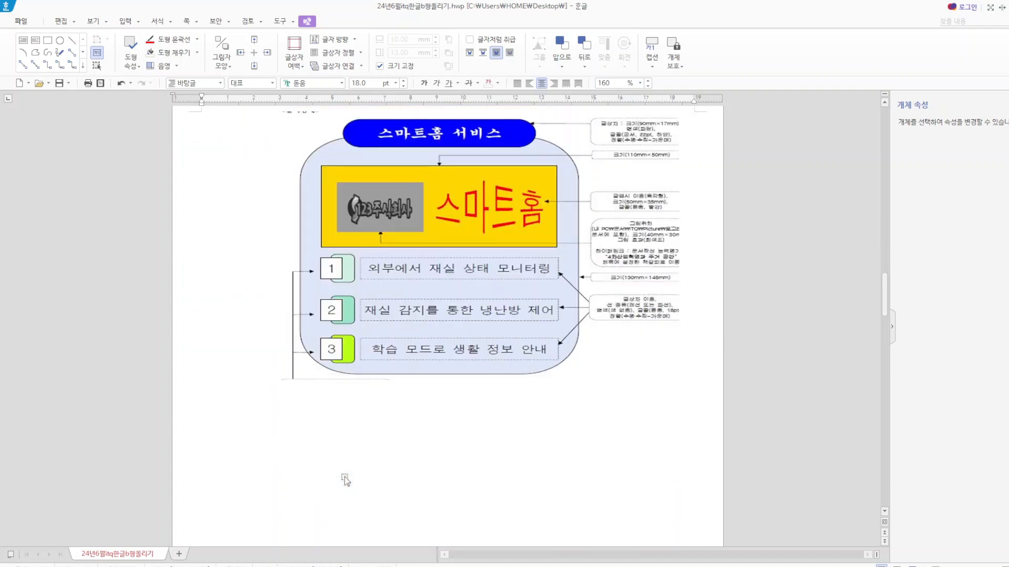
pyautogui.scroll(5, 338, 455)
pyautogui.scroll(5, 244, 395)
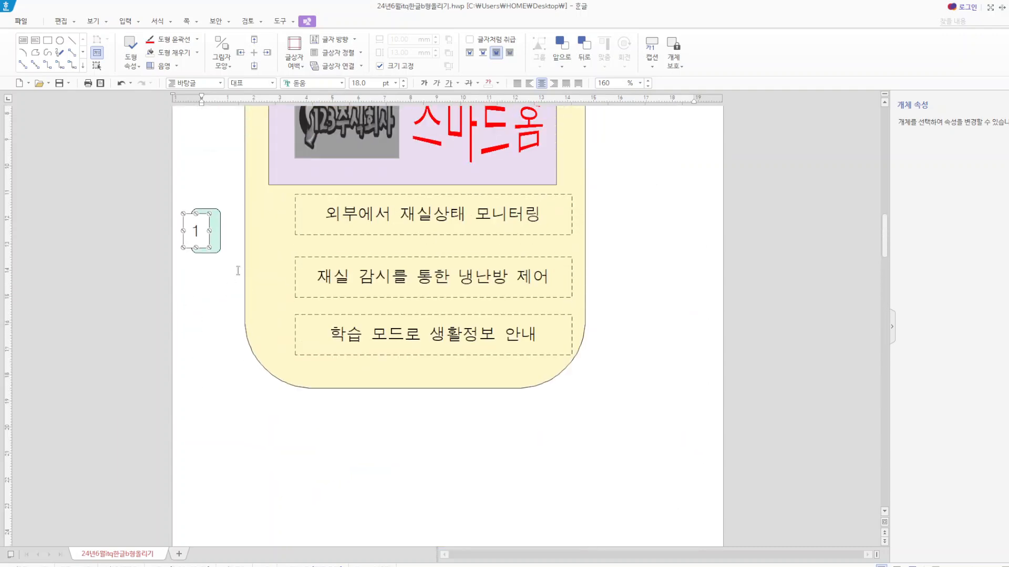
# - Place the number 1 box and its green rectangle beside the first dashed text box, and copy the pair beside the other two
pyautogui.keyDown('shift'); pyautogui.click(219, 226); pyautogui.keyUp('shift')
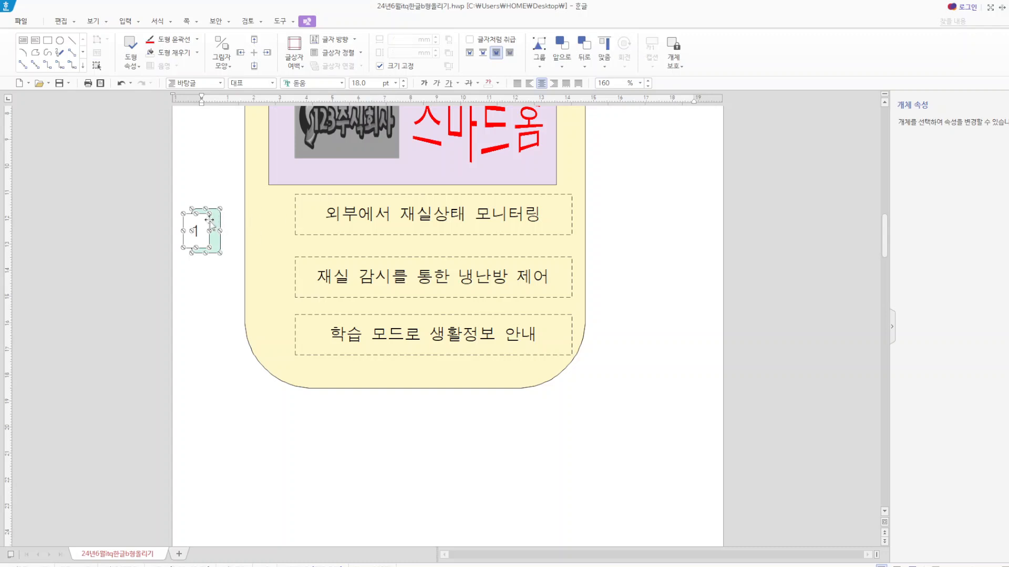
pyautogui.moveTo(200, 227); pyautogui.dragTo(266, 318)
pyautogui.moveTo(267, 284); pyautogui.dragTo(250, 283)
# - Change the numbers in the two copied text boxes to 2 and 3
pyautogui.write('2')
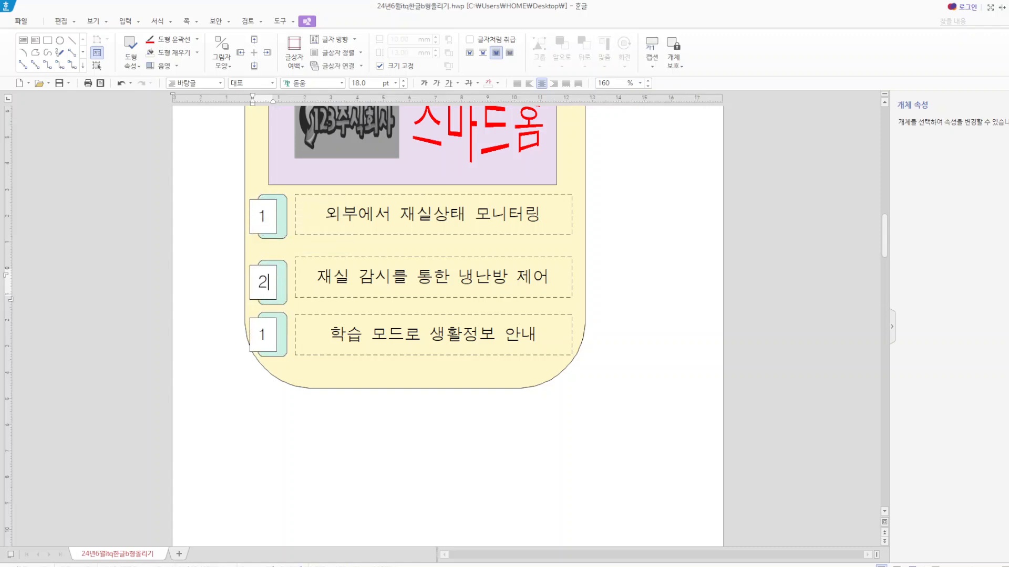
pyautogui.moveTo(263, 335); pyautogui.dragTo(260, 337)
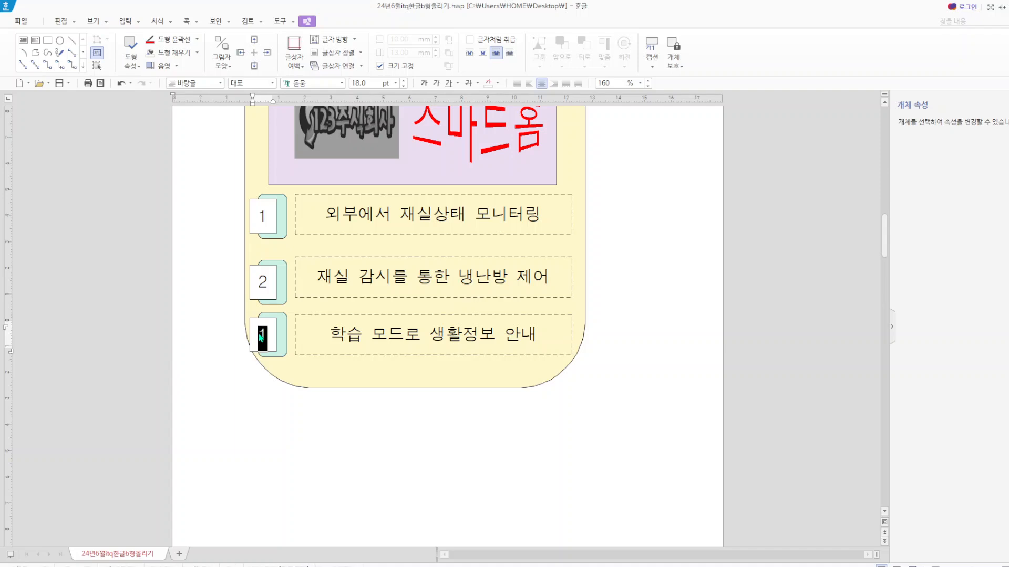
pyautogui.write('3')
# - Following the sample, fill the rounded rectangle behind the number 2 with a slightly darker green
pyautogui.scroll(-10, 440, 443)
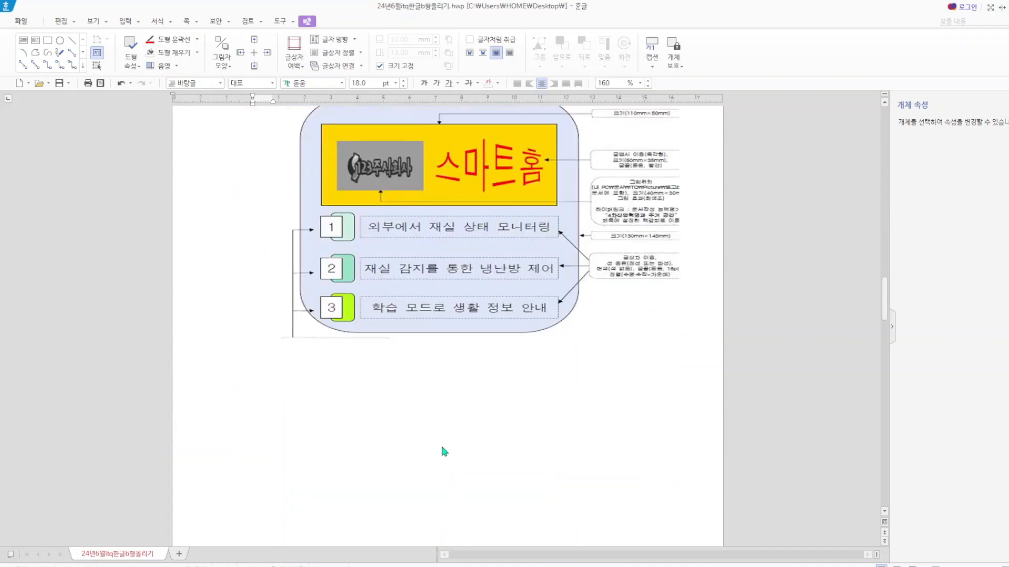
pyautogui.scroll(3, 441, 444)
pyautogui.scroll(5, 415, 403)
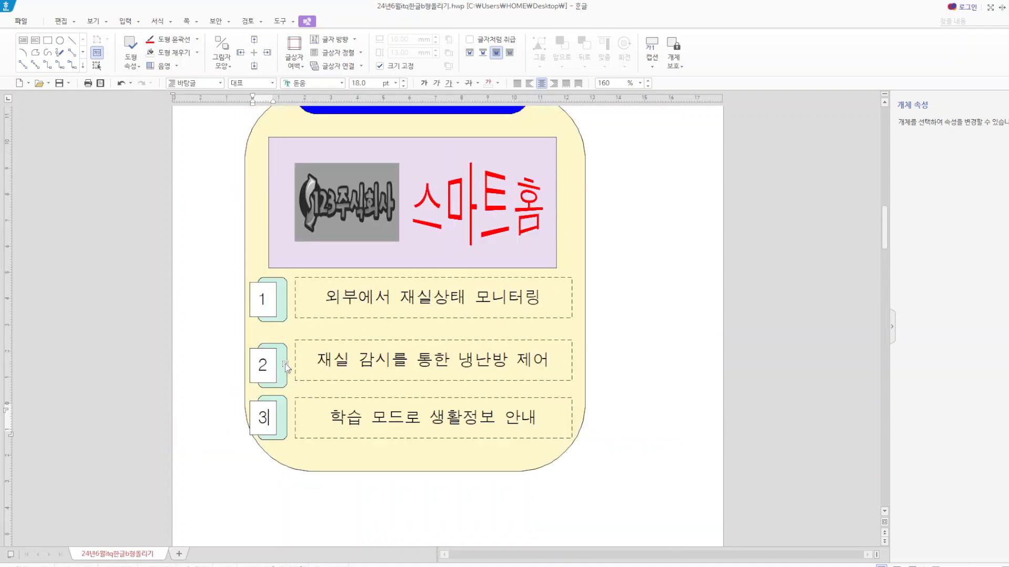
pyautogui.click(258, 365)
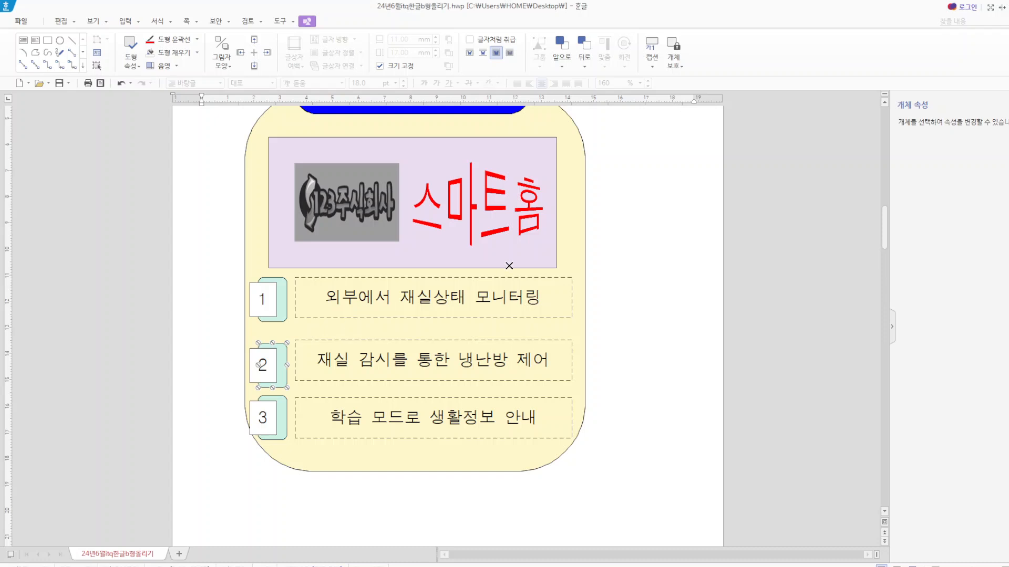
pyautogui.press('p')
pyautogui.click(466, 138)
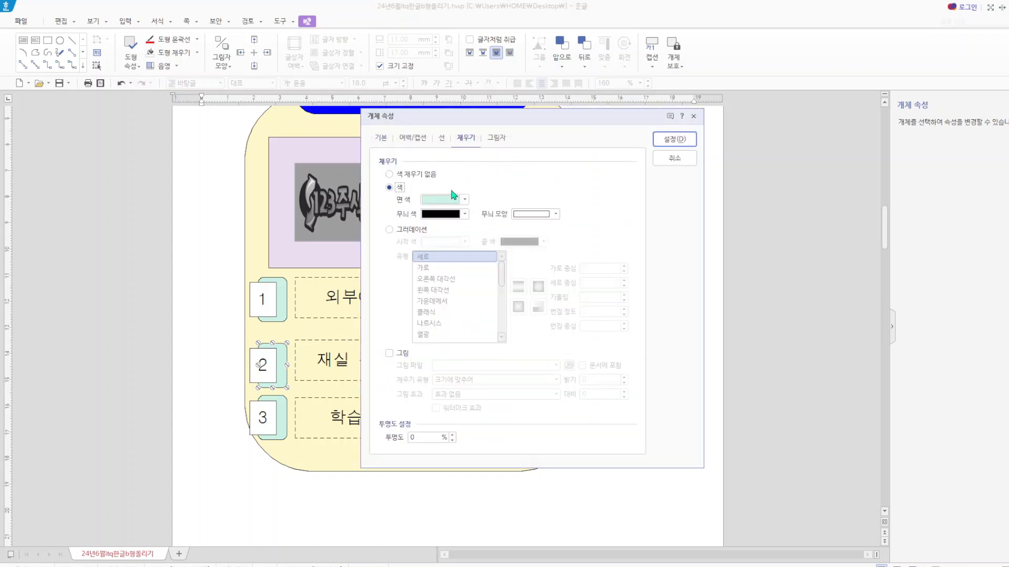
pyautogui.click(447, 199)
pyautogui.click(515, 259)
pyautogui.click(686, 143)
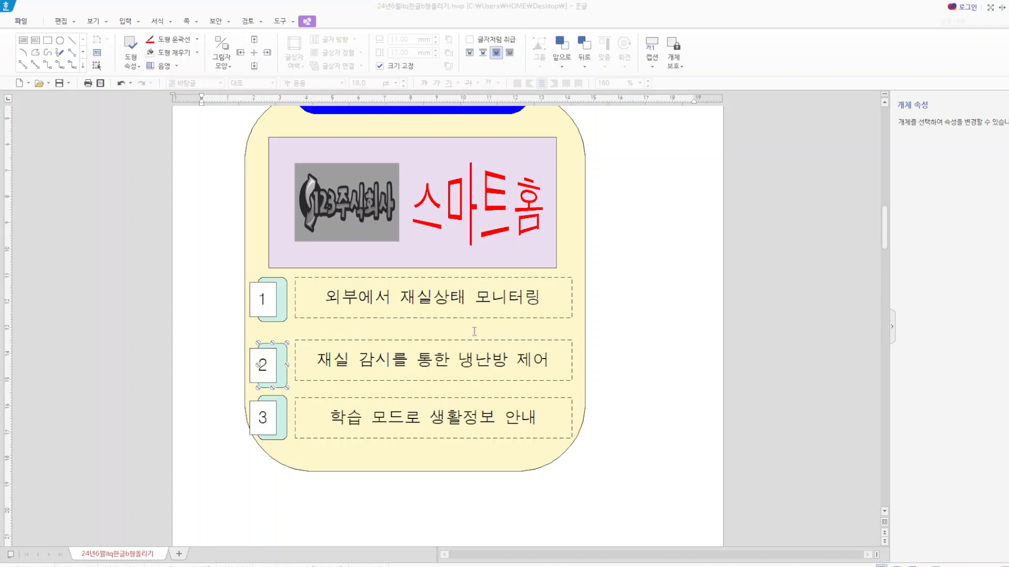
# - Fill the rounded rectangle behind the number 3 with a darker green than the number 2 one and save the document
pyautogui.click(284, 428)
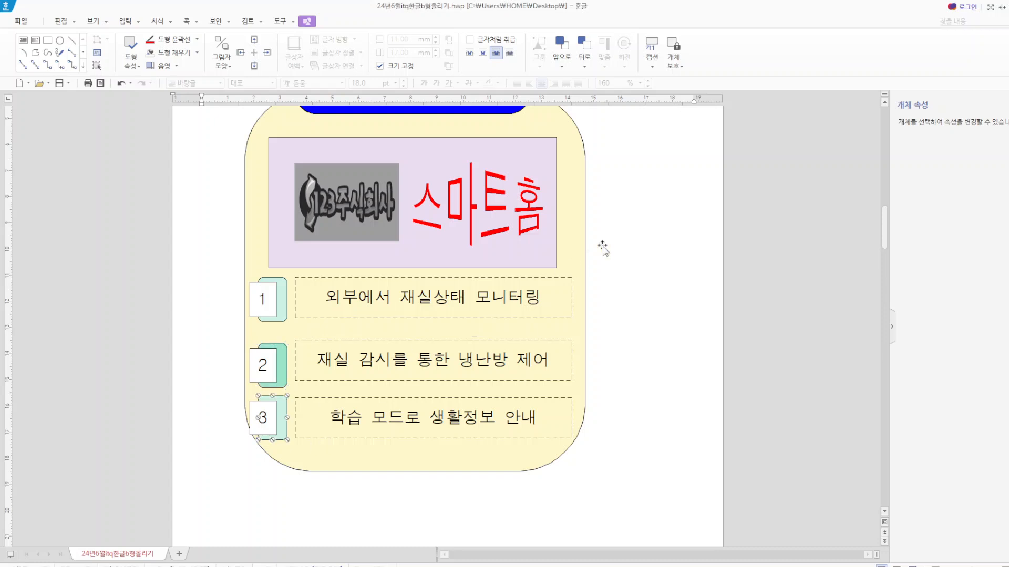
pyautogui.press('p')
pyautogui.click(446, 199)
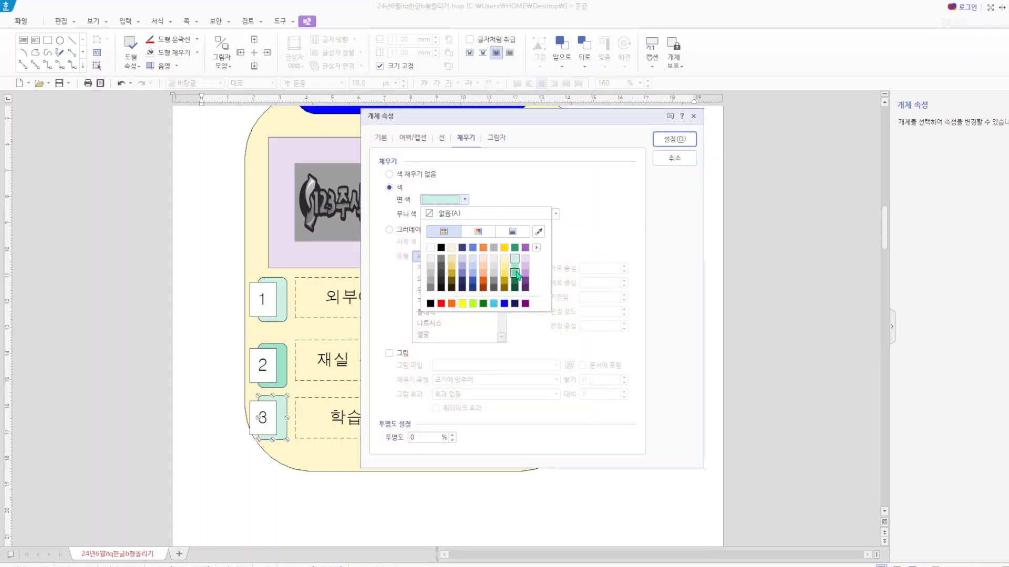
pyautogui.click(515, 270)
pyautogui.click(681, 143)
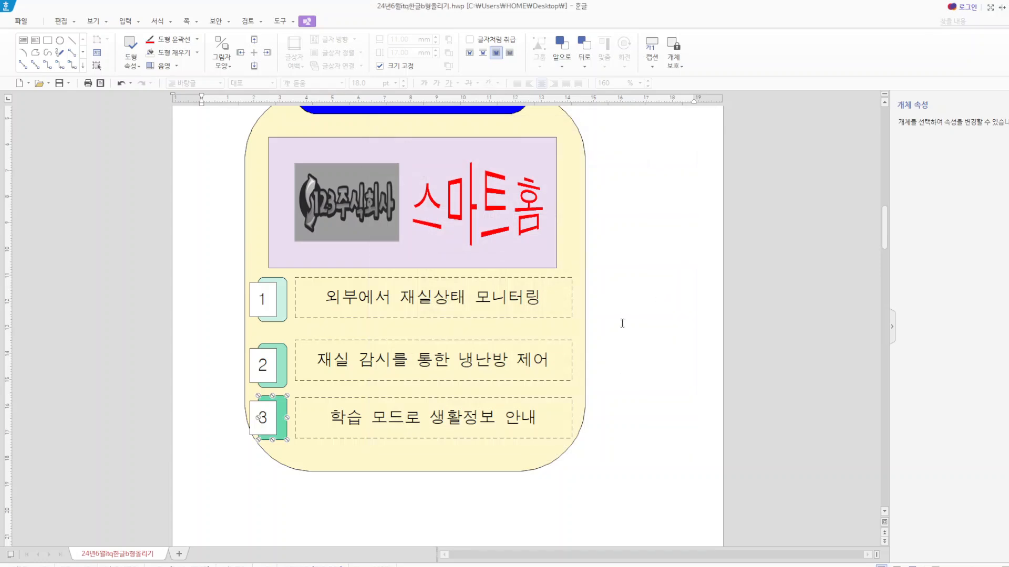
pyautogui.click(630, 318)
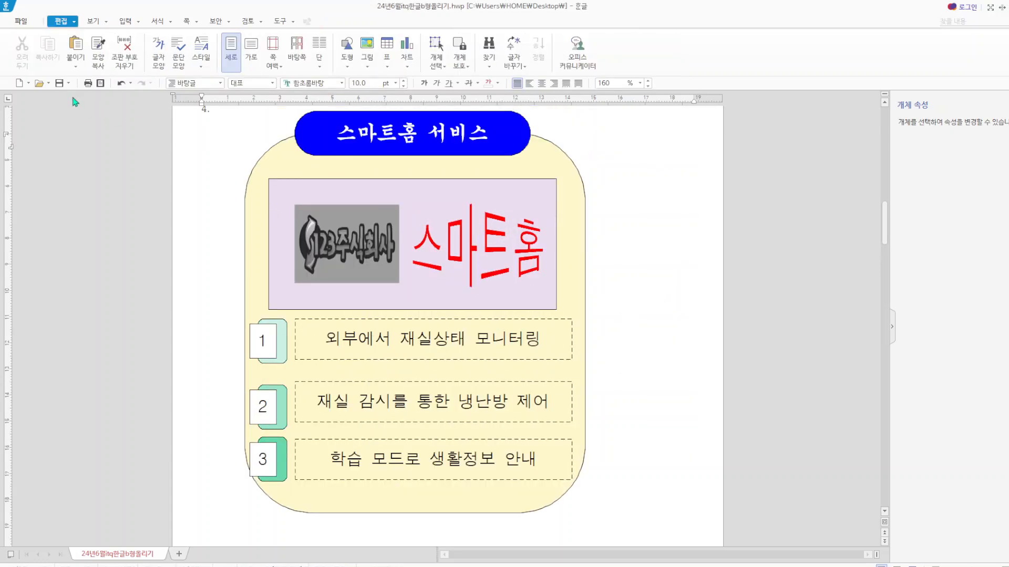
pyautogui.click(59, 83)
# - Delete the annotated sample picture of the 스마트홈 서비스 drawing on the page following the finished drawing
pyautogui.scroll(3, 556, 331)
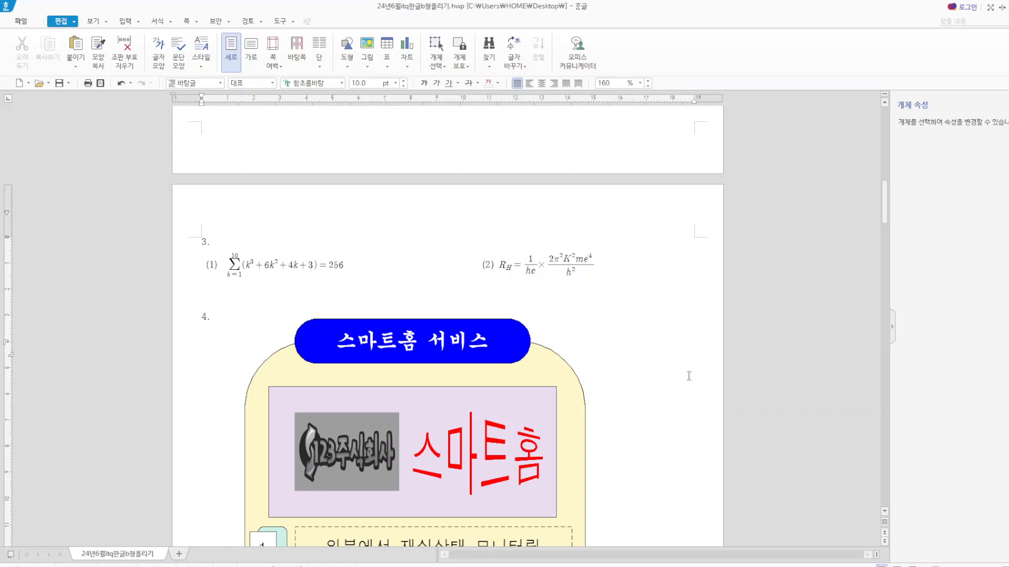
pyautogui.scroll(5, 689, 377)
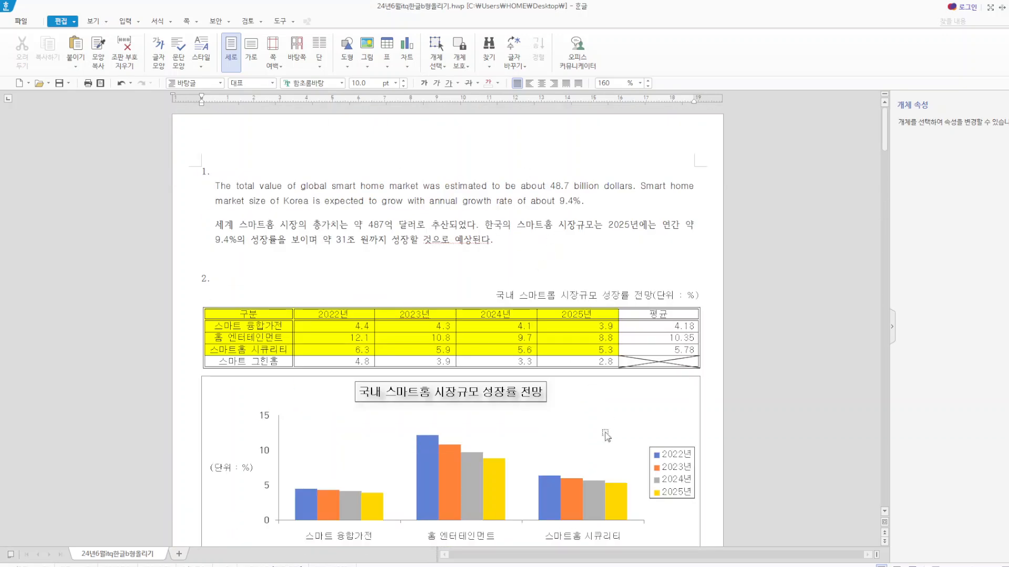
pyautogui.scroll(-10, 412, 281)
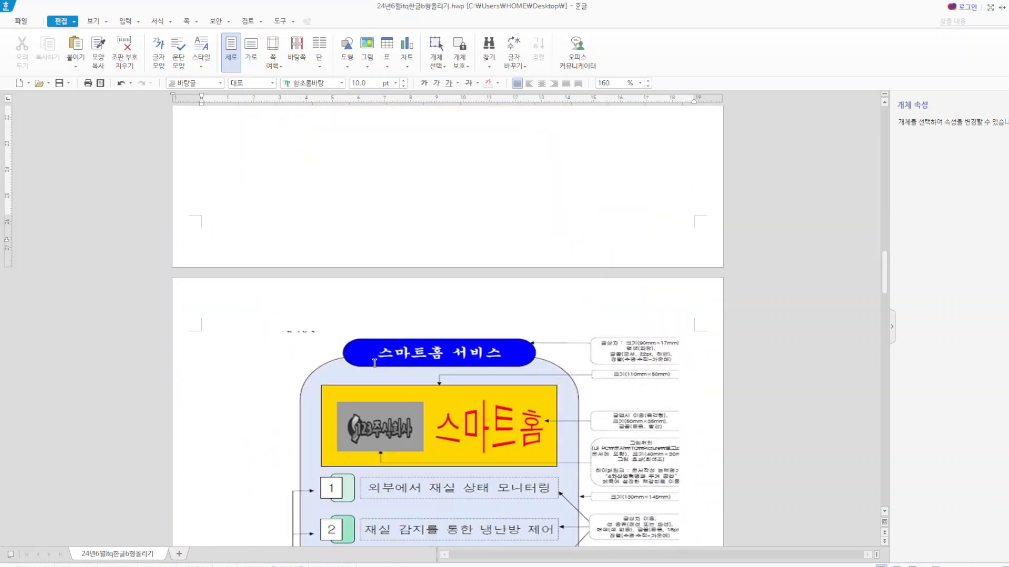
pyautogui.scroll(-5, 400, 377)
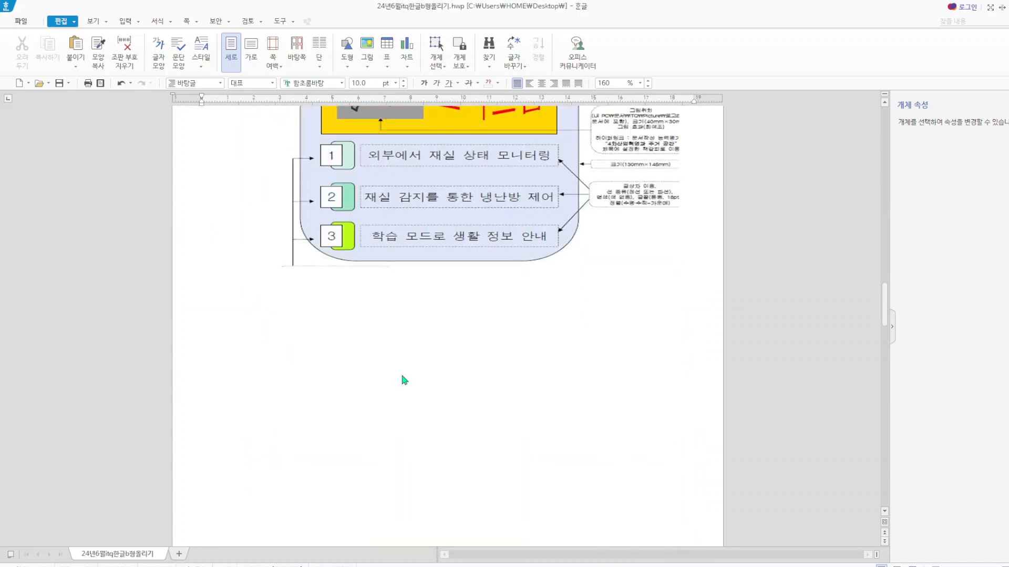
pyautogui.click(474, 210)
pyautogui.press('Delete')
# - Shrink the annotated sample picture for the 4차산업혁명과 주거 공간 page from its upper edge to a height of about 136 mm
pyautogui.scroll(-2, 579, 330)
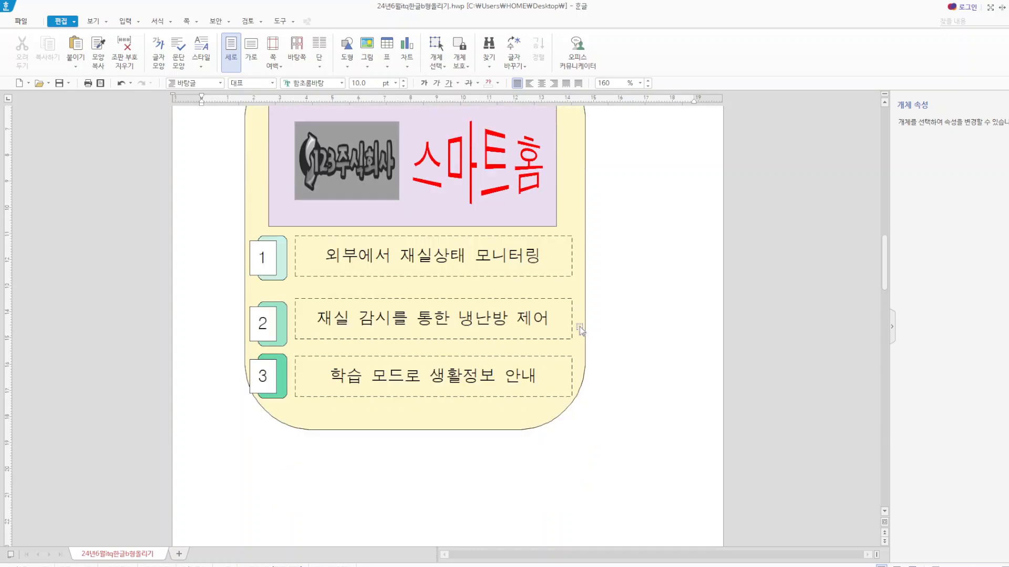
pyautogui.scroll(-5, 578, 333)
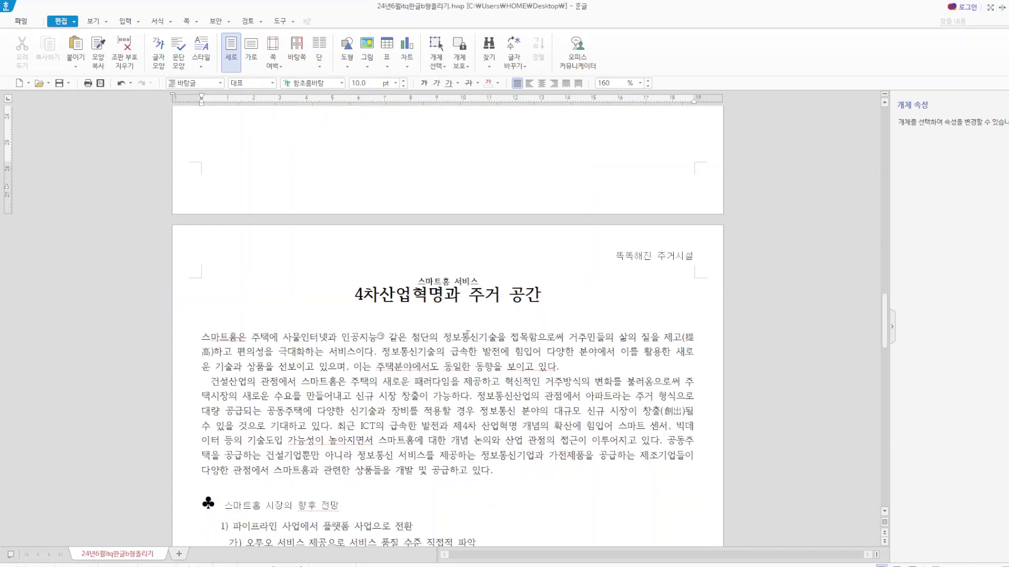
pyautogui.scroll(-15, 467, 334)
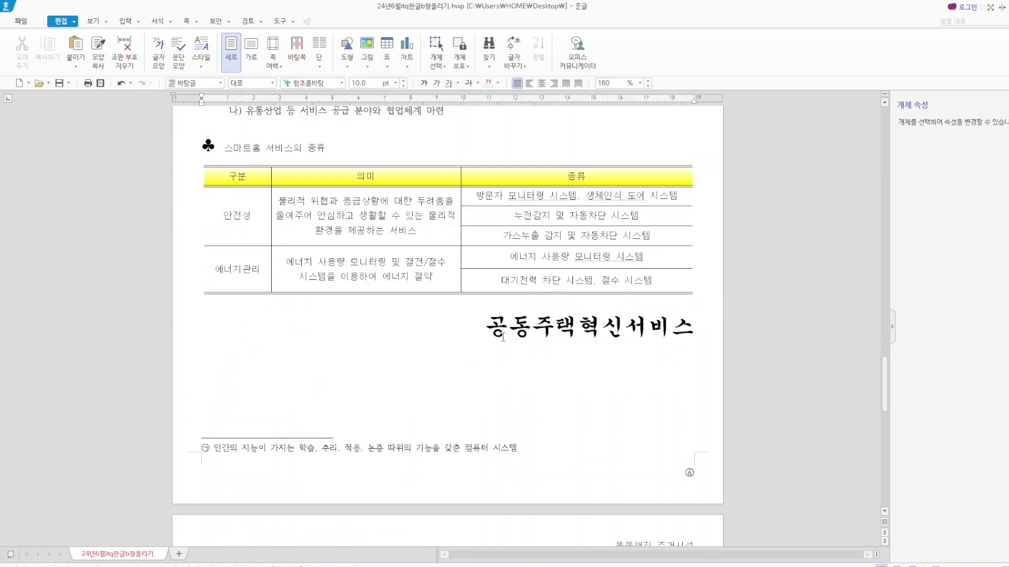
pyautogui.click(503, 336)
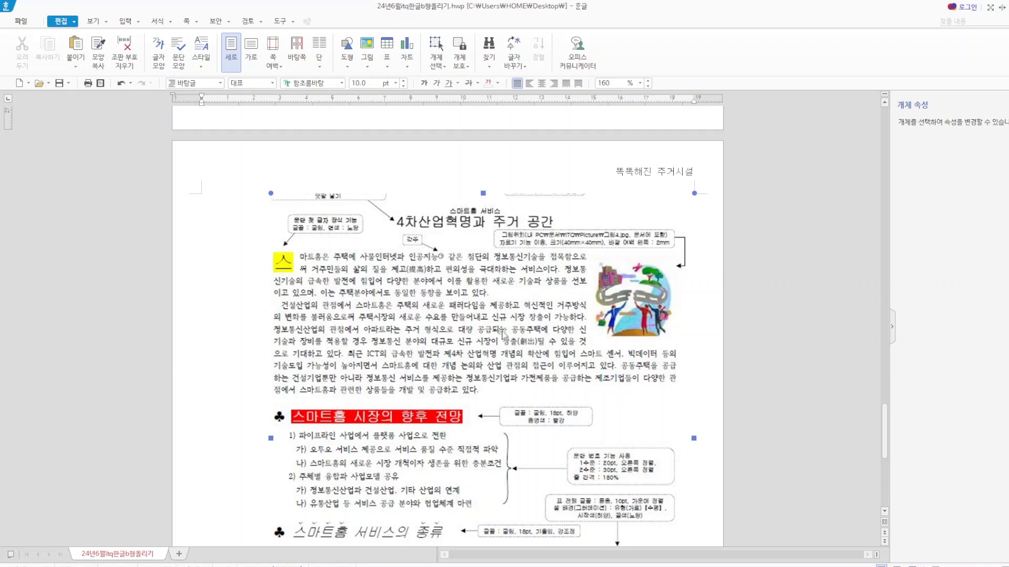
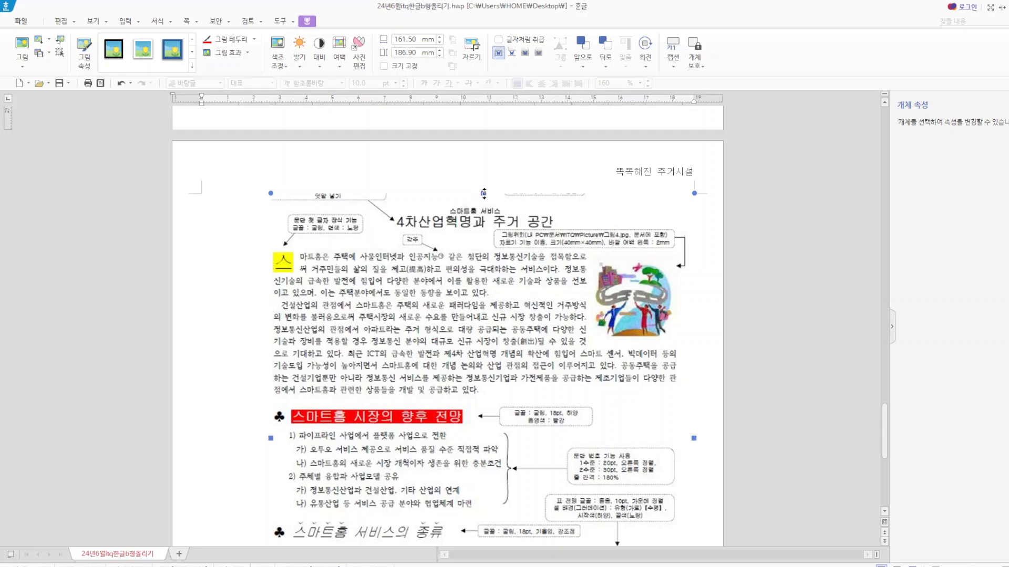
pyautogui.moveTo(483, 194); pyautogui.dragTo(483, 328)
# - Check the 덧말 settings of the title 4차산업혁명과 주거 공간 and set the title's font to 돋움
pyautogui.scroll(5, 596, 368)
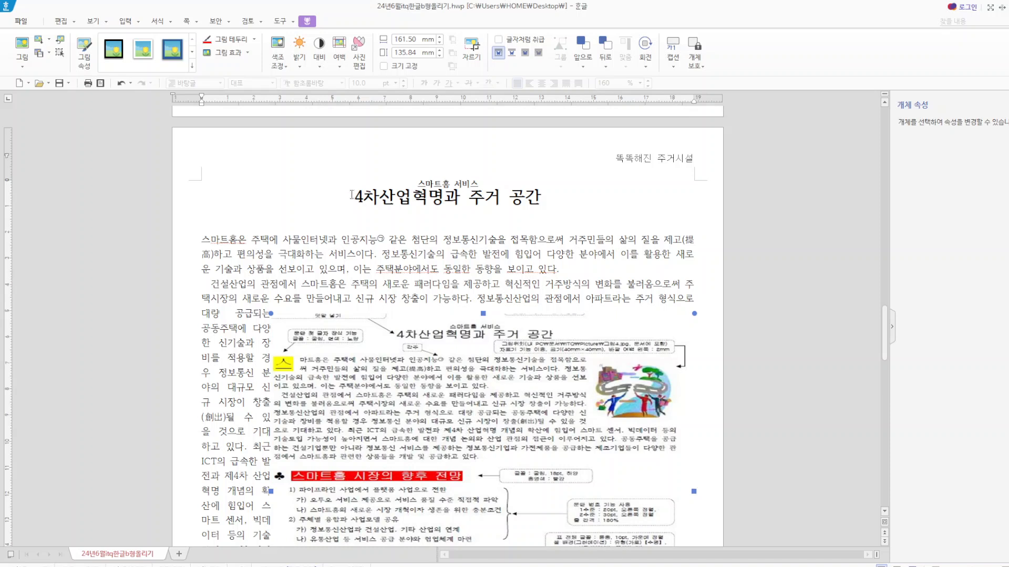
pyautogui.moveTo(351, 195); pyautogui.dragTo(538, 194)
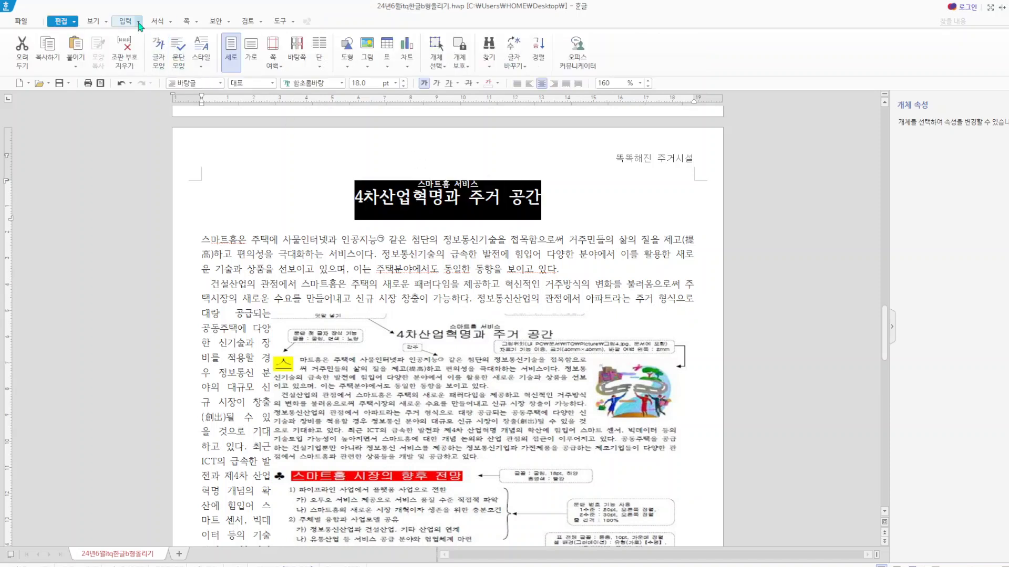
pyautogui.click(139, 22)
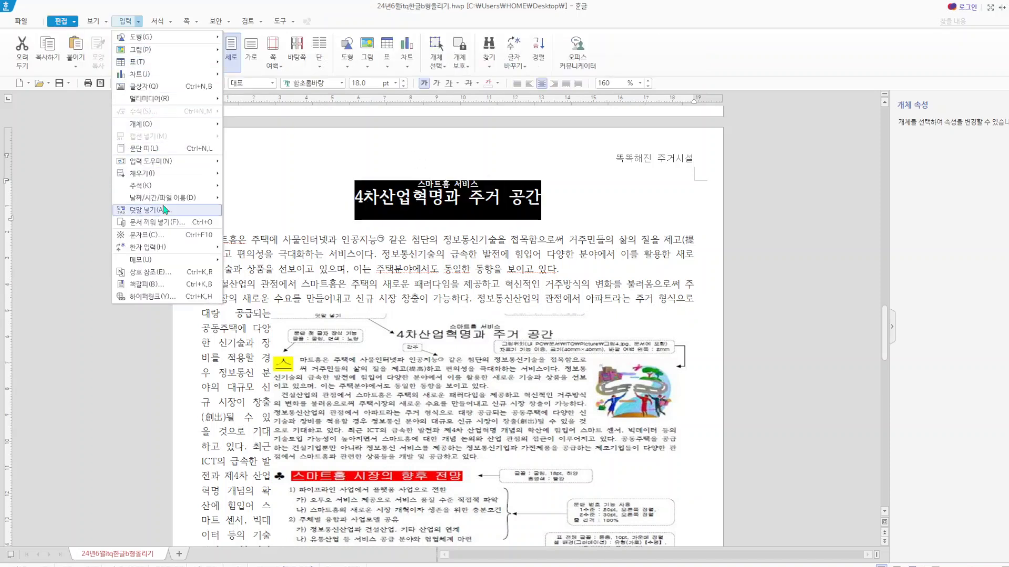
pyautogui.click(165, 210)
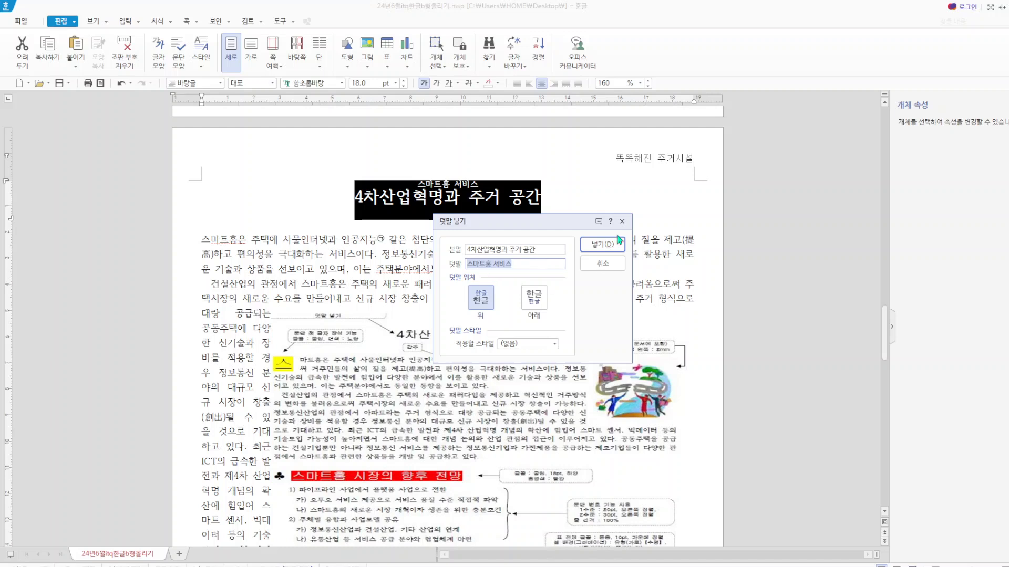
pyautogui.click(621, 221)
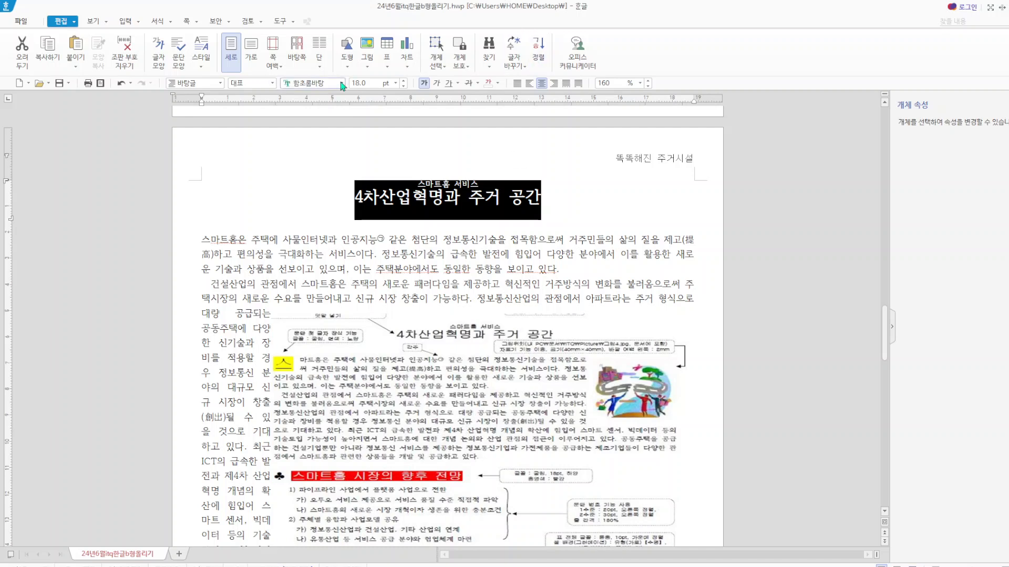
pyautogui.click(334, 83)
pyautogui.write('돋움')
pyautogui.press('Return')
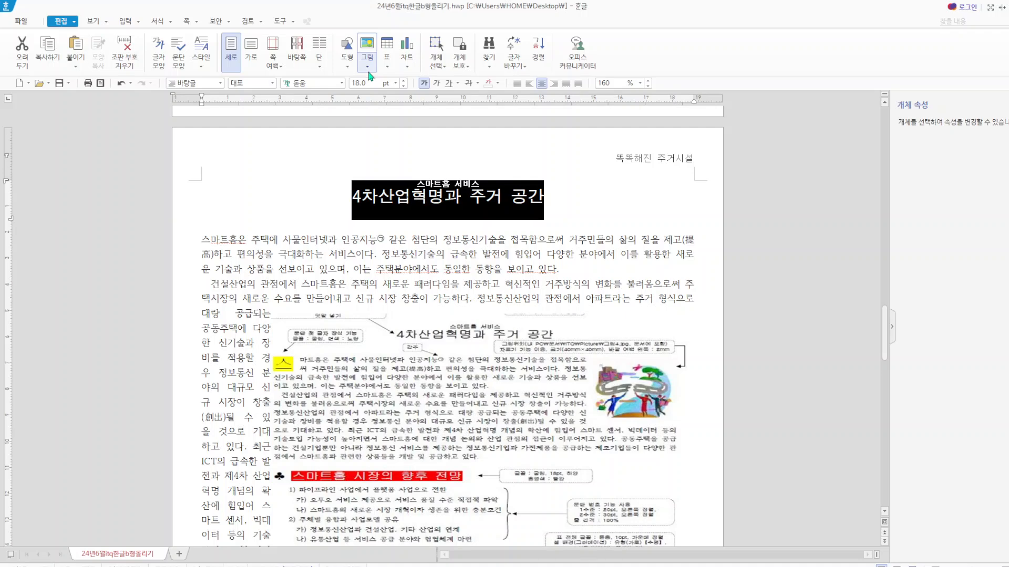
pyautogui.click(645, 197)
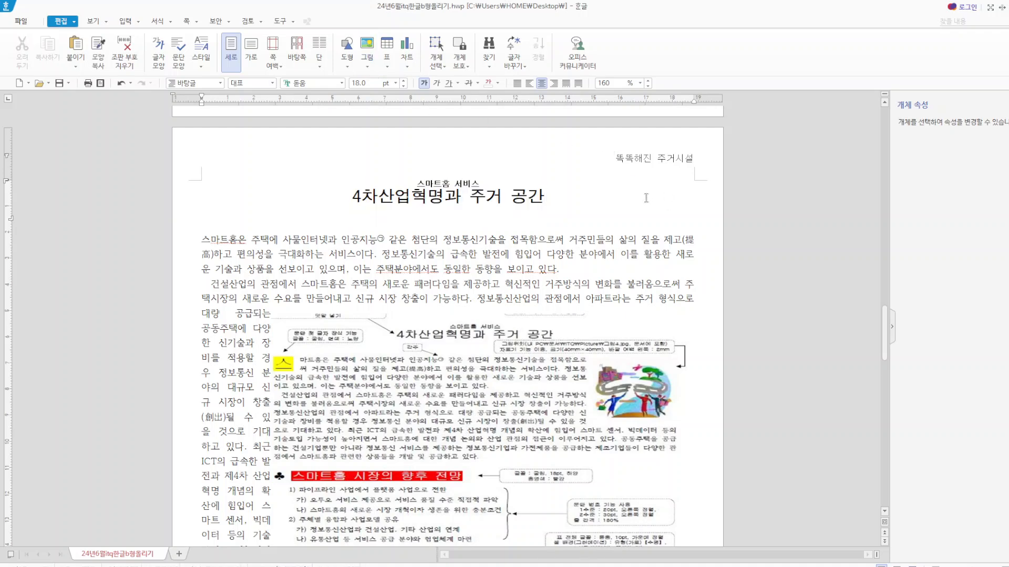
# - Insert 그림4.jpg from the ITQ예제파일 folder beside the title, about 33 mm wide and 44 mm high
pyautogui.scroll(-3, 620, 247)
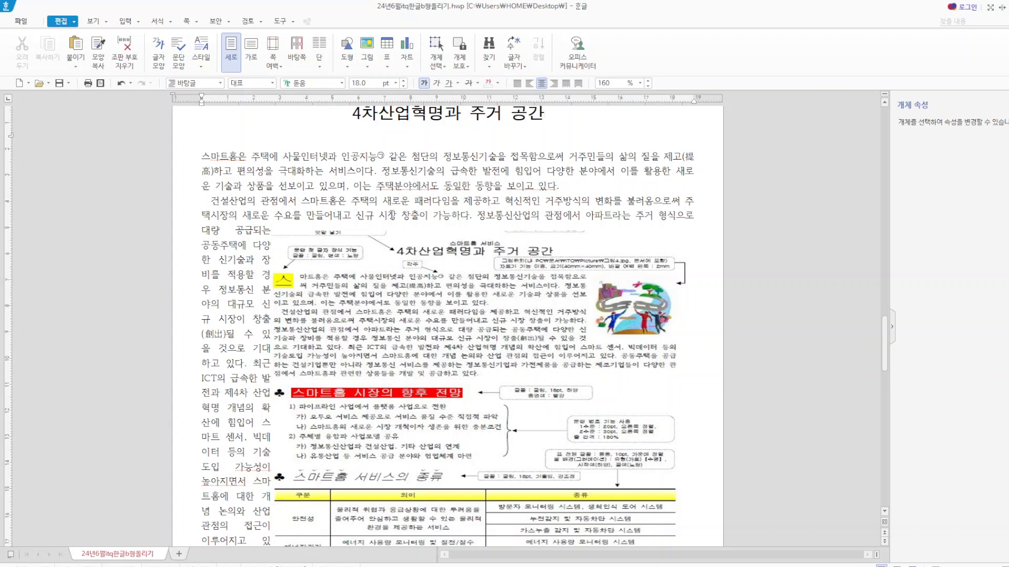
pyautogui.click(367, 44)
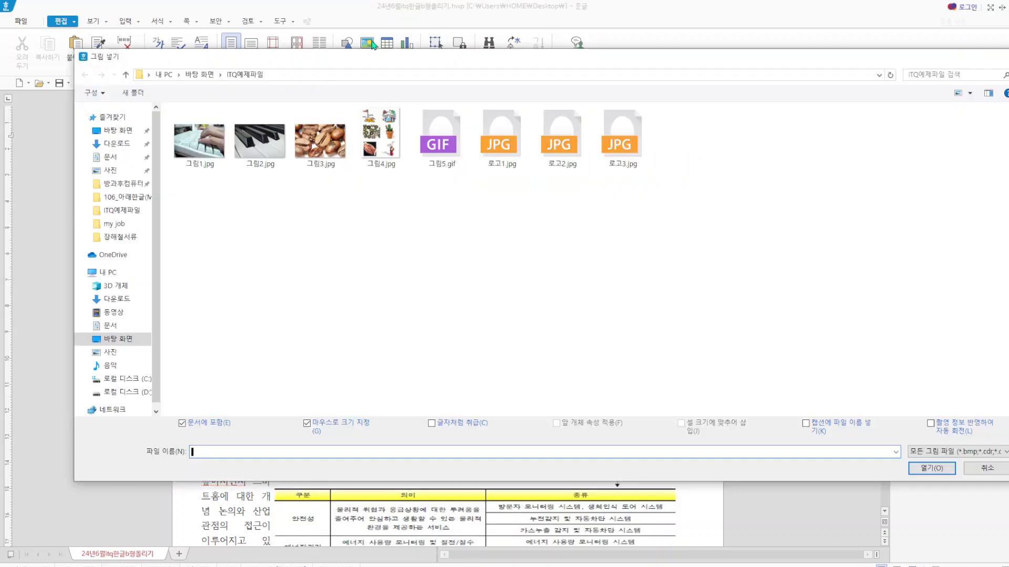
pyautogui.click(381, 139)
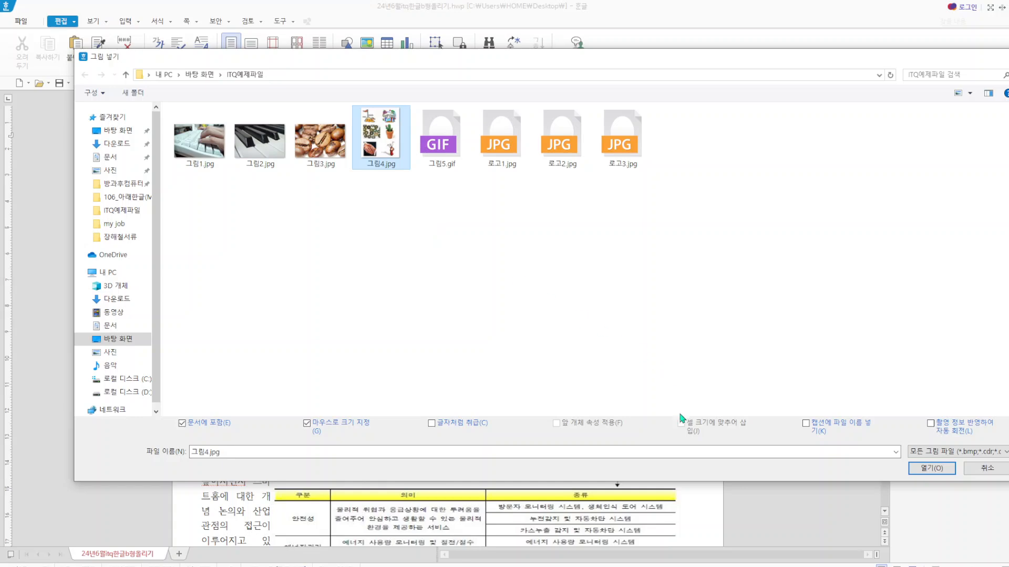
pyautogui.click(932, 468)
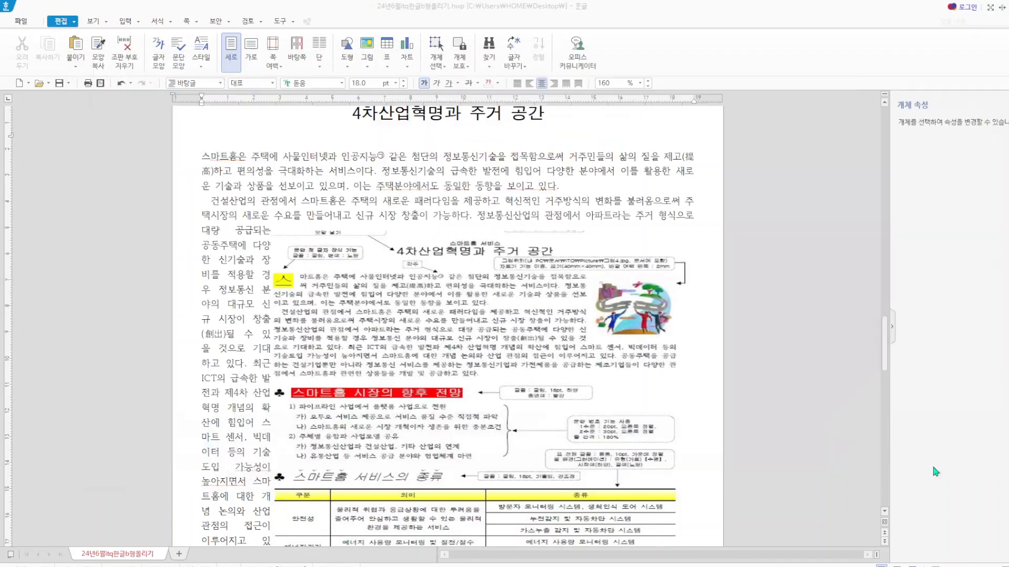
pyautogui.scroll(1, 628, 206)
pyautogui.moveTo(568, 144); pyautogui.dragTo(655, 259)
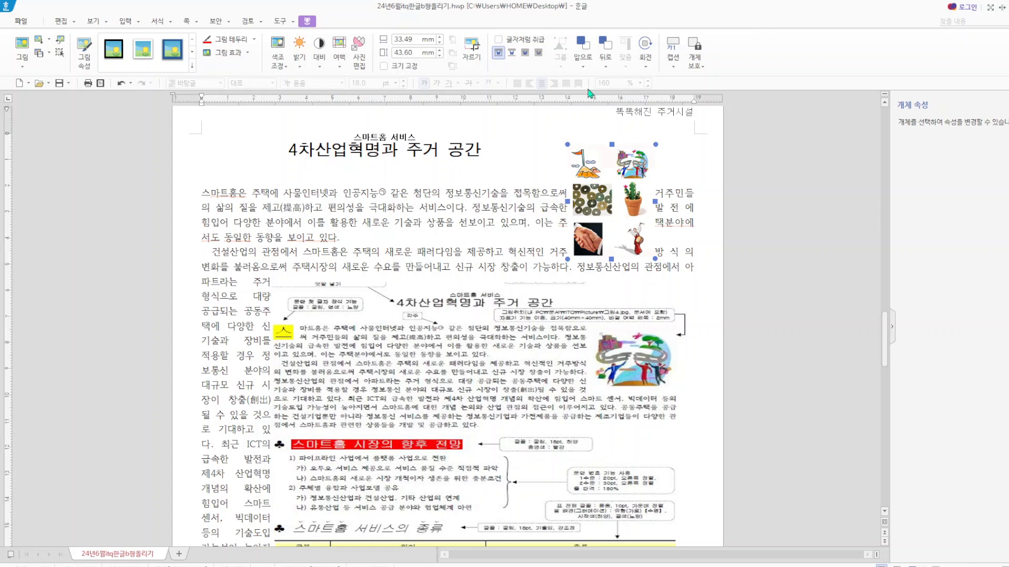
# - Crop the inserted picture down to the upper-right illustration of people and a bridge, as in the sample
pyautogui.click(471, 49)
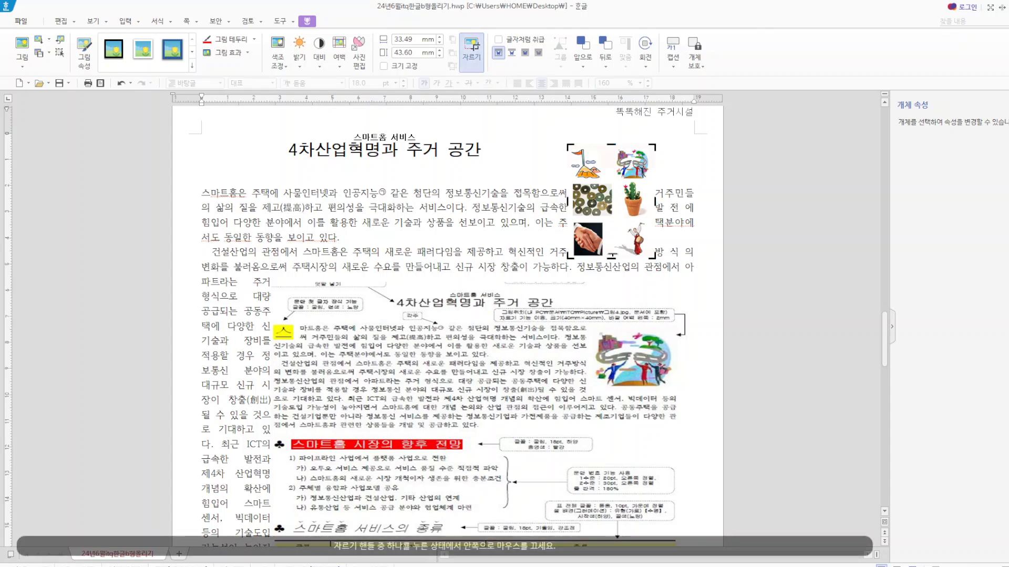
pyautogui.moveTo(611, 258); pyautogui.dragTo(608, 164)
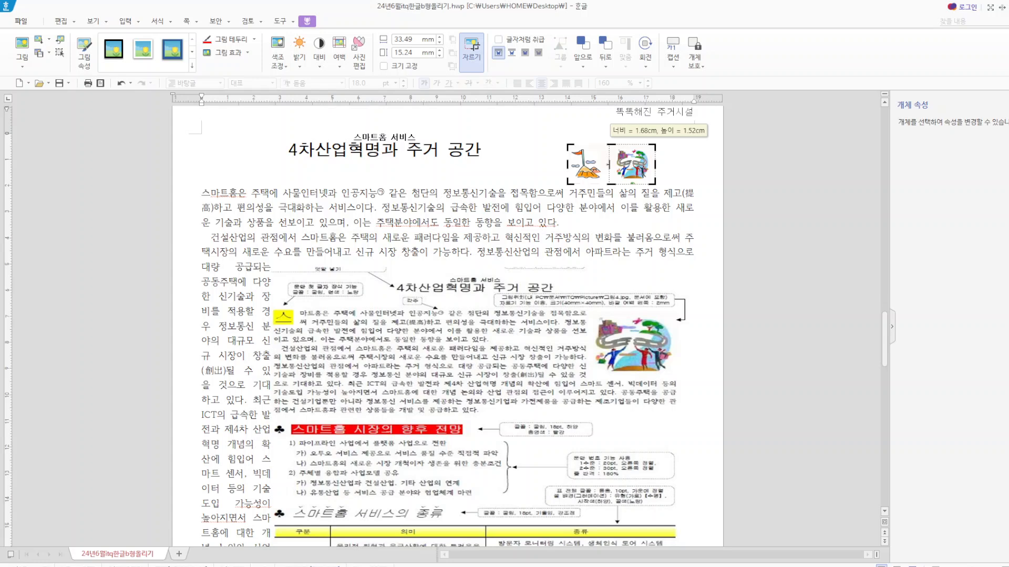
pyautogui.click(703, 163)
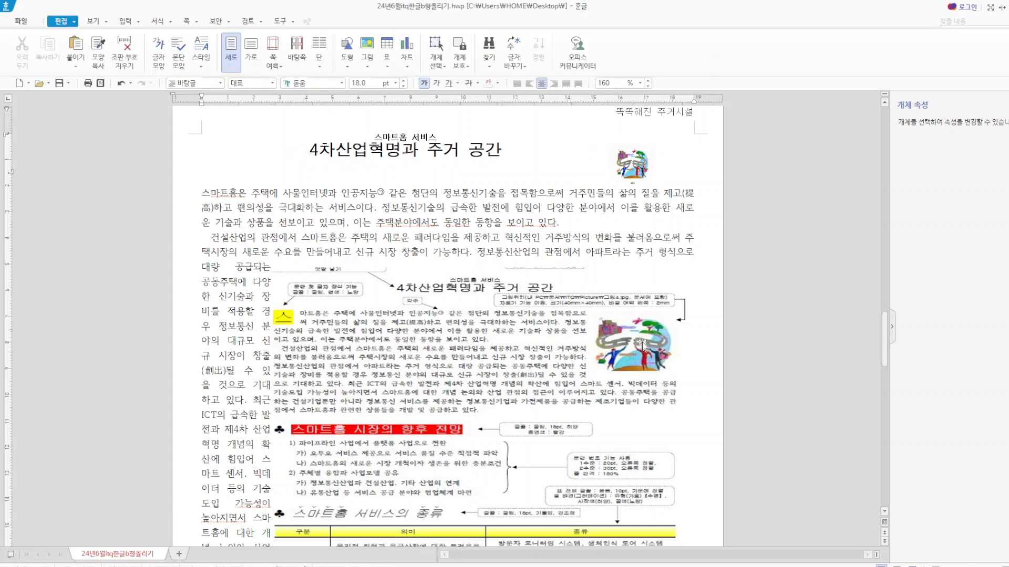
# - Set the cropped picture's width and height to 40 mm and fix its size
pyautogui.doubleClick(642, 167)
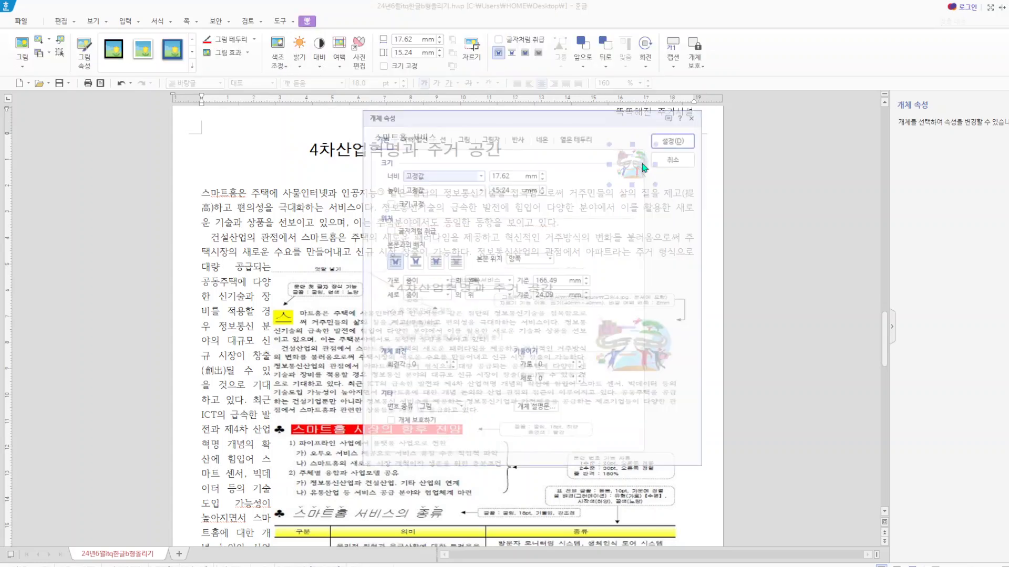
pyautogui.doubleClick(500, 174)
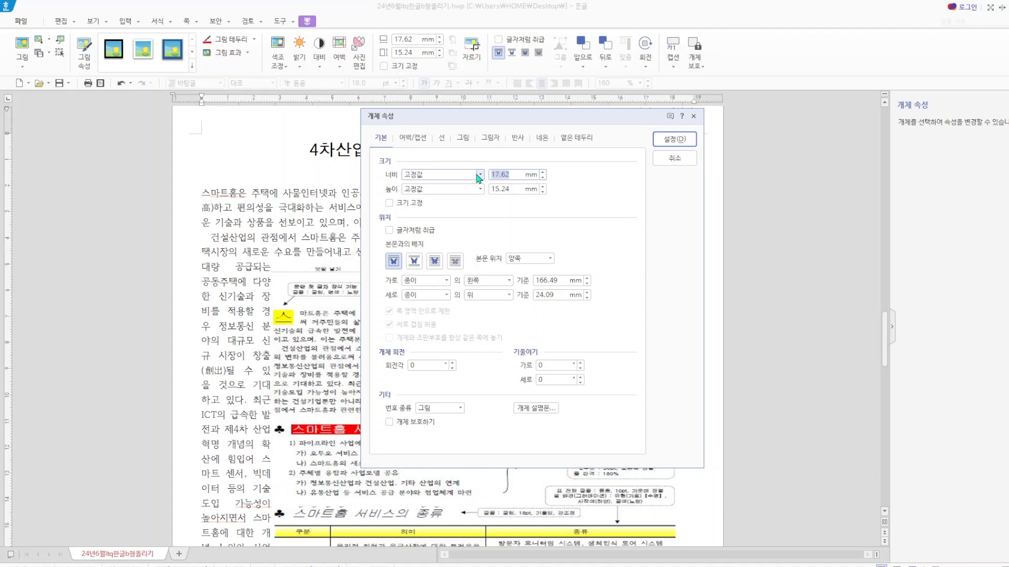
pyautogui.write('40')
pyautogui.doubleClick(514, 189)
pyautogui.write('40')
pyautogui.click(389, 203)
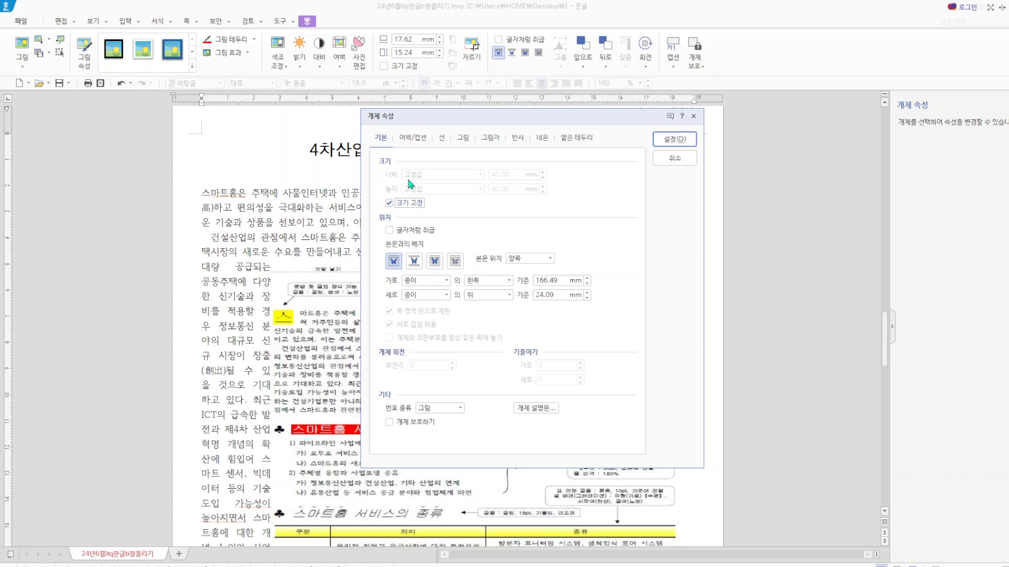
# - Set the picture's left outer margin to 2 mm and move it to the right end of the opening body paragraphs
pyautogui.click(413, 140)
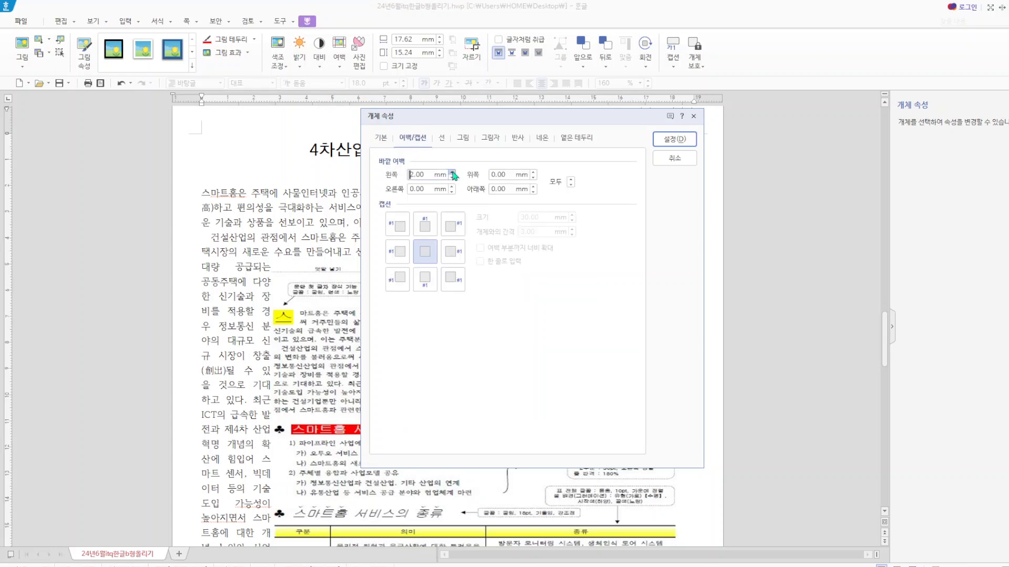
pyautogui.click(674, 138)
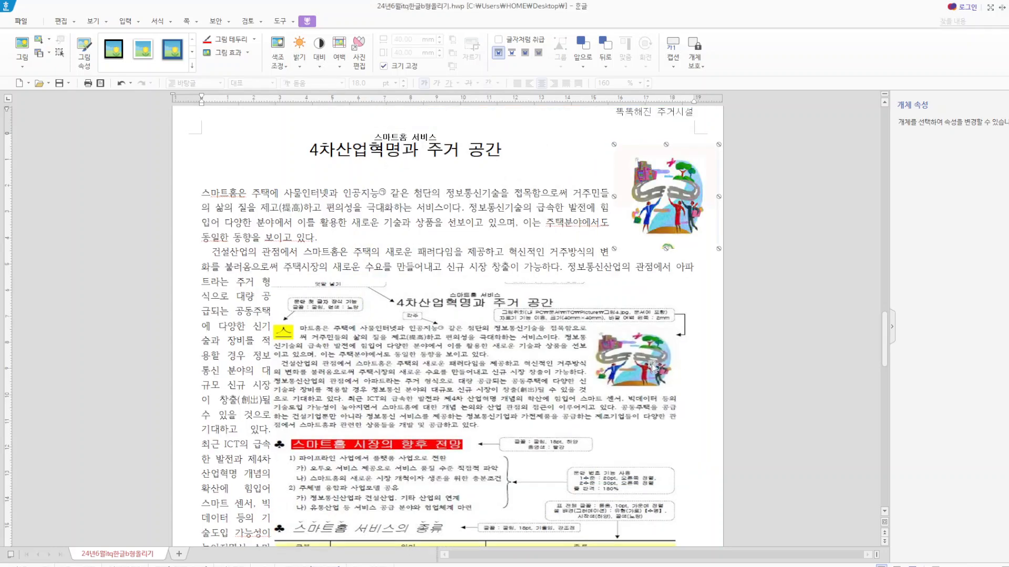
pyautogui.moveTo(663, 210); pyautogui.dragTo(638, 250)
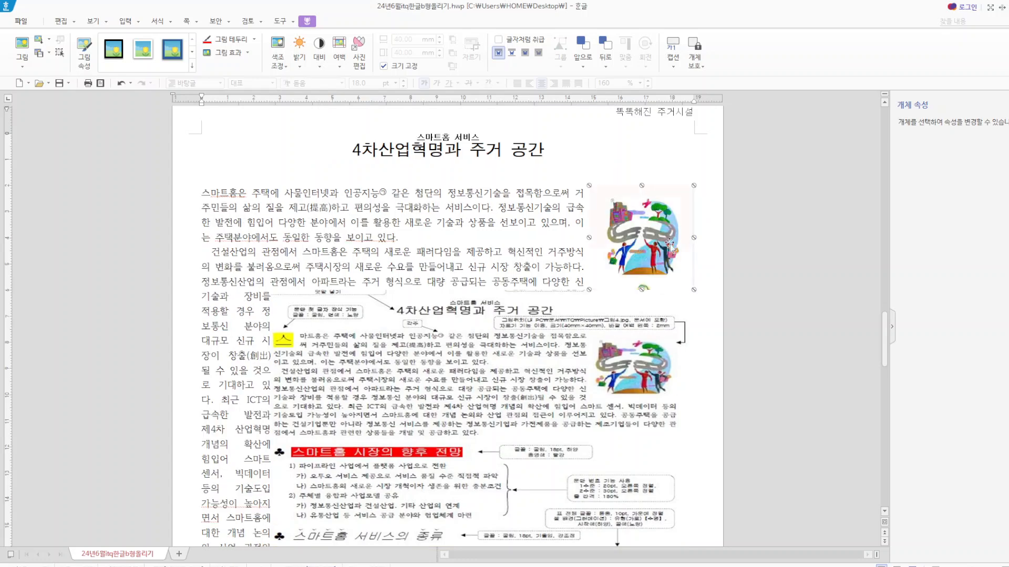
# - Move the sample image down below the opening body paragraphs and reposition the cropped picture at the right end of their first lines
pyautogui.scroll(-3, 651, 248)
pyautogui.click(630, 328)
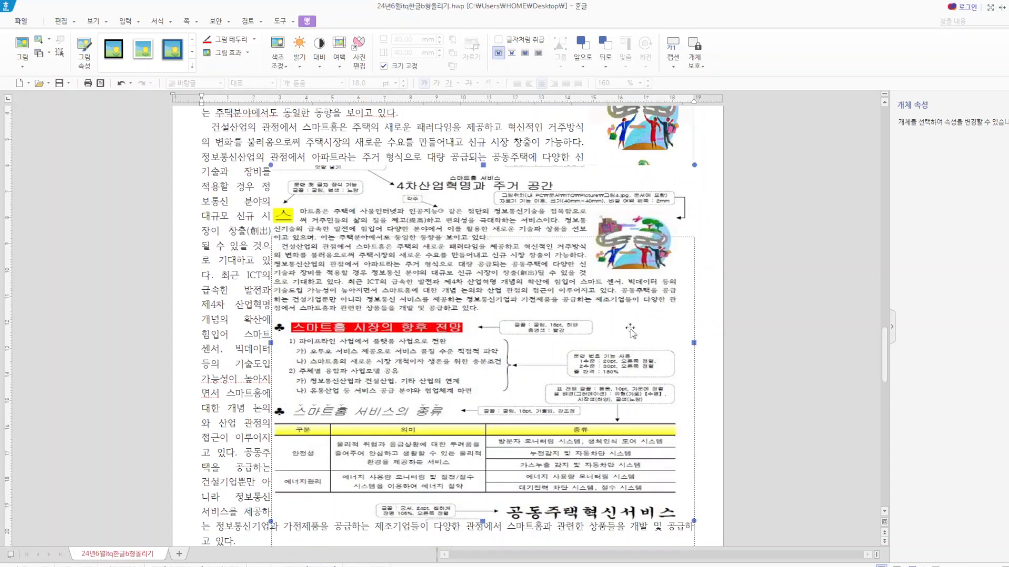
pyautogui.moveTo(631, 329); pyautogui.dragTo(631, 329)
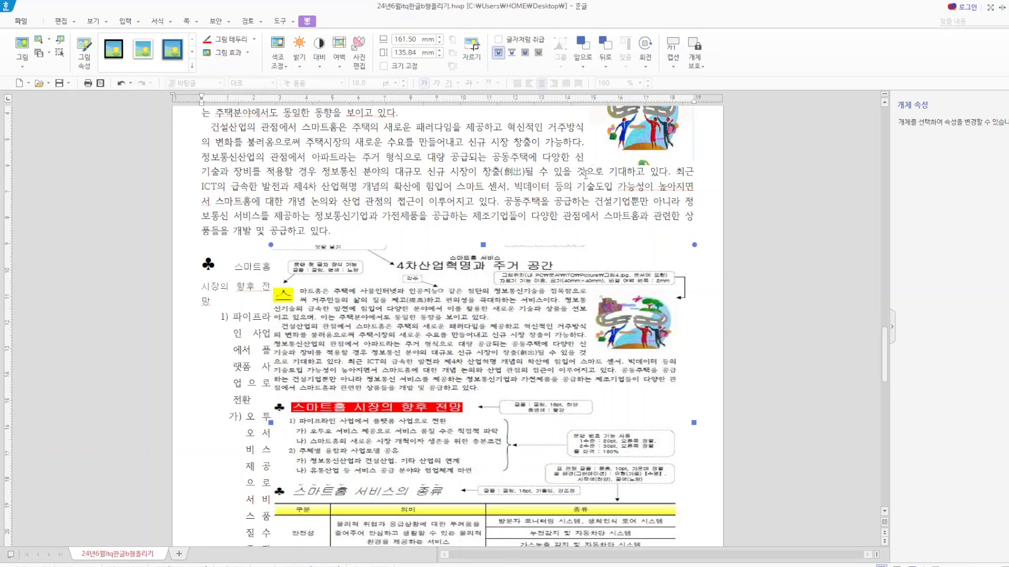
pyautogui.scroll(2, 585, 175)
pyautogui.moveTo(625, 199); pyautogui.dragTo(671, 205)
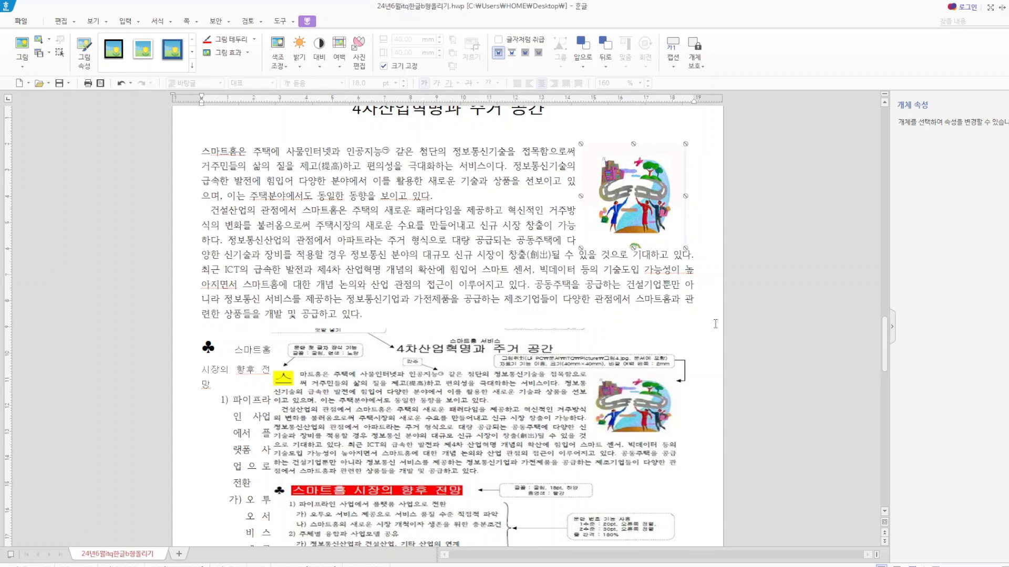
# - Try to decorate the opening paragraph's first letter with the 굴림 font and a yellow fill
pyautogui.scroll(-2, 715, 324)
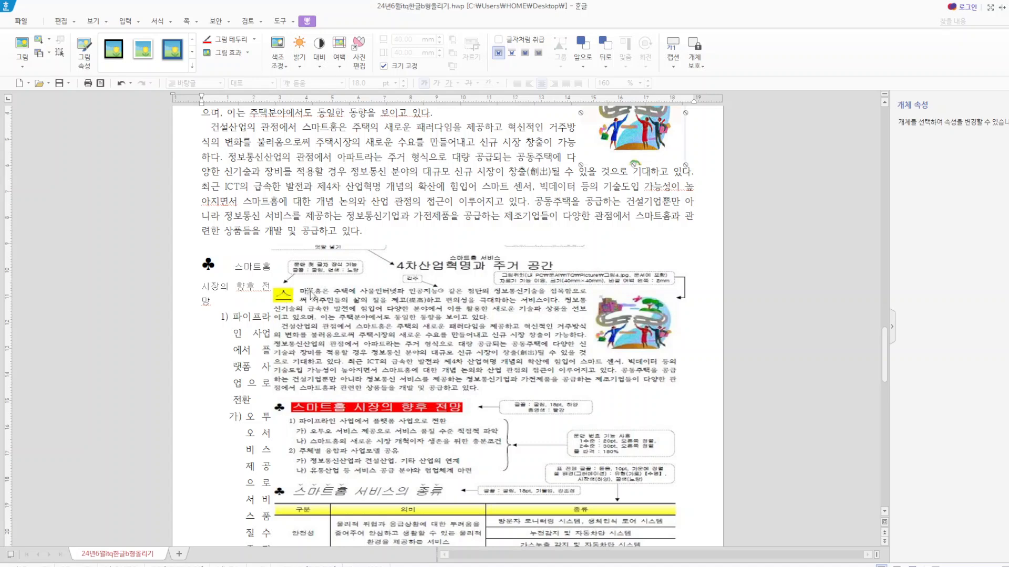
pyautogui.scroll(1, 310, 253)
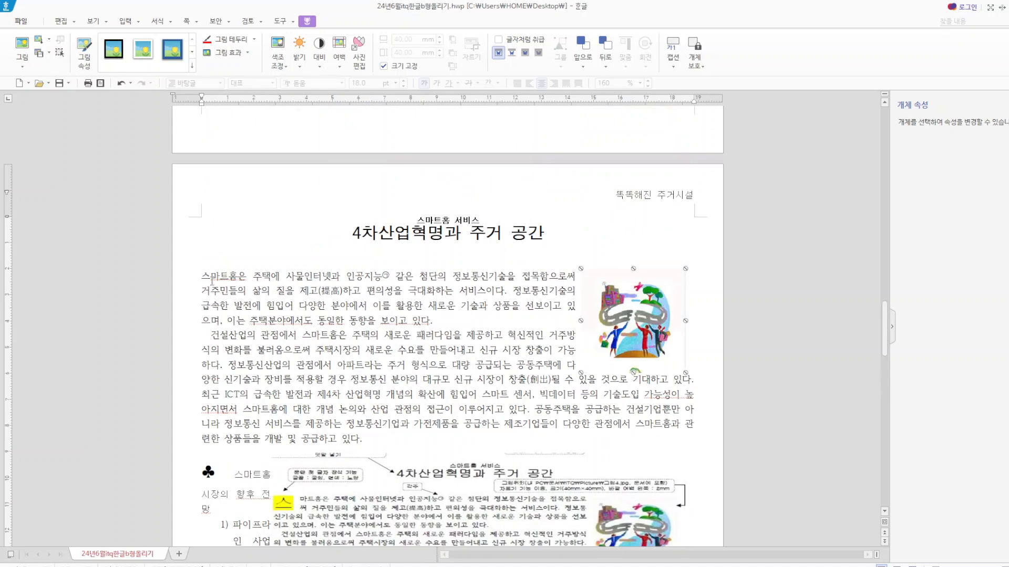
pyautogui.click(212, 280)
pyautogui.click(171, 21)
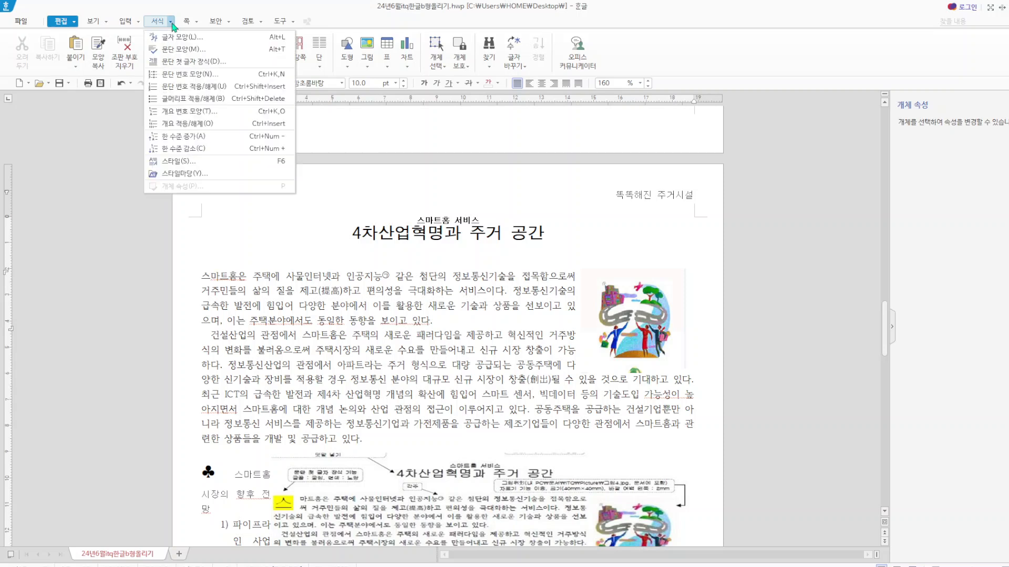
pyautogui.click(194, 62)
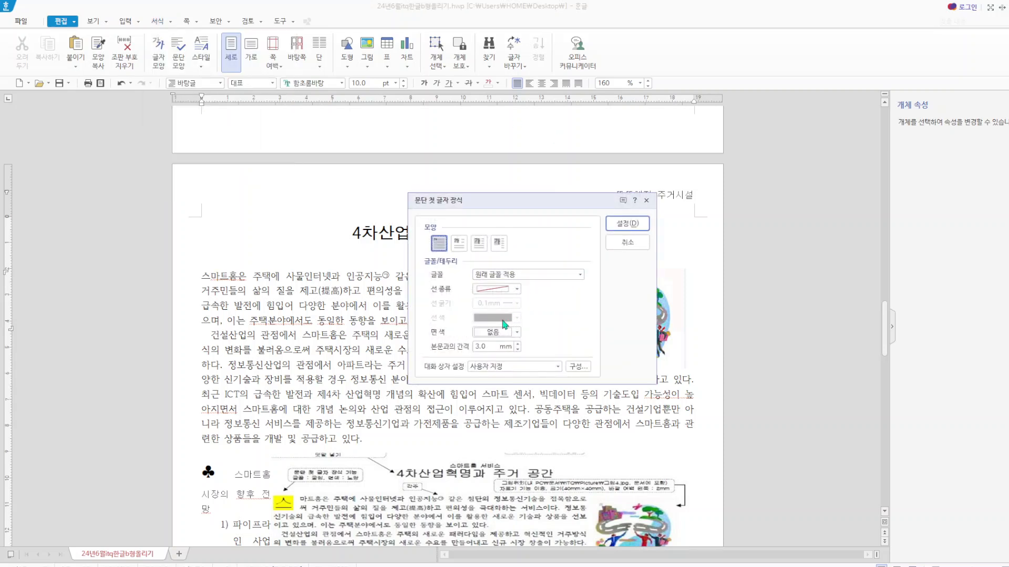
pyautogui.click(517, 333)
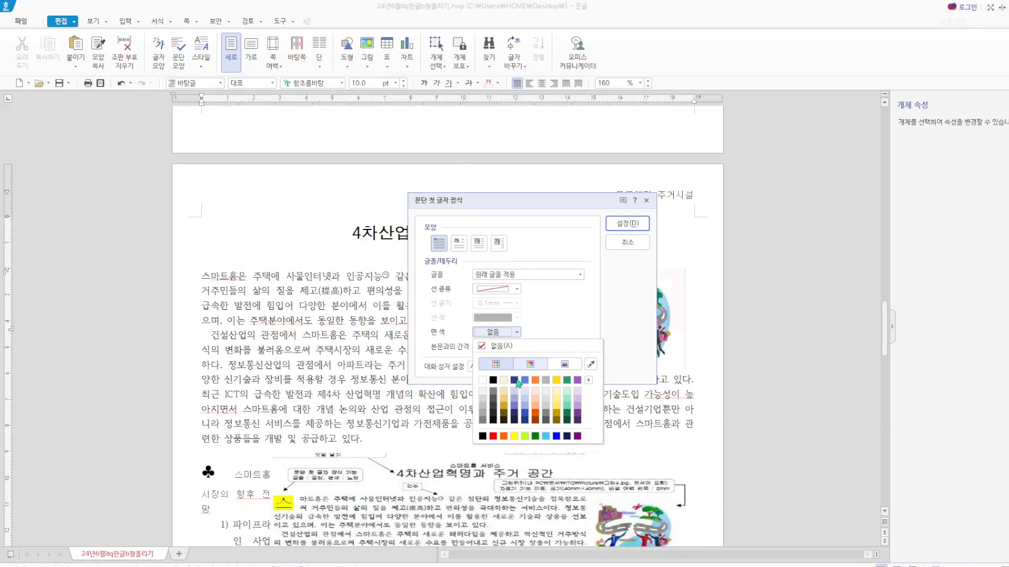
pyautogui.click(515, 436)
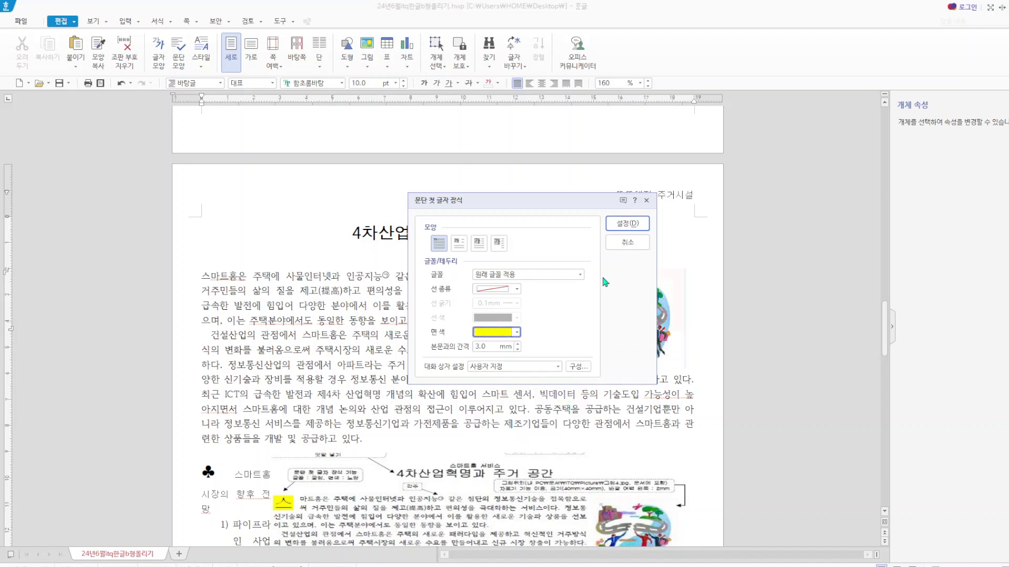
pyautogui.click(581, 276)
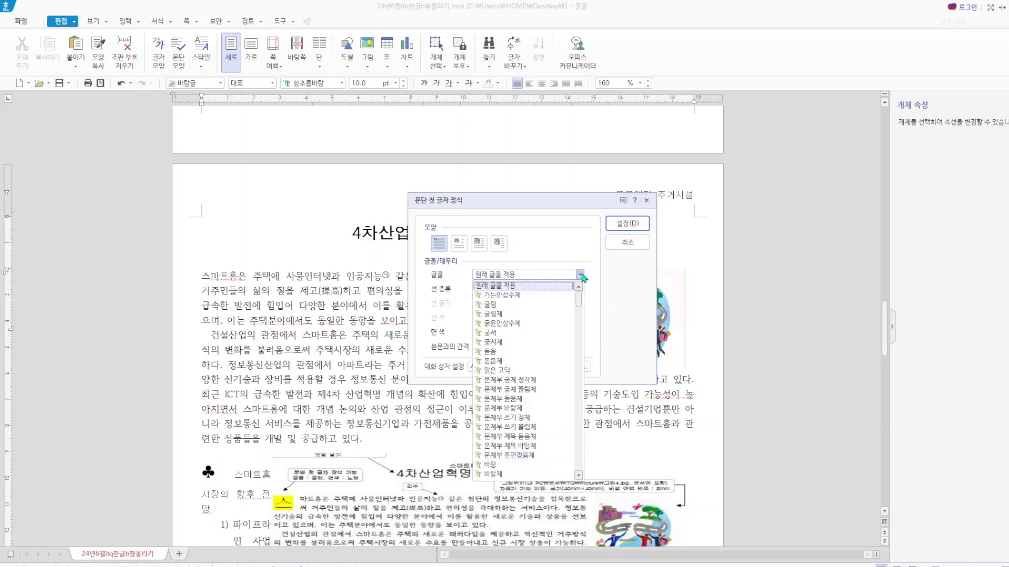
pyautogui.click(534, 305)
pyautogui.click(627, 224)
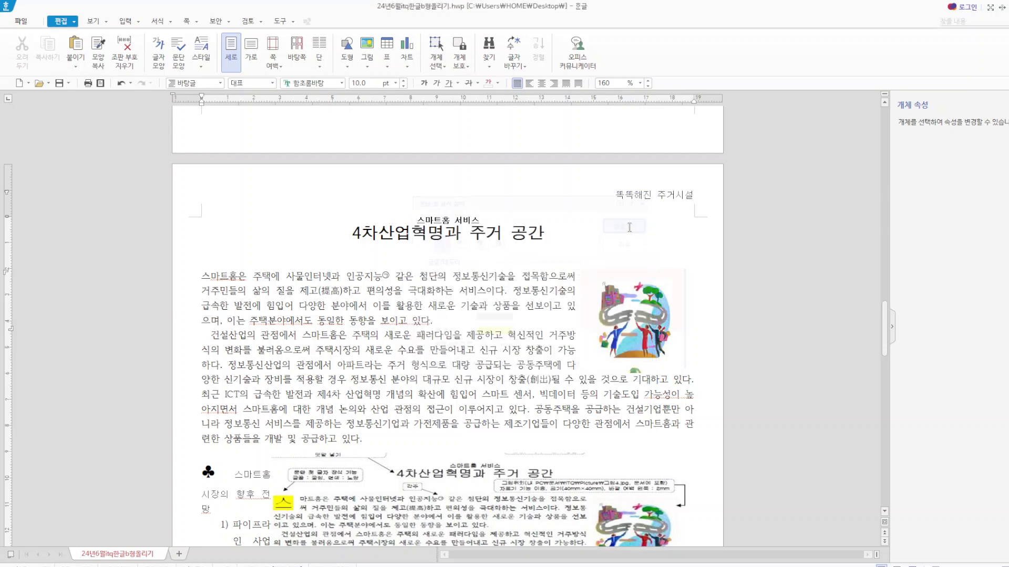
# - Try adding a footnote after 인공지능 in the opening paragraph and undo the insertion
pyautogui.scroll(-6, 630, 227)
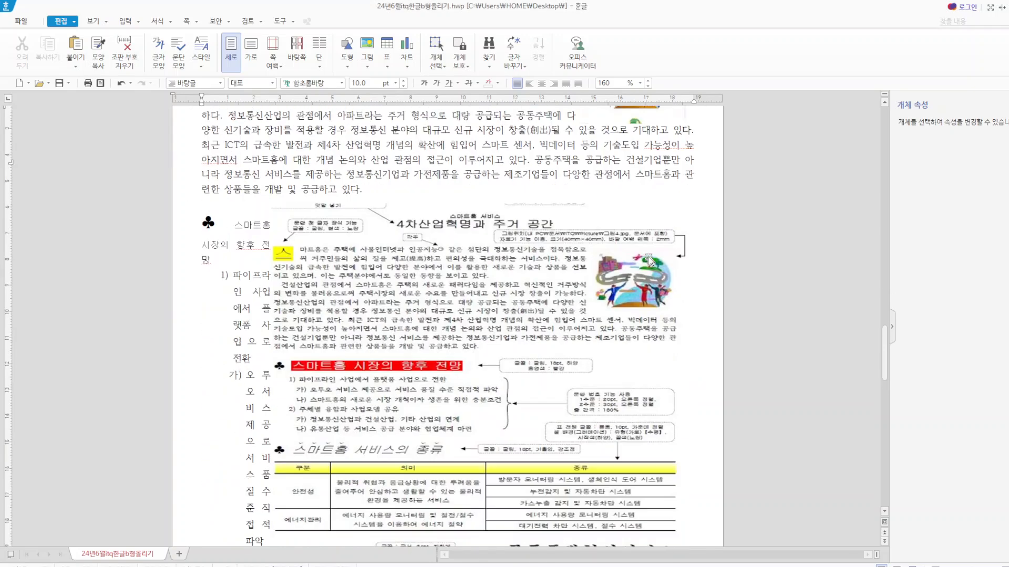
pyautogui.scroll(2, 337, 271)
pyautogui.scroll(1, 337, 271)
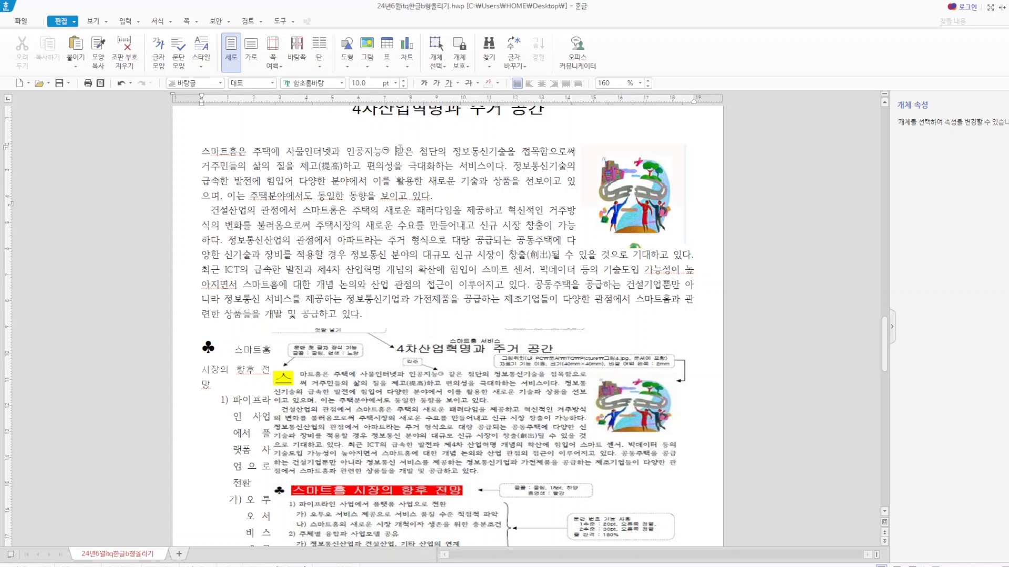
pyautogui.click(141, 24)
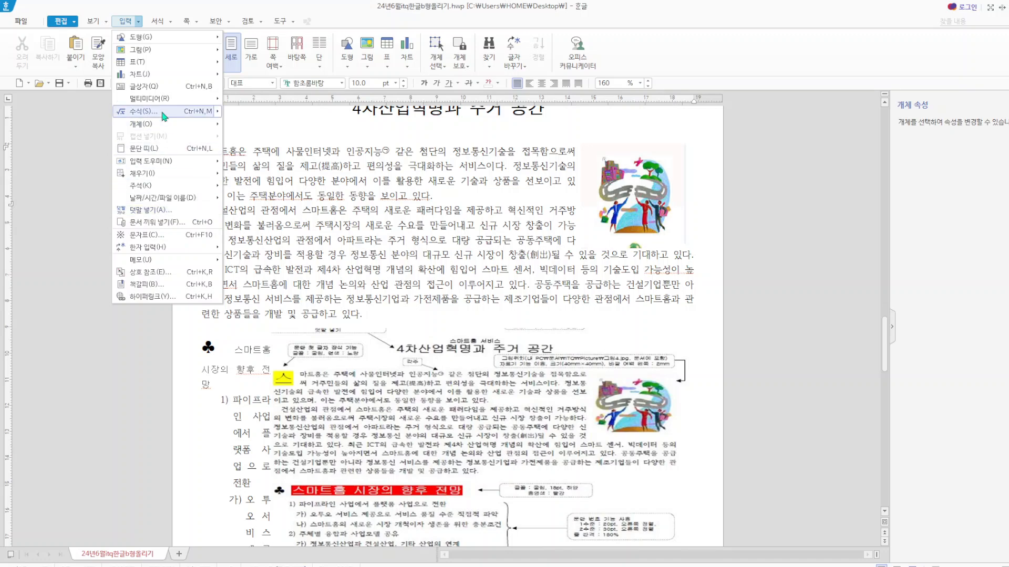
pyautogui.moveTo(159, 189)
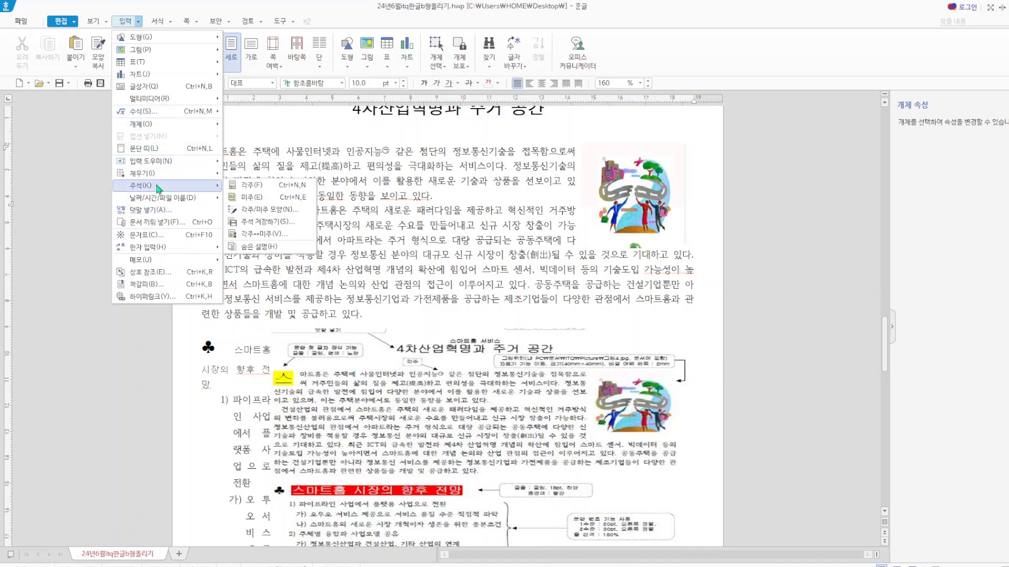
pyautogui.click(230, 186)
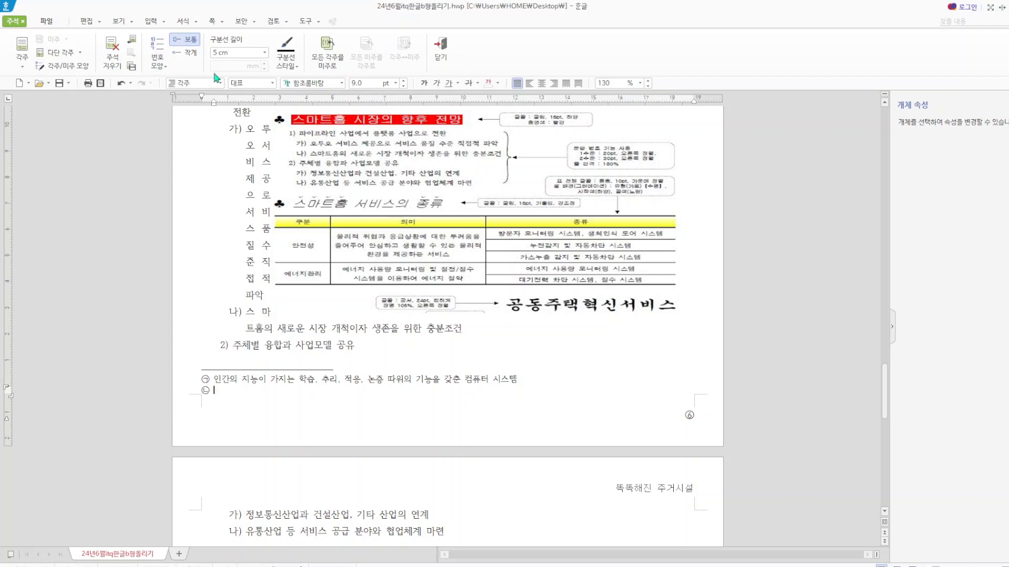
pyautogui.click(121, 84)
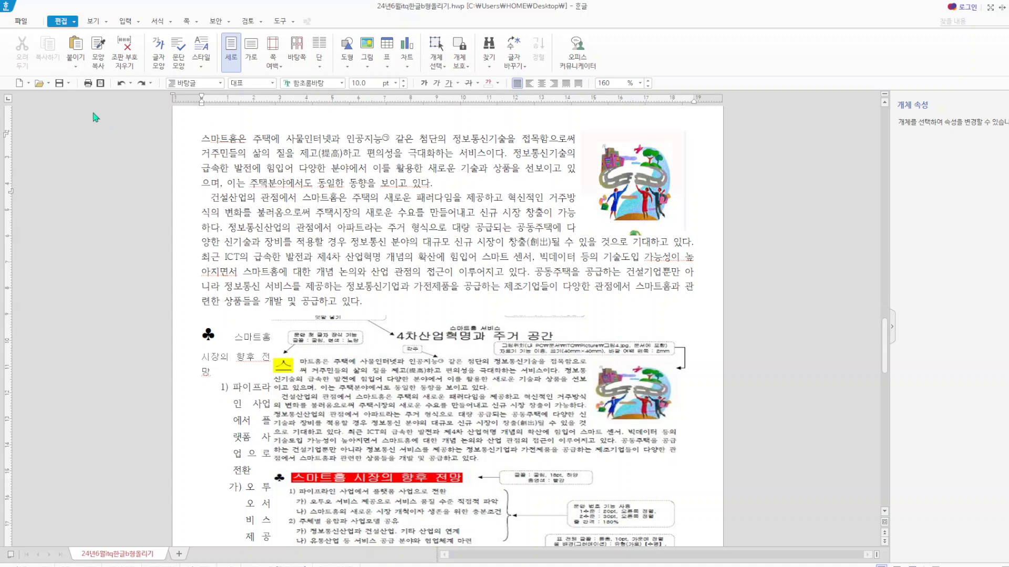
# - Crop the sample image from above to start at its 스마트홈 시장의 향후 전망 heading, leaving it about 77 mm high
pyautogui.scroll(-3, 504, 252)
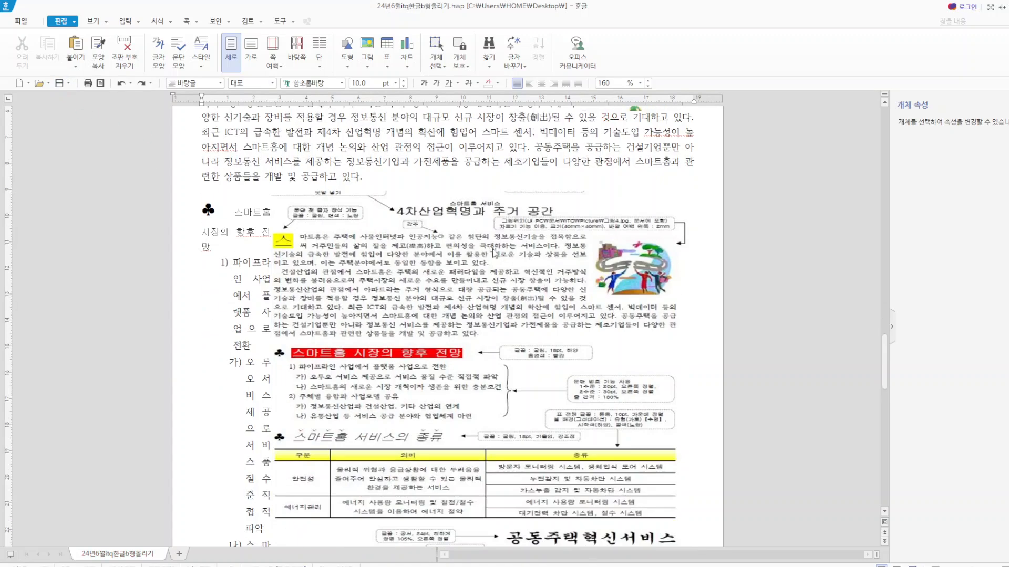
pyautogui.click(480, 247)
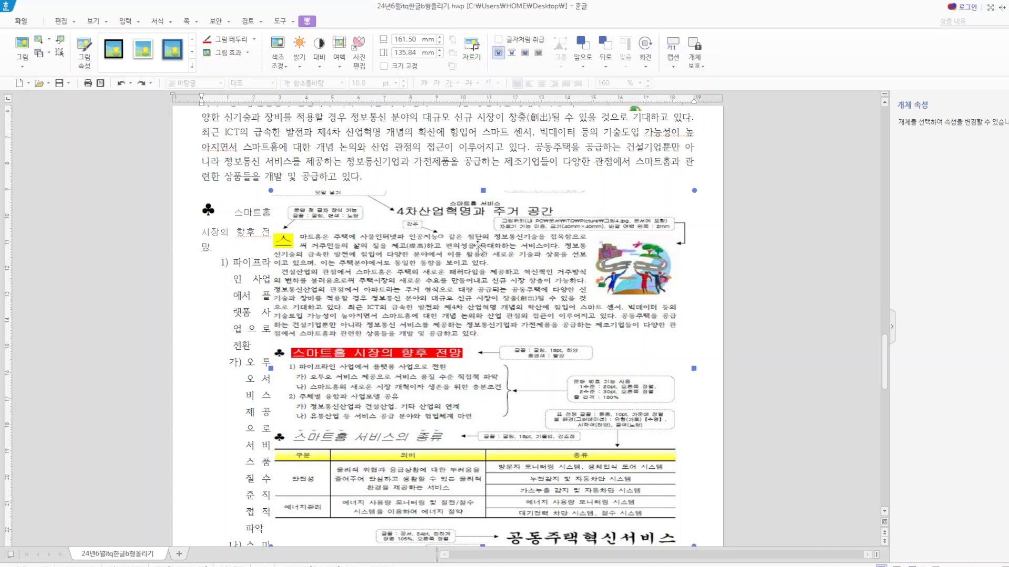
pyautogui.click(472, 48)
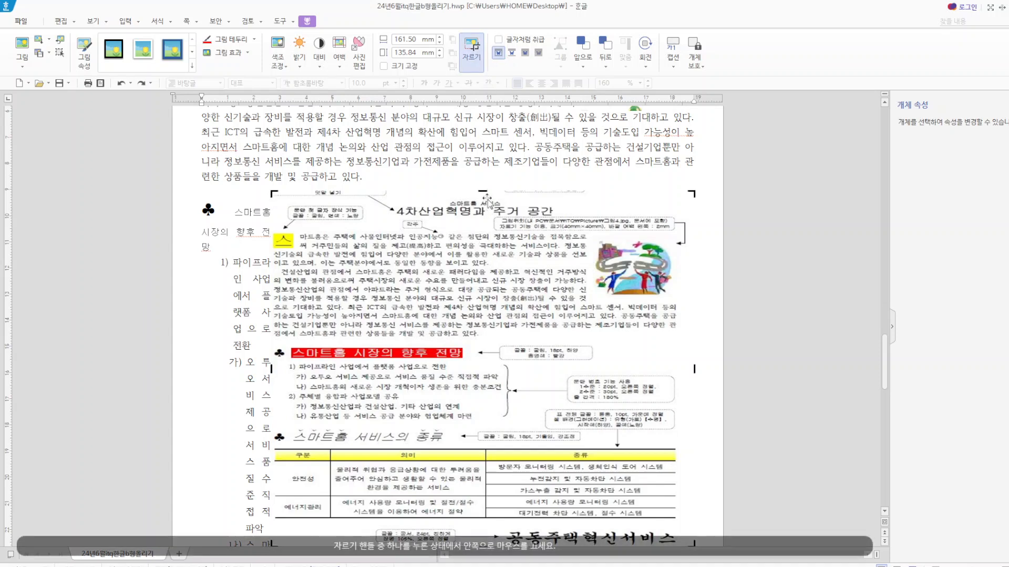
pyautogui.moveTo(483, 191); pyautogui.dragTo(470, 345)
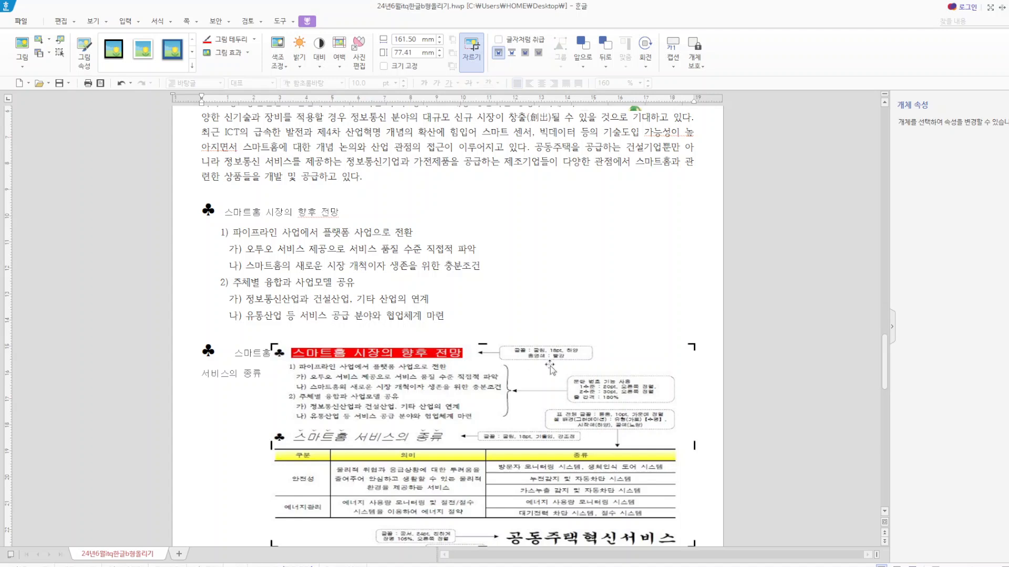
# - Format the 스마트홈 시장의 향후 전망 heading text as 18 pt white with red shading
pyautogui.moveTo(226, 214); pyautogui.dragTo(340, 213)
pyautogui.rightClick(306, 218)
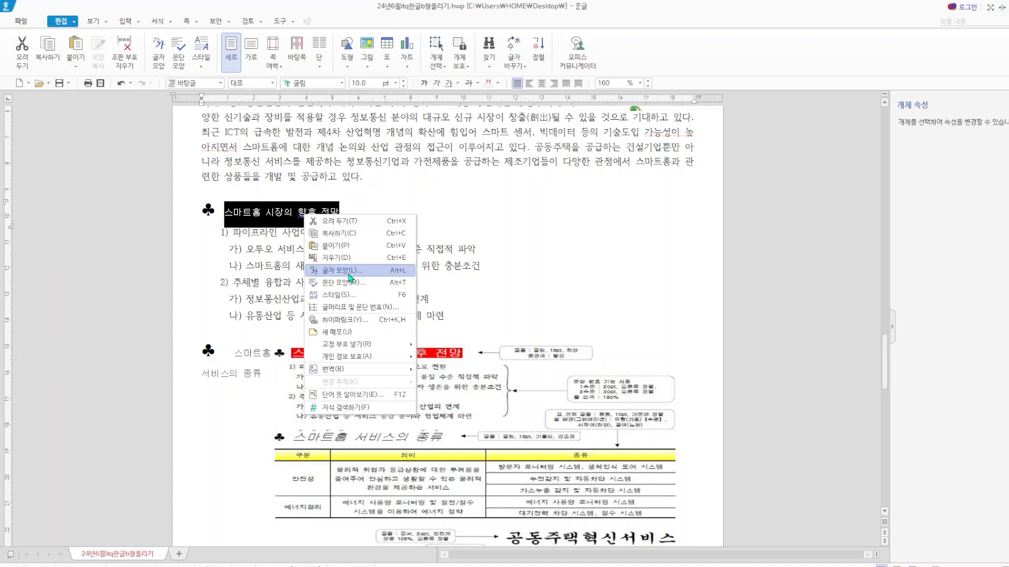
pyautogui.press('Return')
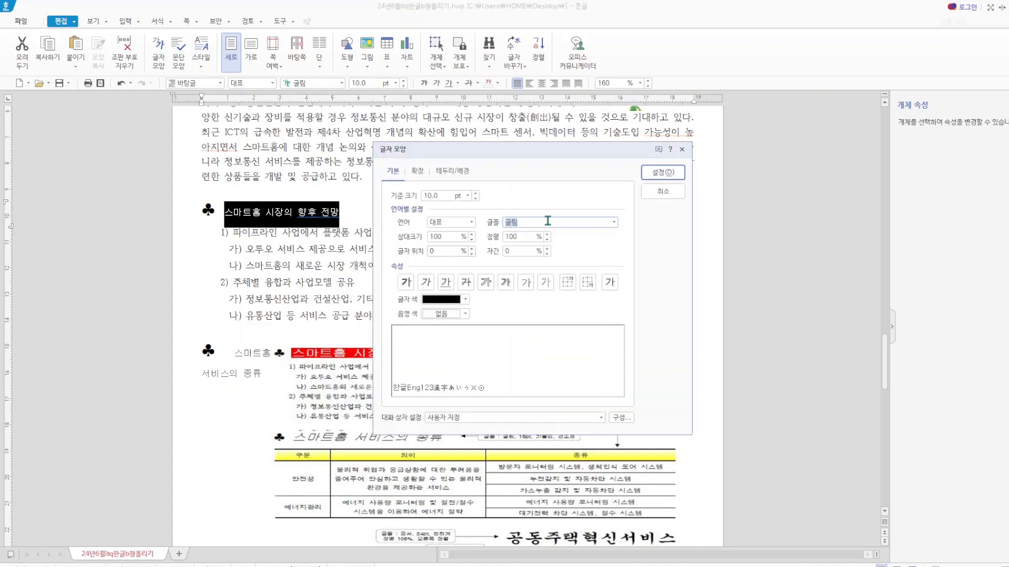
pyautogui.click(467, 196)
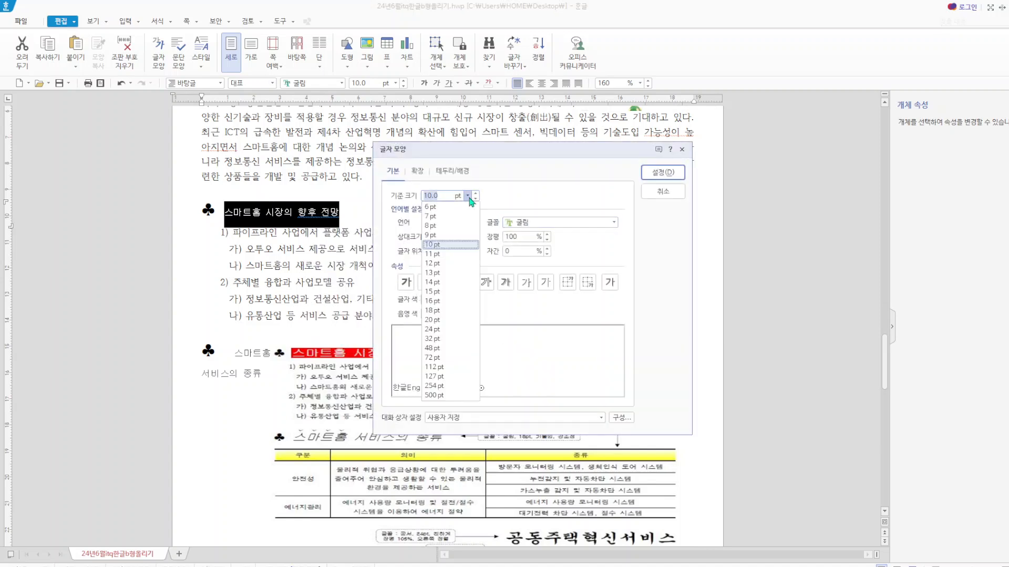
pyautogui.click(440, 314)
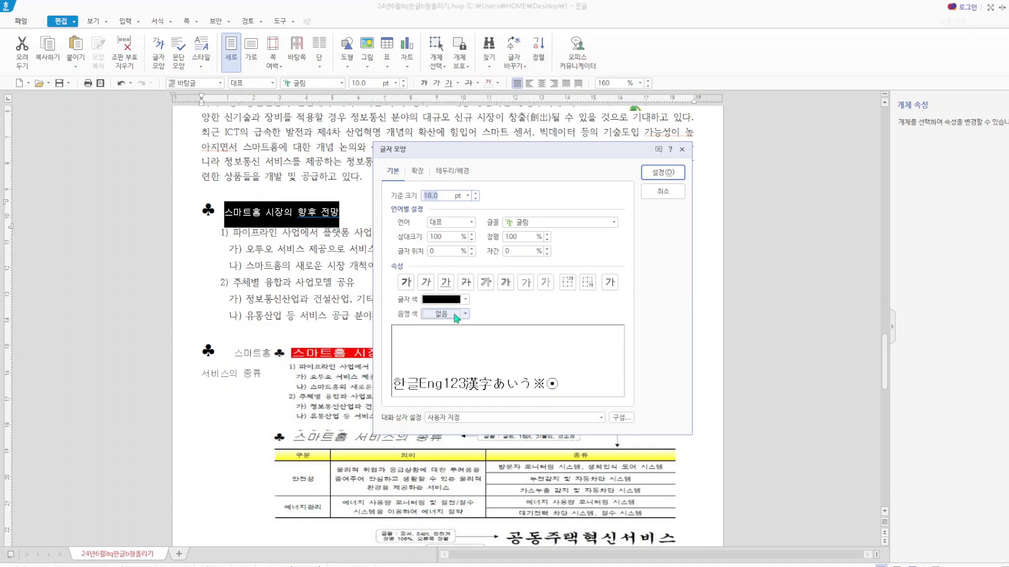
pyautogui.click(451, 301)
pyautogui.click(451, 301)
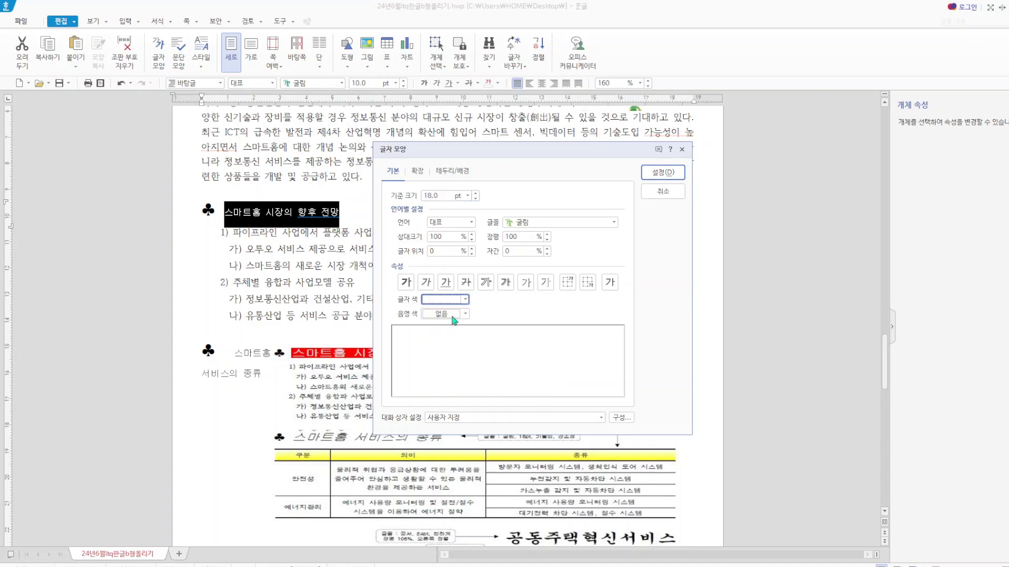
pyautogui.click(430, 332)
pyautogui.click(464, 314)
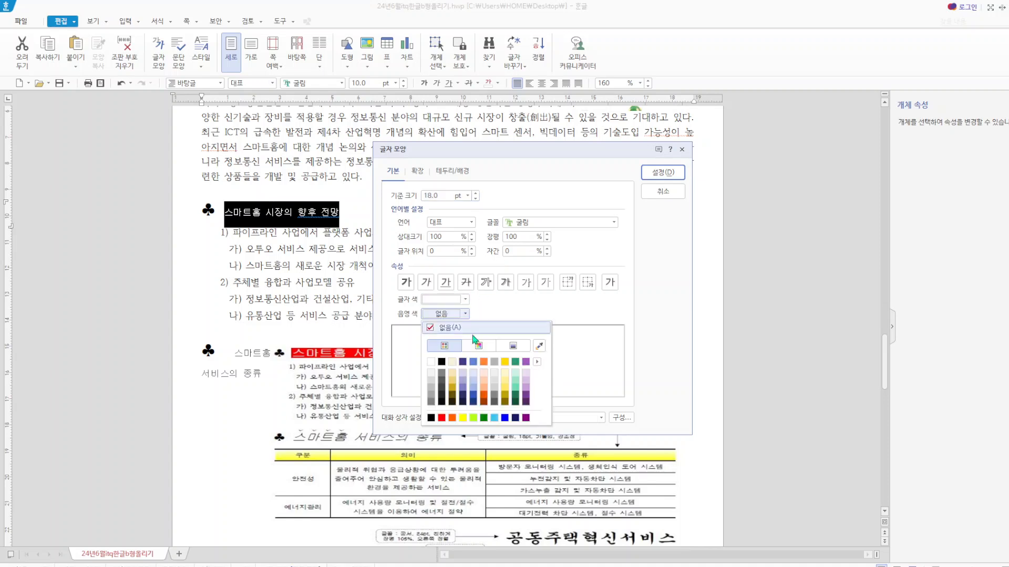
pyautogui.click(442, 419)
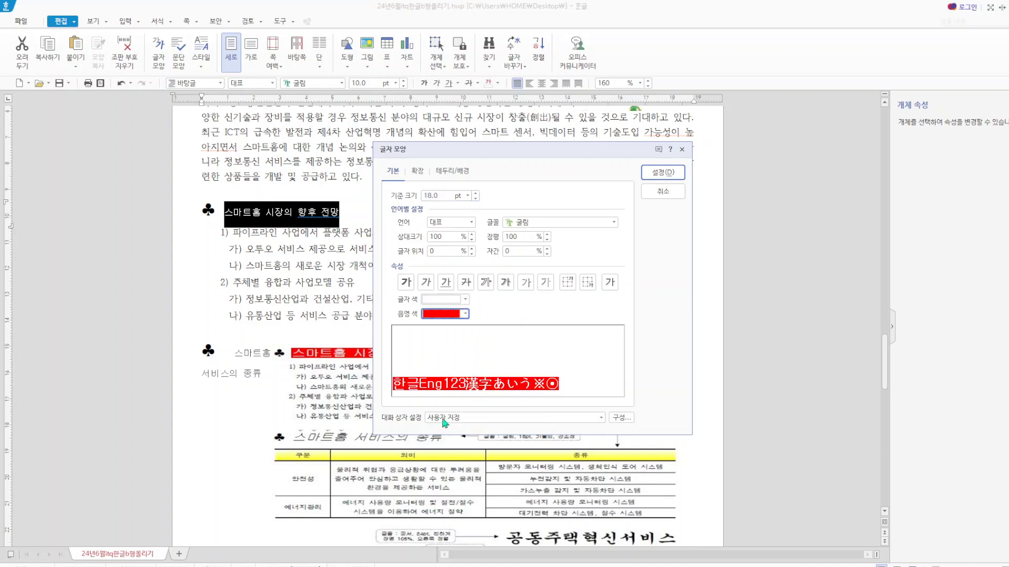
pyautogui.click(675, 172)
pyautogui.click(691, 274)
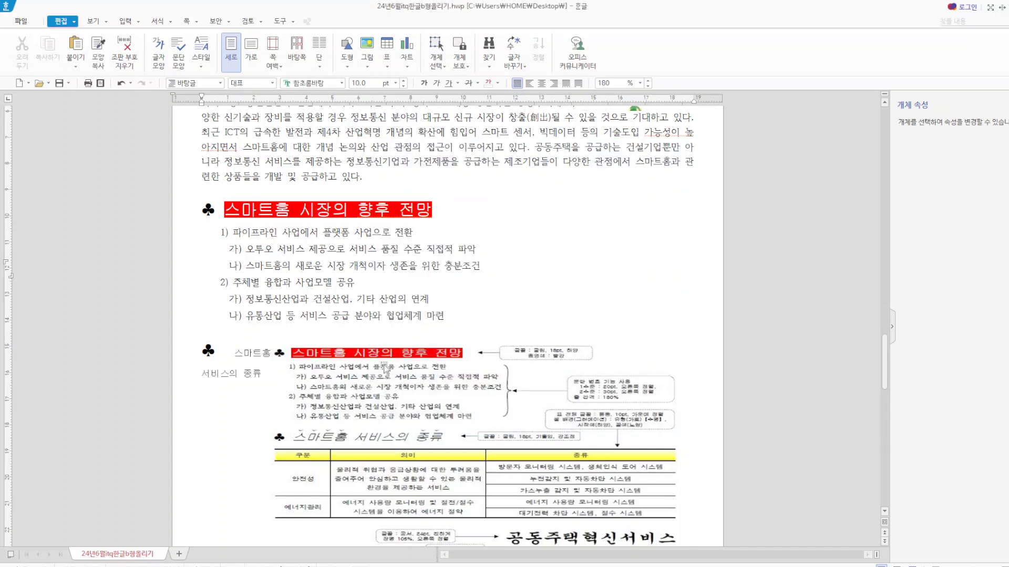
# - Move the sample image down to the next page and set the 스마트홈 서비스의 종류 heading to 18 pt italic
pyautogui.scroll(-3, 383, 368)
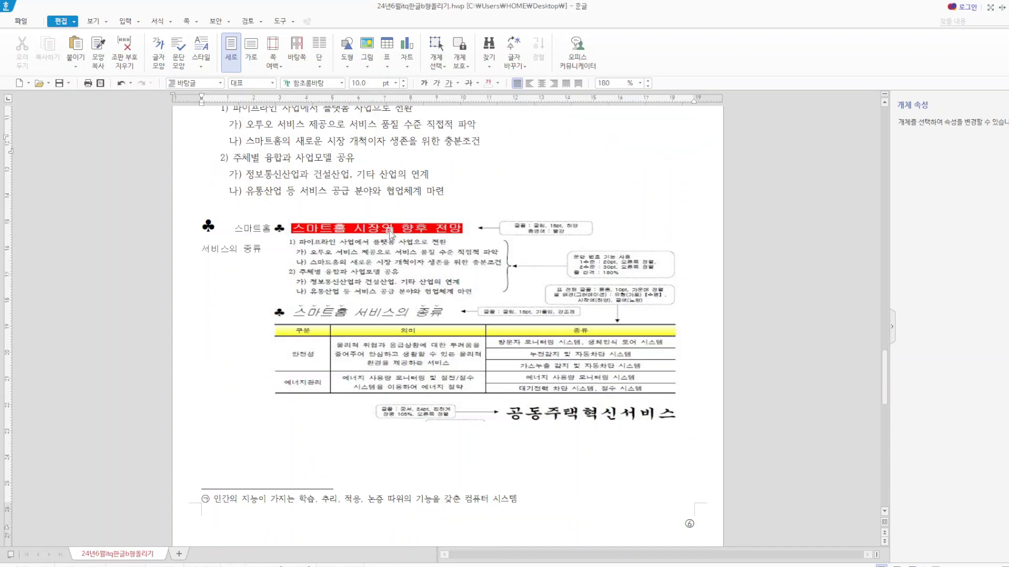
pyautogui.moveTo(392, 237); pyautogui.dragTo(387, 300)
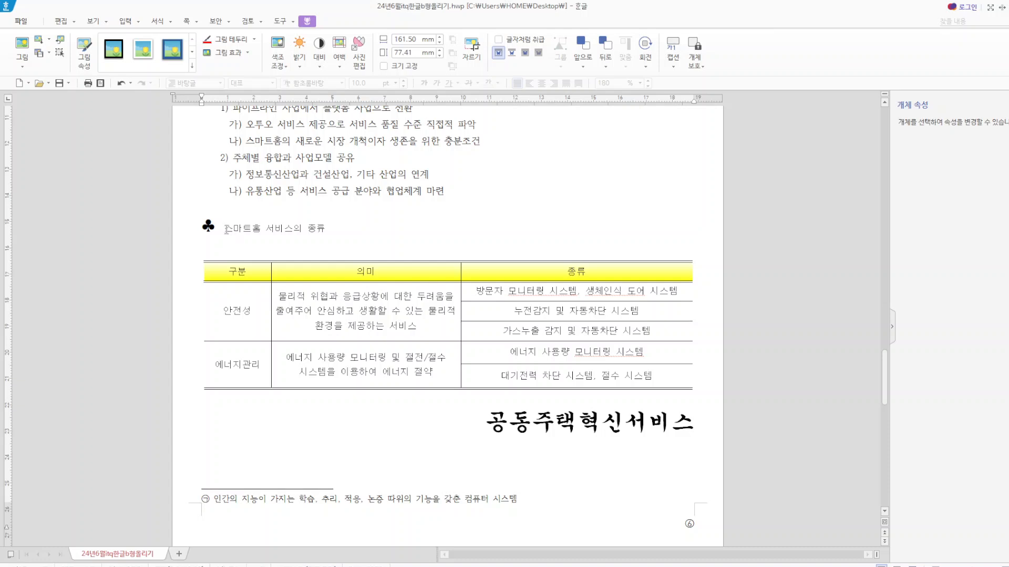
pyautogui.moveTo(225, 229); pyautogui.dragTo(340, 230)
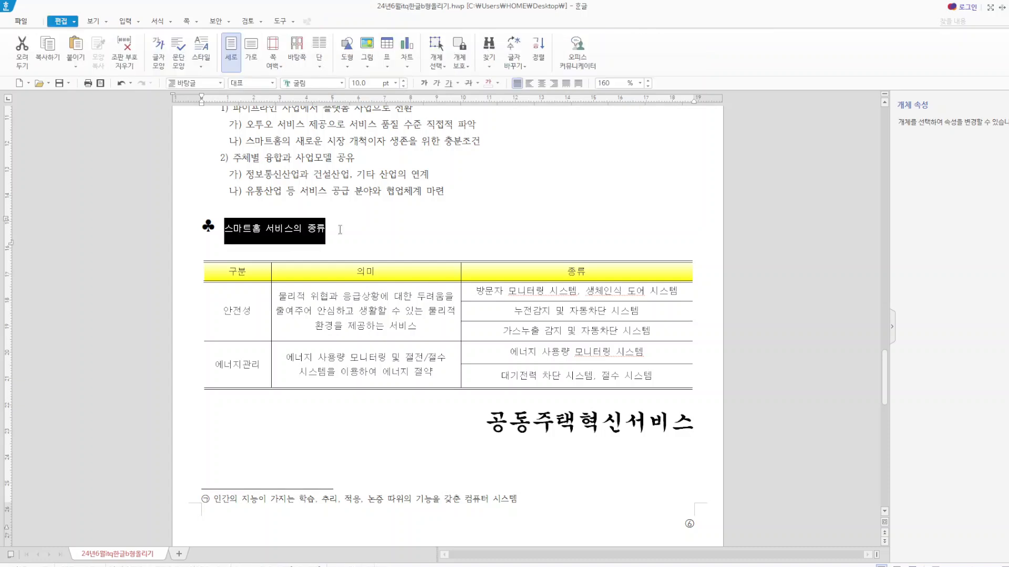
pyautogui.click(395, 83)
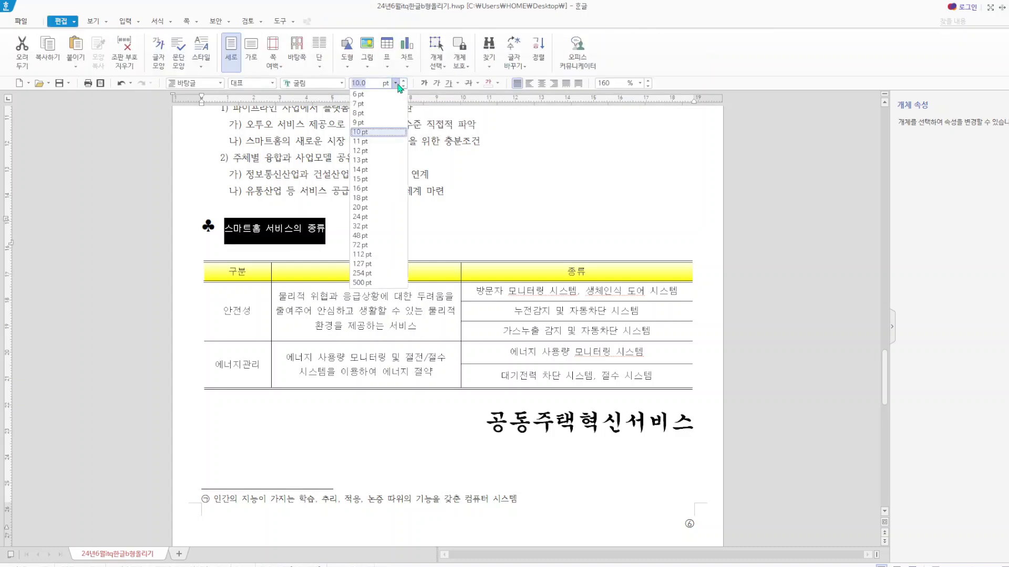
pyautogui.click(375, 198)
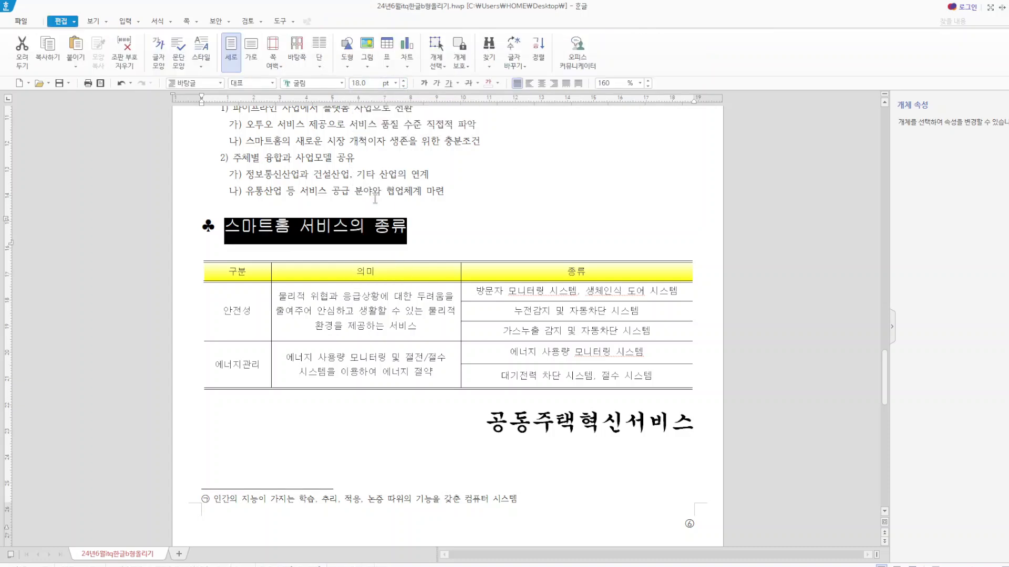
pyautogui.click(436, 83)
pyautogui.click(542, 243)
pyautogui.scroll(-10, 543, 243)
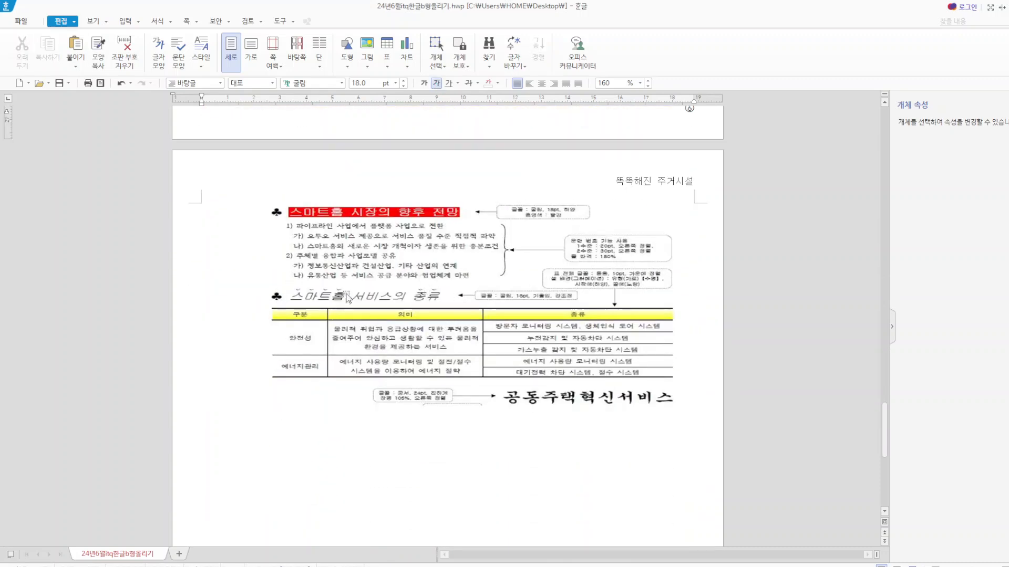
# - Add ˇ-shaped emphasis marks above the characters of the 스마트홈 서비스의 종류 heading to match the sample
pyautogui.scroll(13, 444, 301)
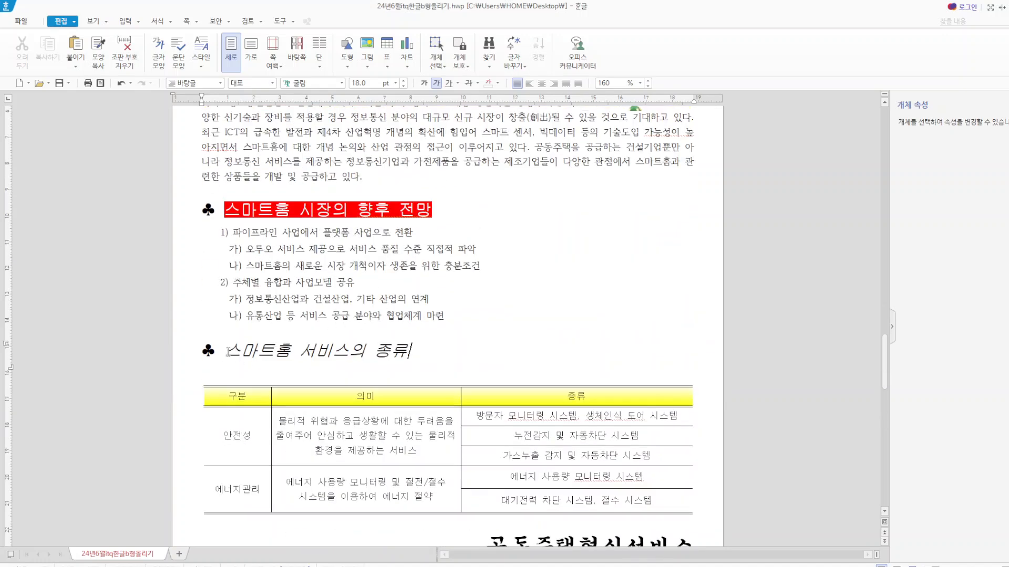
pyautogui.moveTo(228, 352); pyautogui.dragTo(403, 351)
pyautogui.rightClick(385, 358)
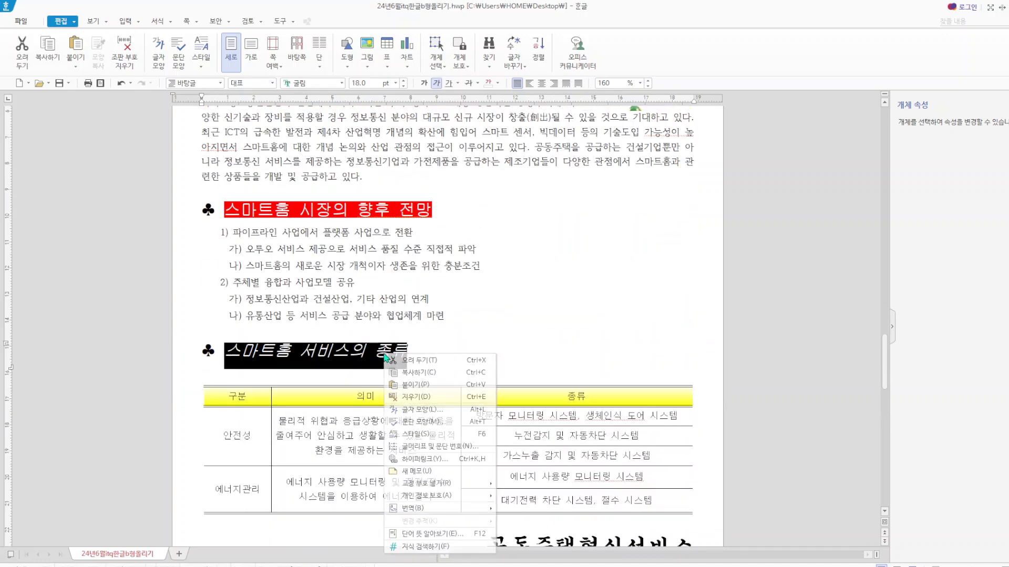
pyautogui.click(452, 412)
pyautogui.click(420, 172)
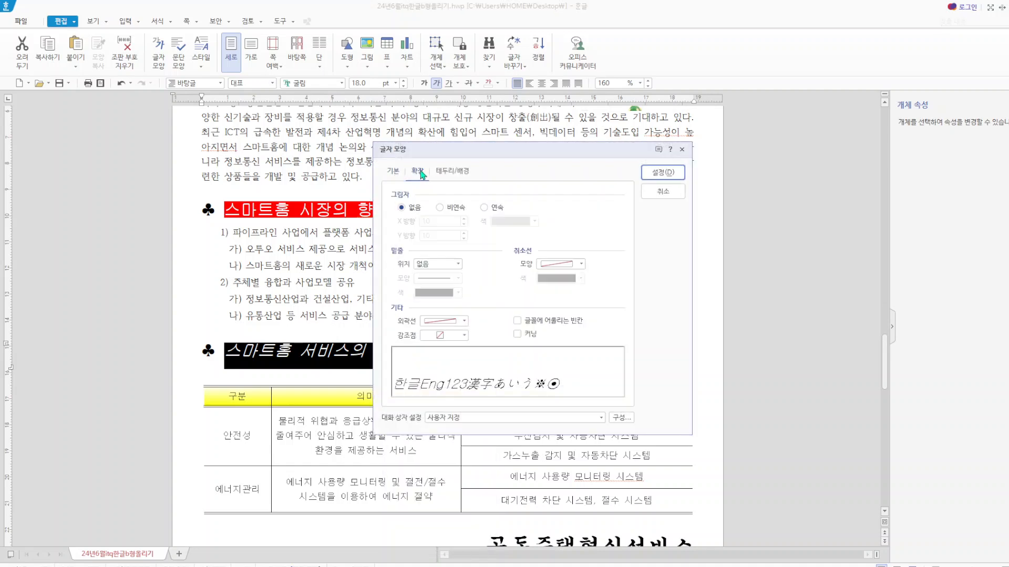
pyautogui.click(465, 336)
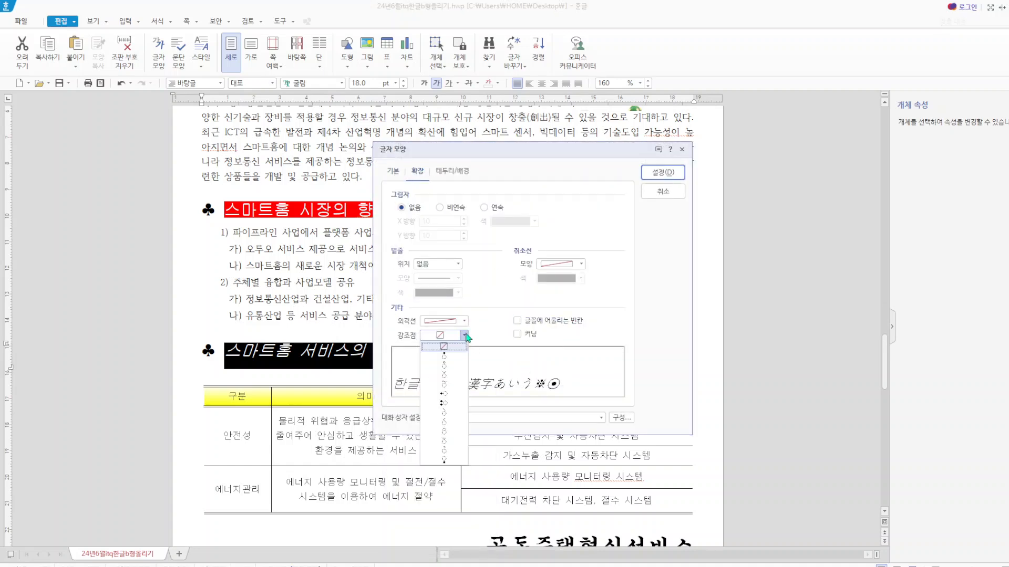
pyautogui.click(458, 376)
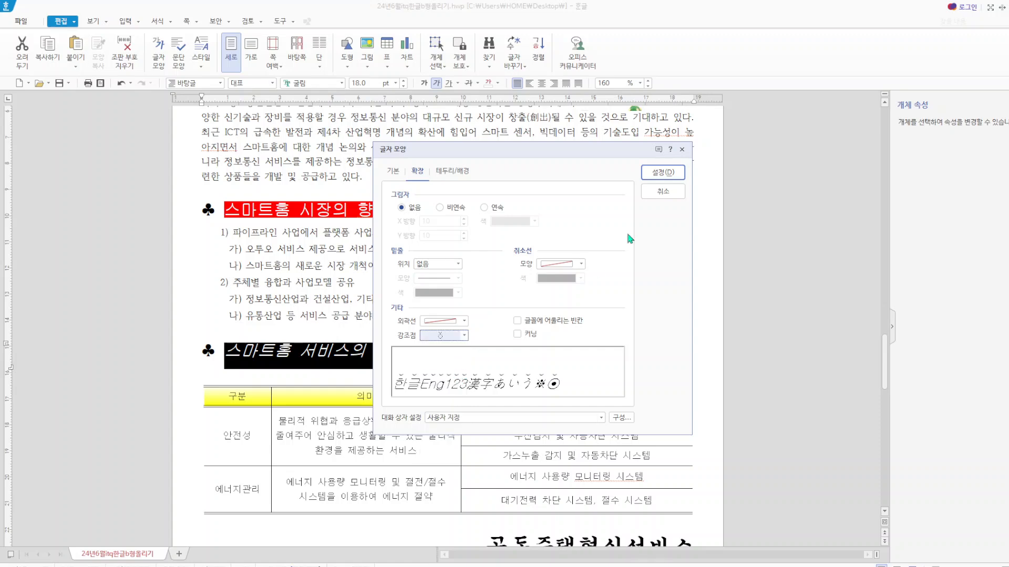
pyautogui.click(663, 173)
pyautogui.scroll(-8, 694, 234)
pyautogui.scroll(-1, 693, 234)
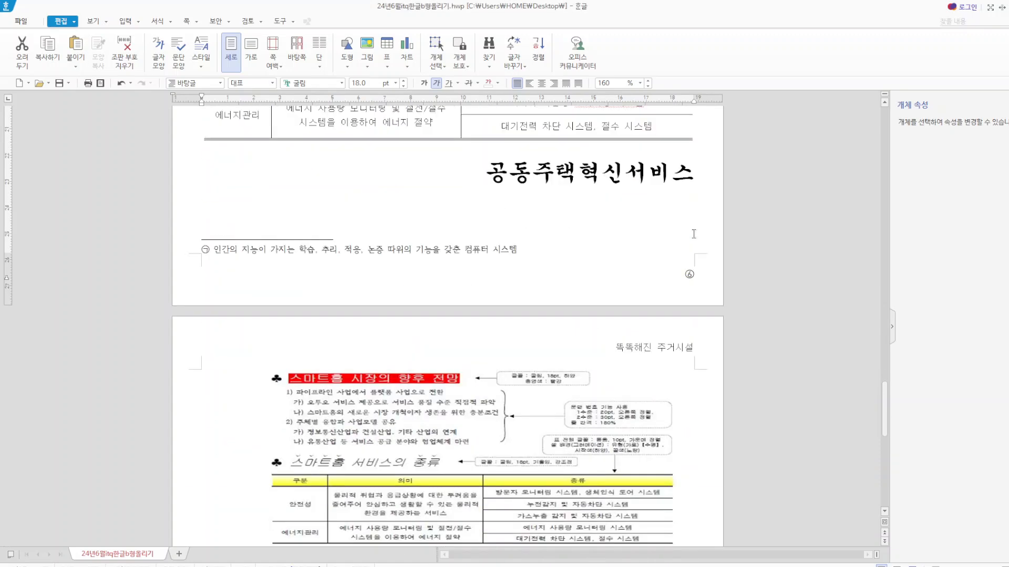
pyautogui.scroll(8, 693, 233)
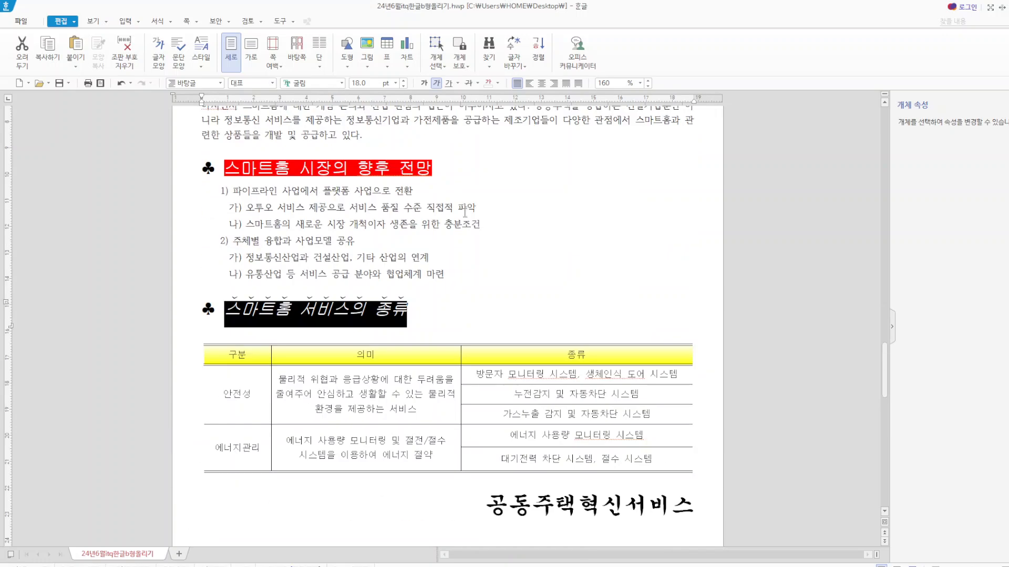
pyautogui.click(507, 271)
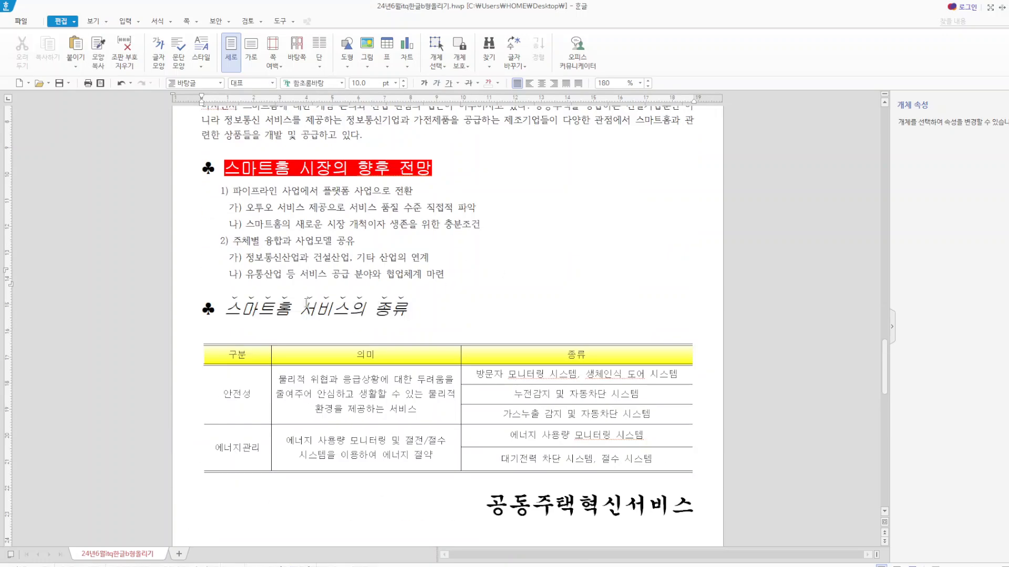
# - Remove the emphasis marks from the word 서비스의 in the 스마트홈 서비스의 종류 heading
pyautogui.moveTo(307, 303); pyautogui.dragTo(365, 304)
pyautogui.rightClick(356, 314)
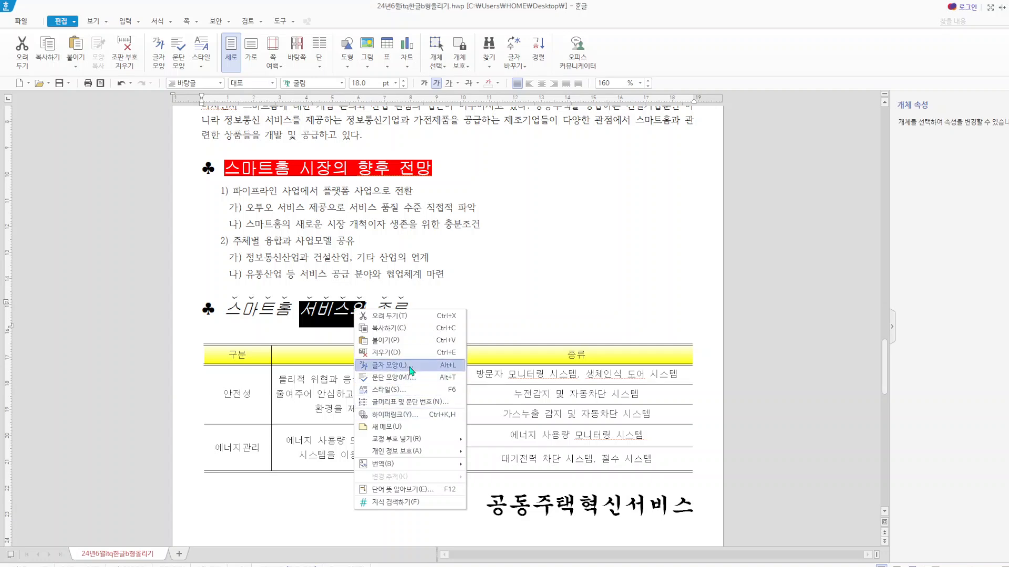
pyautogui.click(391, 365)
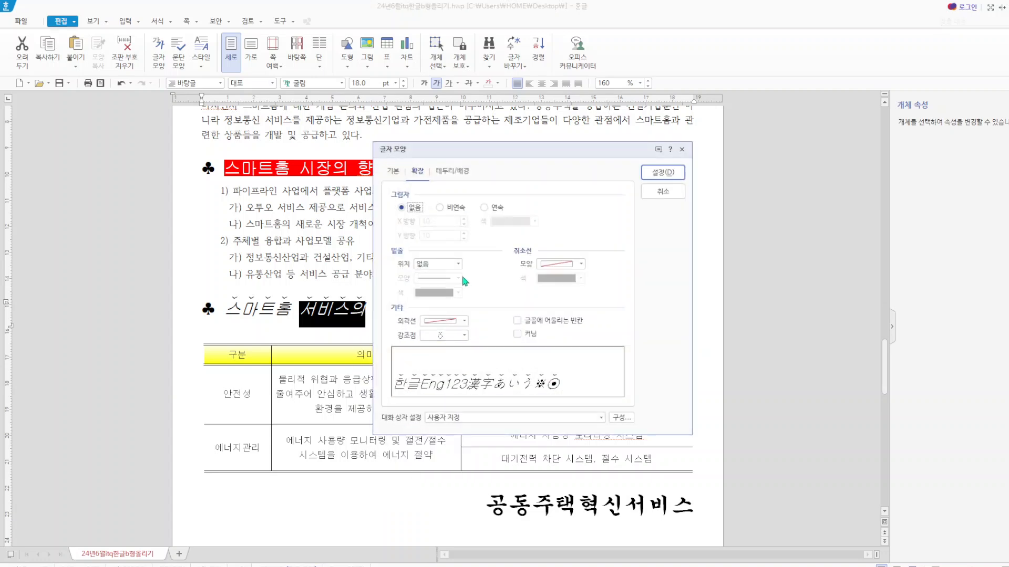
pyautogui.click(465, 335)
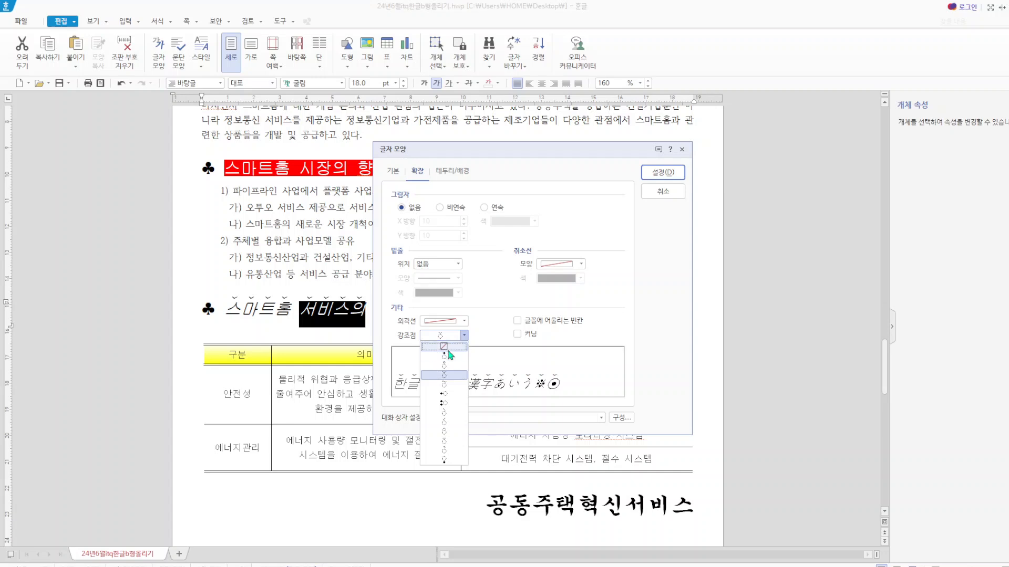
pyautogui.click(449, 356)
pyautogui.click(663, 172)
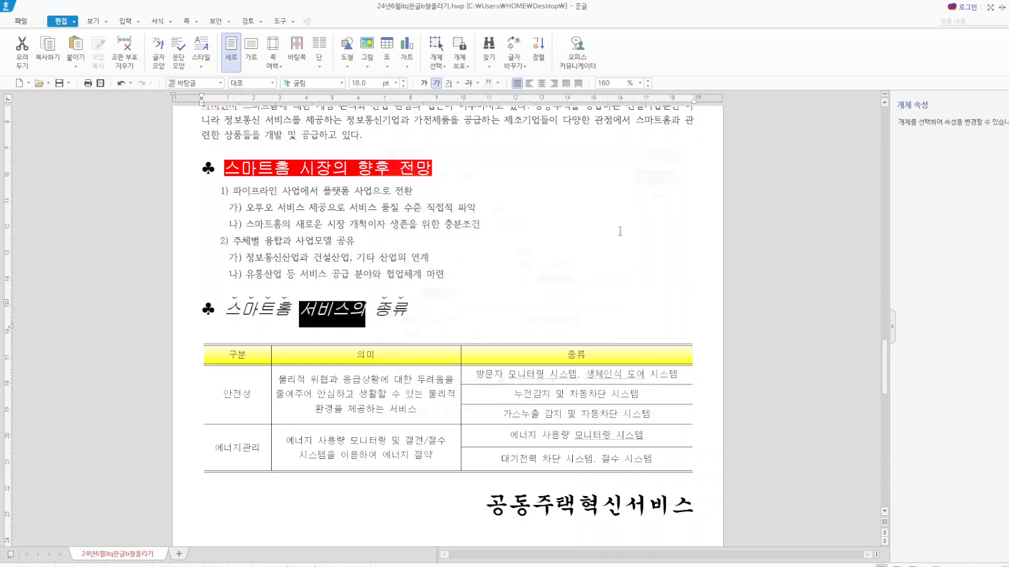
pyautogui.click(614, 244)
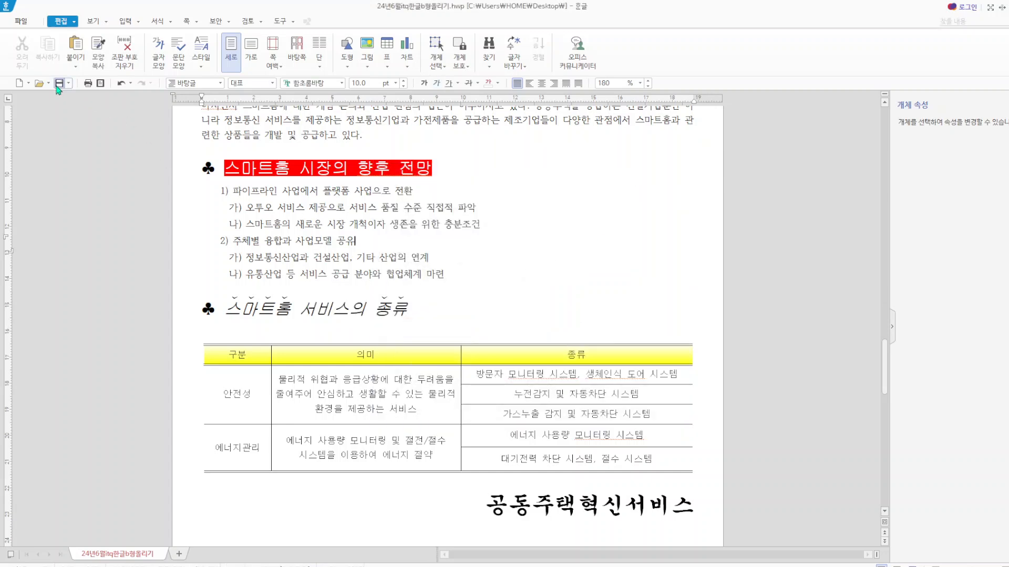
# - Check the gradient background settings of the table's header row, closing them without changes
pyautogui.scroll(-3, 303, 332)
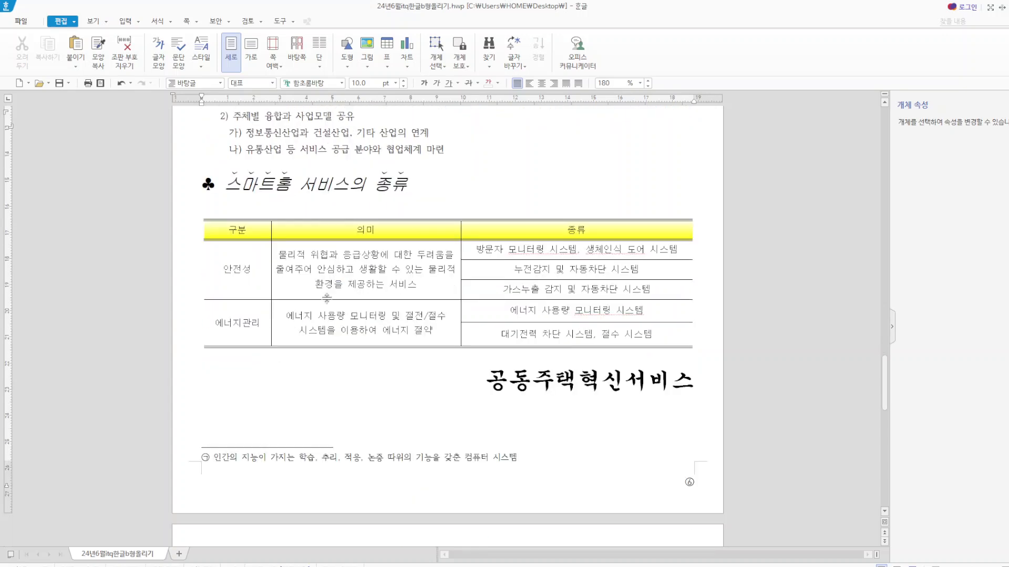
pyautogui.moveTo(225, 231); pyautogui.dragTo(610, 353)
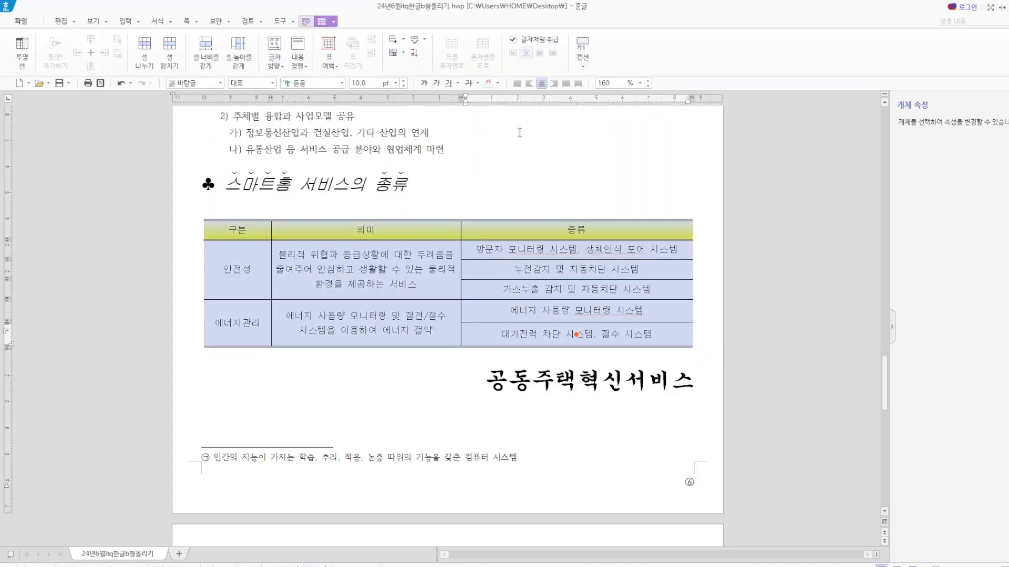
pyautogui.click(519, 134)
pyautogui.moveTo(234, 236); pyautogui.dragTo(614, 230)
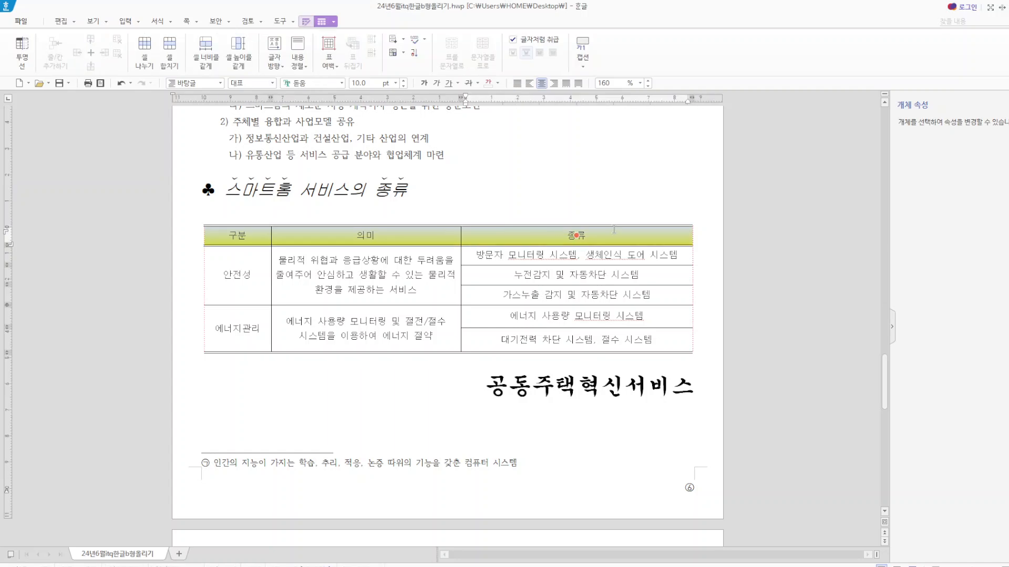
pyautogui.press('l')
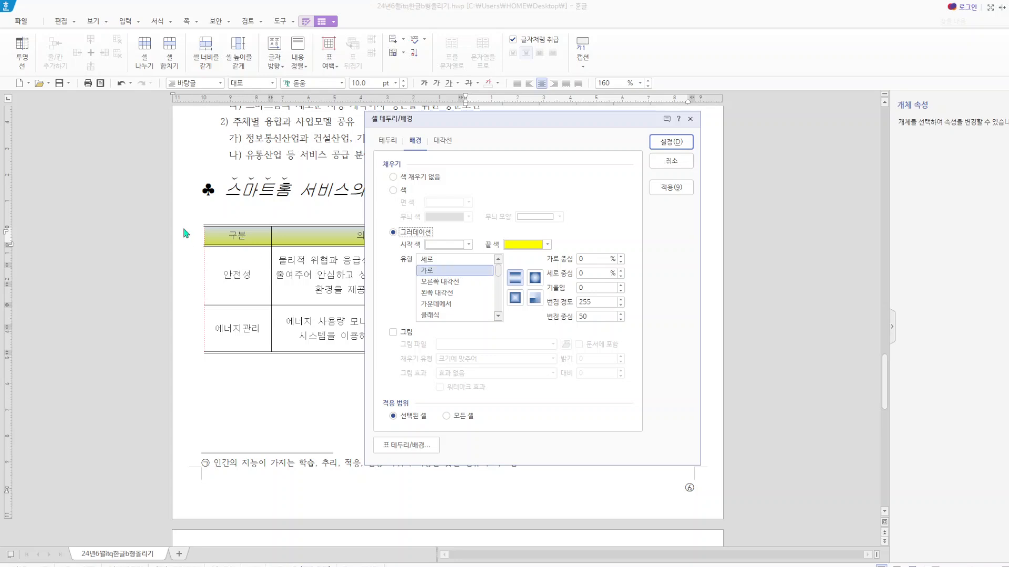
pyautogui.click(690, 120)
pyautogui.click(506, 395)
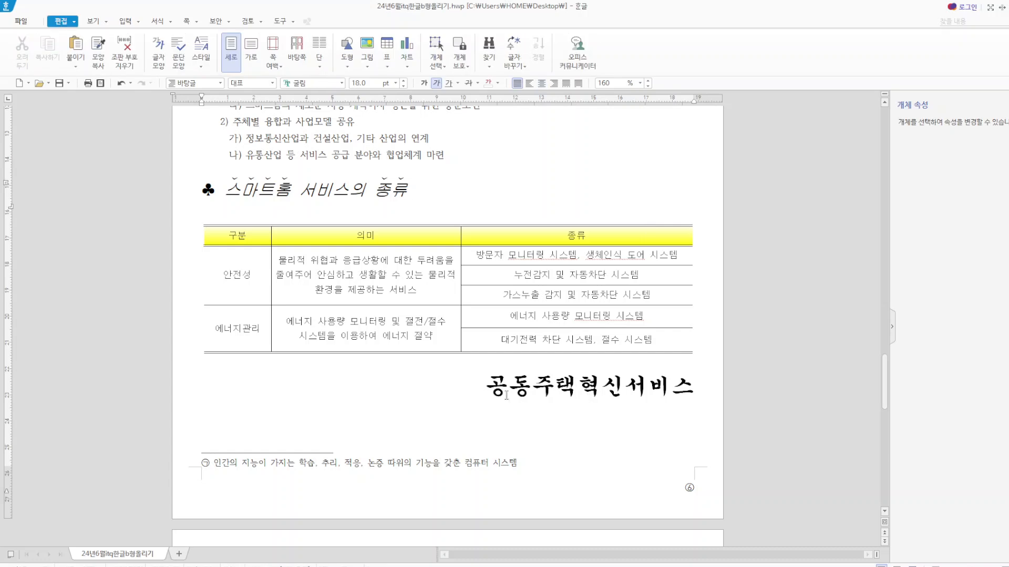
# - Check the basic character settings of the 공동주택혁신서비스 line, including font, size and character width
pyautogui.moveTo(482, 387); pyautogui.dragTo(701, 384)
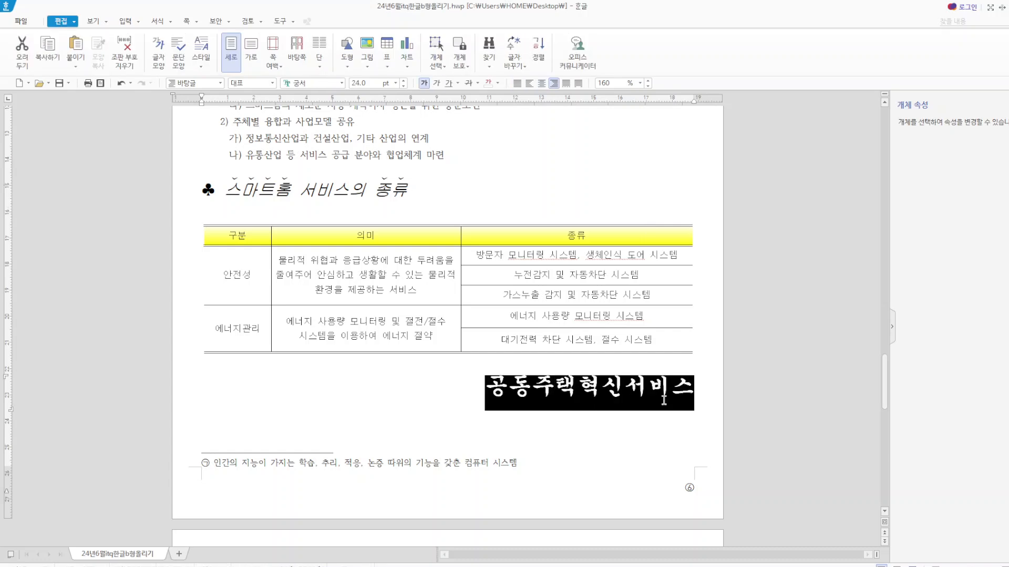
pyautogui.rightClick(665, 400)
pyautogui.click(703, 436)
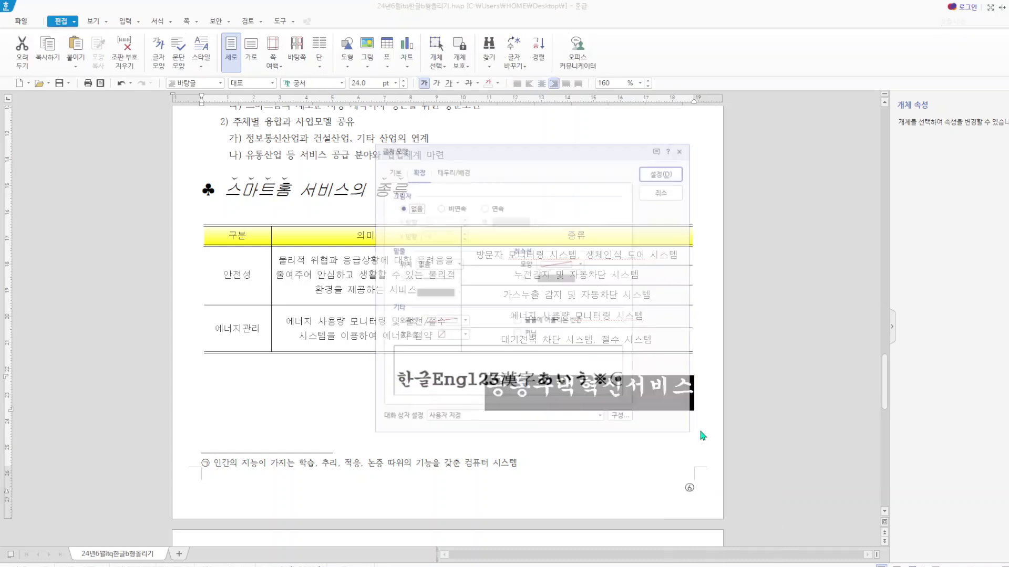
pyautogui.click(393, 171)
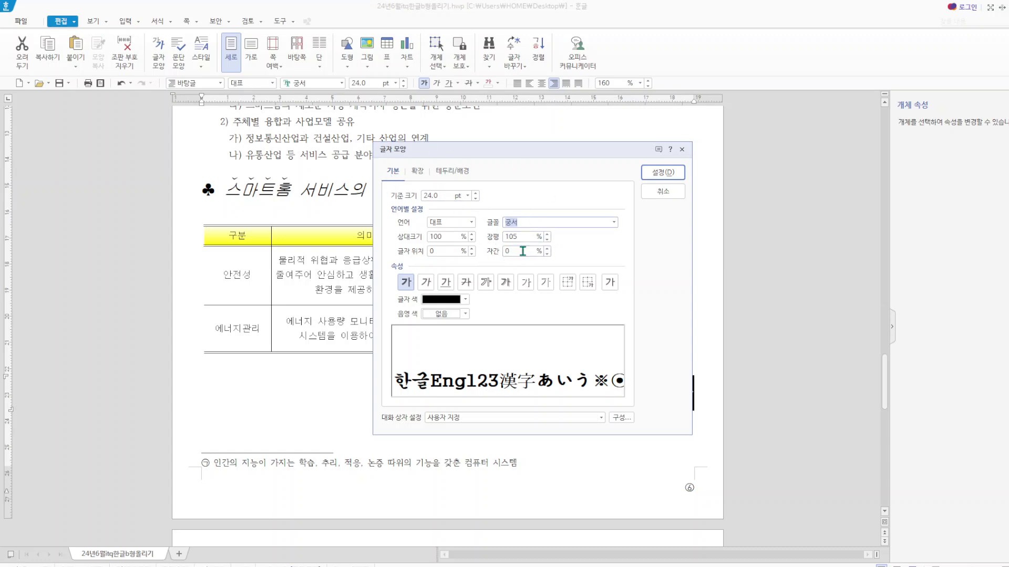
pyautogui.click(678, 173)
# - Open the header and footer settings for review, then close them without creating anything
pyautogui.scroll(6, 560, 224)
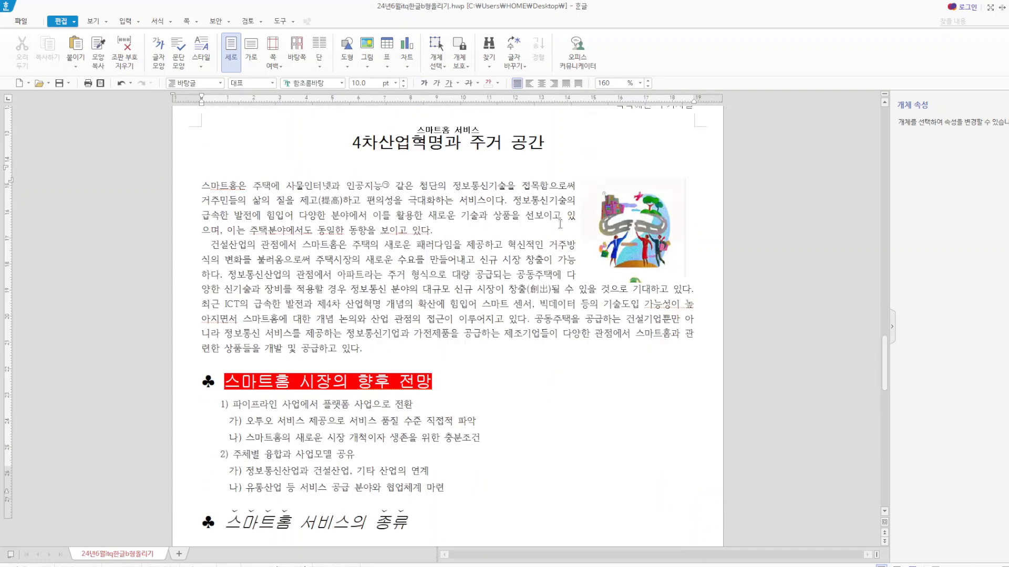
pyautogui.scroll(5, 560, 225)
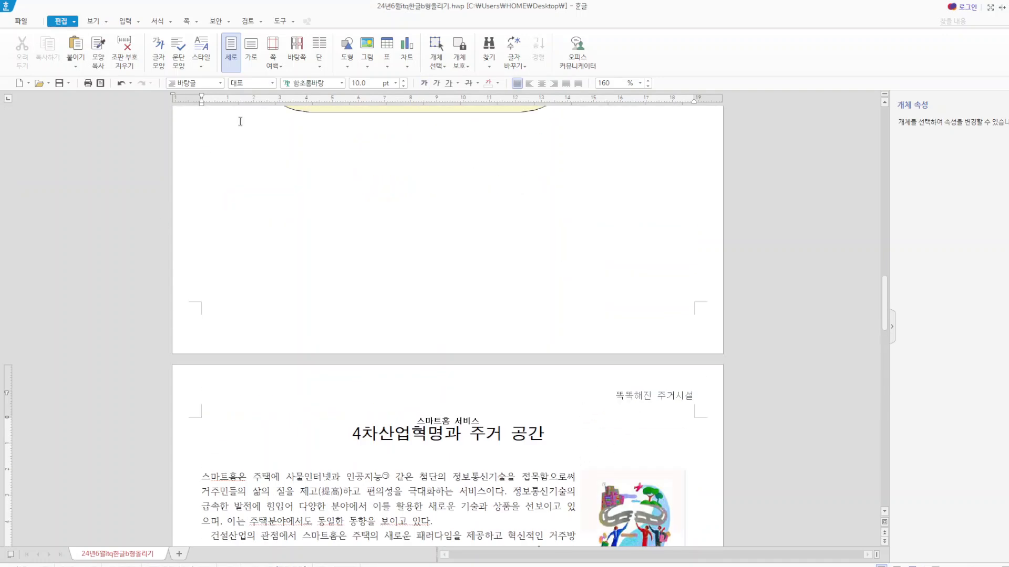
pyautogui.click(199, 22)
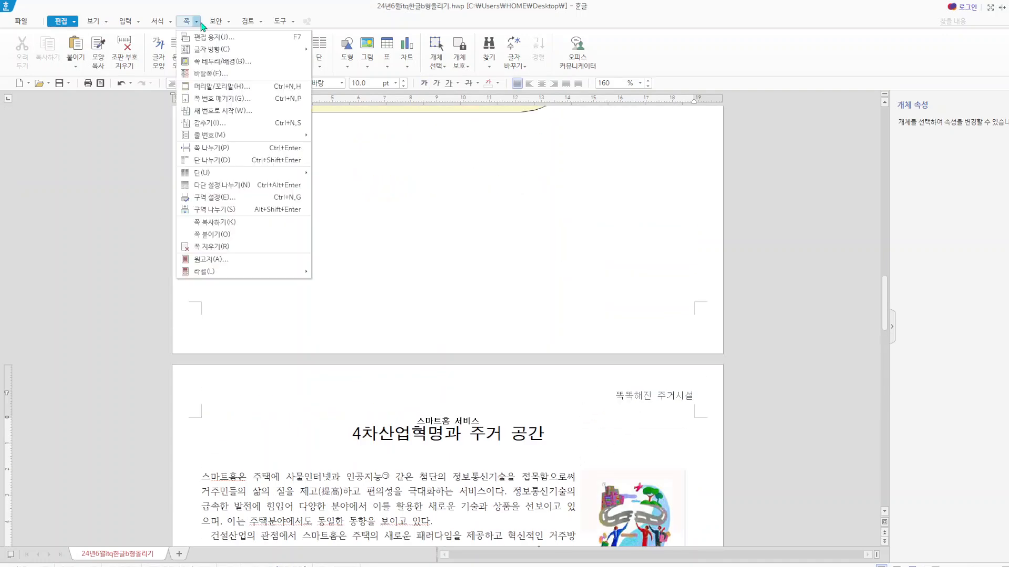
pyautogui.click(216, 89)
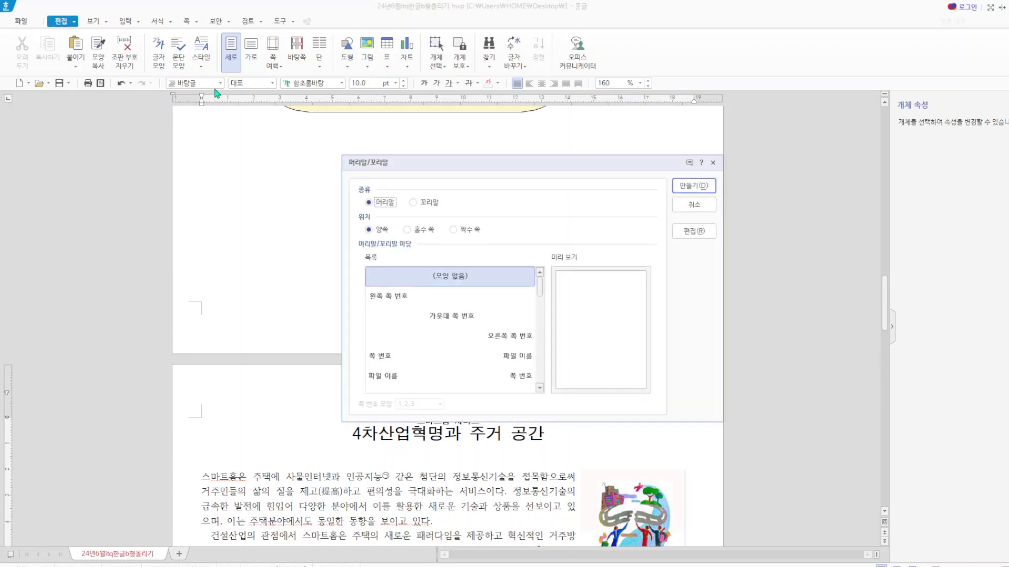
pyautogui.click(713, 162)
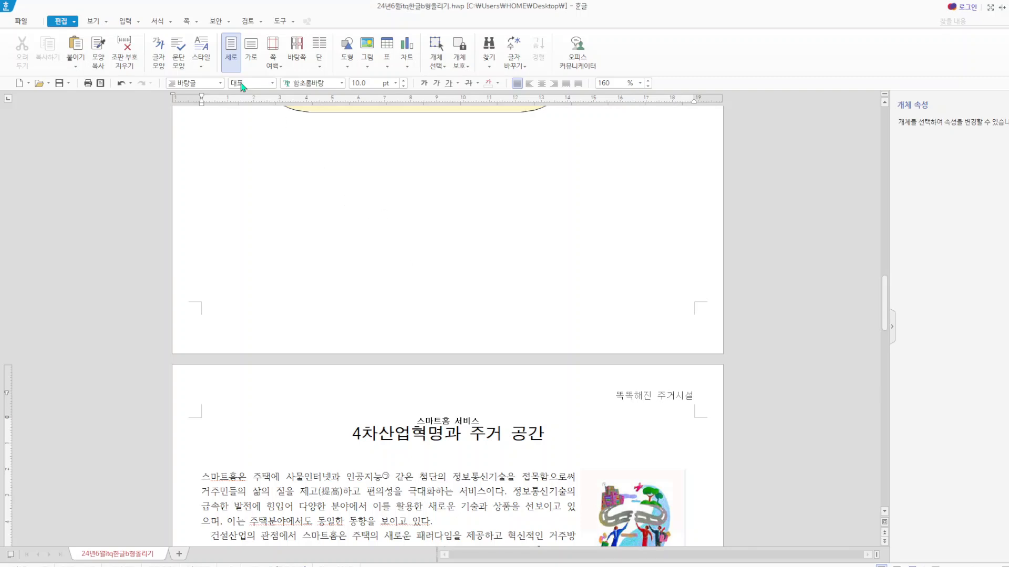
# - Delete the sample image from the last page of the document
pyautogui.scroll(-15, 406, 222)
pyautogui.scroll(5, 406, 222)
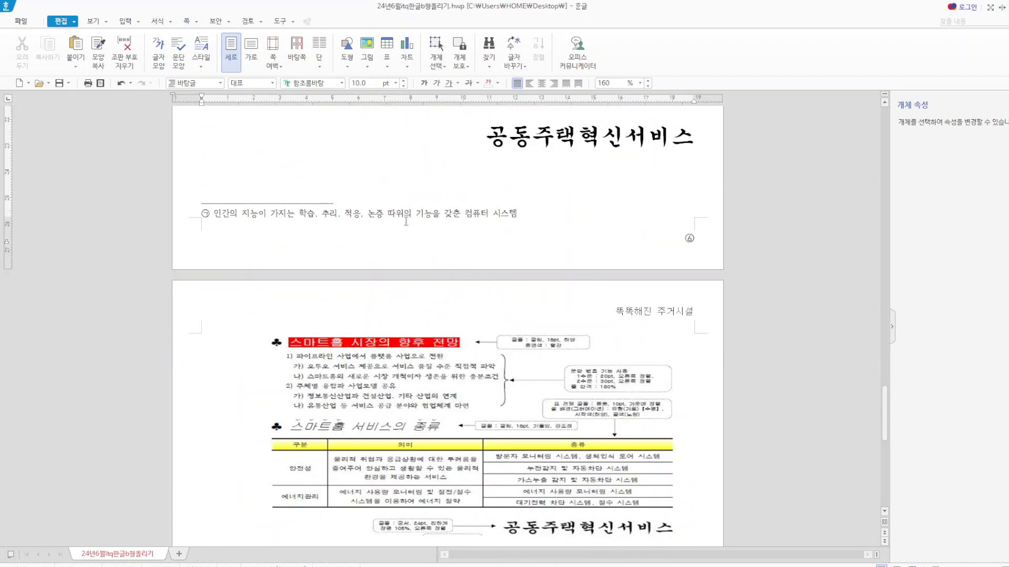
pyautogui.scroll(-10, 406, 222)
pyautogui.scroll(7, 569, 259)
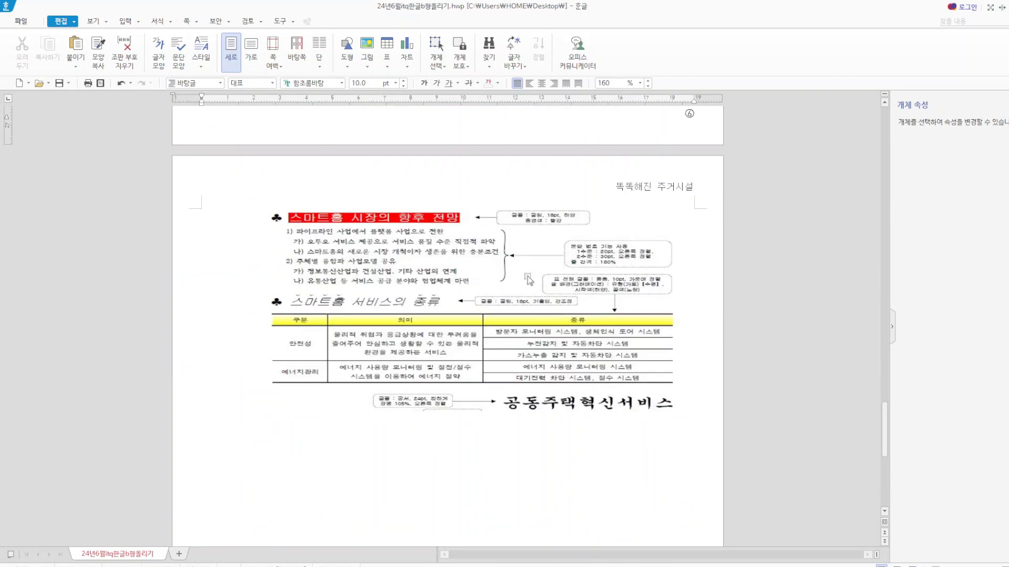
pyautogui.click(527, 280)
pyautogui.press('Delete')
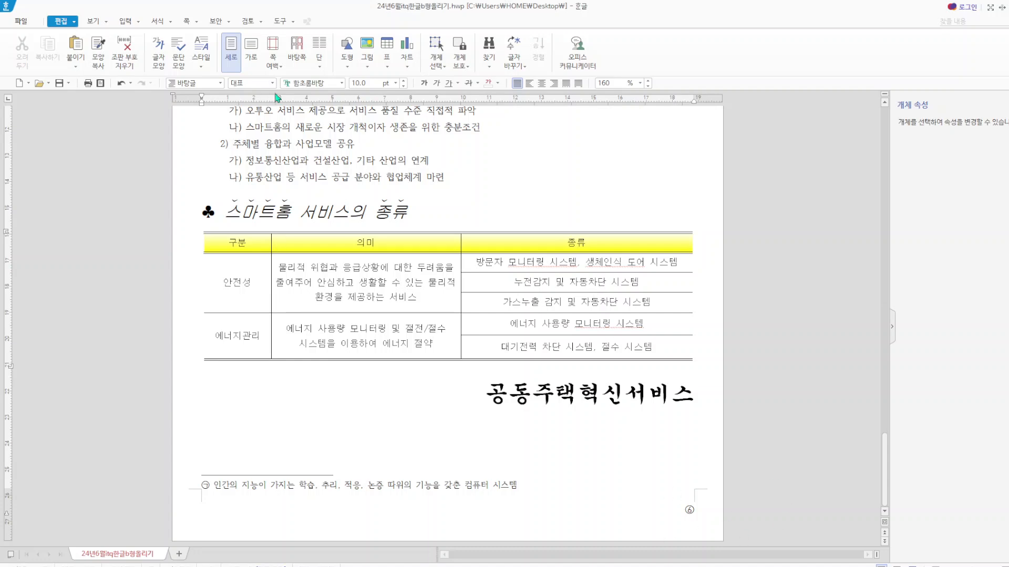
# - Insert page numbers at the bottom right of the page in the ①,②,③ style, without dashes
pyautogui.click(199, 22)
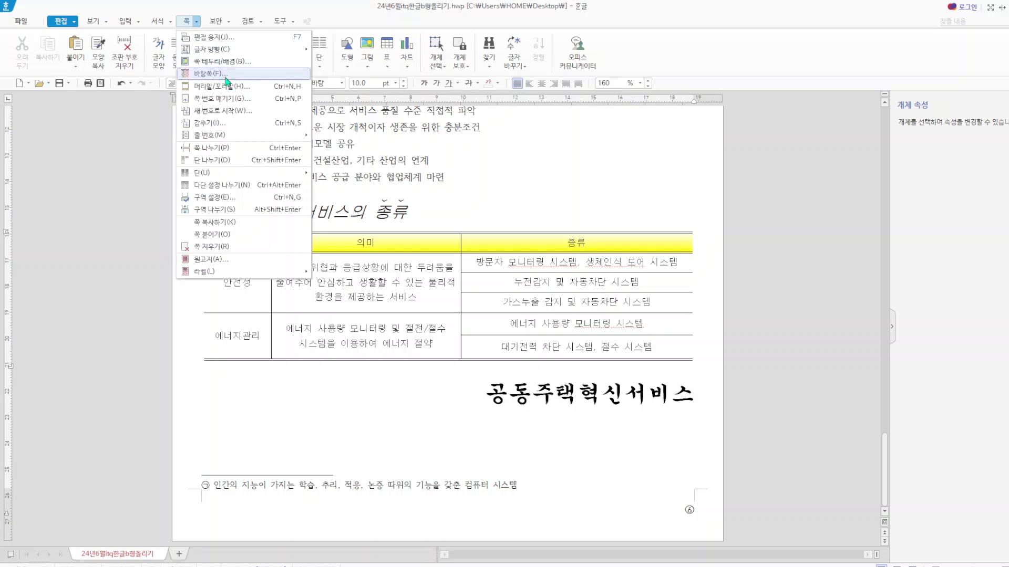
pyautogui.click(229, 100)
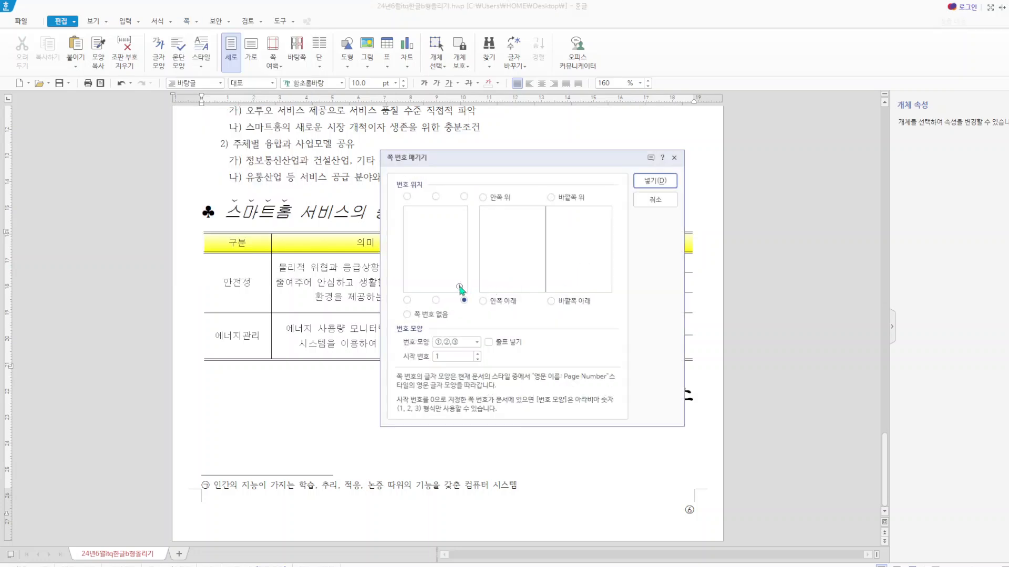
pyautogui.click(496, 345)
pyautogui.click(488, 343)
pyautogui.click(647, 184)
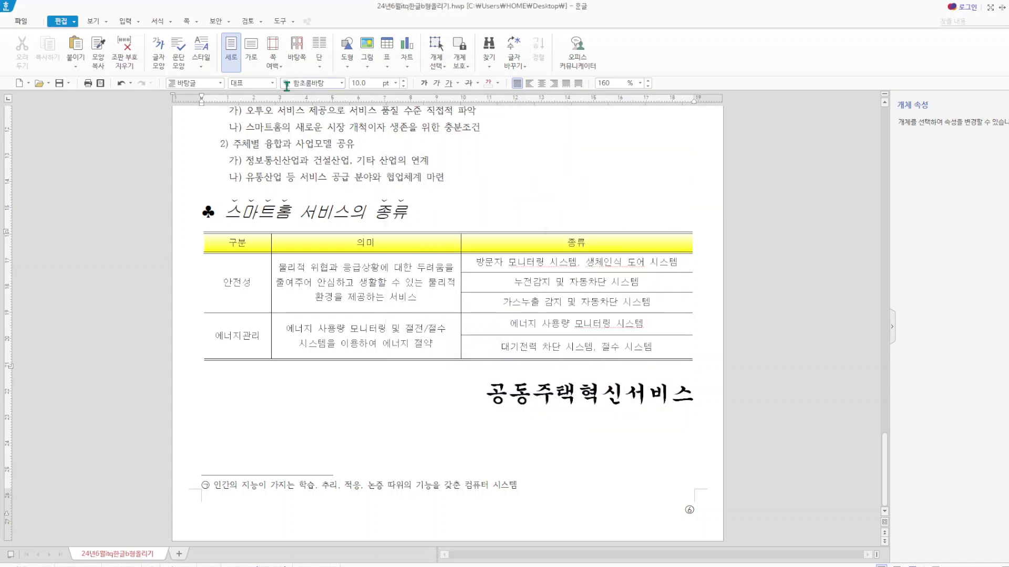
# - Restart the page numbering on this page with start number 6
pyautogui.click(199, 23)
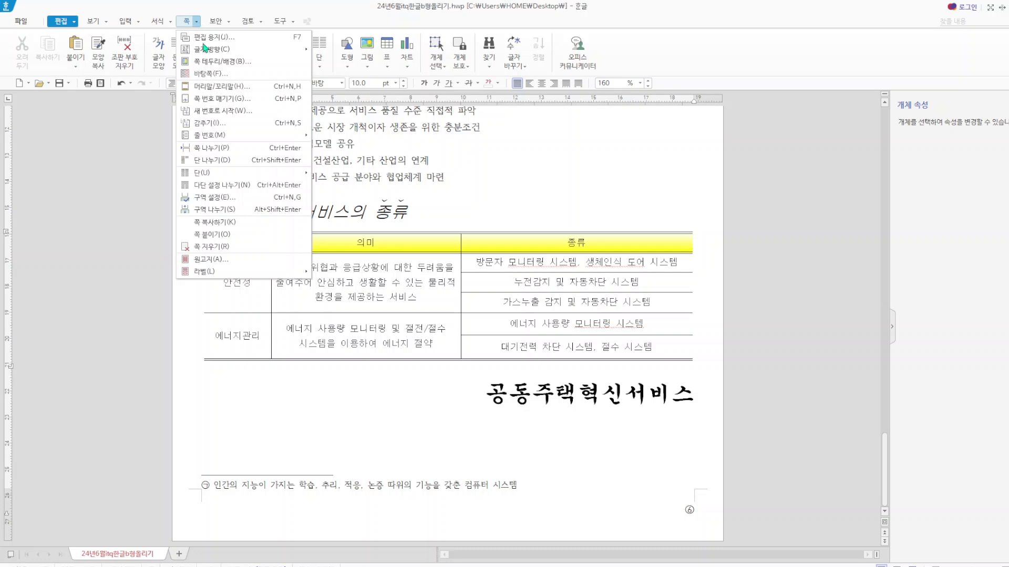
pyautogui.click(216, 110)
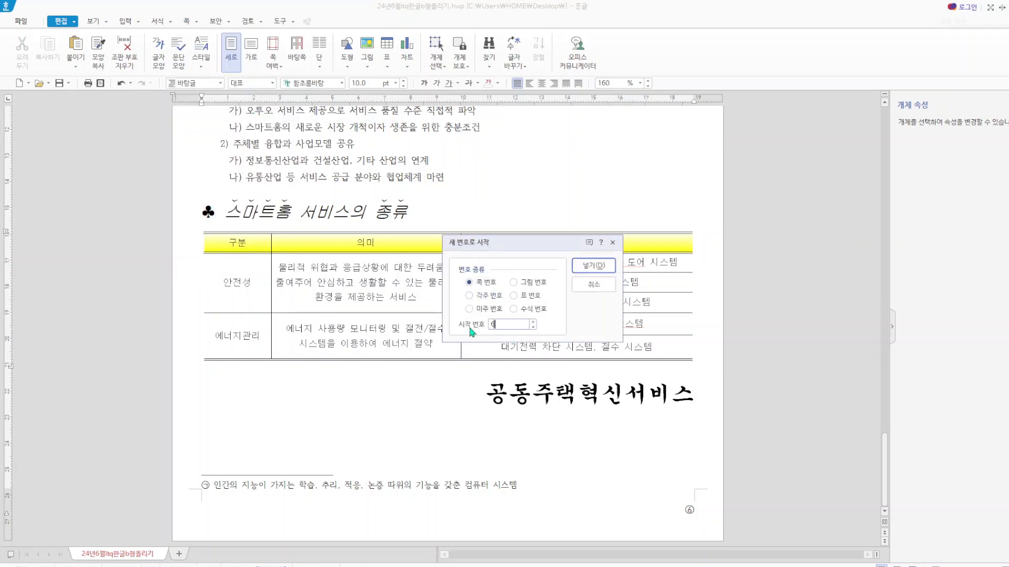
pyautogui.click(600, 267)
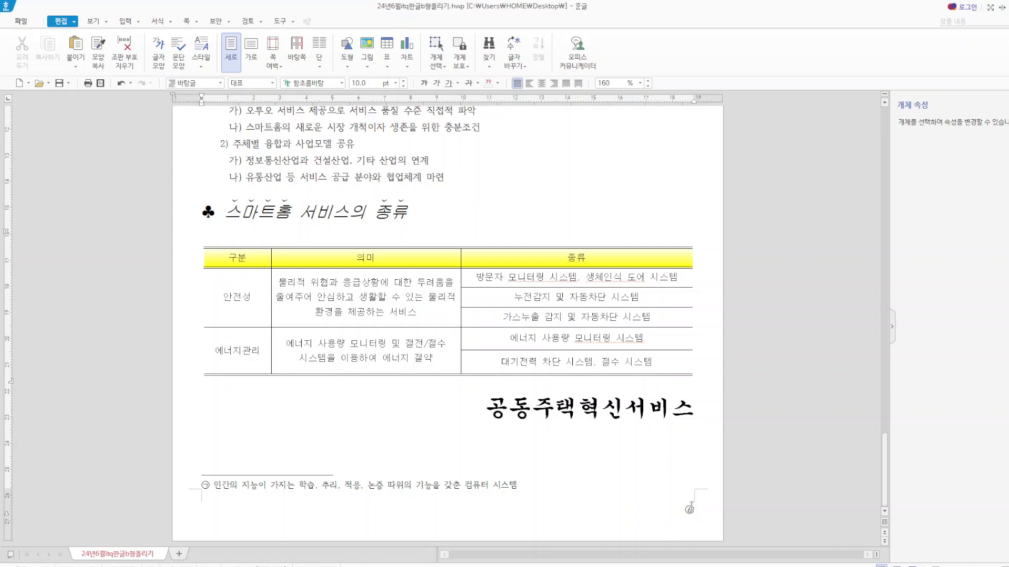
# - Place the cursor at the start of the 4차산업혁명과 주거 공간 title and delete the existing 스마트홈 bookmark
pyautogui.scroll(5, 524, 415)
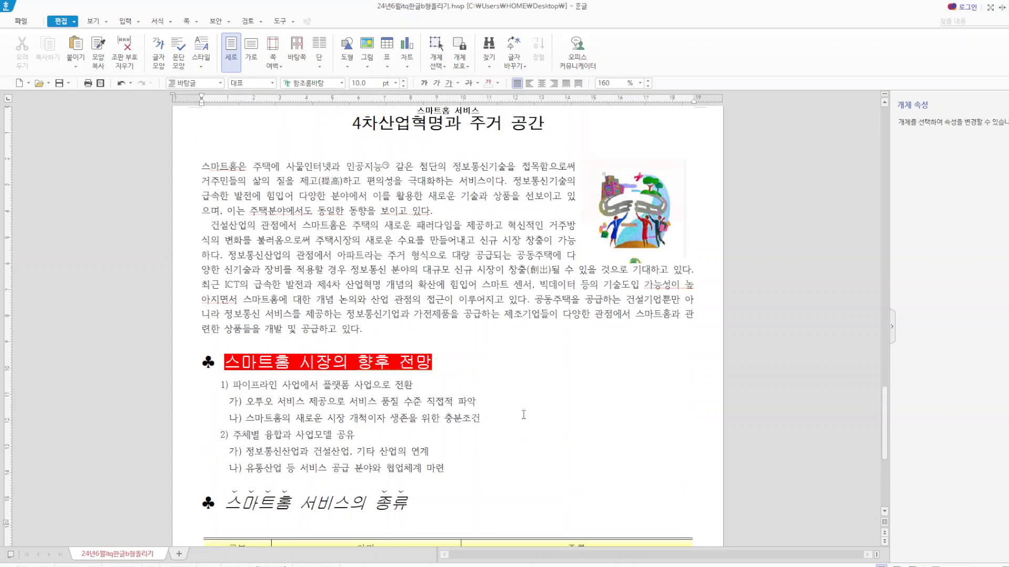
pyautogui.scroll(3, 583, 241)
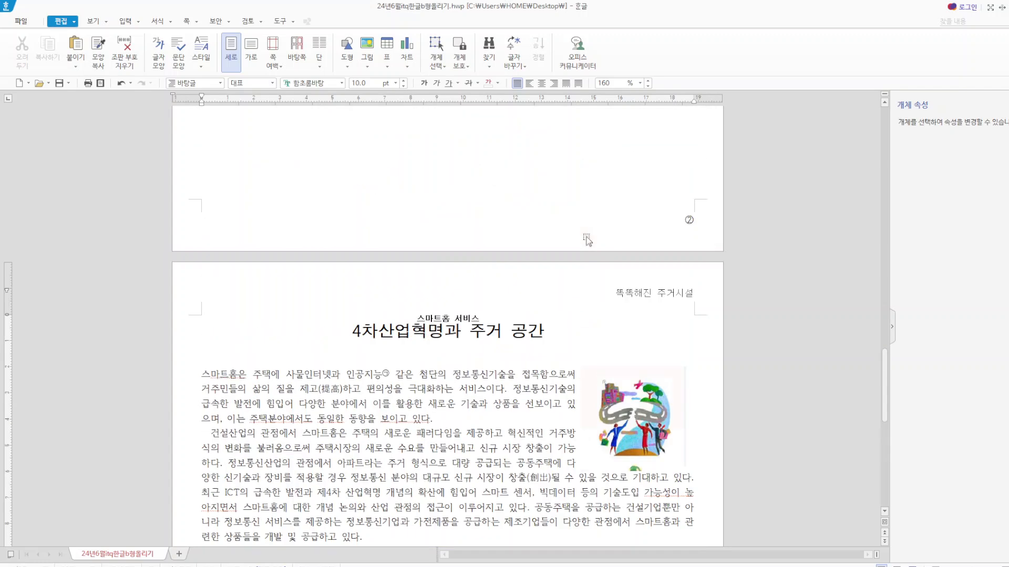
pyautogui.click(355, 331)
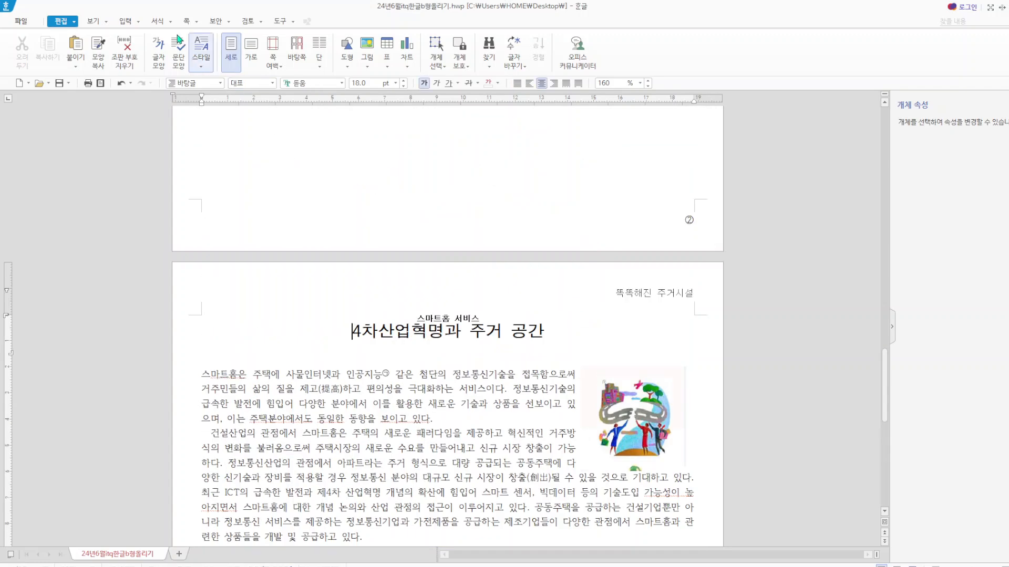
pyautogui.click(140, 22)
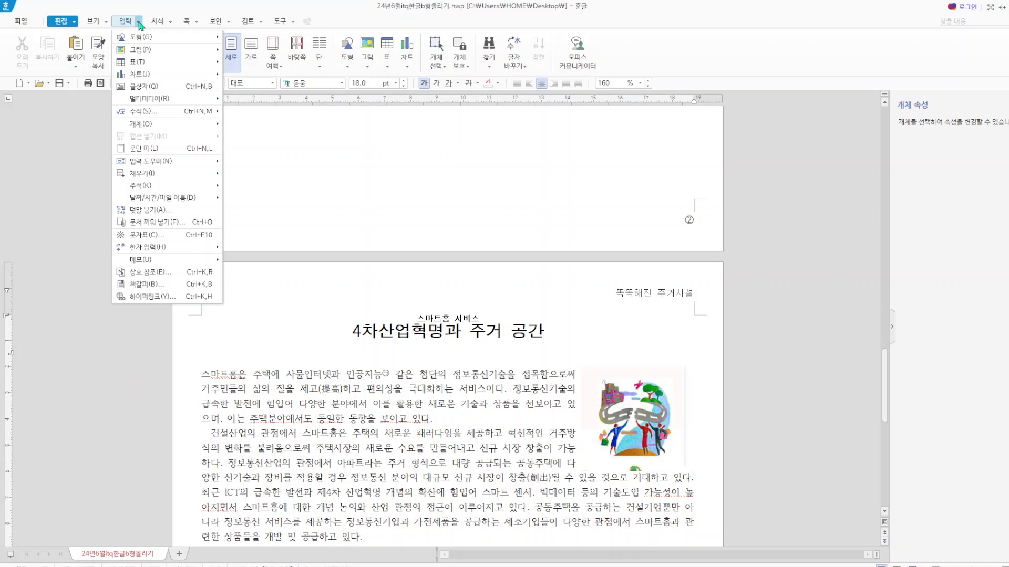
pyautogui.click(163, 285)
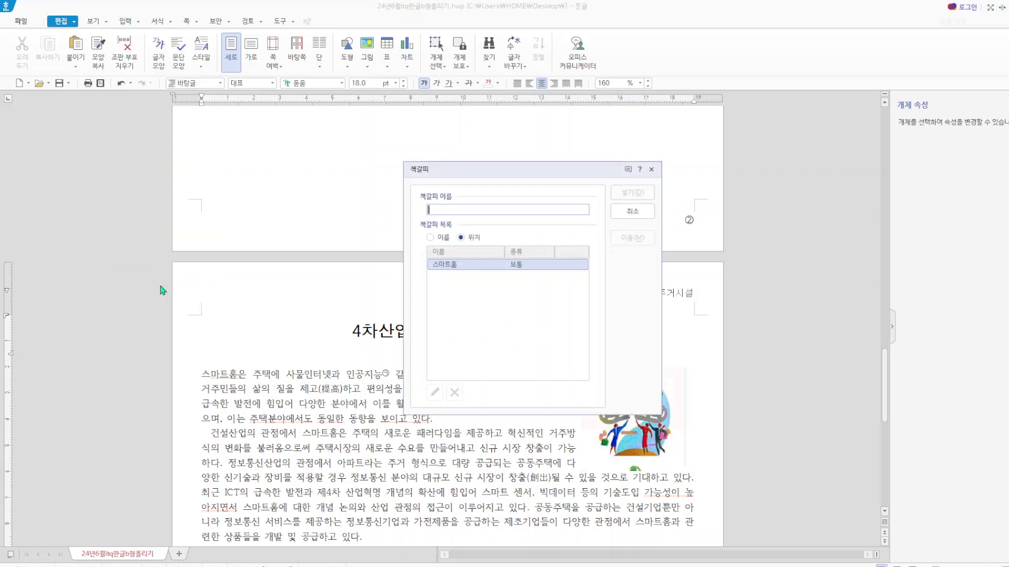
pyautogui.click(456, 267)
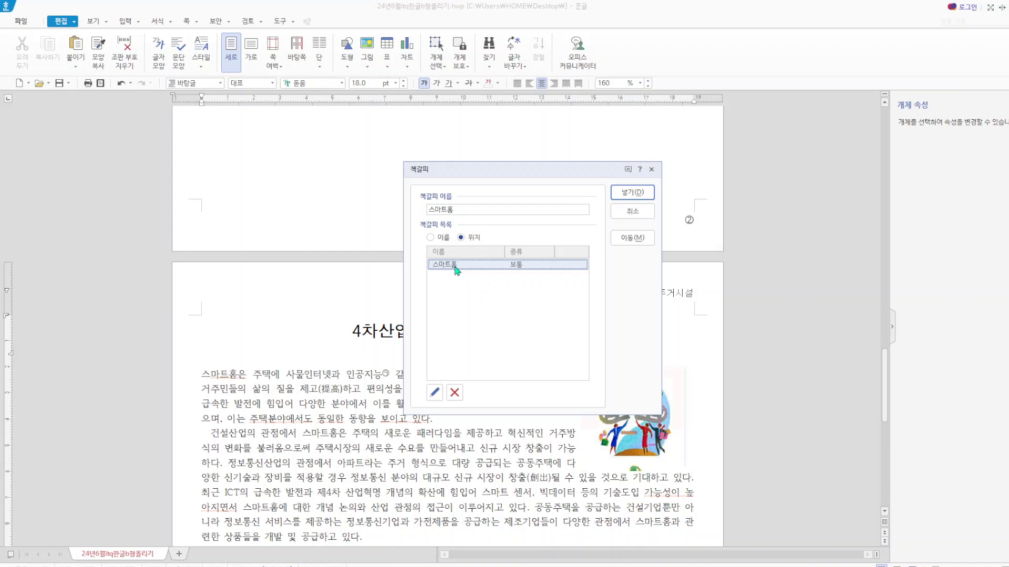
pyautogui.click(639, 194)
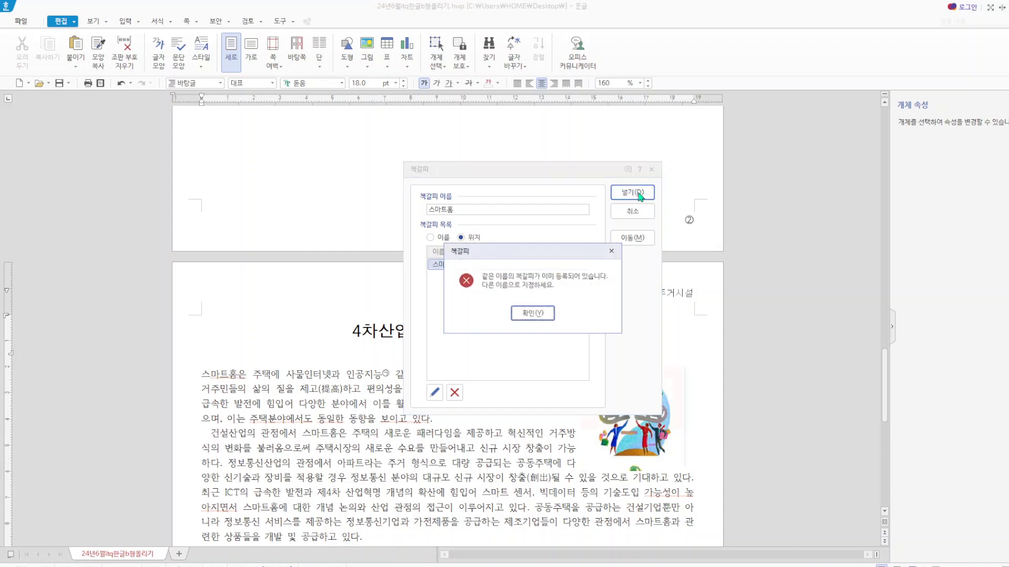
pyautogui.click(552, 314)
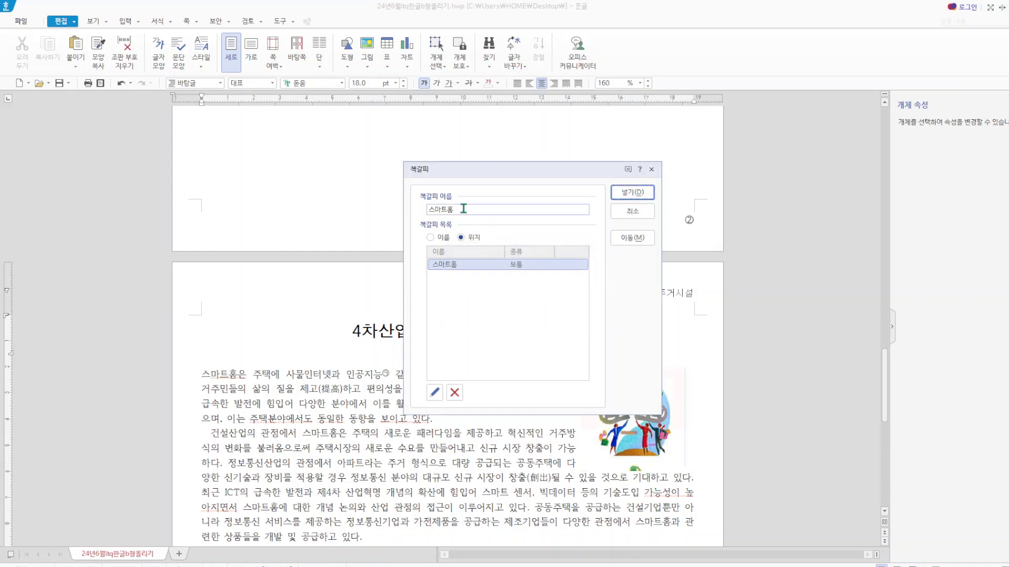
pyautogui.click(455, 395)
pyautogui.click(507, 313)
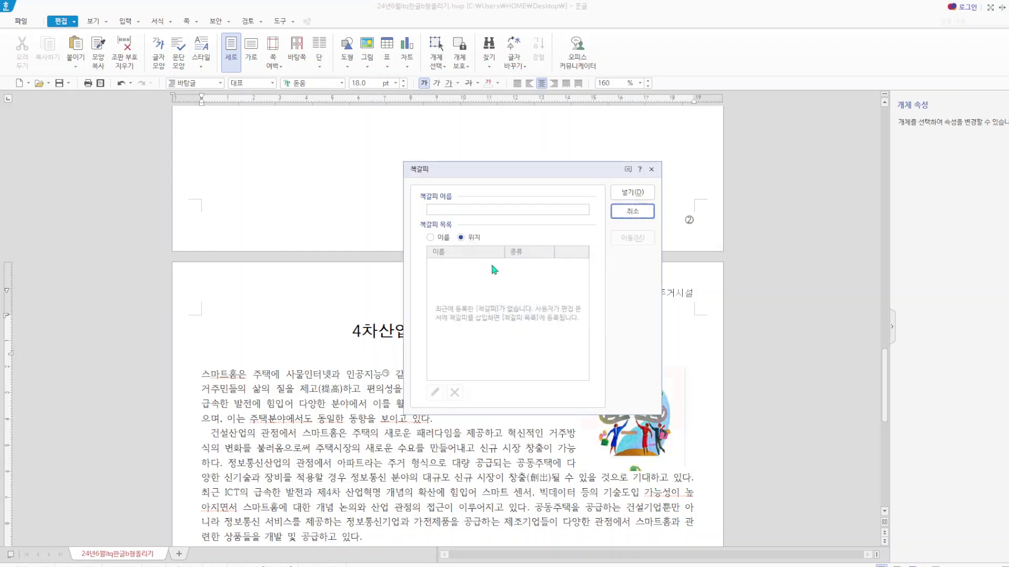
# - Insert a bookmark named 스마트홈 at the start of the 4차산업혁명과 주거 공간 title
pyautogui.click(436, 212)
pyautogui.write('스마트홈')
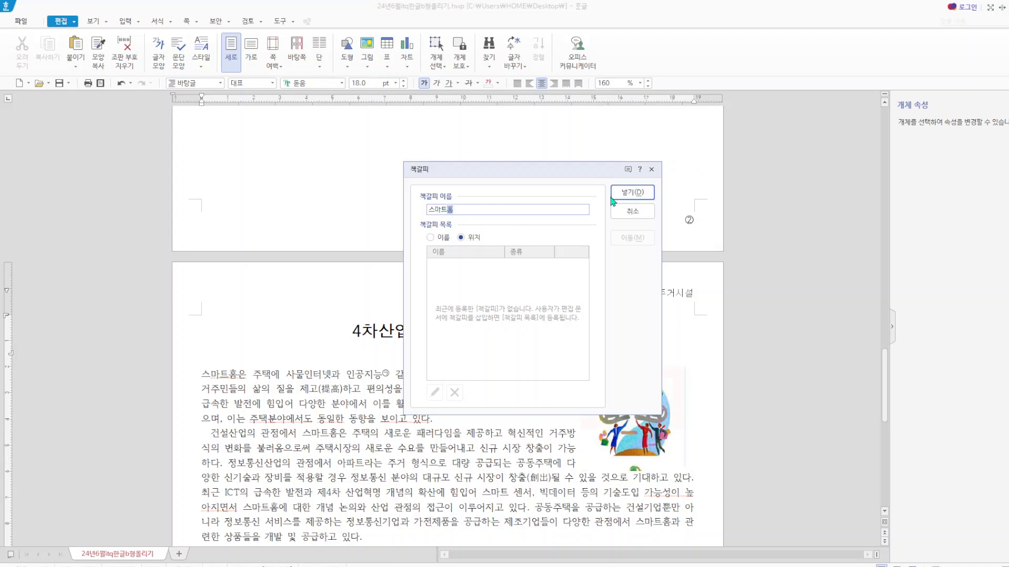
pyautogui.click(635, 193)
# - Hyperlink the red 스마트홈 word art to the 스마트홈 bookmark in the current document and follow the link to test it
pyautogui.scroll(10, 435, 265)
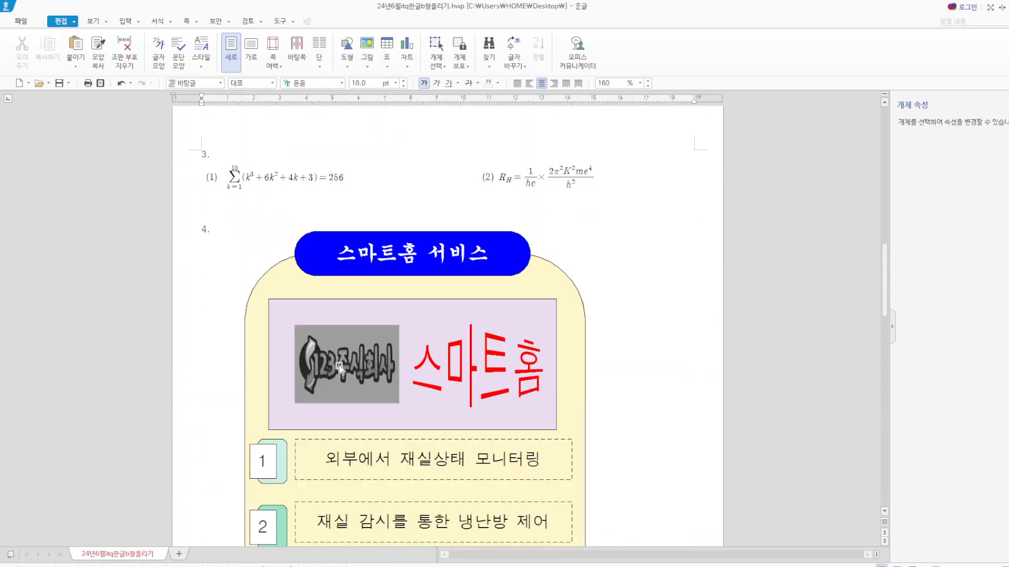
pyautogui.click(481, 366)
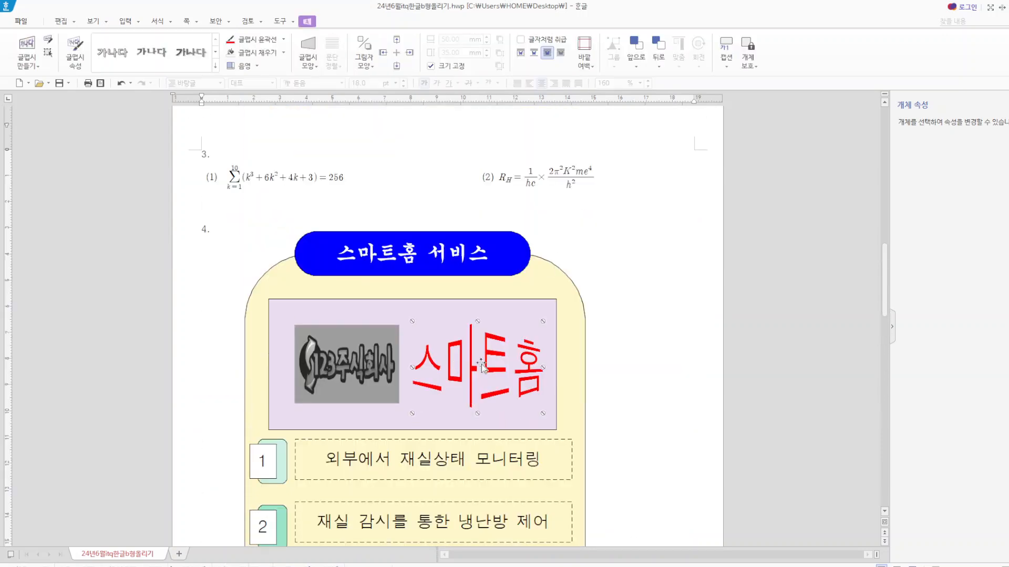
pyautogui.rightClick(482, 368)
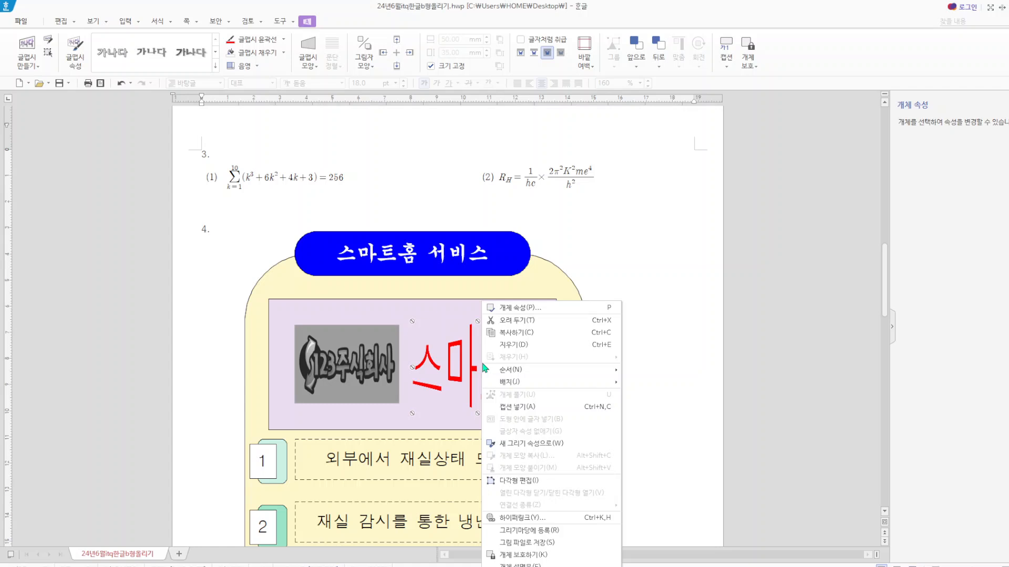
pyautogui.click(529, 519)
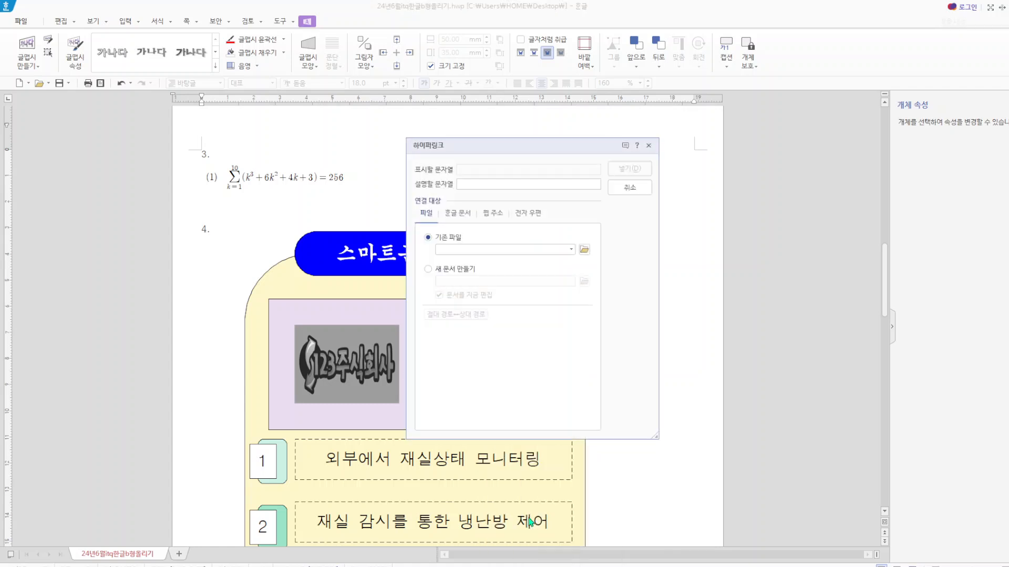
pyautogui.click(458, 213)
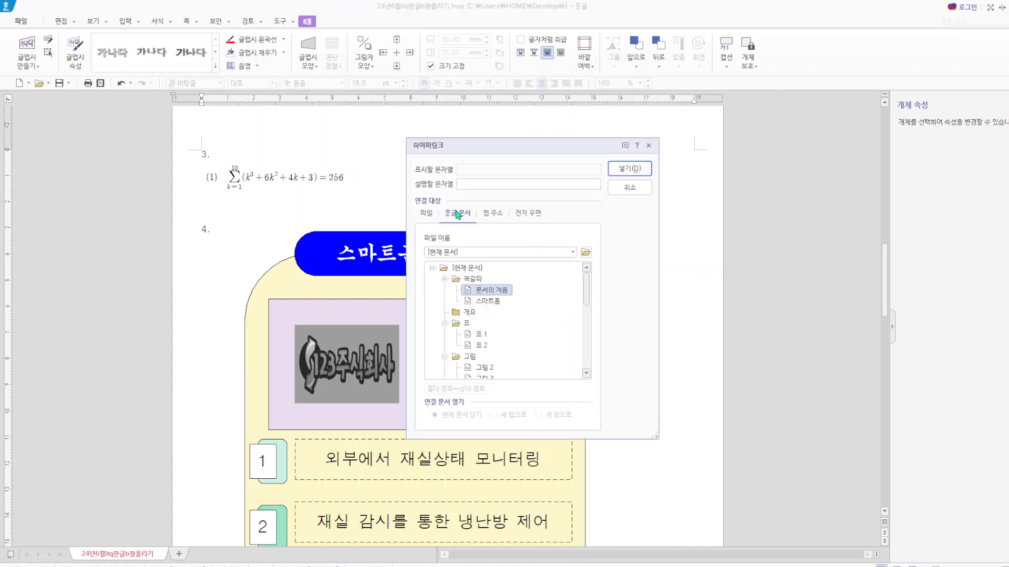
pyautogui.click(482, 301)
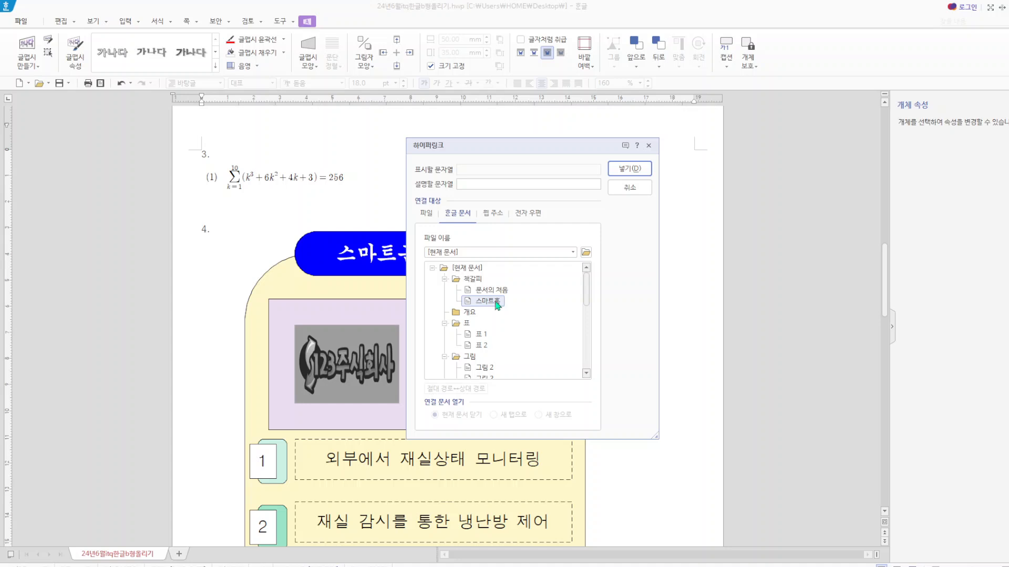
pyautogui.click(630, 169)
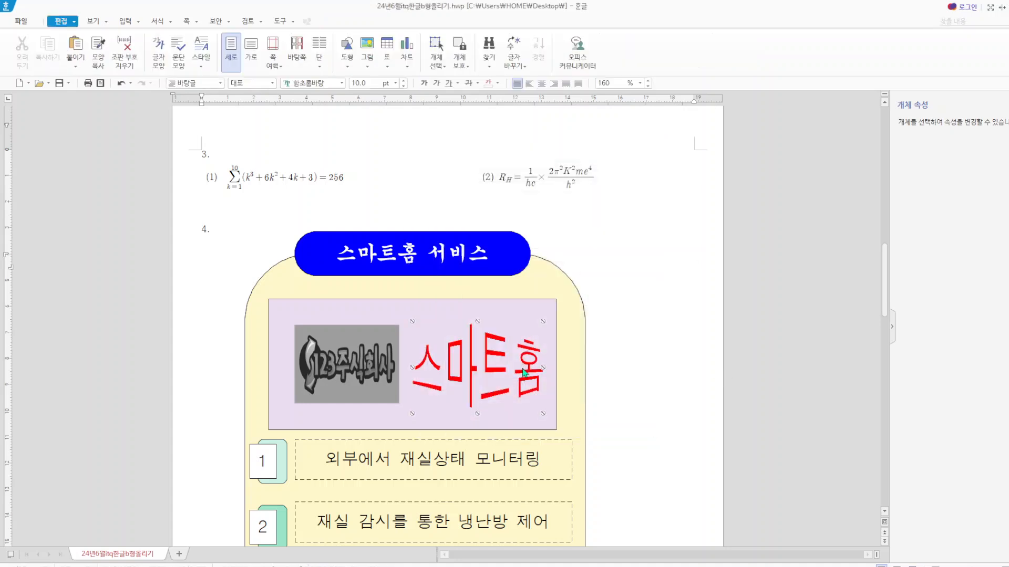
pyautogui.rightClick(523, 372)
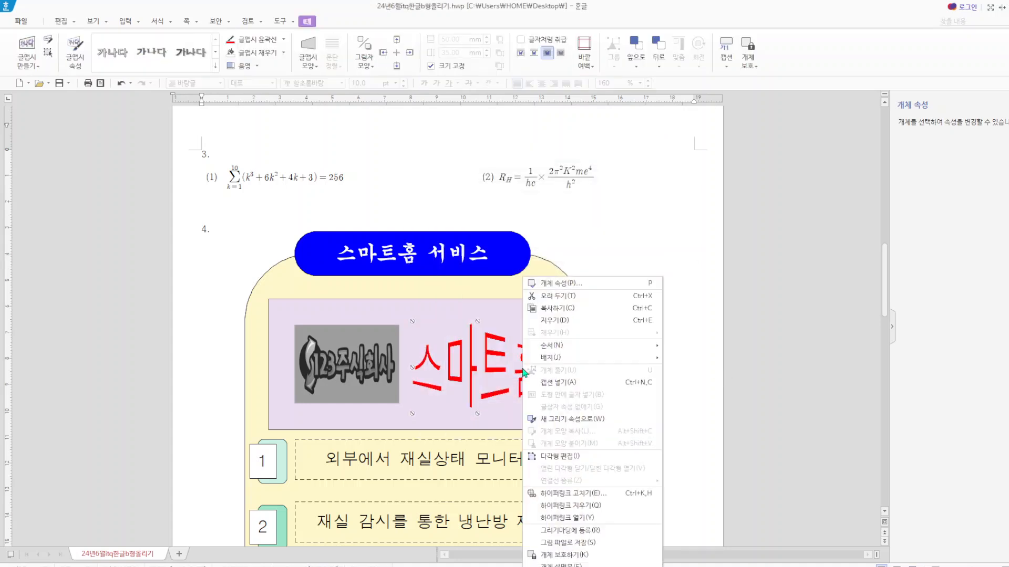
pyautogui.click(588, 518)
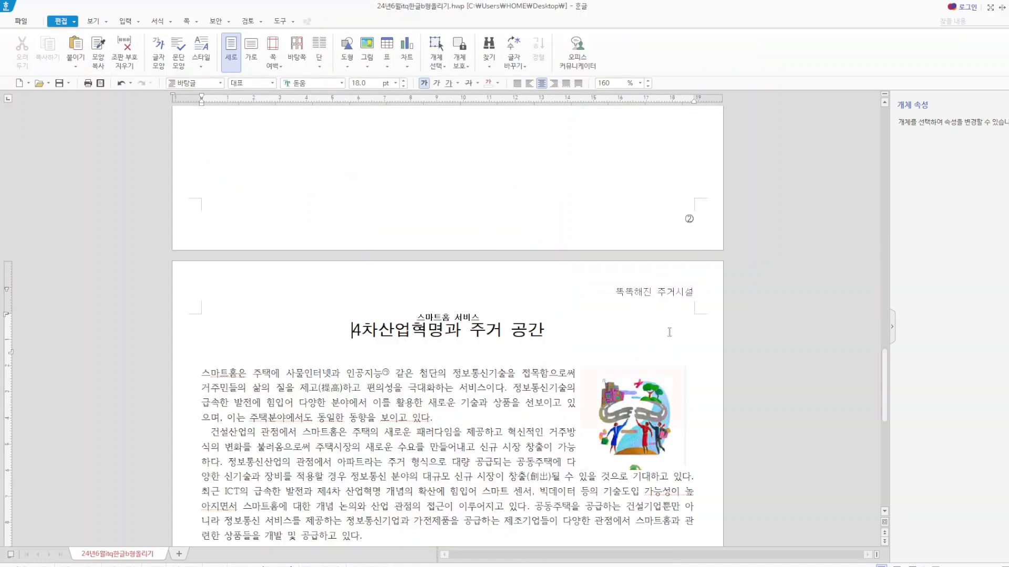
# - Hyperlink the gray logo picture beside the word art to the 스마트홈 bookmark in the current document and test the link
pyautogui.scroll(10, 670, 332)
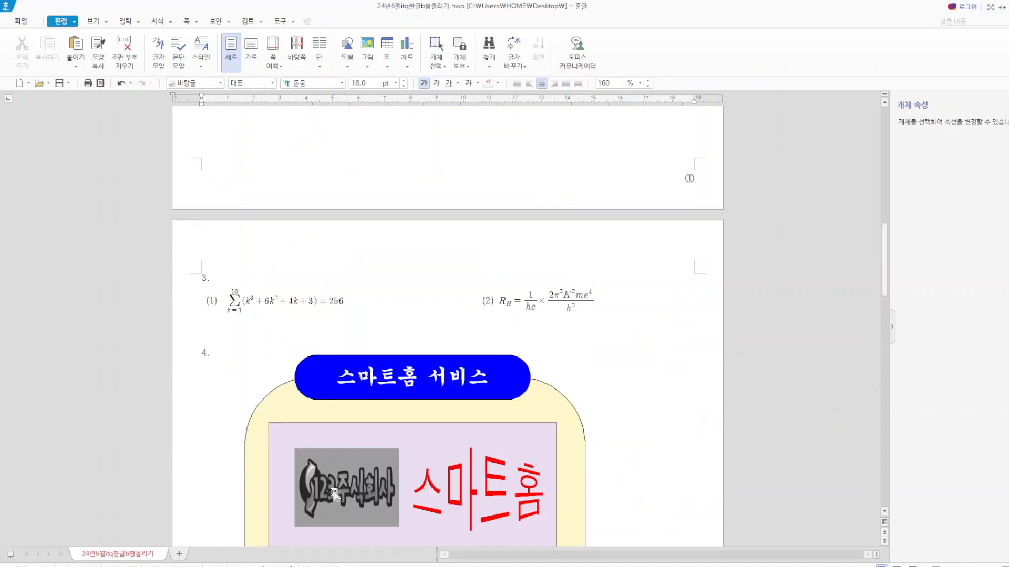
pyautogui.click(334, 494)
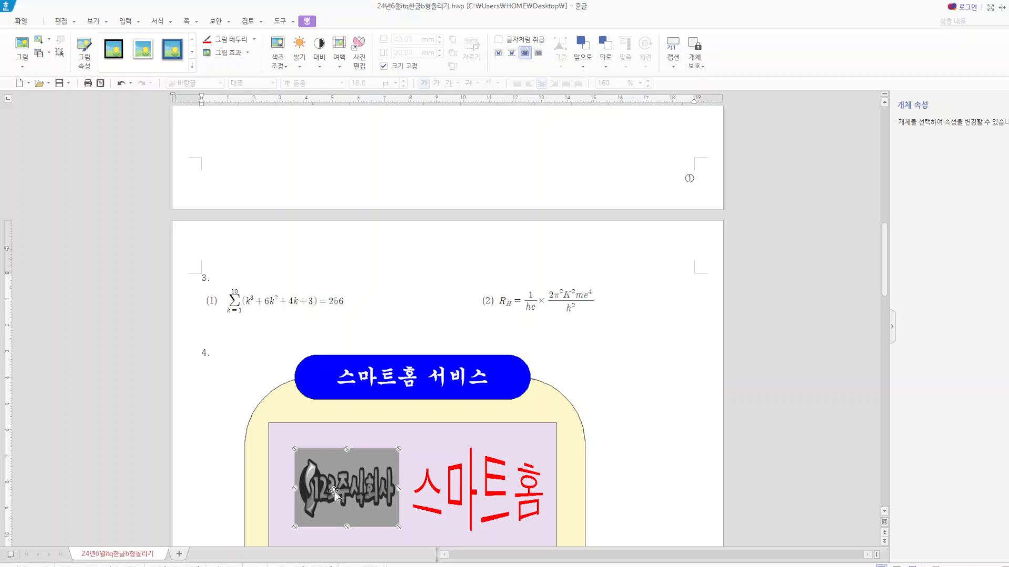
pyautogui.rightClick(335, 495)
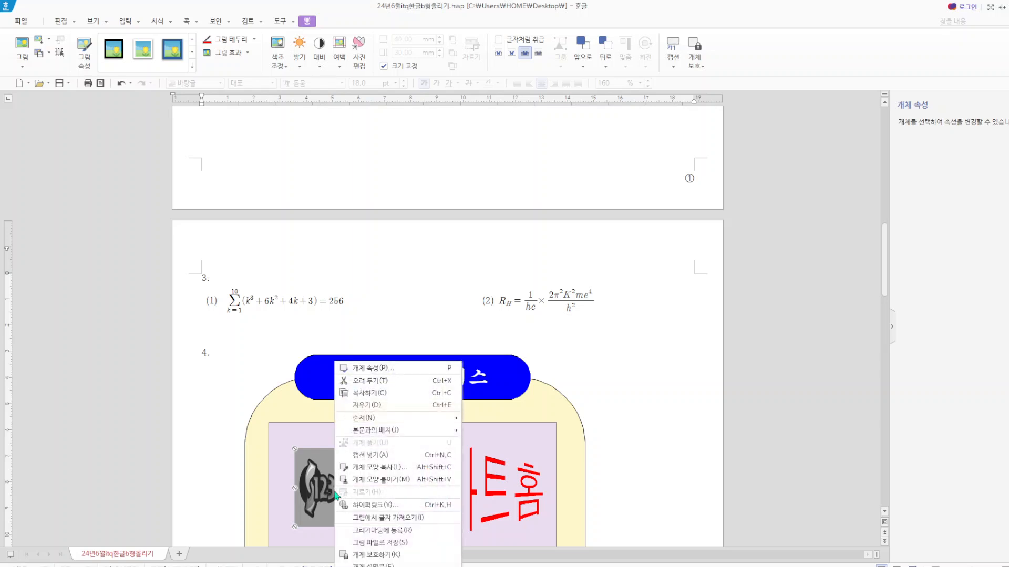
pyautogui.click(371, 504)
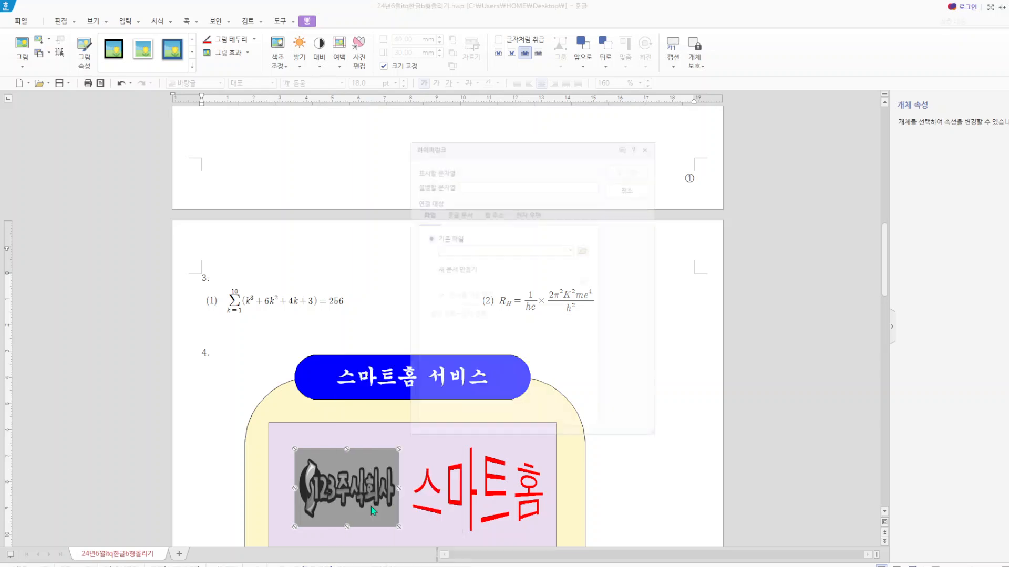
pyautogui.click(457, 213)
pyautogui.click(494, 302)
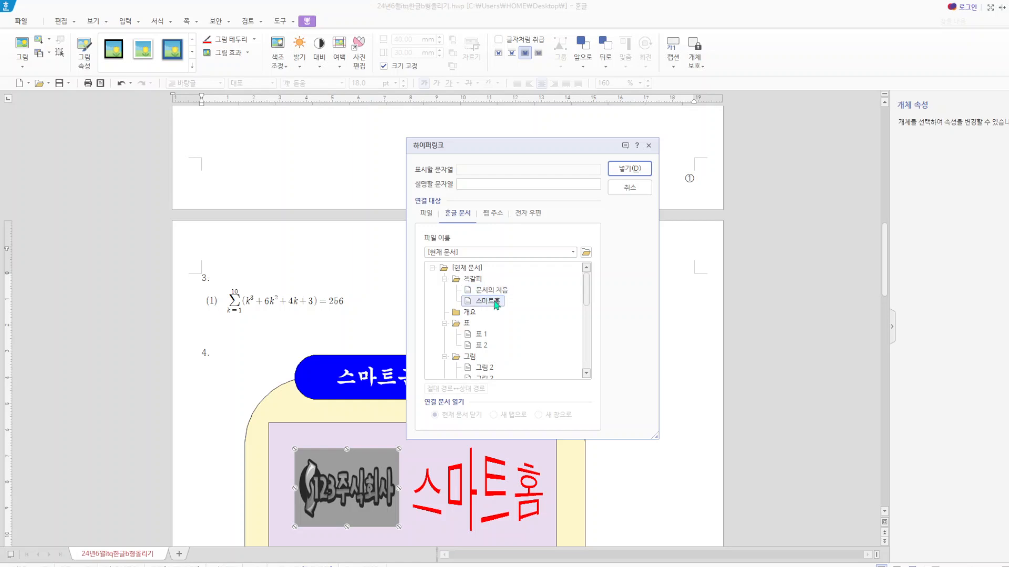
pyautogui.click(625, 169)
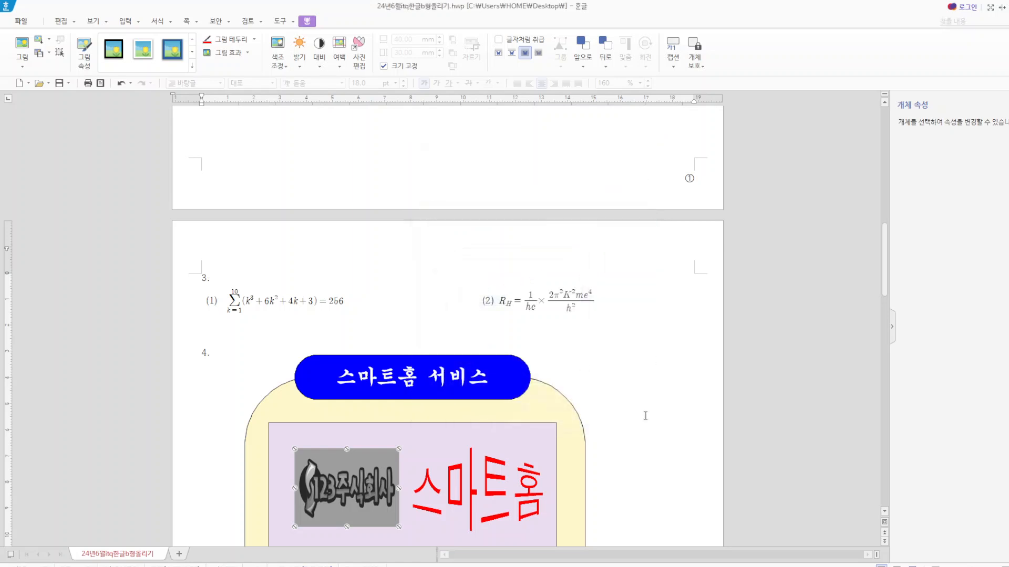
pyautogui.press('Escape')
pyautogui.rightClick(324, 486)
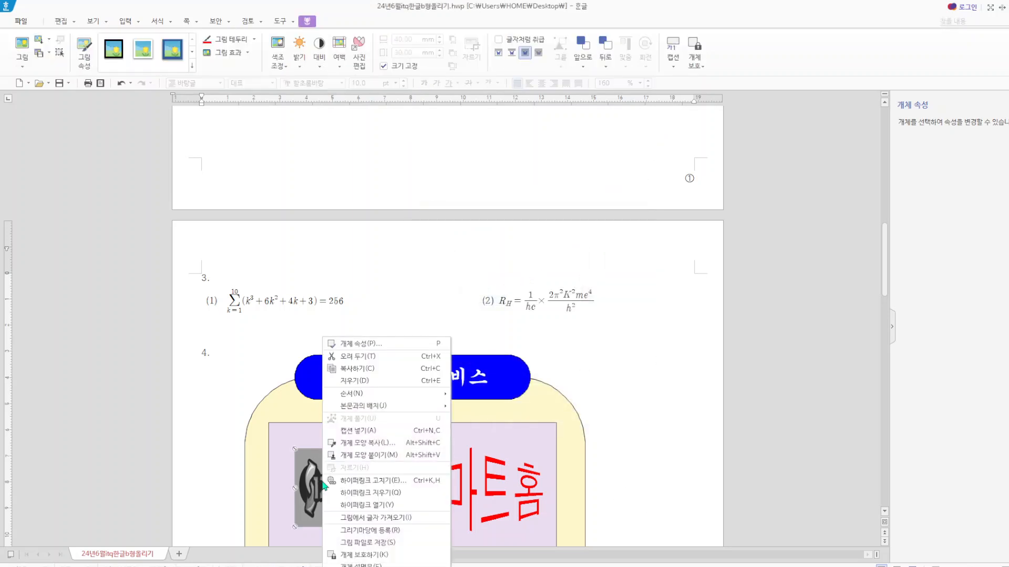
pyautogui.click(363, 505)
# - Review the finished pages from the numbered items, table and chart through the equations and diagram to the 4차산업혁명과 주거 공간 page
pyautogui.scroll(20, 348, 349)
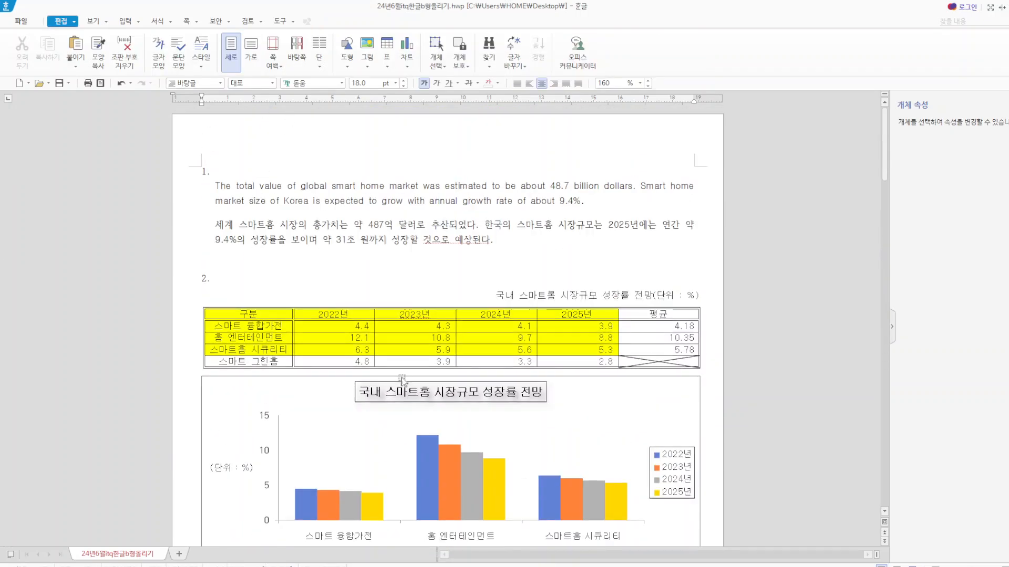
pyautogui.scroll(-12, 567, 378)
pyautogui.scroll(-3, 595, 416)
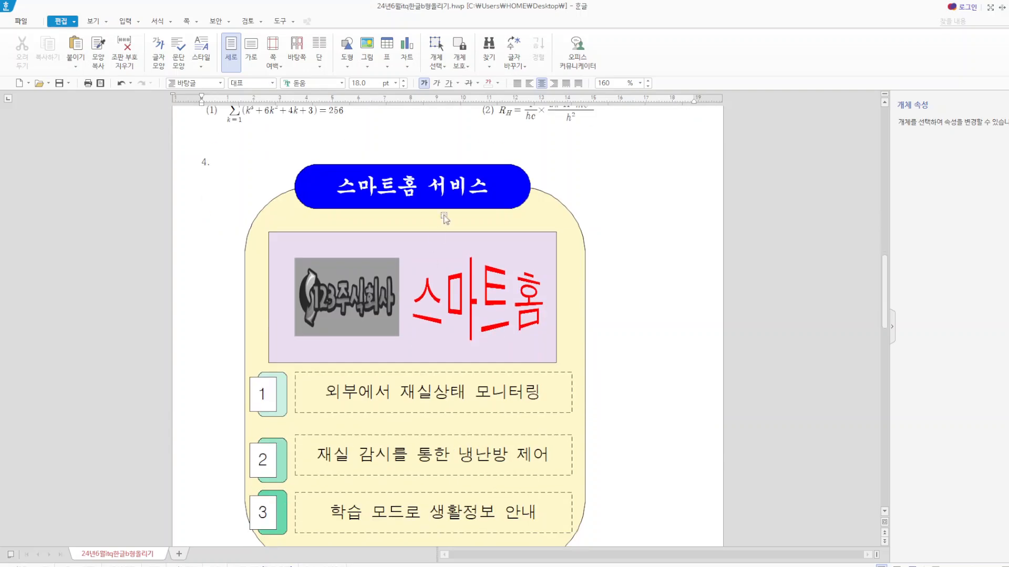
pyautogui.scroll(10, 547, 329)
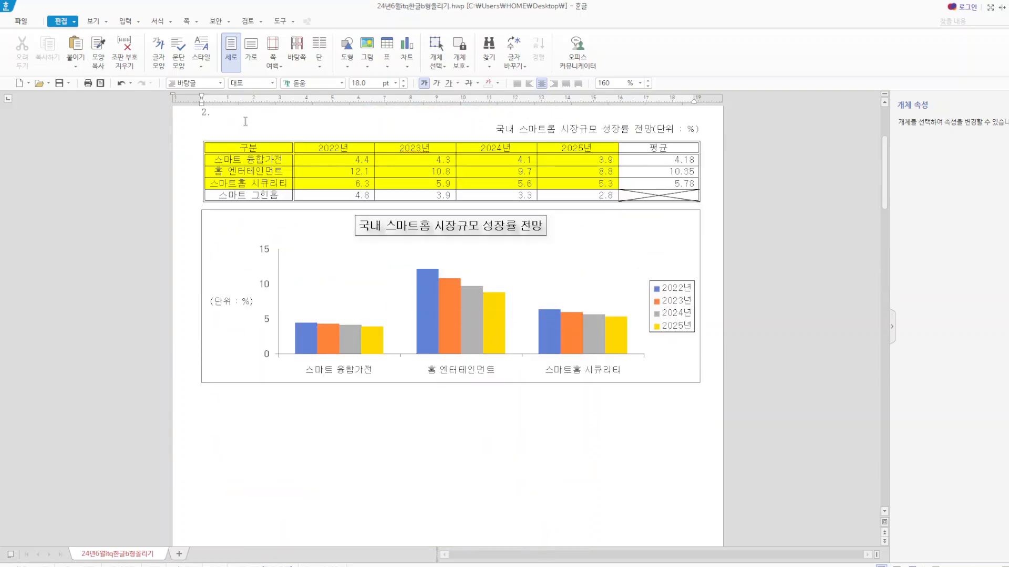
pyautogui.click(245, 121)
pyautogui.scroll(3, 504, 273)
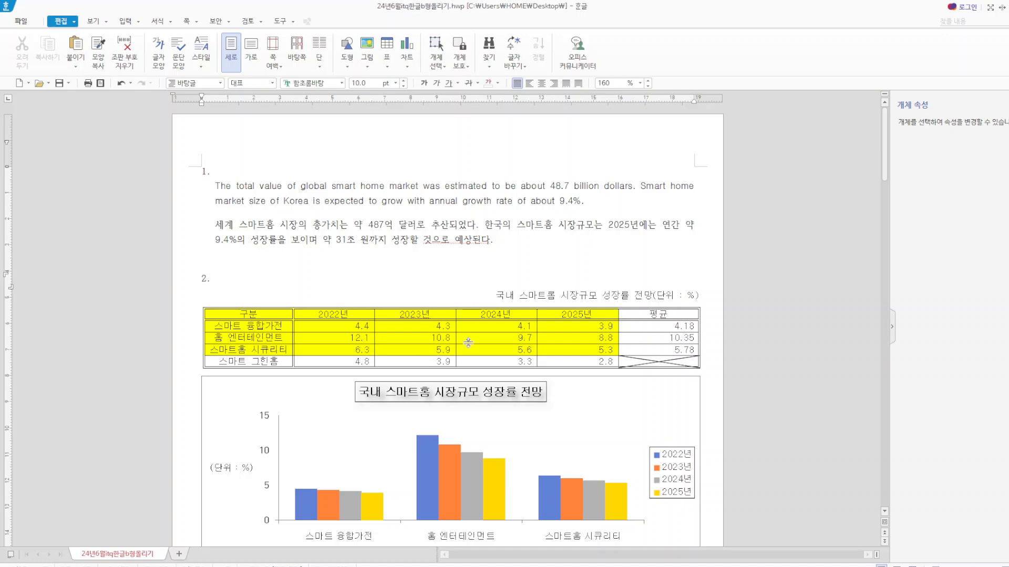
pyautogui.scroll(-15, 484, 428)
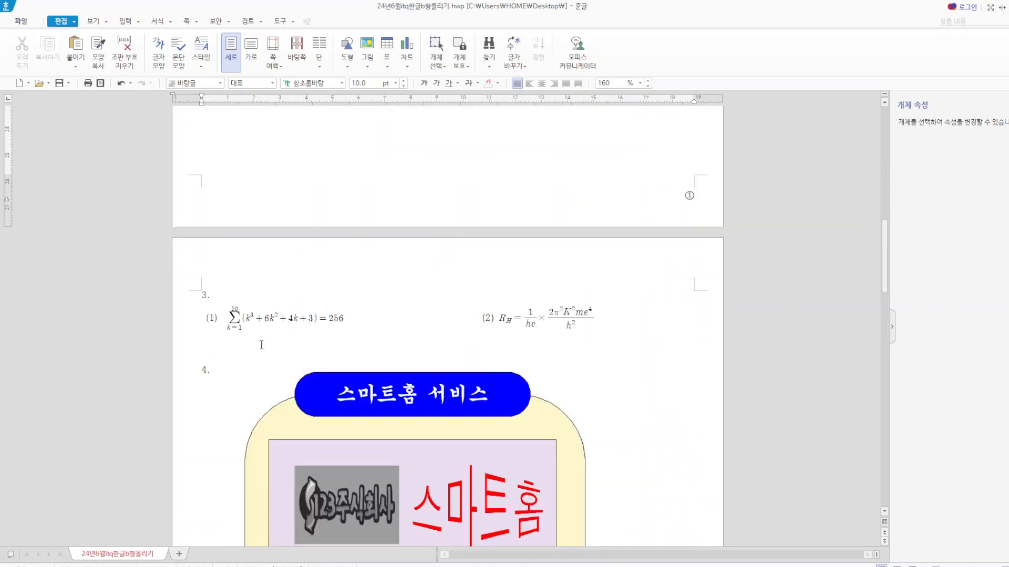
pyautogui.scroll(-3, 520, 319)
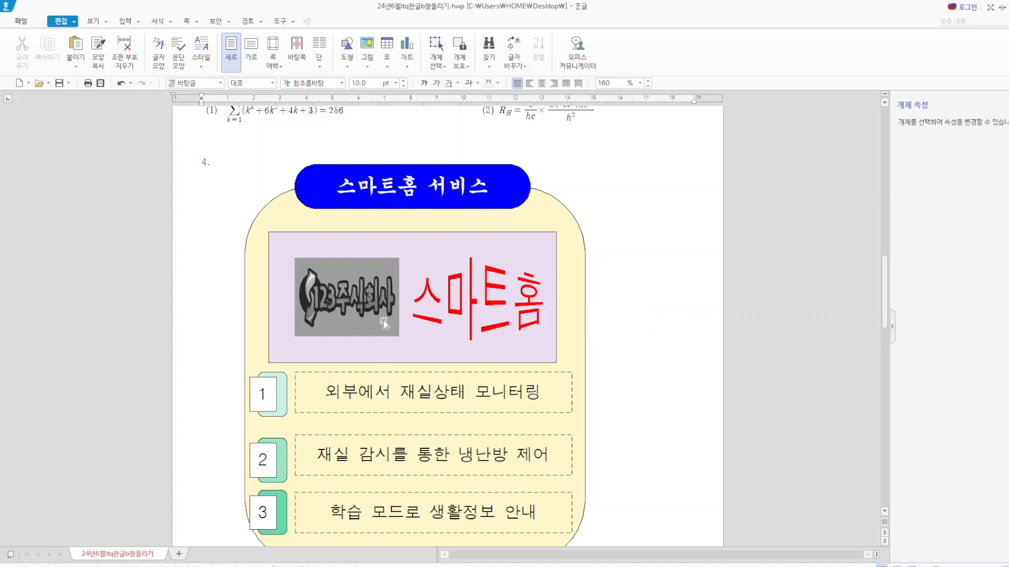
pyautogui.scroll(-2, 388, 297)
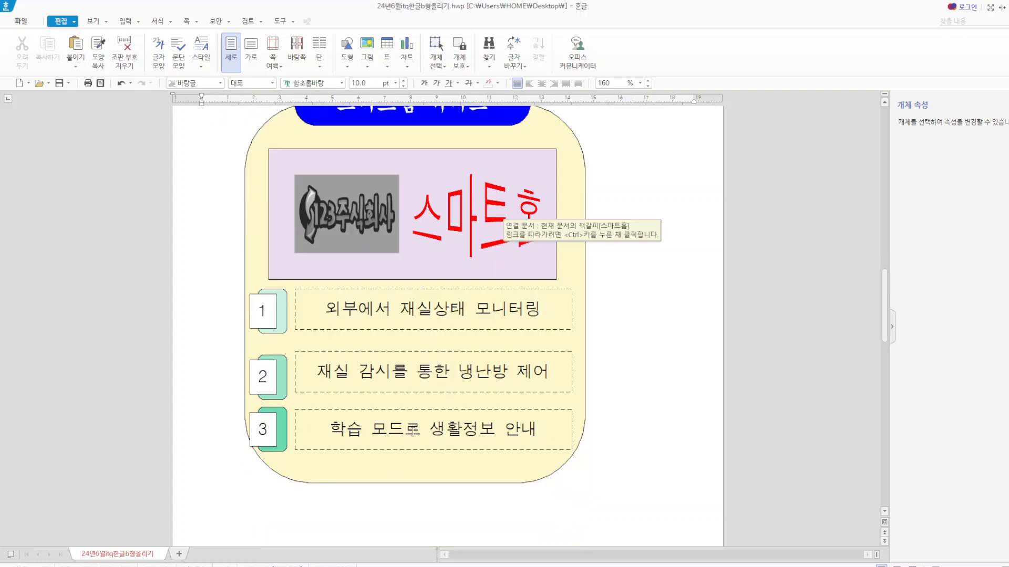
pyautogui.scroll(-8, 494, 380)
pyautogui.scroll(-5, 494, 379)
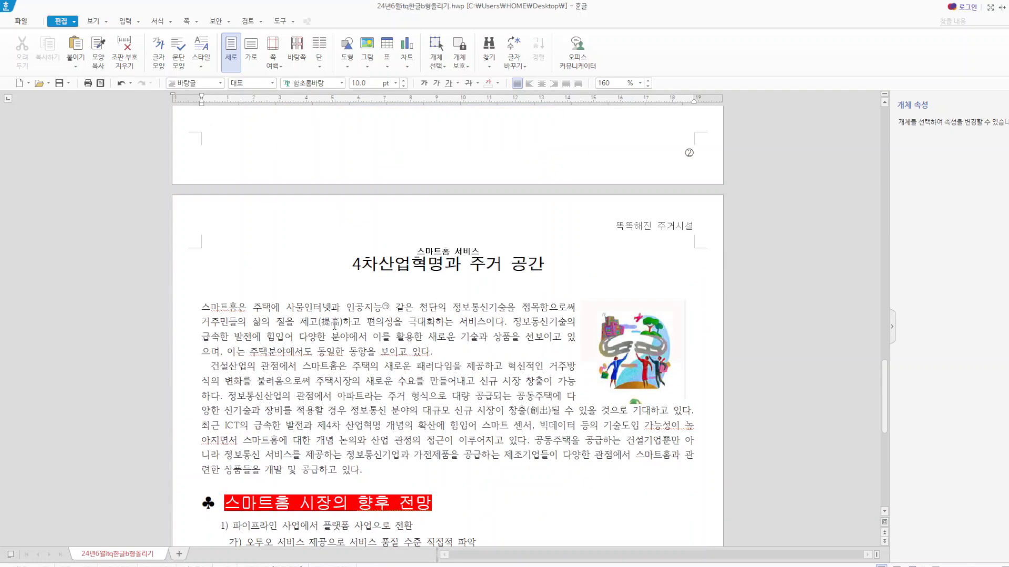
pyautogui.click(210, 308)
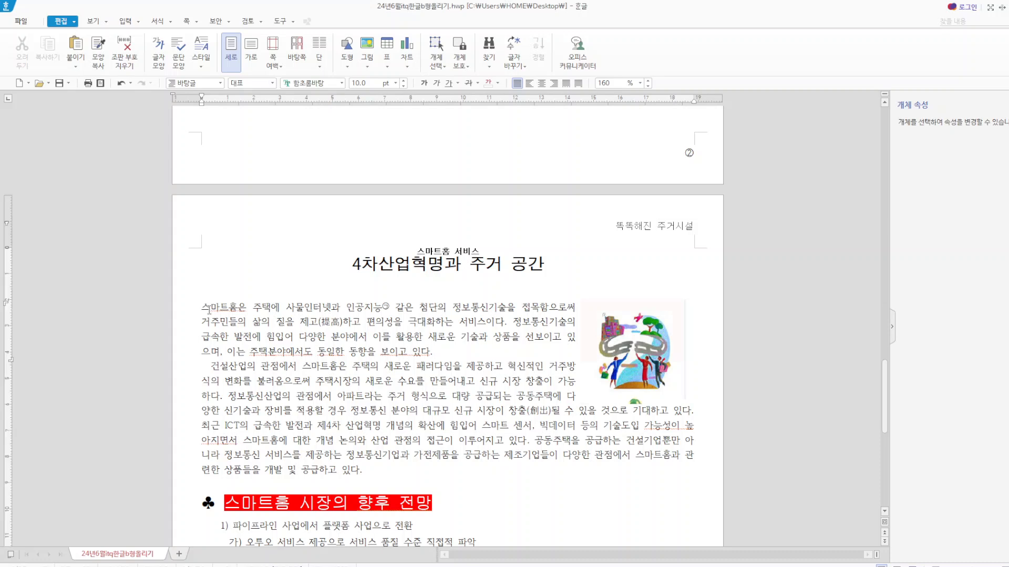
# - Decorate the first letter of the 스마트홈은 body paragraph as a two-line drop cap with a 굴림 font and yellow fill
pyautogui.click(175, 22)
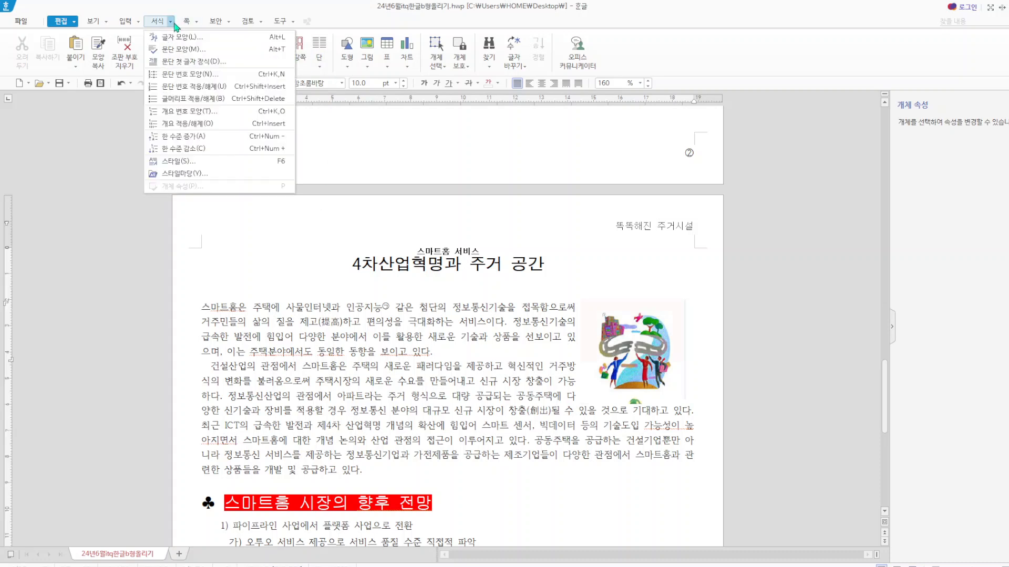
pyautogui.click(197, 62)
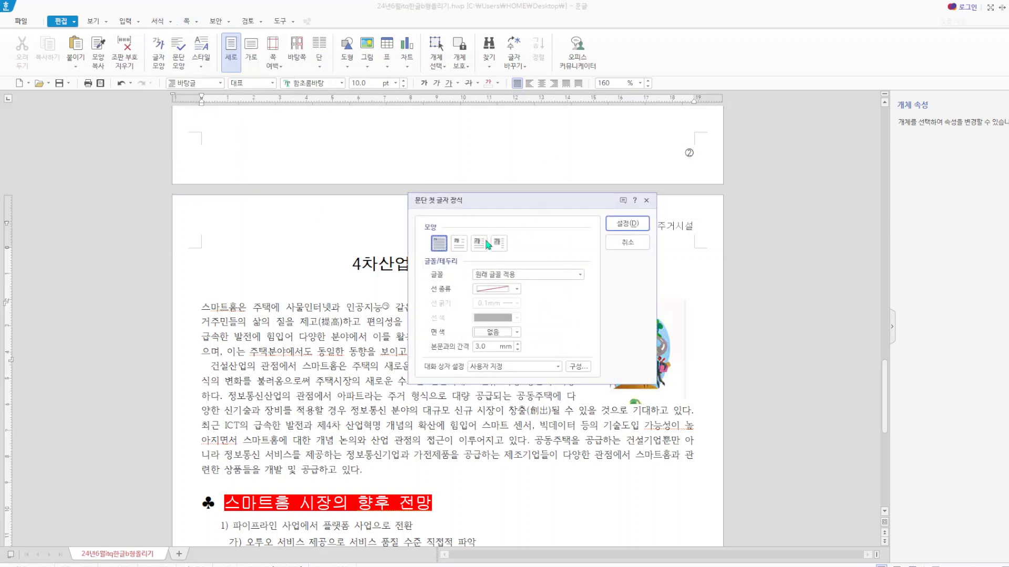
pyautogui.click(459, 243)
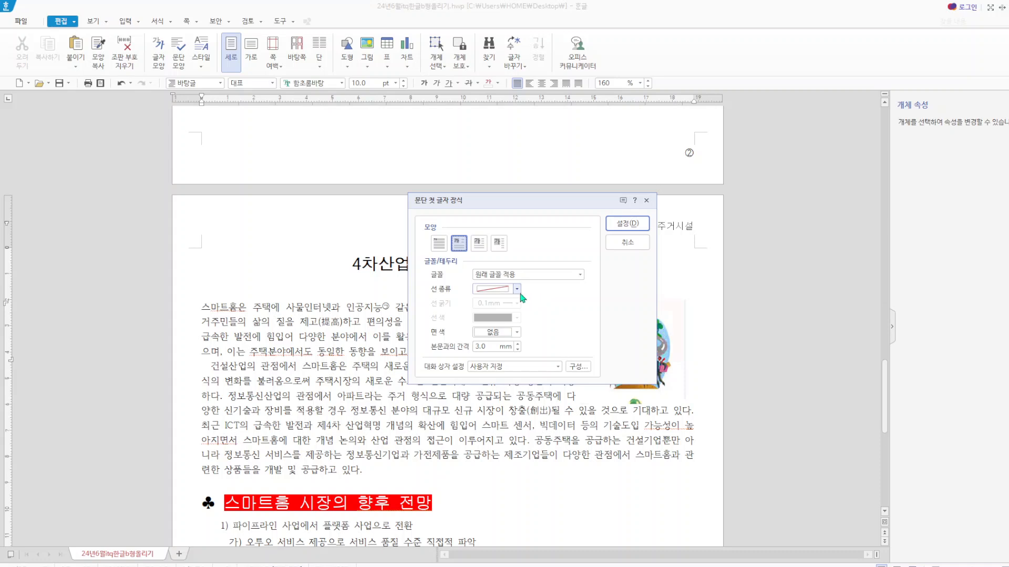
pyautogui.click(517, 332)
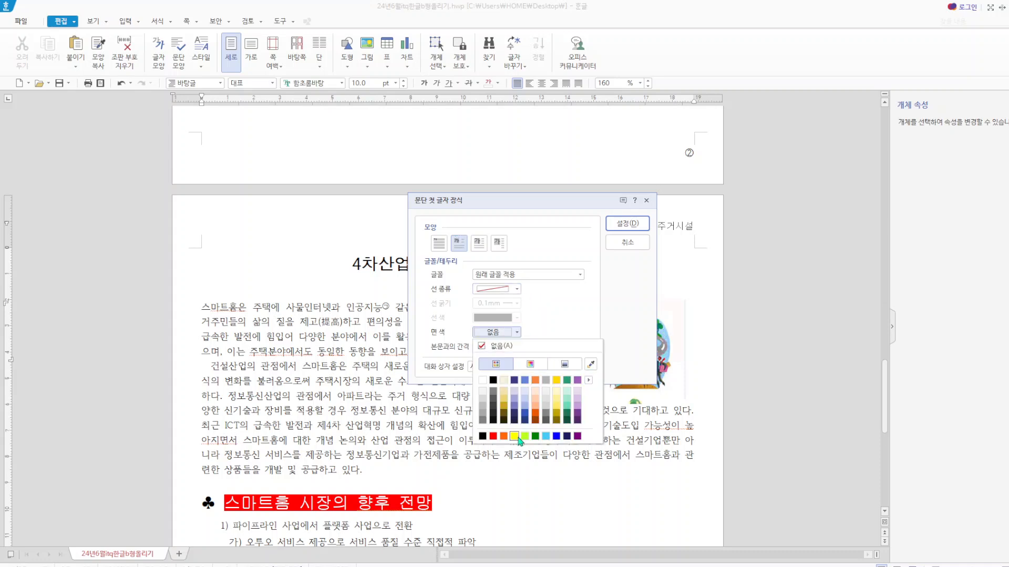
pyautogui.click(514, 436)
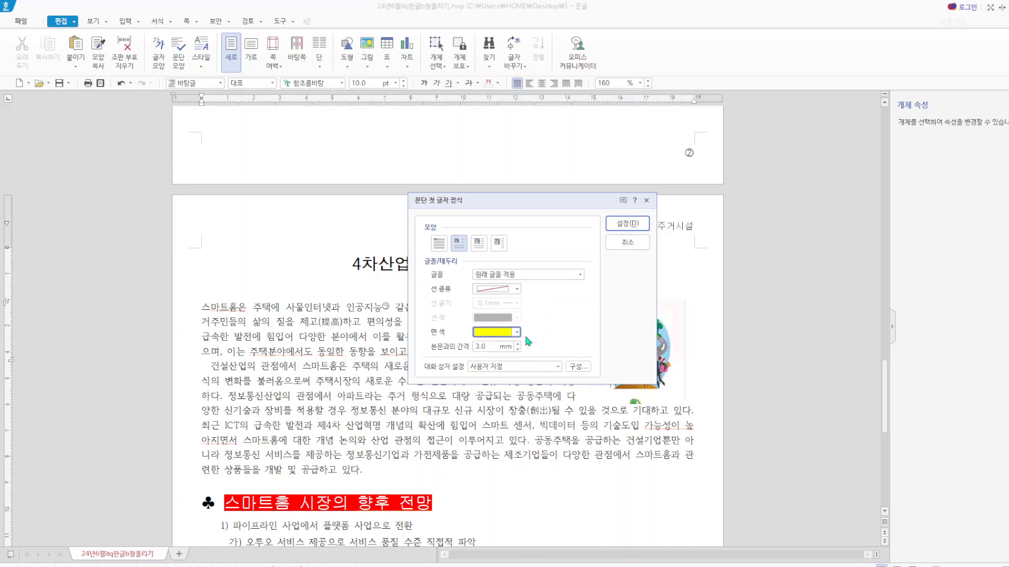
pyautogui.click(582, 279)
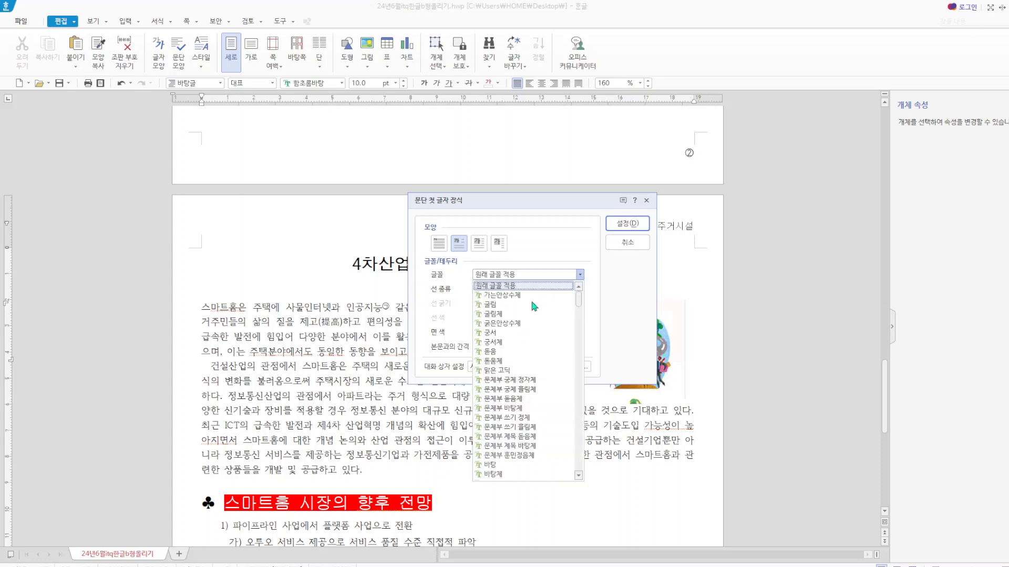
pyautogui.click(522, 309)
pyautogui.click(628, 224)
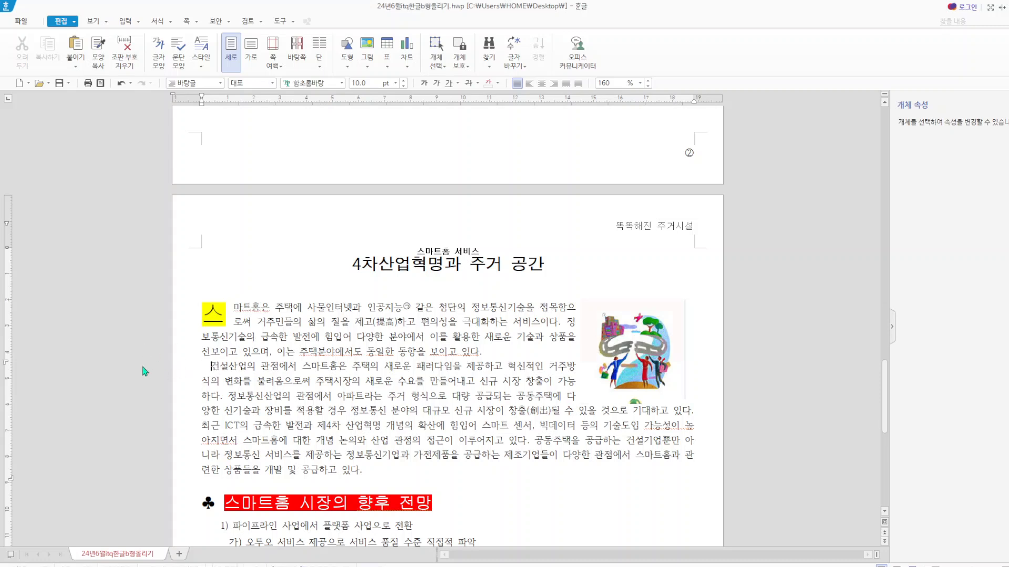
# - Create a new blank document and enter 파이프라인 and 오투오 on separate lines
pyautogui.scroll(-5, 274, 340)
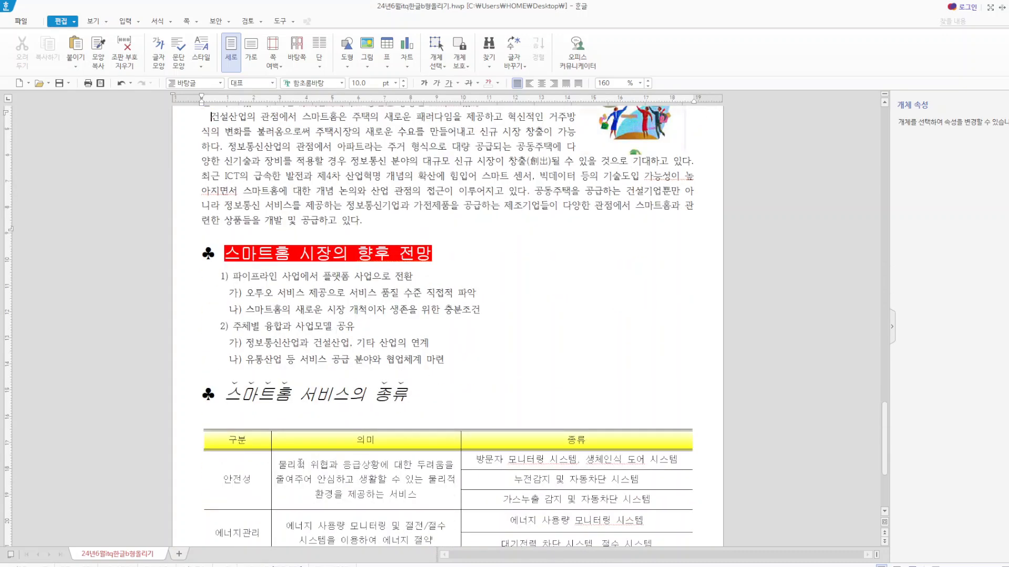
pyautogui.press('Hangul')
pyautogui.click(20, 83)
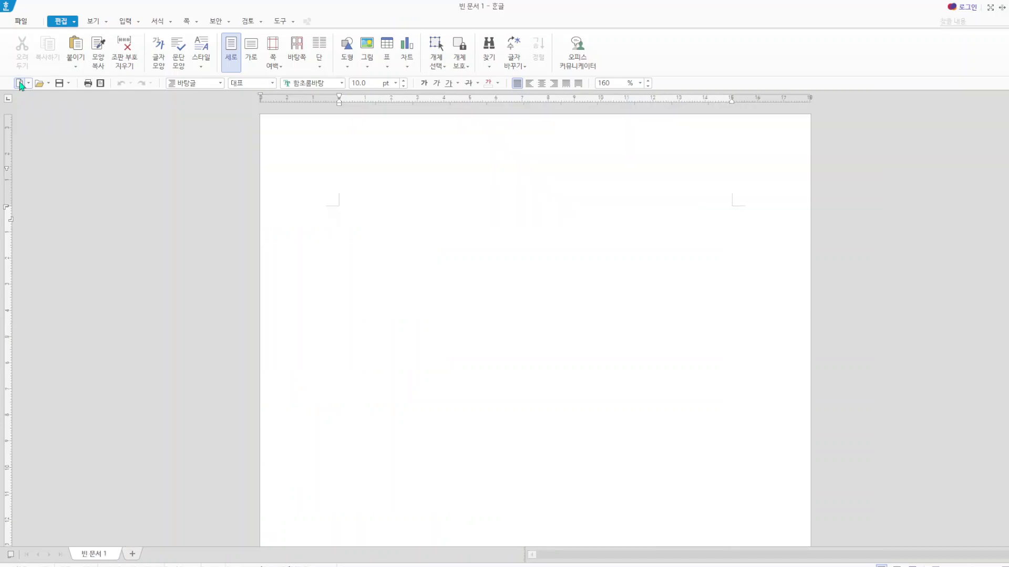
pyautogui.write('파이프라인')
pyautogui.press('Return')
pyautogui.write('ㅇㅗㄴㅜ')
pyautogui.press('BackSpace')
pyautogui.press('BackSpace')
pyautogui.write('ㅌㅜㅇㅗ')
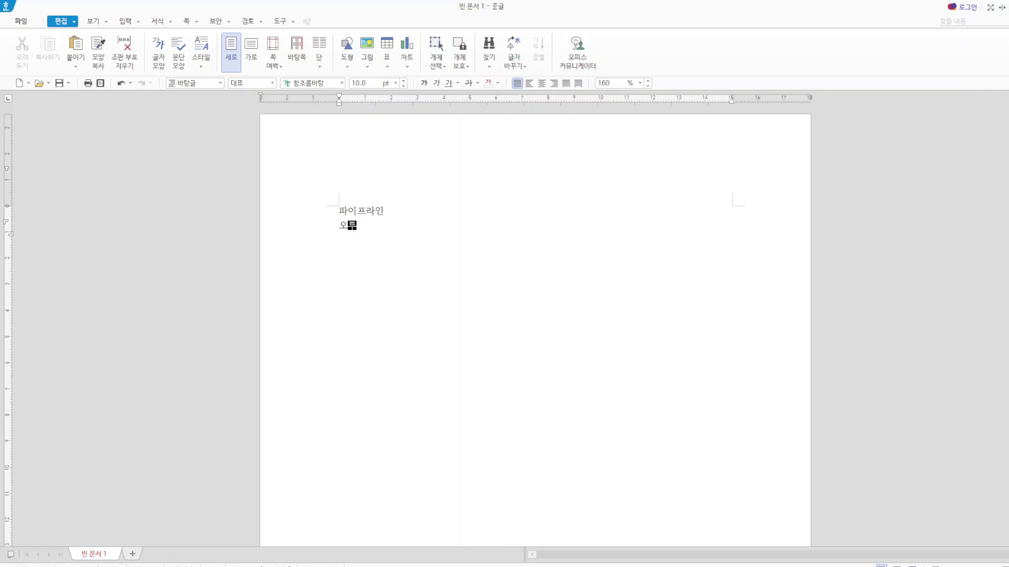
# - Add the lines 스마트롬, 주체별, 정보 and 유통산업 below 오투오
pyautogui.press('Return')
pyautogui.write('ㅅㅡㅁㅏㅌㅡㄹㅗㅁ')
pyautogui.press('Return')
pyautogui.write('ㅈㅜㅊㅔㅂㅕㄹ')
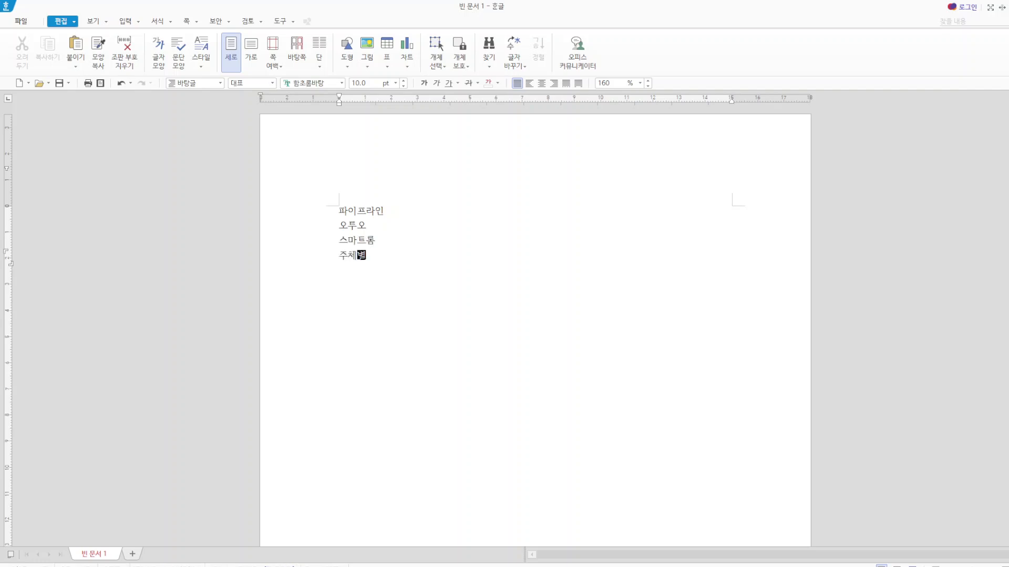
pyautogui.press('Return')
pyautogui.write('ㅈㅓㅇㅂㅗ')
pyautogui.press('Return')
pyautogui.write('ㅇㅠㅌㅗㅇㅅㅏㄴㅇㅓㅂ')
# - Set the font size of all six practice lines to 16 pt
pyautogui.moveTo(337, 211); pyautogui.dragTo(451, 310)
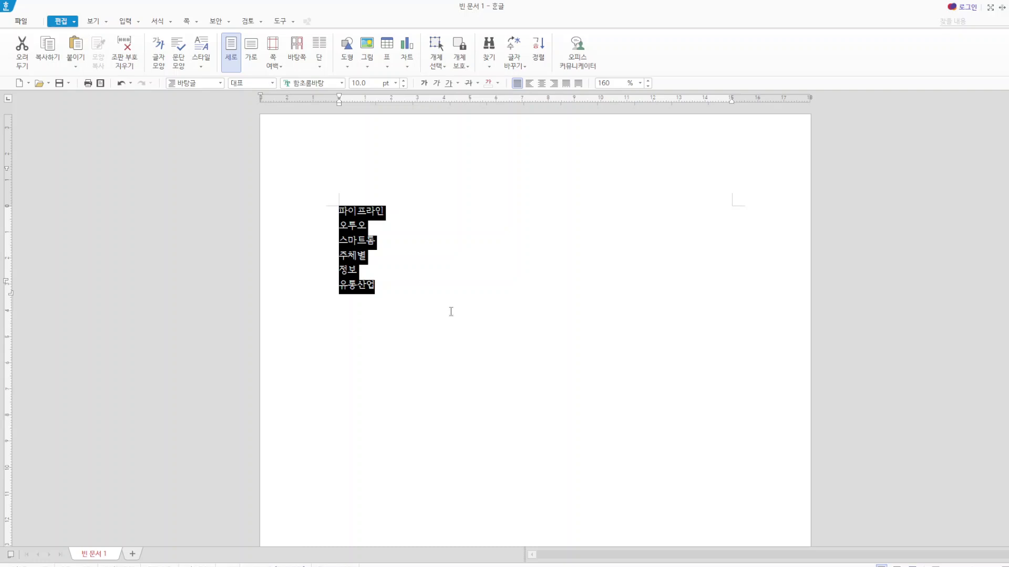
pyautogui.click(396, 83)
pyautogui.click(372, 192)
pyautogui.click(521, 292)
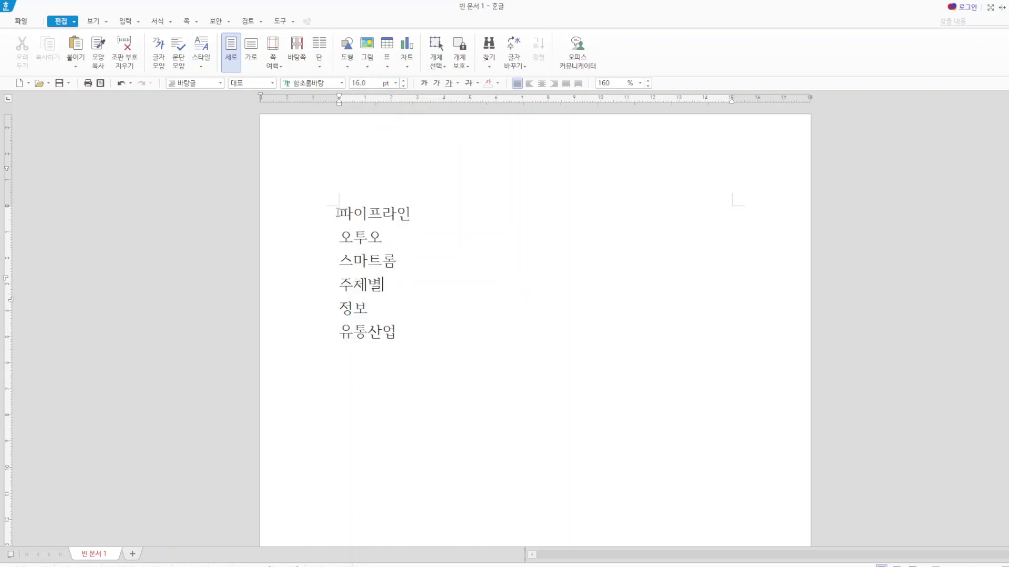
# - Choose the 1) 가) a) (1) numbering for all six lines and customize level 1 with a 20 pt width and right alignment
pyautogui.moveTo(338, 213); pyautogui.dragTo(450, 354)
pyautogui.rightClick(354, 243)
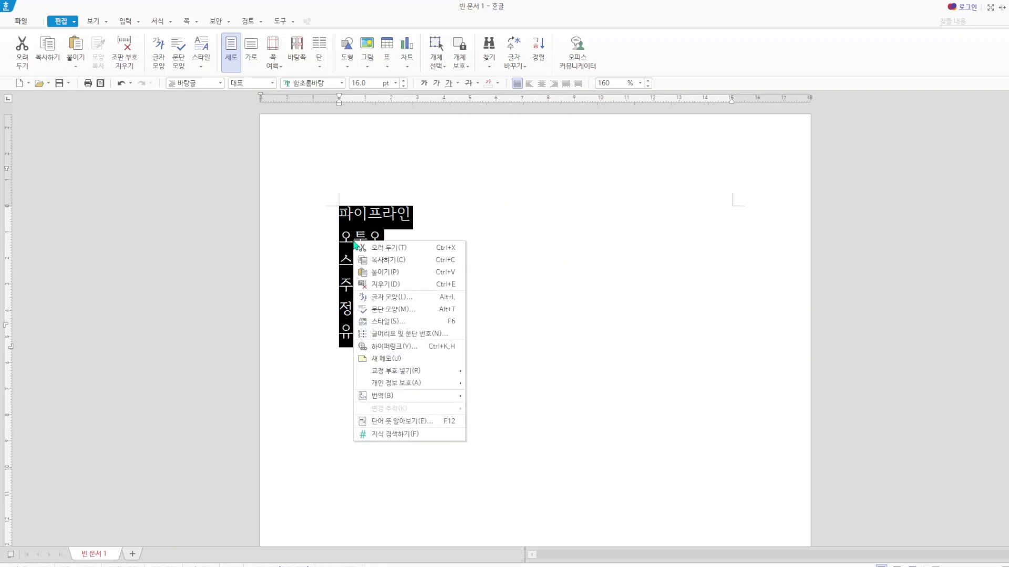
pyautogui.click(418, 335)
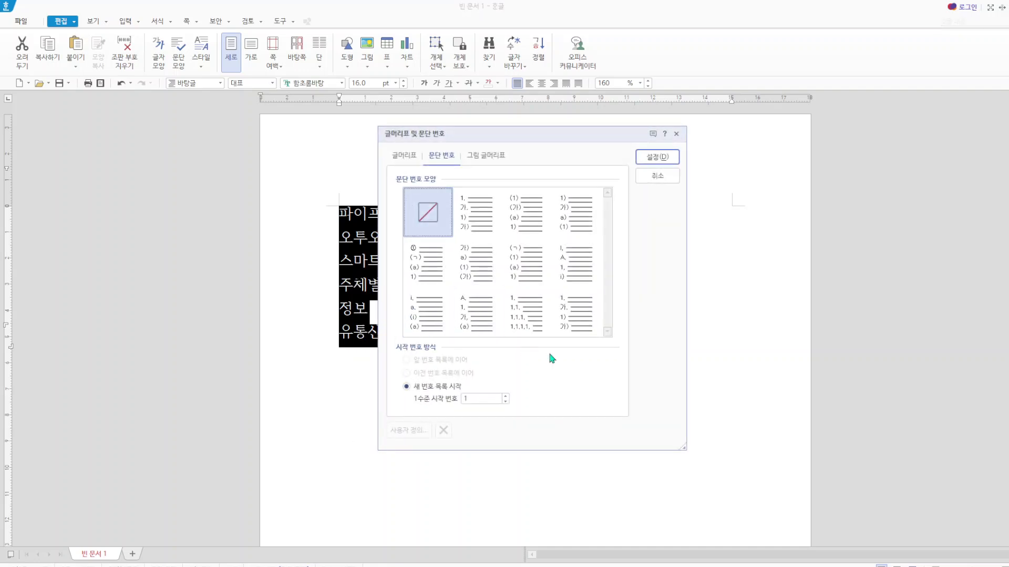
pyautogui.click(589, 210)
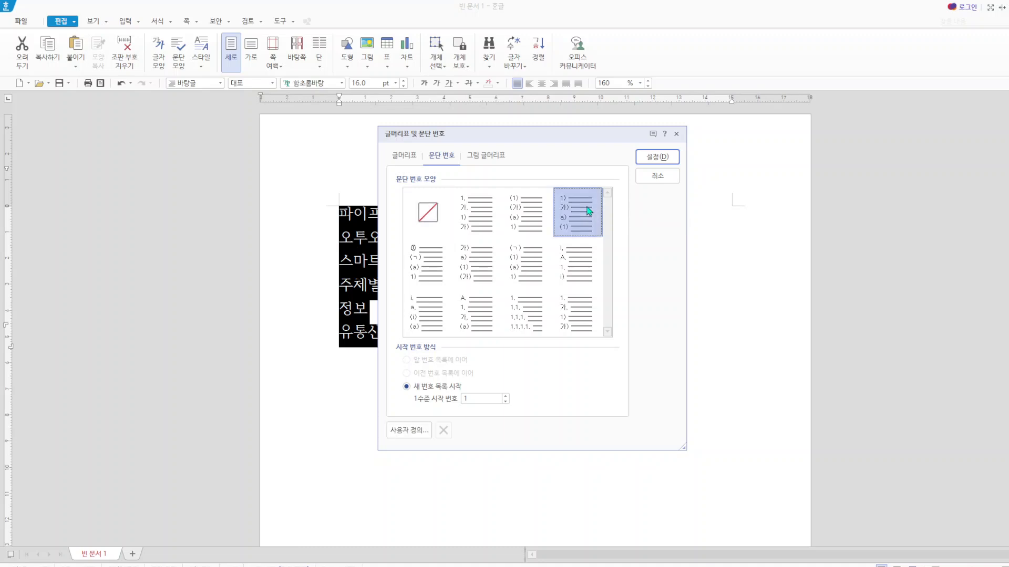
pyautogui.click(415, 431)
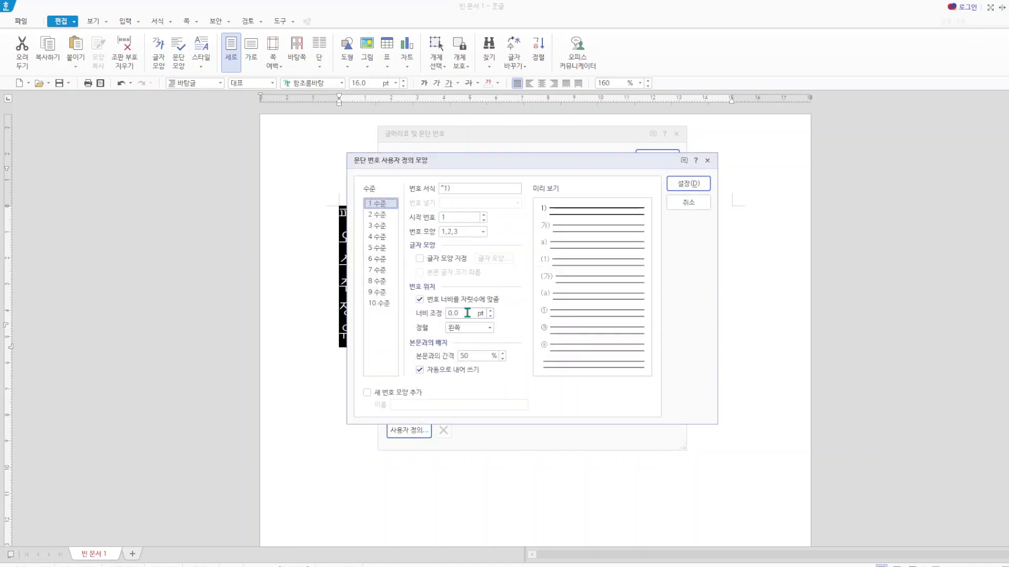
pyautogui.click(463, 313)
pyautogui.write('20')
pyautogui.click(489, 328)
pyautogui.click(470, 358)
# - Customize level 2 of the numbering with a 30 pt width and right alignment, and apply it to the six lines
pyautogui.click(378, 214)
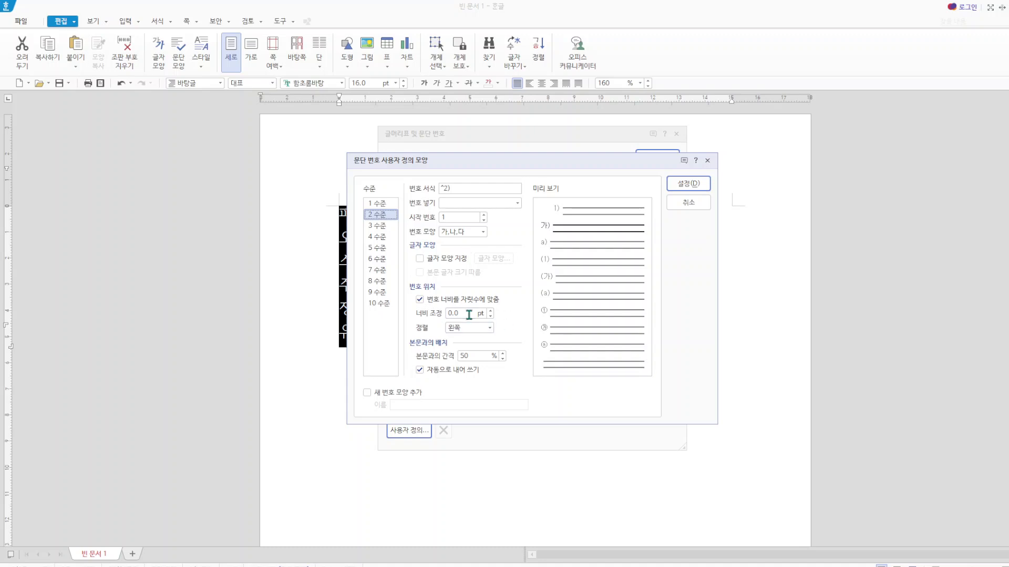
pyautogui.moveTo(467, 313); pyautogui.dragTo(423, 313)
pyautogui.write('30')
pyautogui.click(466, 328)
pyautogui.click(457, 358)
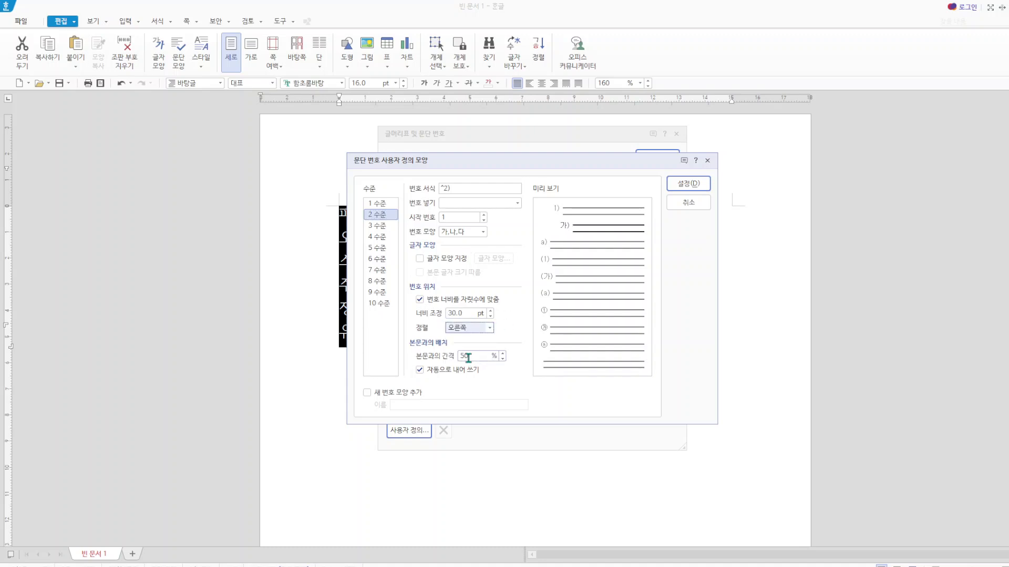
pyautogui.click(694, 203)
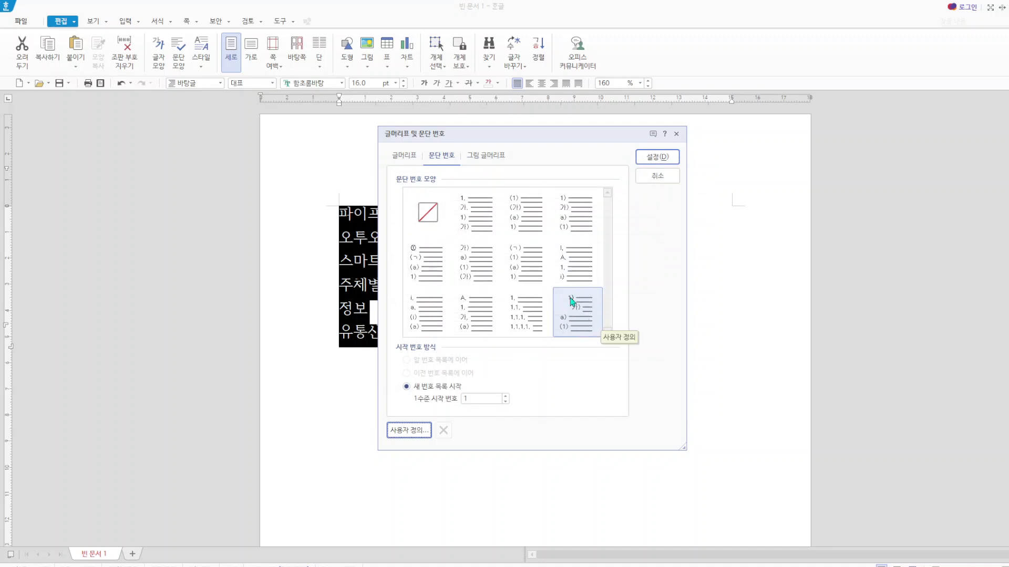
pyautogui.click(669, 159)
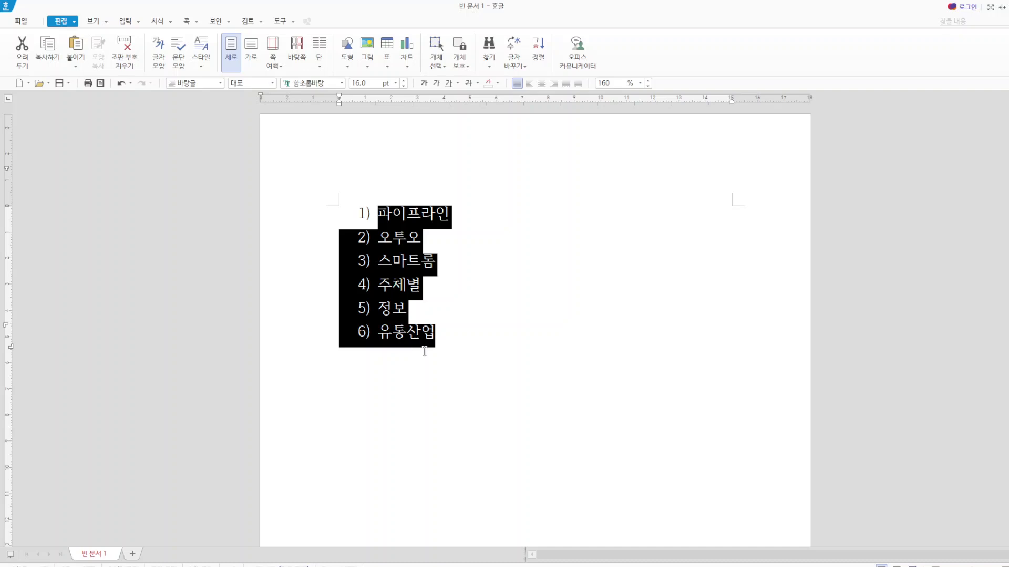
# - Demote 오투오 and 스마트롬, and likewise 정보 and 유통산업, by one level to the 가), 나) numbering
pyautogui.click(502, 251)
pyautogui.moveTo(377, 237); pyautogui.dragTo(457, 254)
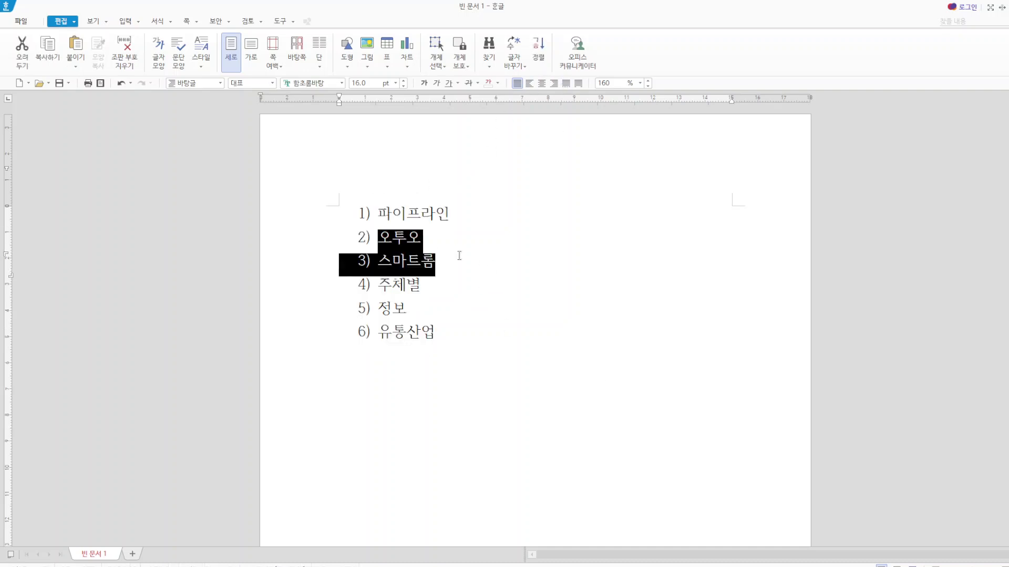
pyautogui.click(168, 22)
pyautogui.click(170, 22)
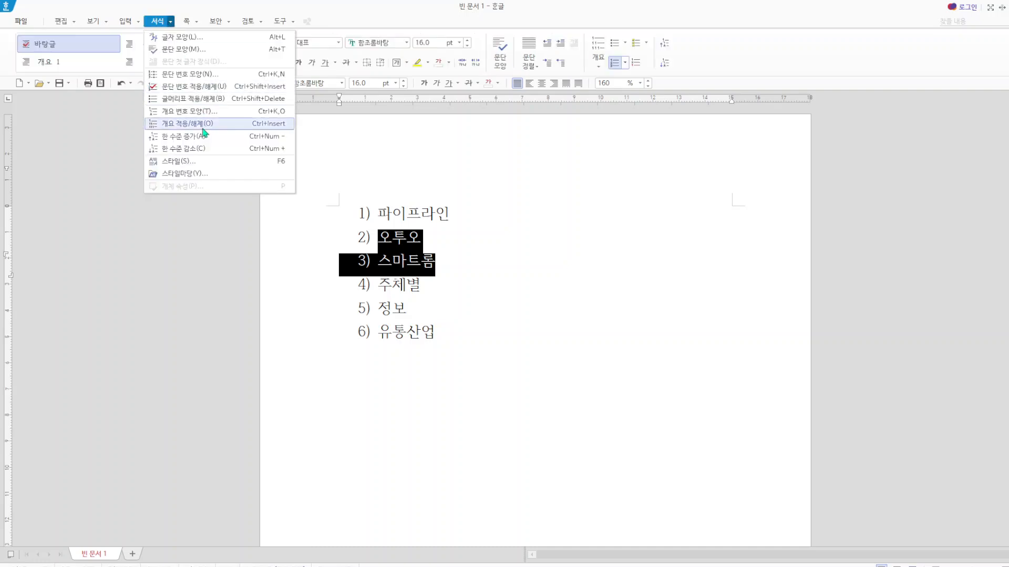
pyautogui.click(183, 148)
pyautogui.moveTo(378, 308); pyautogui.dragTo(449, 338)
pyautogui.click(171, 22)
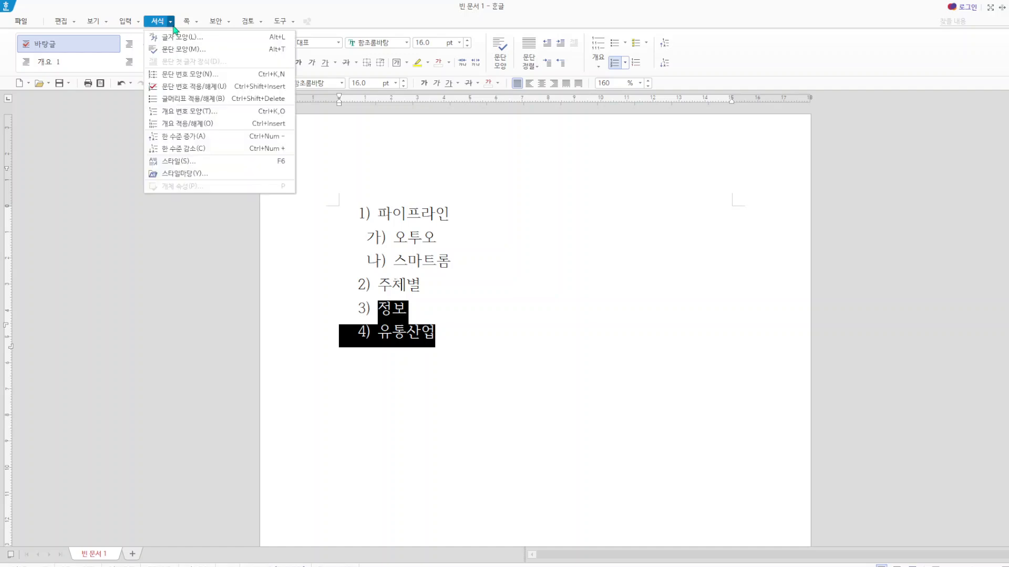
pyautogui.click(231, 151)
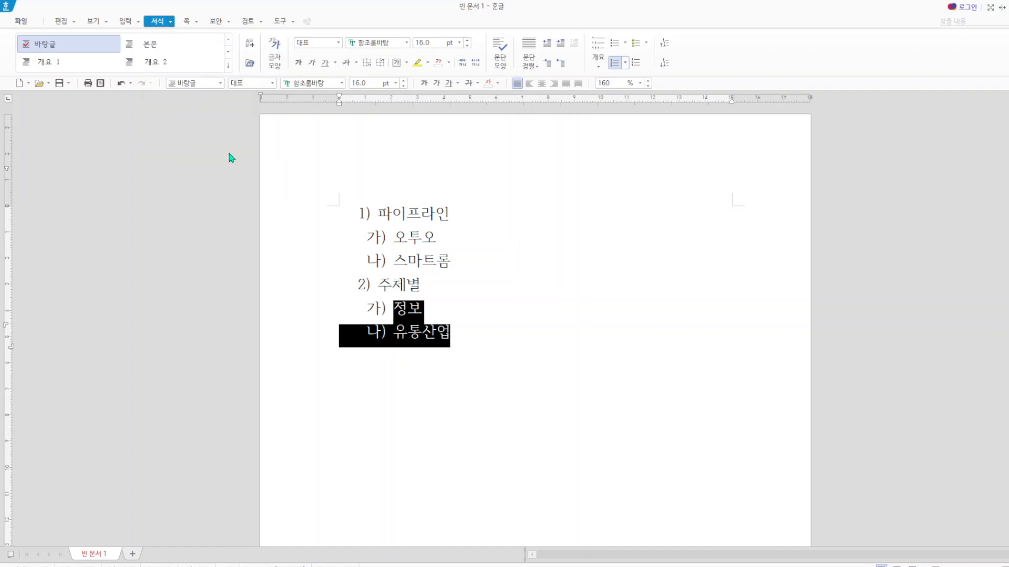
# - Set the line spacing of the whole numbered list to 180%
pyautogui.click(578, 340)
pyautogui.moveTo(381, 213); pyautogui.dragTo(494, 342)
pyautogui.rightClick(405, 249)
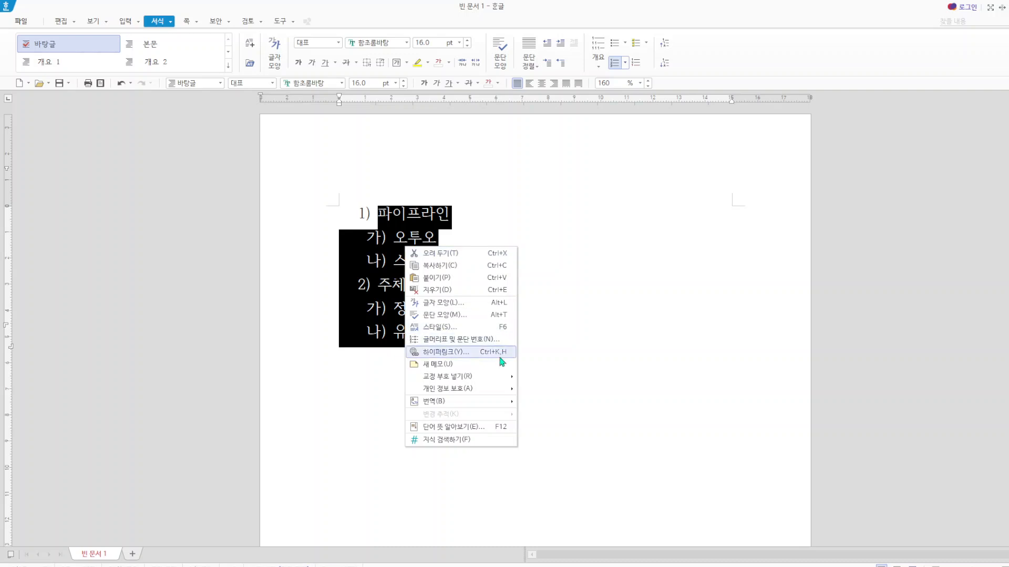
pyautogui.click(470, 317)
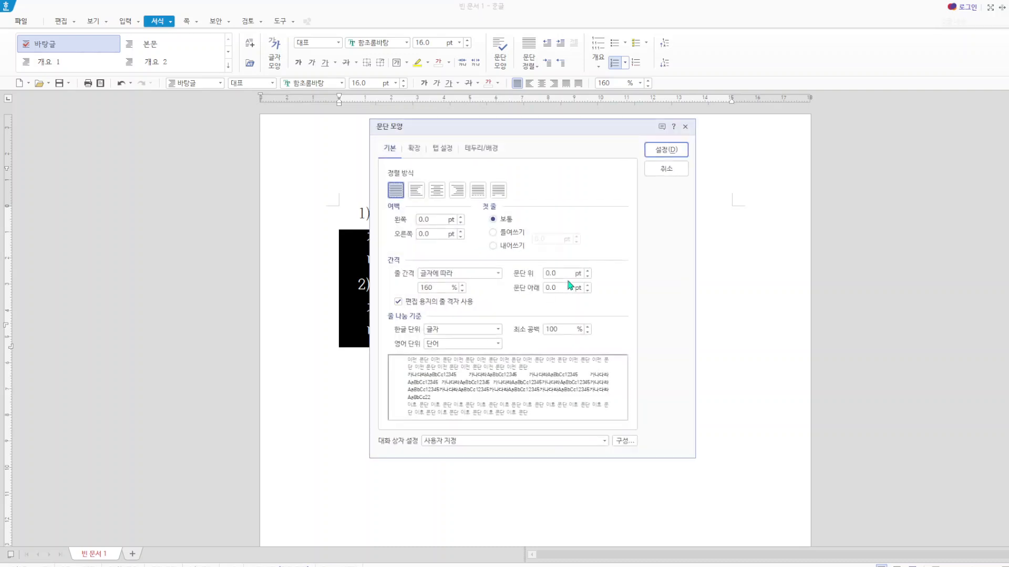
pyautogui.click(428, 288)
pyautogui.write('180')
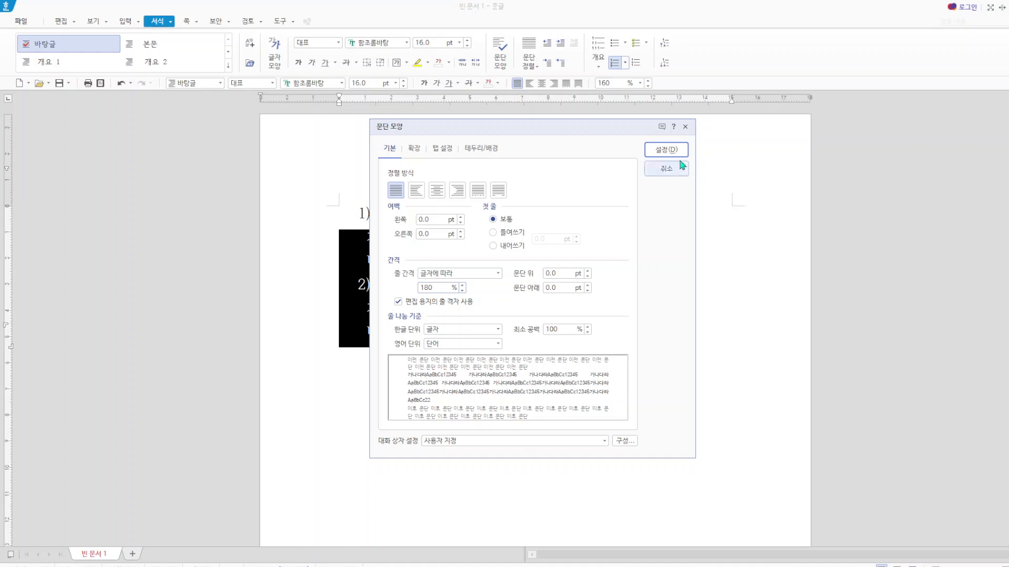
pyautogui.click(666, 150)
pyautogui.click(491, 206)
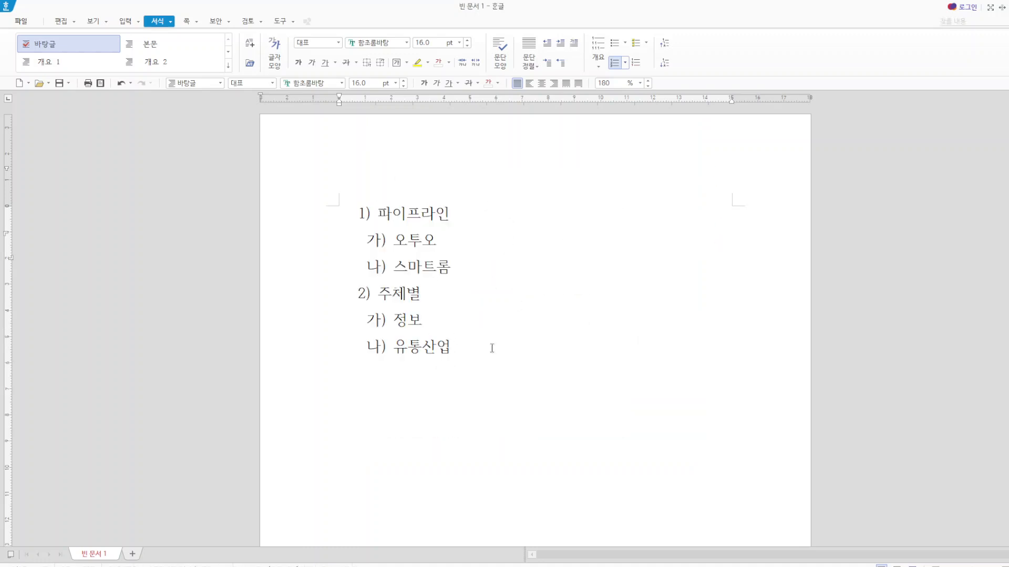
# - Close the practice document without saving it and return to the exam document
pyautogui.write('ㅣㅣ')
pyautogui.hotkey('alt', 'F4')
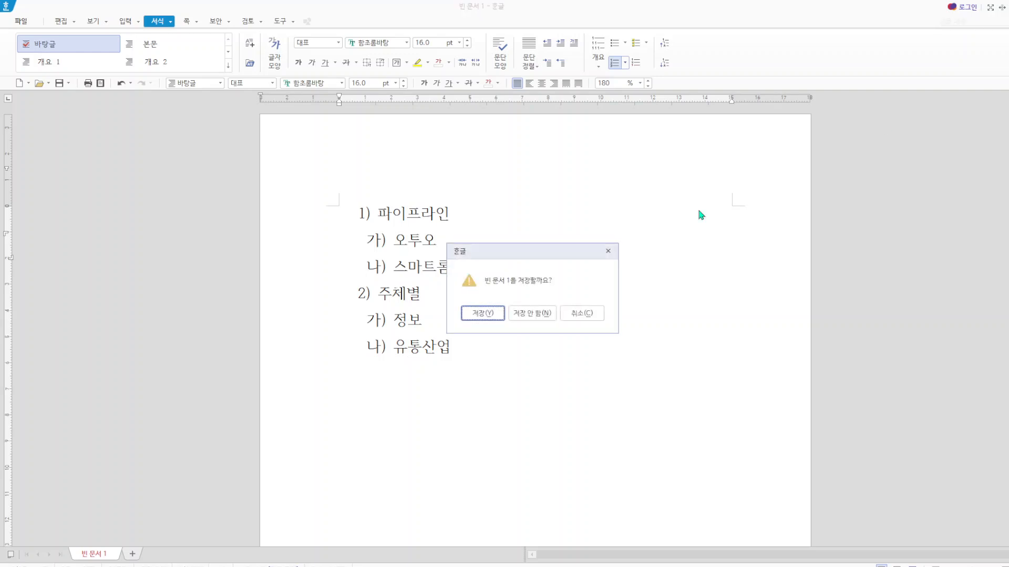
pyautogui.click(533, 313)
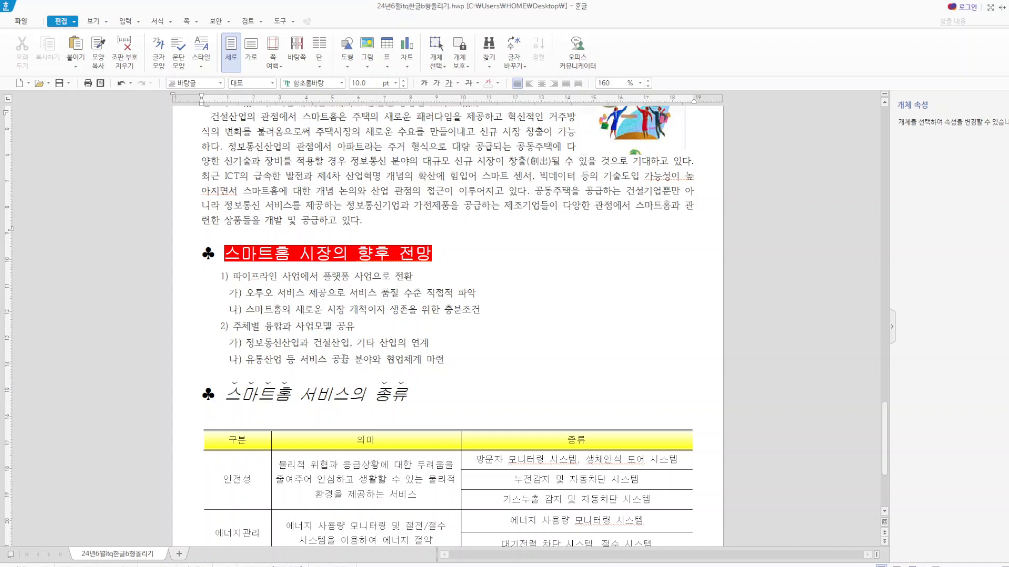
# - Review the exam document from the drop cap and final table page back through the diagram and equations to the first table and chart
pyautogui.scroll(3, 357, 370)
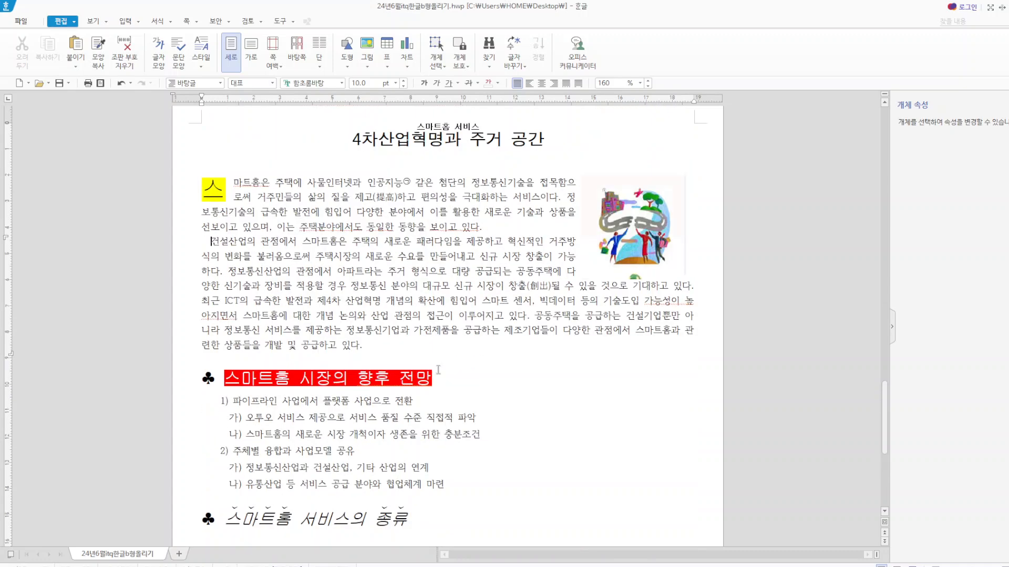
pyautogui.scroll(-7, 438, 370)
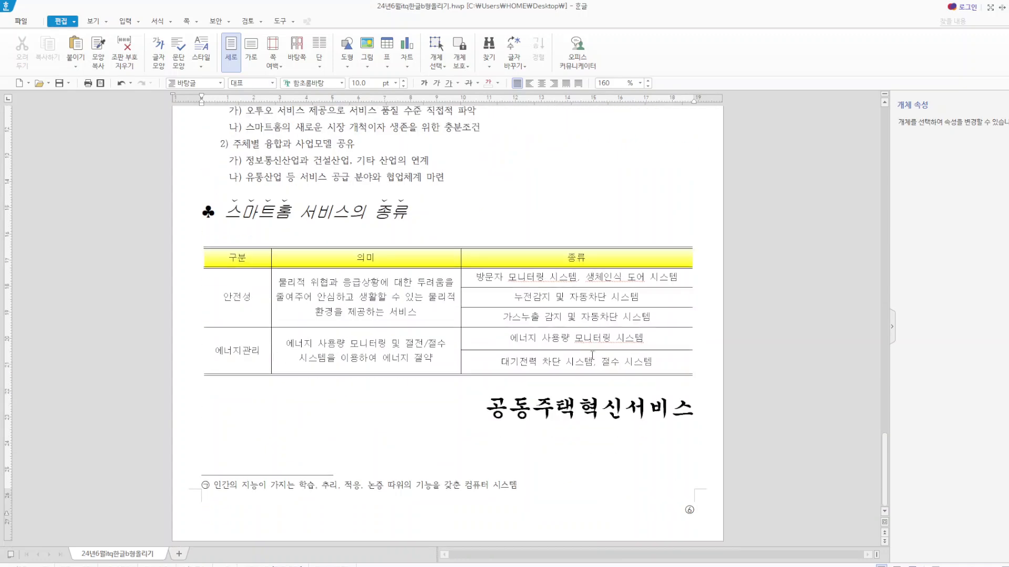
pyautogui.scroll(20, 592, 355)
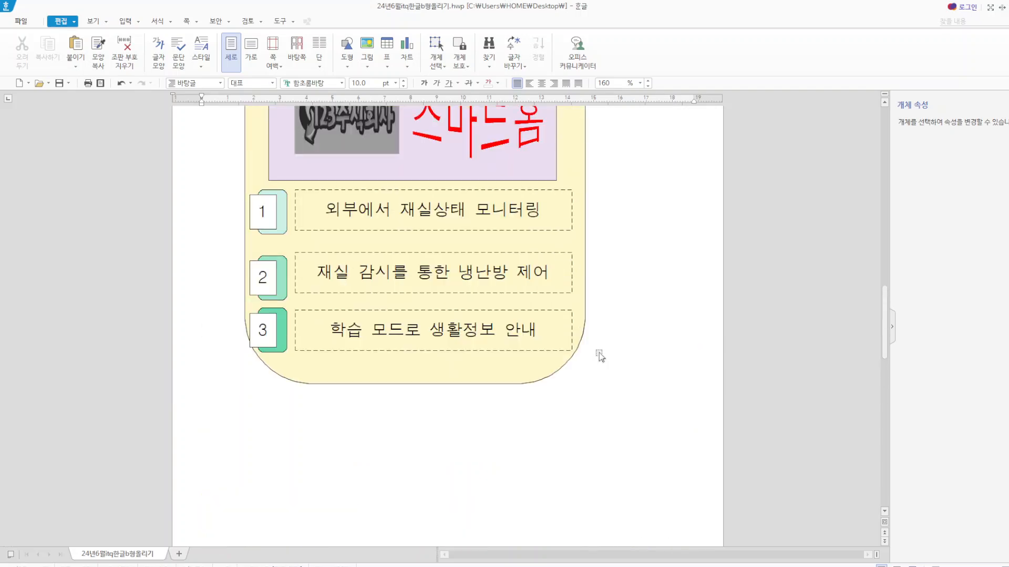
pyautogui.scroll(6, 600, 357)
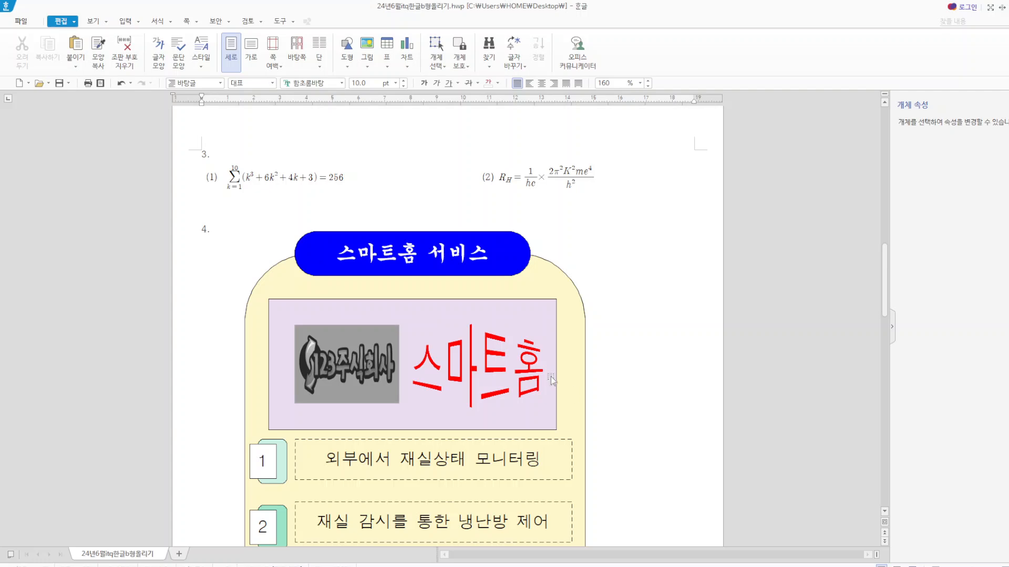
pyautogui.scroll(6, 575, 356)
pyautogui.scroll(3, 577, 354)
pyautogui.scroll(8, 577, 354)
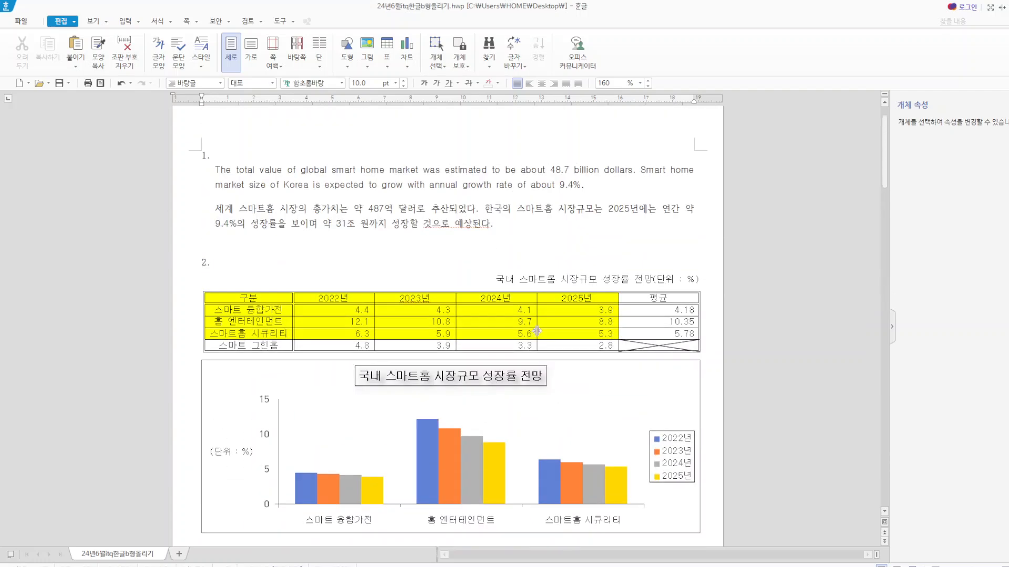